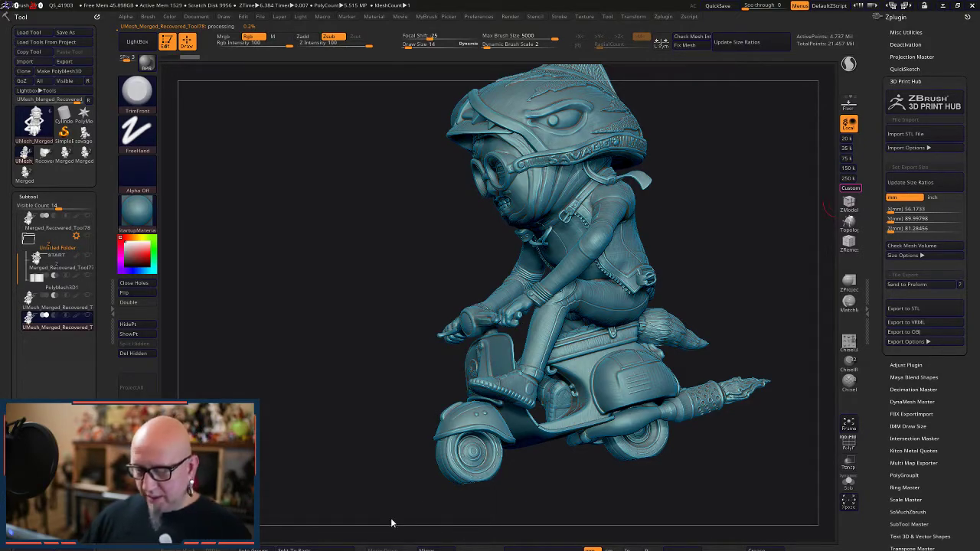
- Switch to PreForm and examine the supports around the reclining scooter rider from several angles
key("super")
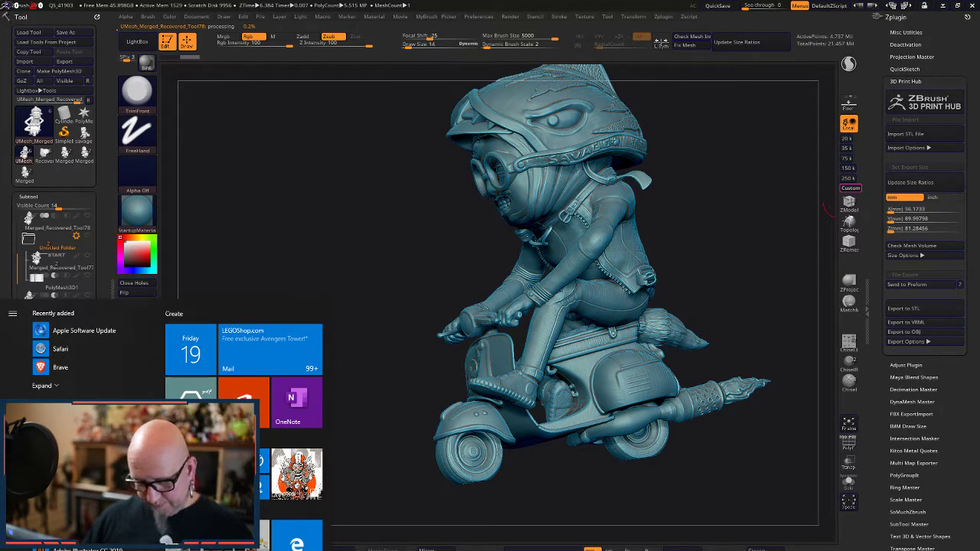
left_click(358, 550)
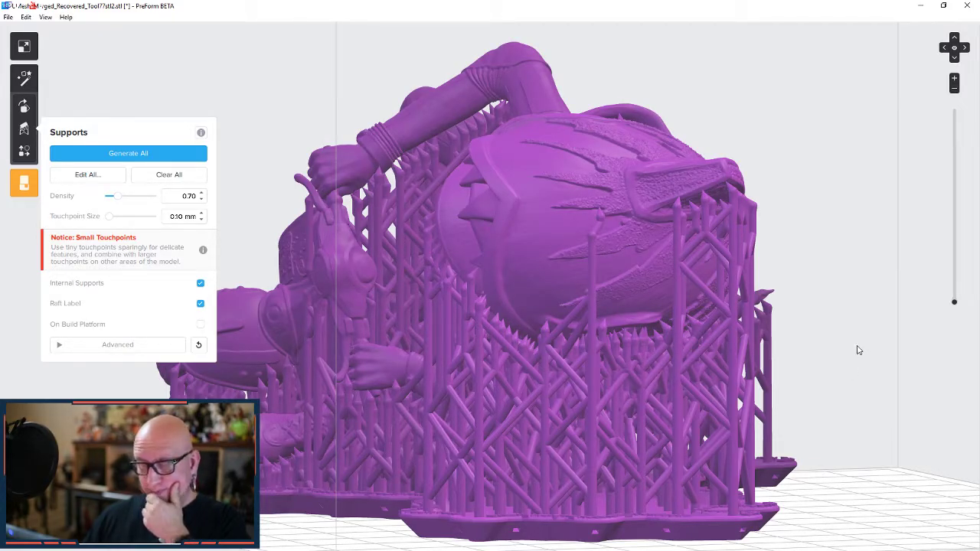
right_click_drag(849, 367, 973, 340)
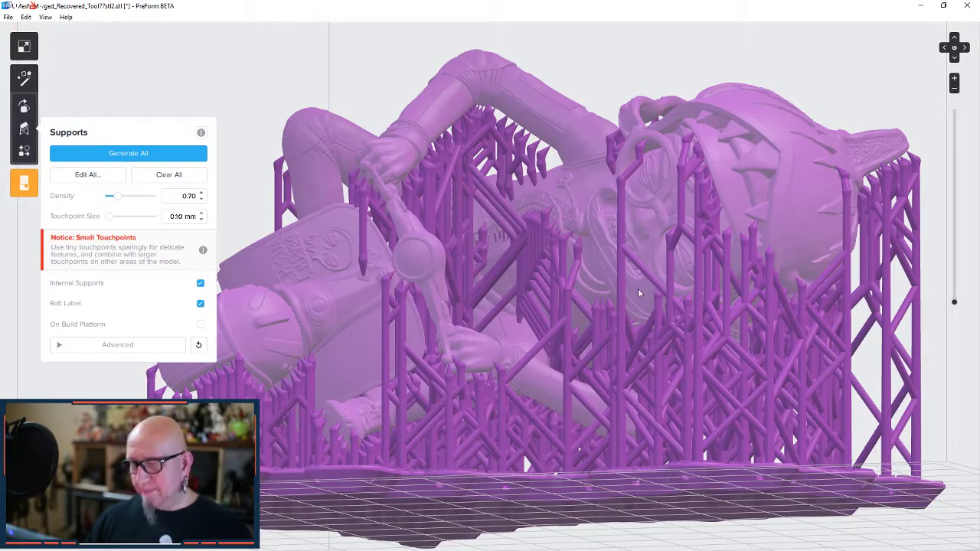
right_click_drag(450, 150, 451, 282)
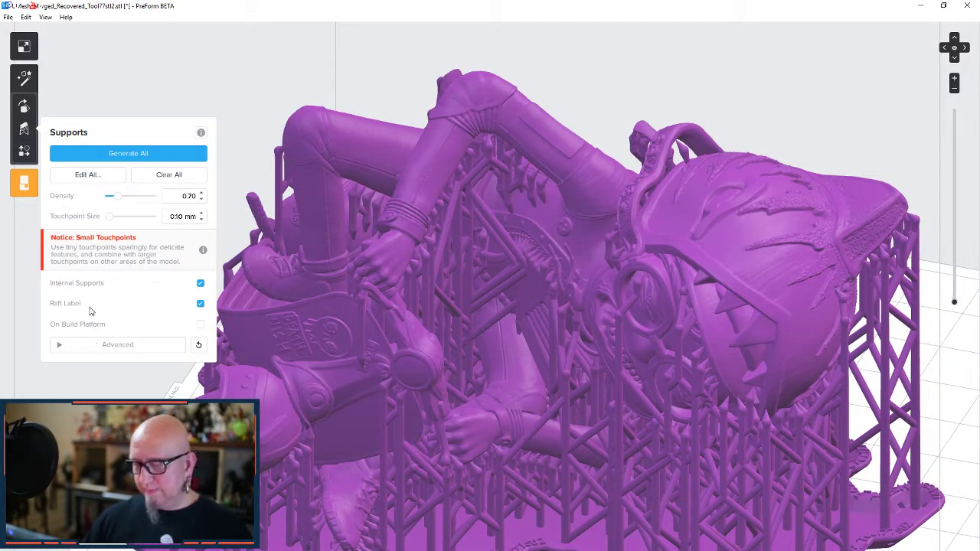
right_click_drag(400, 372, 487, 333)
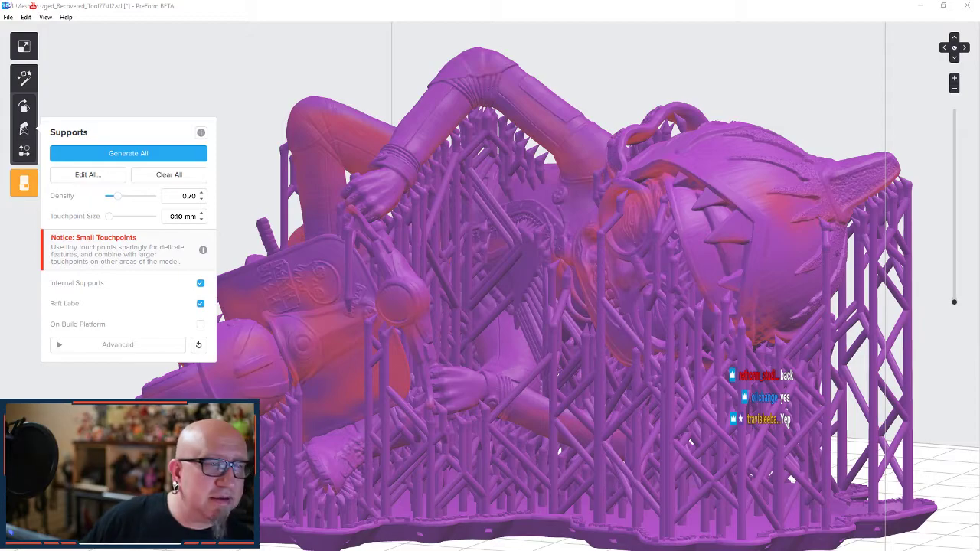
left_click_drag(0, 41, 0, 329)
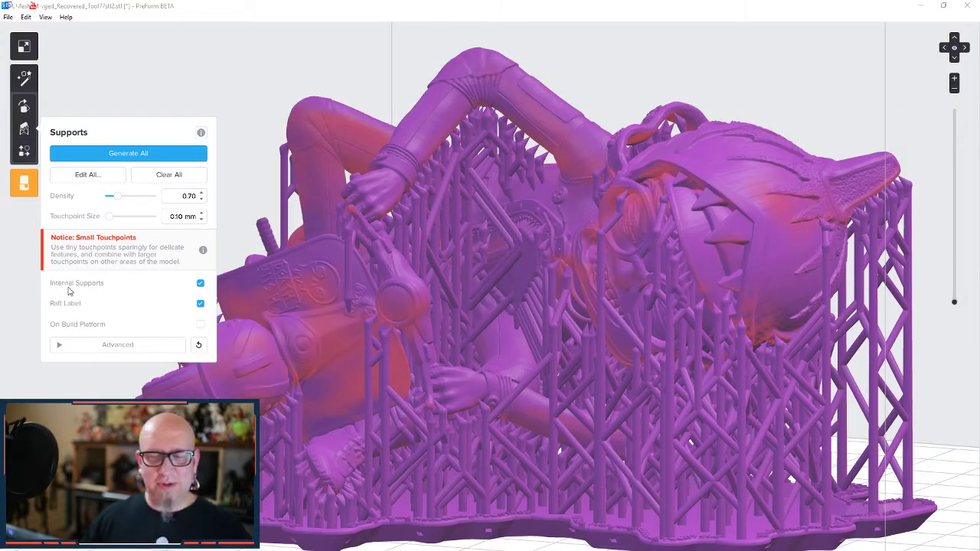
left_click(920, 7)
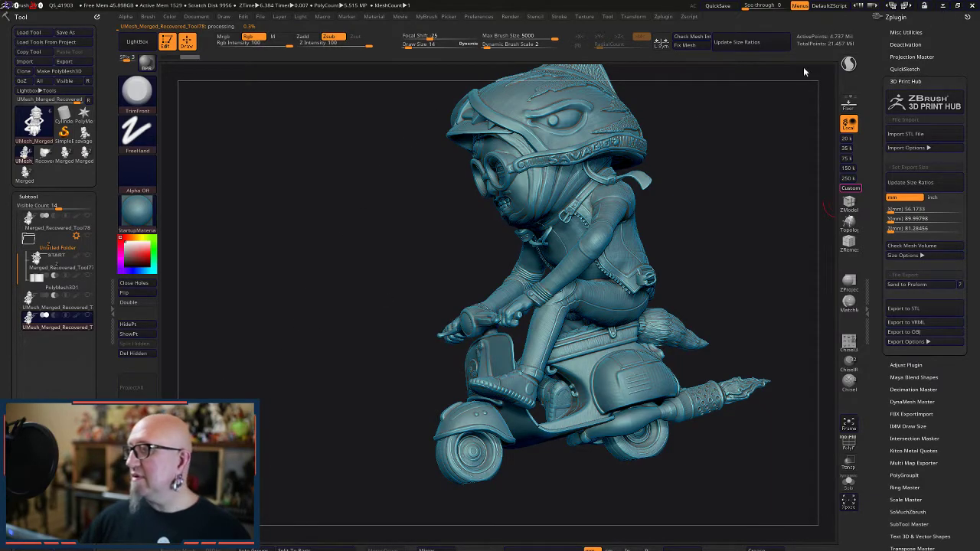
key("super")
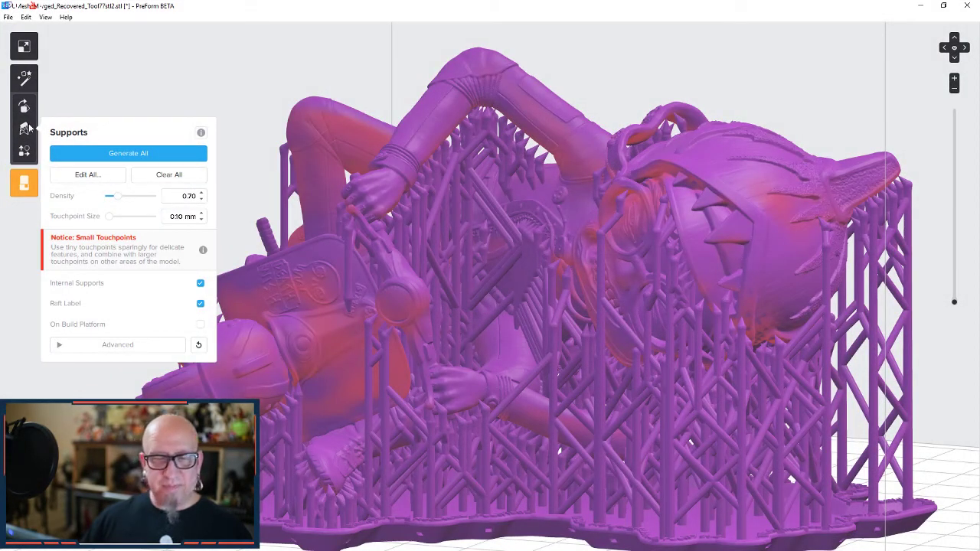
- Select the scooter rider model and reorient it to stand upright on its wheels without supports
left_click(514, 364)
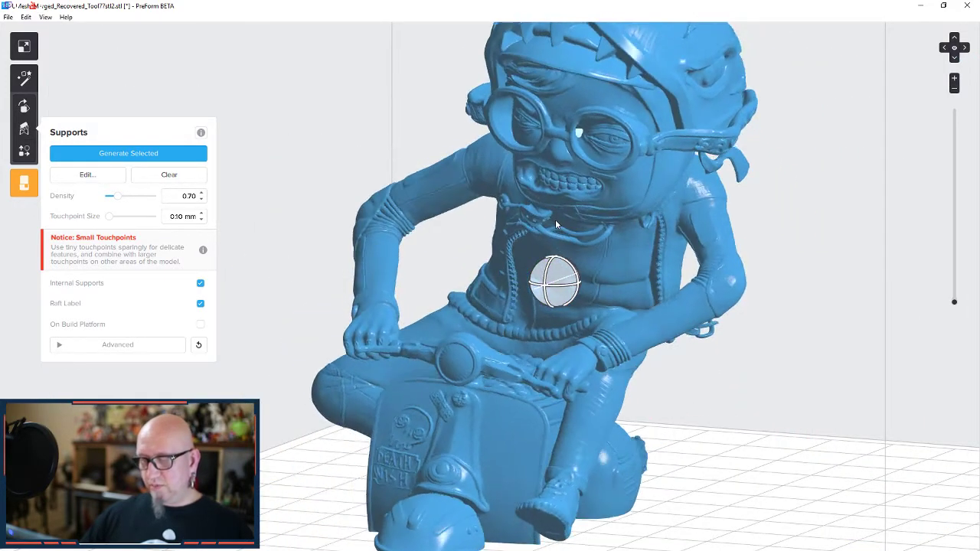
left_click_drag(553, 212, 548, 200)
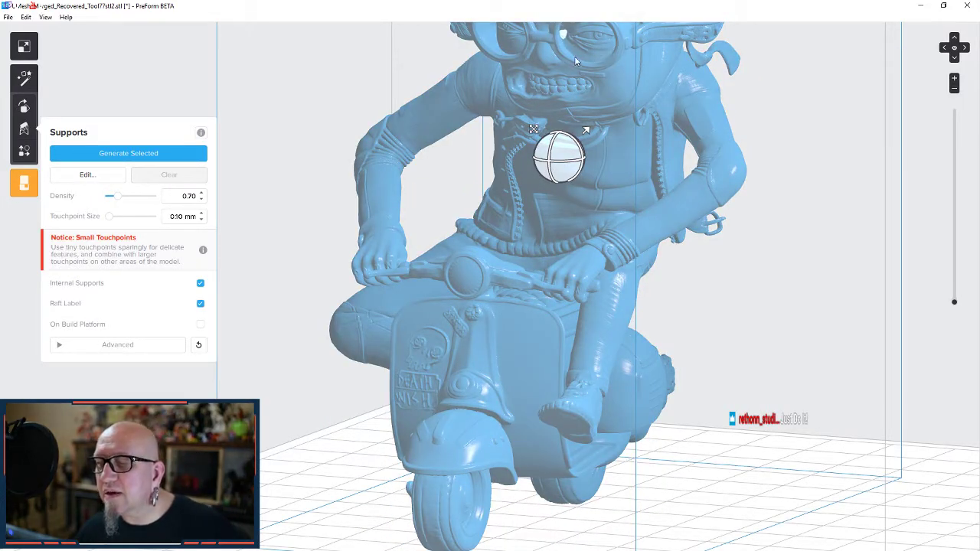
- Examine the upright model's glasses, eyes and teeth up close, and check the whole figure from the front
scroll(564, 61, "up", 5)
scroll(565, 66, "up", 3)
right_click_drag(596, 99, 605, 127)
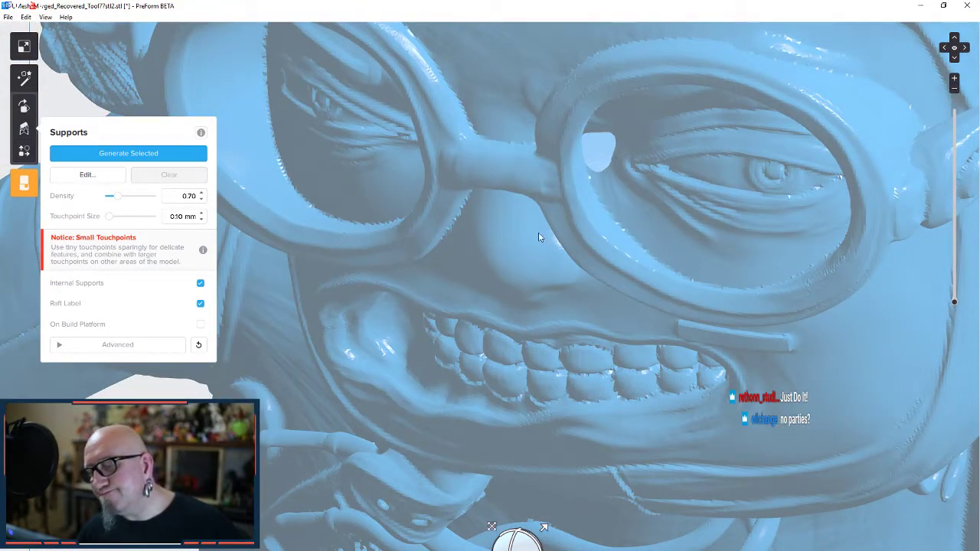
scroll(535, 229, "down", 3)
scroll(535, 229, "down", 5)
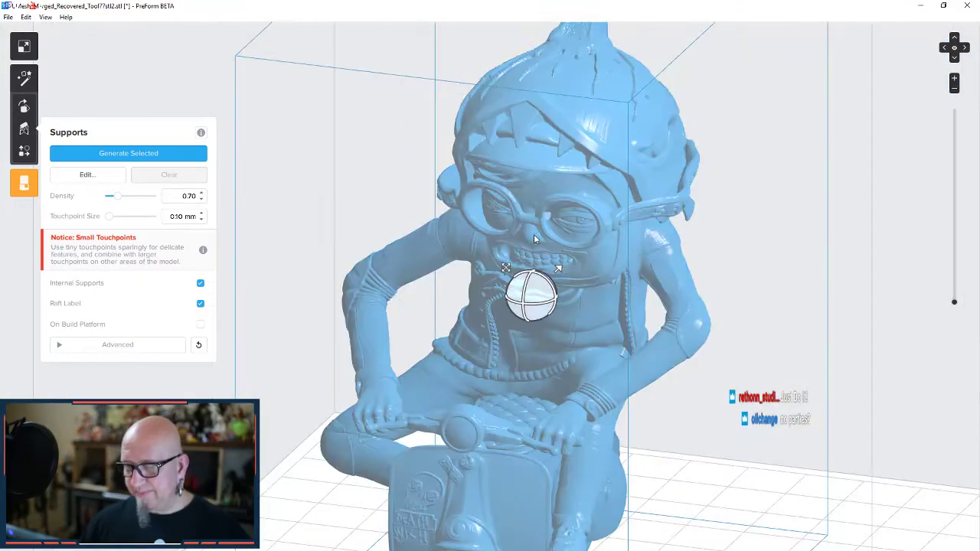
right_click_drag(739, 463, 777, 408)
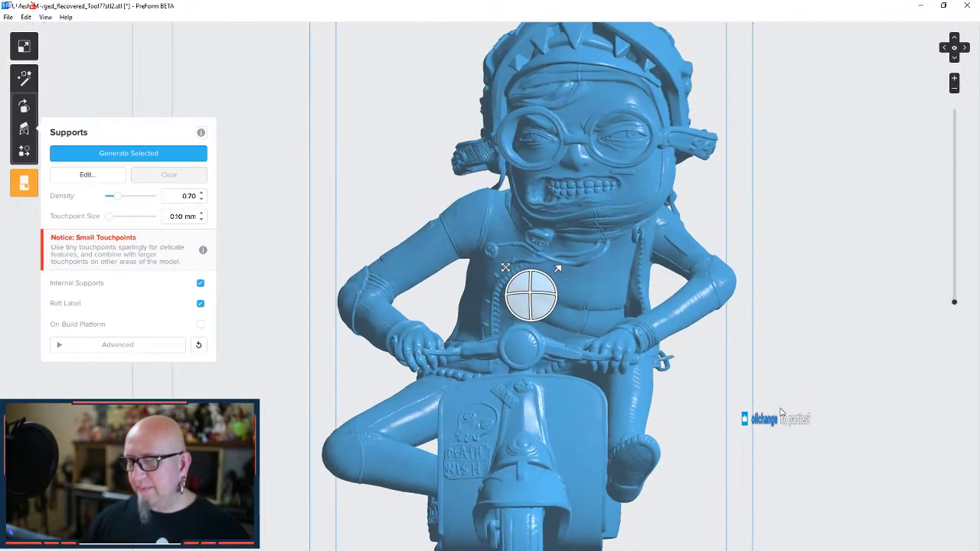
scroll(727, 430, "down", 1)
right_click_drag(743, 463, 746, 480)
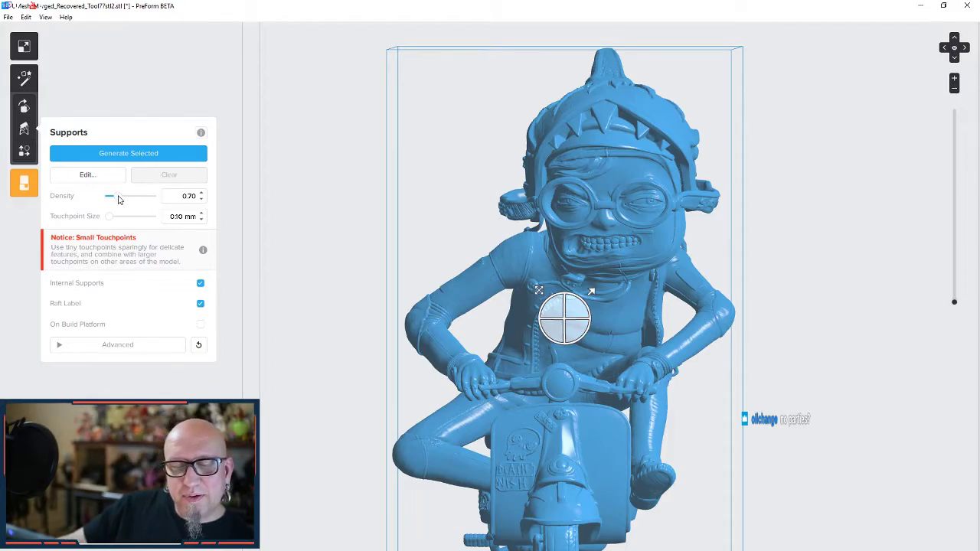
- Generate supports for the selected model with density 1.15 and touchpoint size 0.35 mm, and restore PreForm to a smaller window
mouse_move(120, 201)
left_mouse_down()
mouse_move(137, 201)
mouse_move(118, 220)
left_mouse_up()
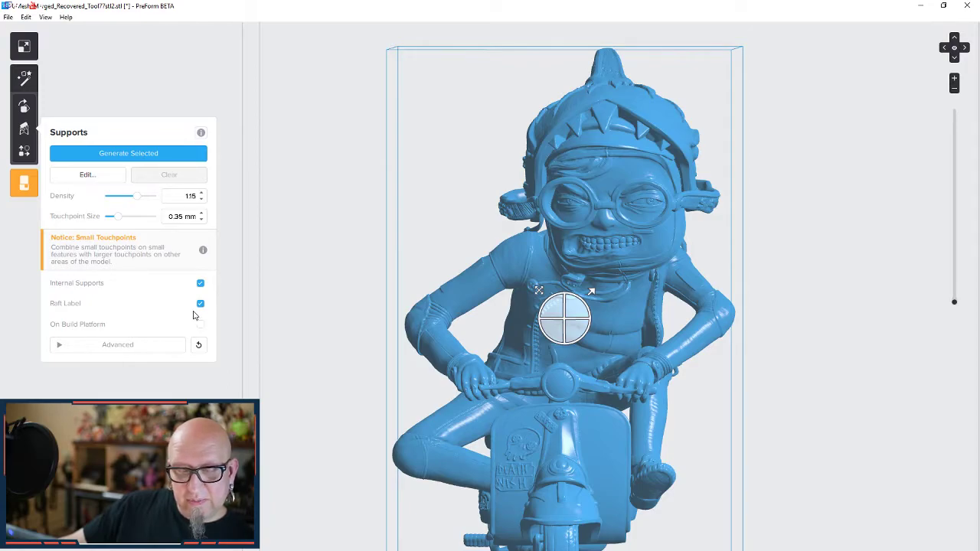
left_click(157, 157)
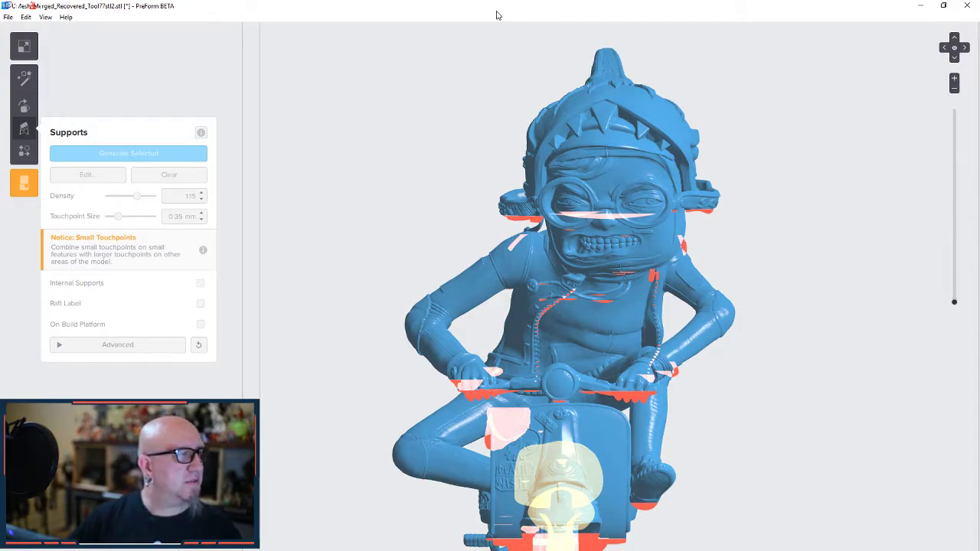
left_click_drag(501, 8, 459, 22)
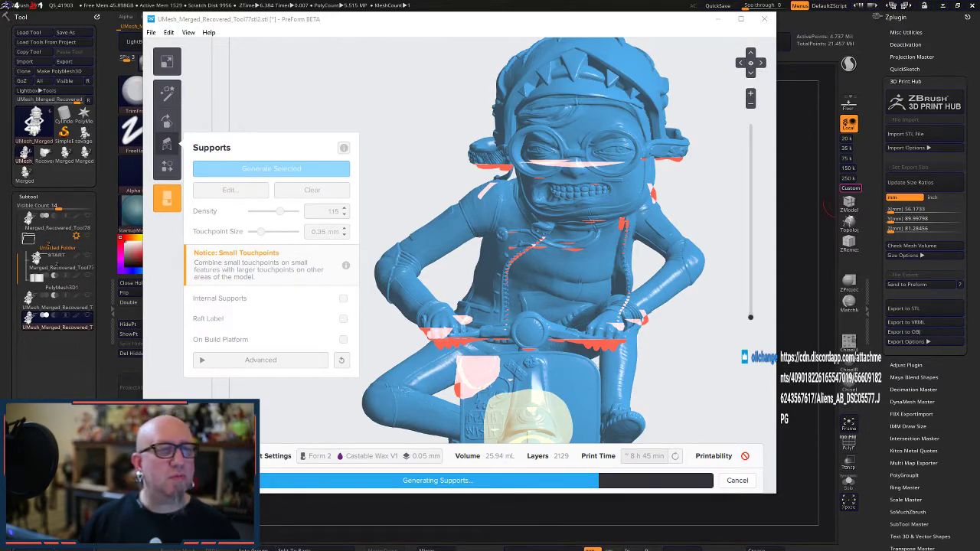
- Bring the browser photo of the cast metal jewelry pieces on screen, enlarge it for viewing, and move it away again
left_click_drag(0, 72, 504, 28)
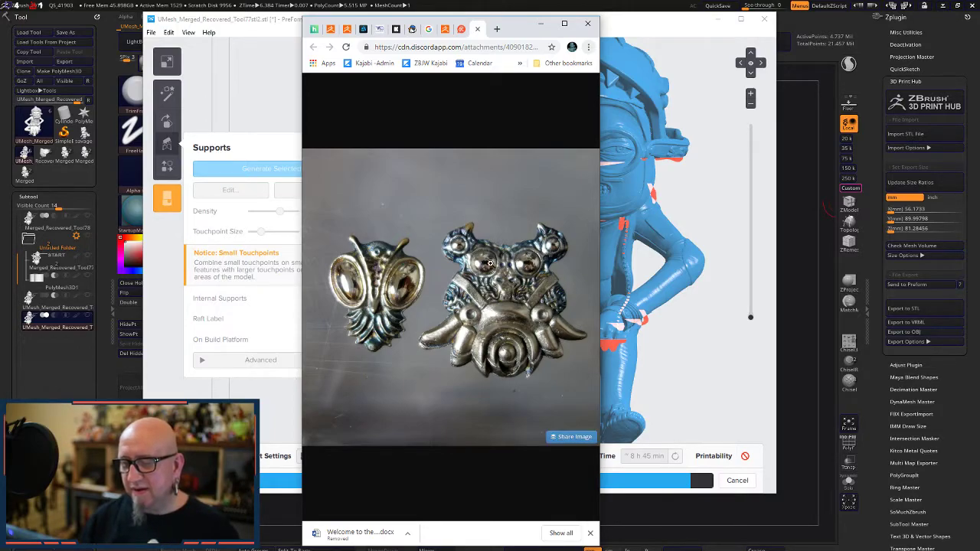
left_click(533, 281)
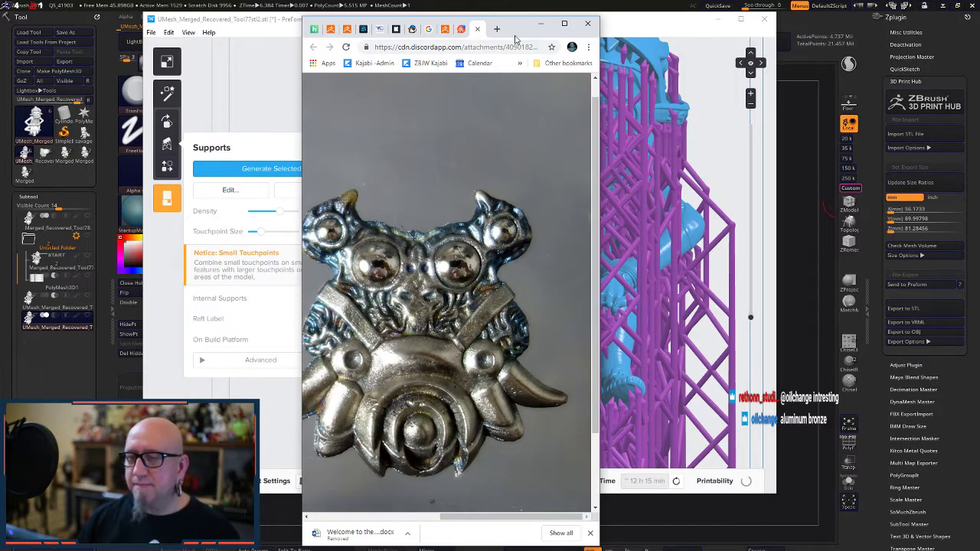
left_click_drag(518, 31, 0, 47)
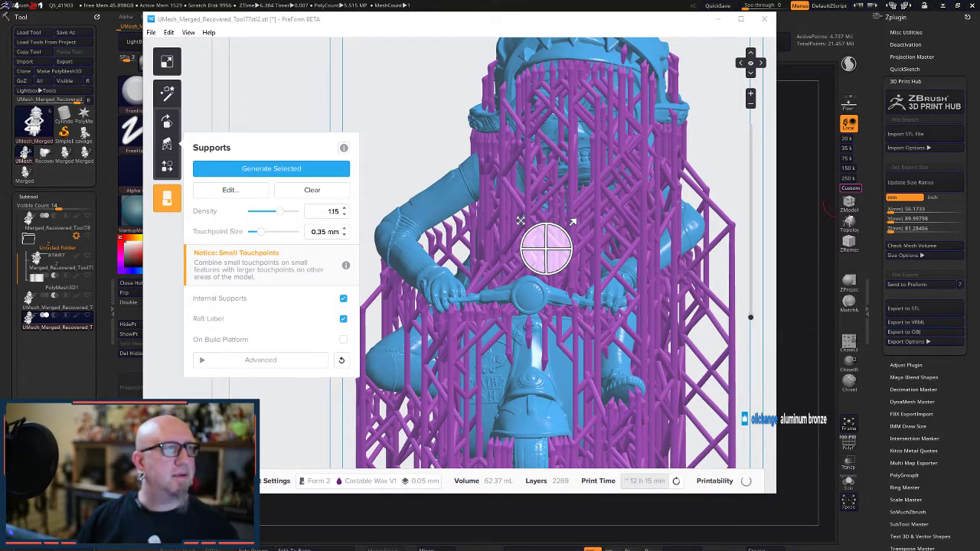
key("super")
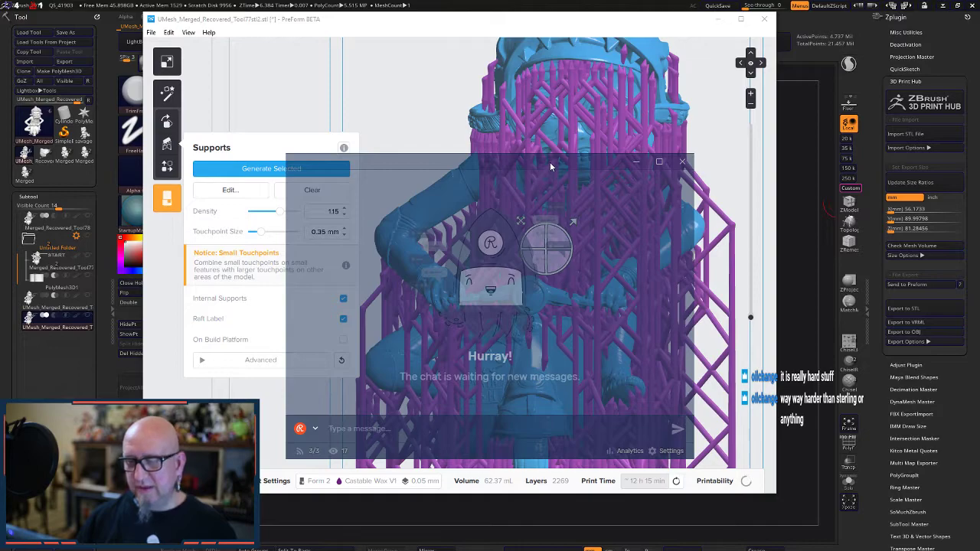
left_click_drag(550, 161, 547, 166)
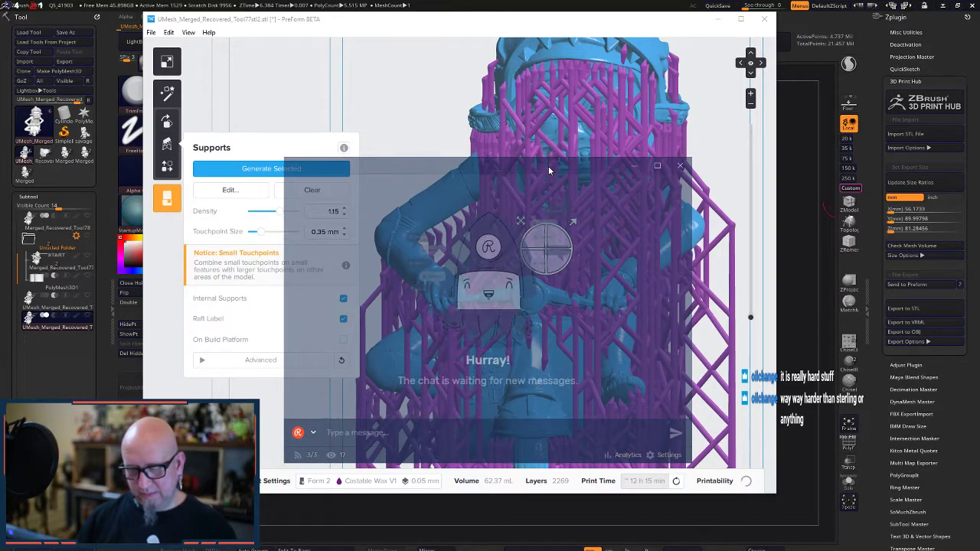
left_click(680, 166)
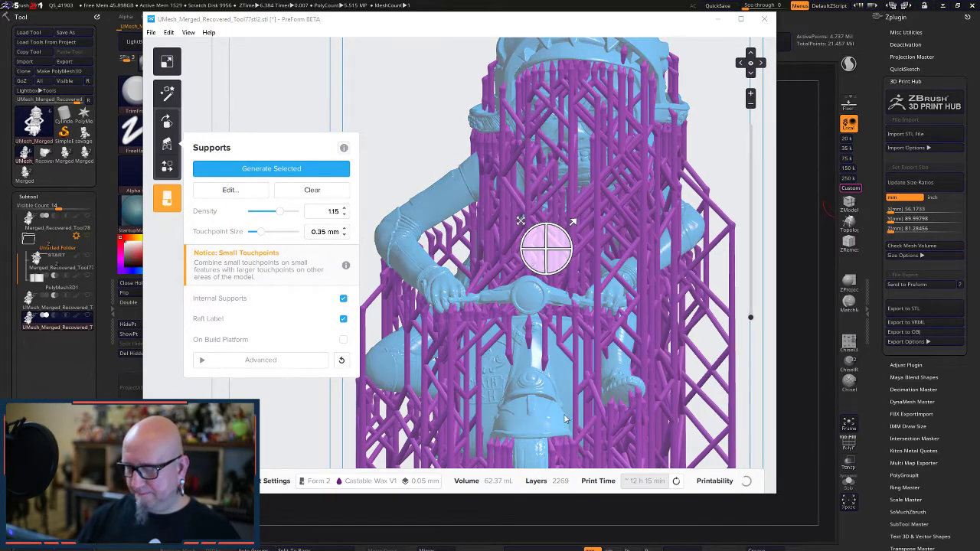
- Deselect the model, enlarge the PreForm window and open all supports for manual editing
key("Escape")
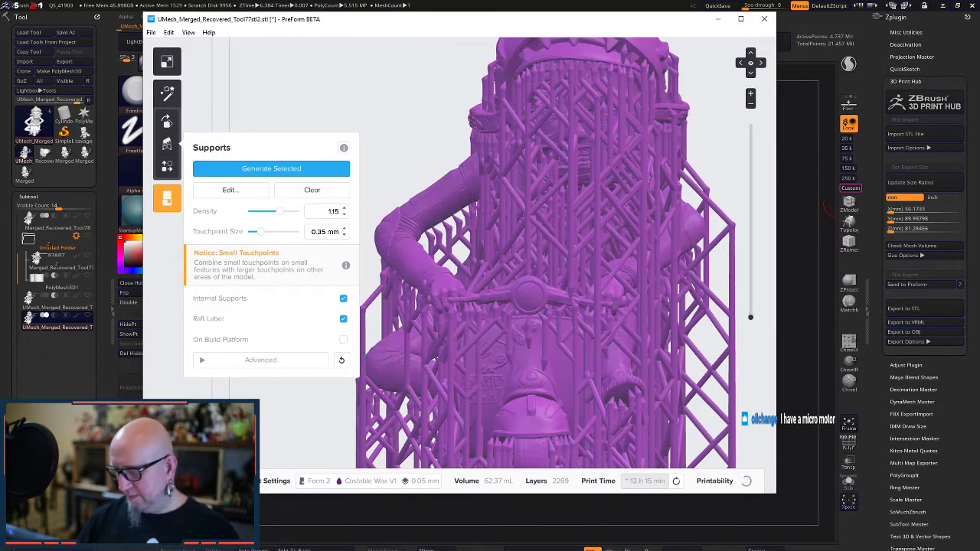
left_click_drag(776, 497, 932, 550)
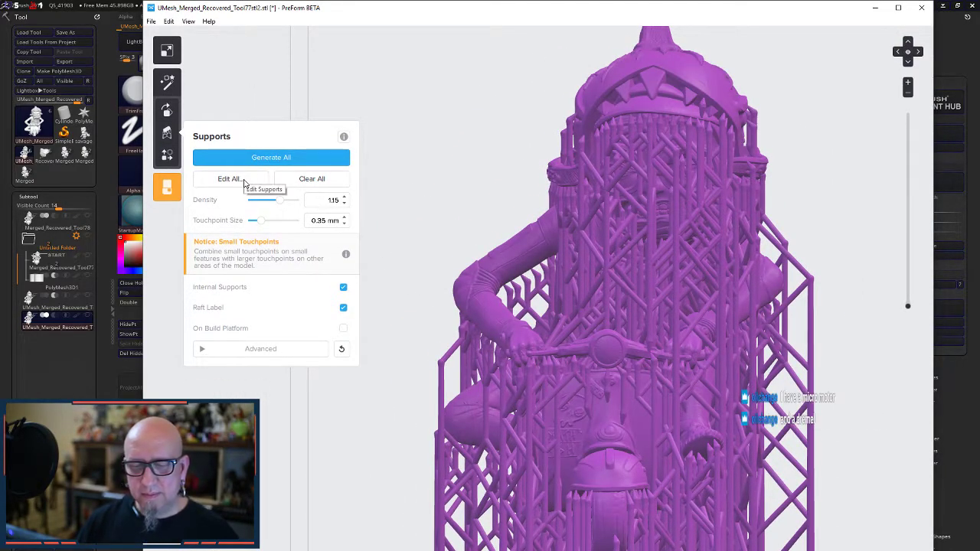
left_click(244, 187)
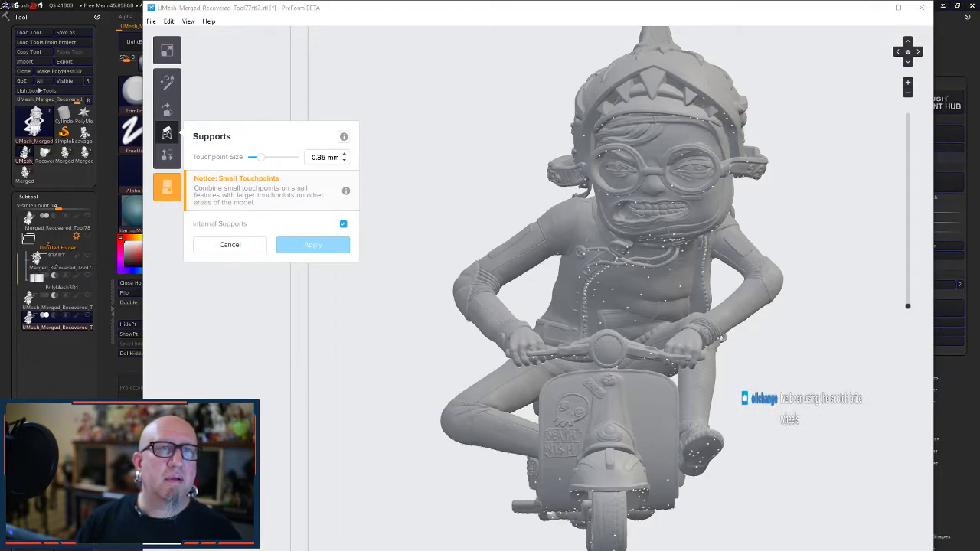
- Bring a new browser window on screen, search Google for "rio grande" and open the Rio Grande Jewelry Supply site
left_click_drag(1, 260, 508, 78)
left_click(554, 282)
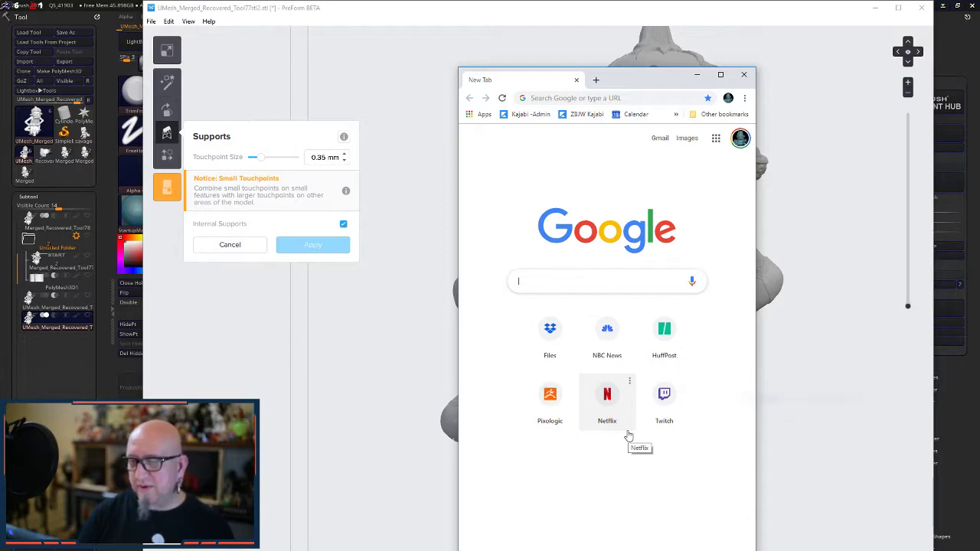
type("rio")
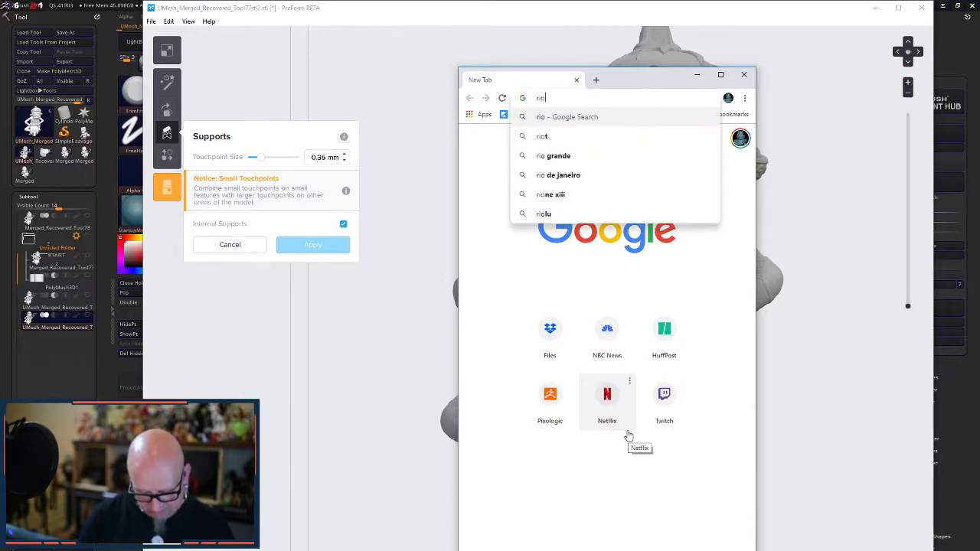
type(" grande")
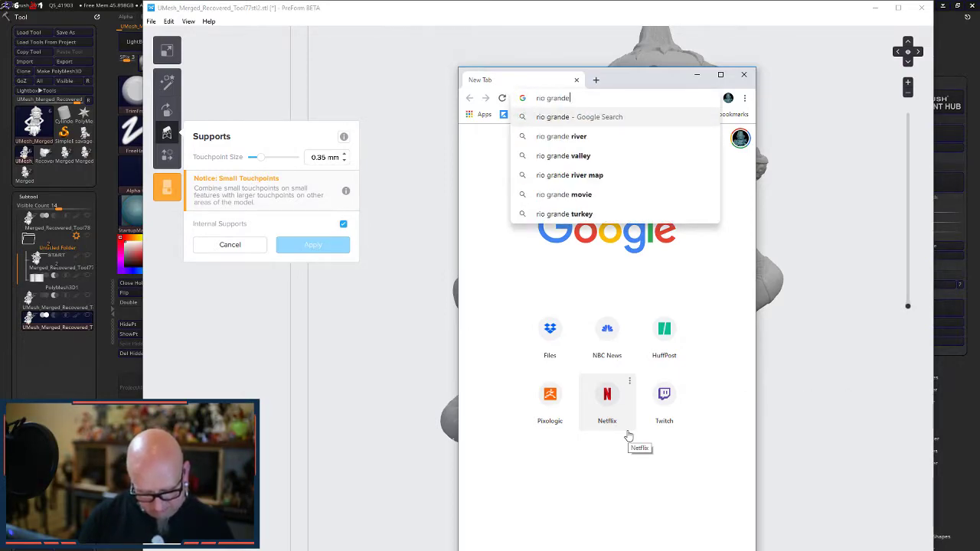
key("Return")
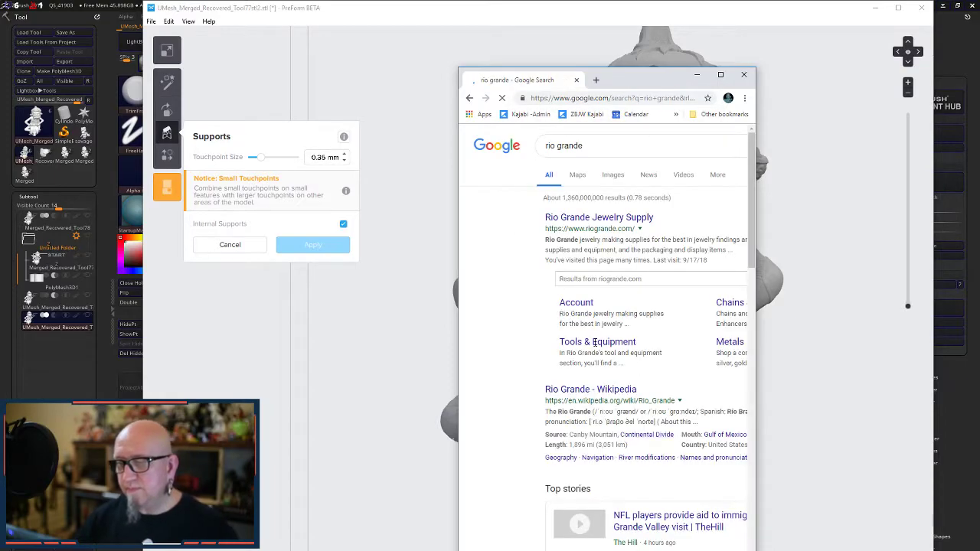
left_click(617, 219)
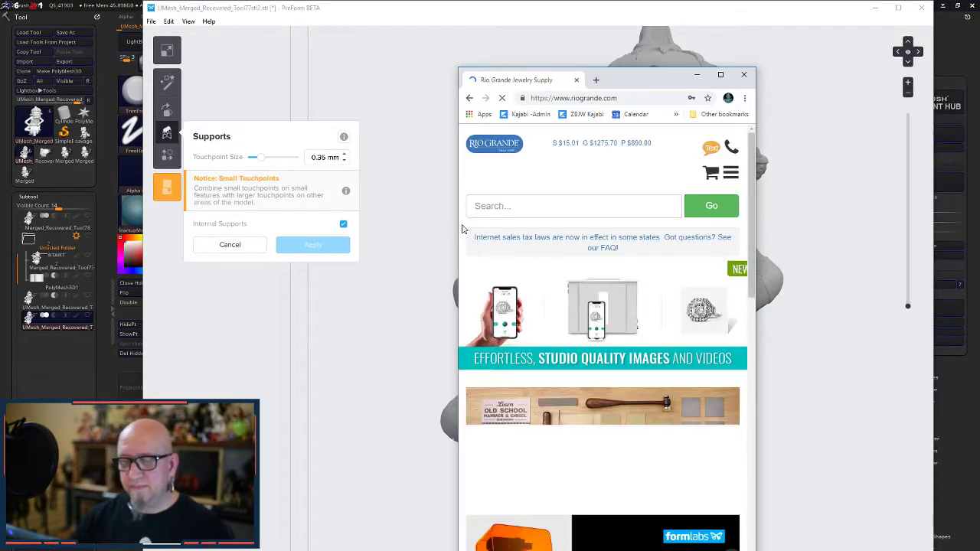
- Widen the browser window, search the Rio Grande store for "silicone wheels" and browse the polishing wheels found
left_click_drag(457, 222, 134, 222)
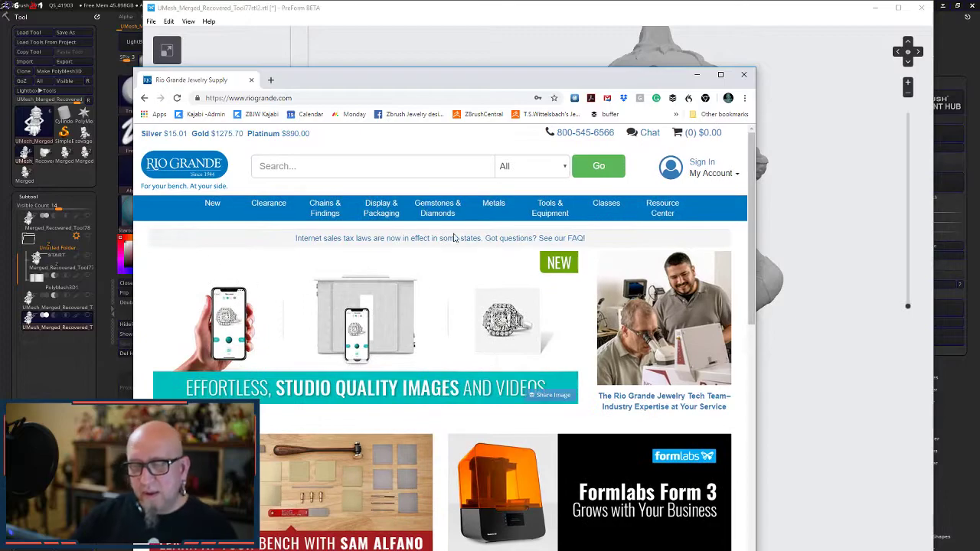
left_click(388, 163)
type("silicone wheels")
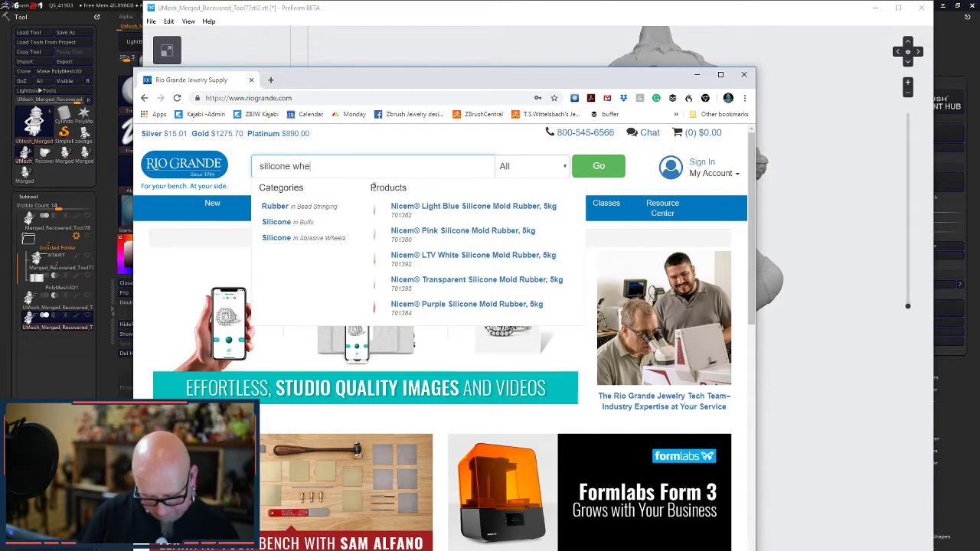
key("Return")
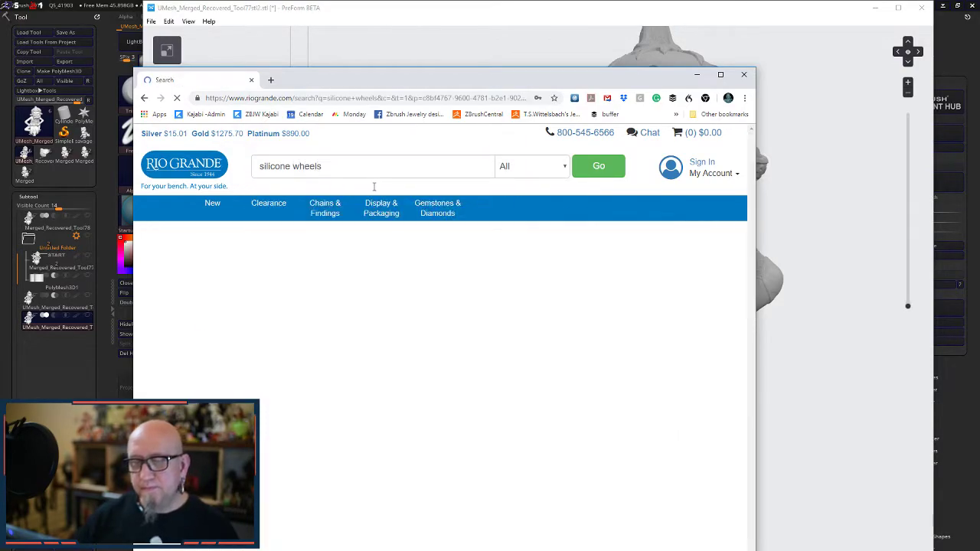
scroll(569, 324, "down", 1)
scroll(562, 314, "down", 5)
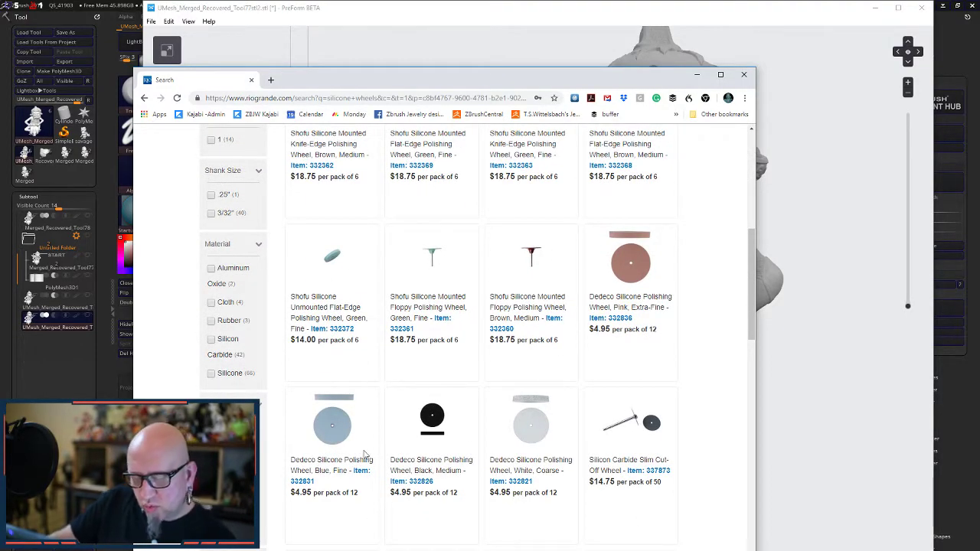
- Browse to the second page of silicone wheel results and examine the Dedeco Universal Silicone Polishing Kit, Unmounted product page
scroll(414, 421, "down", 2)
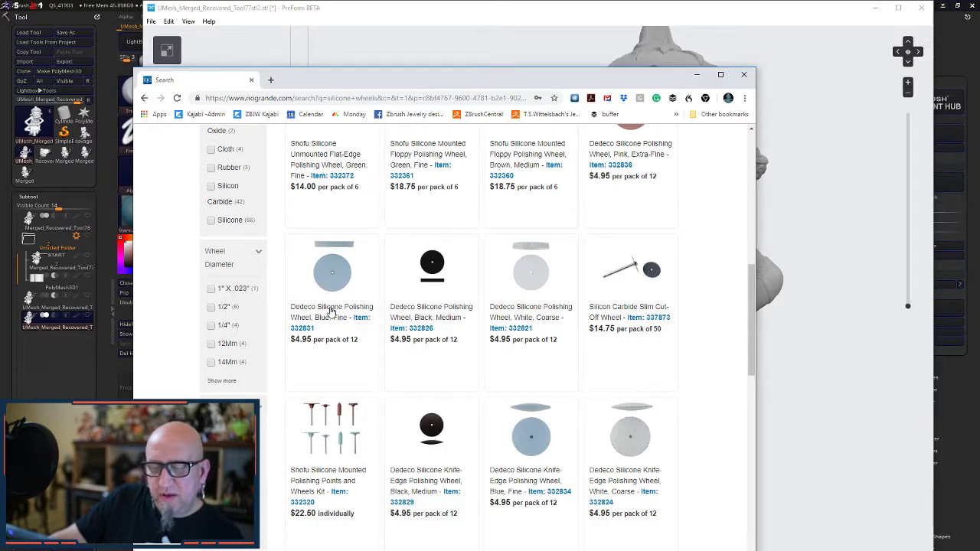
scroll(333, 308, "down", 5)
scroll(414, 309, "down", 4)
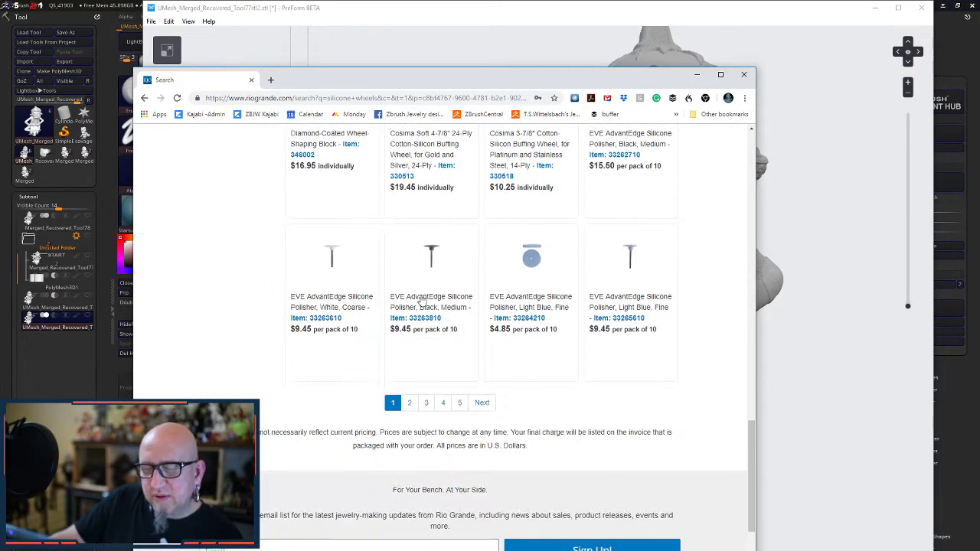
left_click(483, 408)
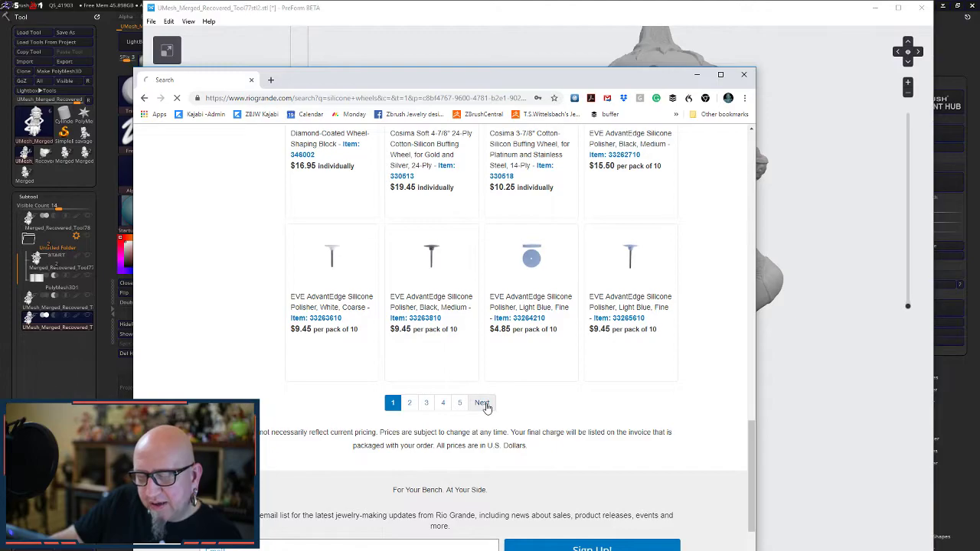
scroll(490, 401, "down", 3)
scroll(490, 401, "down", 4)
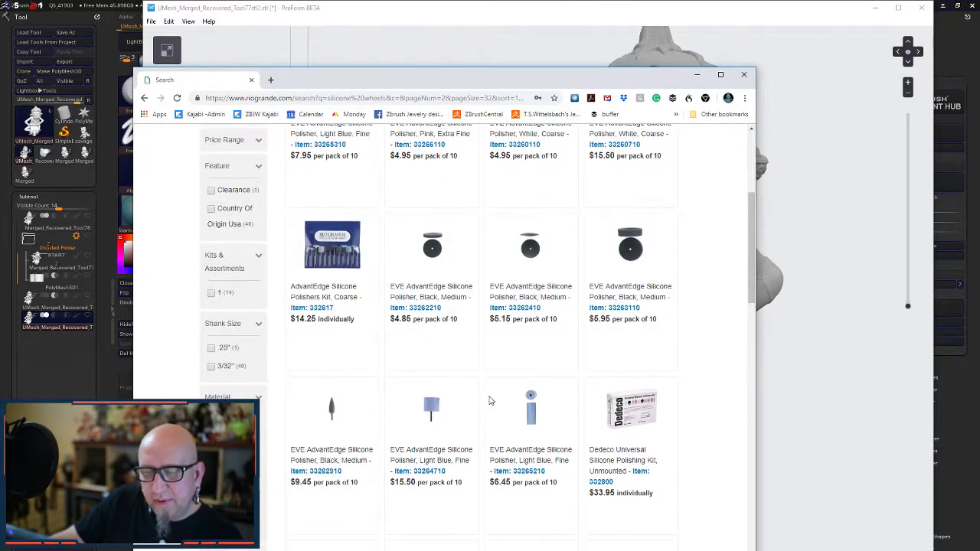
scroll(490, 391, "up", 2)
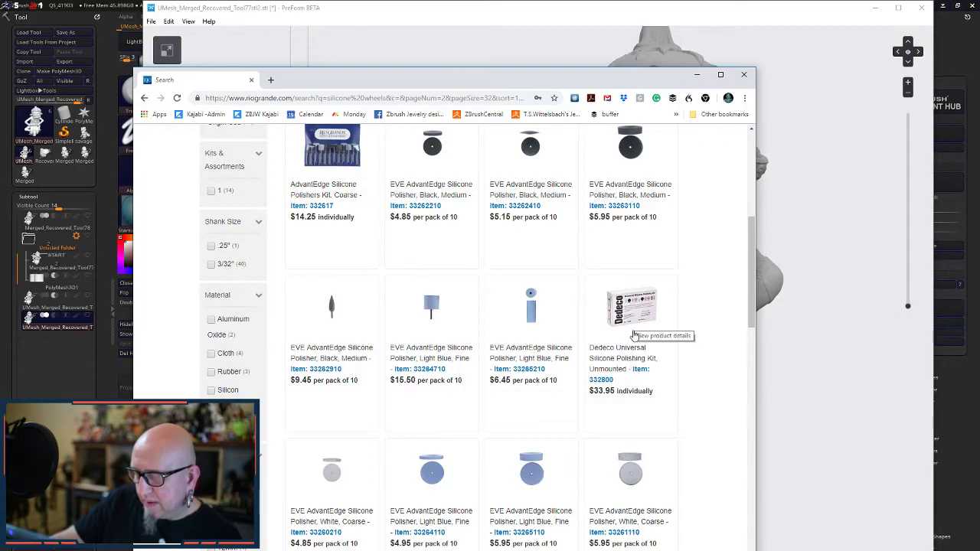
left_click(628, 357)
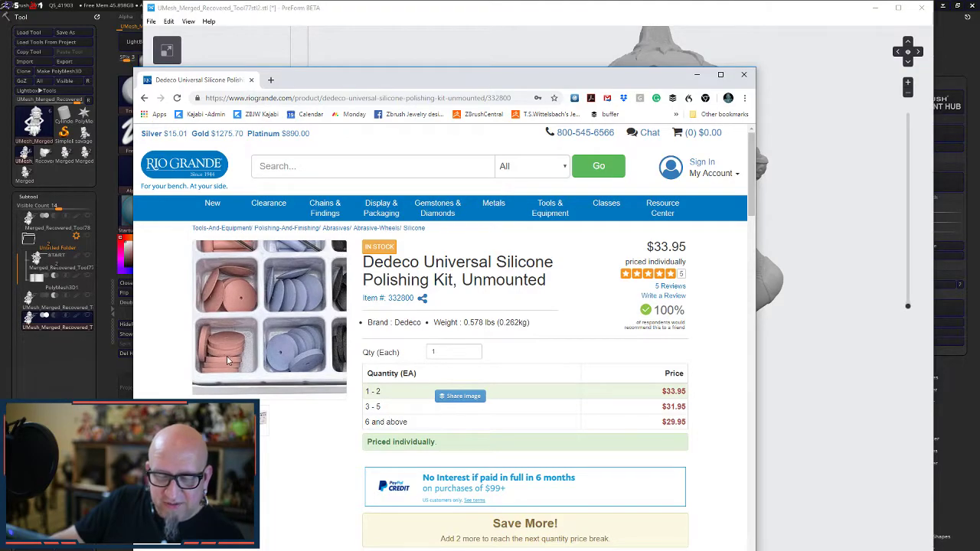
scroll(519, 353, "down", 1)
scroll(520, 353, "down", 2)
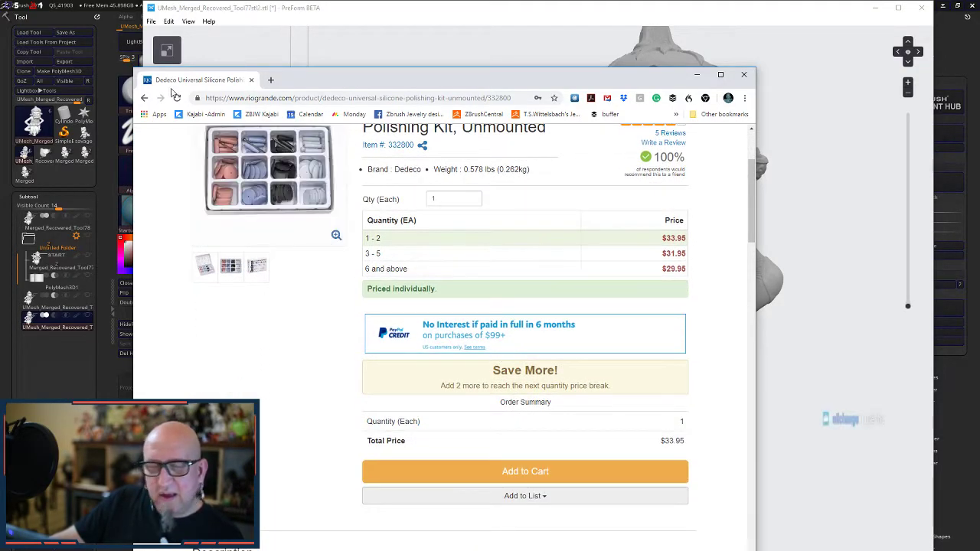
- Return to the search results, go to page 3 and examine the AdvantEdge Silicone Polisher Kit product page
left_click(143, 98)
scroll(462, 337, "down", 5)
scroll(463, 337, "down", 5)
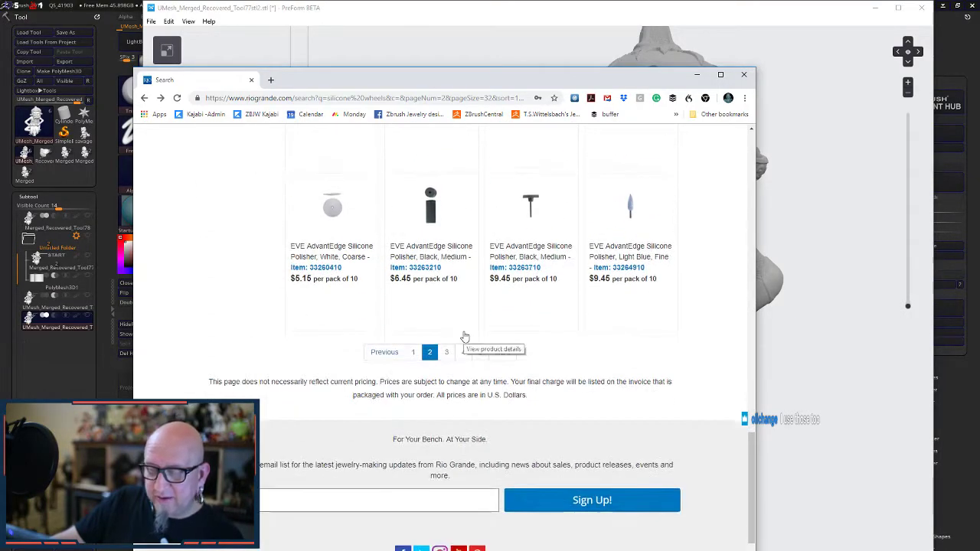
left_click(447, 353)
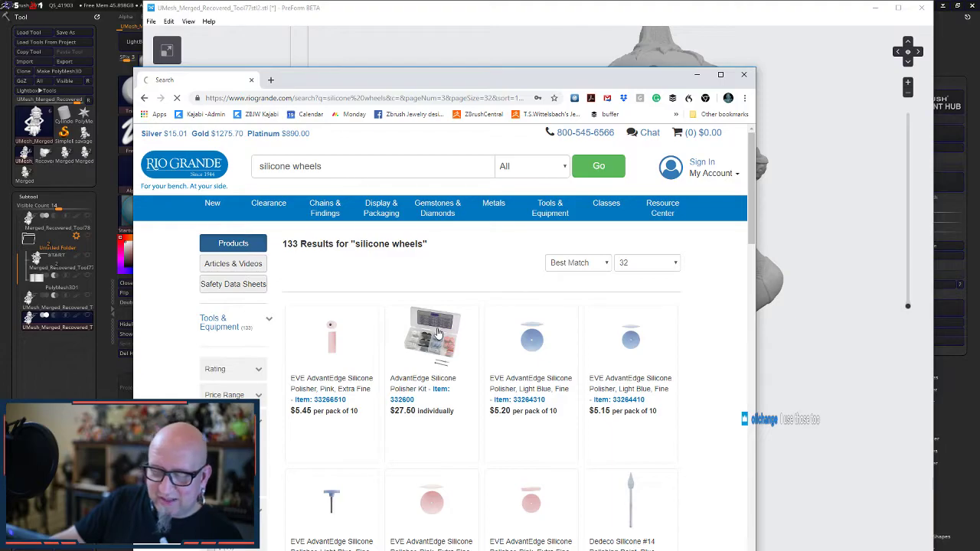
left_click(442, 346)
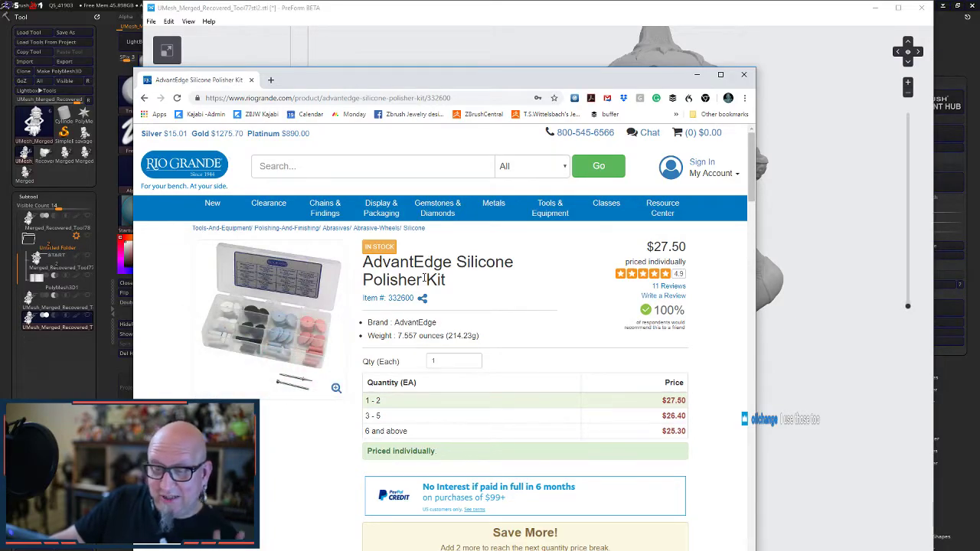
scroll(280, 324, "down", 1)
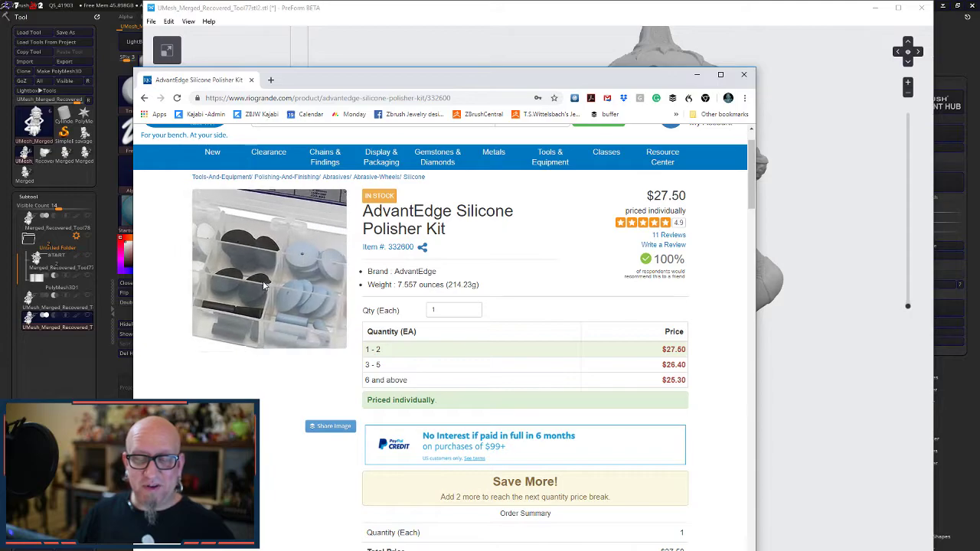
scroll(320, 403, "down", 3)
scroll(320, 403, "up", 3)
- Return to page 3 of the results and look through the remaining polishing points and ring polishers
left_click(144, 98)
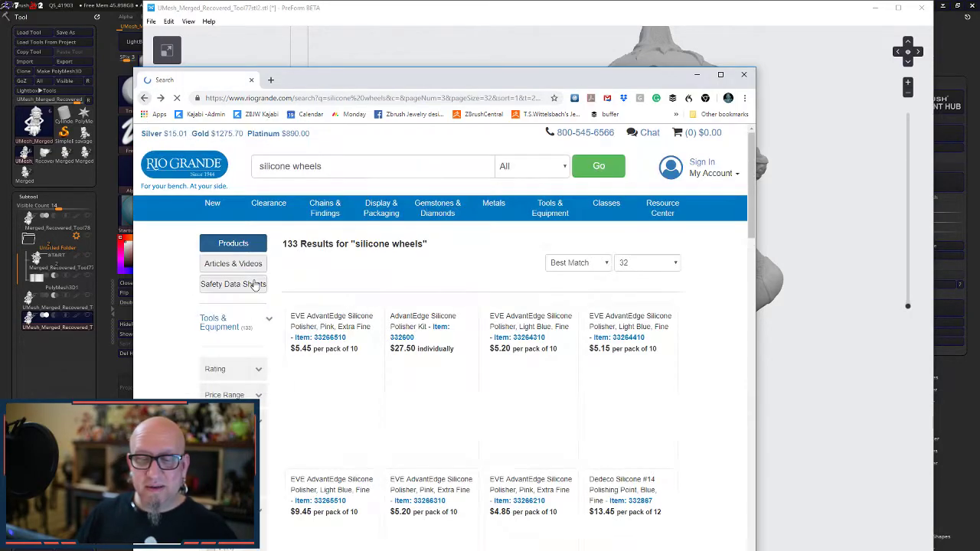
scroll(402, 335, "down", 10)
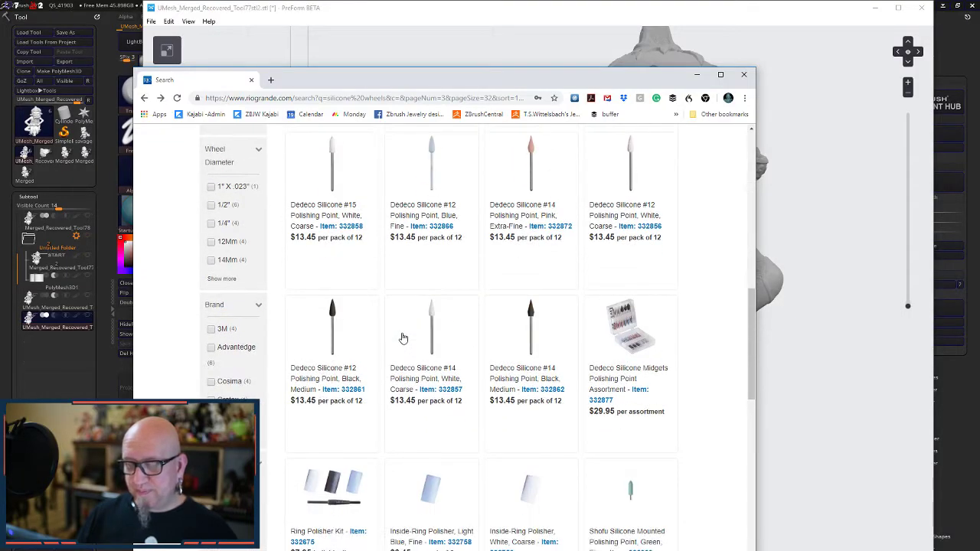
scroll(403, 337, "down", 6)
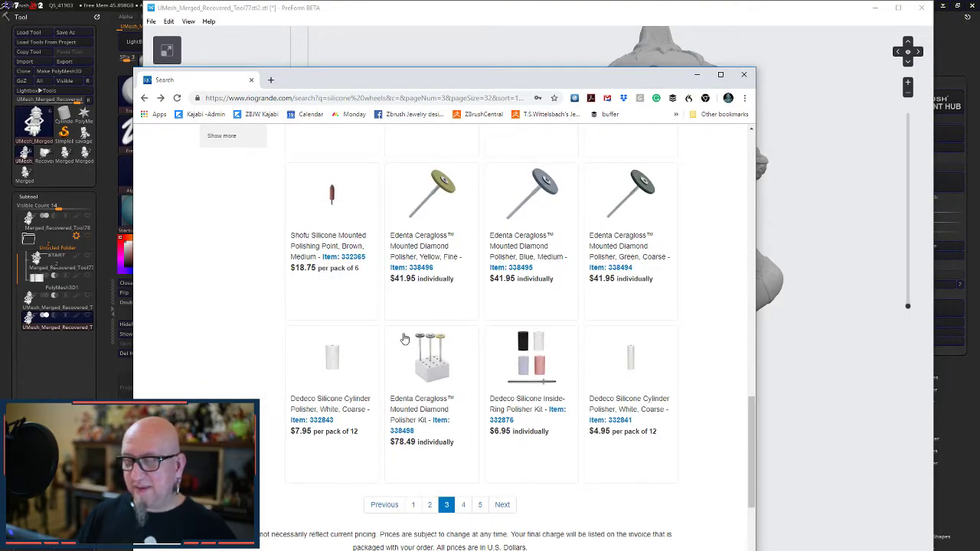
scroll(404, 338, "down", 2)
scroll(484, 335, "up", 5)
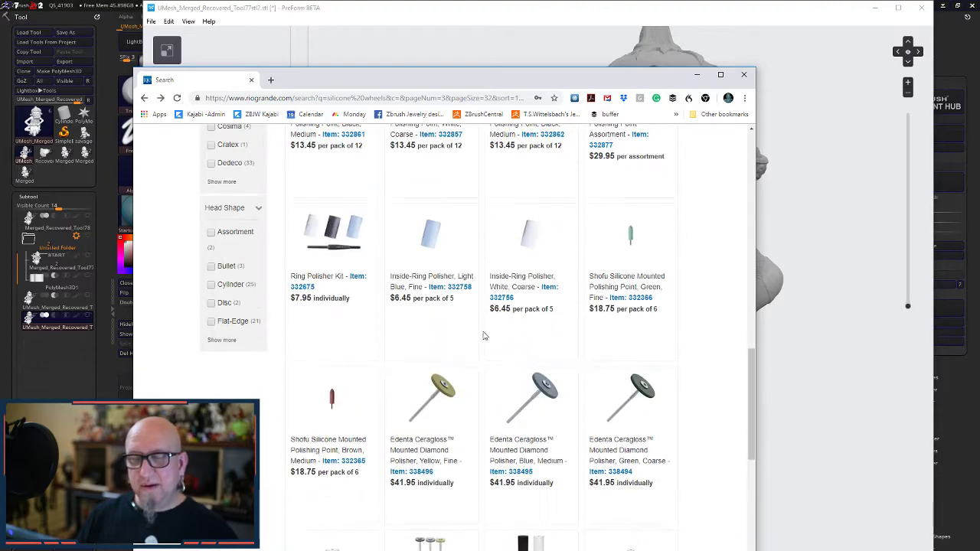
- Search the Rio Grande store for "mezi wheels"
scroll(484, 335, "up", 10)
double_click(289, 168)
type("mez")
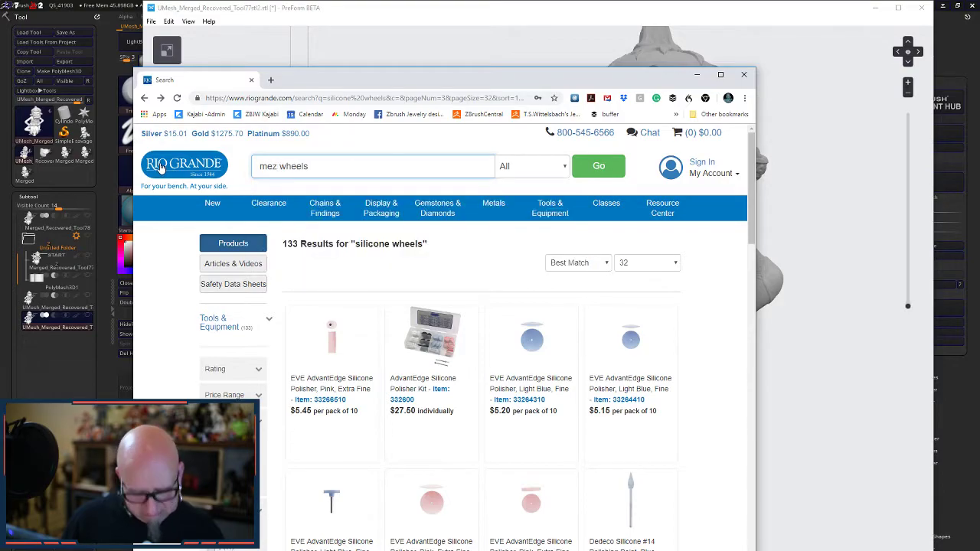
type("i")
key("Return")
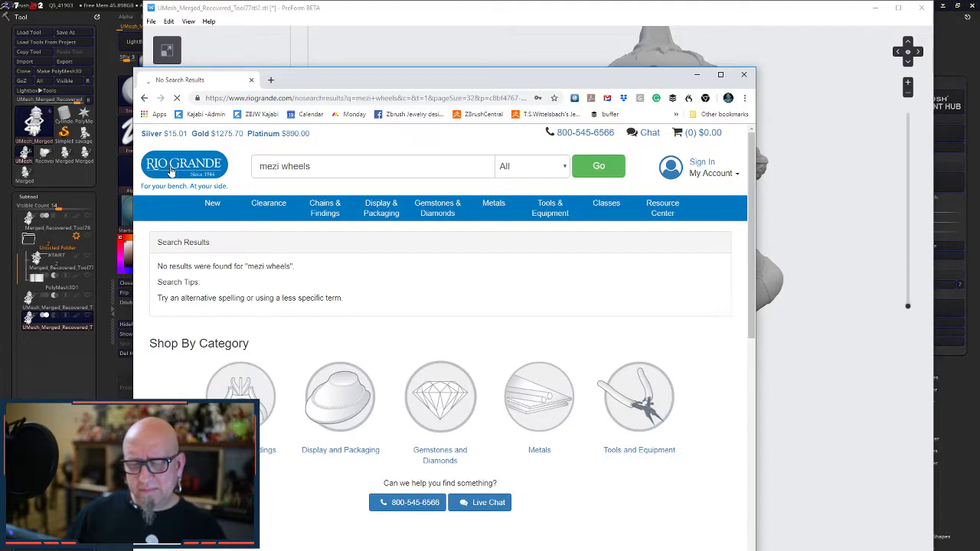
- Copy the "mezi wheels" search term, search Google for it in a new tab and look over the results
left_click(278, 166)
left_click_drag(312, 167, 237, 176)
key("ctrl+c")
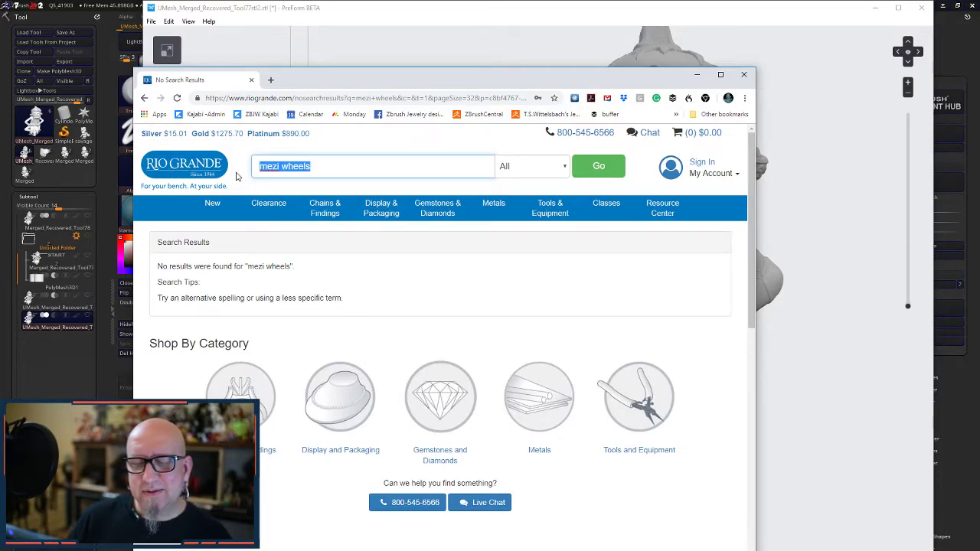
left_click(270, 81)
left_click(367, 281)
key("ctrl+v")
key("Return")
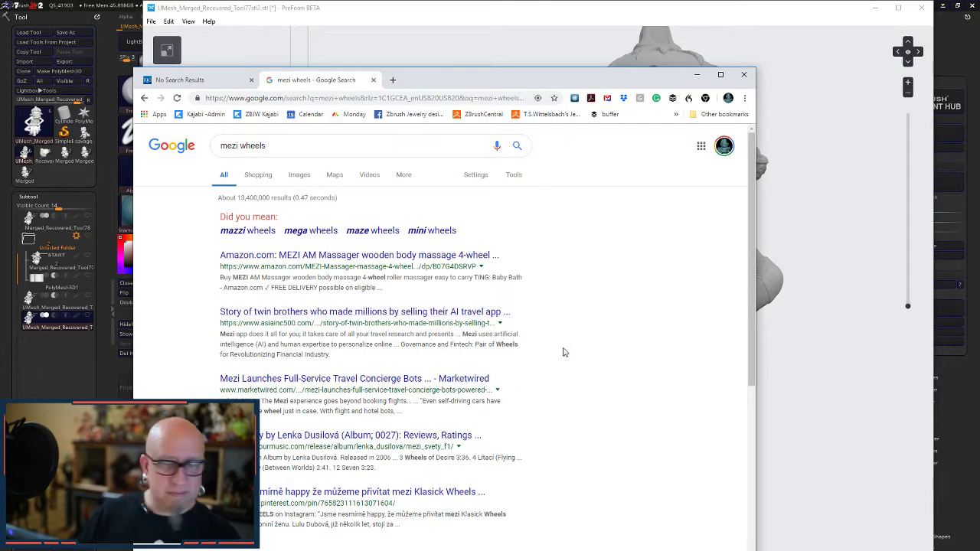
scroll(290, 364, "down", 3)
scroll(294, 353, "up", 3)
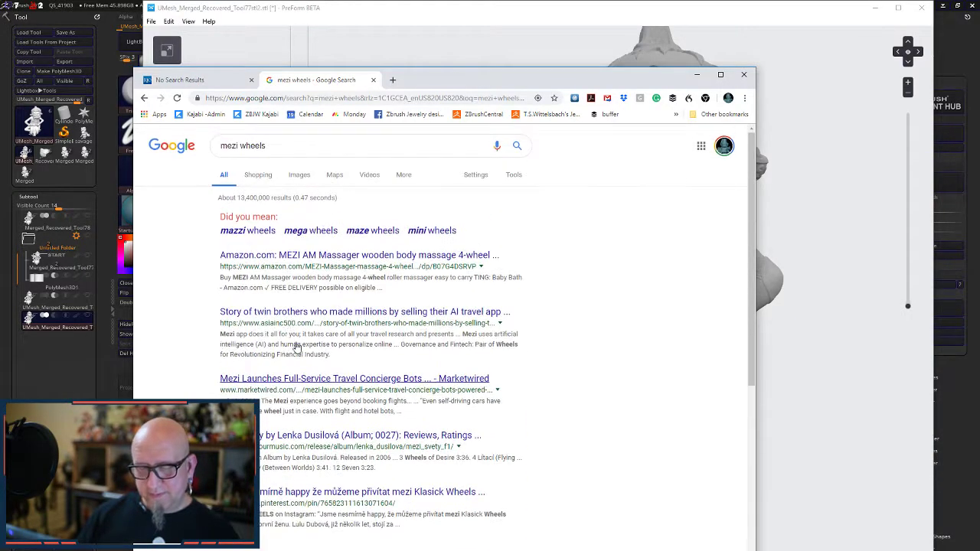
- Refine the Google search to "mezzi wheels polishing cutting"
left_click(236, 146)
type("z")
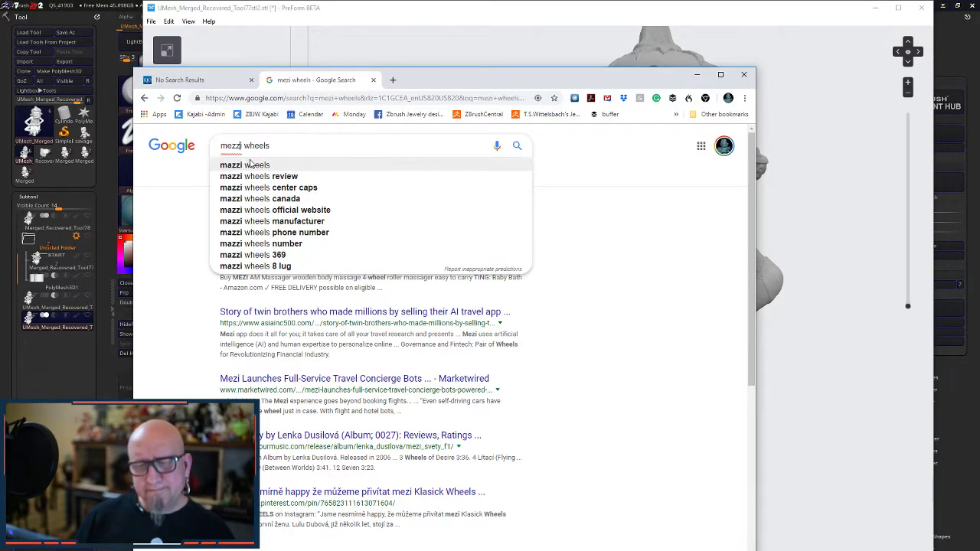
left_click(277, 146)
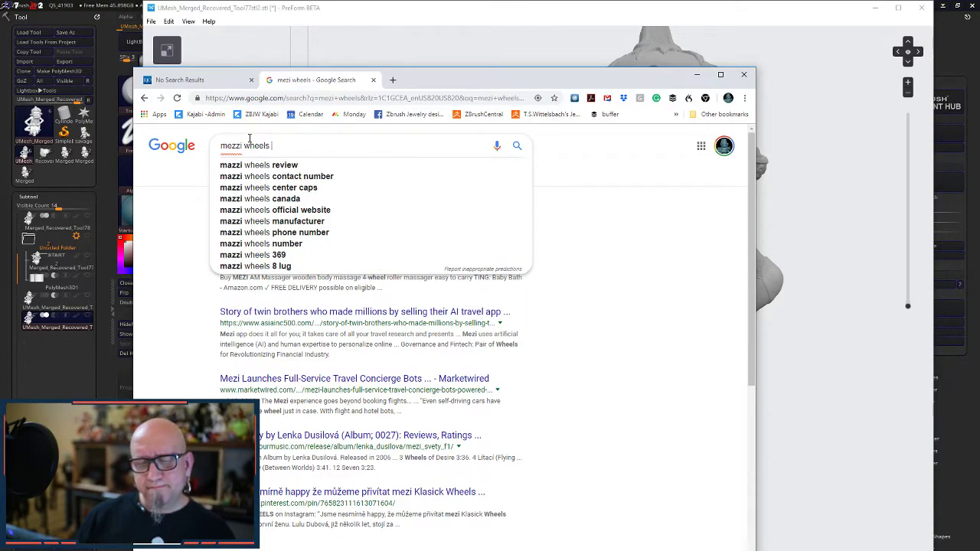
type("polishing ")
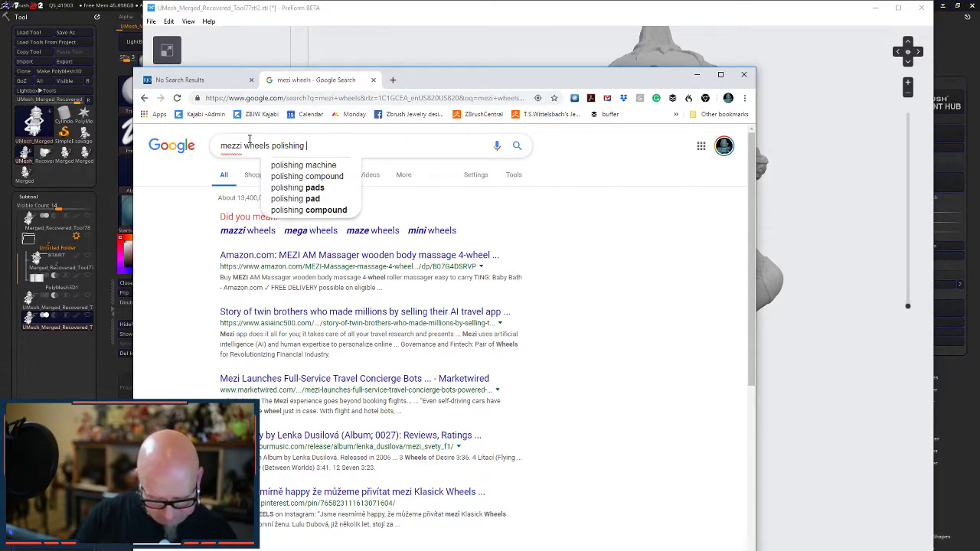
type("cutting")
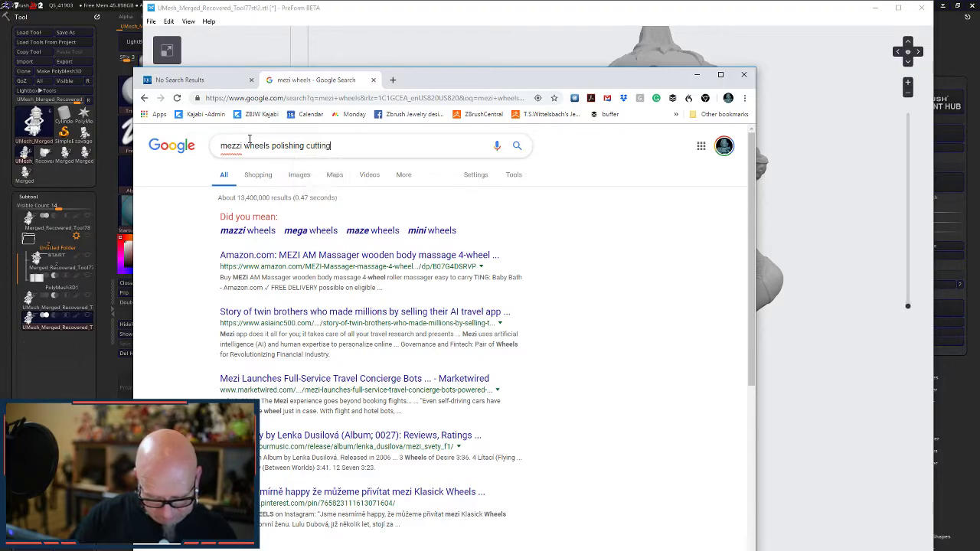
key("Return")
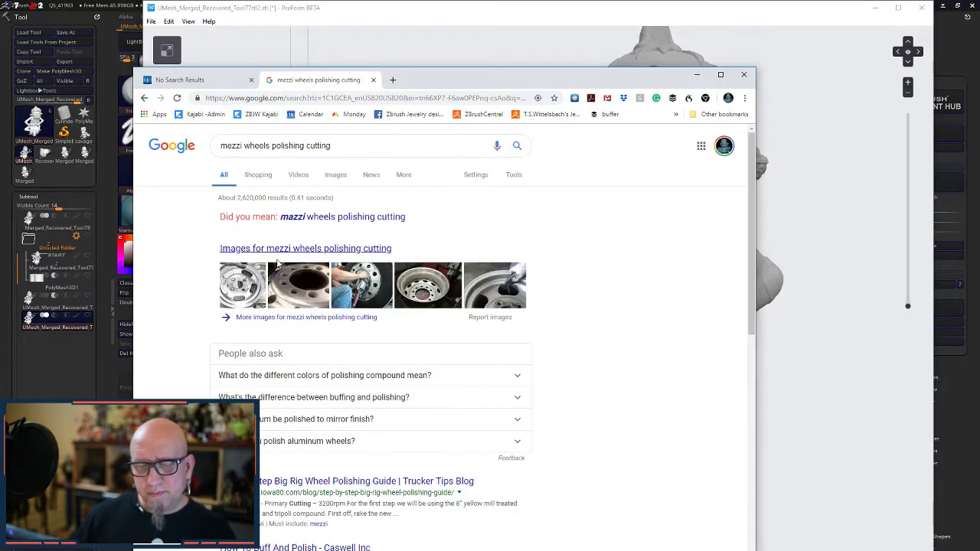
- Follow Google's suggested spelling "mazzi wheels polishing cutting" and look through the results
left_click(337, 218)
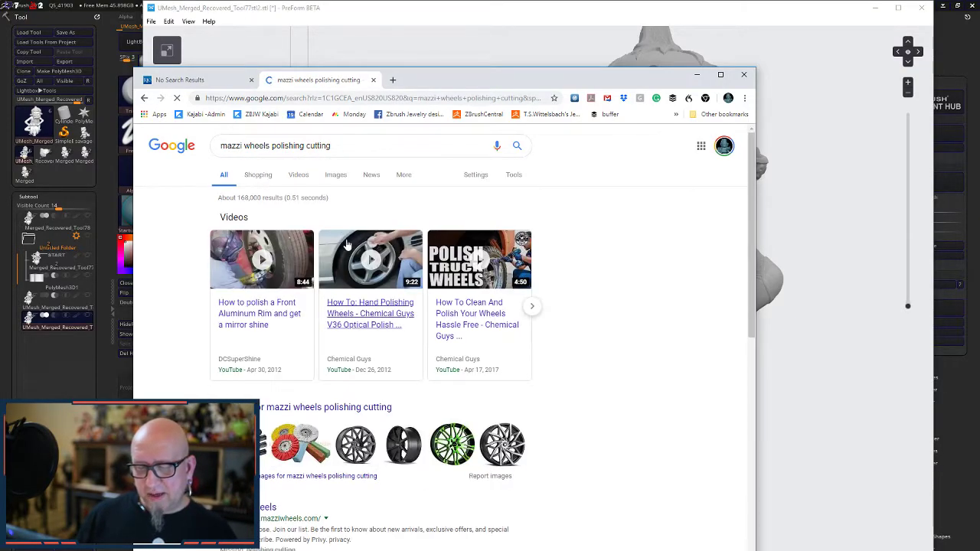
scroll(320, 395, "down", 5)
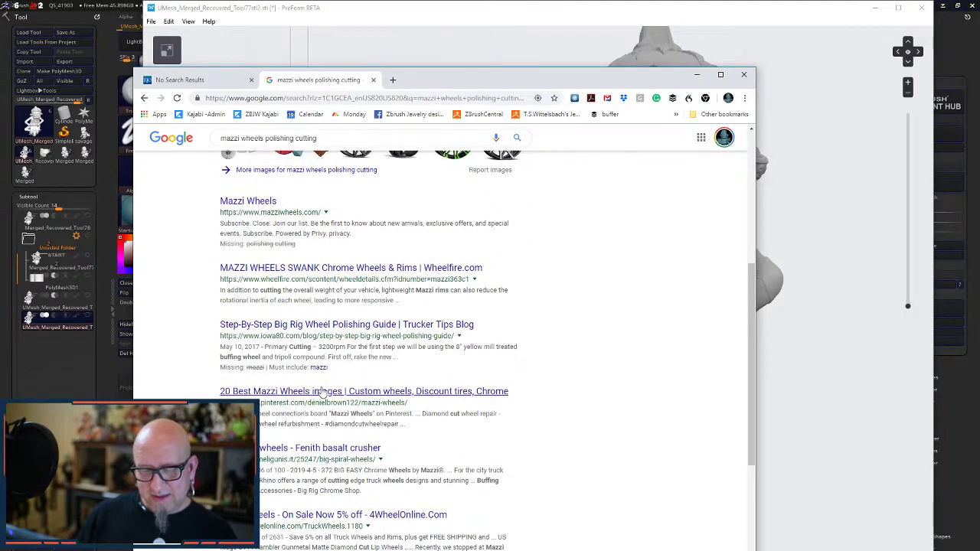
scroll(322, 390, "down", 4)
scroll(342, 280, "up", 8)
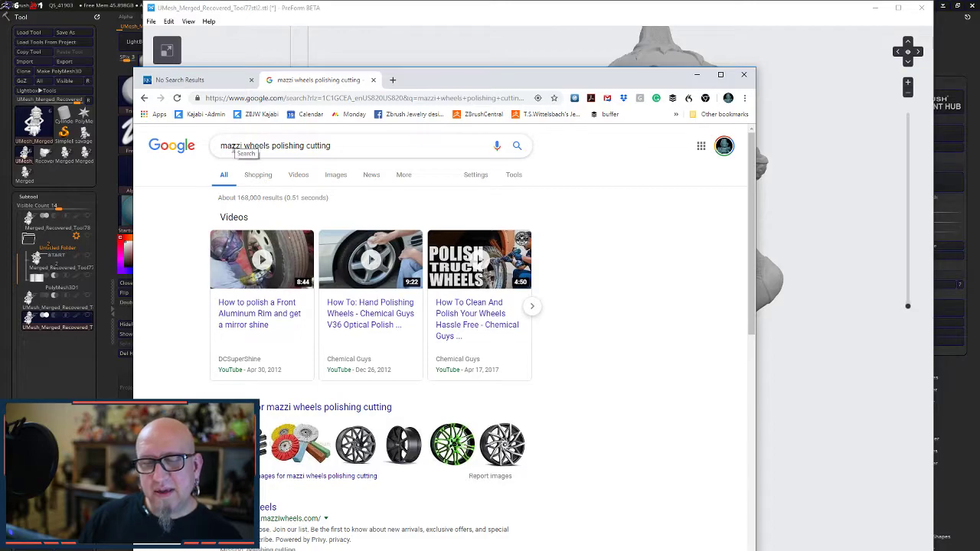
- Close the Google results tab, check the recently viewed polishing kits on Rio Grande and close the browser window
left_click(373, 79)
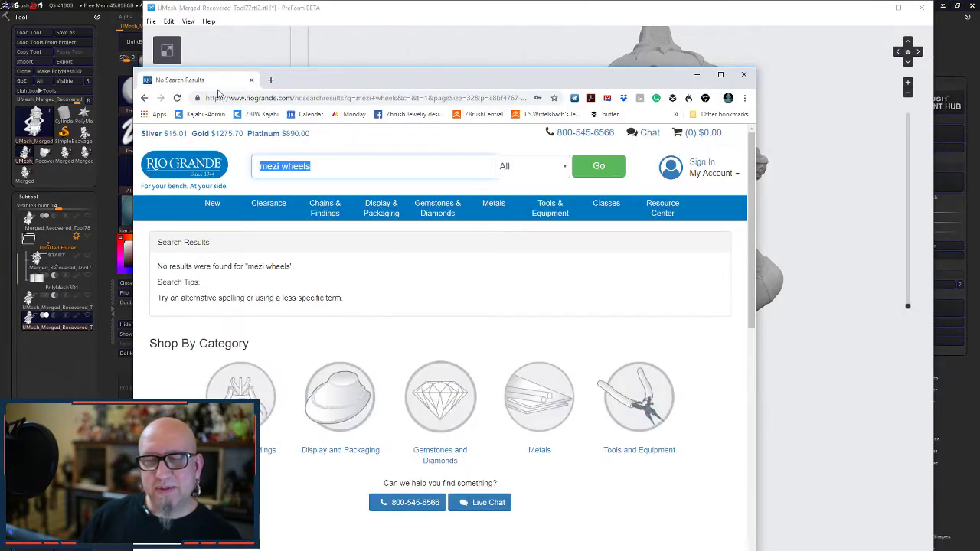
scroll(370, 319, "down", 1)
scroll(406, 341, "down", 4)
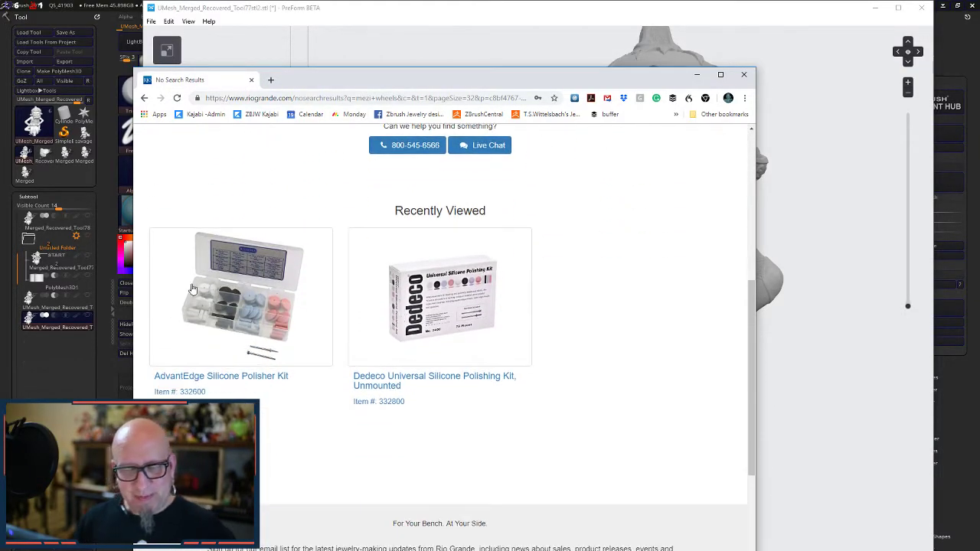
left_click(742, 76)
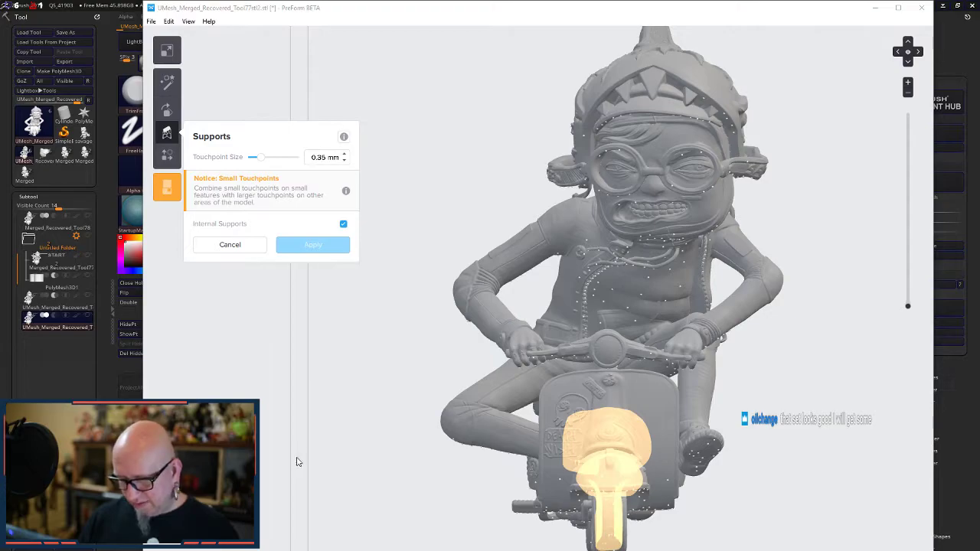
- Inspect the scooter rider's support areas from the side and underneath, then minimize PreForm to return to ZBrush
right_click_drag(452, 431, 639, 490)
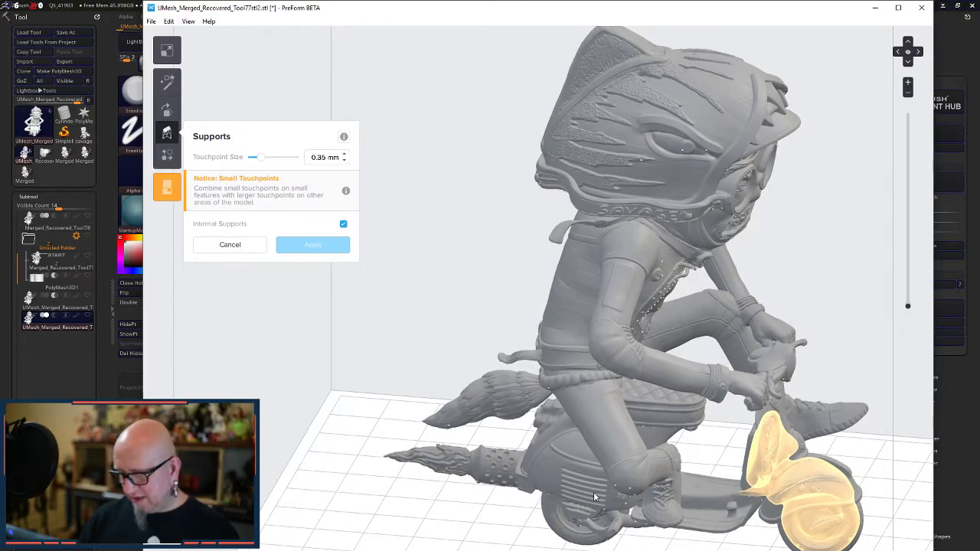
right_click_drag(748, 376, 634, 283)
scroll(631, 297, "up", 5)
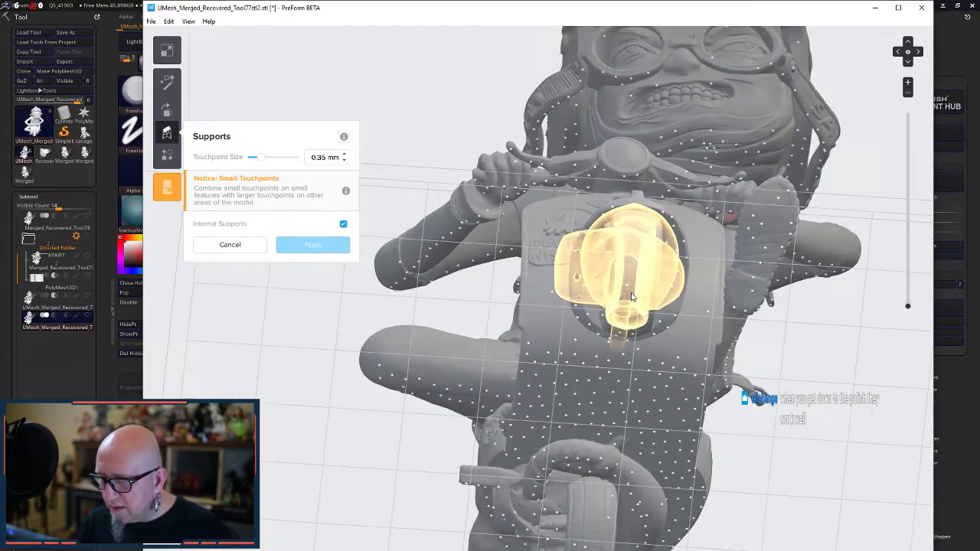
scroll(631, 297, "up", 3)
mouse_move(841, 380)
right_mouse_down()
mouse_move(867, 389)
mouse_move(837, 250)
mouse_move(719, 256)
mouse_move(664, 290)
mouse_move(617, 346)
mouse_move(610, 288)
mouse_move(552, 356)
right_mouse_up()
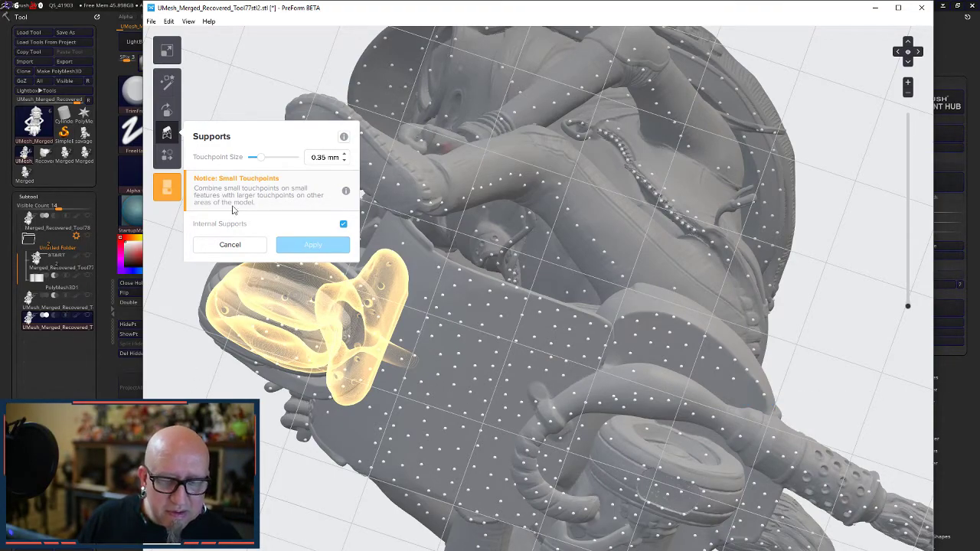
left_click(874, 10)
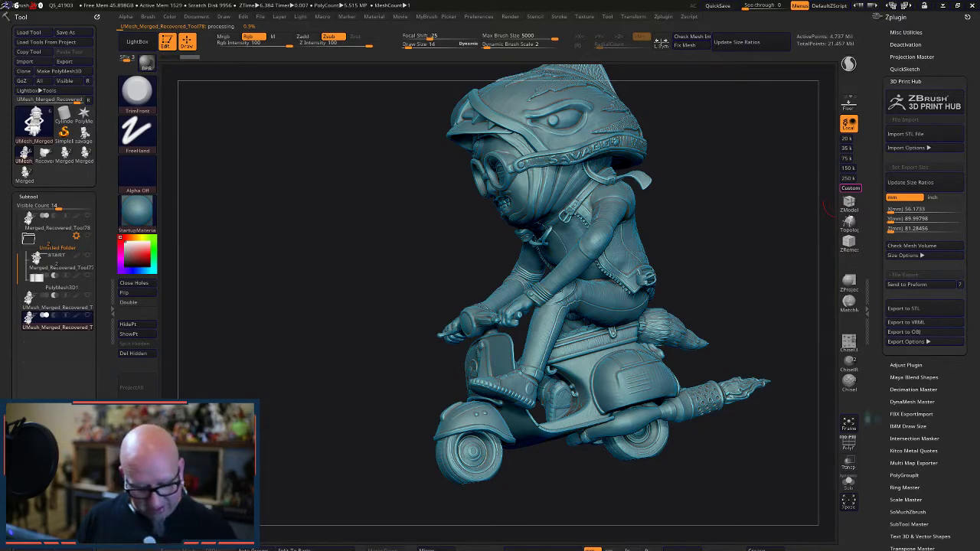
key("super")
mouse_move(342, 549)
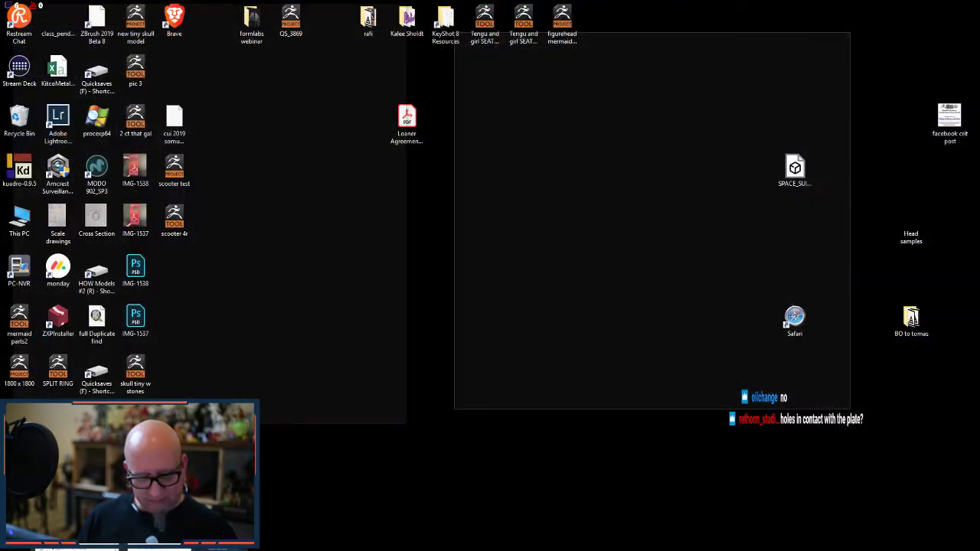
mouse_move(159, 549)
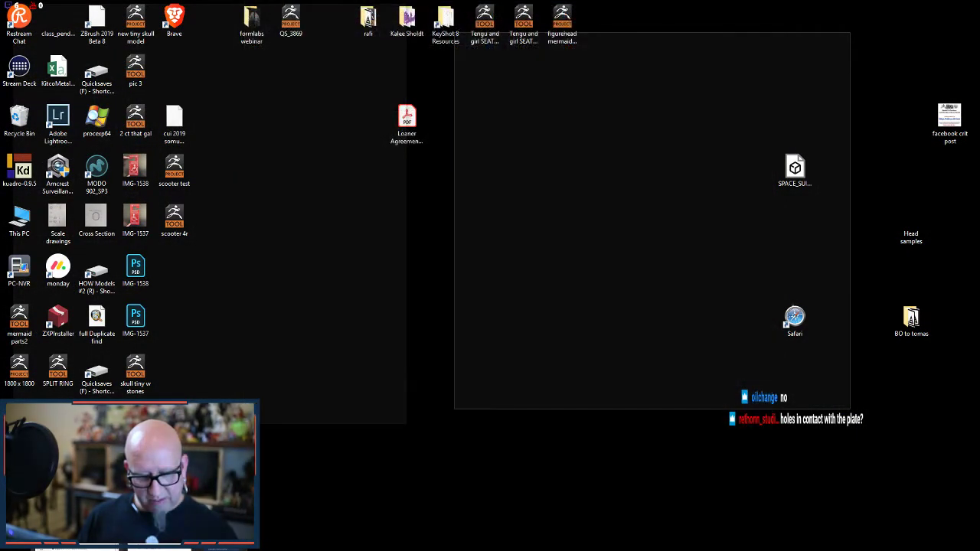
key("super")
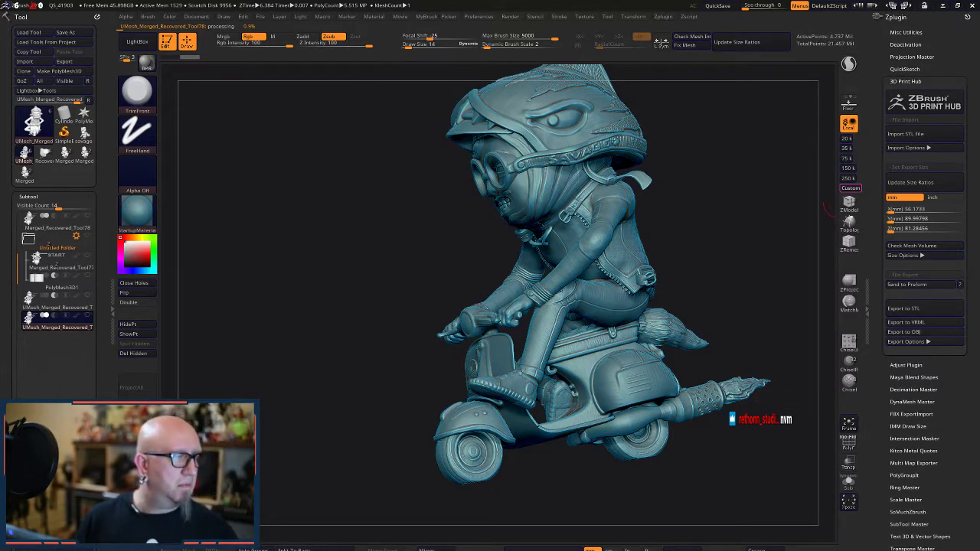
- Bring up a new browser window over ZBrush and search Google for "rio grande"
left_click_drag(0, 306, 387, 78)
left_click(366, 271)
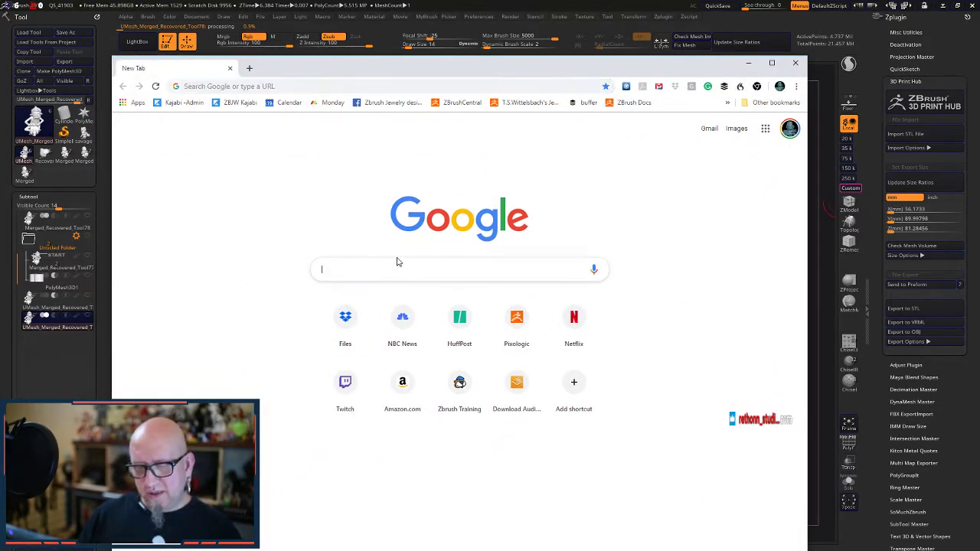
type("rio grande")
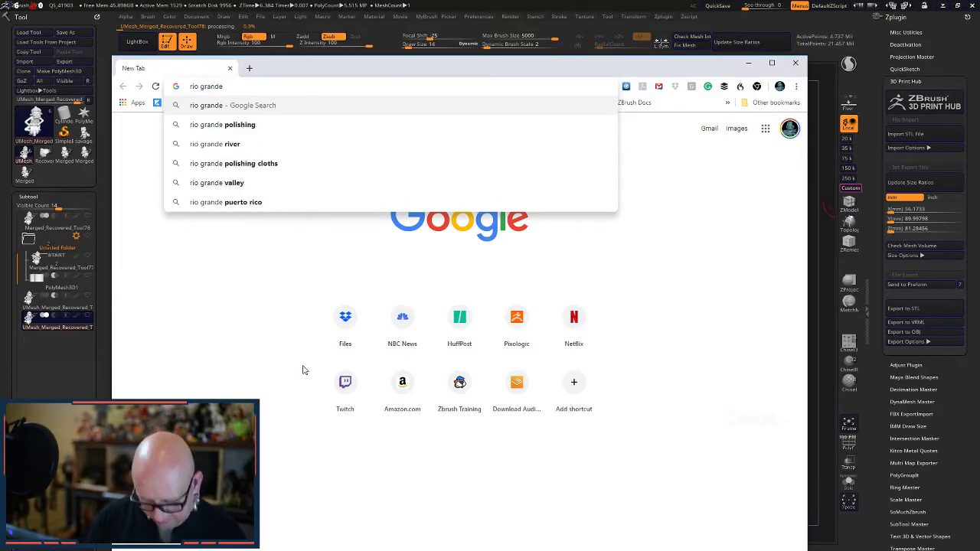
key("Return")
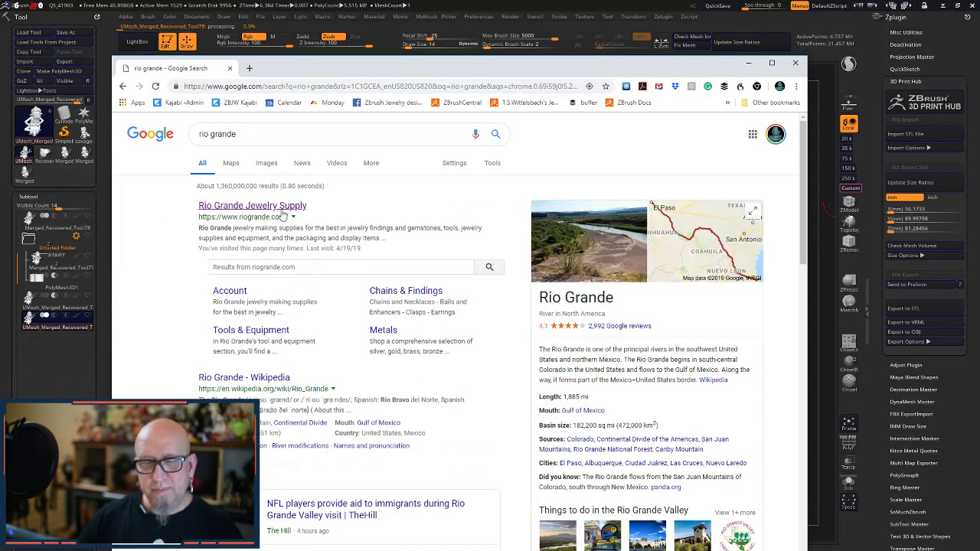
- Try to search within riogrande.com for "cool tol" from the Google results and return to the "rio grande" results
left_click(297, 266)
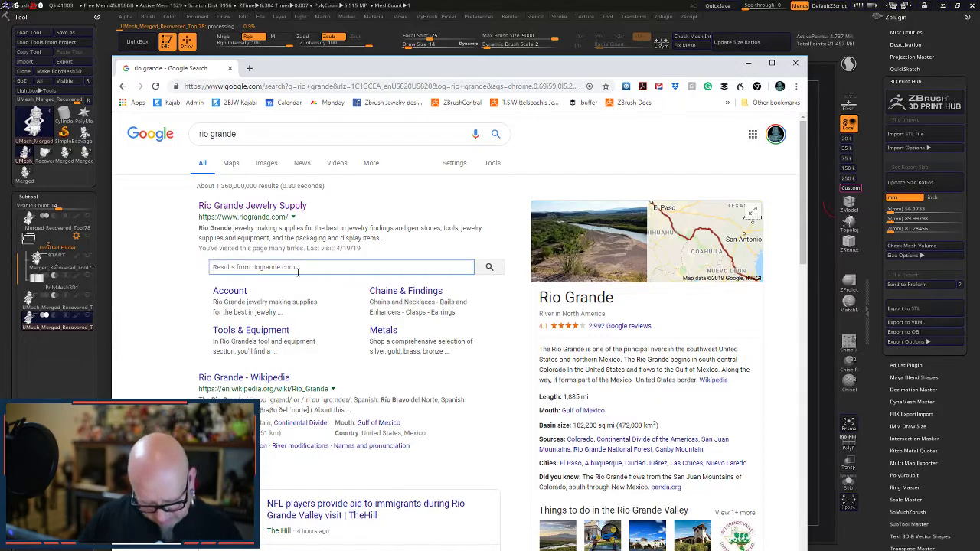
type("cool")
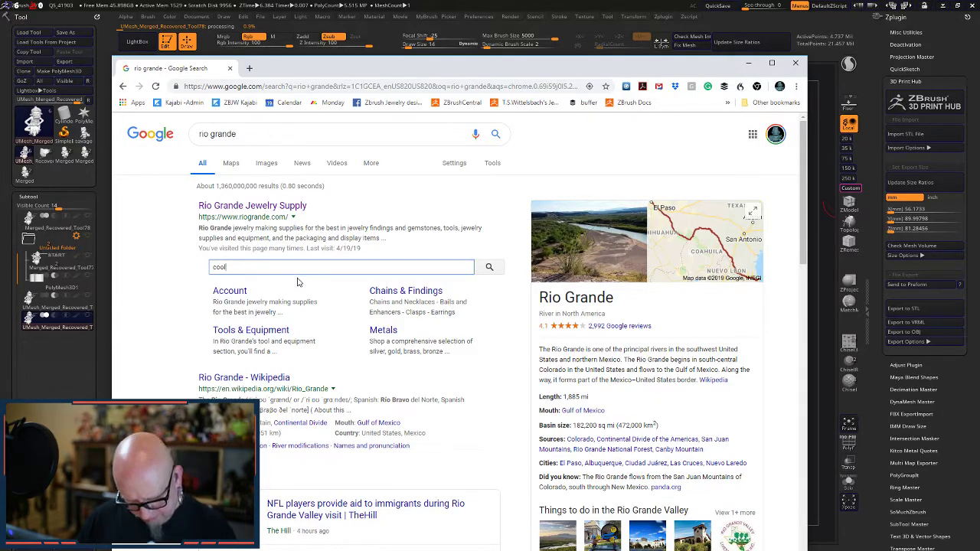
type(" tol")
key("Return")
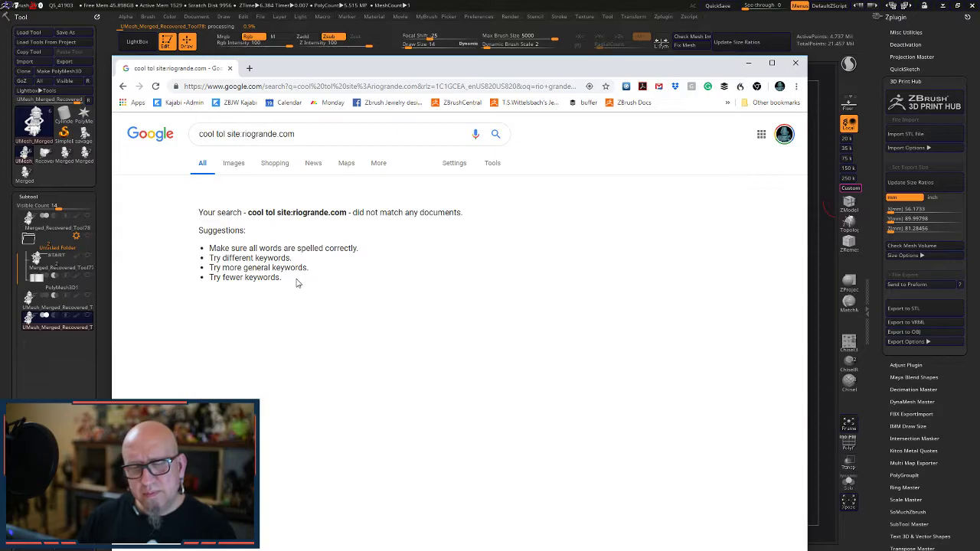
left_click(122, 86)
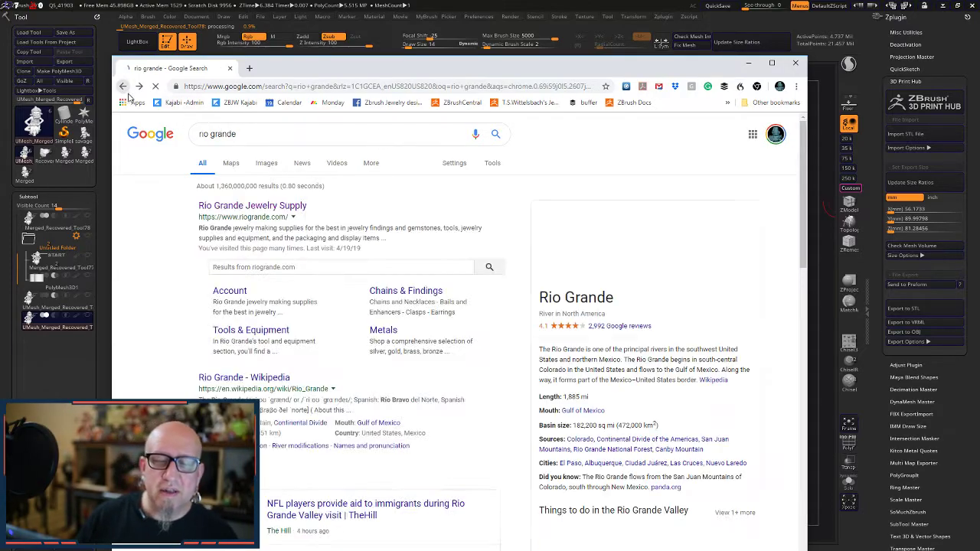
- Open the Rio Grande Jewelry Supply site and search its products for "polishing tools"
left_click(266, 208)
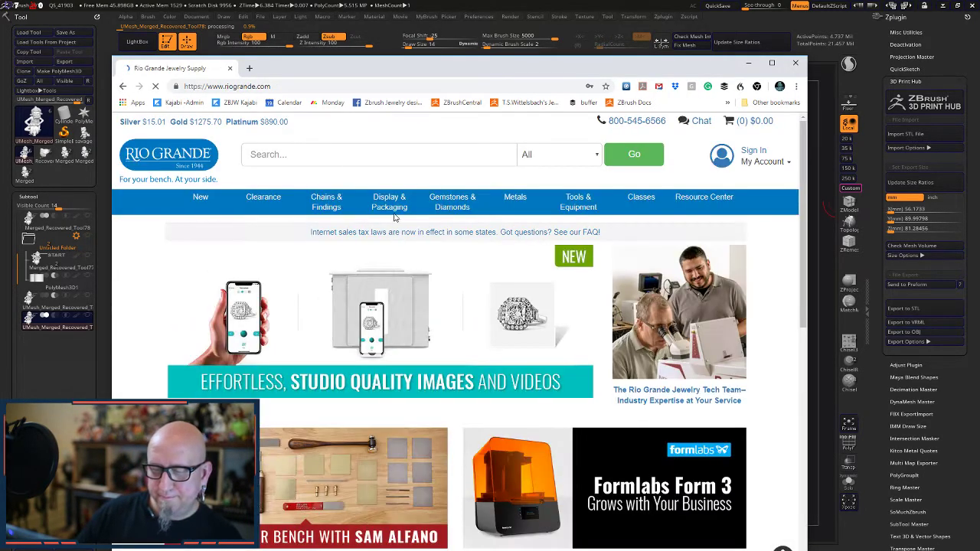
type("pol")
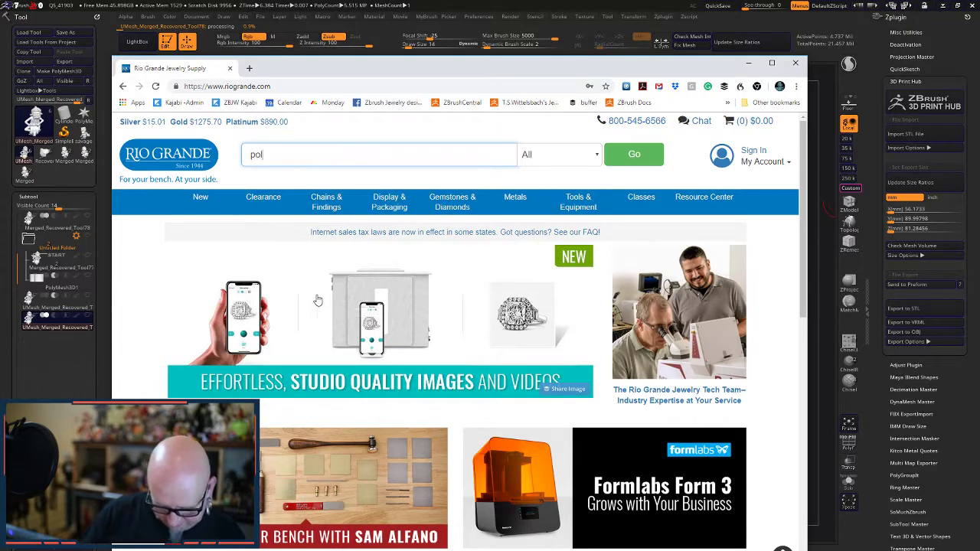
type("ishing tyools")
key("Return")
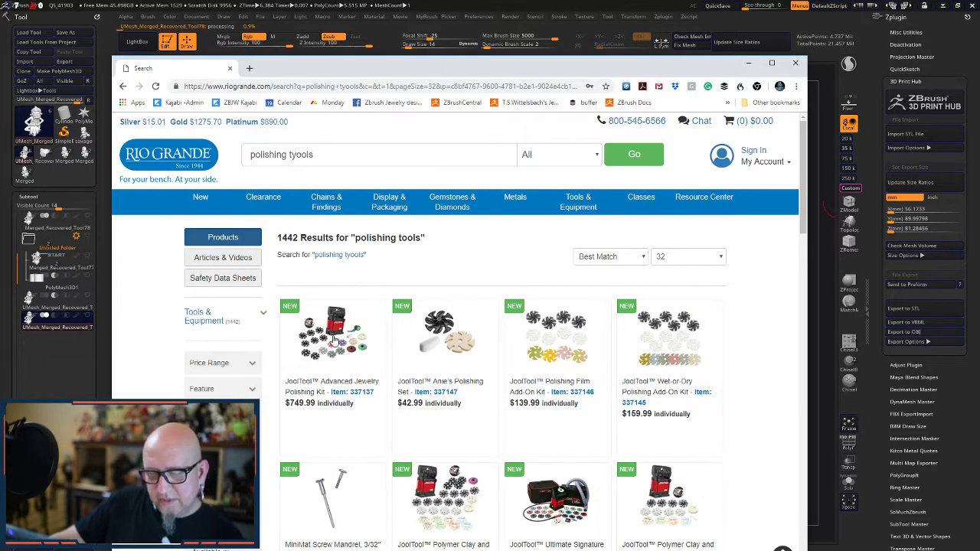
- Open the JoolTool Advanced Jewelry Polishing Kit product page and read its notes and list of kit contents
scroll(356, 337, "down", 1)
scroll(414, 305, "down", 2)
left_click(354, 194)
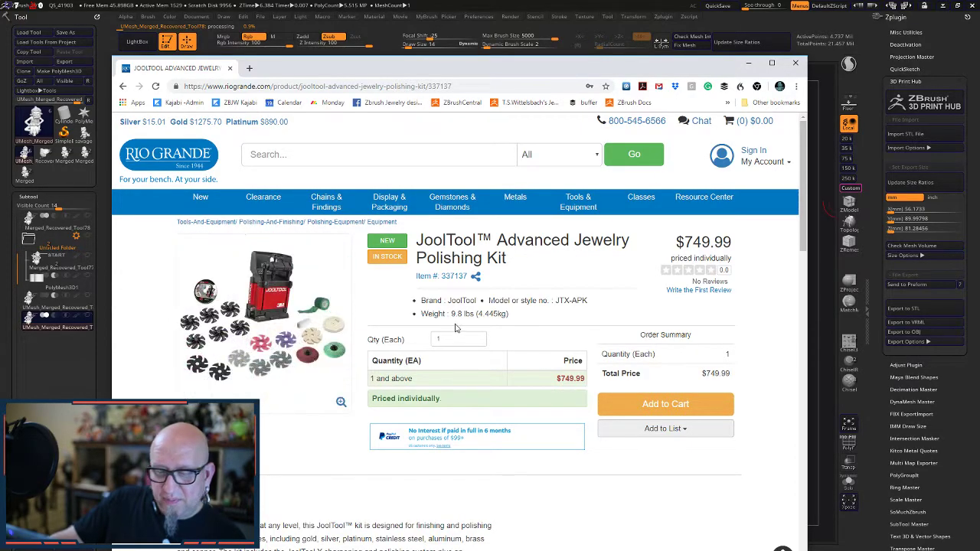
scroll(439, 316, "down", 12)
scroll(439, 316, "down", 6)
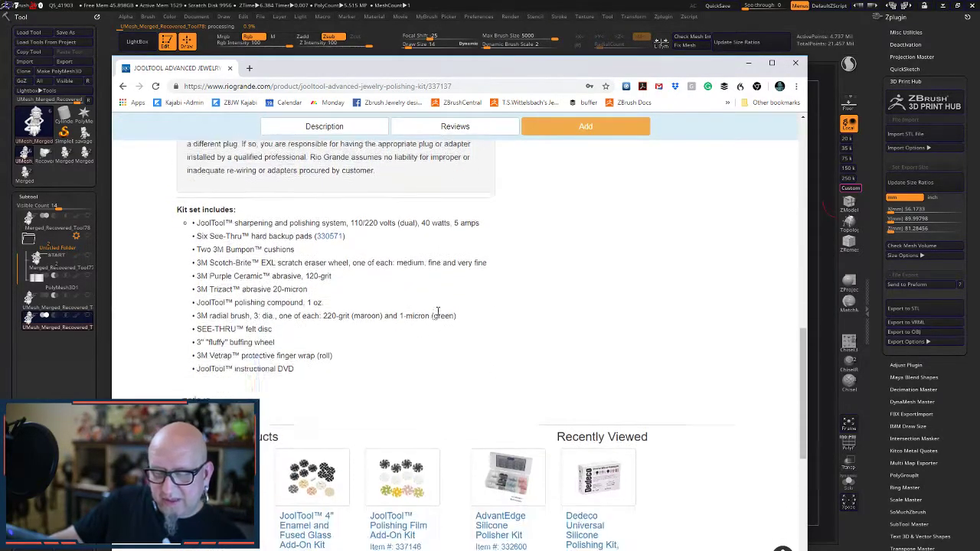
scroll(413, 281, "up", 4)
scroll(414, 281, "up", 3)
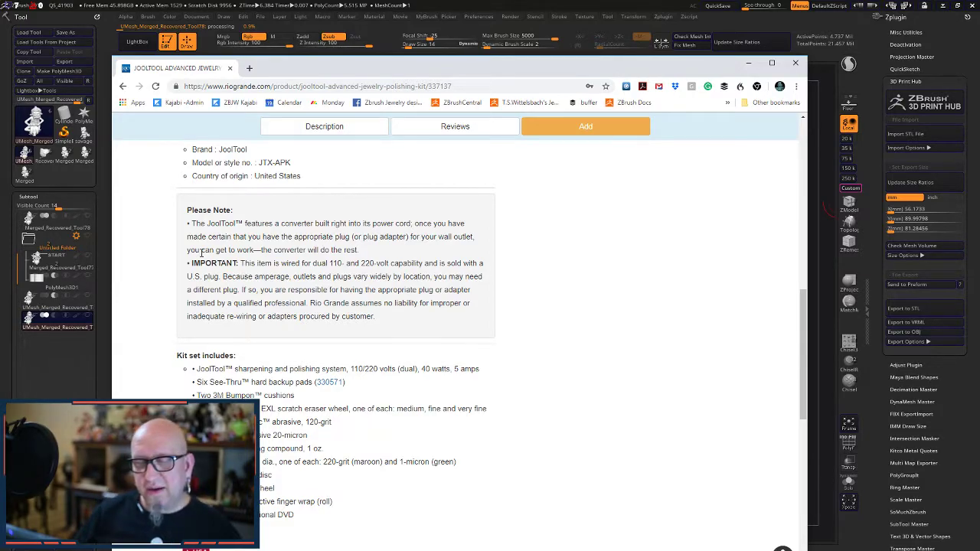
- Review the JoolTool kit's related products, picture and specifications, and minimize the browser window
scroll(325, 243, "down", 3)
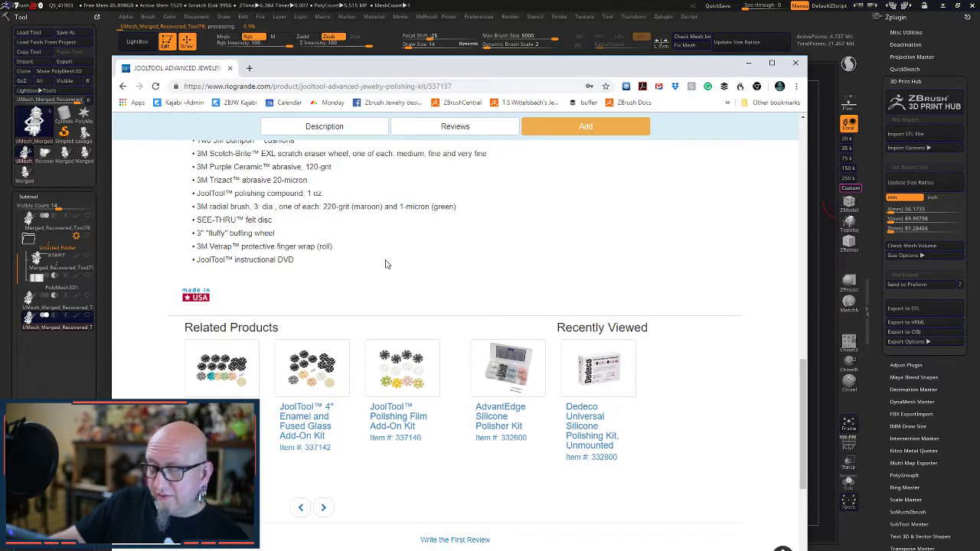
scroll(397, 260, "up", 15)
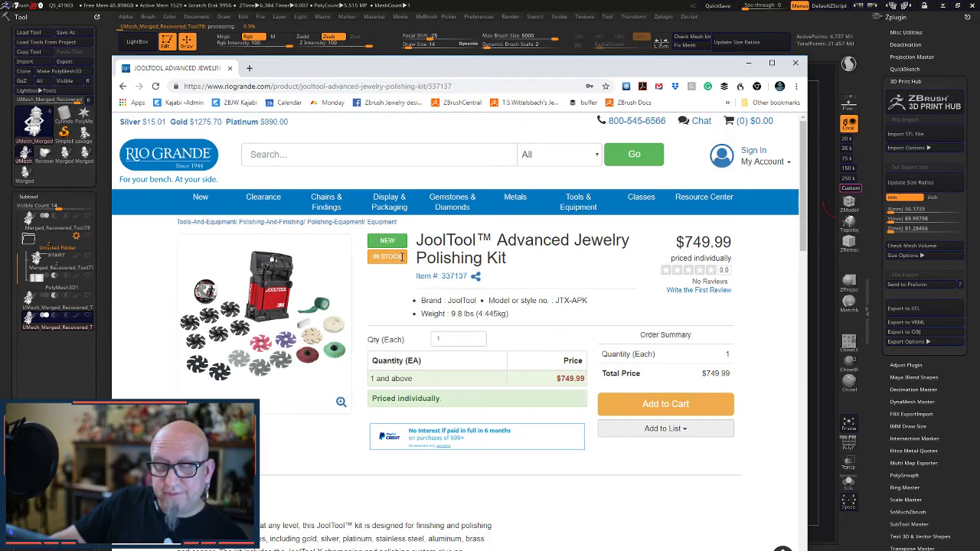
scroll(329, 306, "down", 20)
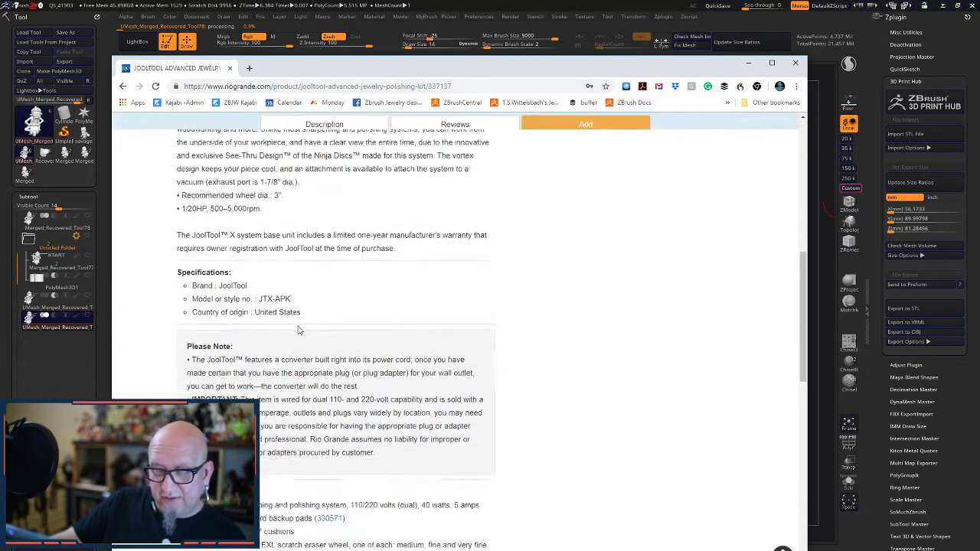
scroll(299, 329, "up", 2)
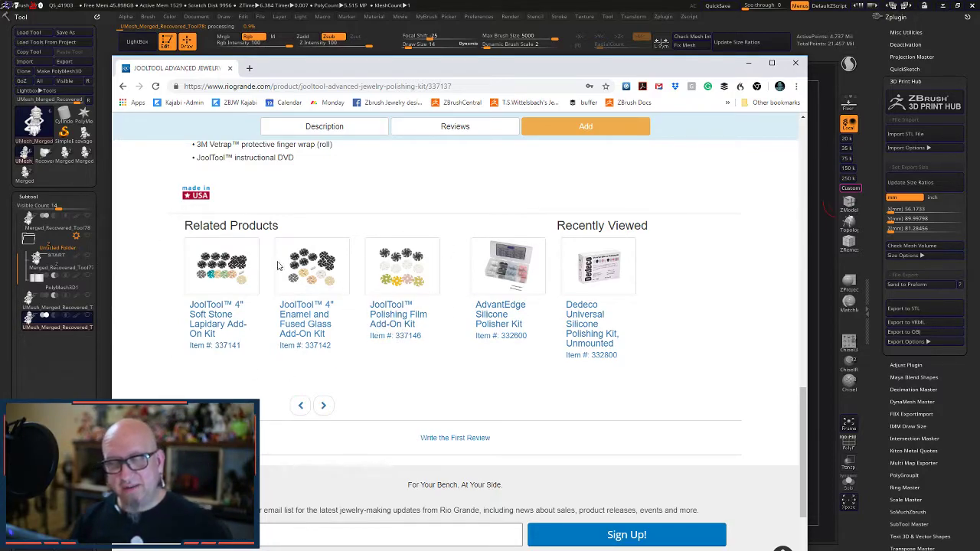
scroll(321, 356, "up", 5)
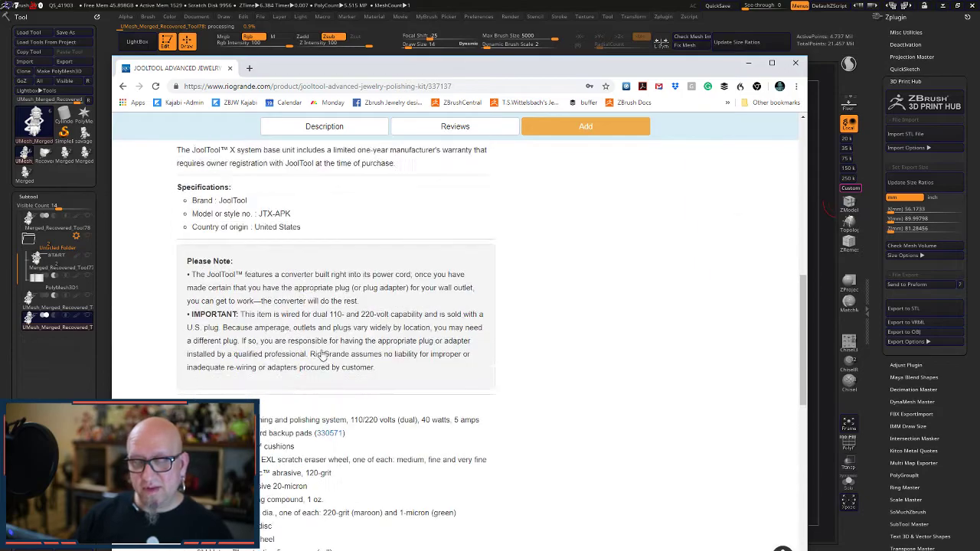
scroll(322, 355, "up", 5)
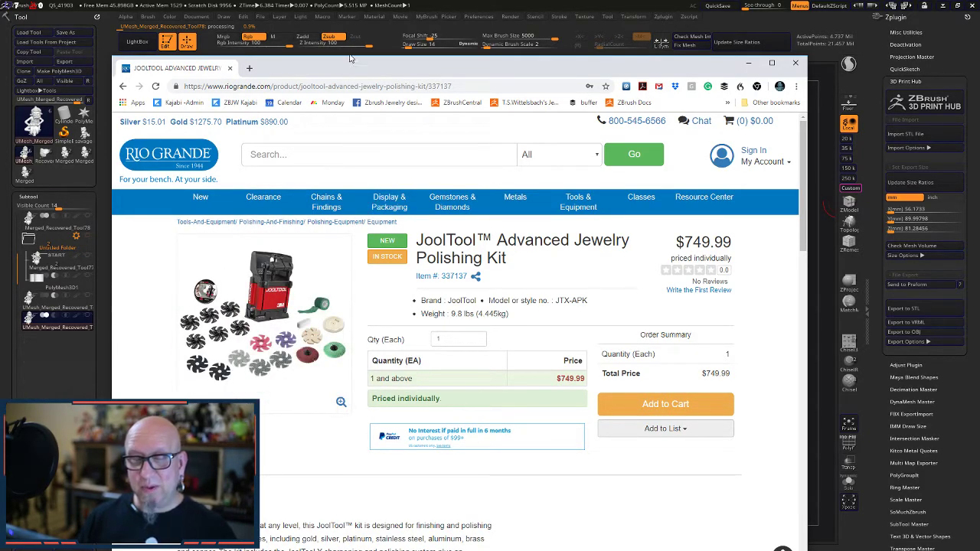
left_click(747, 63)
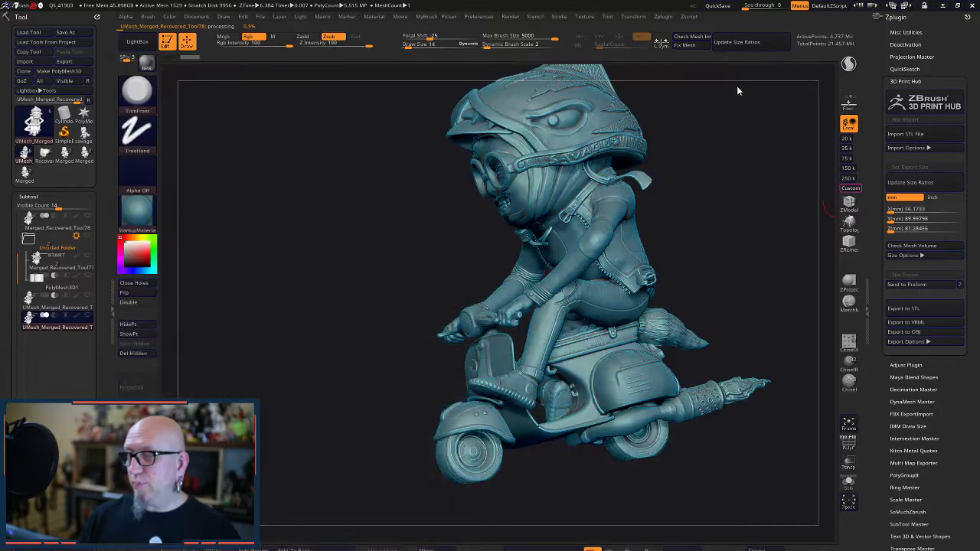
- Switch to PreForm and close the settings for the scooter rider's supports
key("super")
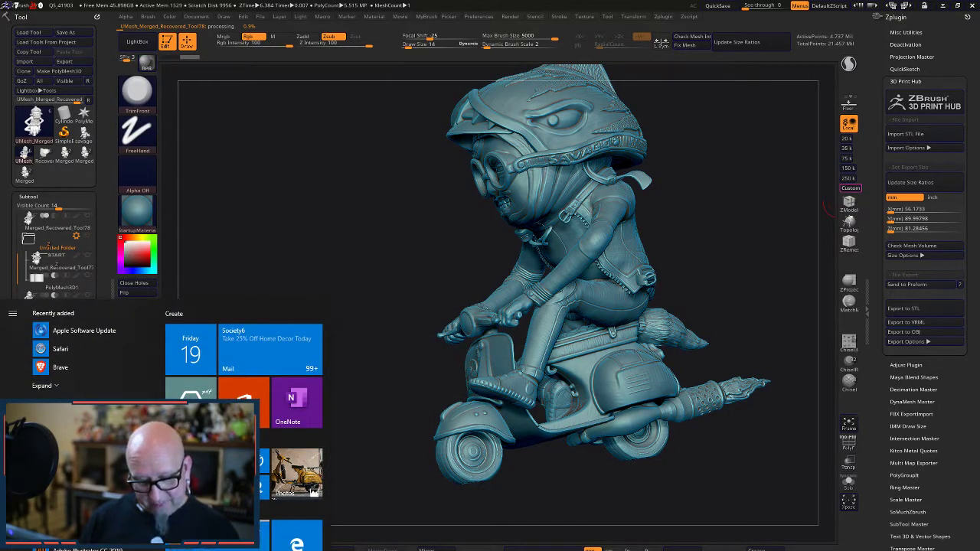
left_click(290, 201)
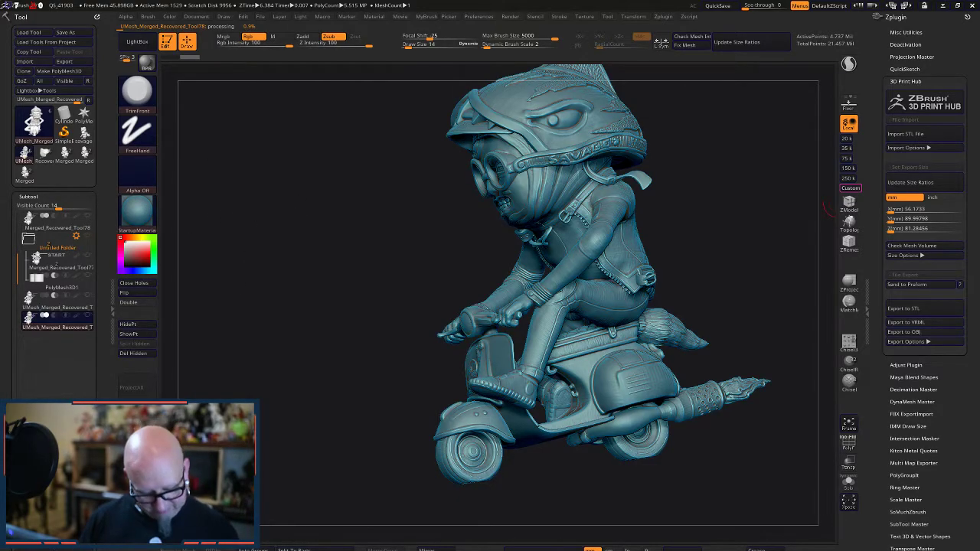
key("super")
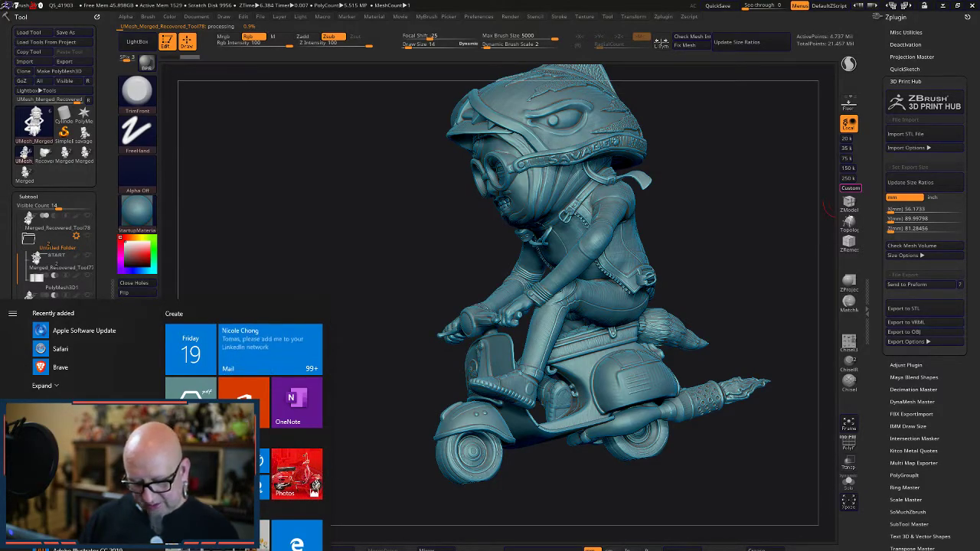
left_click(328, 541)
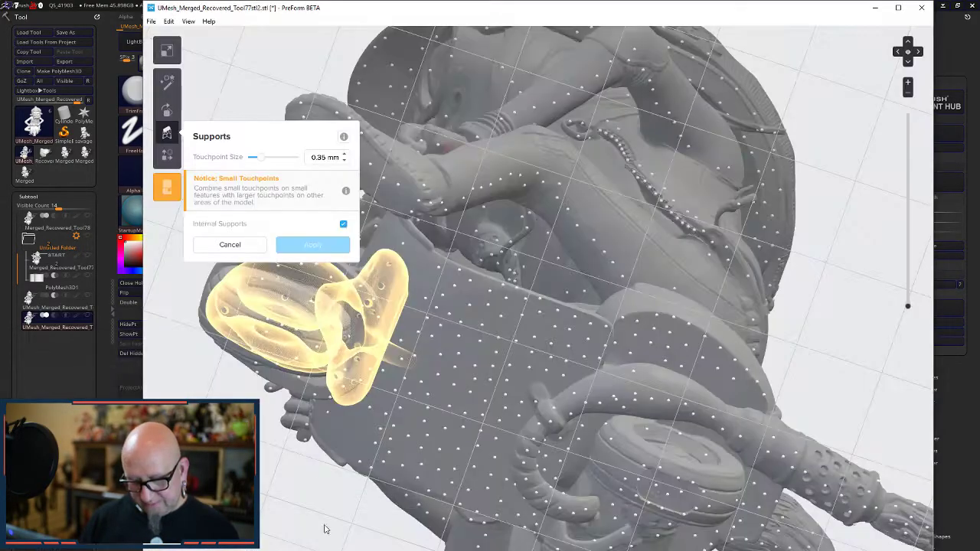
left_click(171, 138)
- Inspect the scooter rider's support points from underneath, the side and the front
right_click_drag(335, 376, 345, 326)
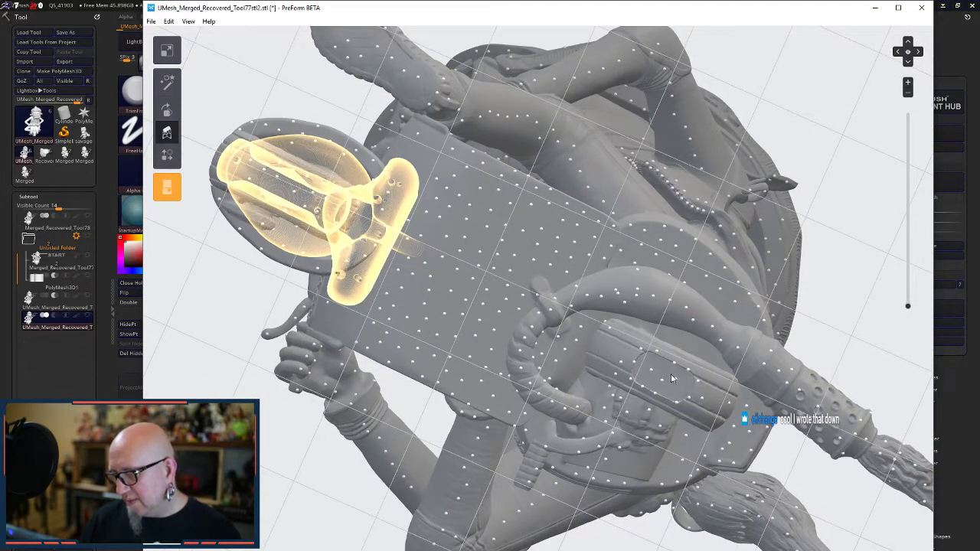
right_click_drag(257, 389, 238, 329)
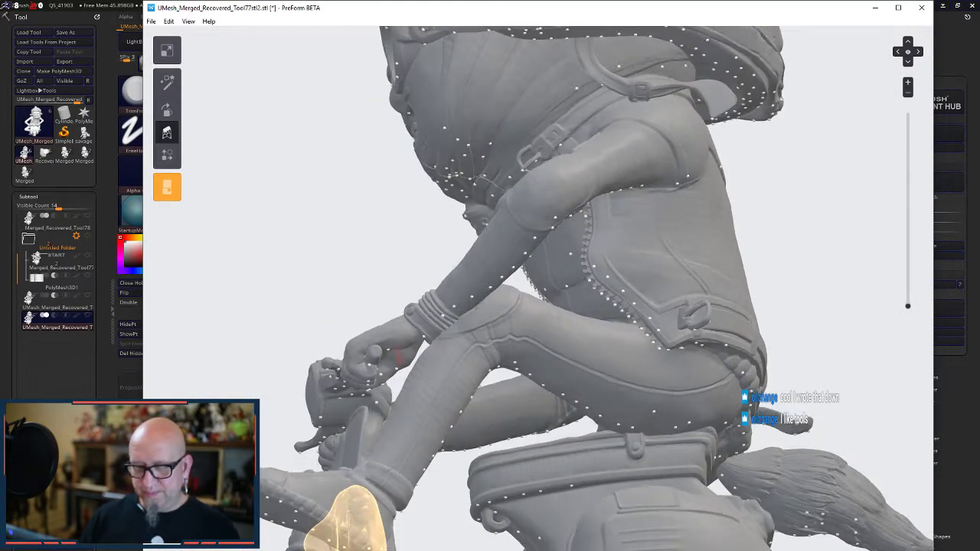
right_click_drag(237, 413, 333, 414)
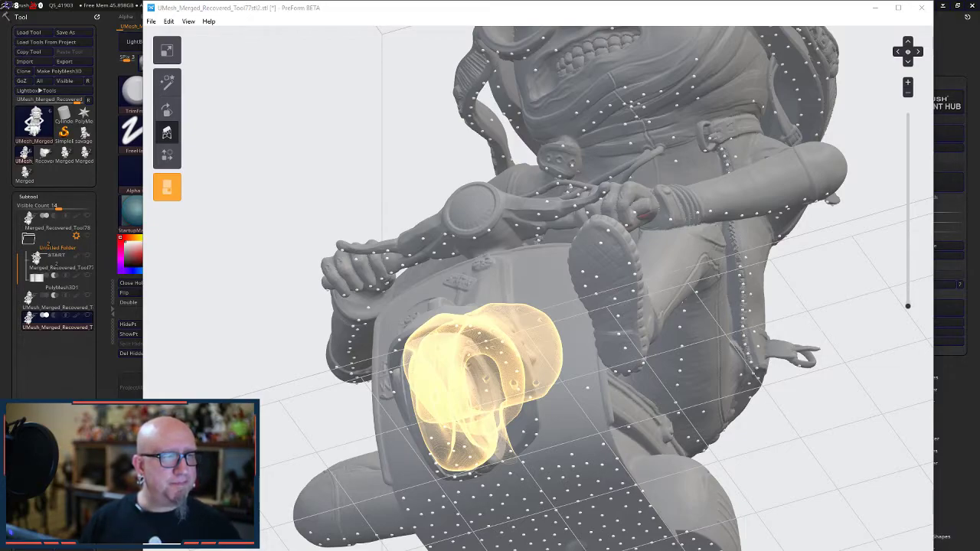
right_click_drag(381, 427, 316, 328)
right_click_drag(604, 228, 649, 326)
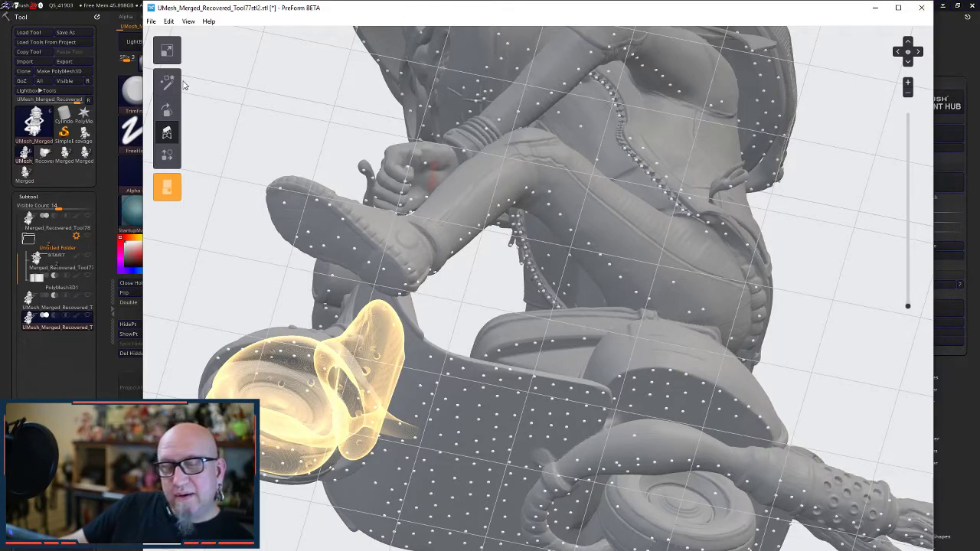
- Check which file and editing commands PreForm offers for the supported model and return to ZBrush
left_click(151, 21)
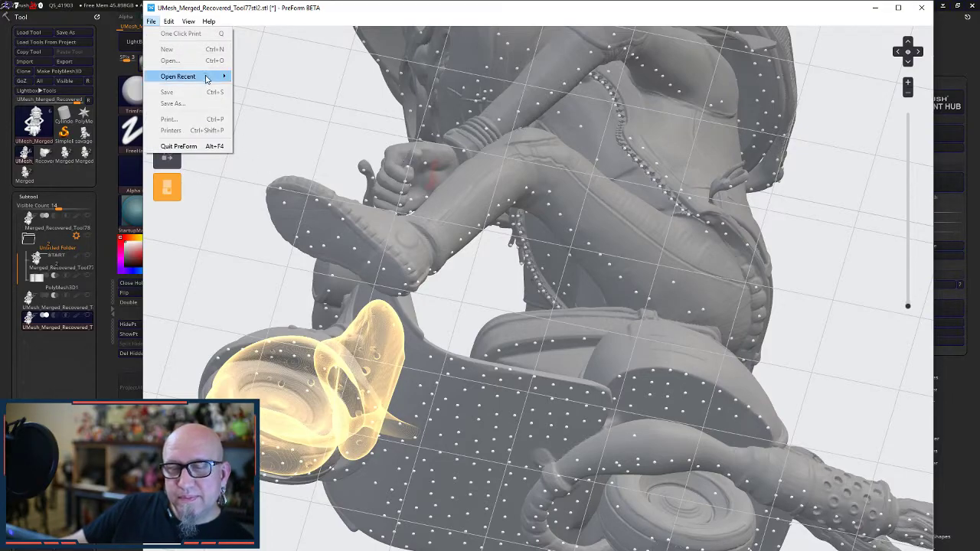
mouse_move(217, 78)
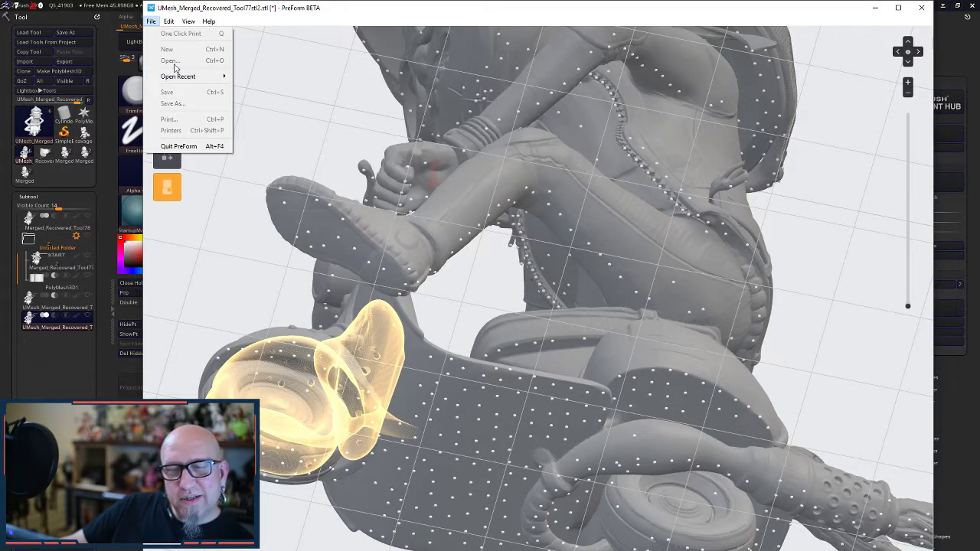
left_click(153, 22)
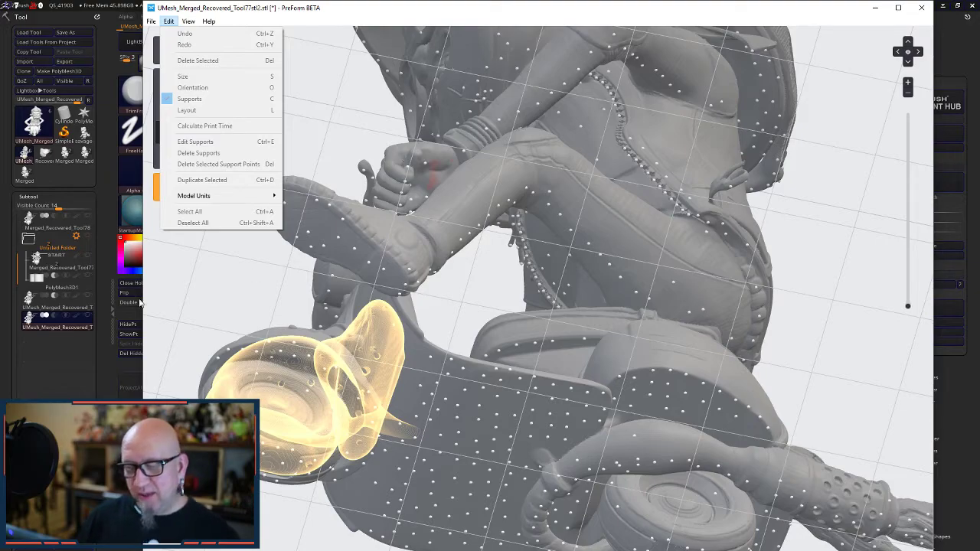
left_click(78, 383)
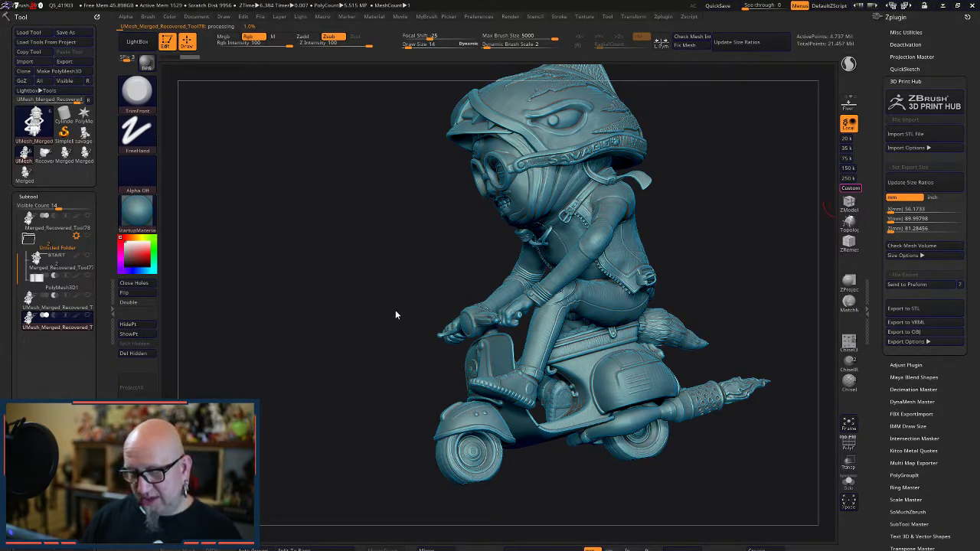
- Stop the running process, compare the scooter rider subtools from underneath and make UMesh_Merged_Recovered_Tool77 the active subtool
left_click(310, 231)
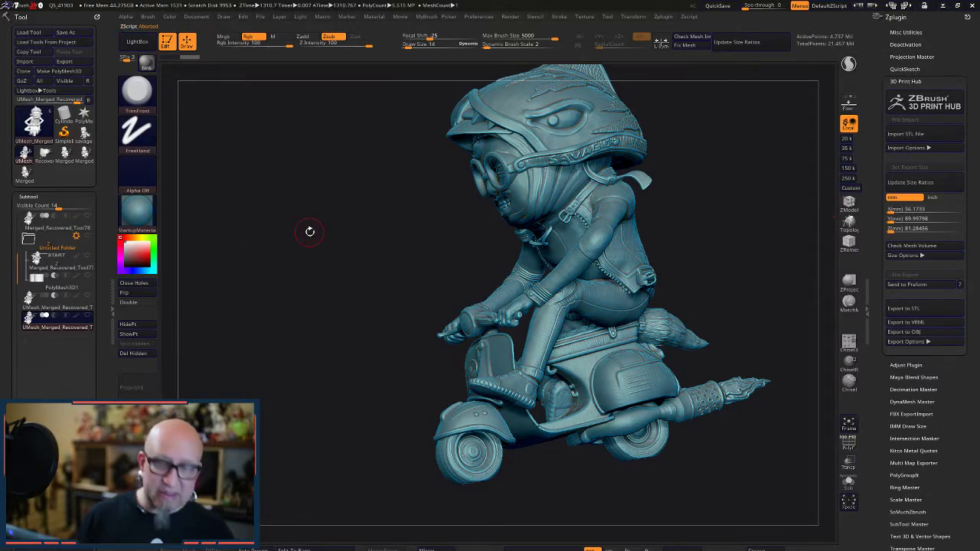
left_click_drag(360, 346, 343, 223)
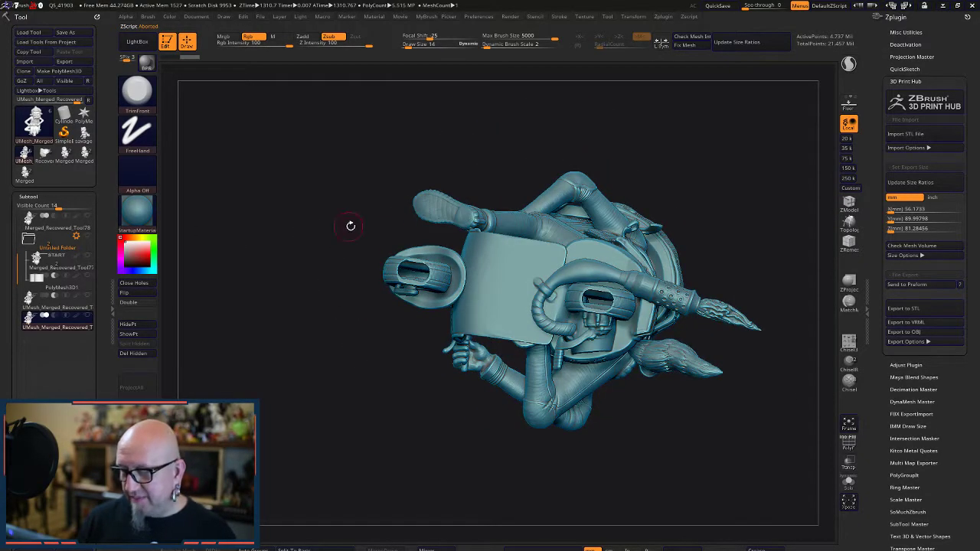
left_click(84, 308)
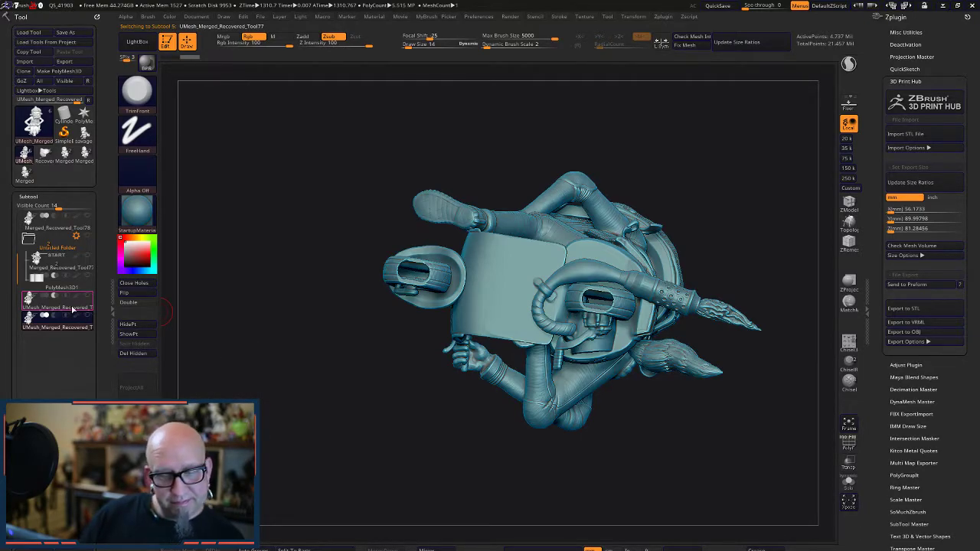
left_click_drag(303, 360, 299, 292)
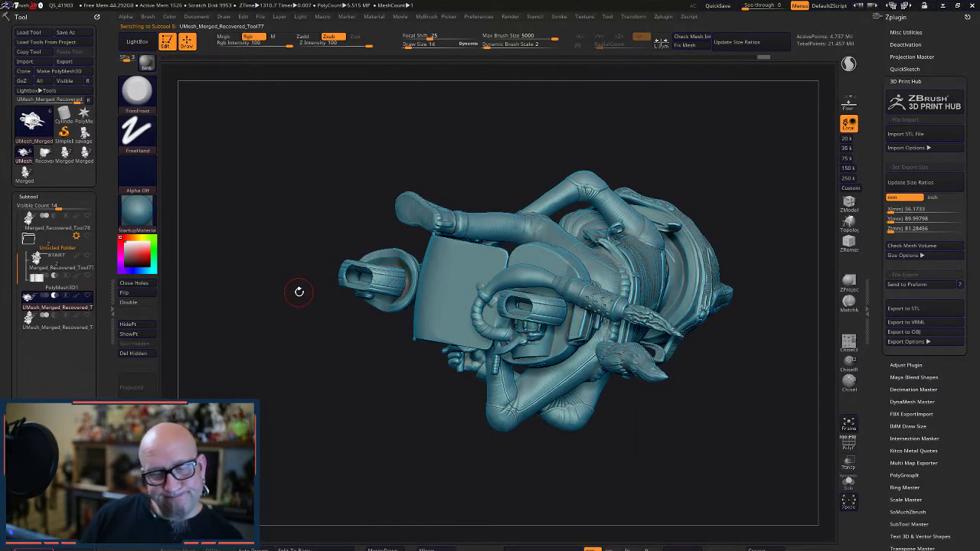
left_click(70, 264)
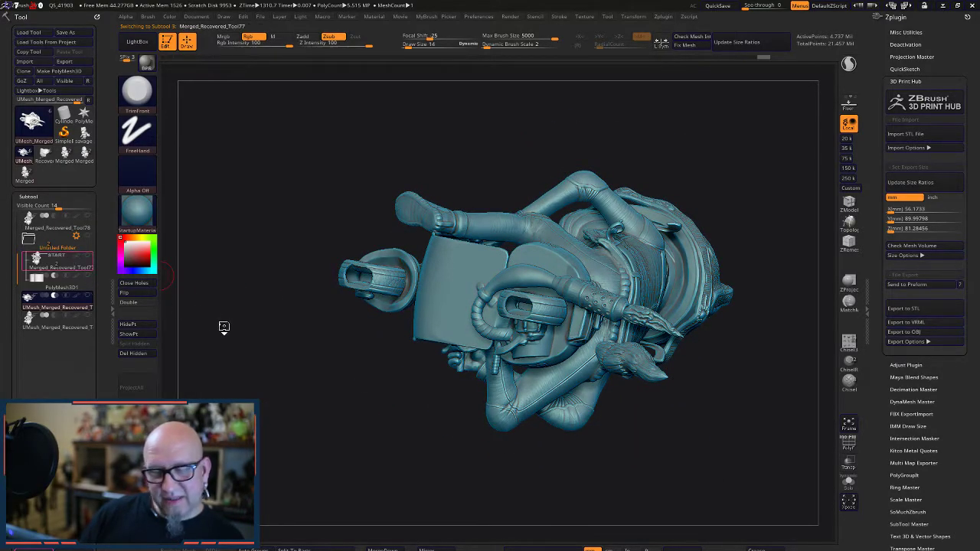
key("f")
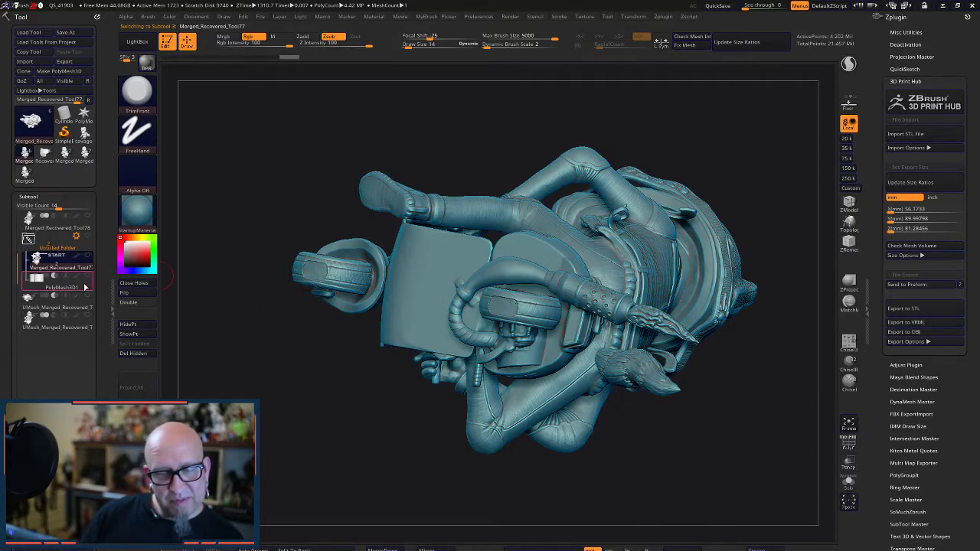
left_click(64, 310)
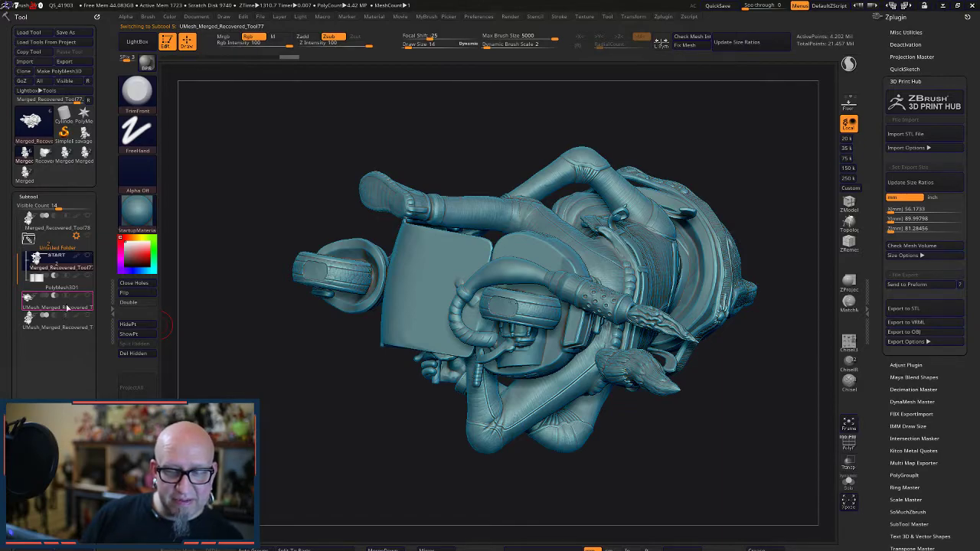
left_click_drag(286, 334, 217, 357)
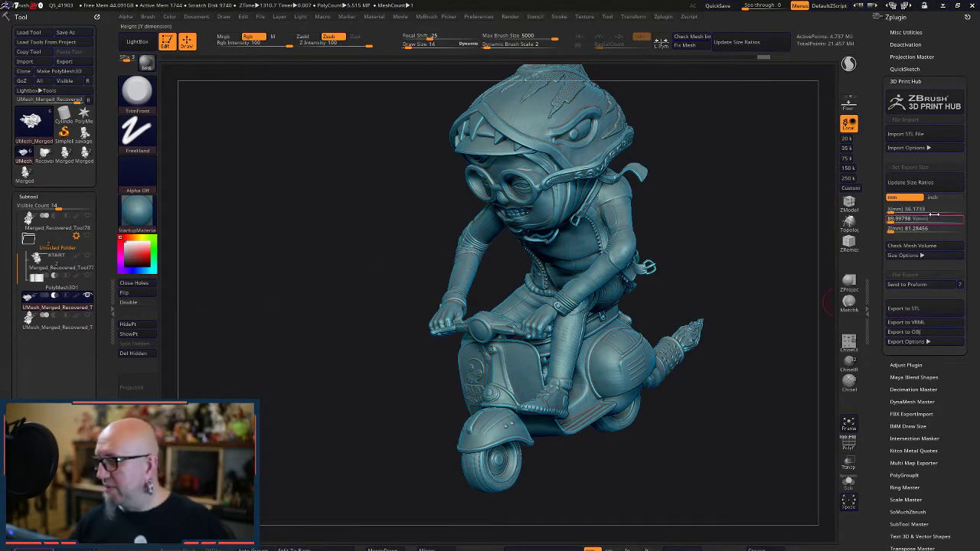
- Limit the 3D Print Hub export to visible subtools and store the export settings
left_click(926, 342)
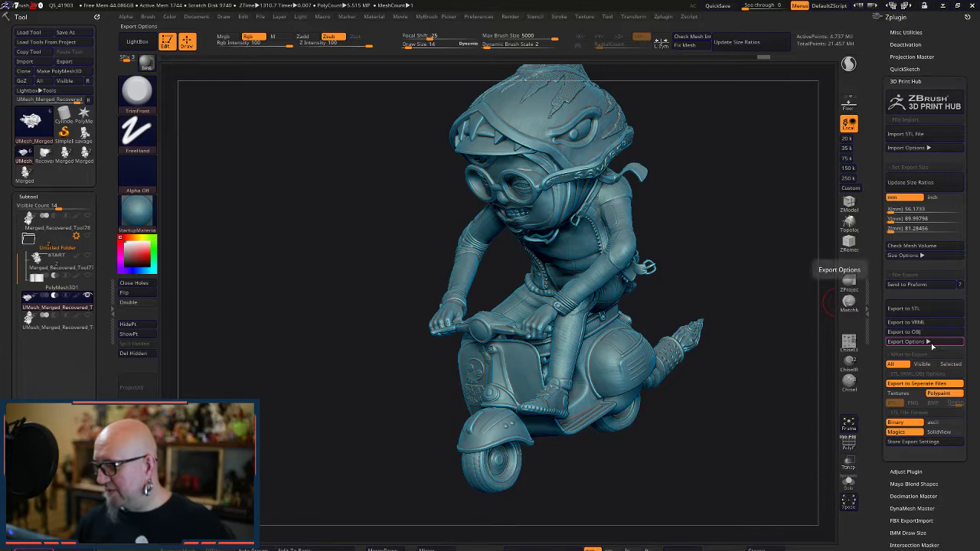
left_click(928, 365)
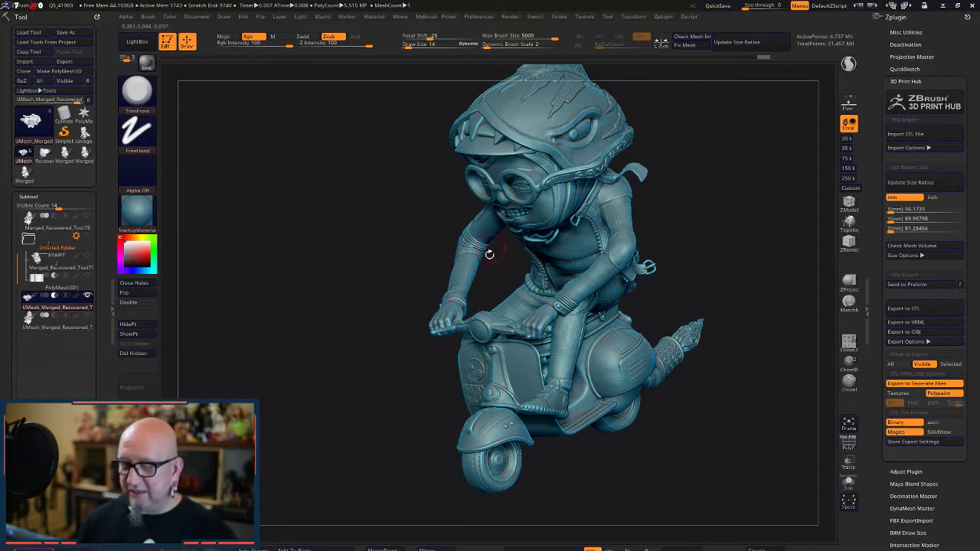
left_click_drag(757, 400, 766, 374)
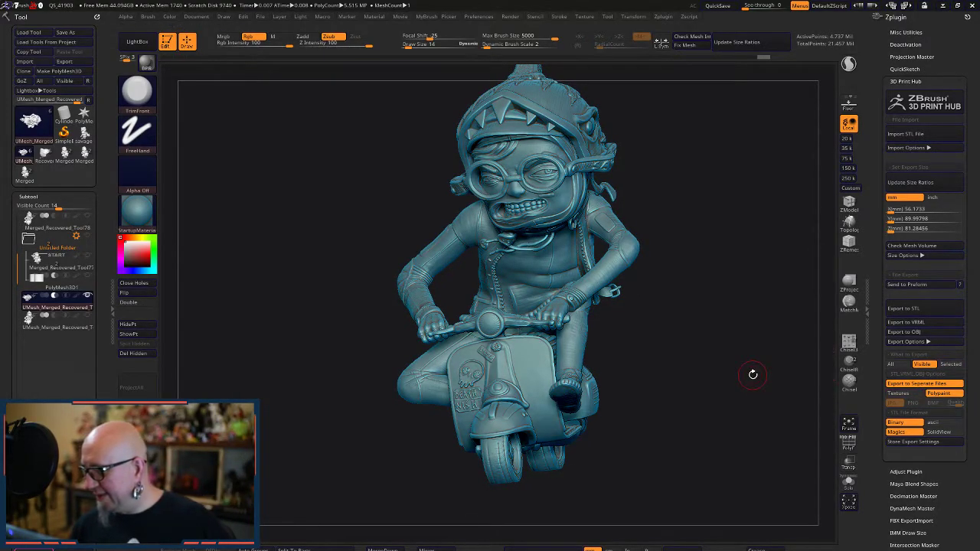
left_click(918, 444)
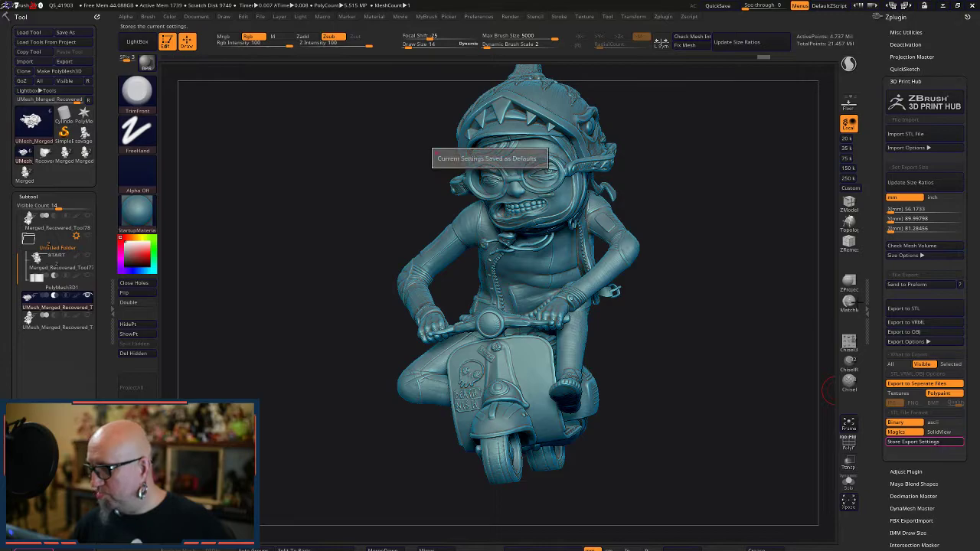
- Update the size ratios using 56.17 x 90.00 x 81.28 mm and send the scooter rider to PreForm
left_click(924, 184)
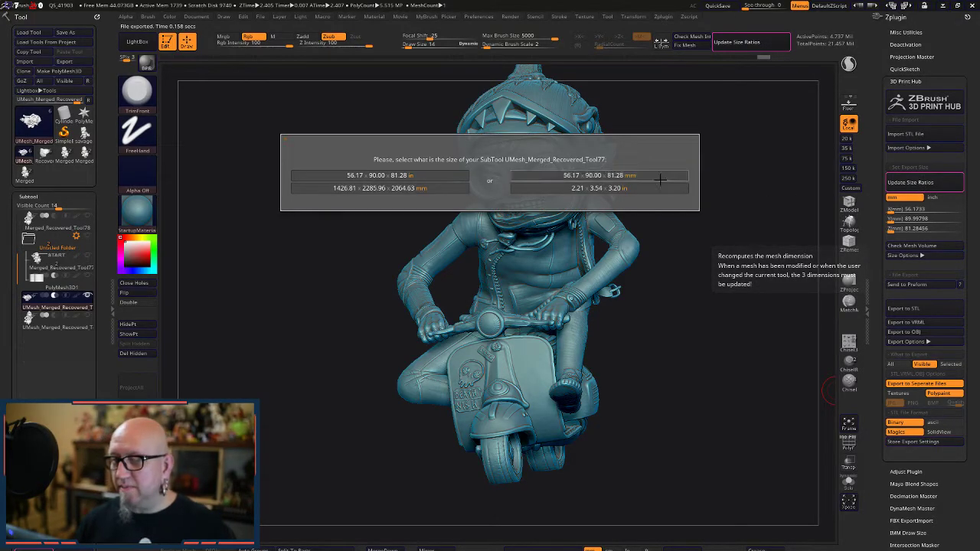
left_click(659, 179)
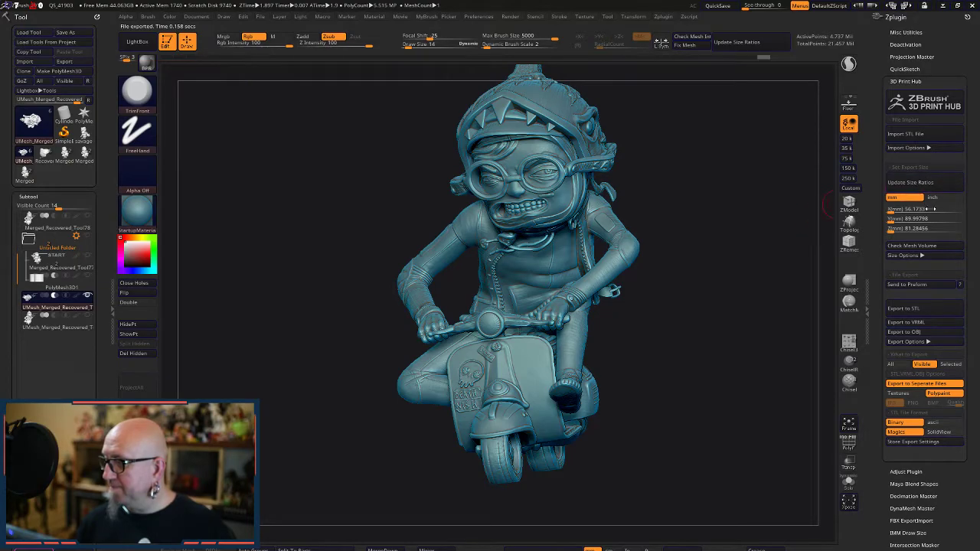
left_click(933, 285)
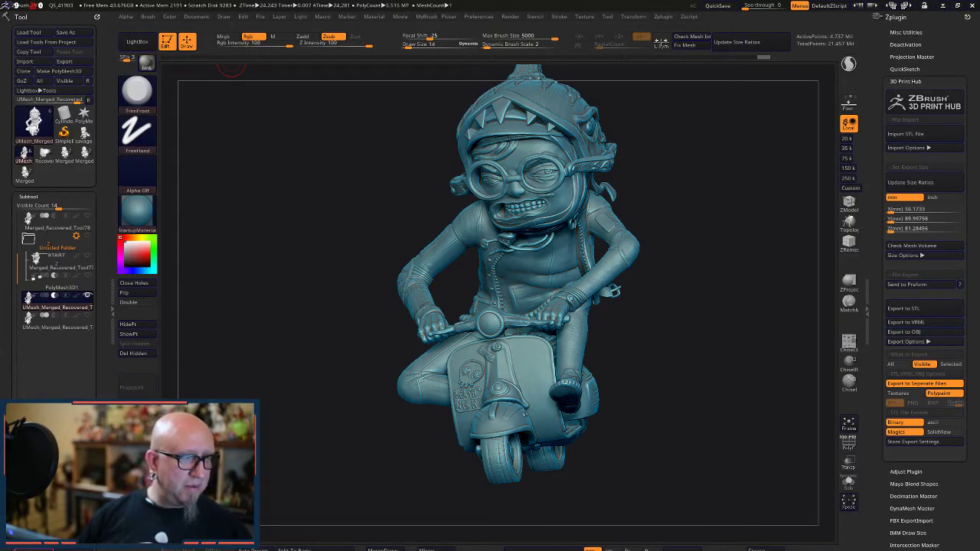
- Switch to PreForm, discard the pending support edits and delete the old scooter rider model from the build platform
key("super")
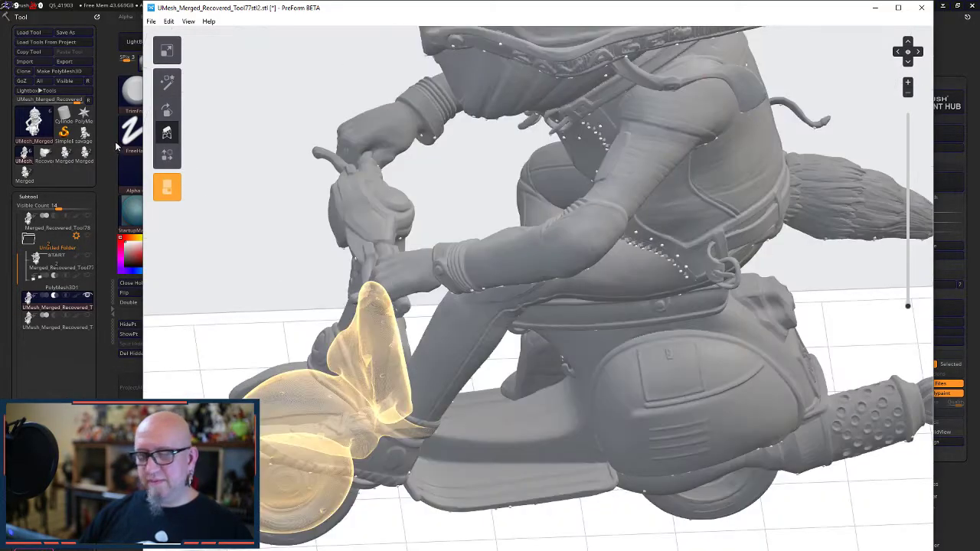
right_click_drag(115, 146, 199, 160)
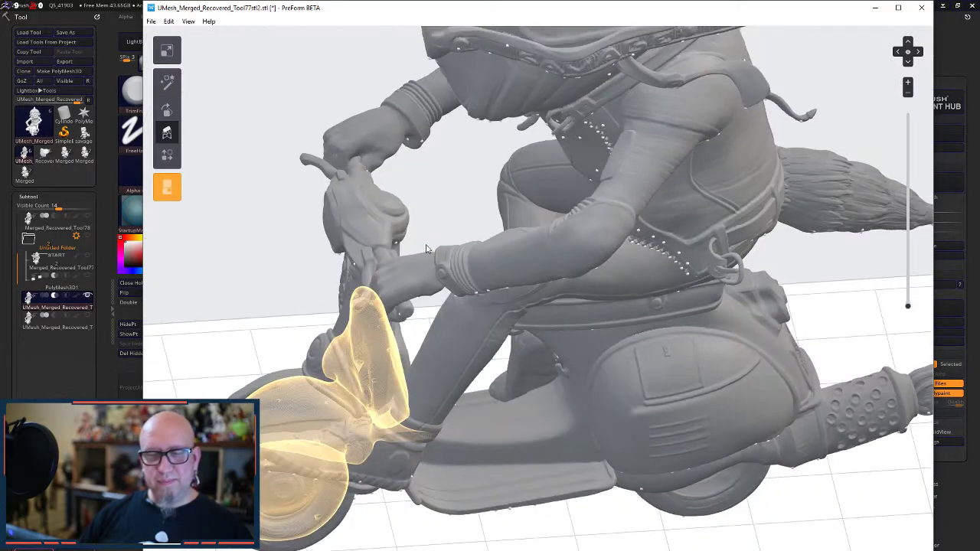
left_click(167, 138)
left_click(239, 245)
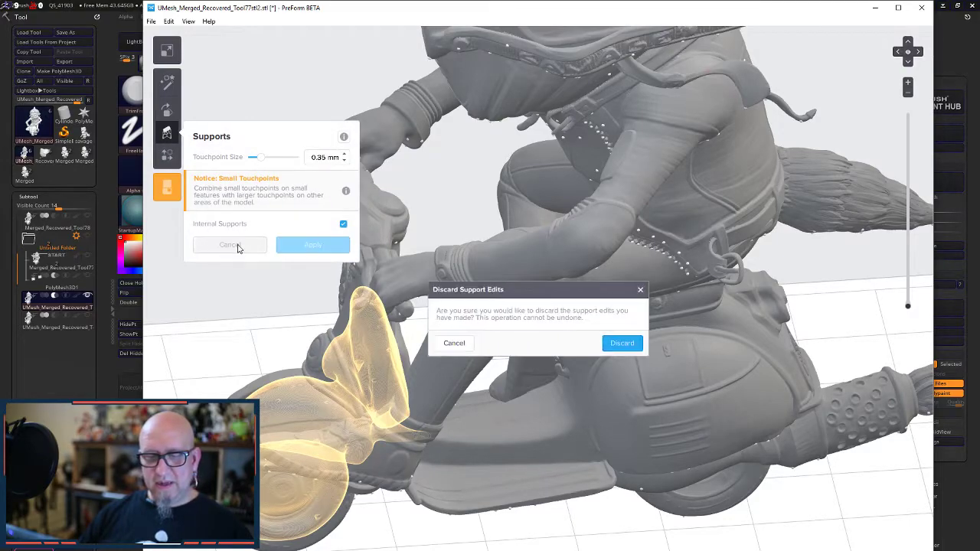
left_click(621, 344)
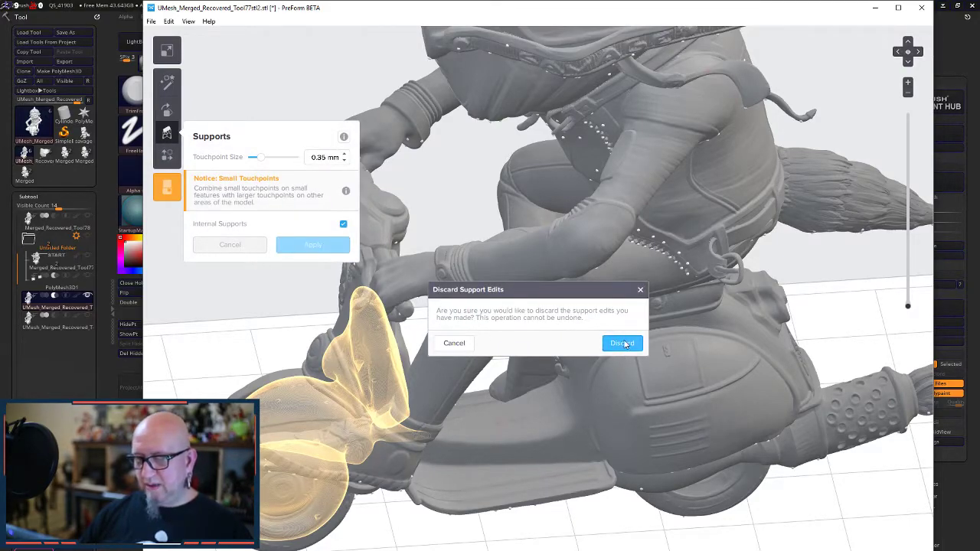
left_click(568, 234)
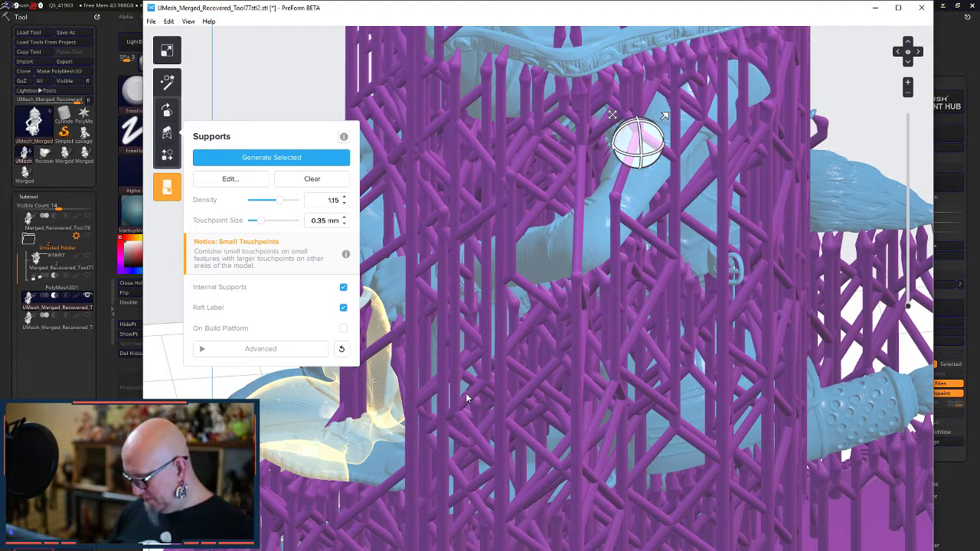
key("Delete")
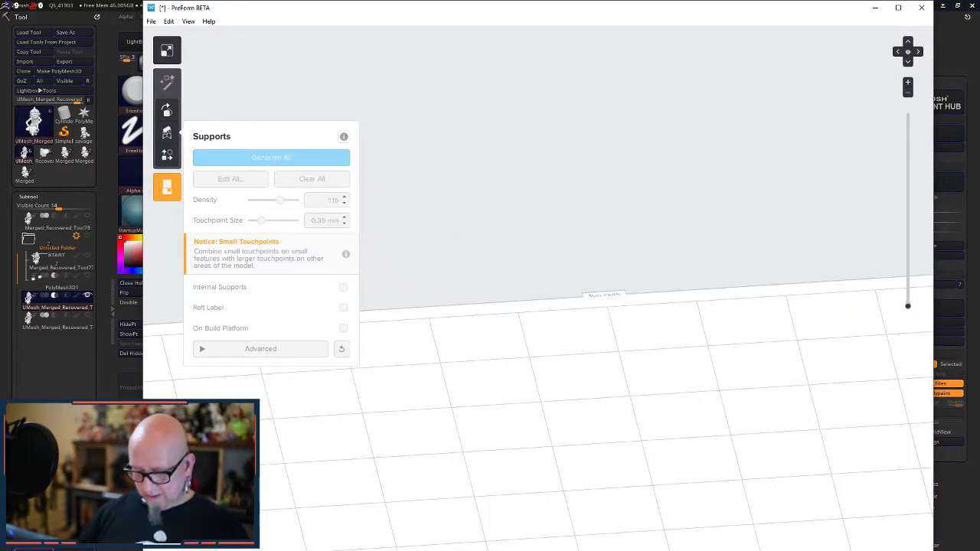
- Return to ZBrush and send the visible scooter rider subtool to PreForm again
left_click(107, 354)
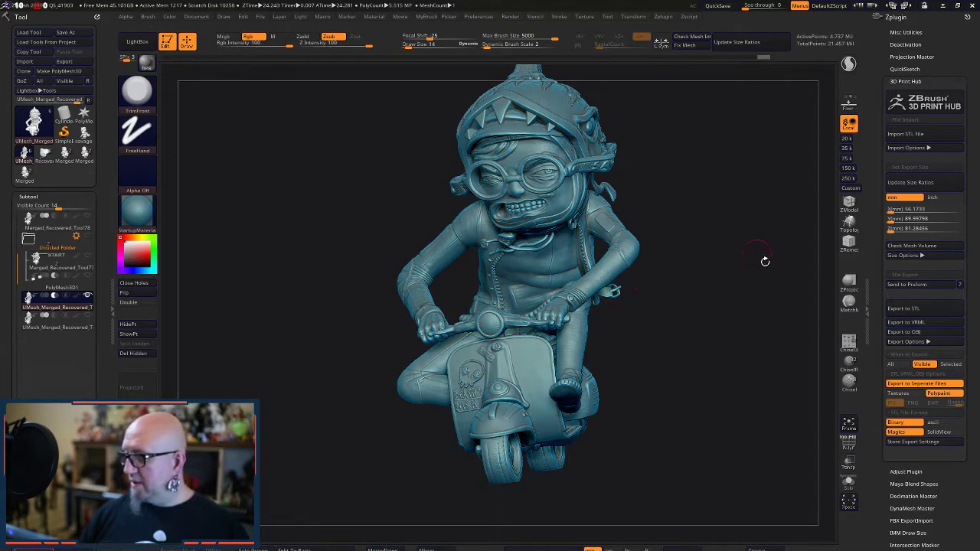
left_click(943, 285)
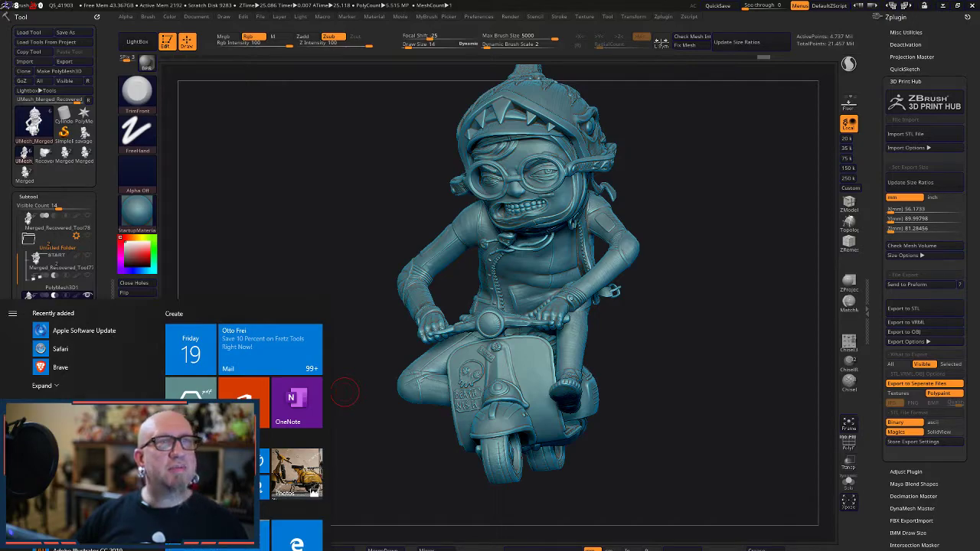
left_click(345, 392)
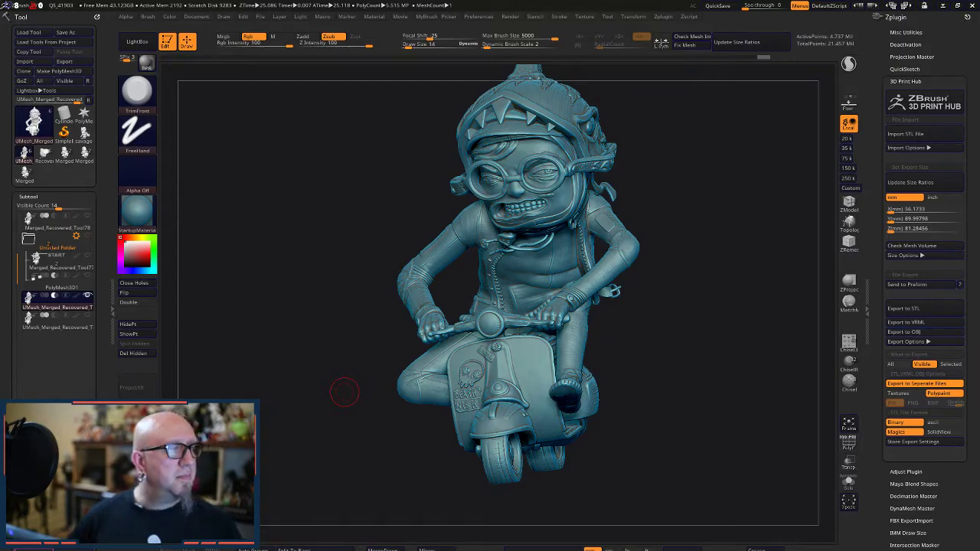
- Switch to the browser, widen its window and open Rio Grande's Tools & Equipment category from the search results
key("alt+Tab")
left_click_drag(428, 22, 476, 22)
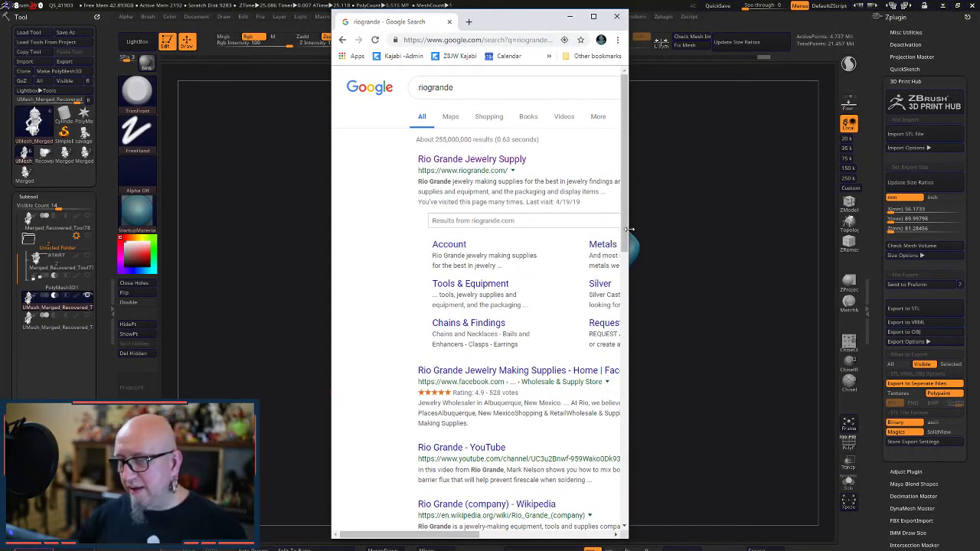
left_click_drag(628, 274, 839, 276)
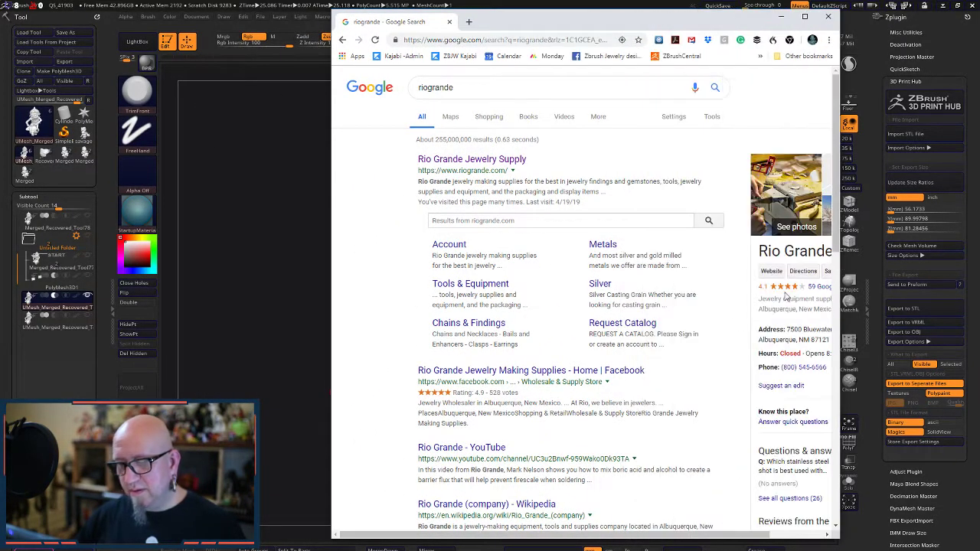
left_click(483, 284)
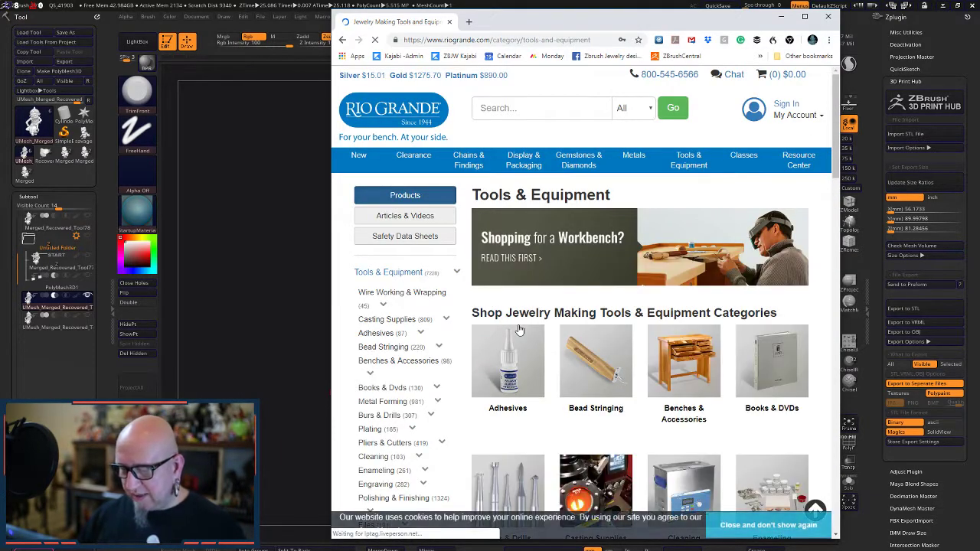
- Look through the Tools & Equipment categories and open Flex Shafts & Rotary Tools
scroll(518, 329, "down", 6)
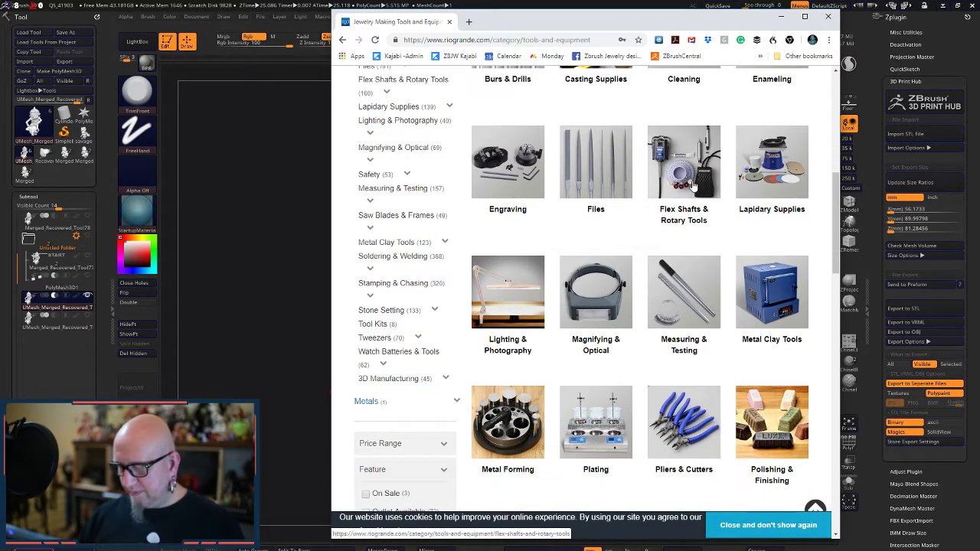
scroll(693, 183, "down", 6)
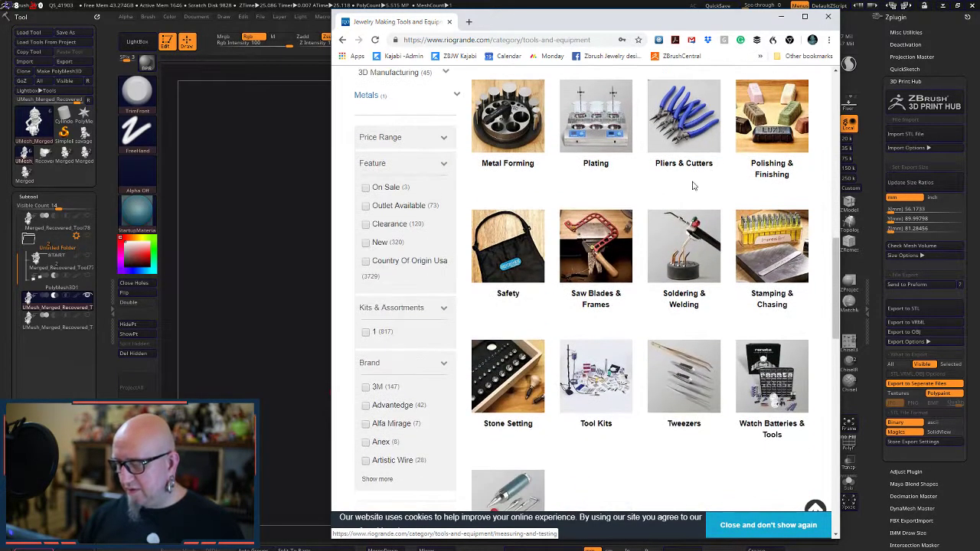
scroll(673, 306, "up", 5)
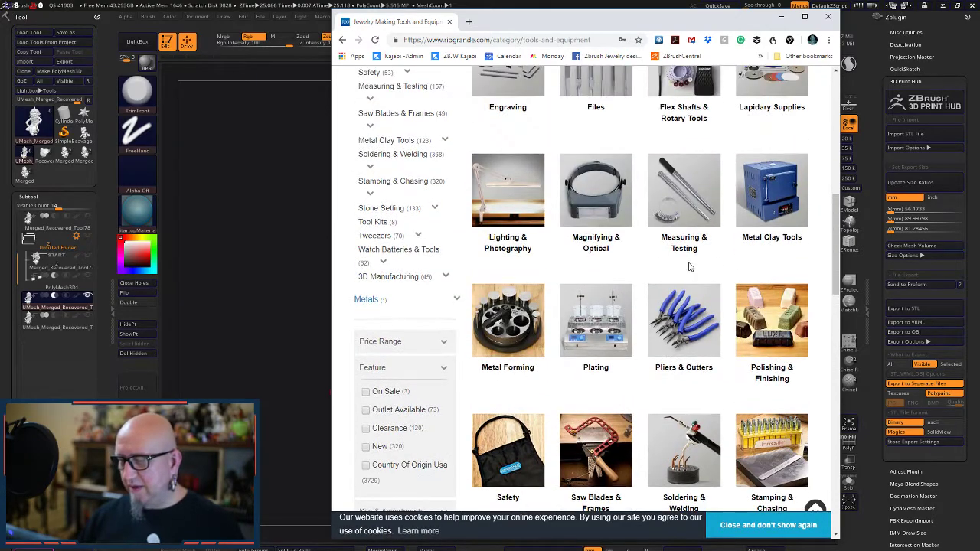
scroll(692, 189, "up", 2)
left_click(691, 190)
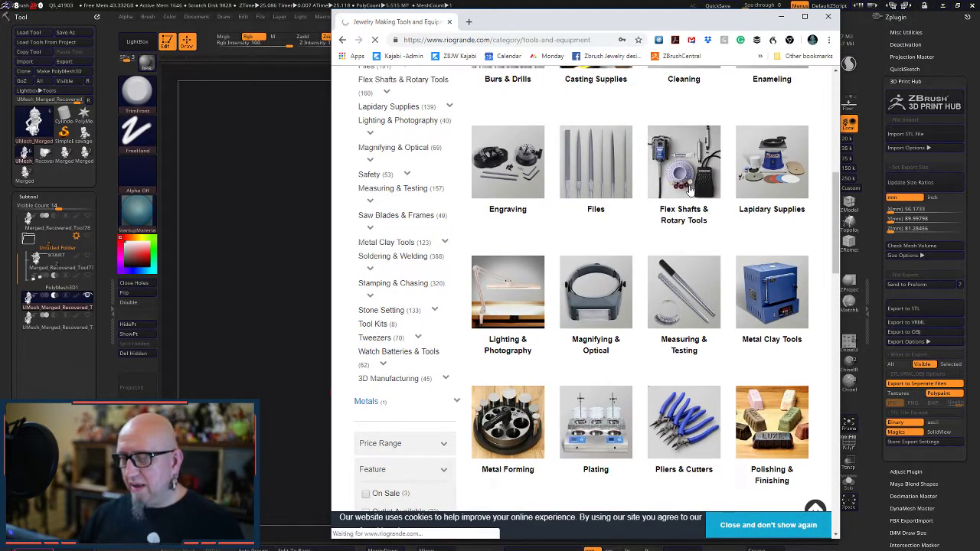
- Open the Micro Motors category and look through its products and prices
scroll(553, 340, "down", 3)
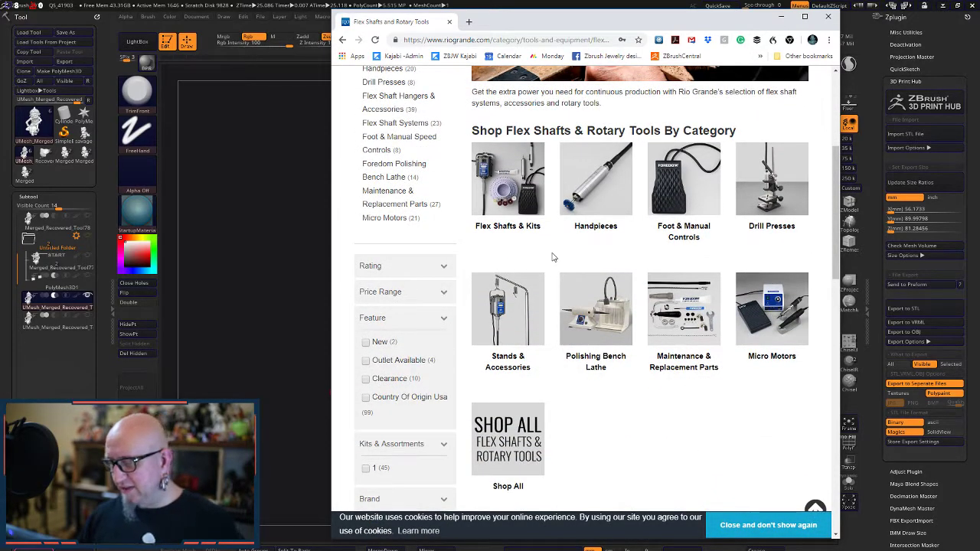
left_click(769, 325)
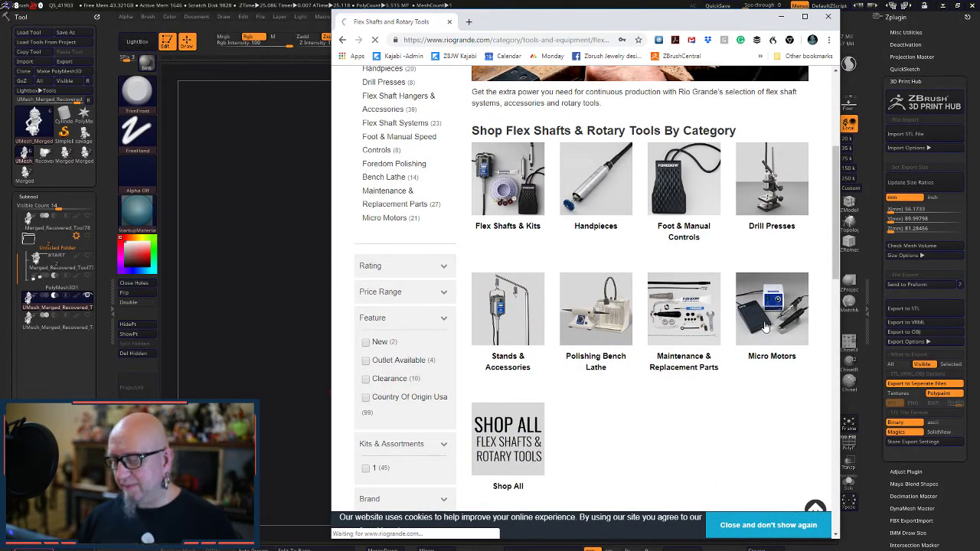
left_click_drag(557, 26, 416, 25)
scroll(553, 380, "down", 2)
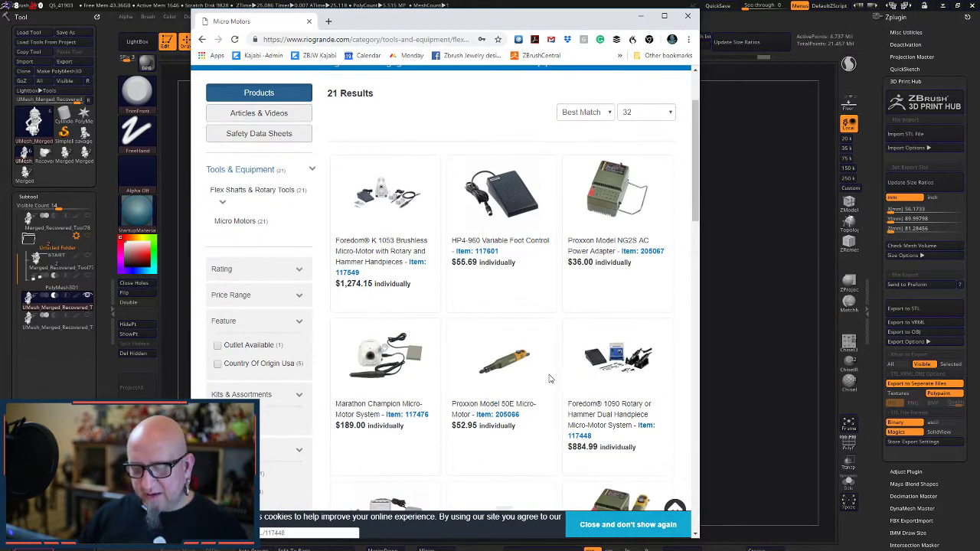
scroll(421, 291, "down", 3)
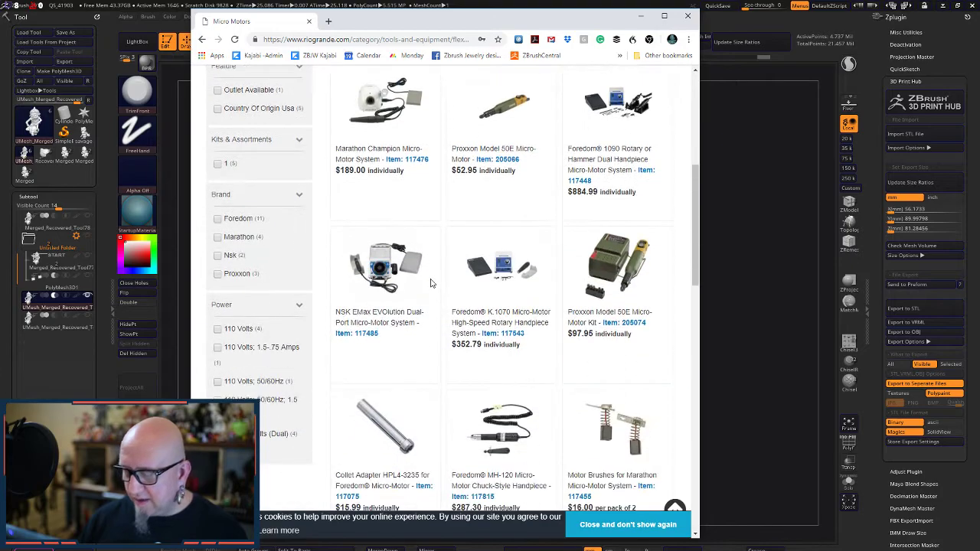
- Look through the remaining micro motors and open the NSK EMax EVOlution Dual-Port Micro-Motor System with Gear-Reduction Handpiece
scroll(405, 350, "down", 1)
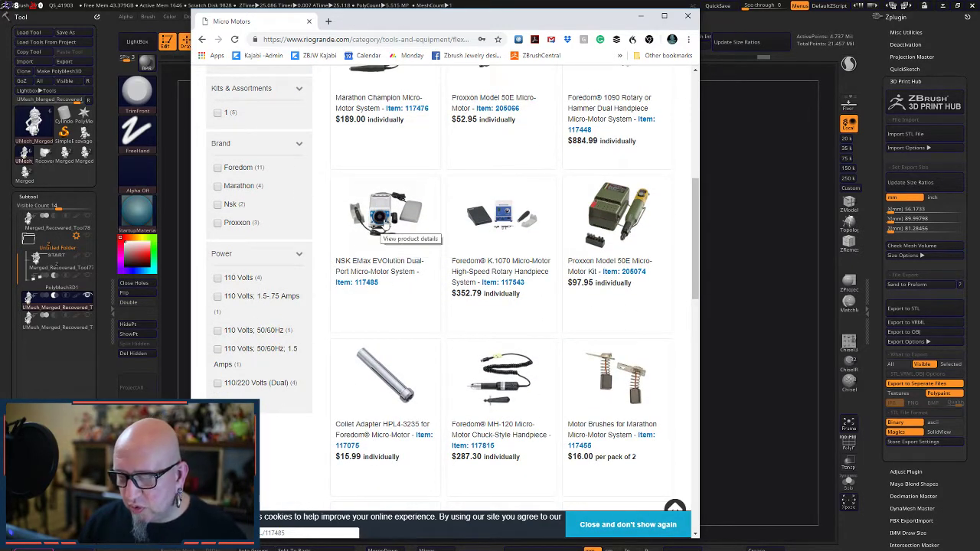
scroll(431, 322, "down", 3)
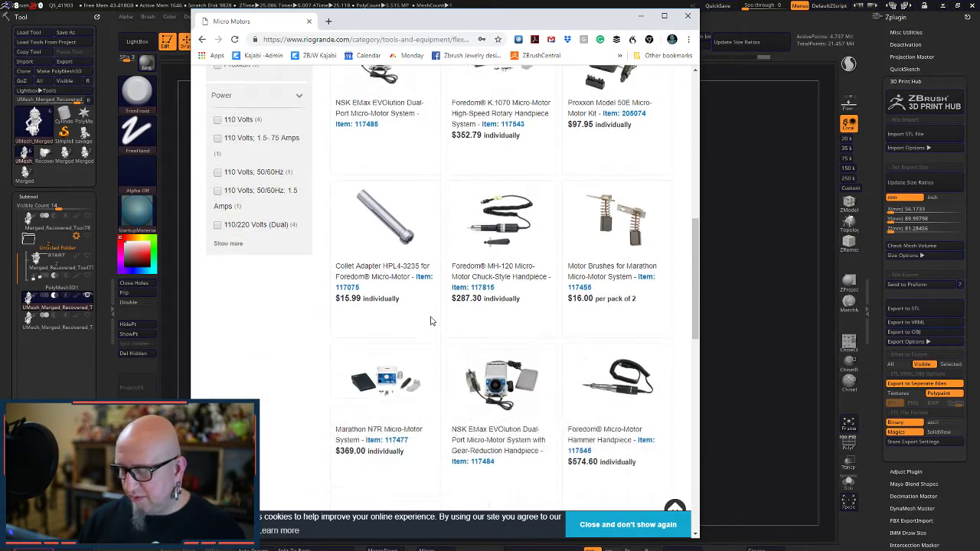
scroll(431, 321, "down", 1)
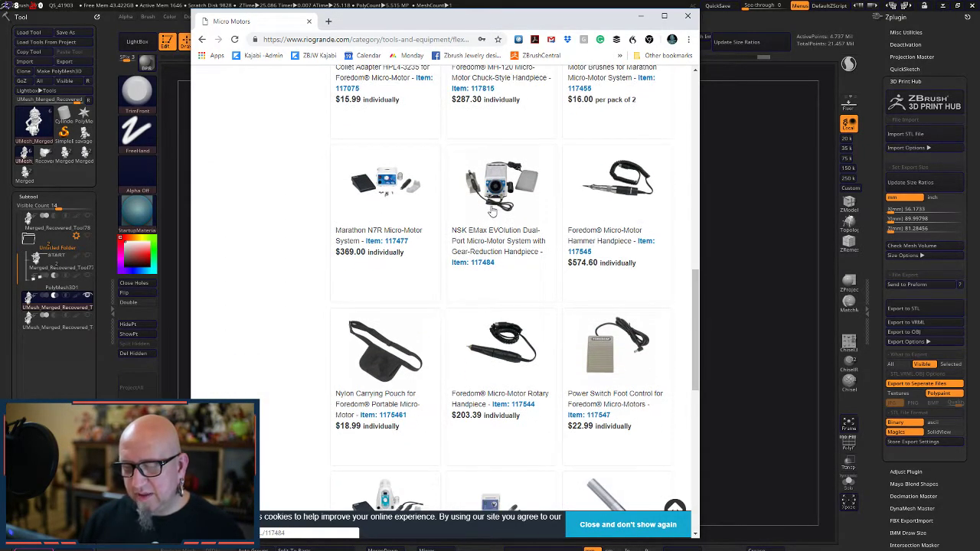
left_click(490, 294)
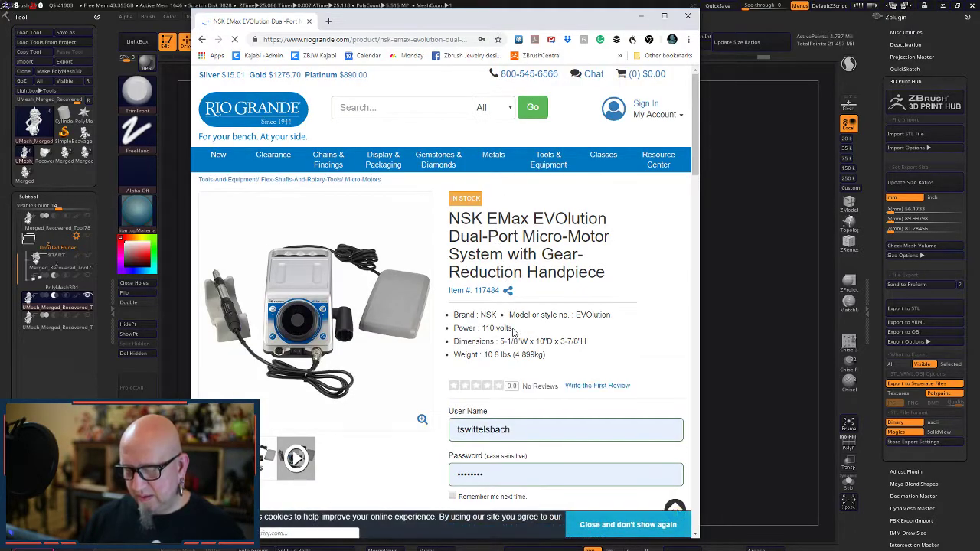
- Sign in to the Rio Grande account with the prefilled credentials and view the micro-motor's price
scroll(513, 337, "down", 3)
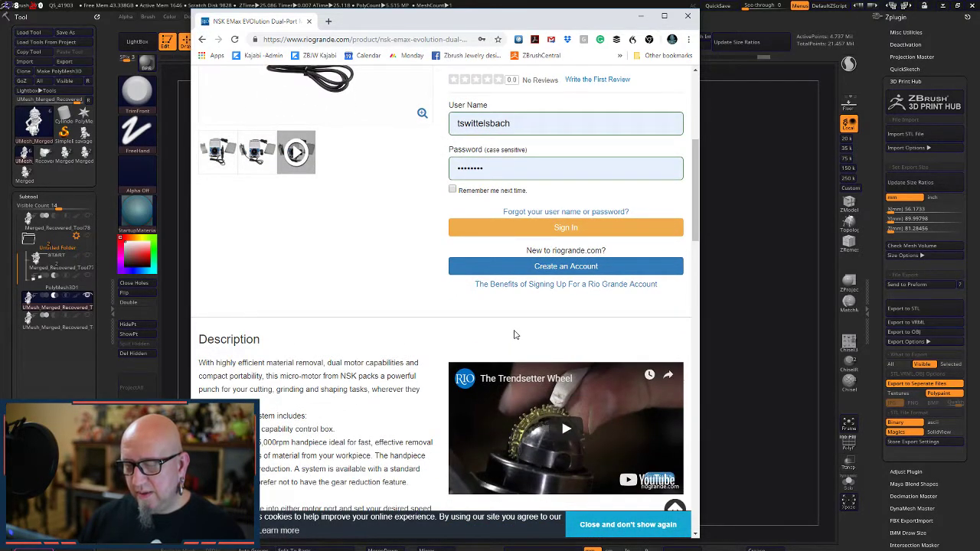
left_click(586, 228)
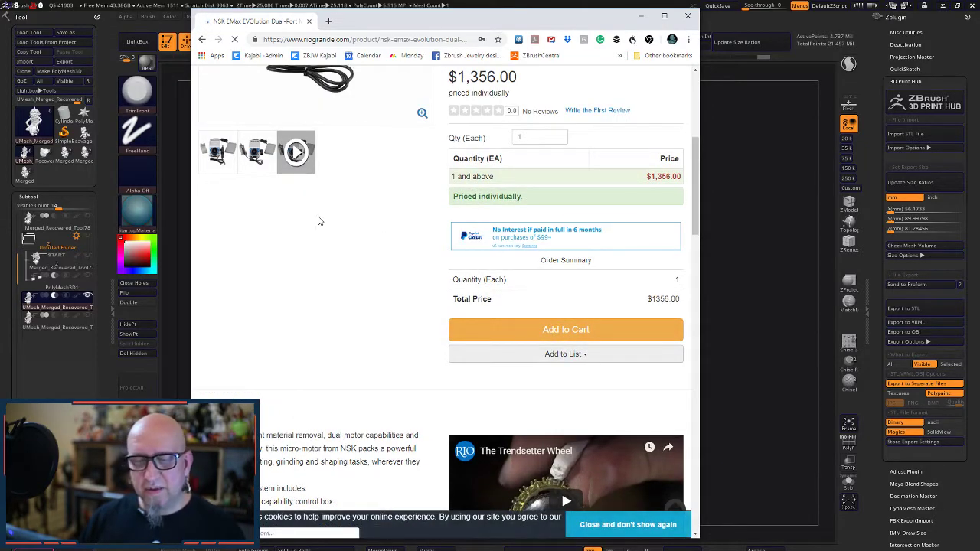
scroll(324, 238, "up", 2)
scroll(374, 281, "up", 2)
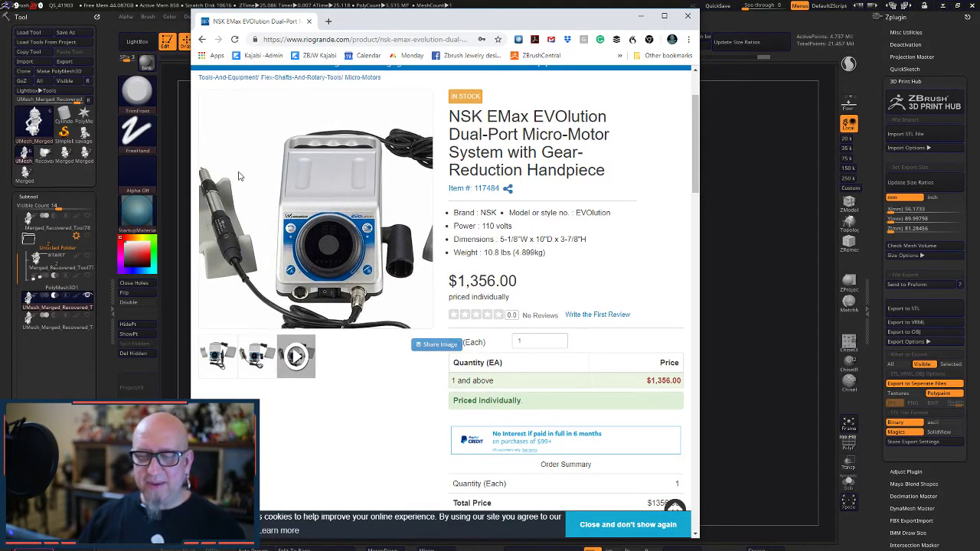
- Examine the NSK micro-motor's product image, pricing and description
right_click(222, 121)
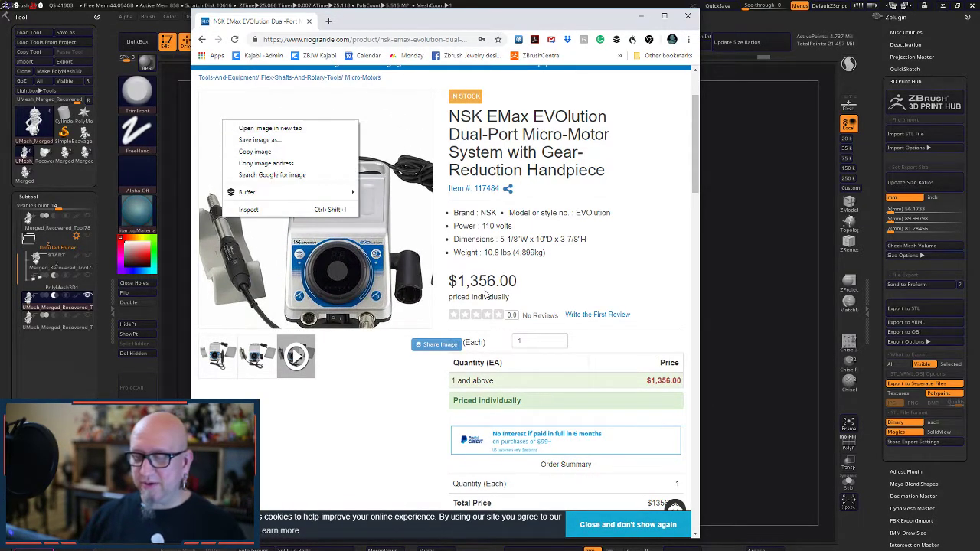
scroll(430, 425, "down", 5)
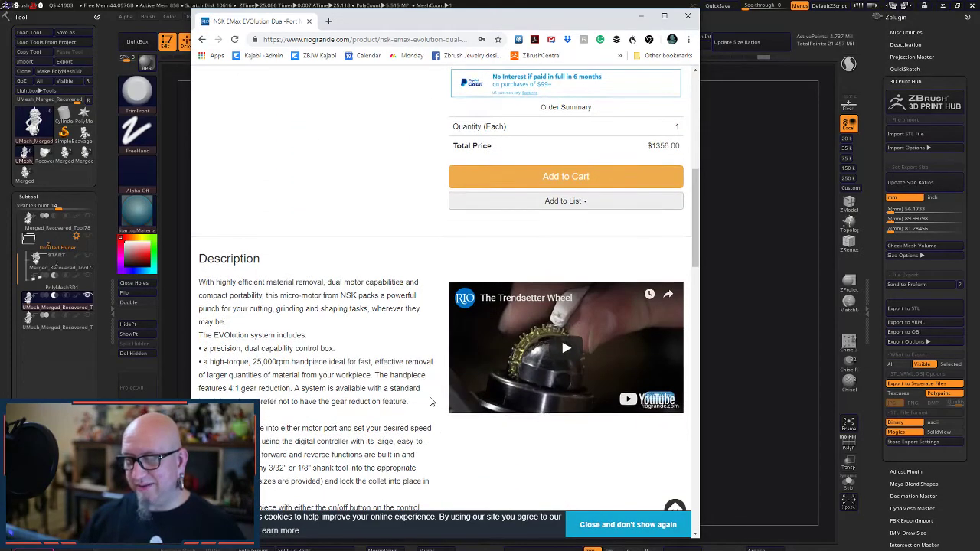
scroll(430, 401, "up", 4)
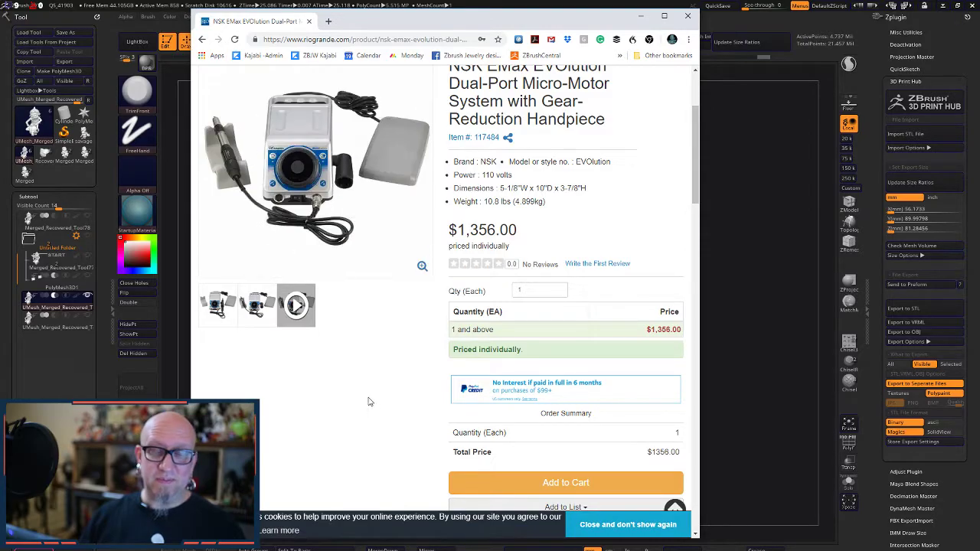
scroll(365, 394, "down", 8)
scroll(355, 372, "up", 10)
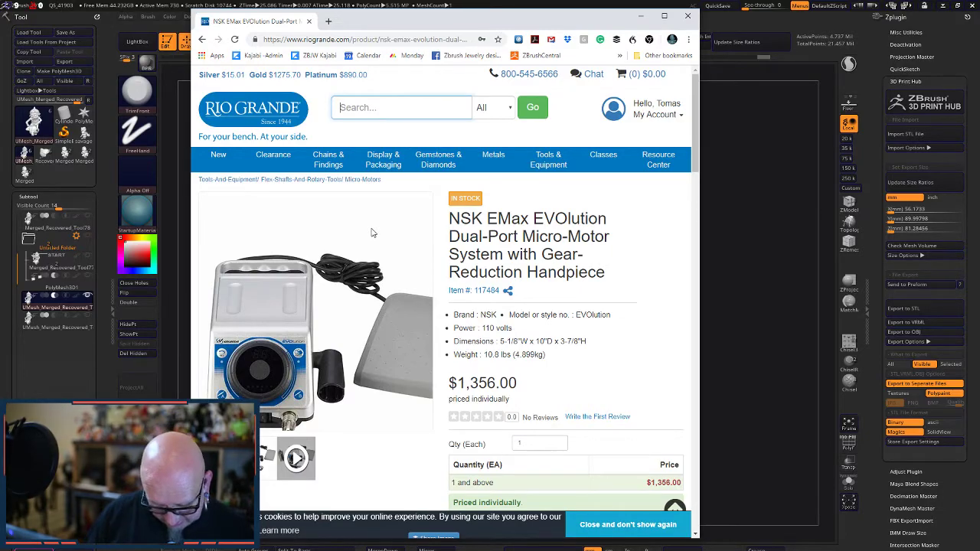
- Search the Rio Grande store for "nsk hand pieces" and look through the results
type("k")
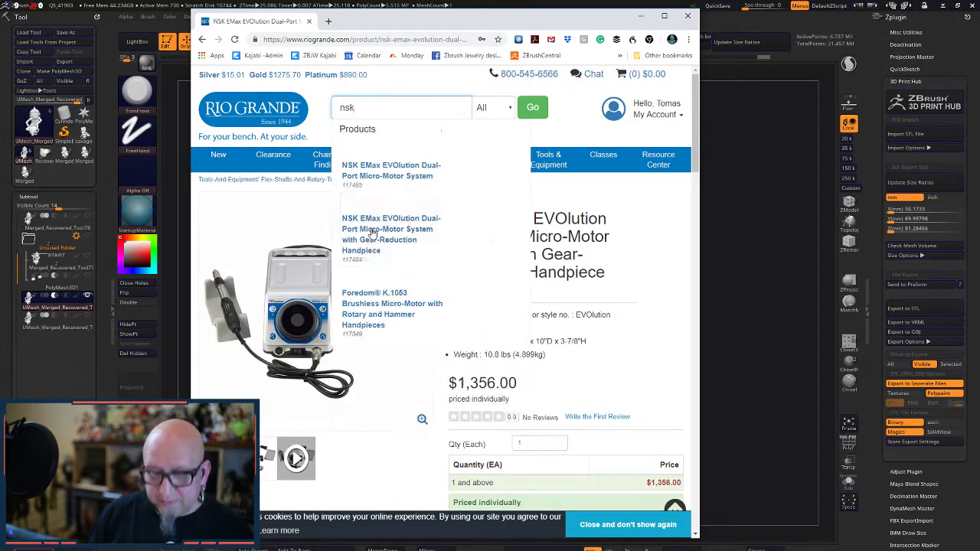
type(" ha")
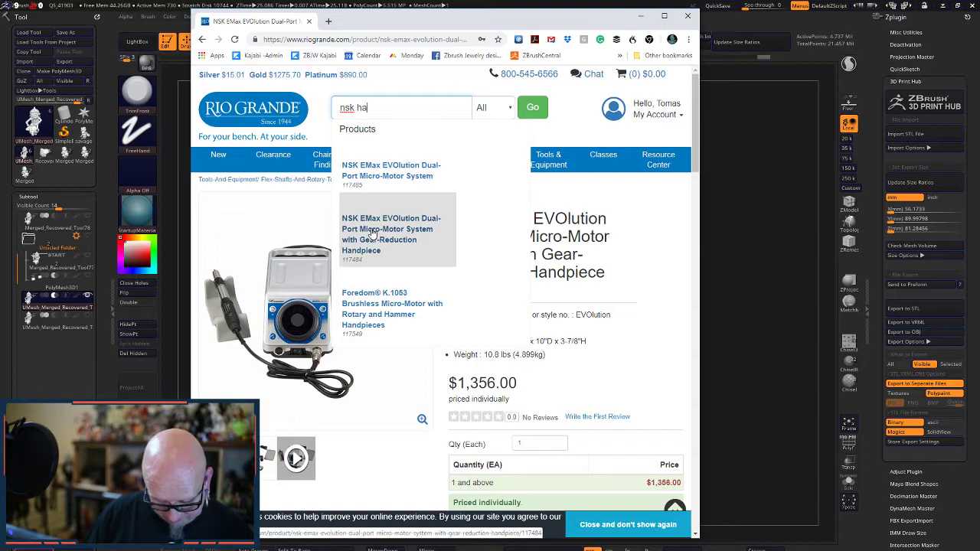
type("nd pieces")
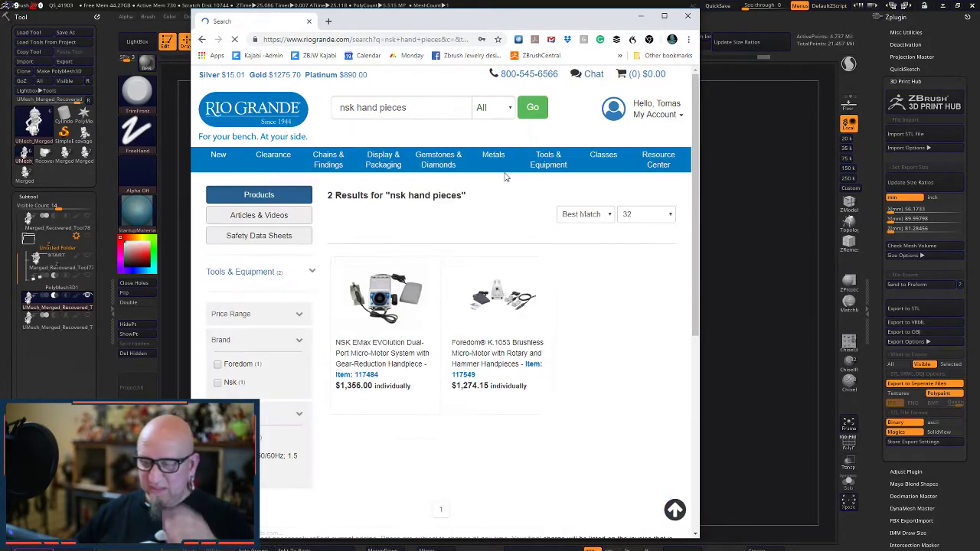
scroll(524, 344, "down", 5)
scroll(521, 342, "up", 5)
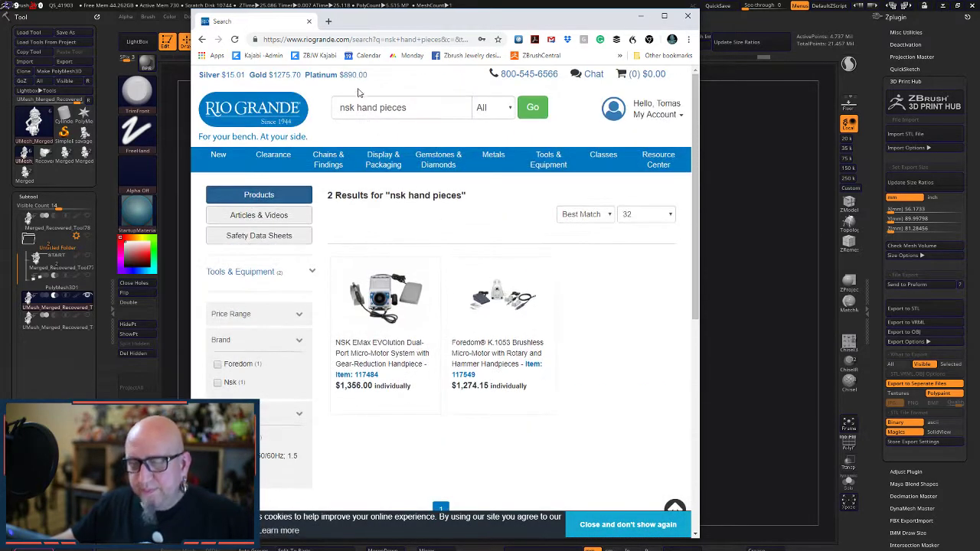
- Search Google for "nsk han pieces"
left_click(398, 44)
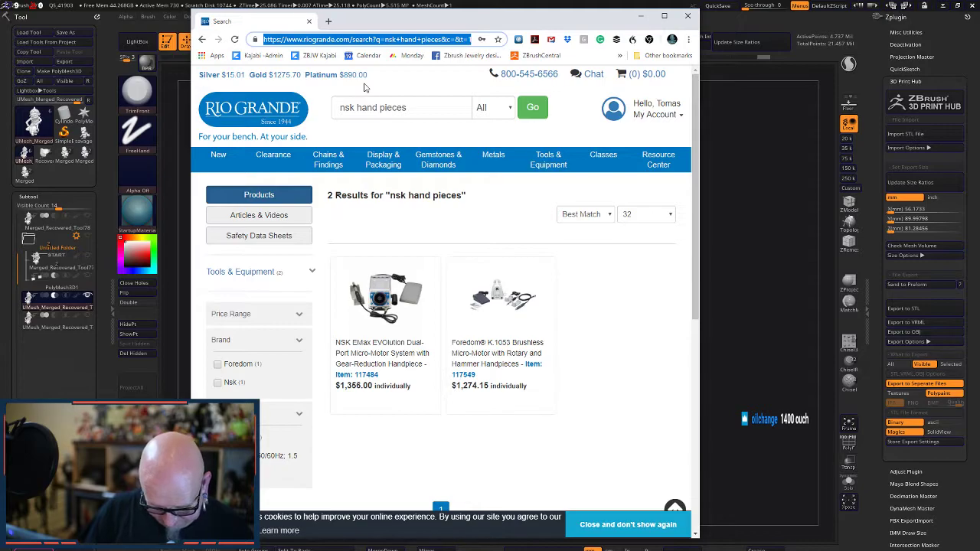
type("nsk h")
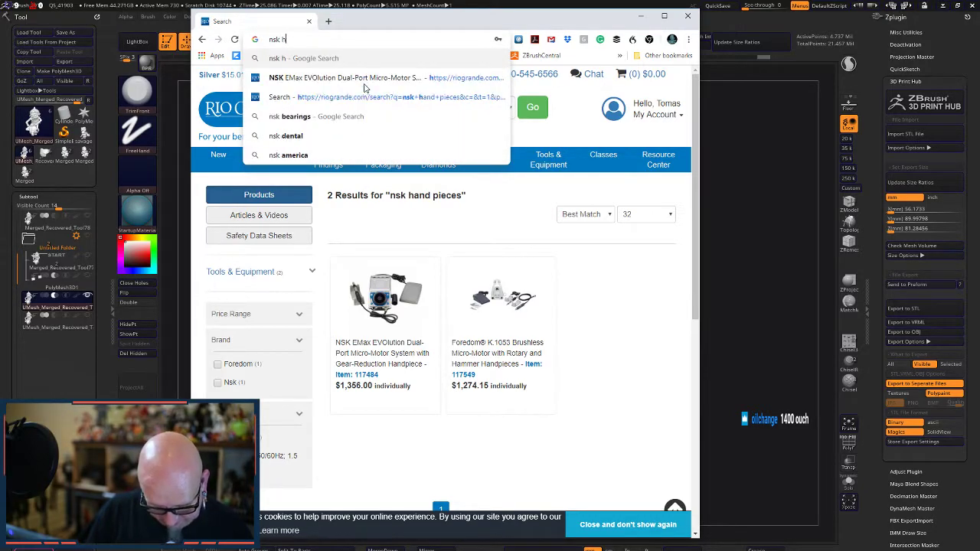
type("an pie")
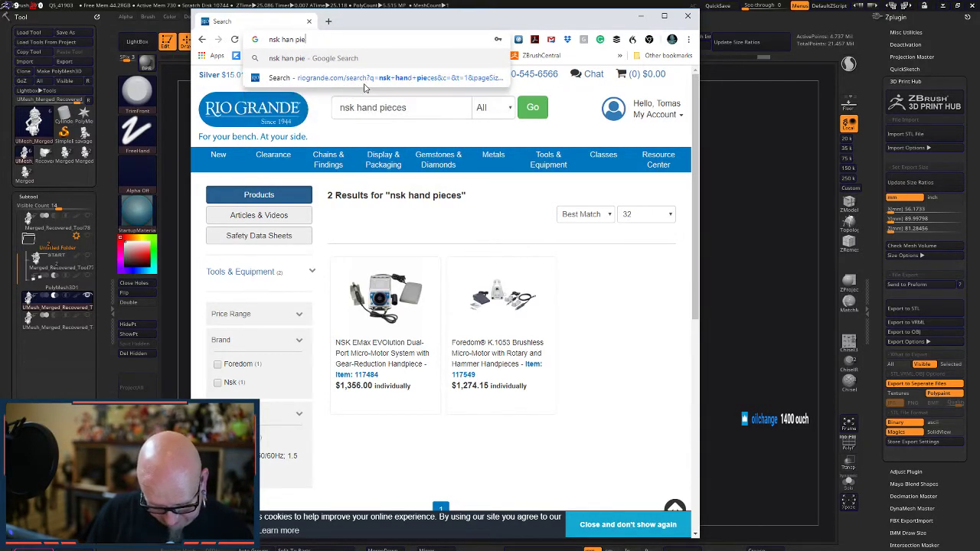
type("ces")
key("Return")
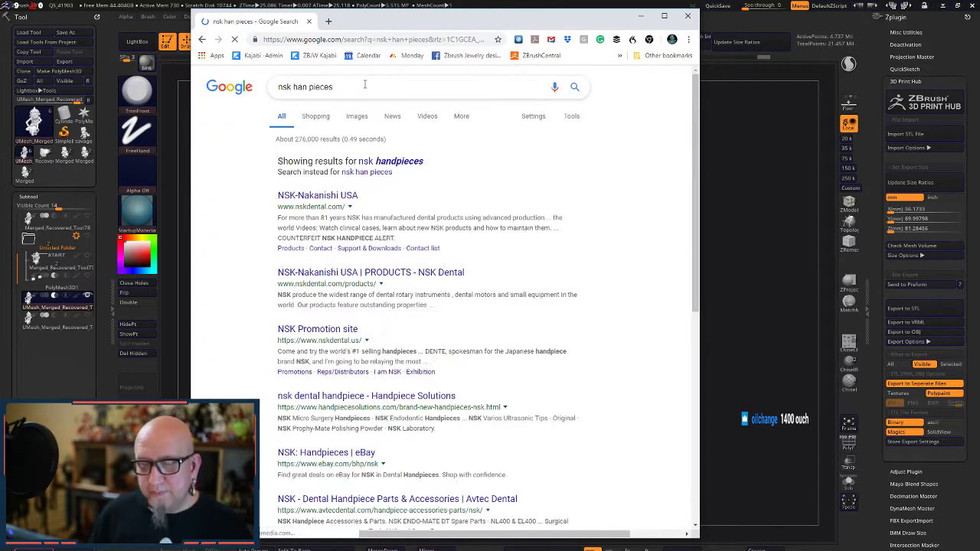
- Check the NSK-Nakanishi USA home page, return to the results and look through the categories on NSK's Products page
left_click(346, 197)
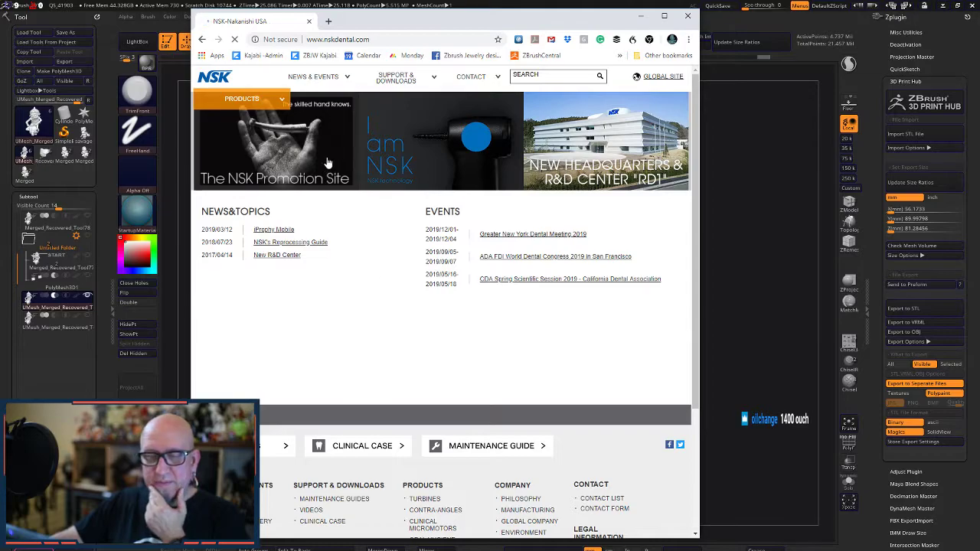
left_click(205, 39)
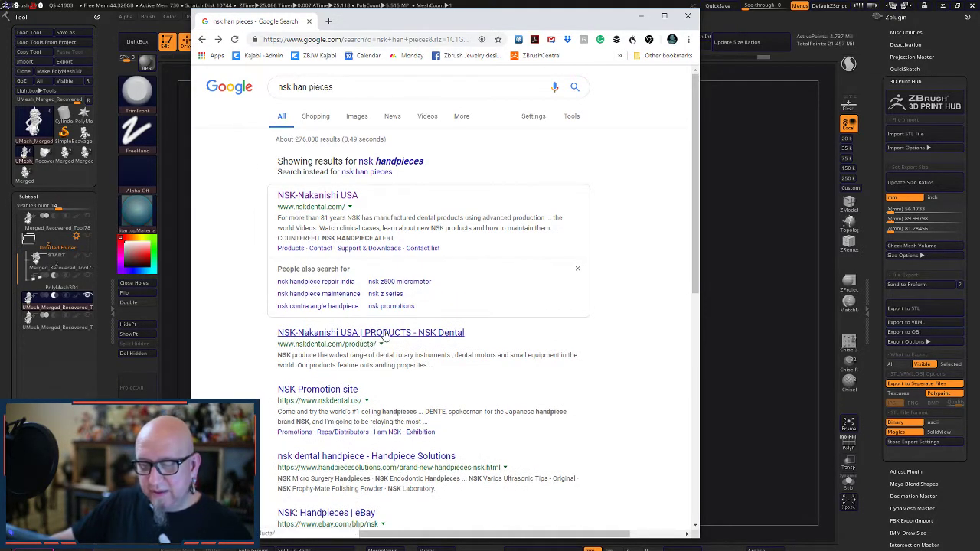
left_click(399, 338)
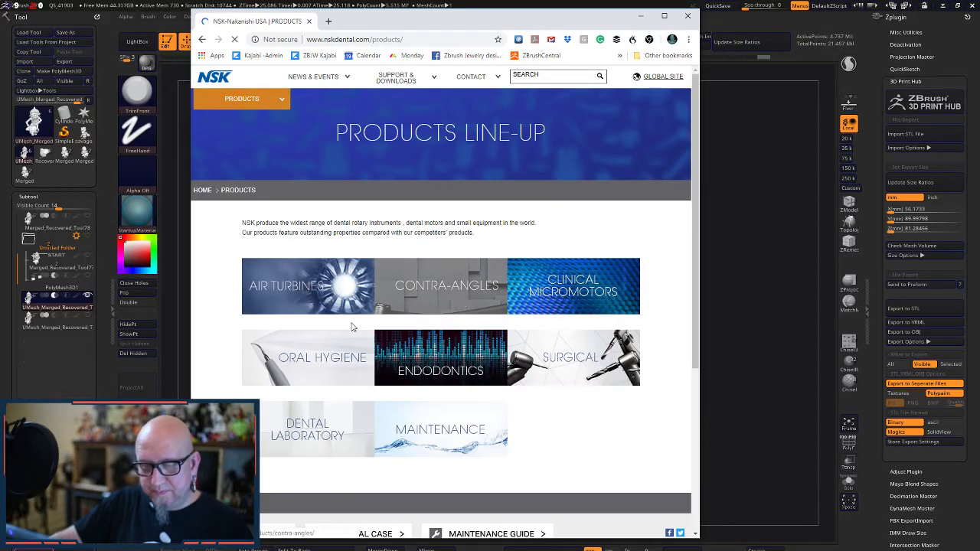
scroll(571, 359, "down", 2)
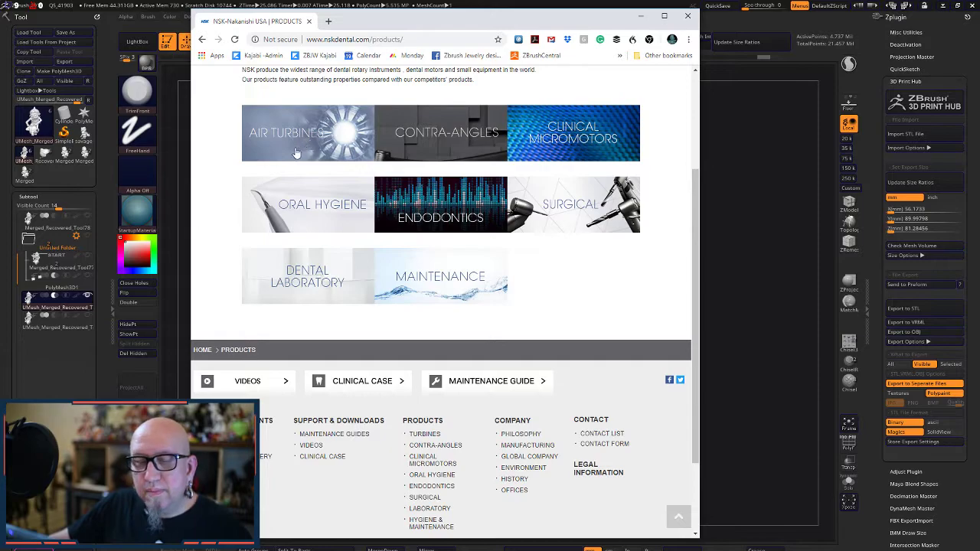
scroll(459, 160, "down", 2)
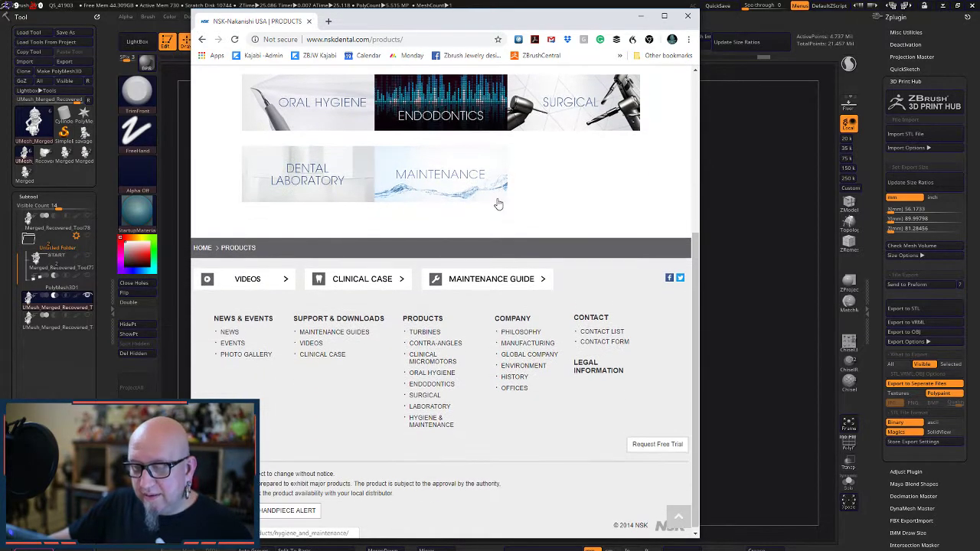
scroll(506, 211, "up", 2)
- Open the Surgical product category, view the VarioSurg page and return to the surgical line-up
left_click(570, 243)
scroll(570, 248, "down", 3)
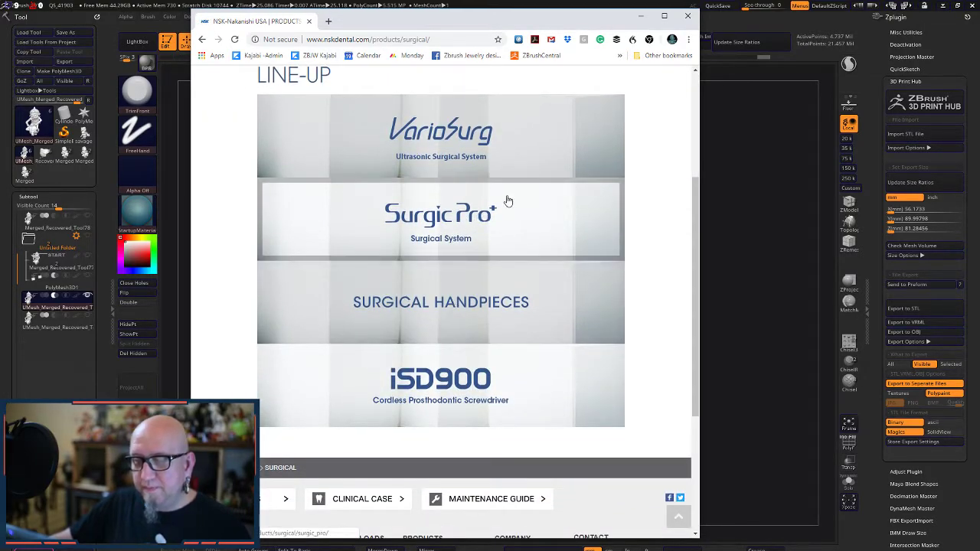
left_click(518, 152)
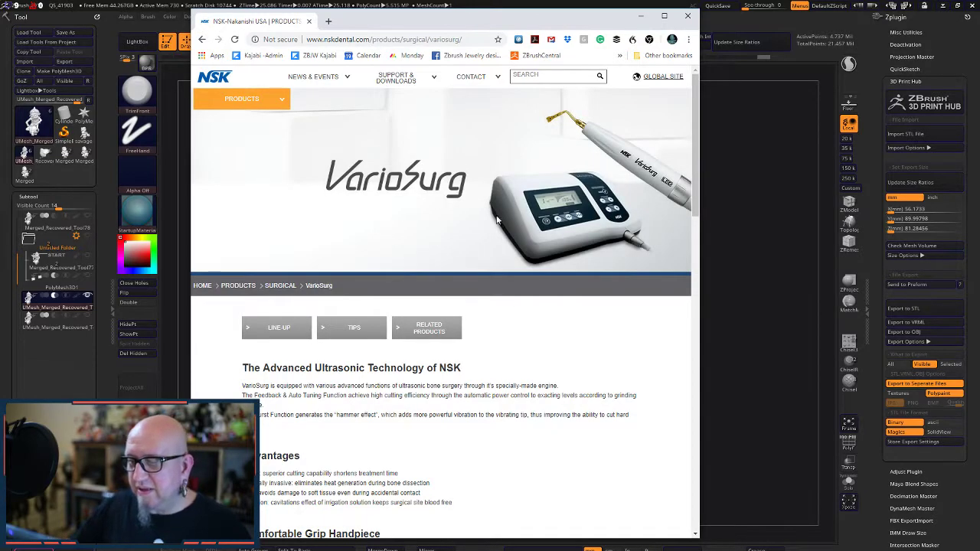
left_click(201, 39)
- Open the Surgic Pro+ page, examine its images and feature descriptions, and return to the surgical line-up
left_click(510, 223)
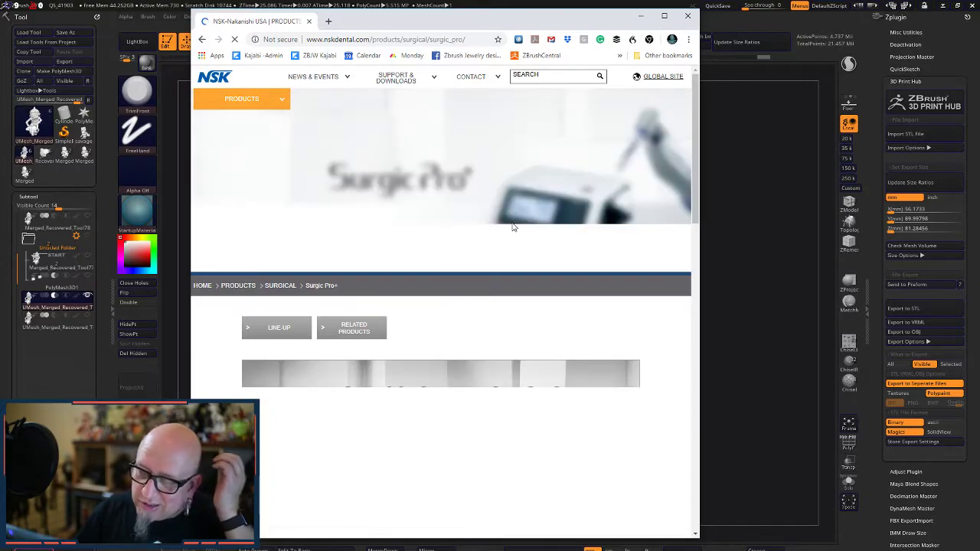
scroll(513, 226, "down", 2)
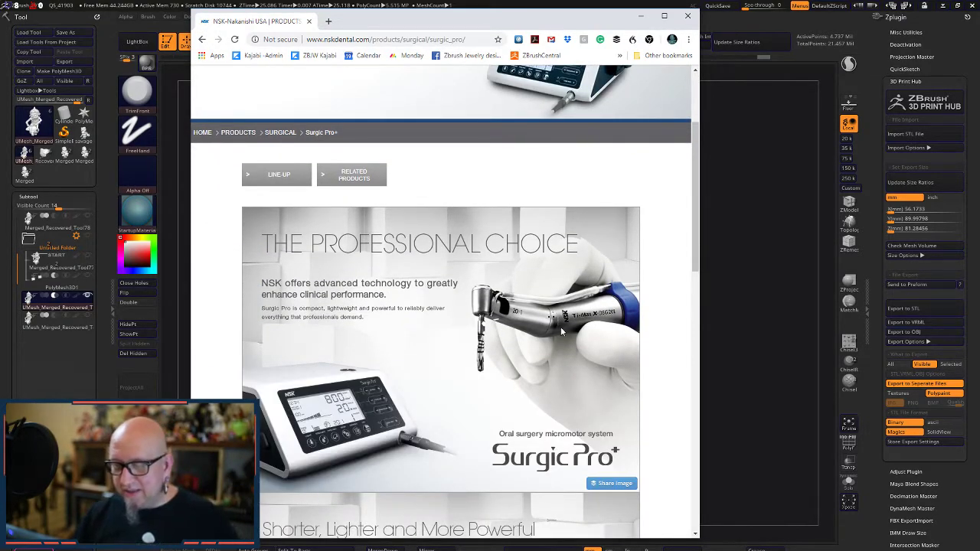
scroll(507, 330, "down", 4)
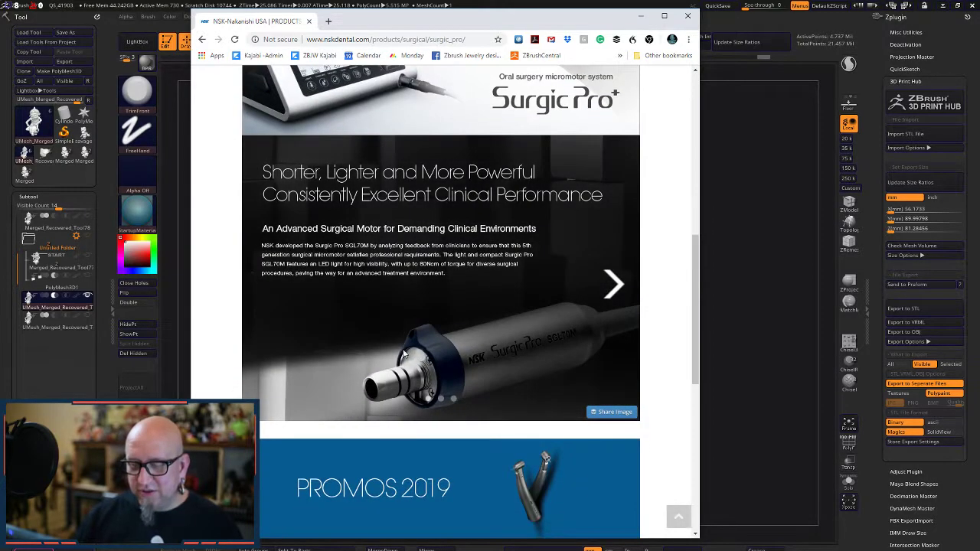
scroll(397, 347, "down", 3)
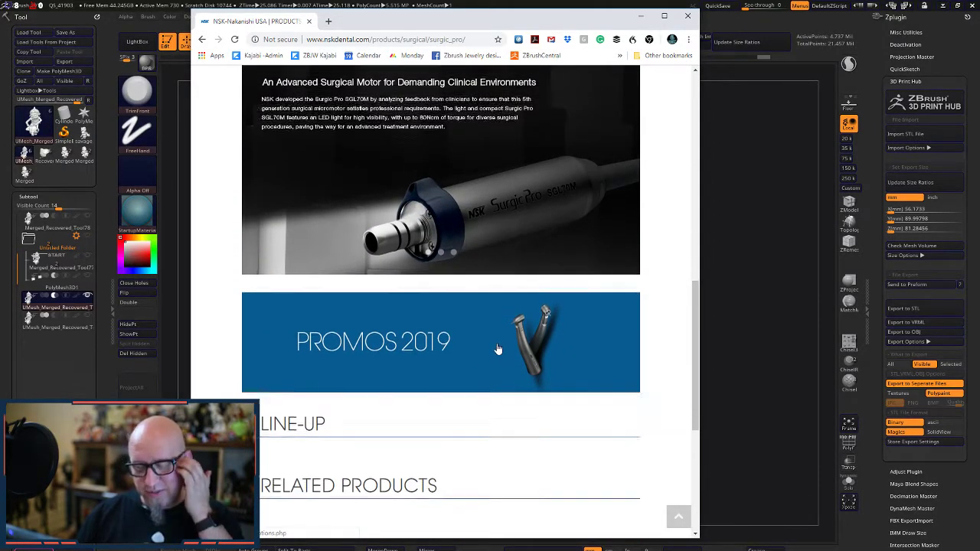
scroll(498, 349, "up", 6)
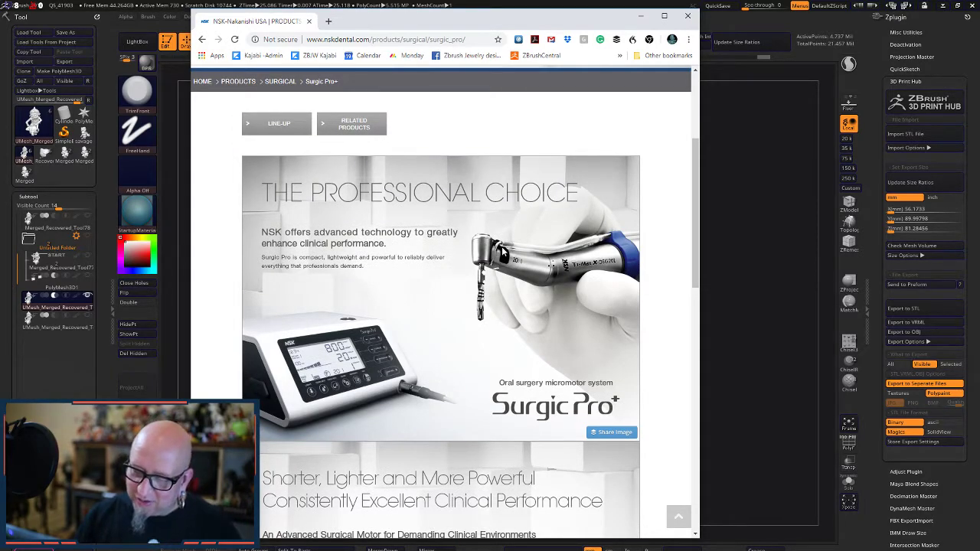
left_click(202, 40)
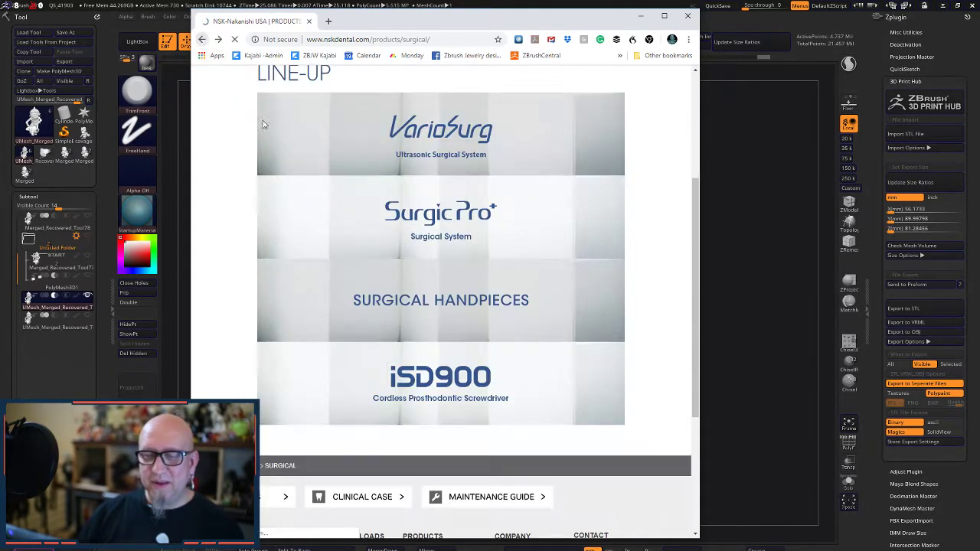
- Open the Surgical Handpieces page, look through its sections and return to the surgical line-up
scroll(434, 254, "down", 1)
left_click(467, 277)
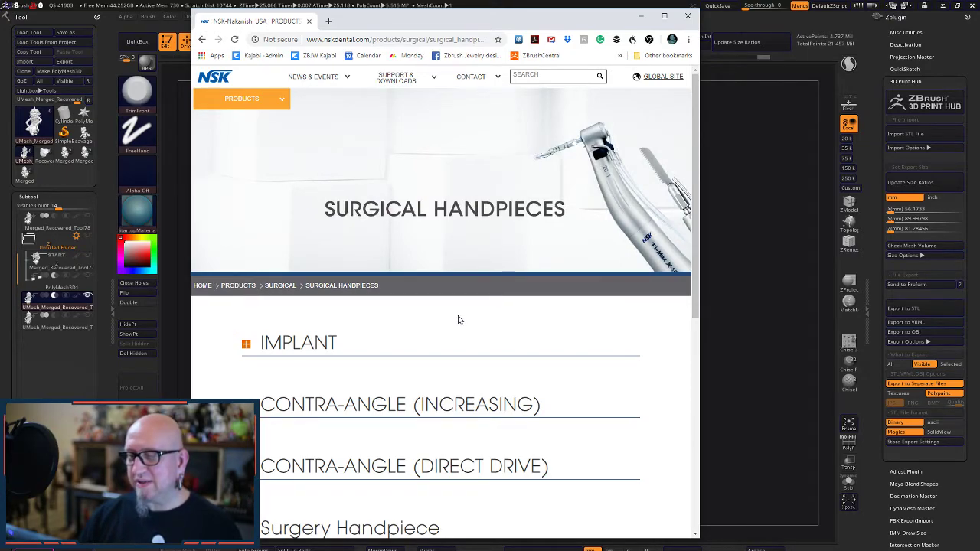
scroll(460, 226, "down", 5)
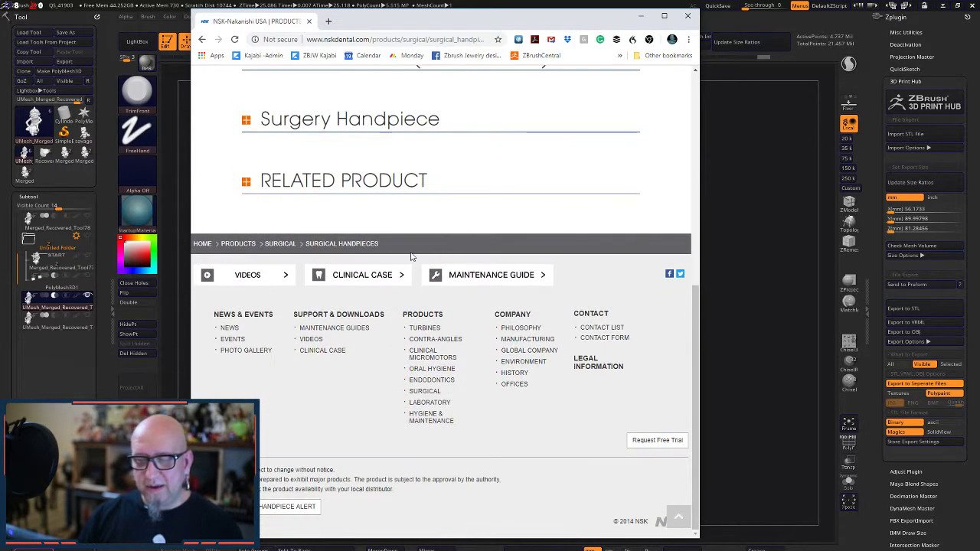
left_click(201, 39)
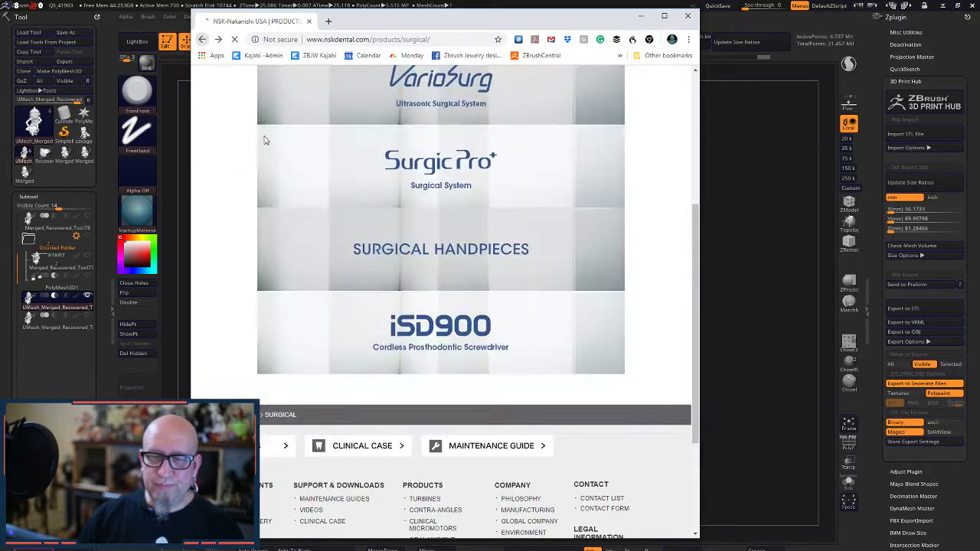
- Leave the NSK surgical line-up, switch to PreForm and have it repair the broken models it detected
scroll(405, 214, "up", 3)
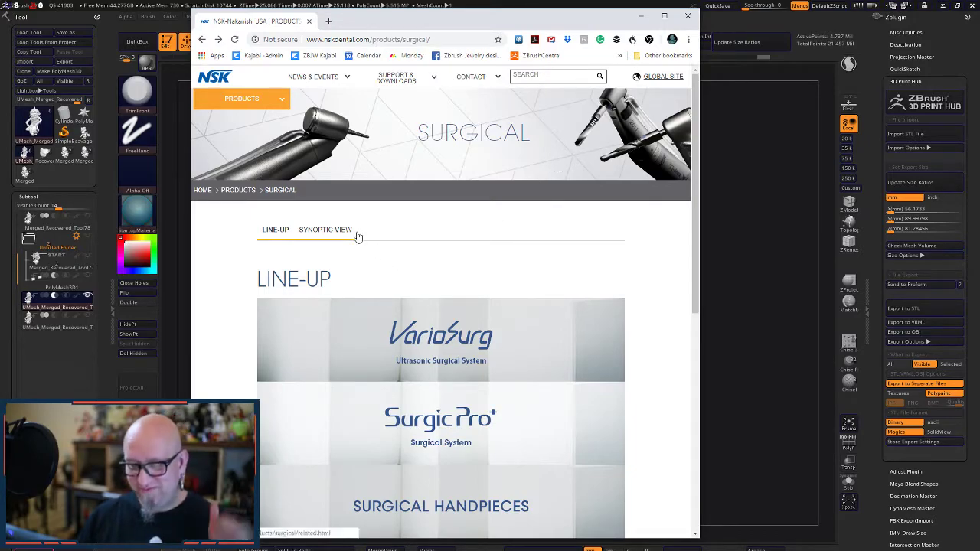
left_click(641, 16)
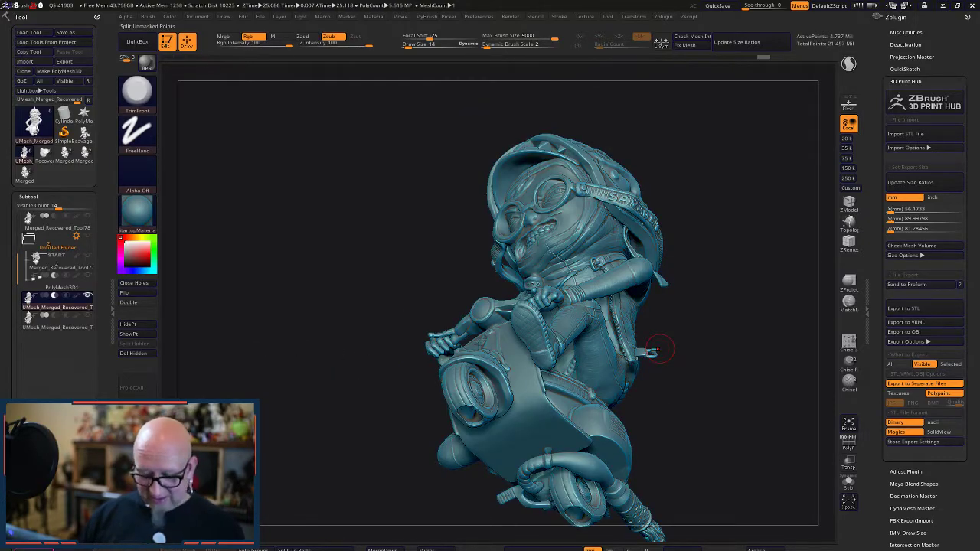
key("super")
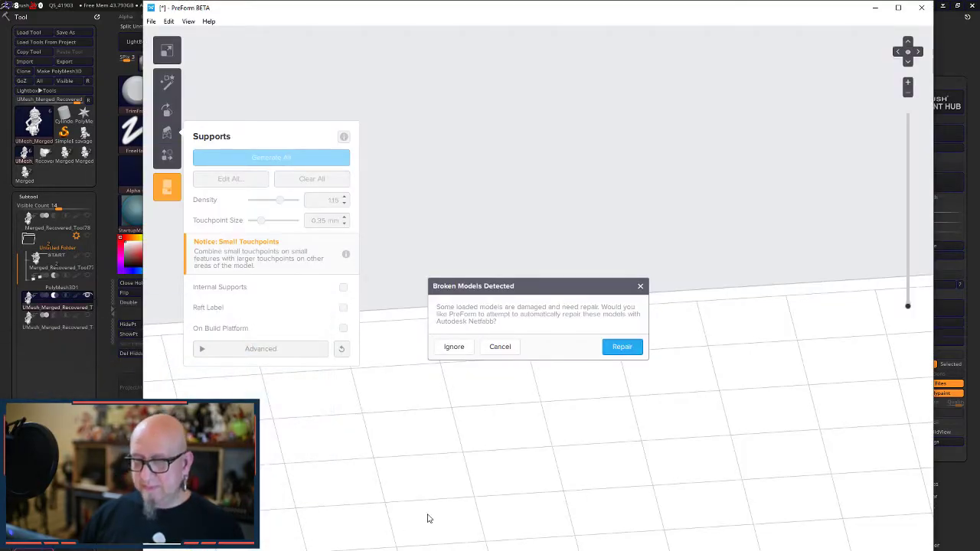
left_click(632, 346)
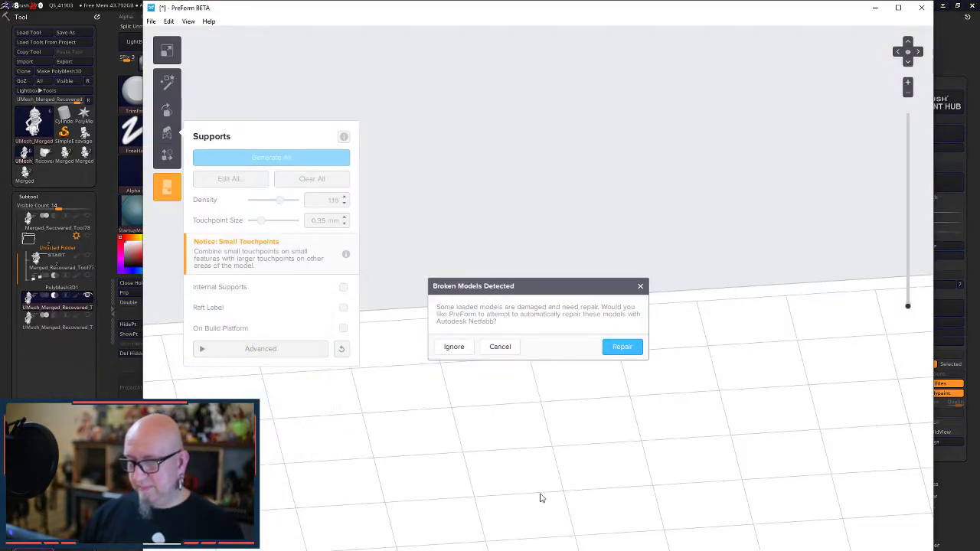
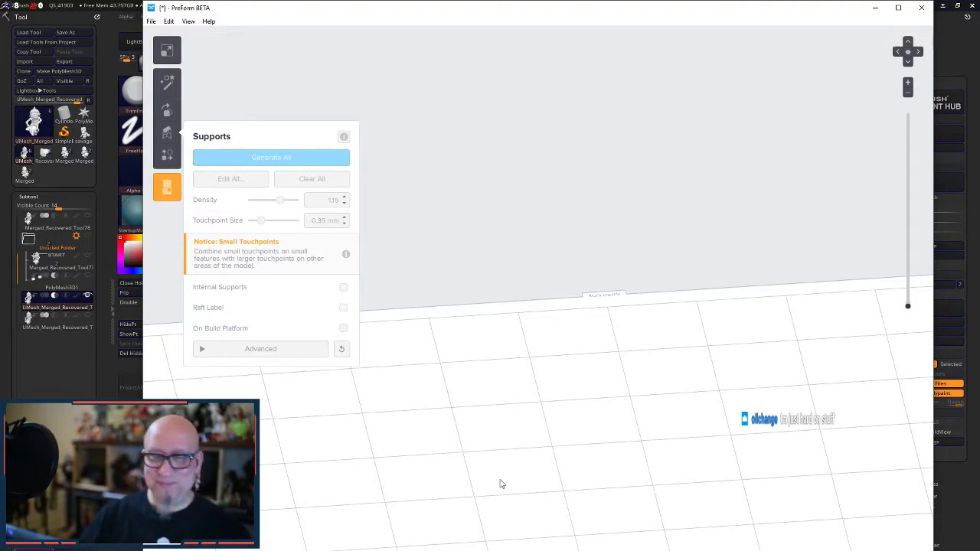
- Switch back to ZBrush and inspect the scooter rider upside down from the side
key("alt+Tab")
left_click_drag(678, 445, 556, 237)
left_click_drag(681, 408, 671, 350)
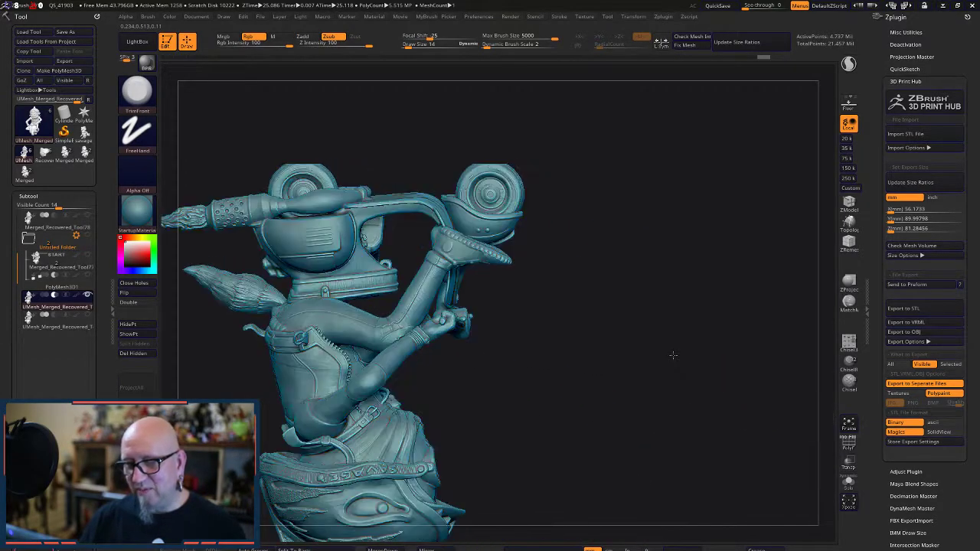
left_click_drag(593, 308, 625, 359)
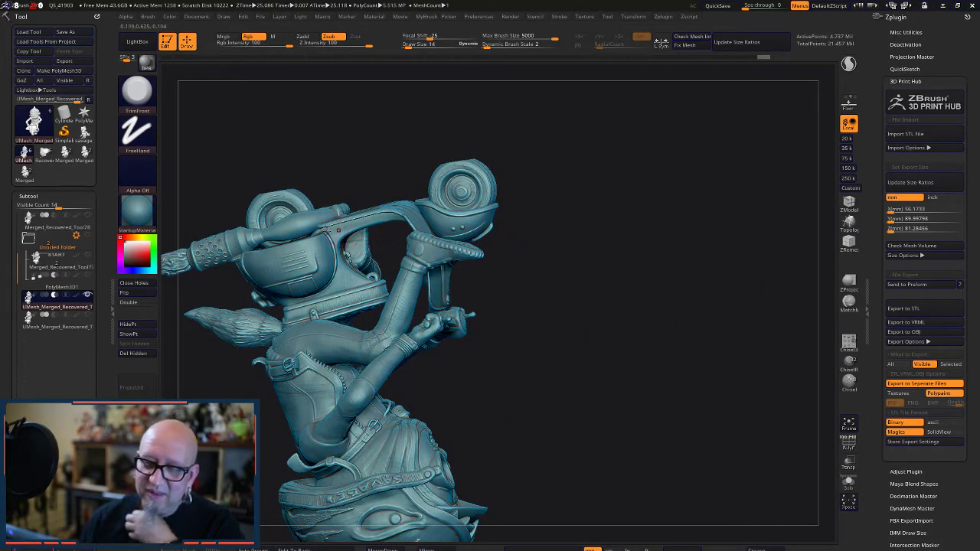
left_click_drag(572, 265, 628, 256)
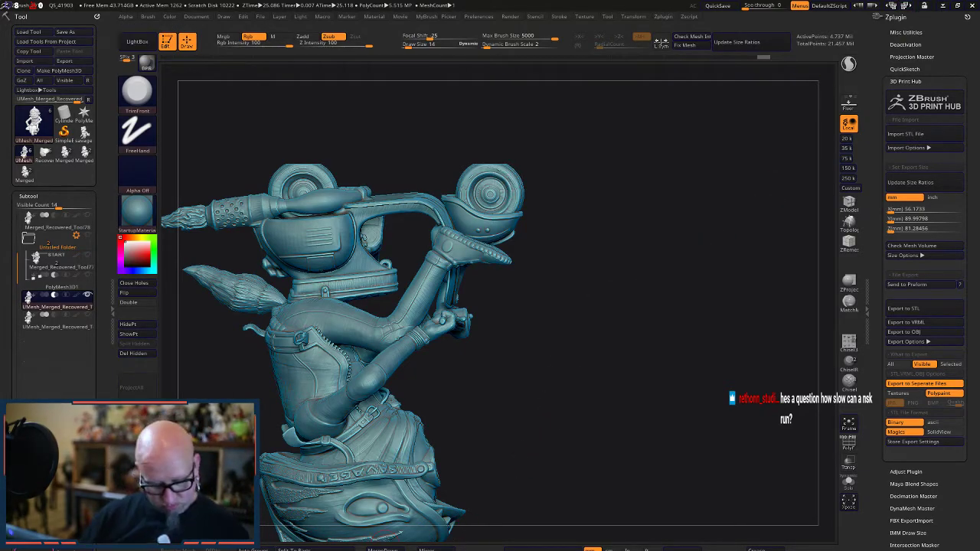
- Switch to the Rio Grande browser window, search for NSK and open the NSK EMax EVOlution Dual-Port Micro-Motor System with Gear-Reduction Handpiece
key("super")
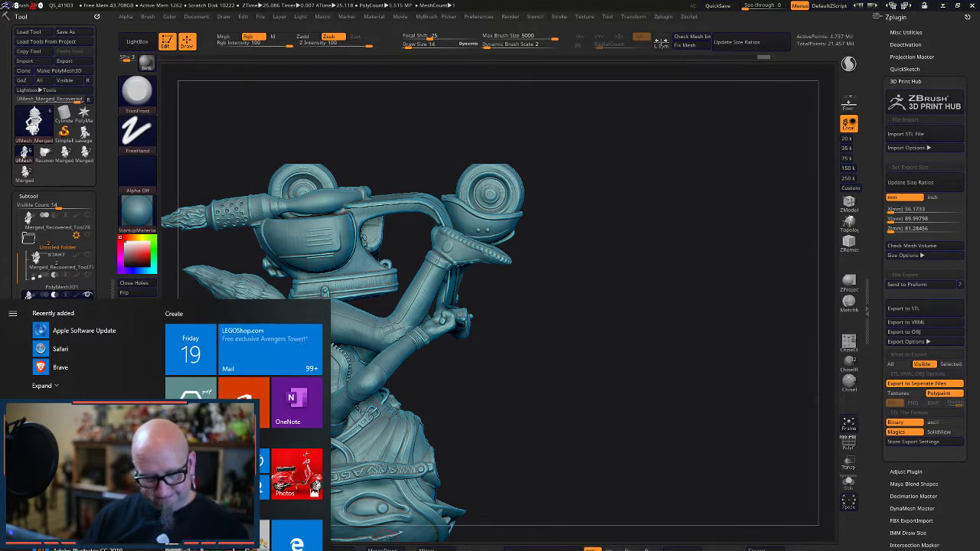
mouse_move(320, 544)
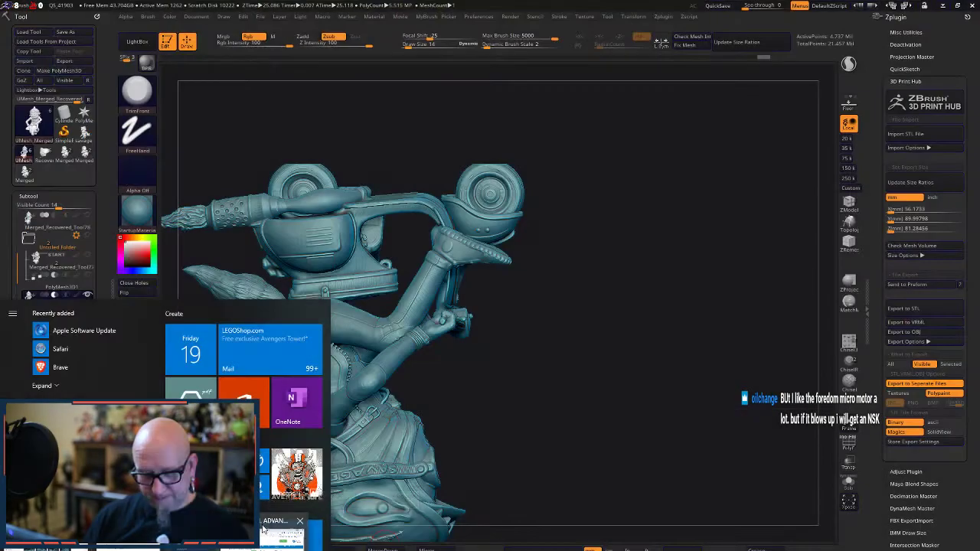
left_click(264, 528)
left_click(385, 163)
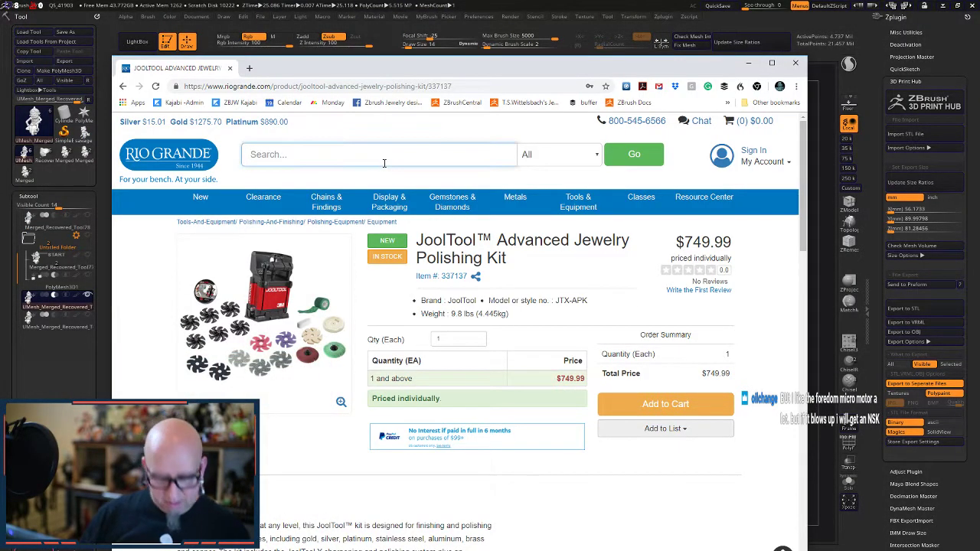
type("N")
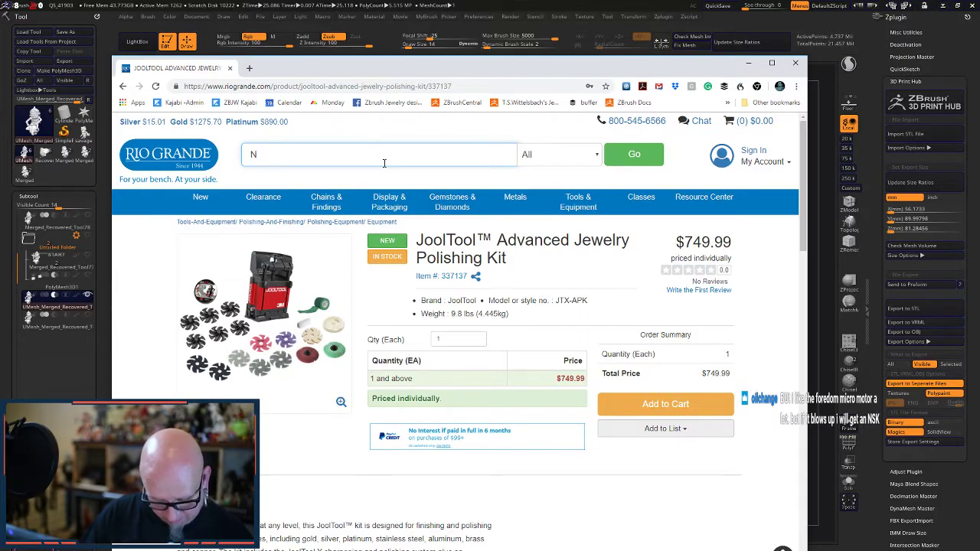
type("SK")
key("Return")
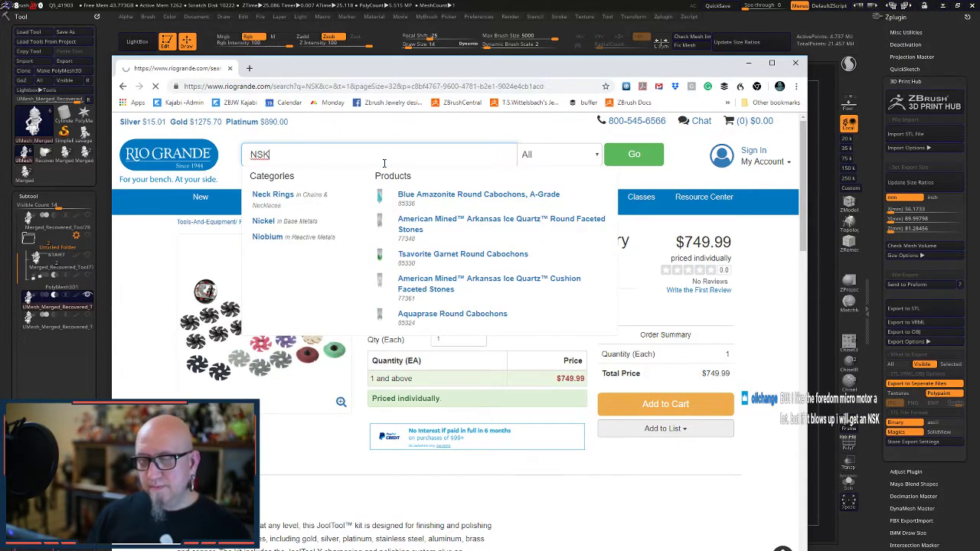
left_click(438, 386)
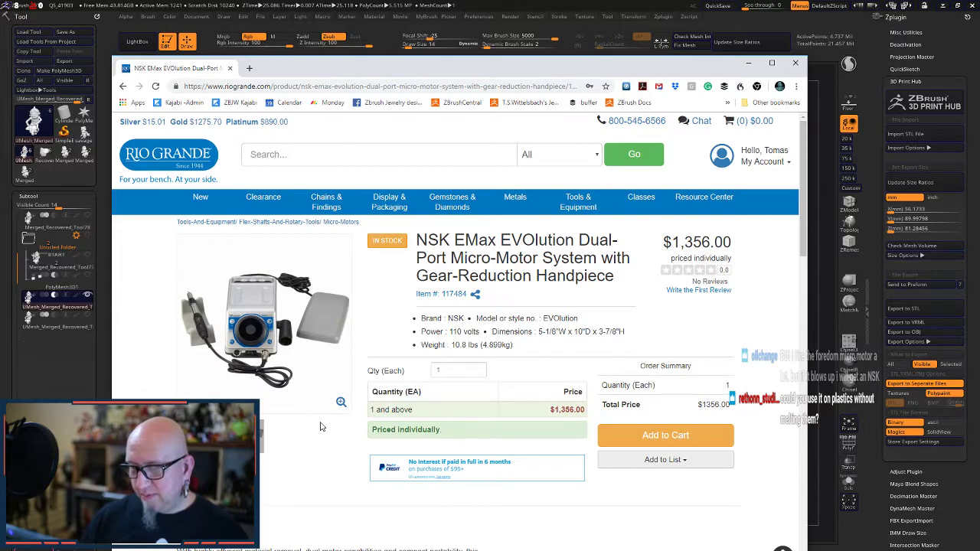
- Read the micro-motor's description and specifications, checking its speed details, and return to the product heading
scroll(323, 422, "down", 2)
scroll(325, 417, "down", 2)
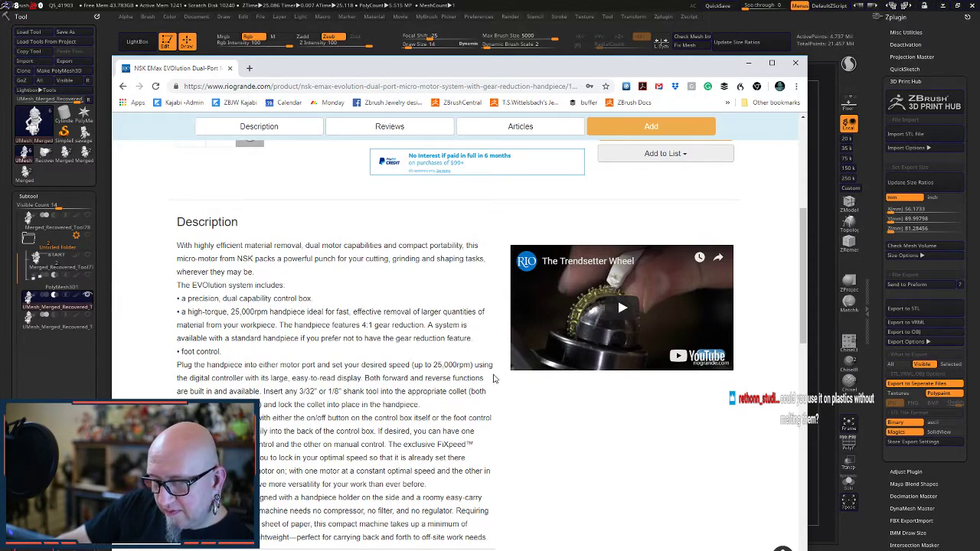
scroll(494, 378, "down", 1)
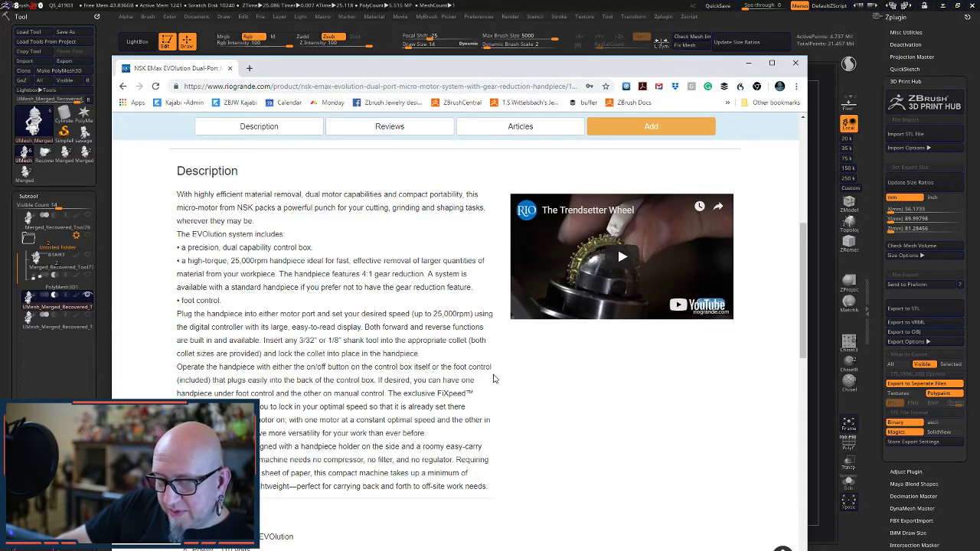
scroll(493, 378, "down", 1)
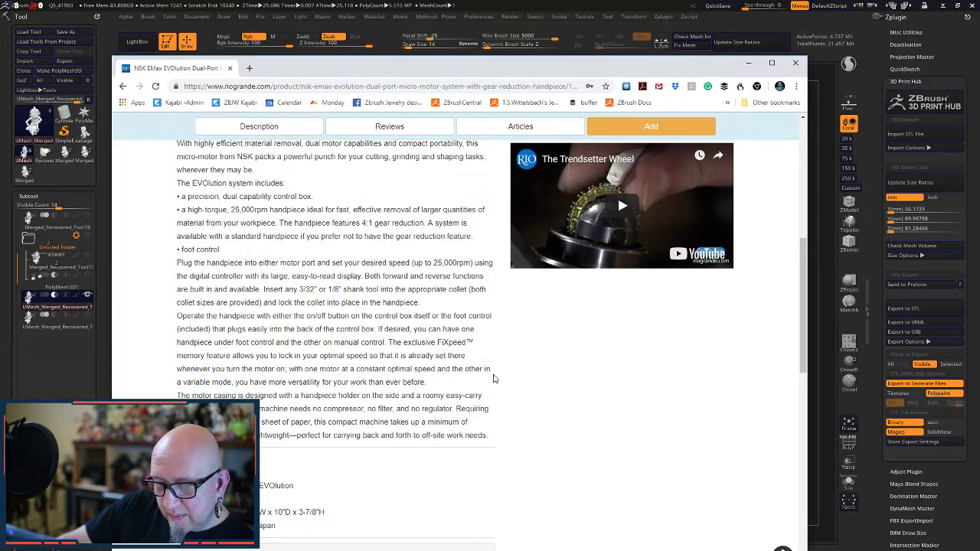
scroll(493, 378, "down", 2)
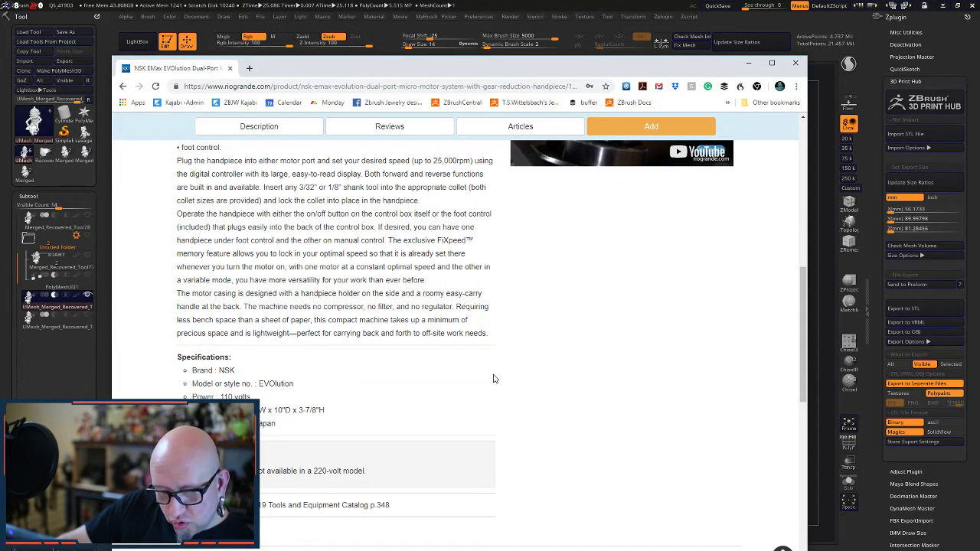
scroll(494, 378, "down", 2)
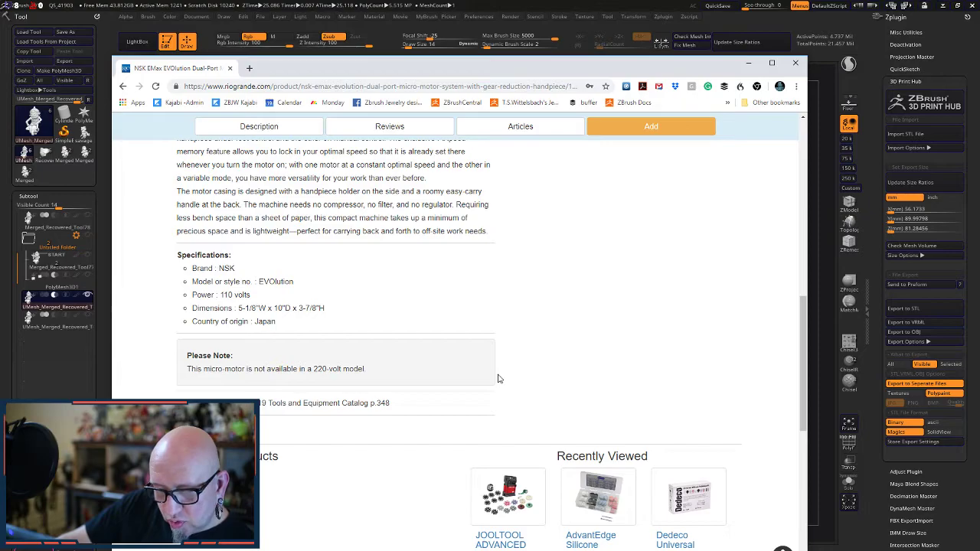
scroll(498, 378, "down", 2)
scroll(497, 378, "up", 8)
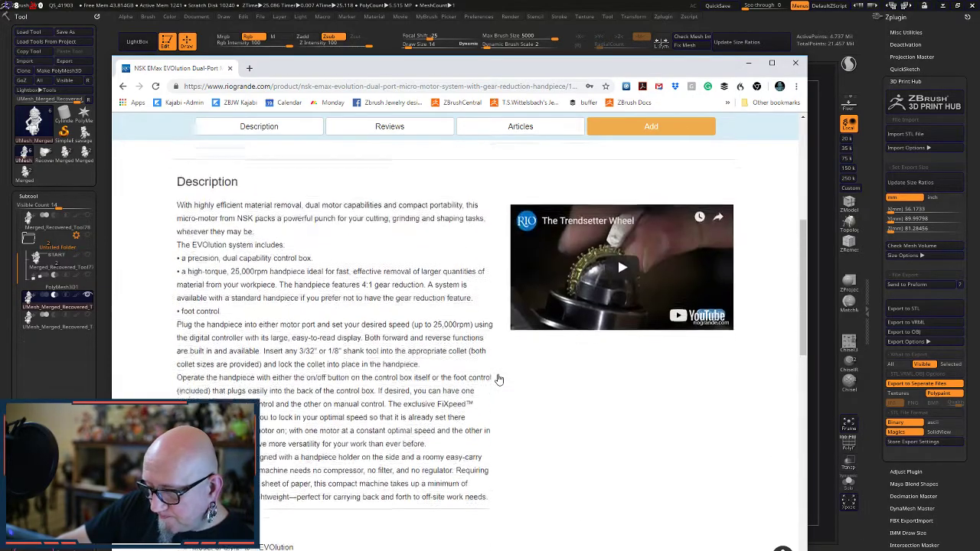
scroll(497, 378, "up", 7)
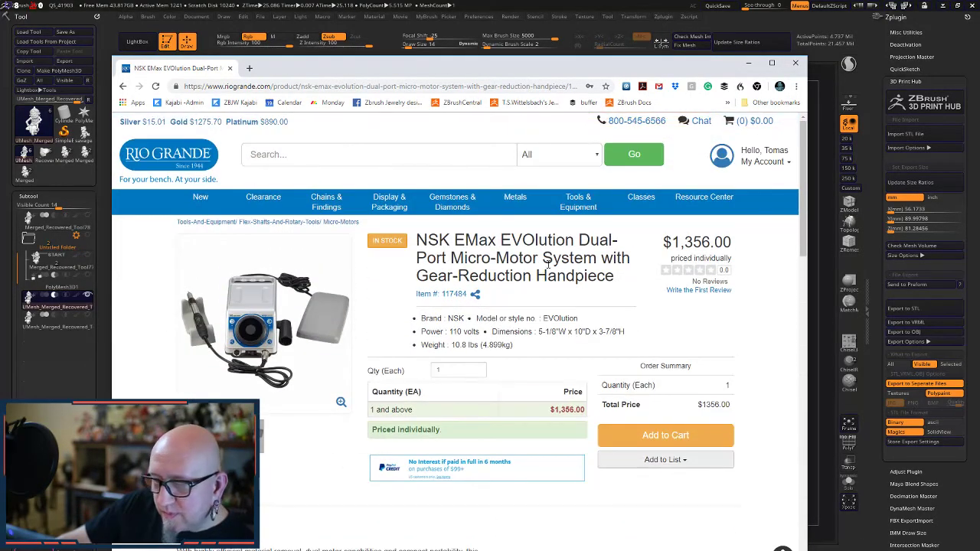
- Copy the NSK EMax EVOlution name from the product heading and search Google for "IN STOCK NSK EMax EVOlution LOWEST SPEED"
left_click_drag(416, 241, 574, 243)
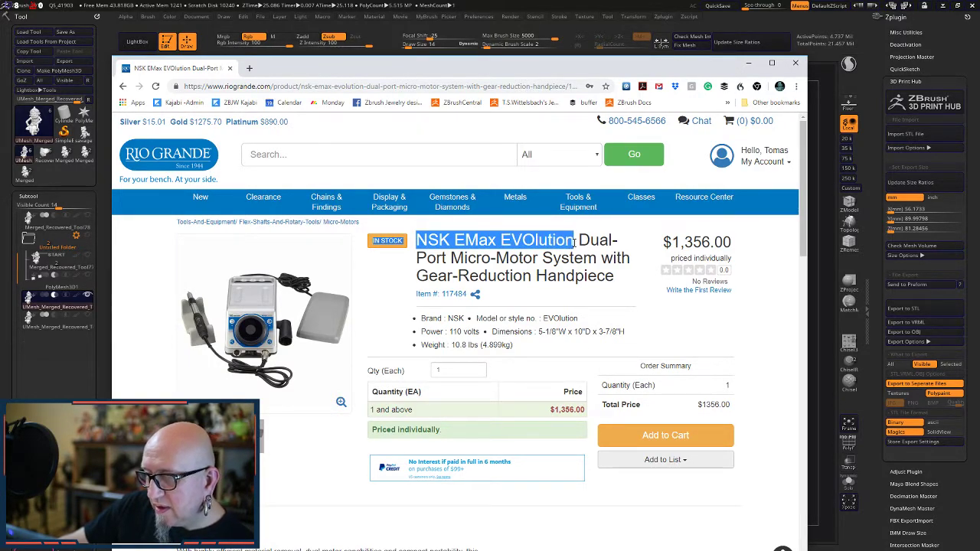
right_click(541, 240)
left_click(566, 253)
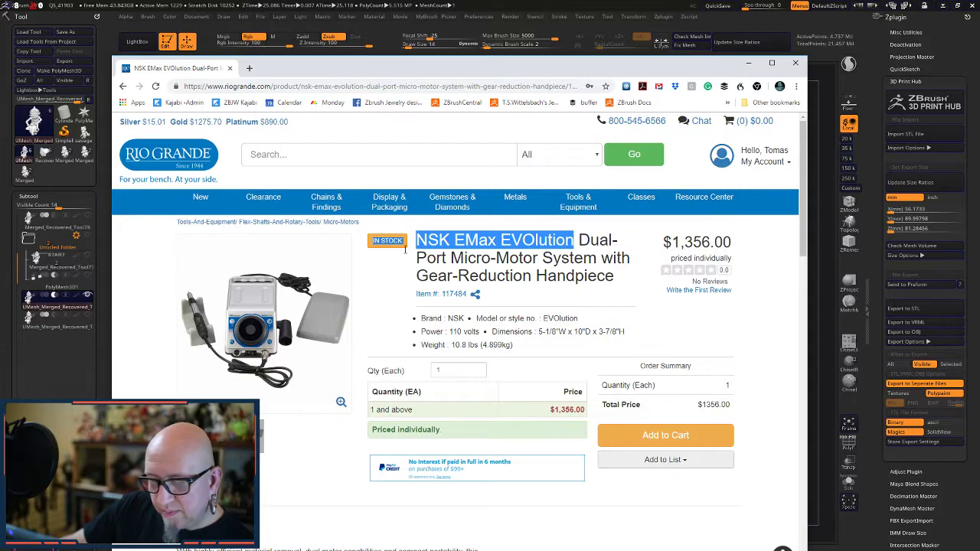
left_click(376, 85)
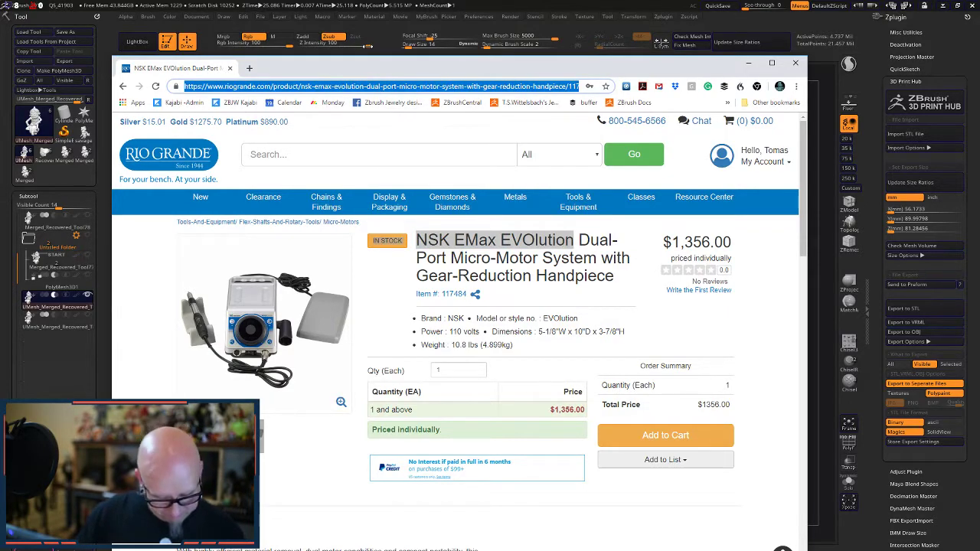
key("ctrl+v")
type("LOWEST SPEED")
key("Return")
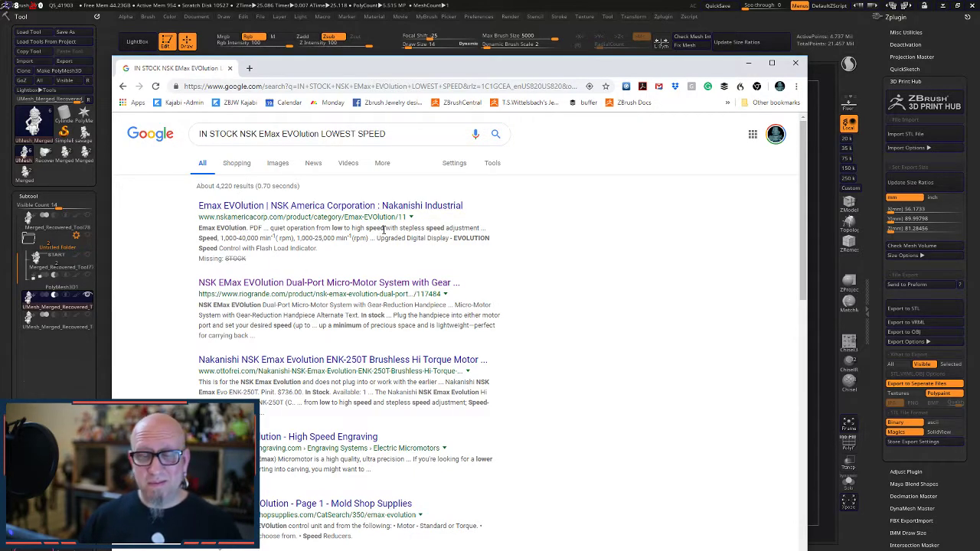
- Open the NSK America Emax EVOlution page and review its motor speeds, control unit, attachments, speed reducers and accessories
left_click(317, 208)
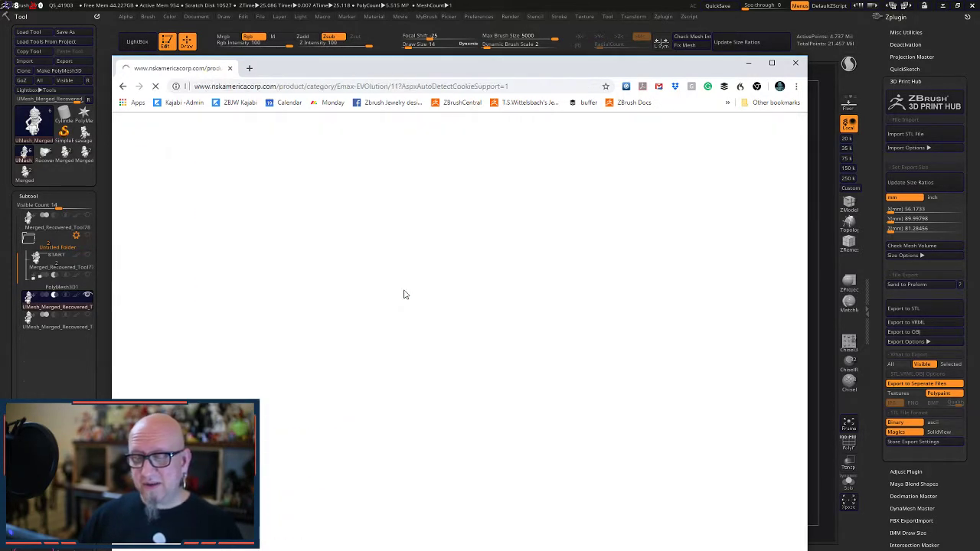
scroll(381, 344, "down", 4)
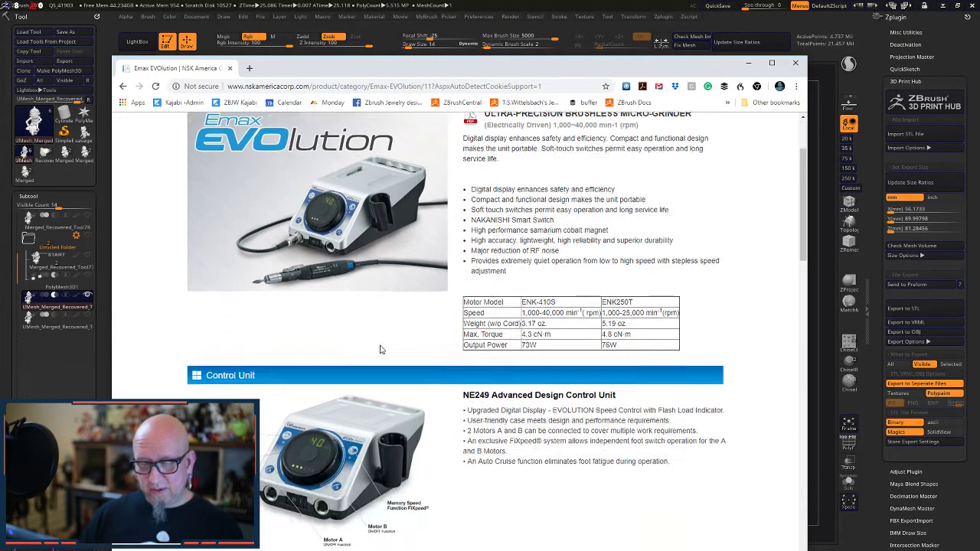
scroll(393, 348, "down", 5)
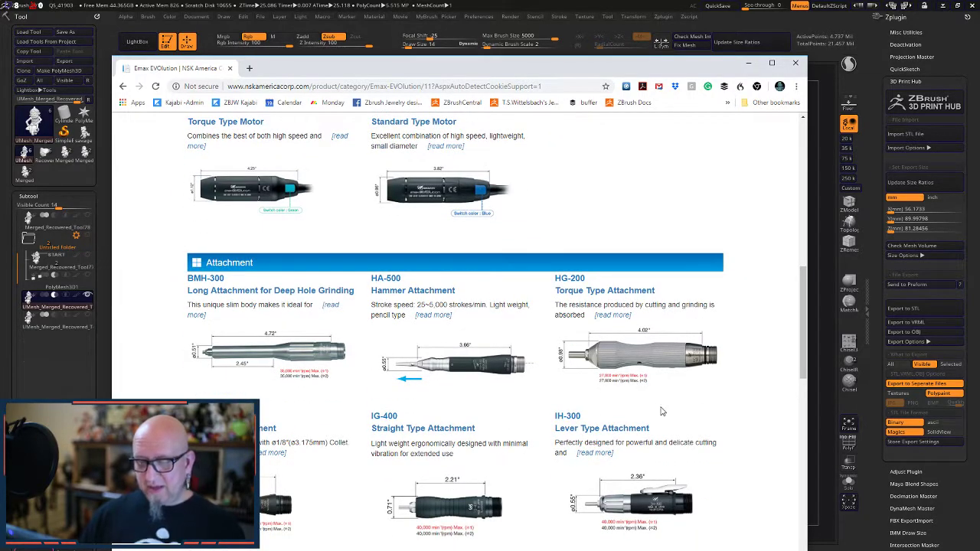
scroll(750, 391, "down", 1)
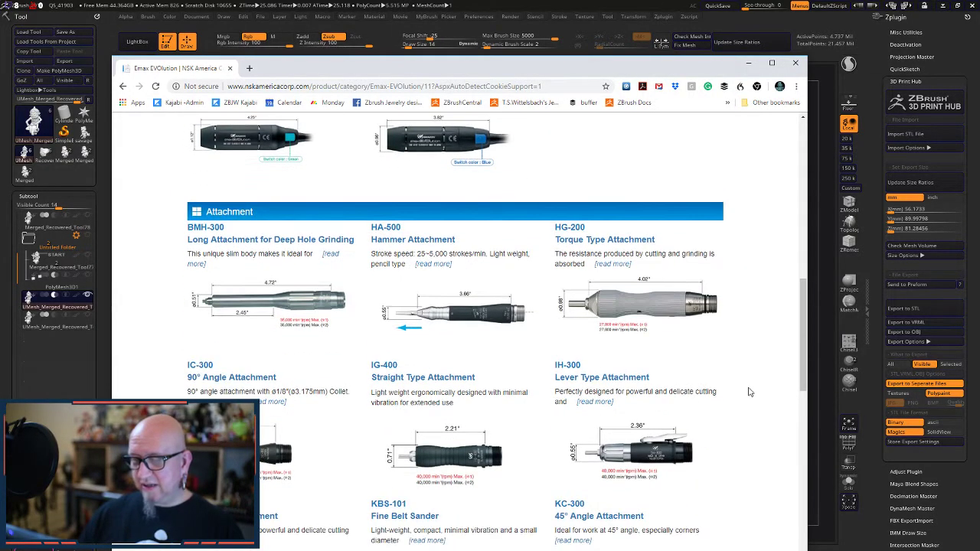
scroll(750, 392, "down", 3)
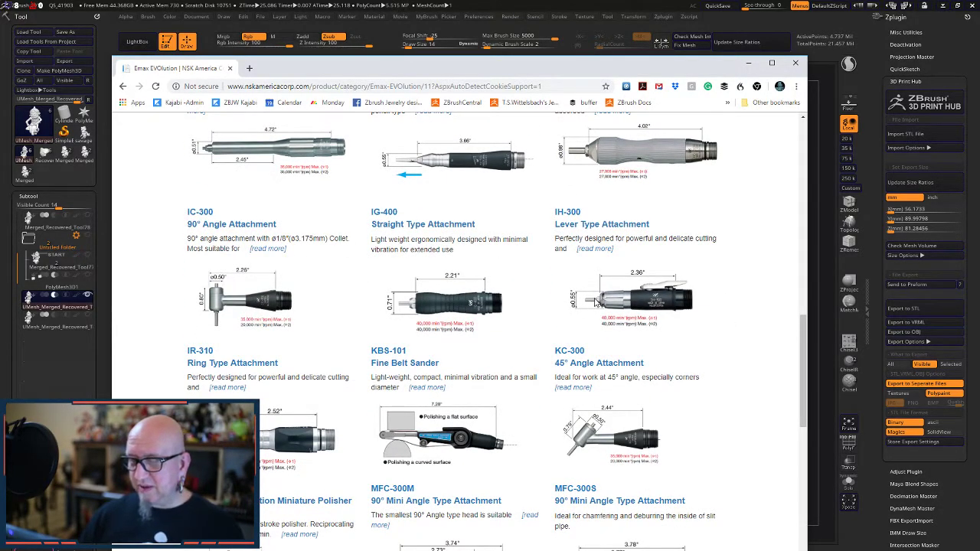
scroll(711, 333, "down", 3)
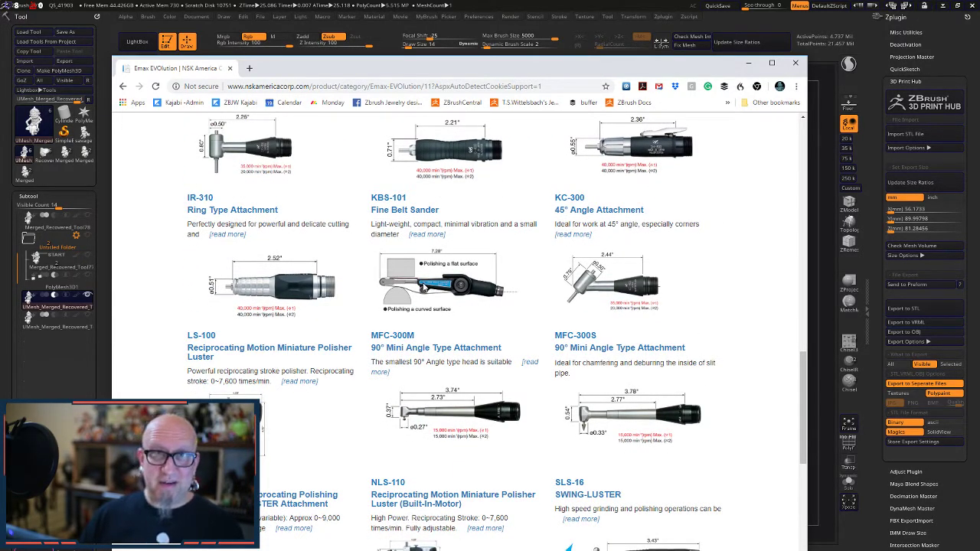
scroll(428, 284, "down", 3)
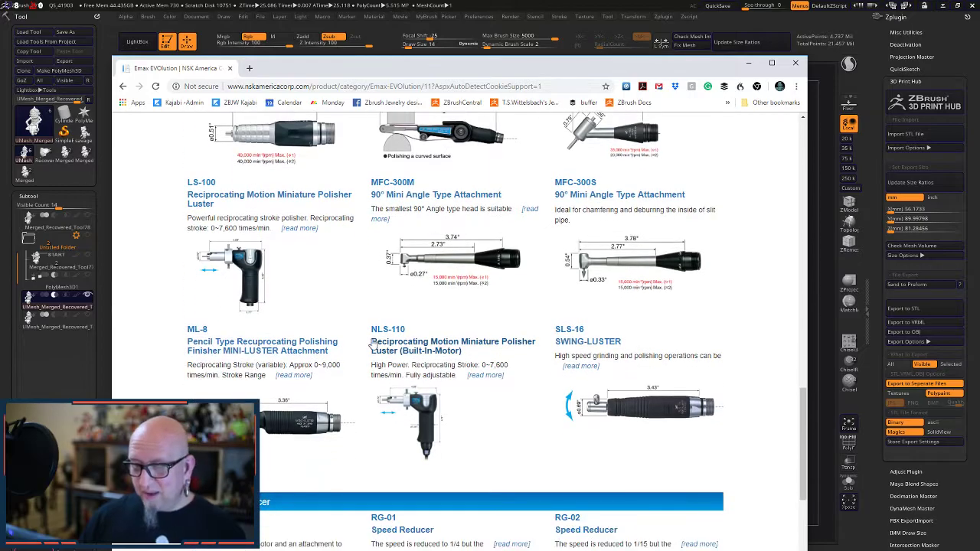
scroll(448, 344, "down", 4)
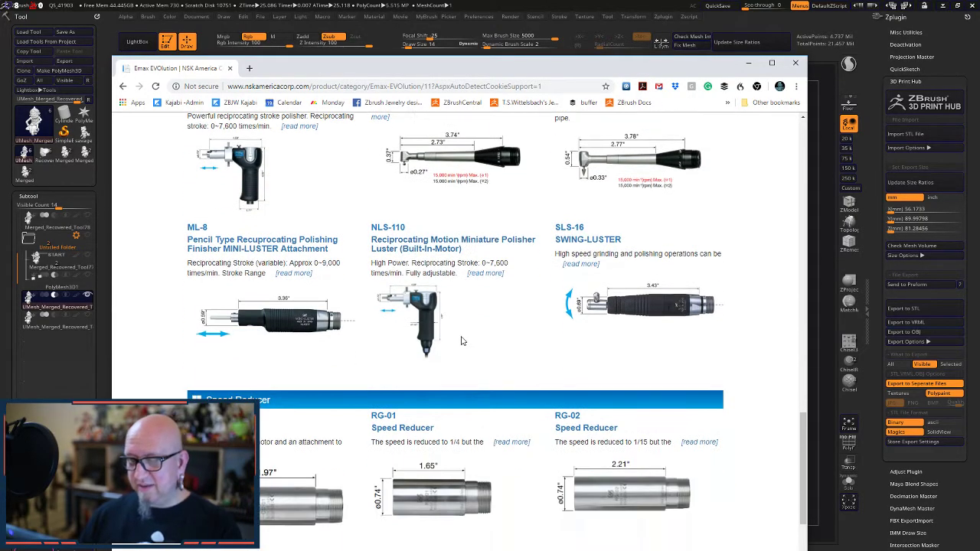
scroll(461, 337, "down", 2)
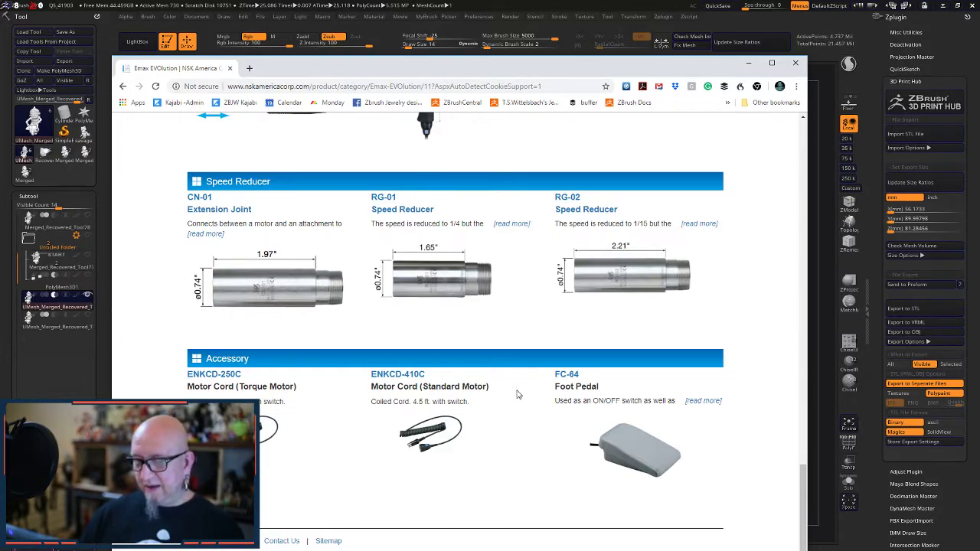
scroll(517, 394, "up", 10)
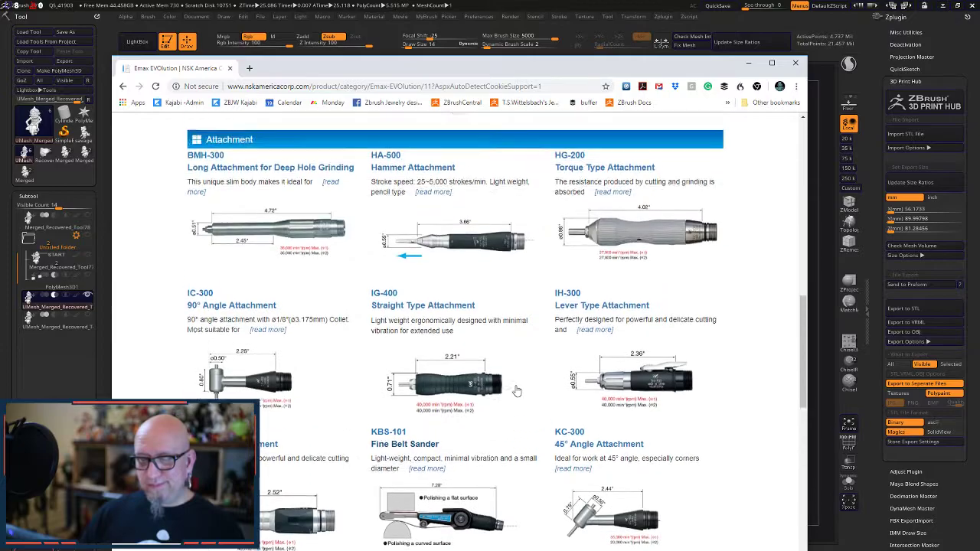
- Open NSK America's Hand Tools product series and review the electric, pneumatic and ultrasonic tool listings
scroll(517, 392, "up", 15)
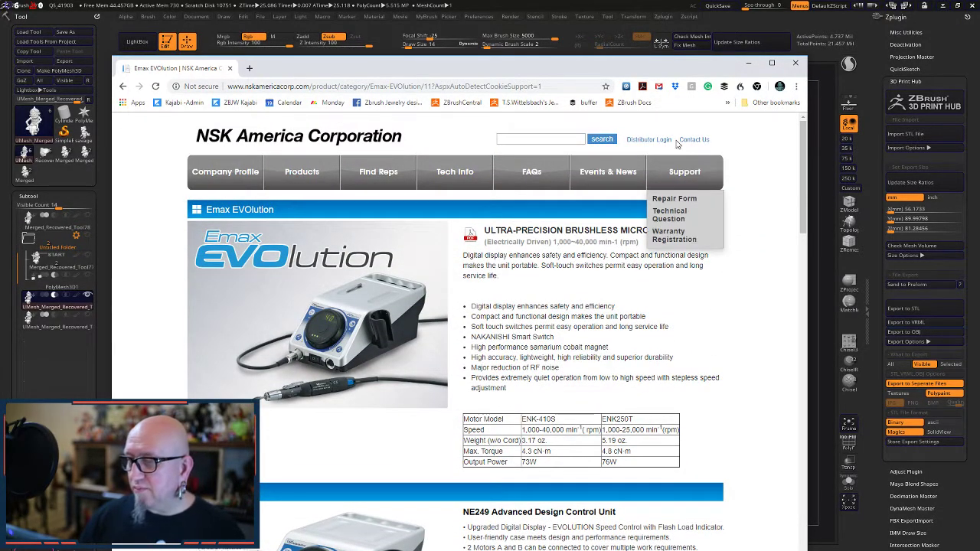
left_click(314, 179)
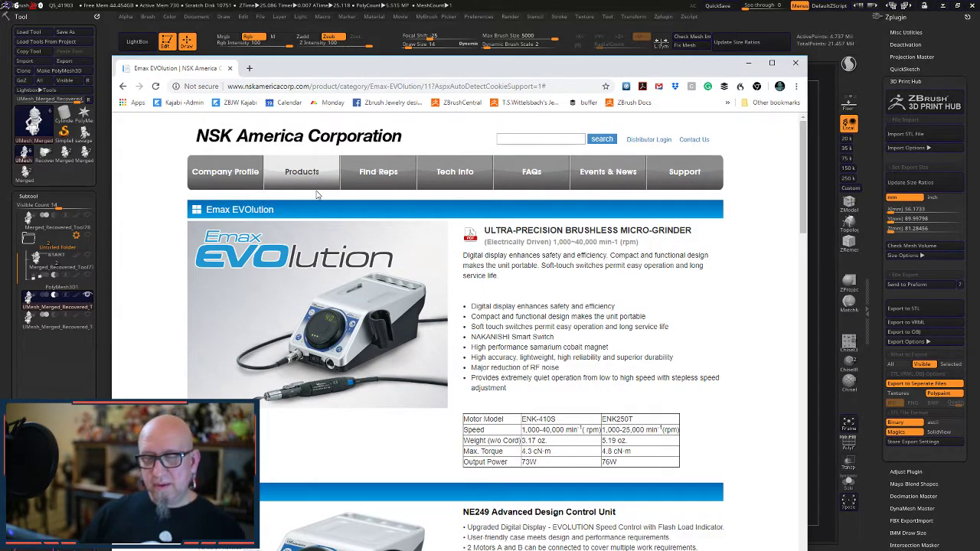
mouse_move(304, 176)
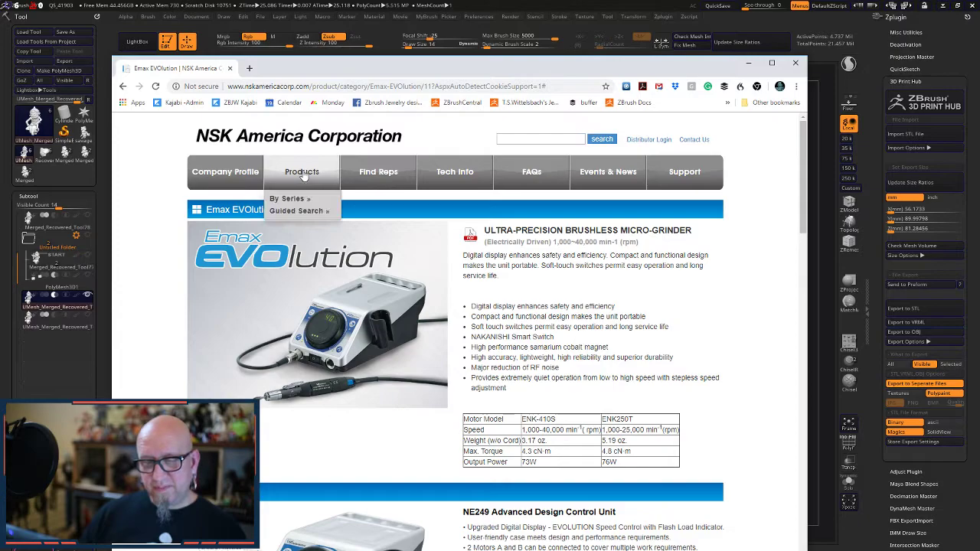
mouse_move(289, 199)
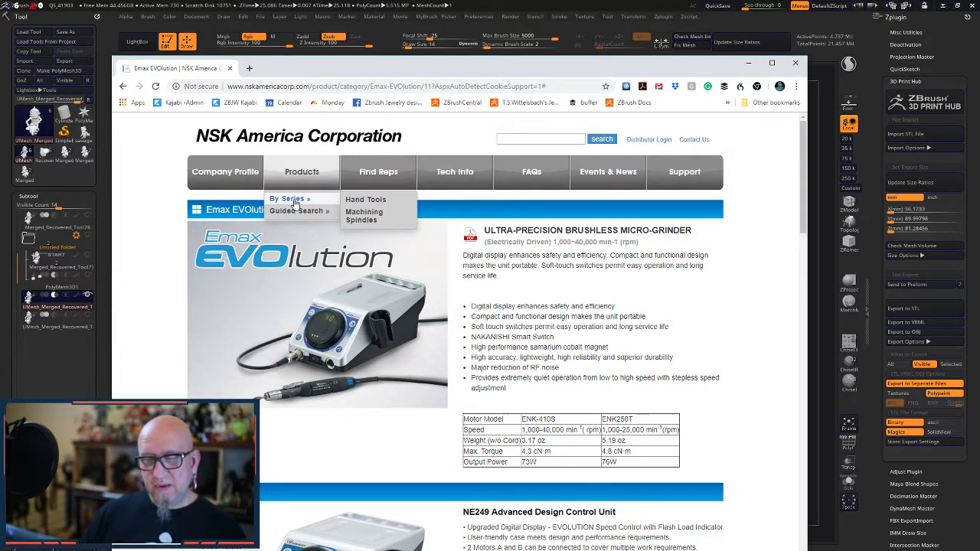
left_click(365, 202)
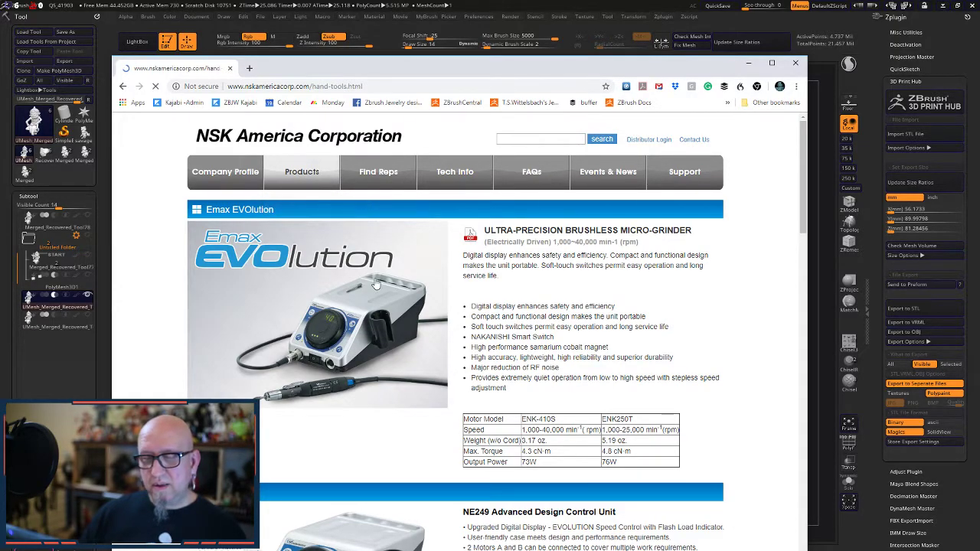
scroll(253, 295, "down", 2)
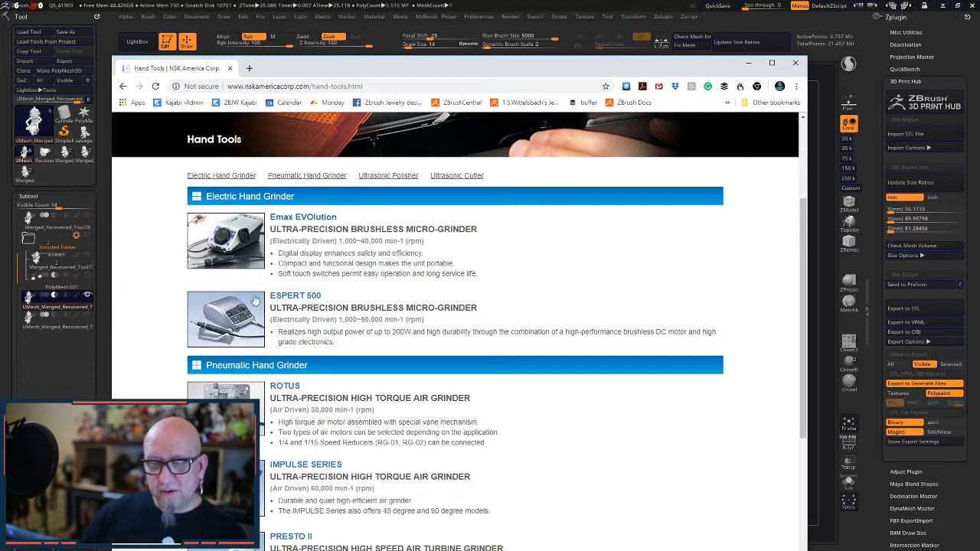
scroll(474, 376, "down", 2)
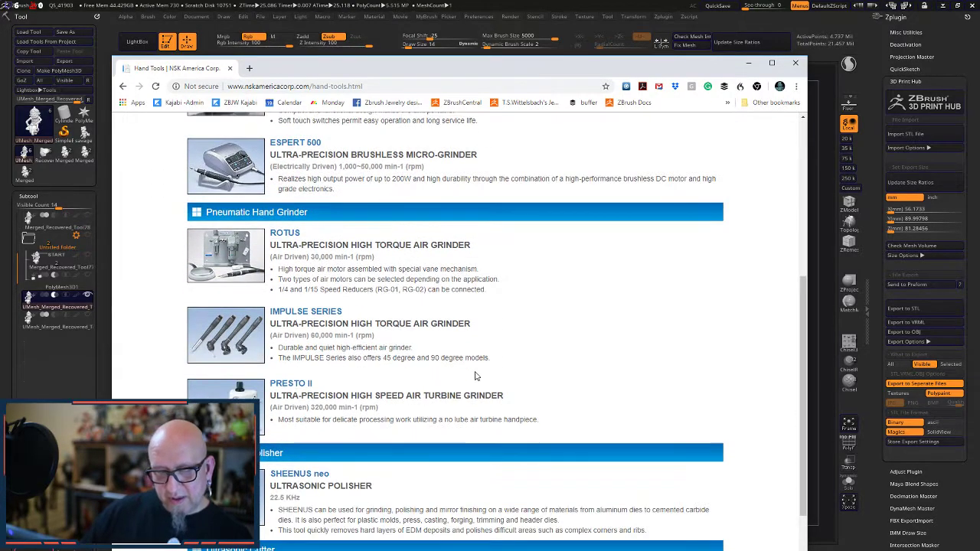
scroll(475, 376, "down", 2)
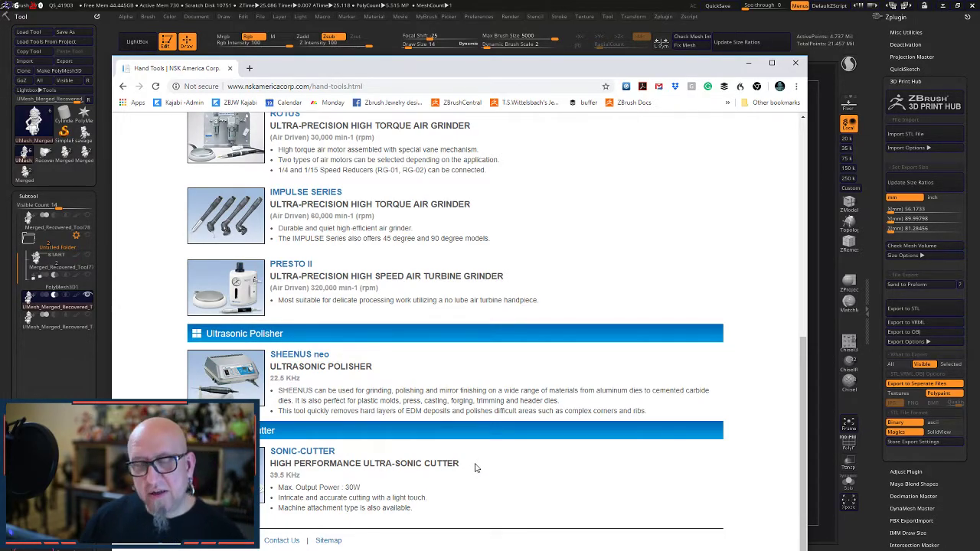
scroll(475, 468, "up", 1)
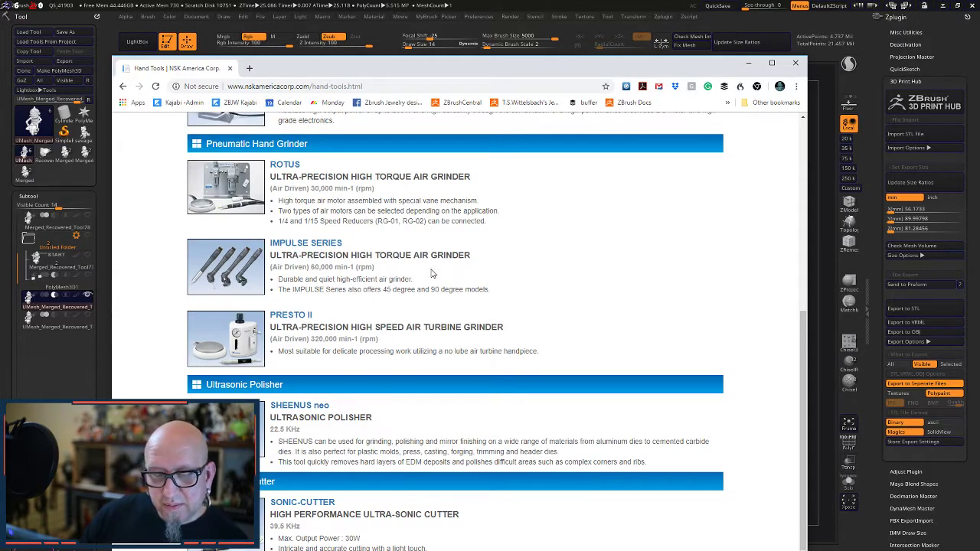
- Open the IMPULSE Series air grinder page, review its attachments and air line kit, and return to the Hand Tools list
left_click(229, 269)
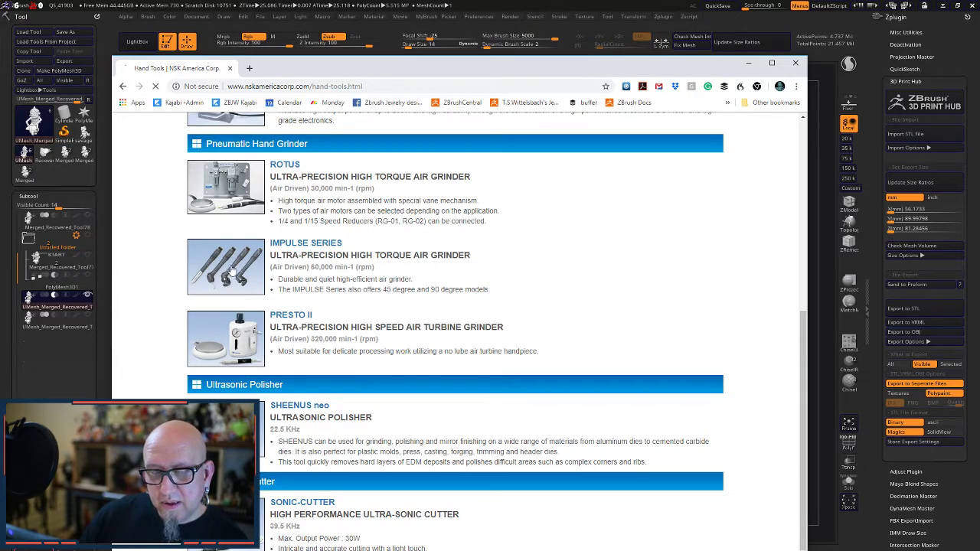
scroll(321, 375, "down", 4)
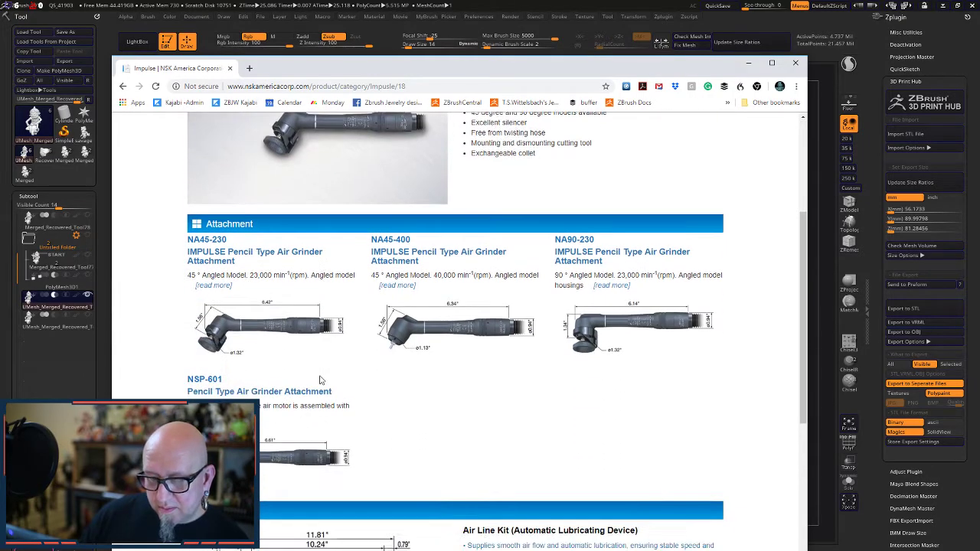
scroll(320, 381, "down", 2)
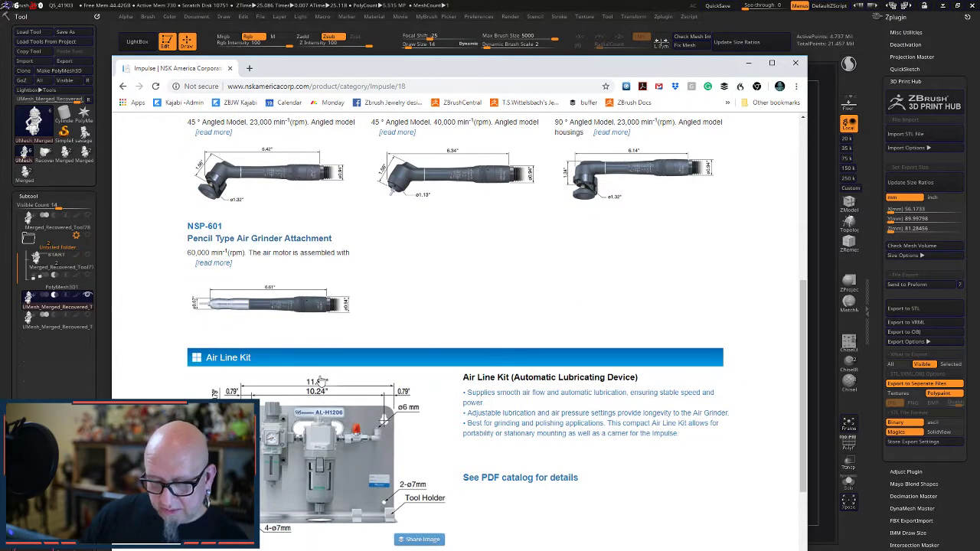
scroll(321, 380, "down", 3)
scroll(322, 383, "up", 5)
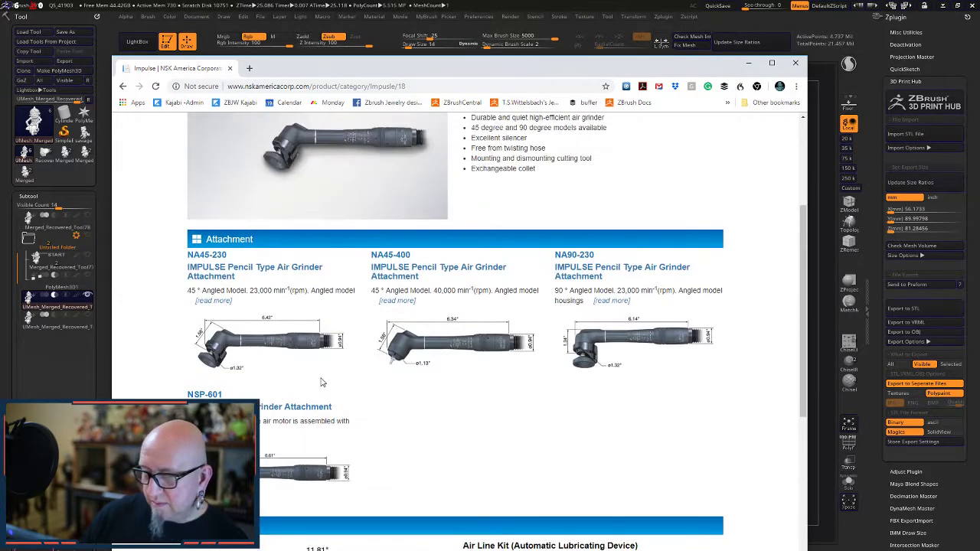
scroll(321, 383, "up", 3)
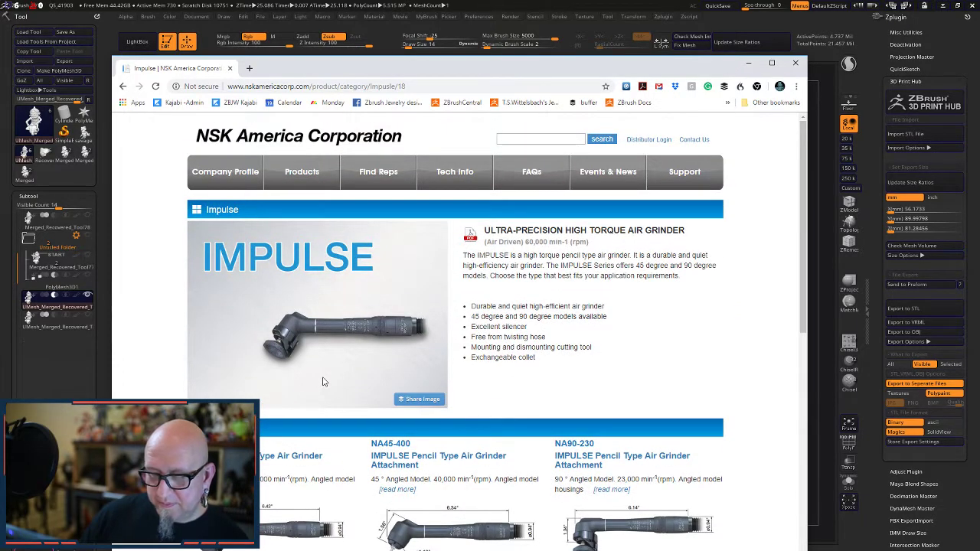
scroll(322, 381, "down", 2)
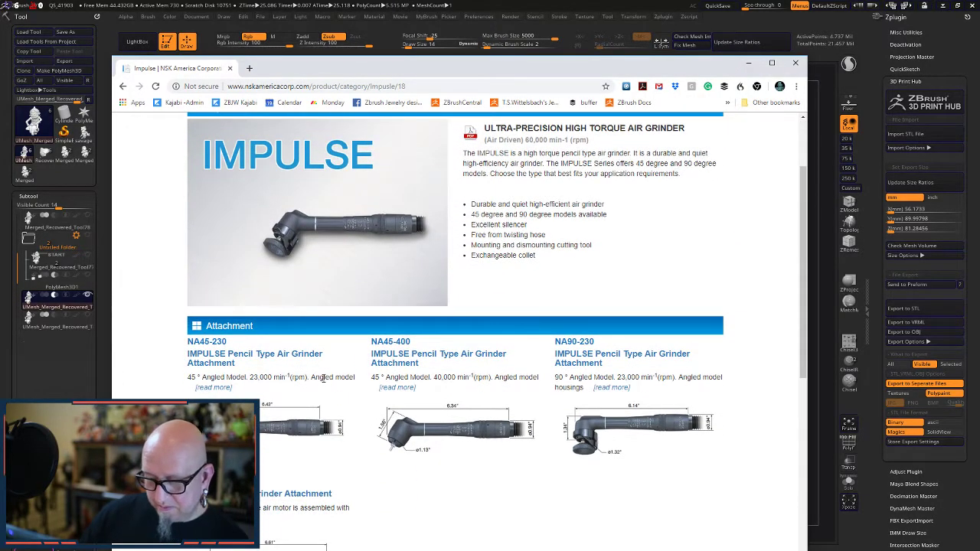
scroll(322, 378, "up", 2)
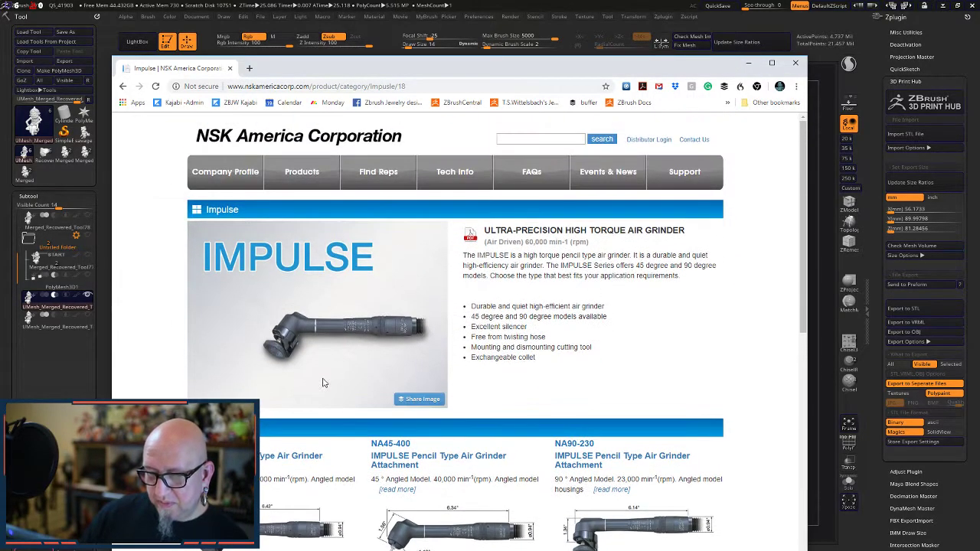
left_click(123, 85)
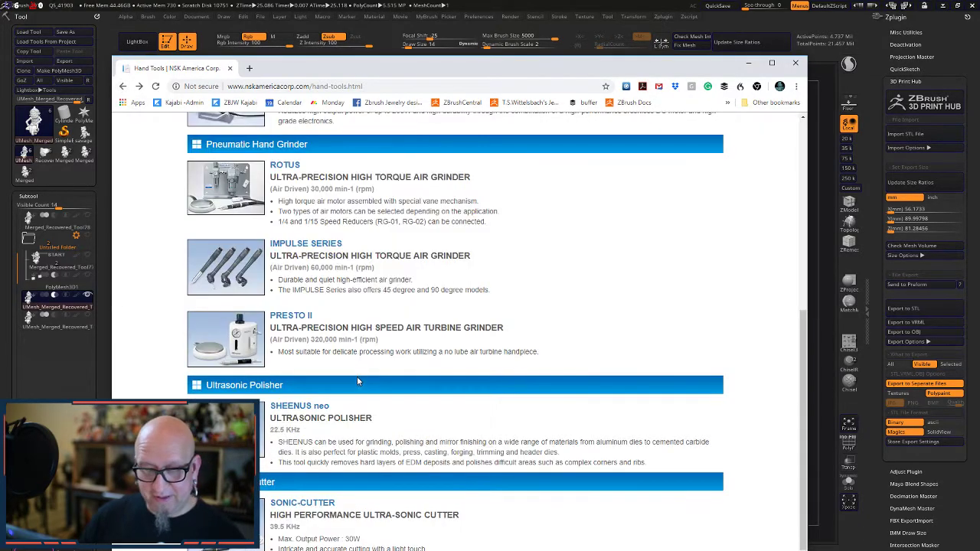
- Open the ESPERT 500 micro-grinder page and review its control unit, motors, attachments, speed reducers and cords
scroll(342, 365, "up", 3)
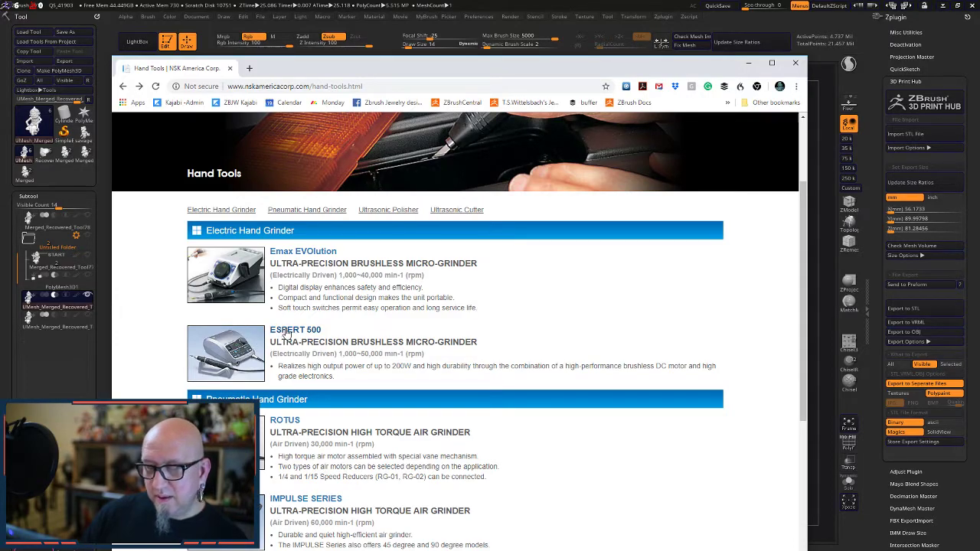
left_click(254, 354)
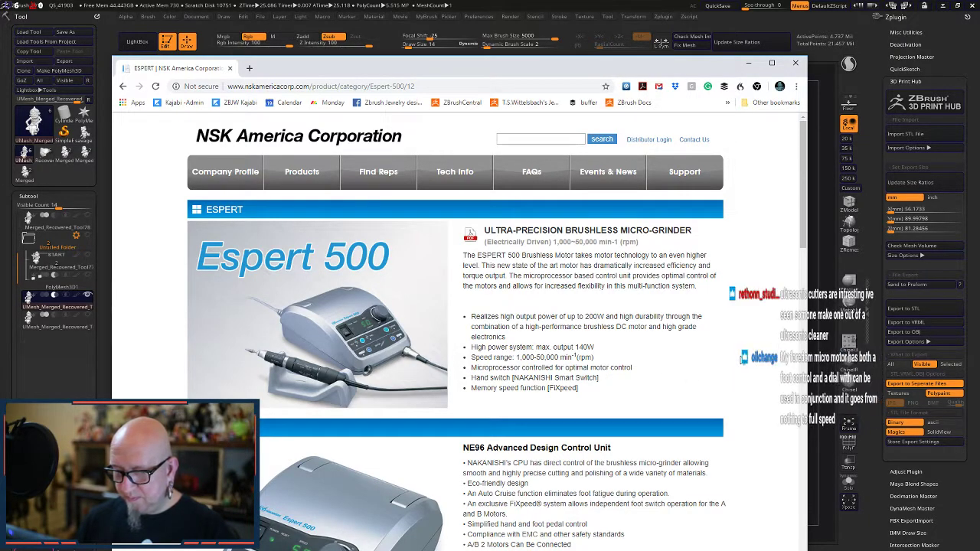
scroll(741, 359, "down", 3)
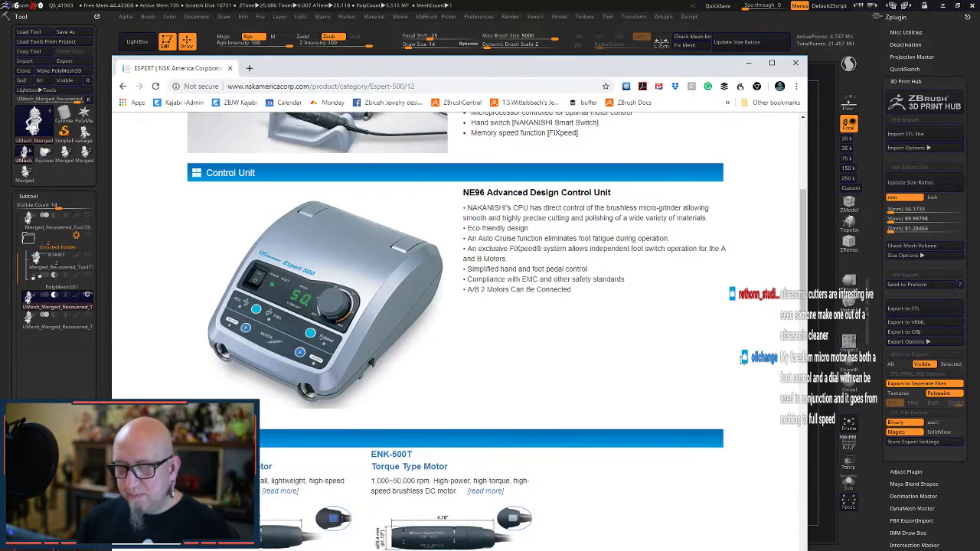
scroll(742, 359, "down", 3)
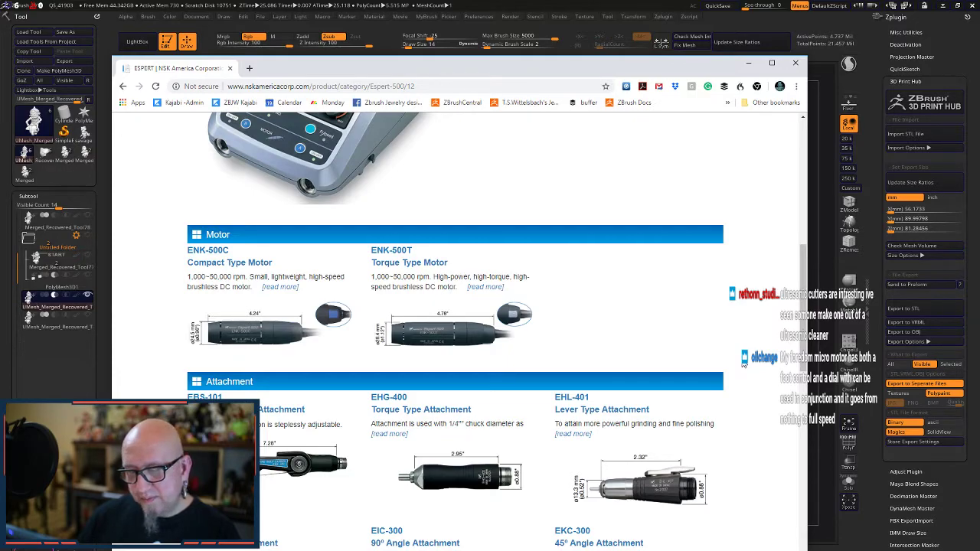
scroll(742, 365, "down", 1)
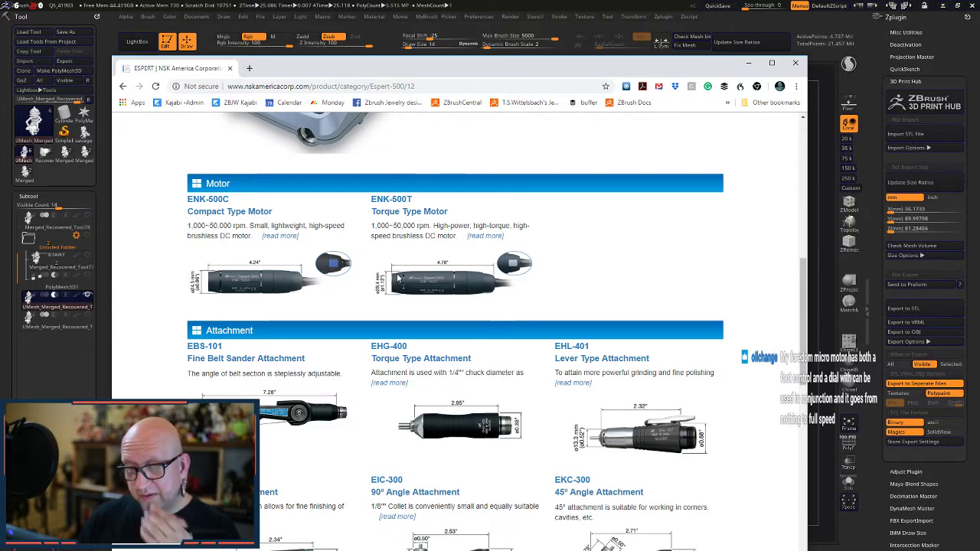
scroll(398, 279, "down", 3)
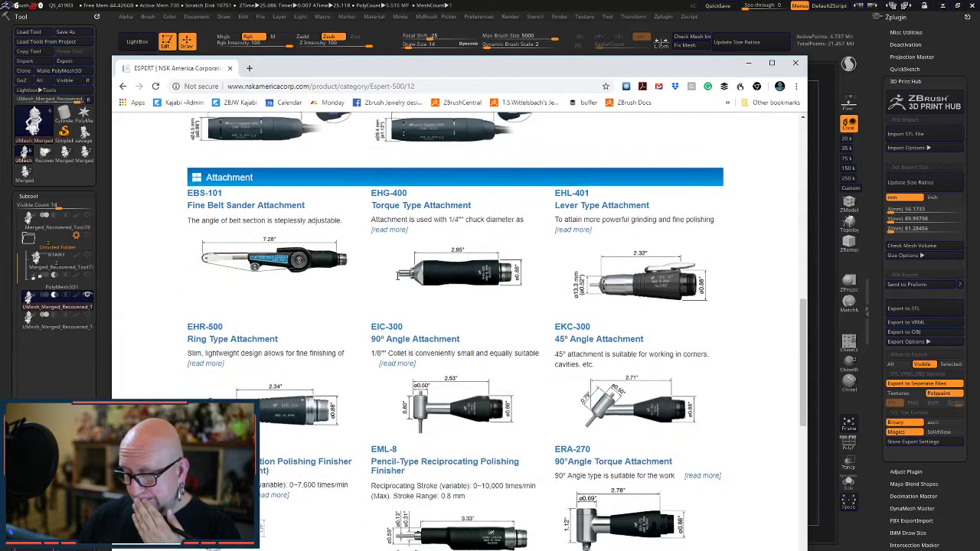
scroll(388, 419, "down", 7)
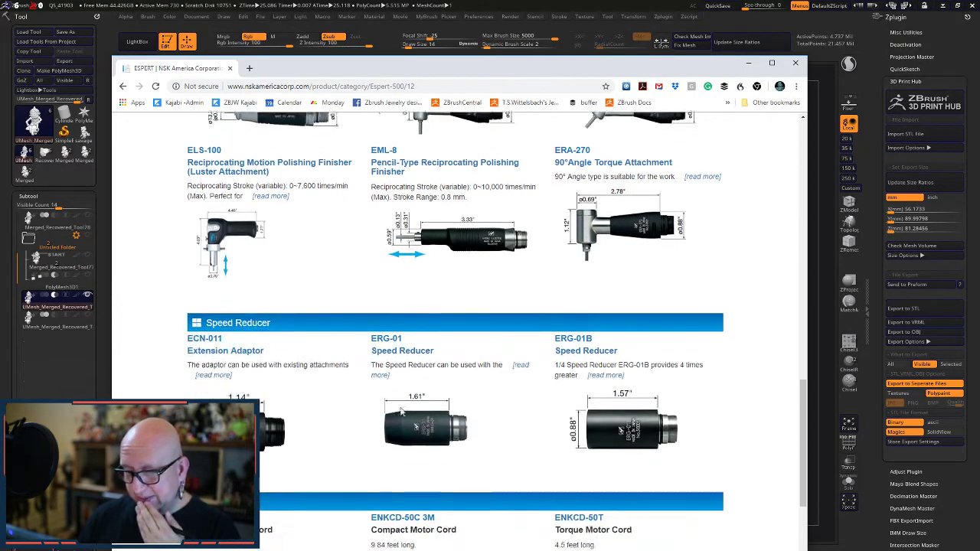
scroll(386, 418, "down", 4)
scroll(364, 417, "up", 15)
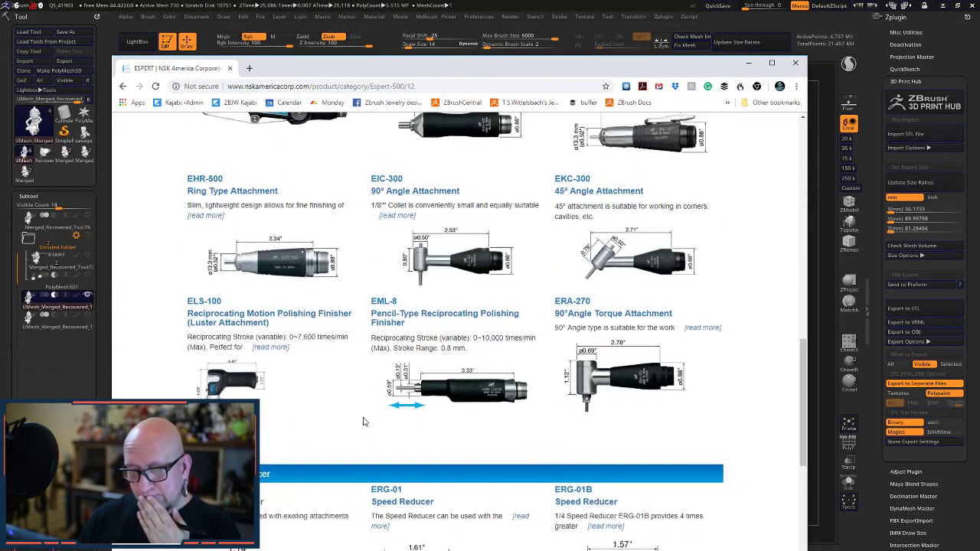
scroll(363, 417, "up", 6)
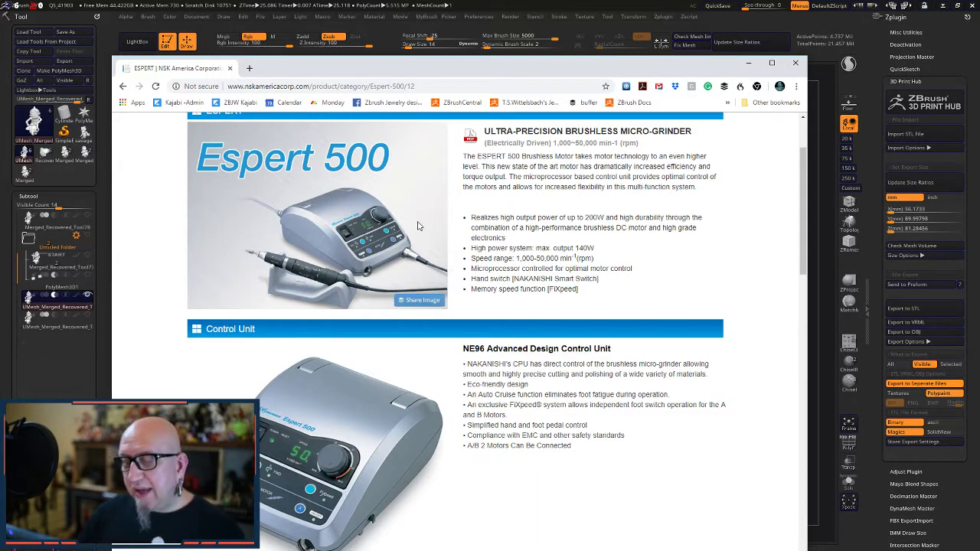
scroll(420, 216, "up", 2)
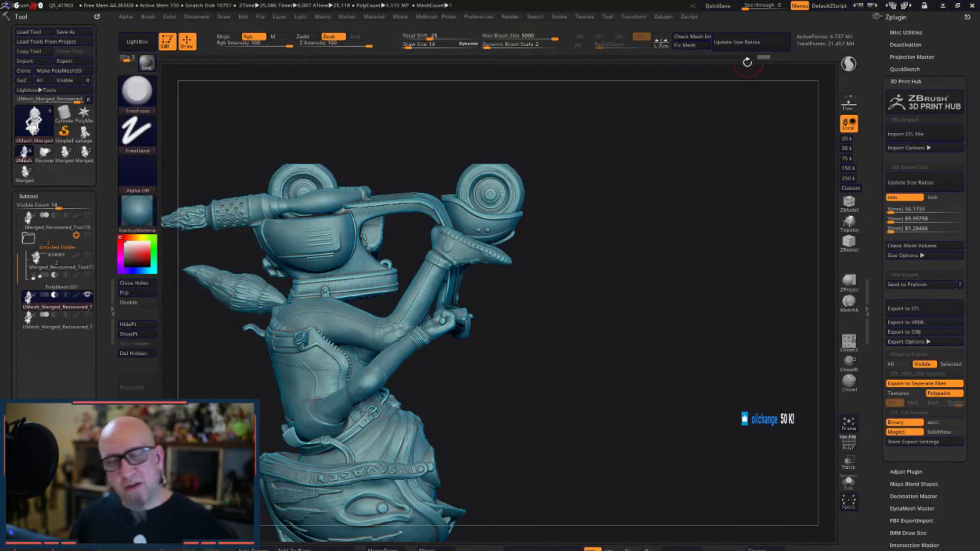
- Minimize the browser and switch from ZBrush to the PreForm BETA window
left_click(748, 63)
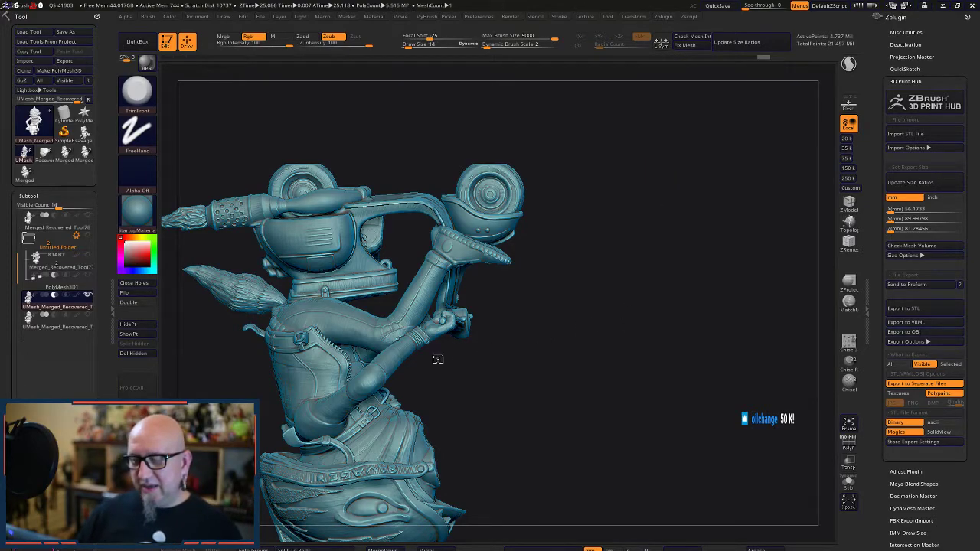
left_click_drag(460, 352, 299, 406)
key("super")
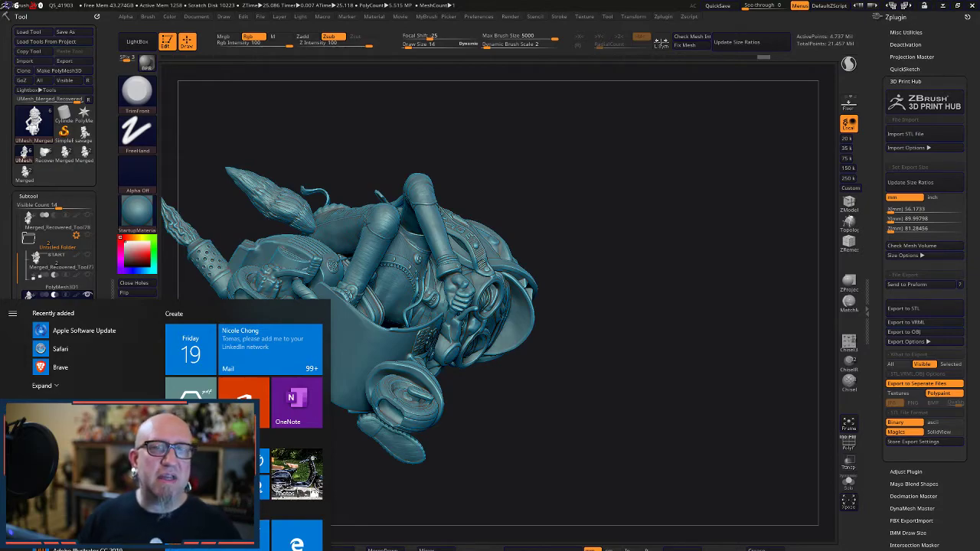
mouse_move(341, 548)
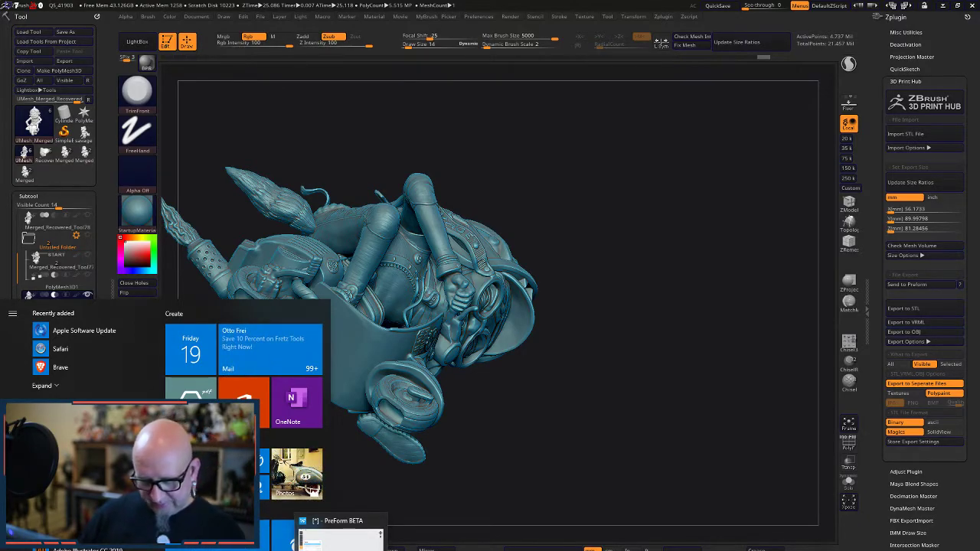
left_click(341, 540)
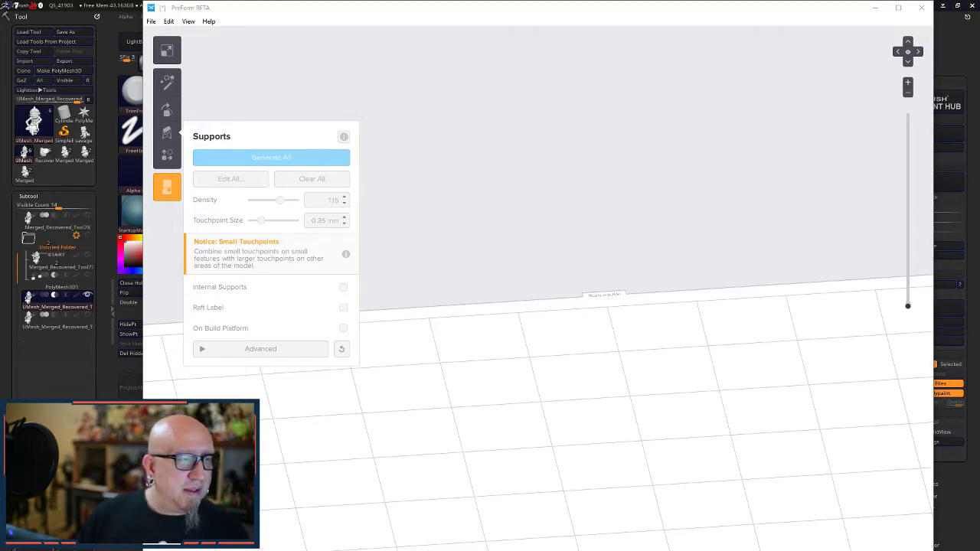
- Close the Targoot_DSC05590.jpg image in the browser and return to the ESPERT 500 description
left_click(264, 54)
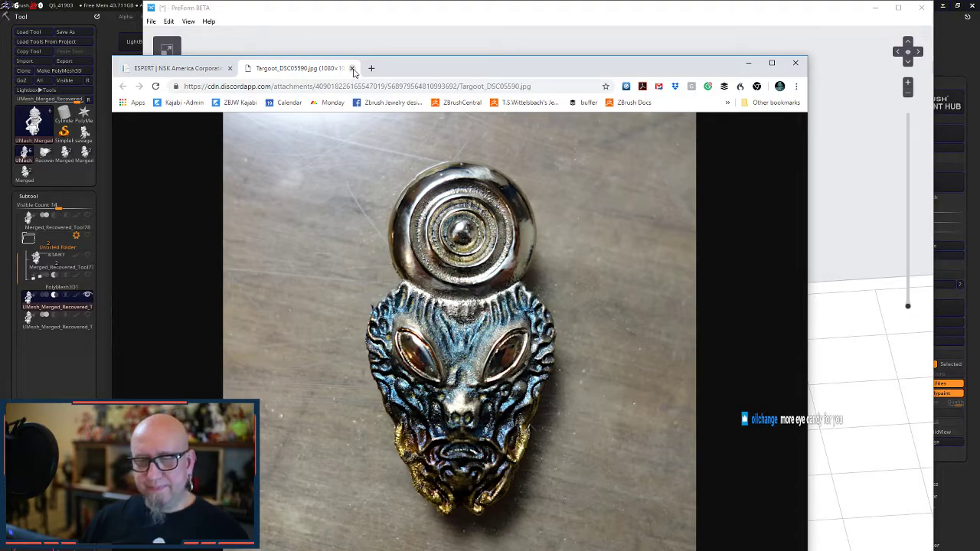
left_click(352, 68)
scroll(454, 281, "down", 1)
scroll(454, 281, "down", 2)
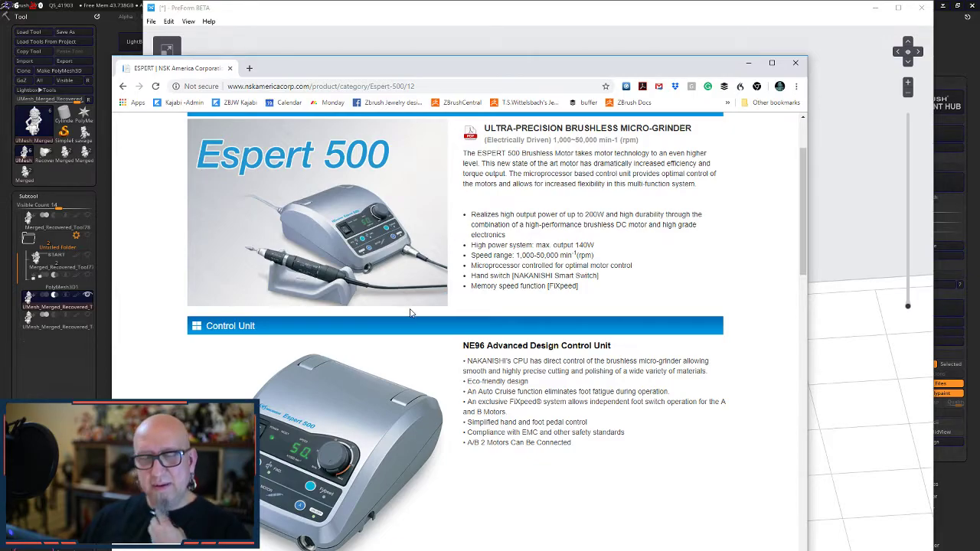
- Search the web for "NSK ESPET 500" in a new browser tab
left_click(248, 71)
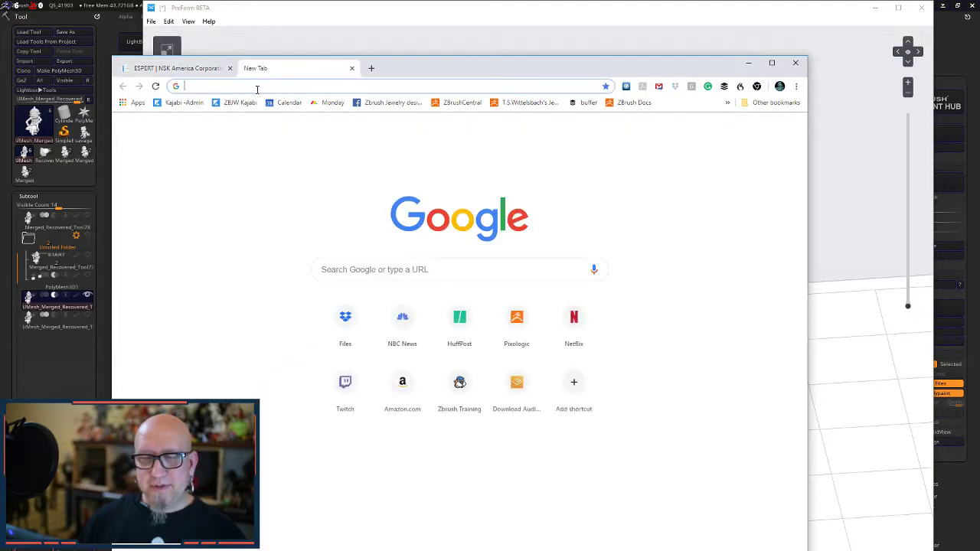
type("N")
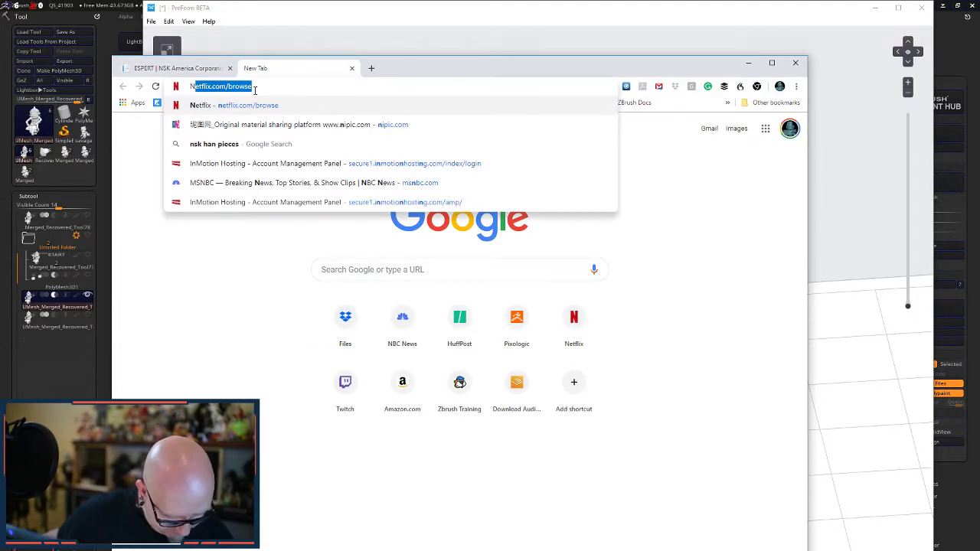
type("SK E")
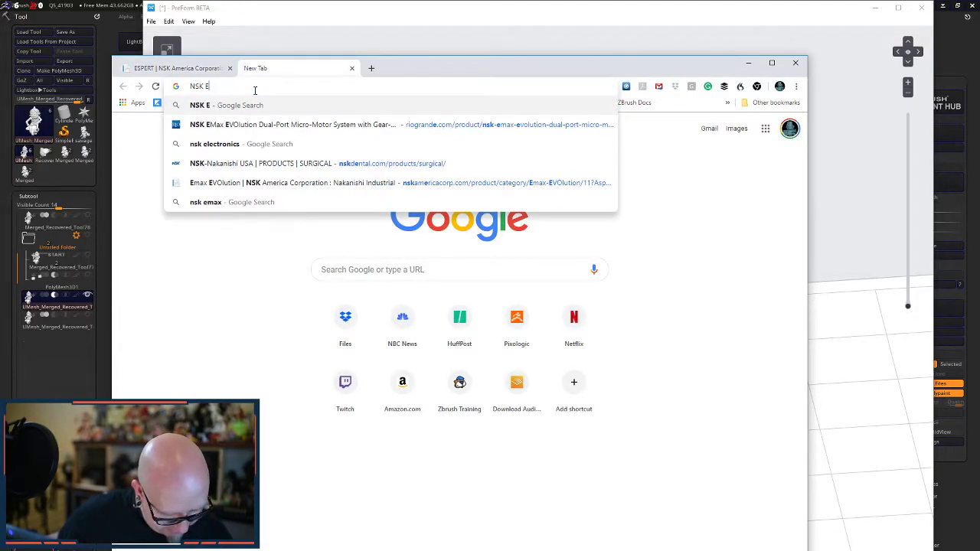
type("SP")
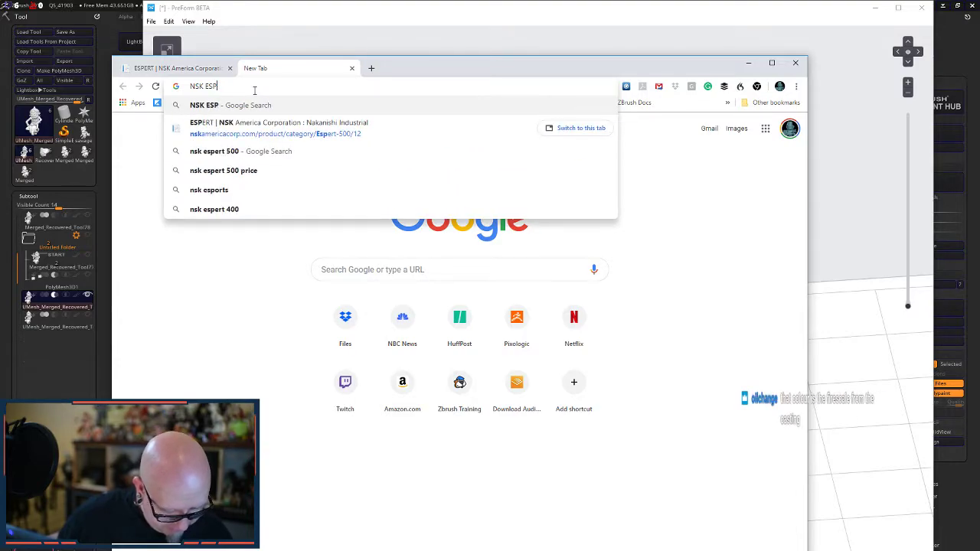
type("ET 500")
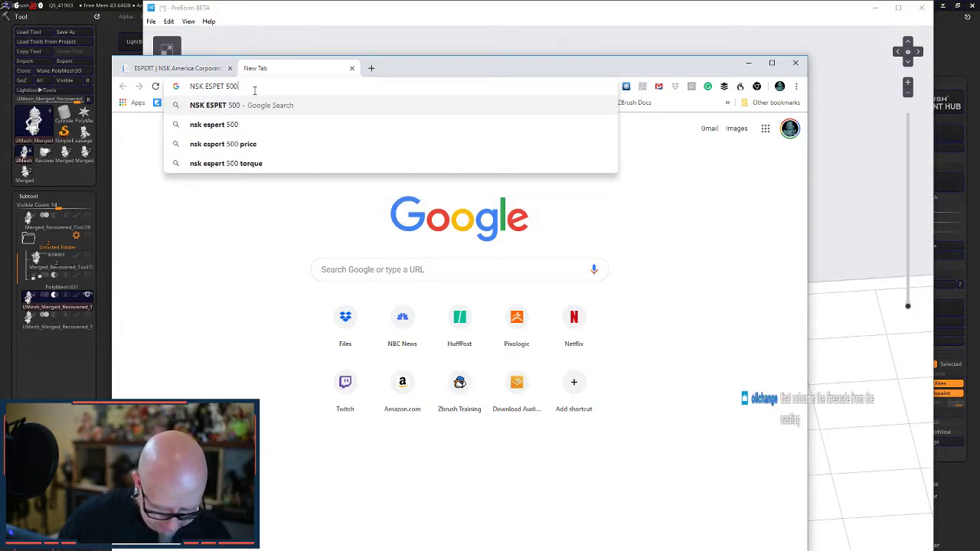
key("Return")
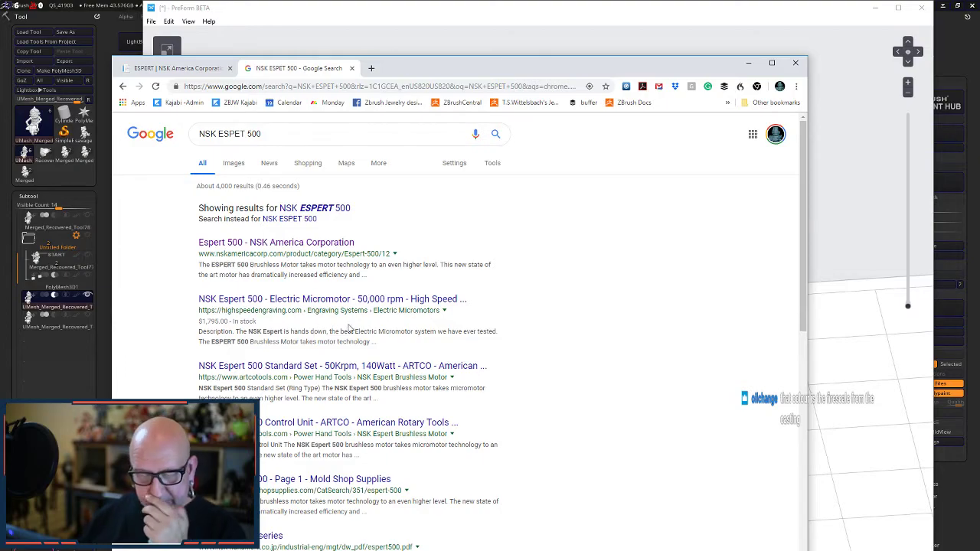
- Open High Speed Engraving's NSK Espert 500 listing, review its price, foot control and reducer sleeve options, and return to the search results
left_click(375, 302)
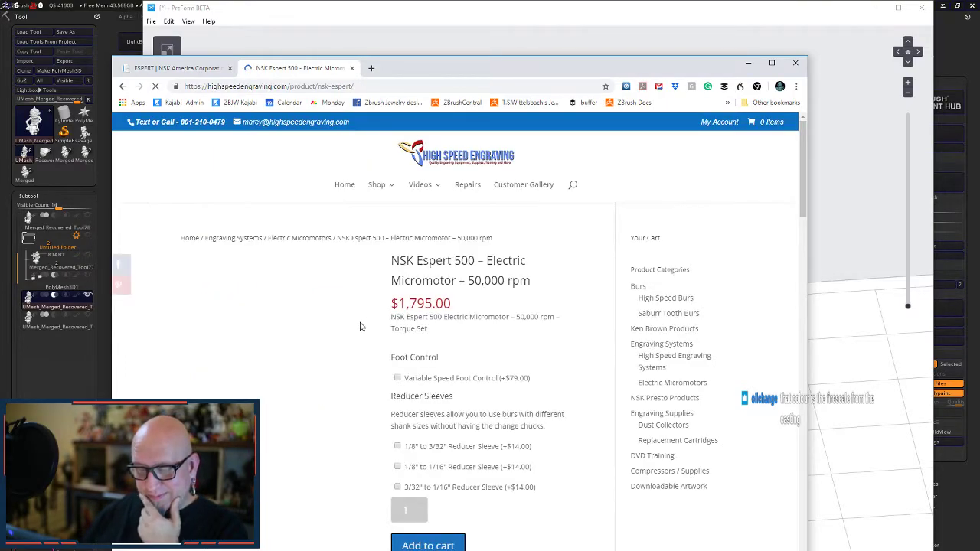
scroll(274, 380, "down", 1)
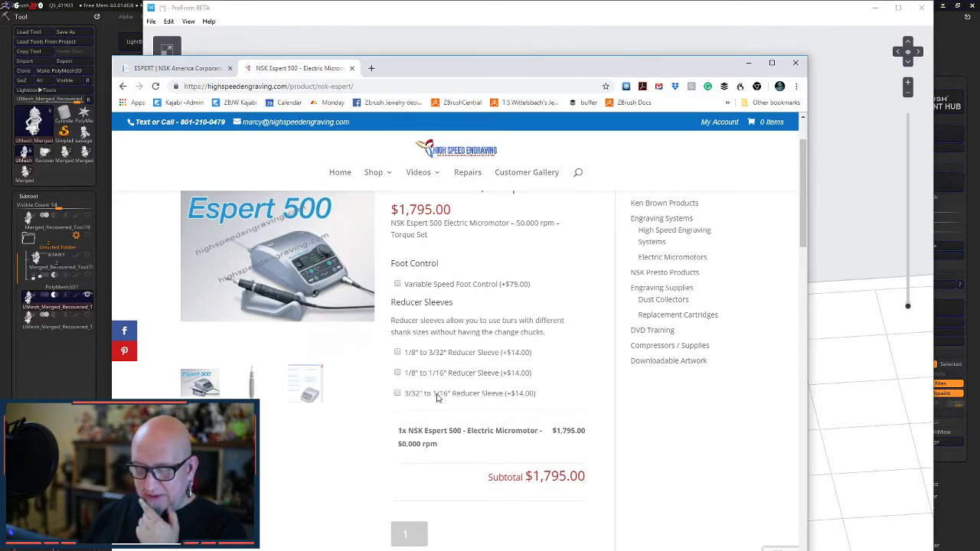
scroll(437, 396, "down", 2)
scroll(275, 400, "up", 4)
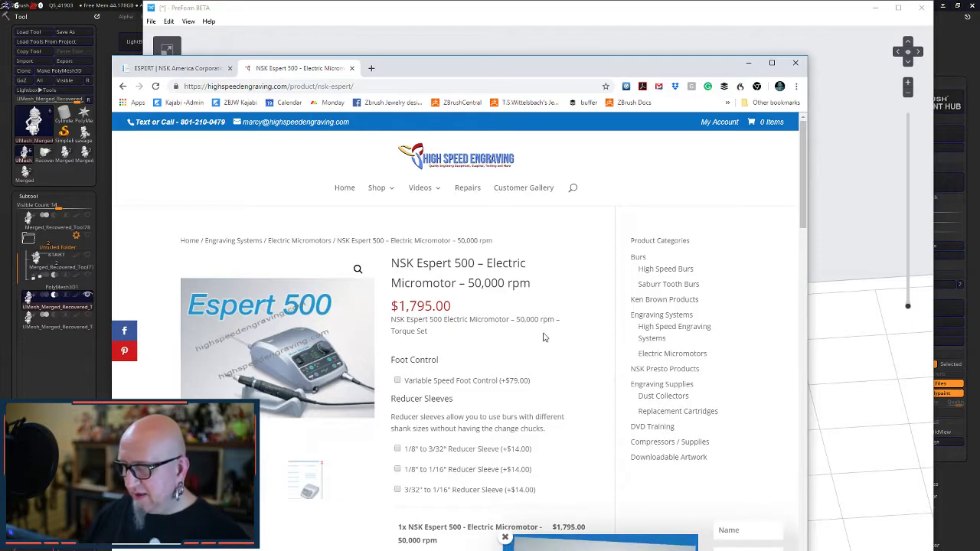
scroll(346, 301, "down", 2)
scroll(348, 291, "up", 2)
left_click(123, 85)
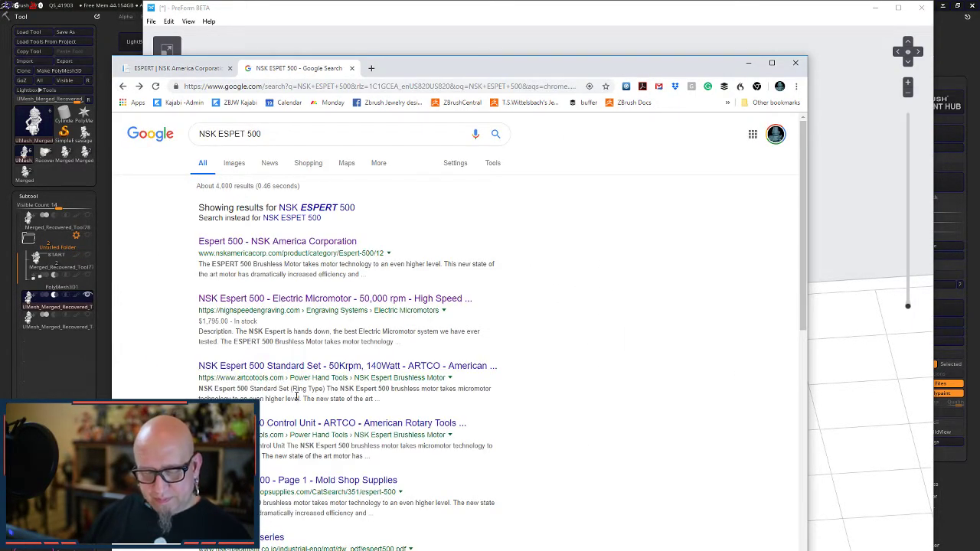
- Review ARTCO's pages for the NSK Espert 500 Standard Set and the Control Unit, returning to the search results after each
left_click(318, 367)
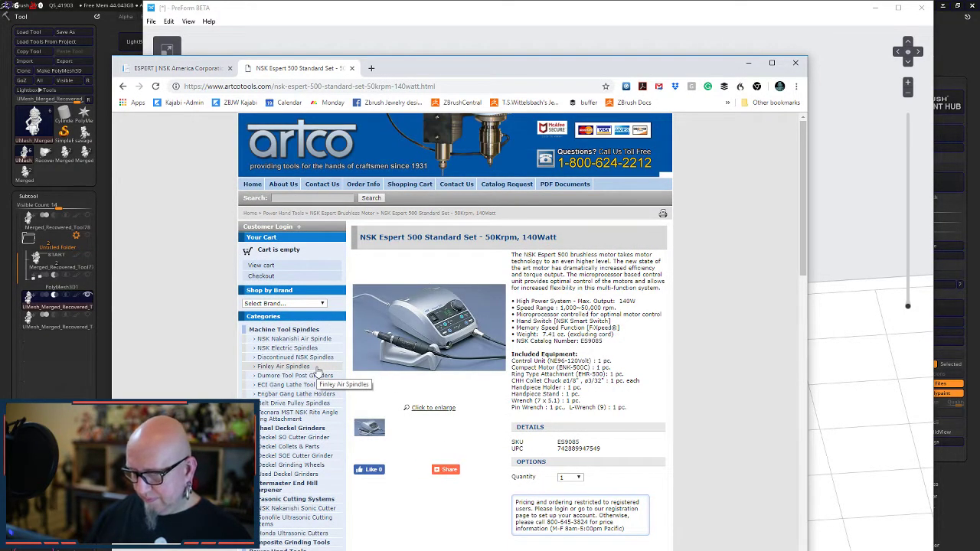
scroll(486, 333, "down", 3)
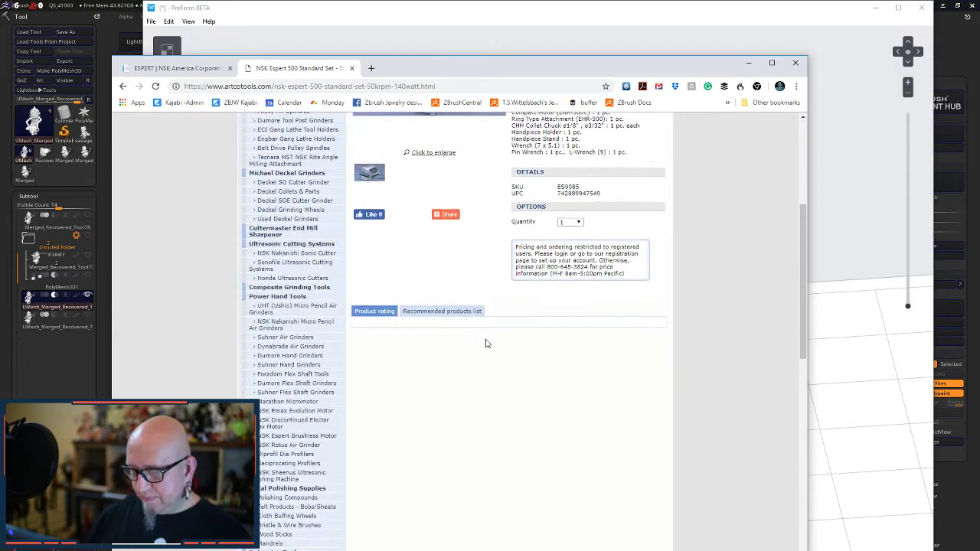
scroll(485, 341, "up", 3)
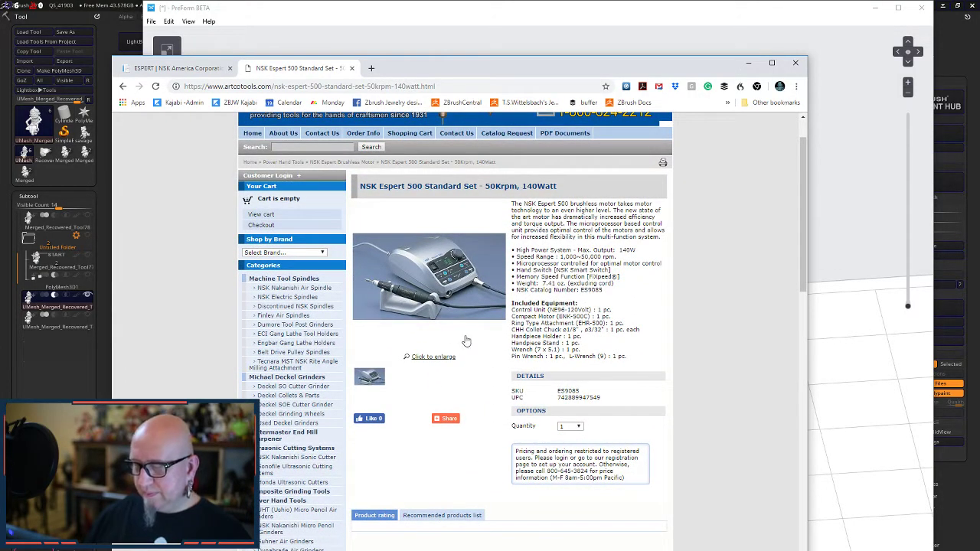
left_click(122, 86)
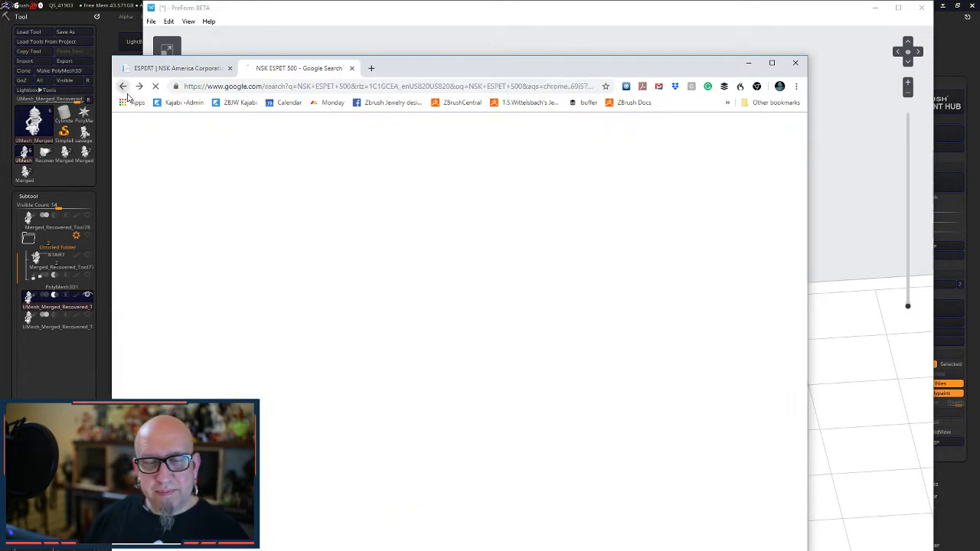
left_click(327, 371)
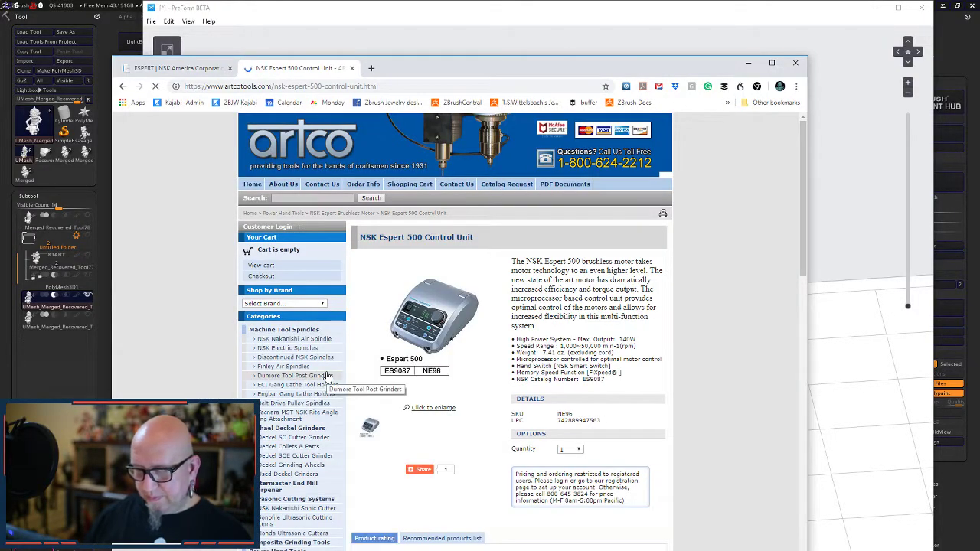
scroll(323, 376, "down", 1)
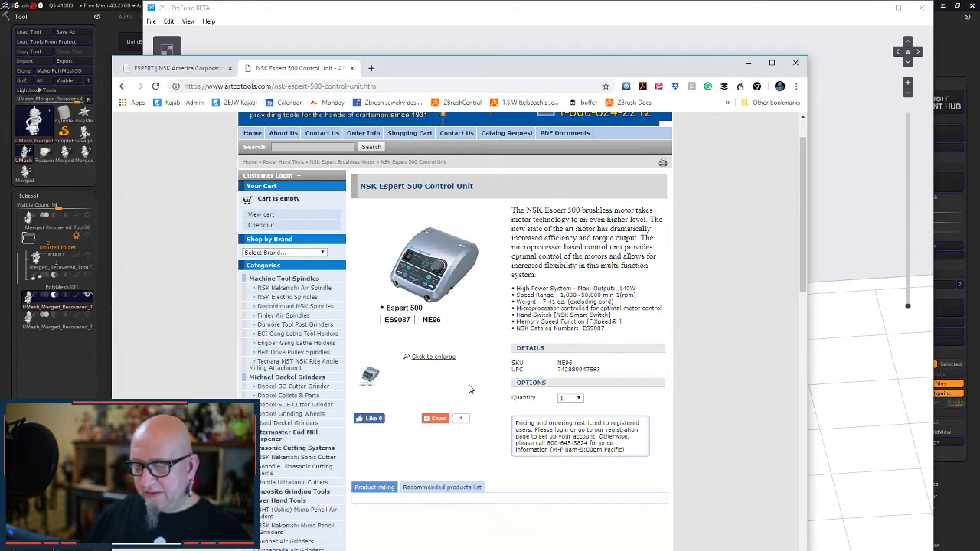
left_click(124, 86)
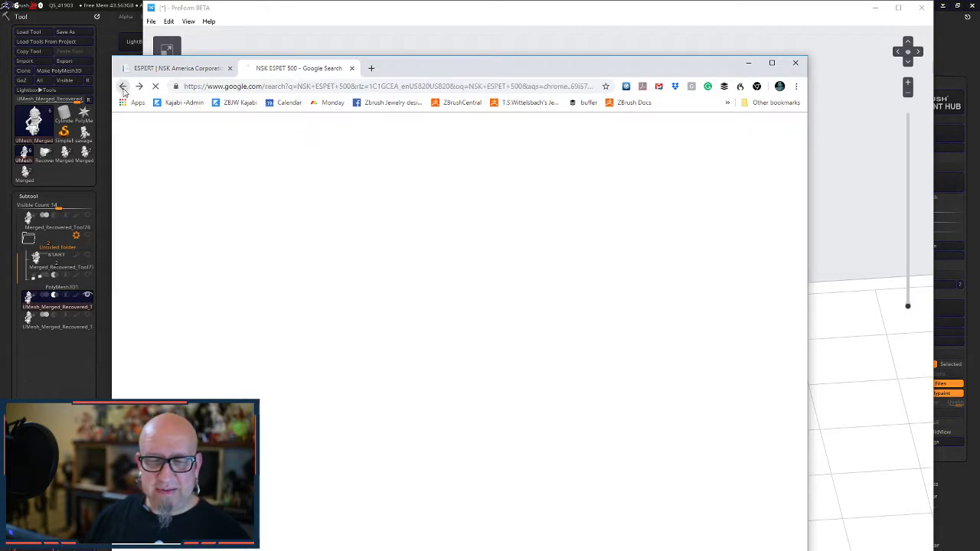
- Open the Mold Shop Supplies Espert 500 page, review its sets and motor listings, and close the search tab
scroll(330, 360, "down", 3)
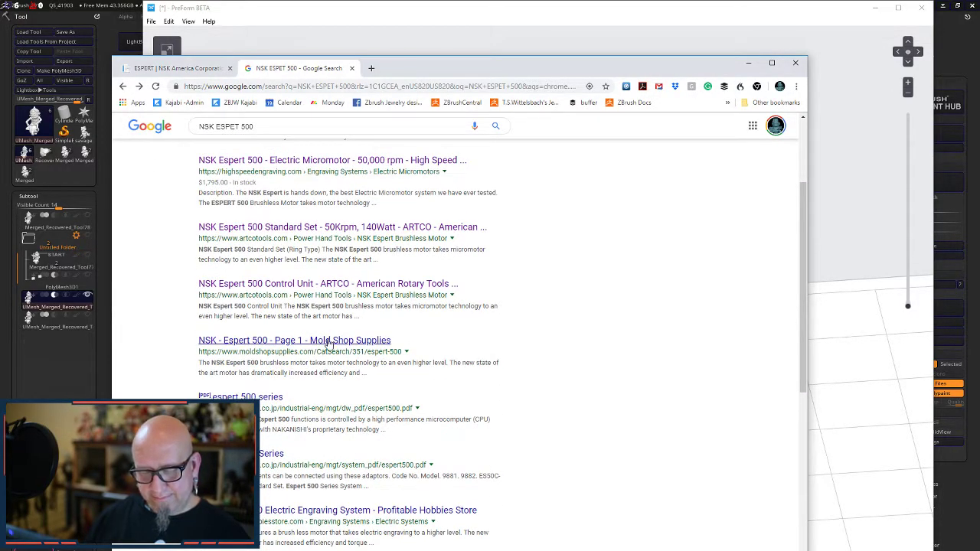
left_click(327, 341)
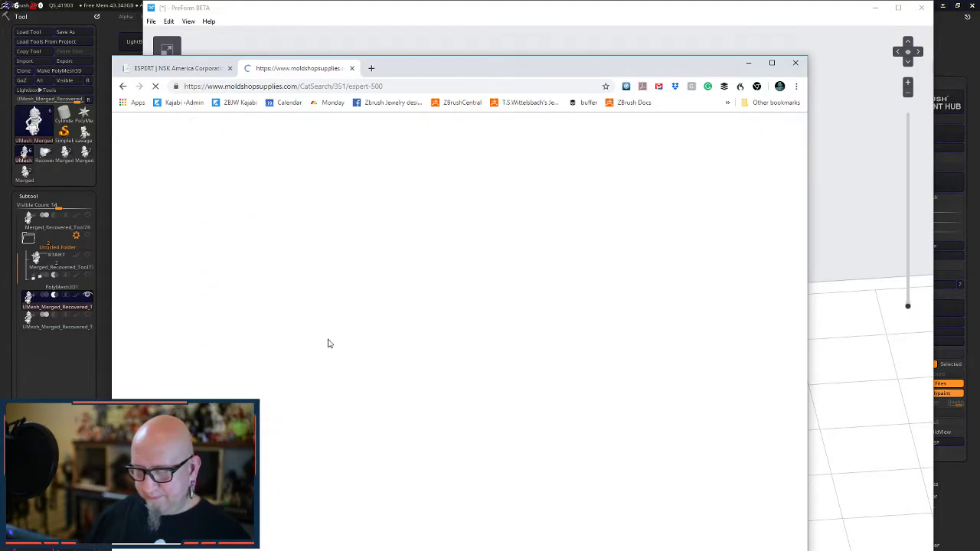
scroll(327, 342, "down", 5)
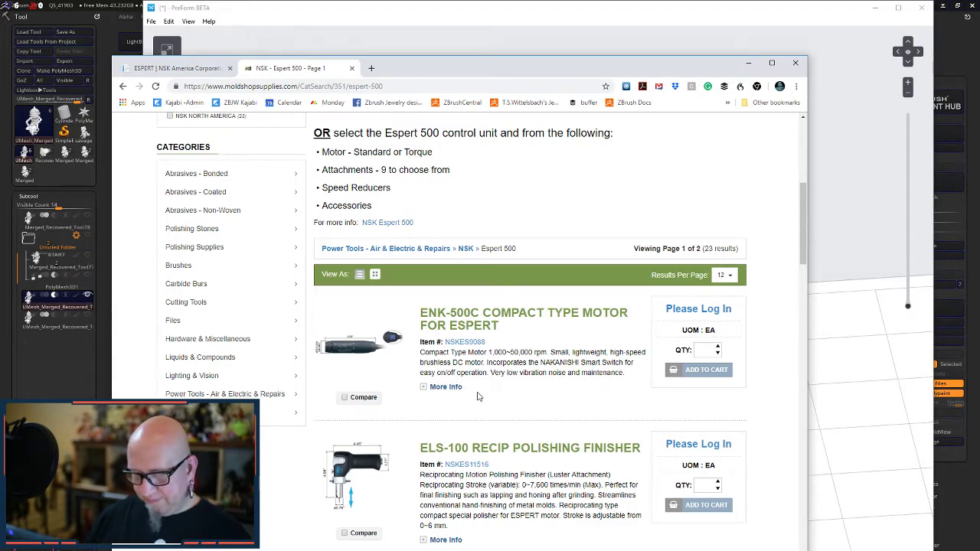
scroll(477, 395, "down", 1)
scroll(478, 392, "up", 4)
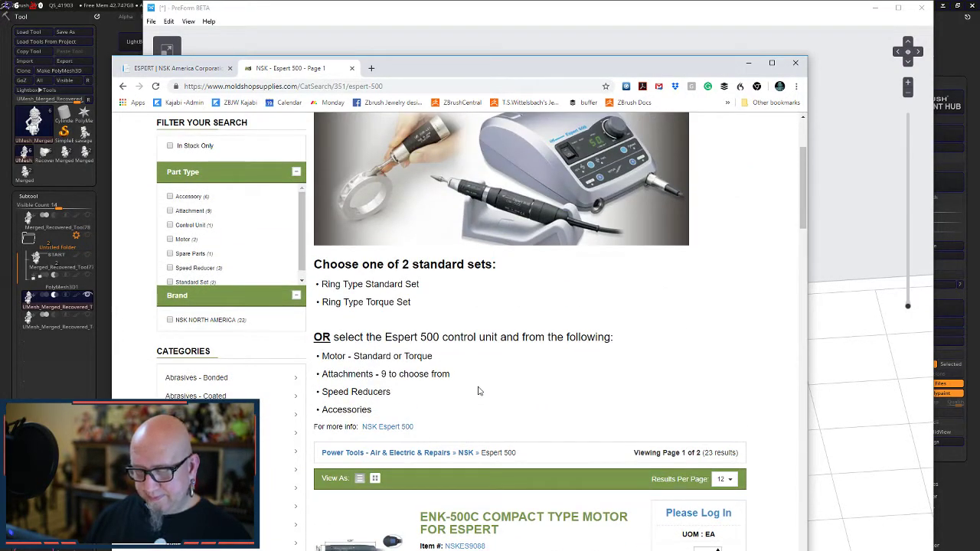
left_click(351, 68)
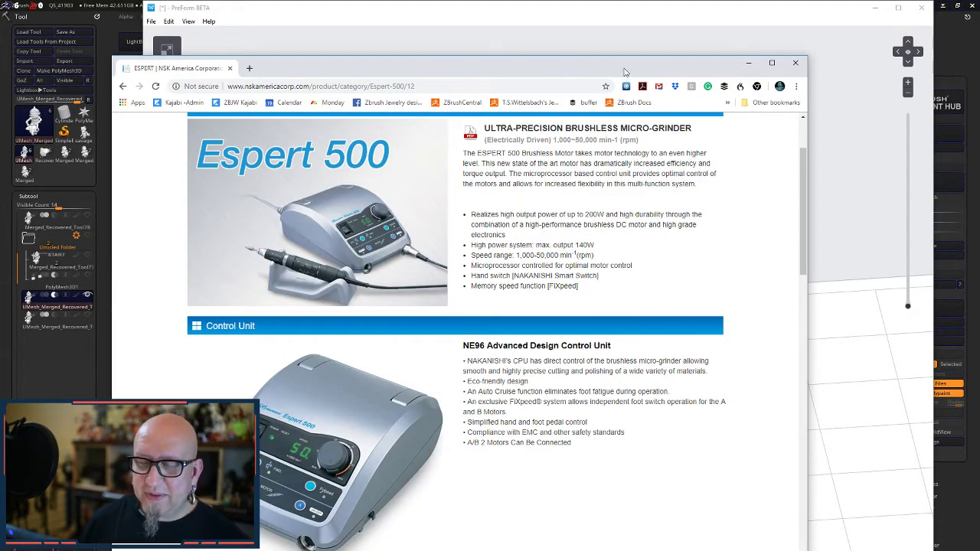
- Minimize the browser to return to PreForm, check the scooter rider from several sides, and generate supports for the selected model
left_click(747, 63)
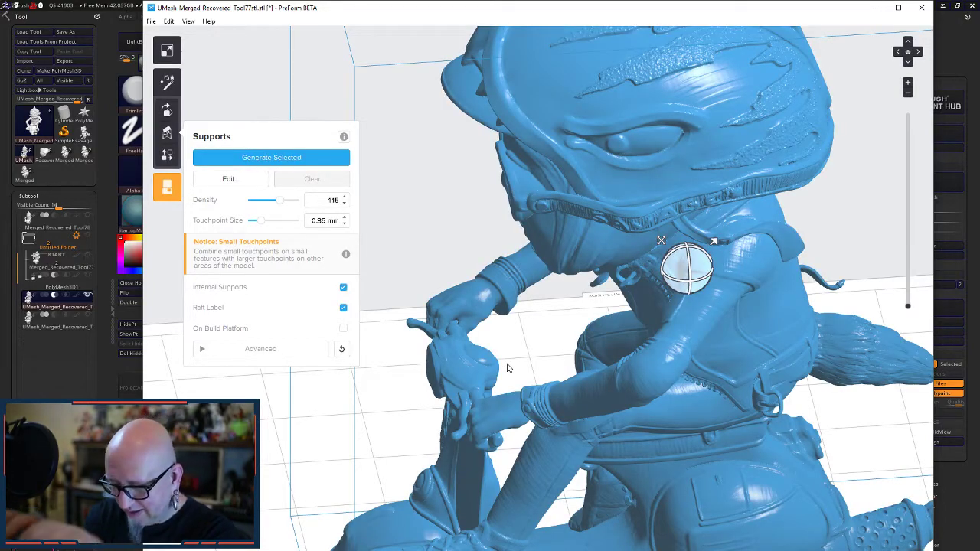
right_click_drag(516, 322, 737, 305)
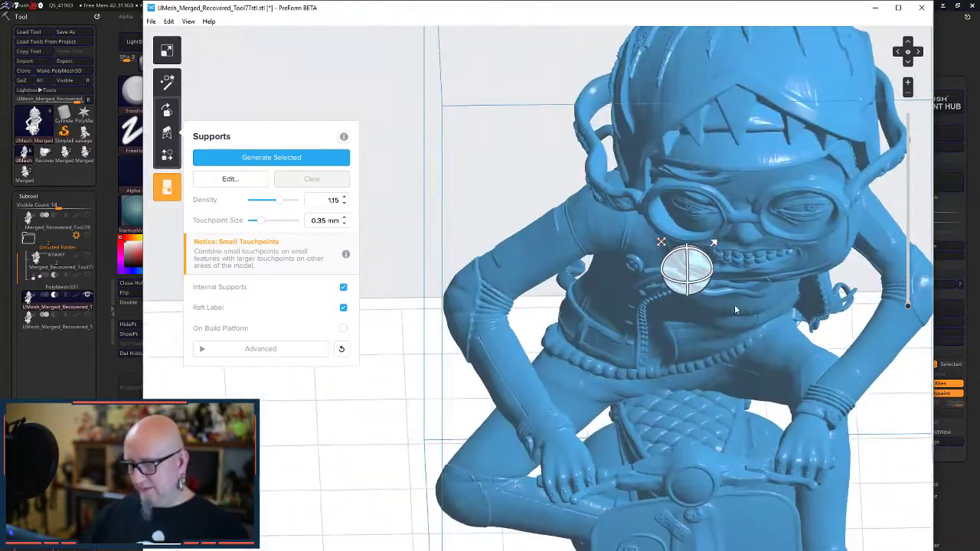
scroll(737, 304, "down", 6)
right_click_drag(733, 465, 744, 373)
scroll(744, 372, "up", 5)
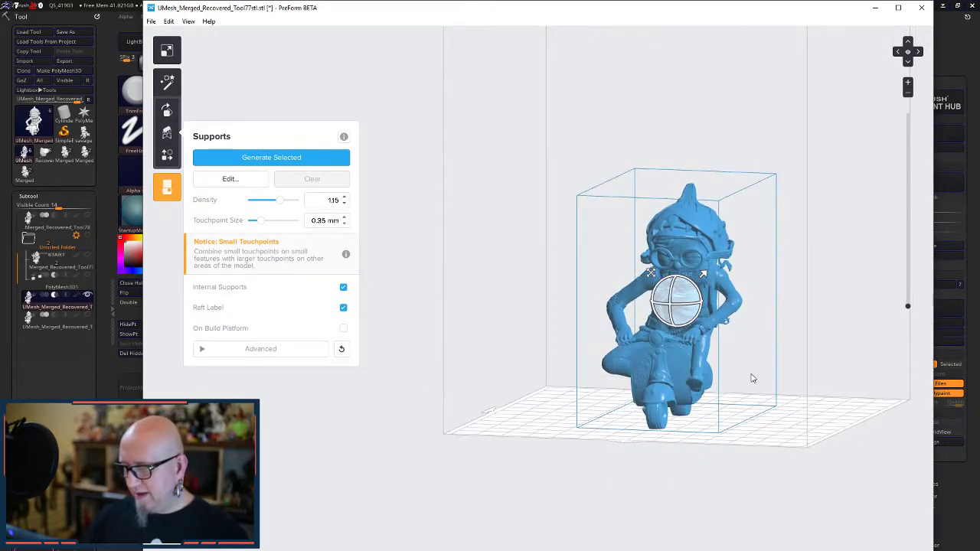
right_click_drag(737, 332, 726, 310)
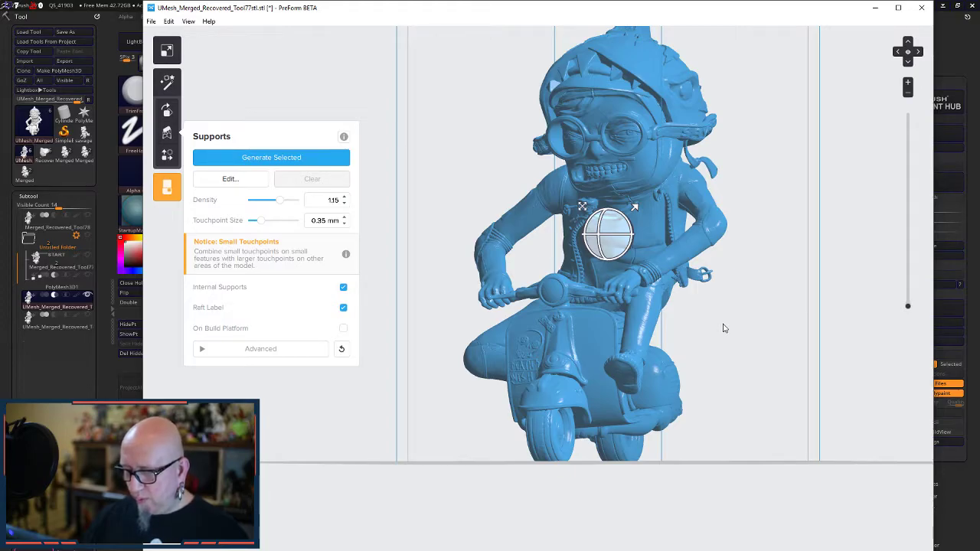
right_click_drag(722, 332, 605, 319)
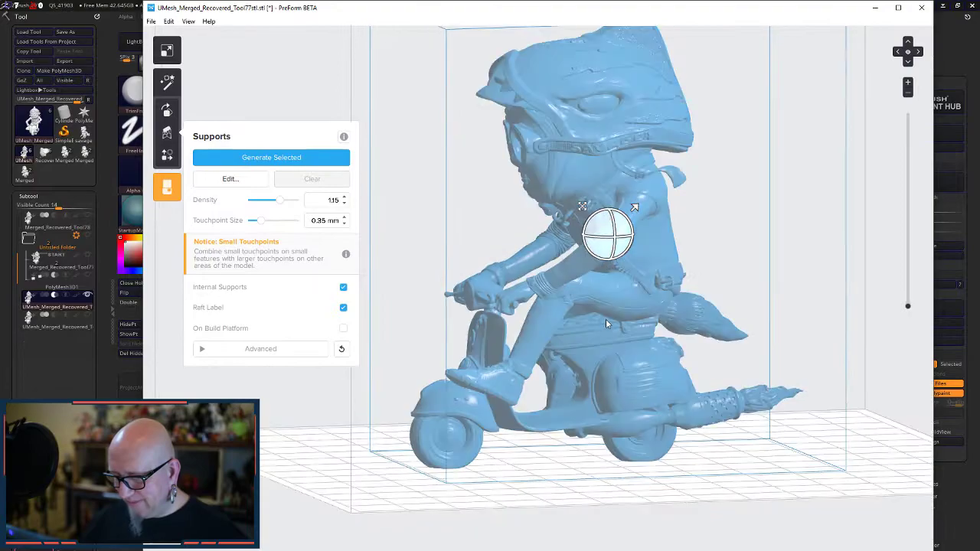
right_click_drag(411, 174, 529, 181)
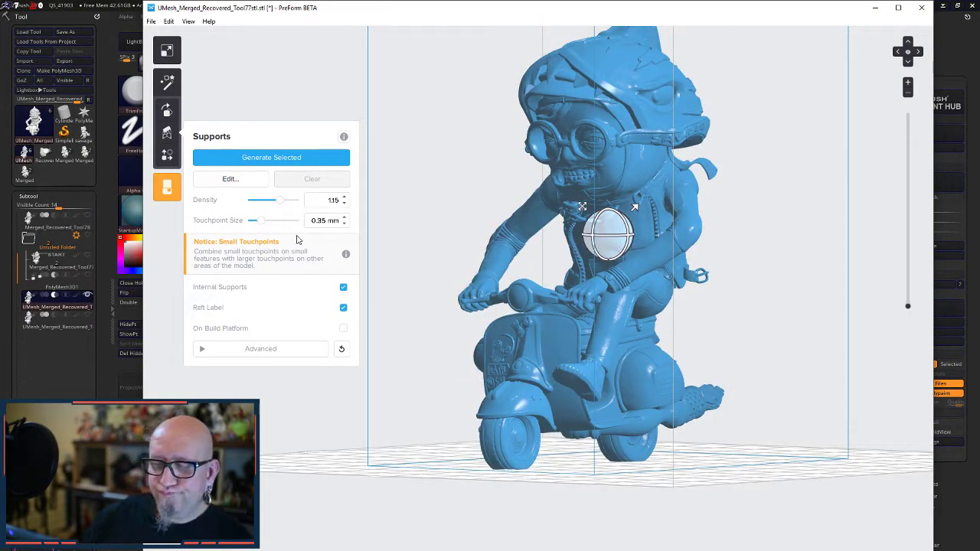
left_click(299, 158)
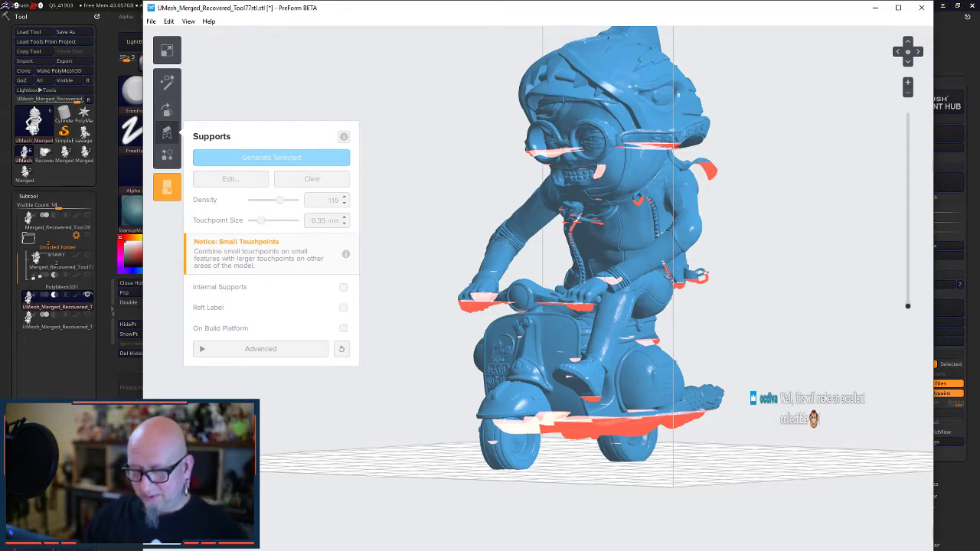
- Switch back to the browser and search the web for "TEN HUNDRED ART" in the current tab
key("super")
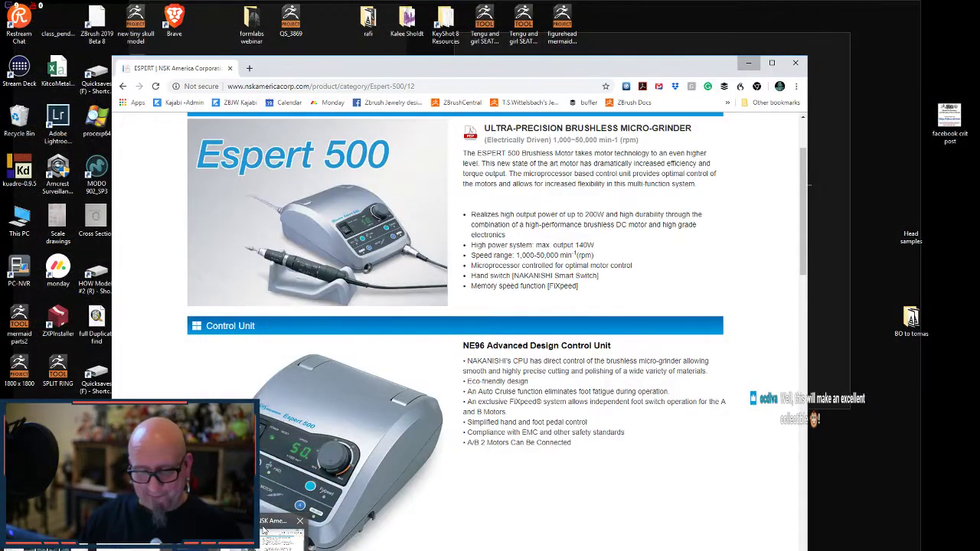
left_click(276, 536)
left_click(430, 85)
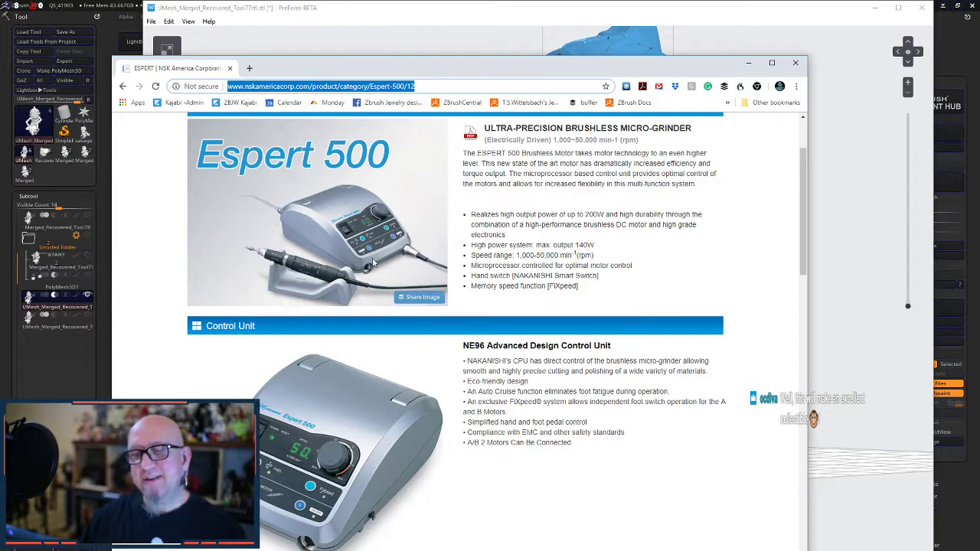
type("T")
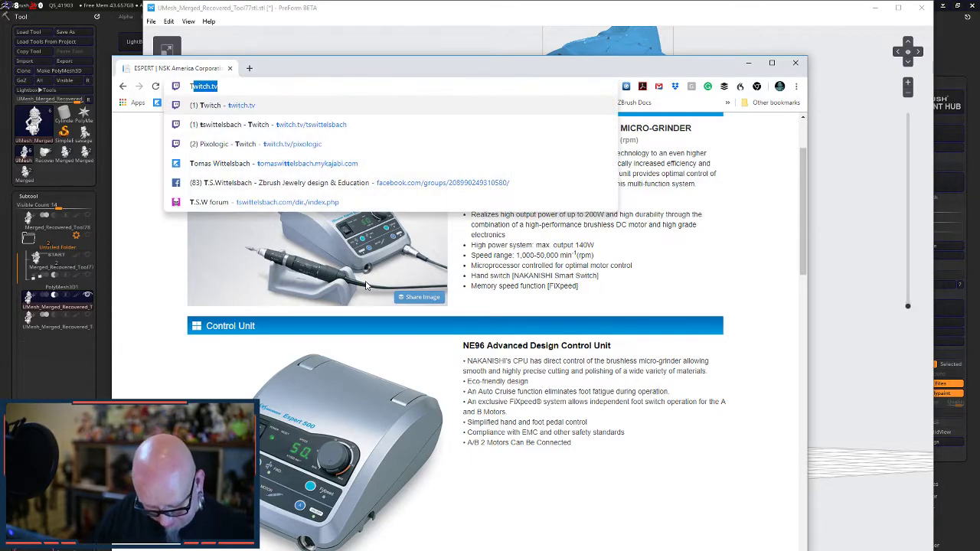
type("EN HUND")
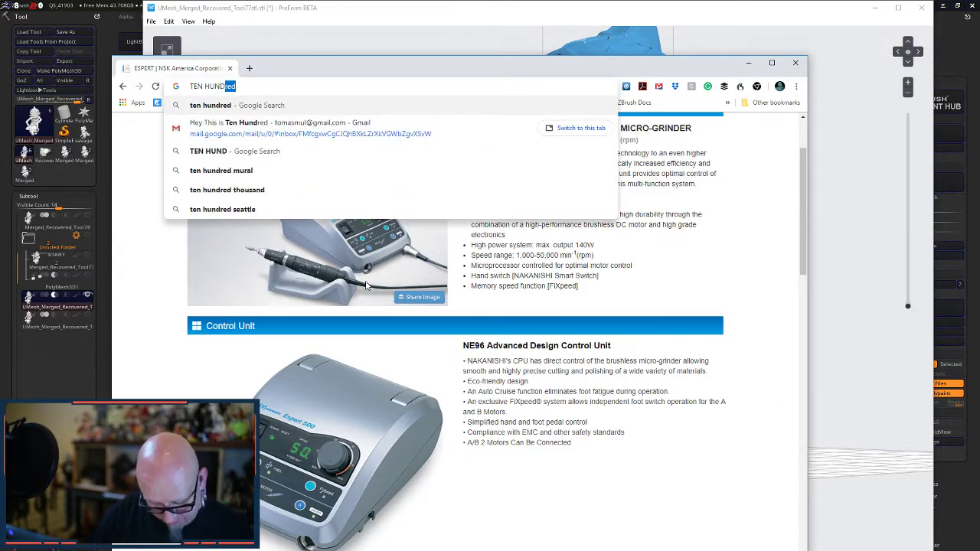
type("RED ART")
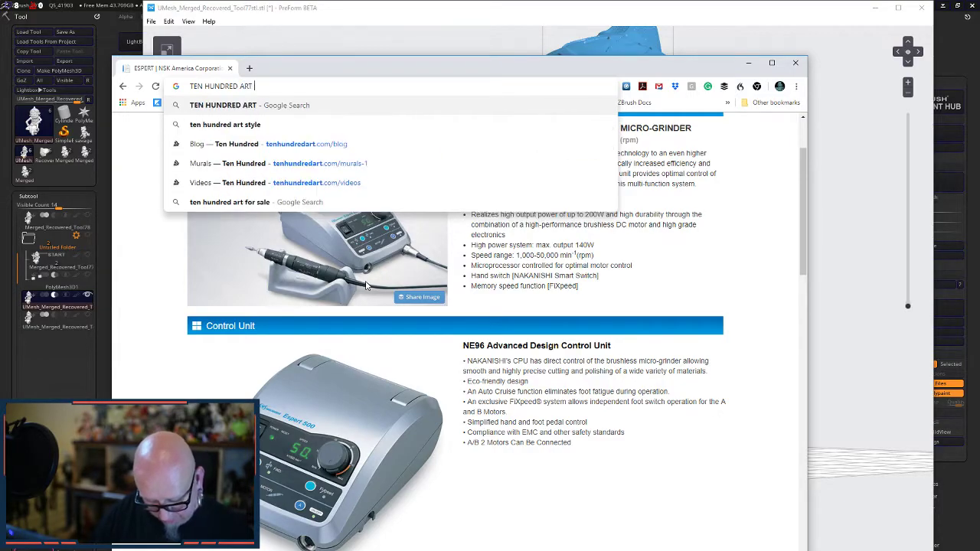
key("Return")
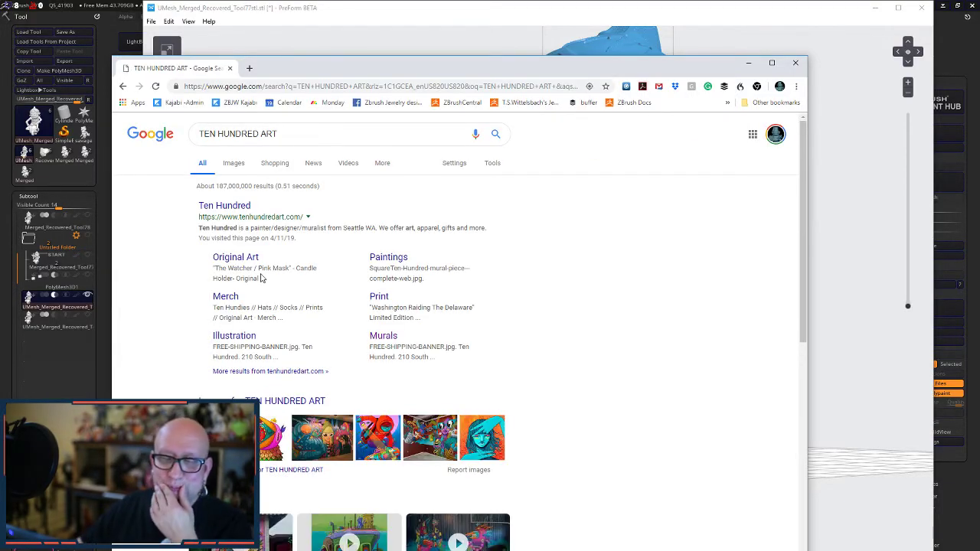
- Show the image results for TEN HUNDRED ART in a maximized browser window and browse through the artwork
left_click(235, 165)
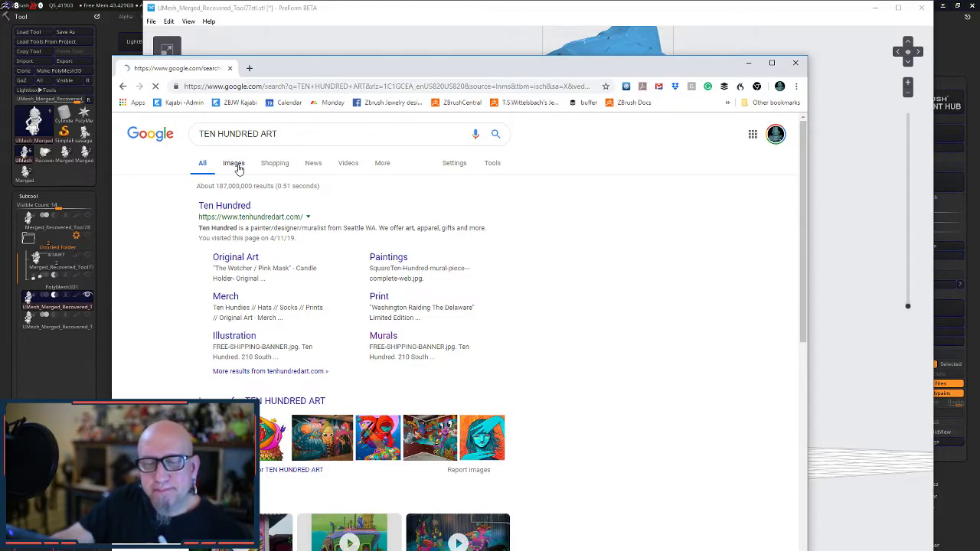
double_click(550, 63)
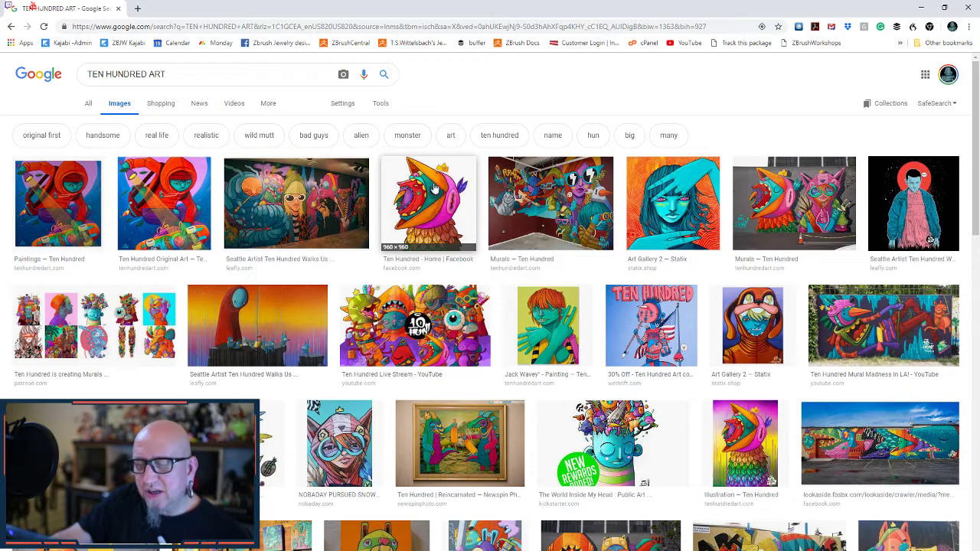
scroll(414, 215, "down", 1)
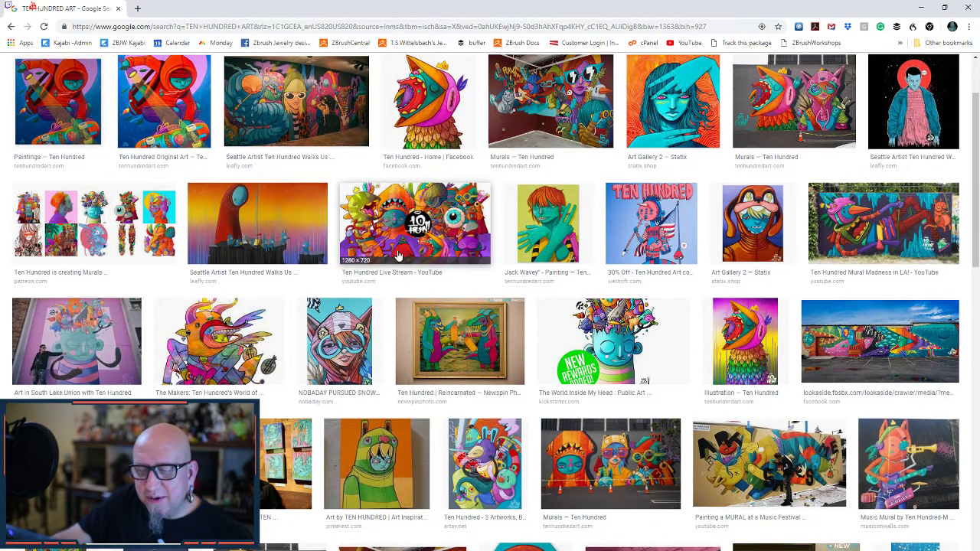
scroll(380, 273, "down", 1)
scroll(380, 274, "down", 2)
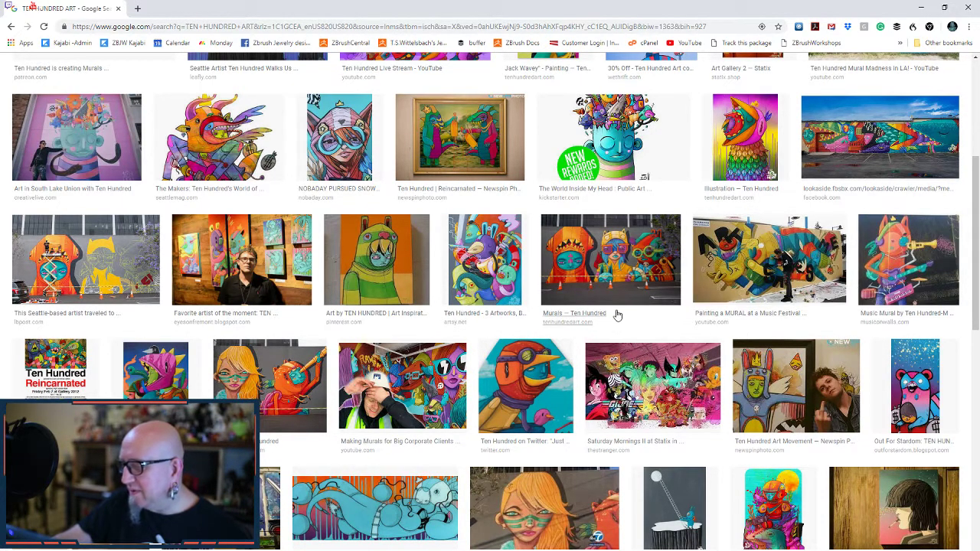
scroll(616, 310, "down", 3)
scroll(612, 291, "down", 1)
scroll(616, 288, "down", 1)
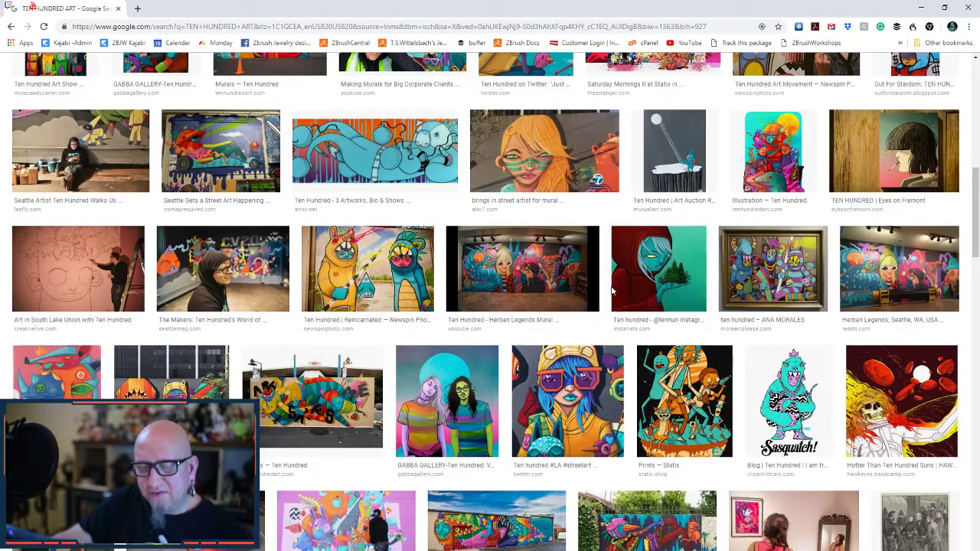
scroll(616, 288, "down", 1)
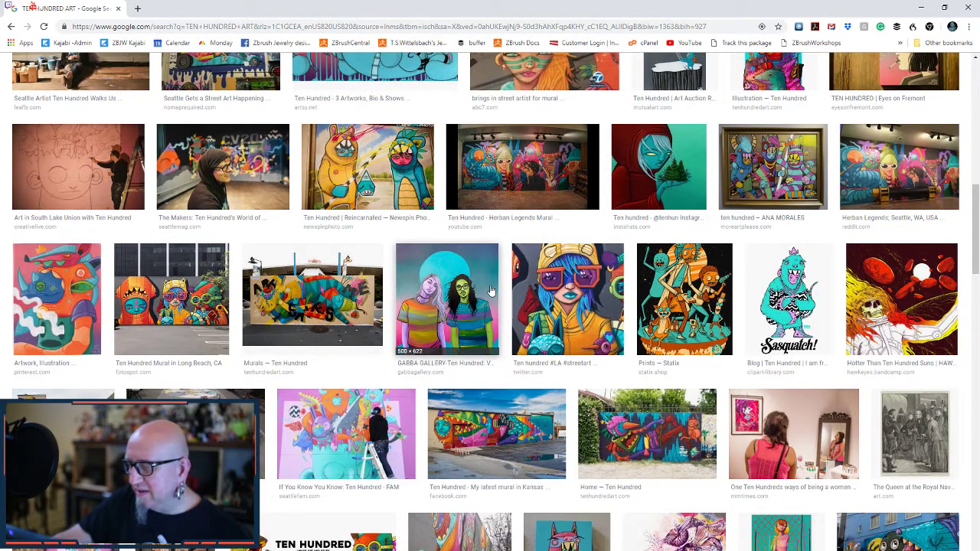
scroll(494, 291, "down", 1)
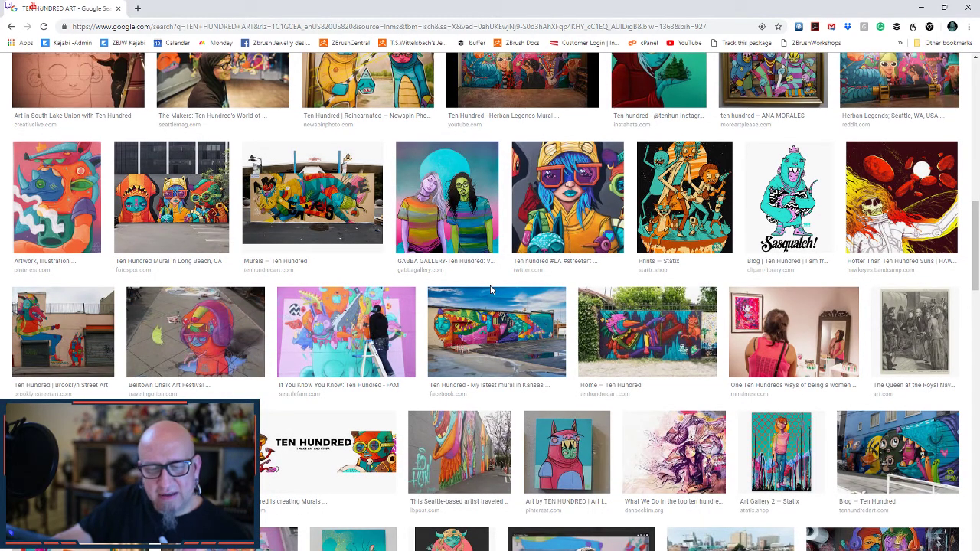
scroll(490, 289, "down", 2)
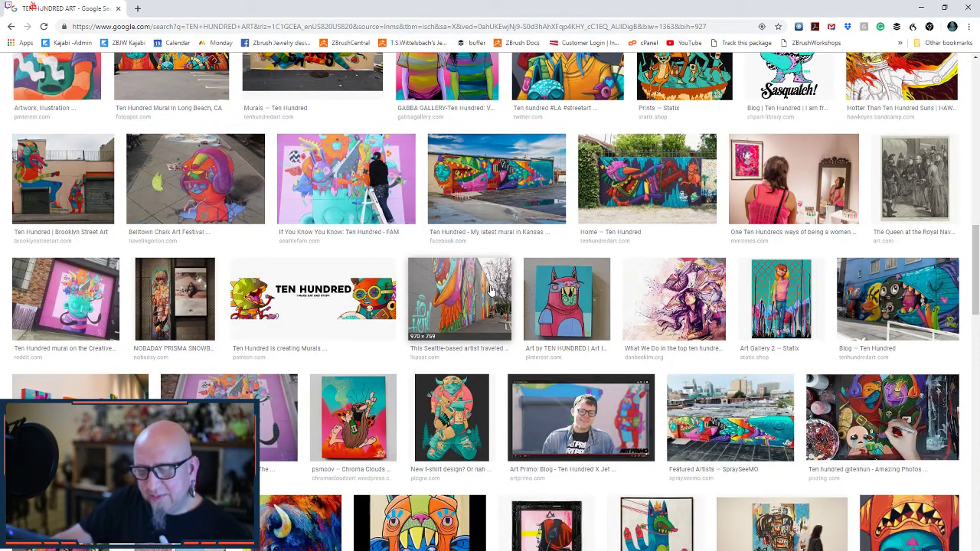
scroll(491, 289, "down", 1)
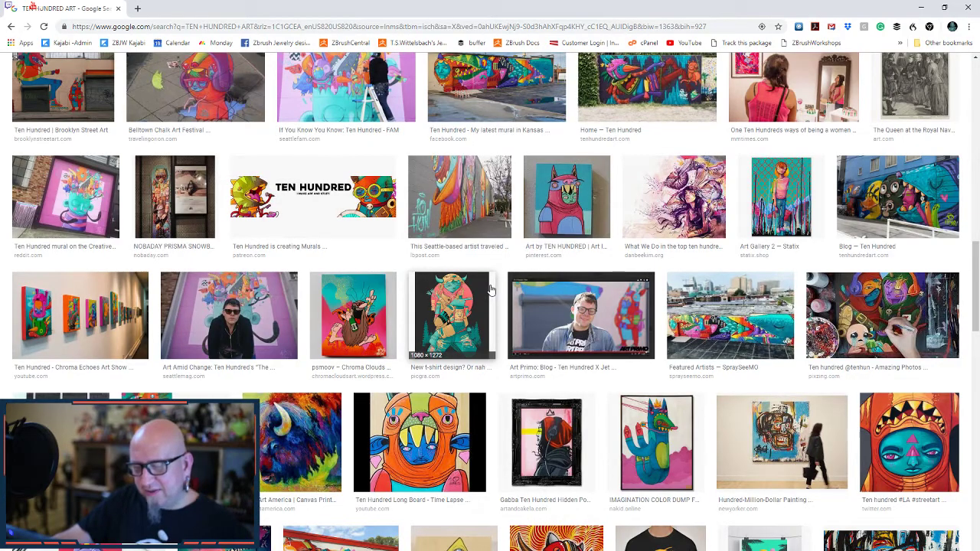
scroll(491, 289, "down", 2)
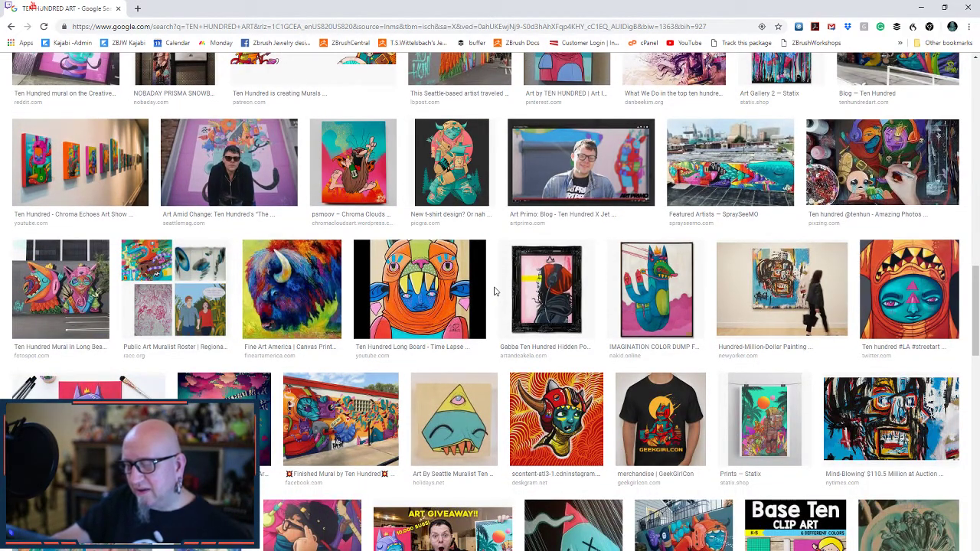
scroll(493, 291, "down", 1)
scroll(494, 291, "down", 1)
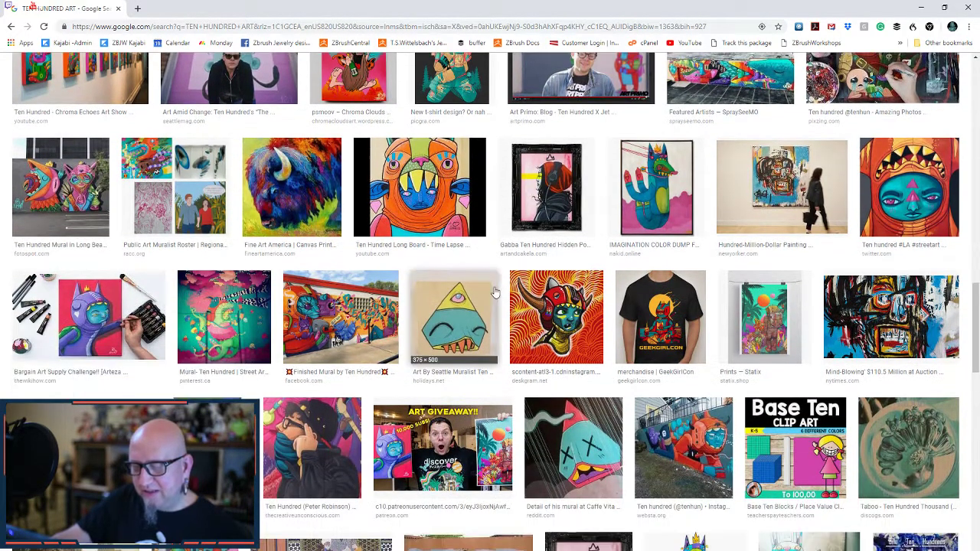
- Preview the "IMAGINATION COLOR DUMP FOR YOUR EYES" painting and the related "Now I Wanna be Your Dog" painting, and browse further image results
left_click(657, 201)
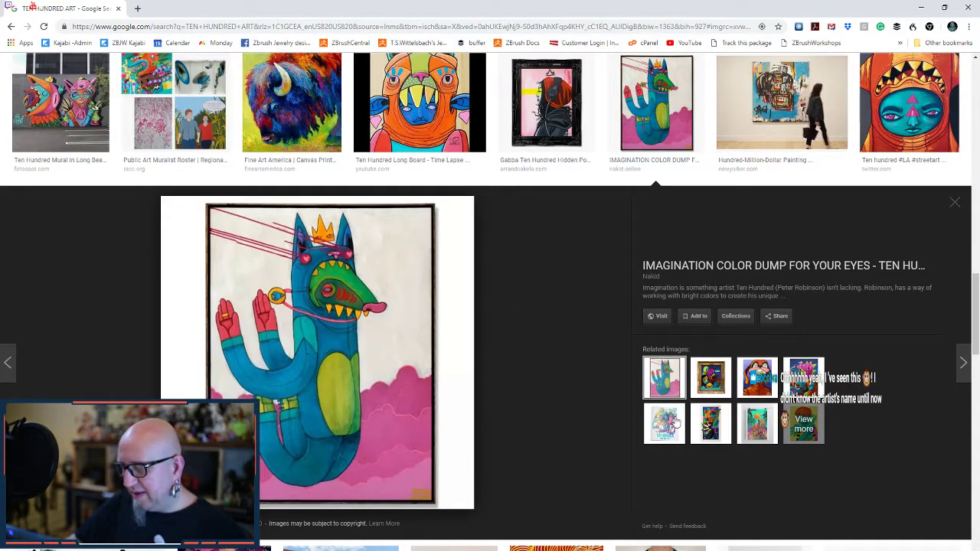
left_click(708, 423)
left_click(754, 405)
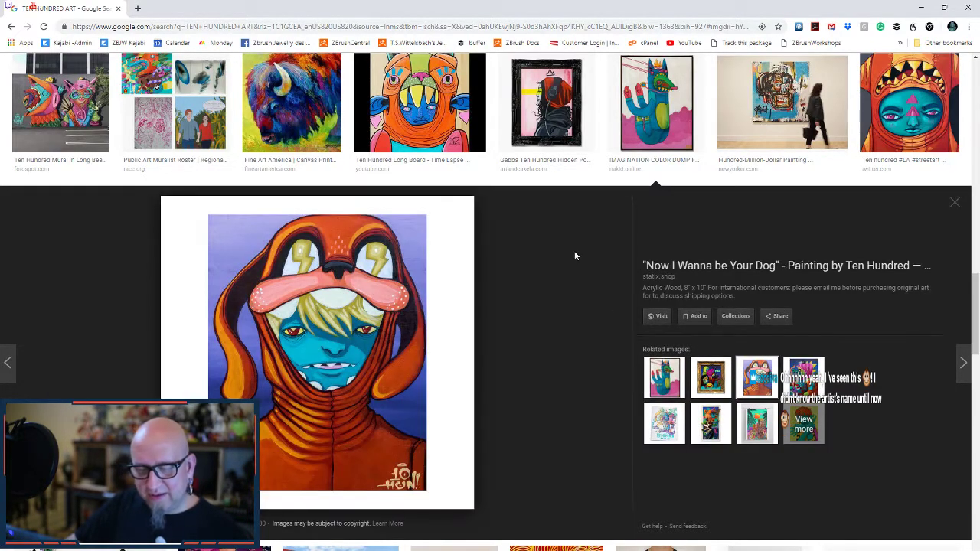
scroll(581, 265, "down", 4)
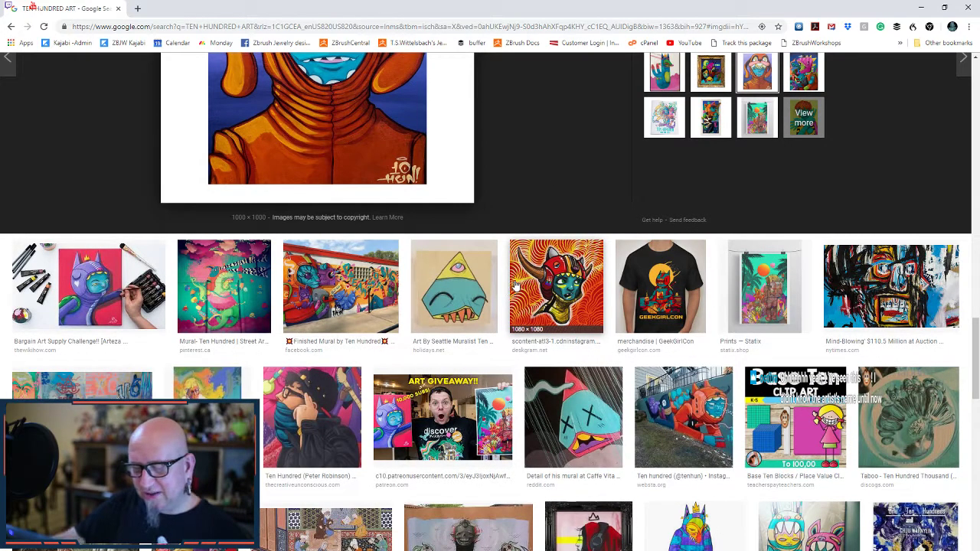
scroll(512, 285, "down", 1)
scroll(515, 283, "down", 1)
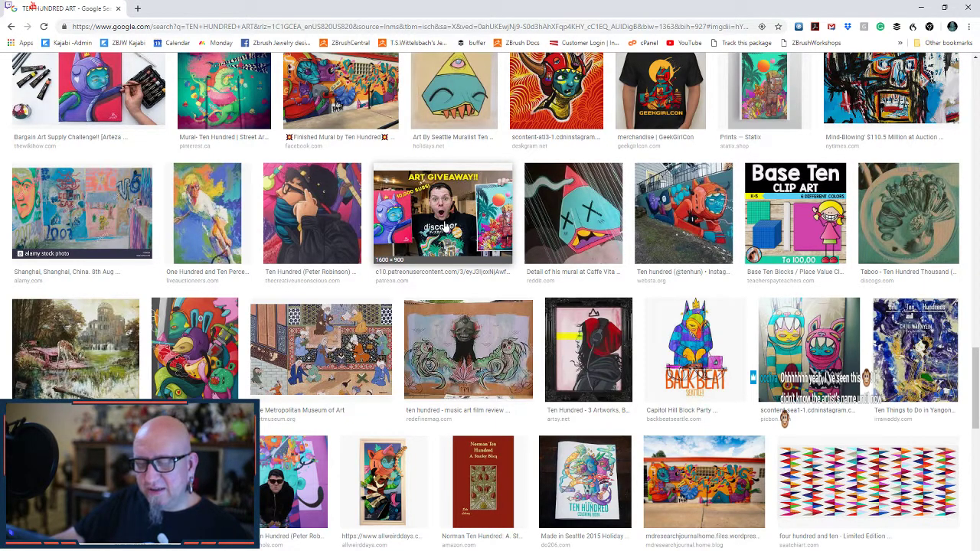
scroll(445, 227, "down", 2)
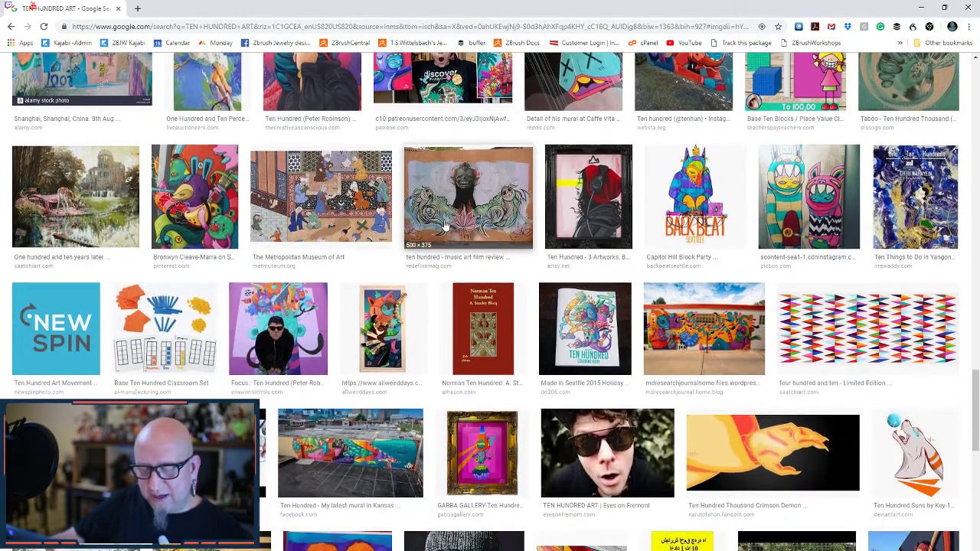
scroll(445, 227, "down", 2)
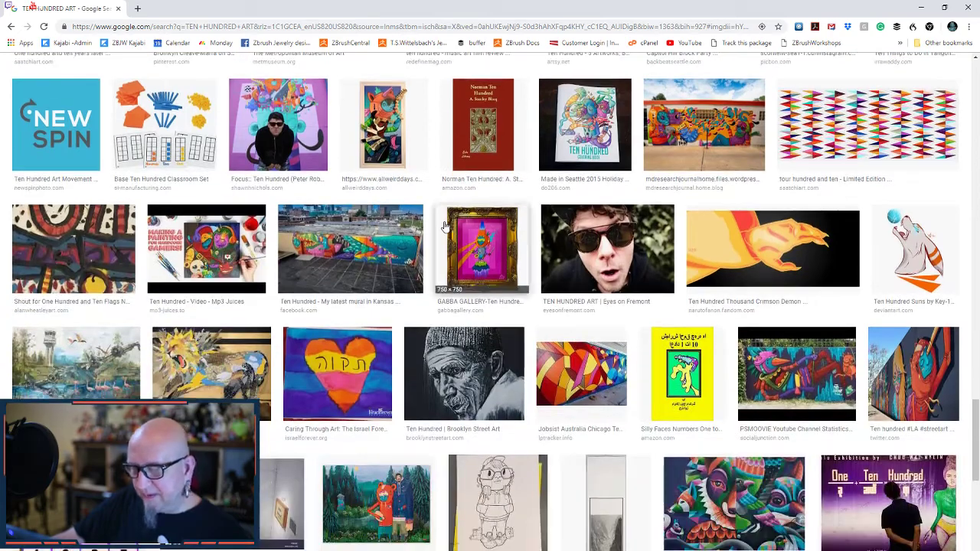
- Preview Ten Hundred's Kansas City mural and look through the image results below it
left_click(365, 256)
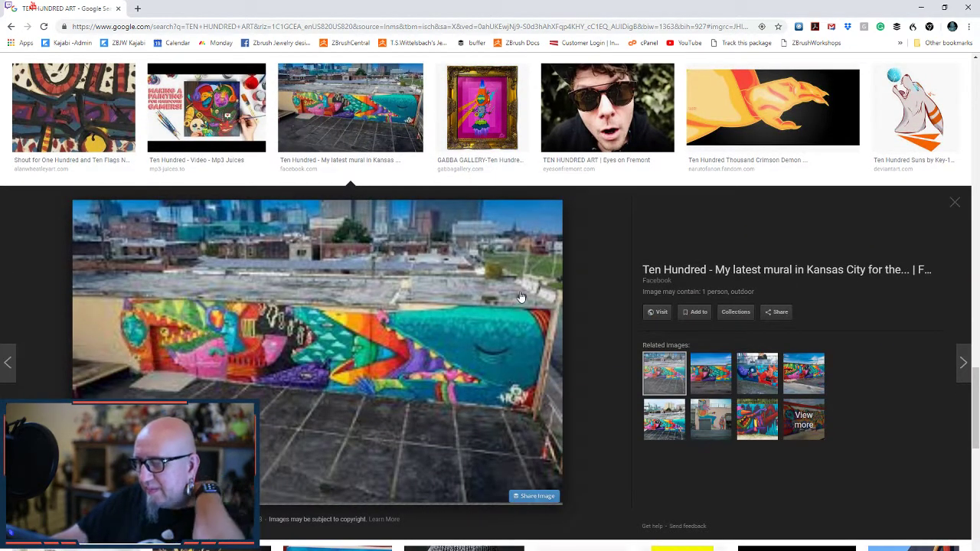
scroll(520, 296, "down", 5)
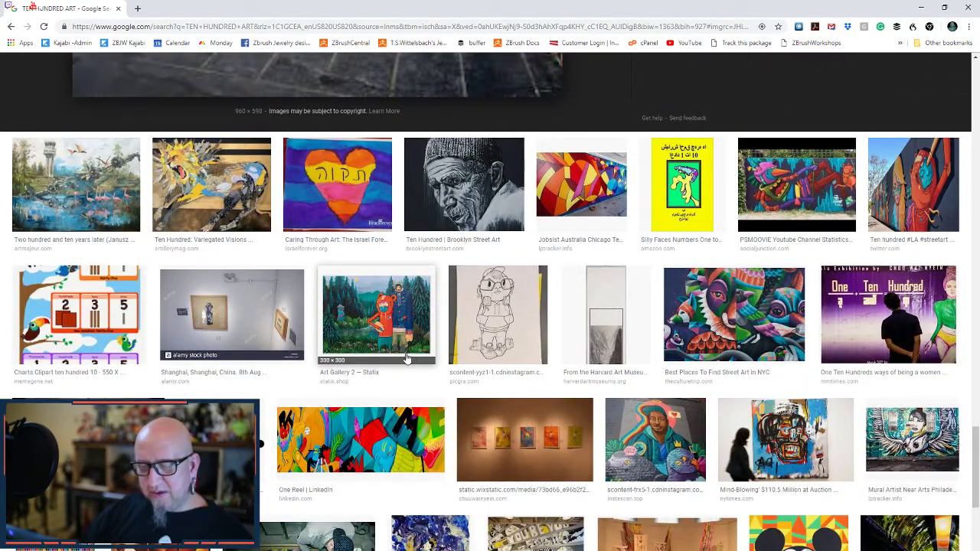
scroll(407, 357, "down", 2)
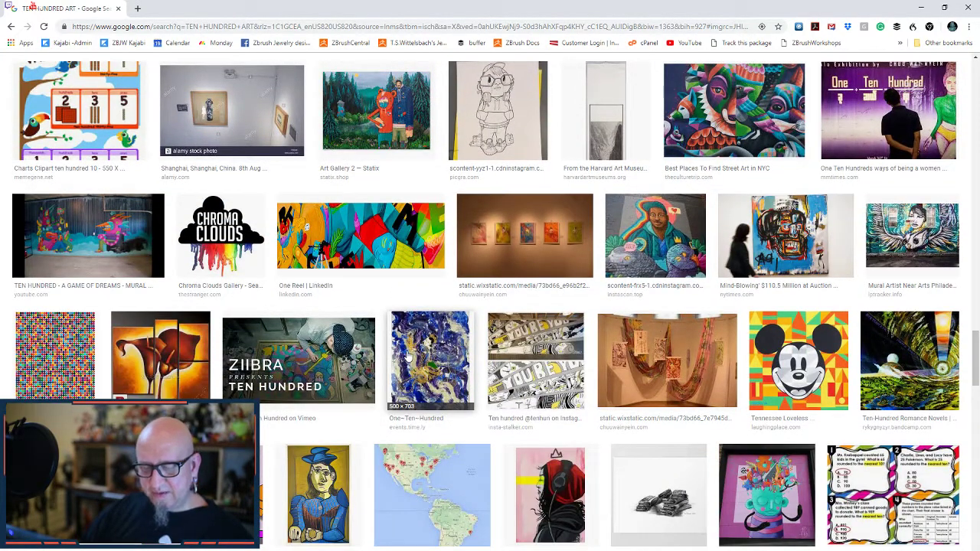
scroll(409, 357, "down", 1)
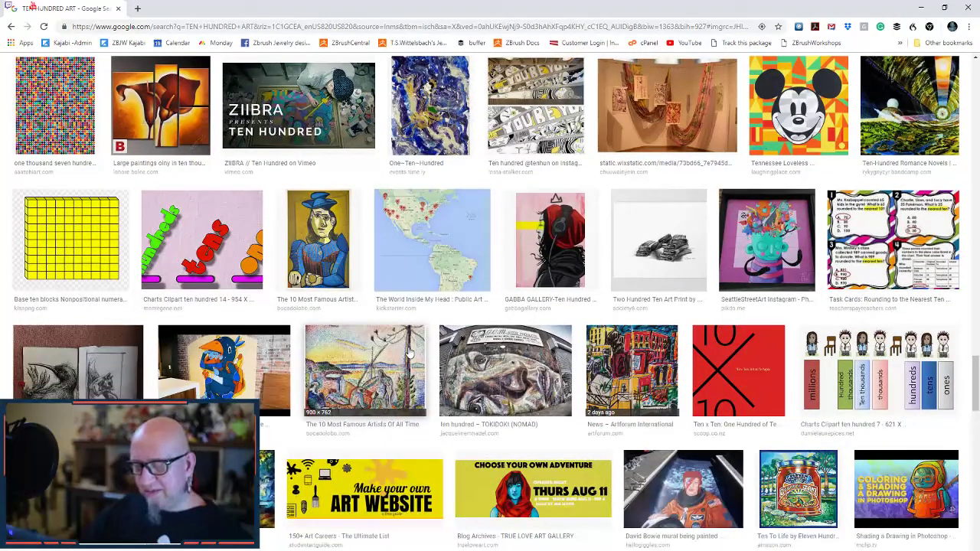
- Preview the "Painting a Mural as FAST as Possible" image, skim the remaining results, and return to the start of the image results
left_click(225, 356)
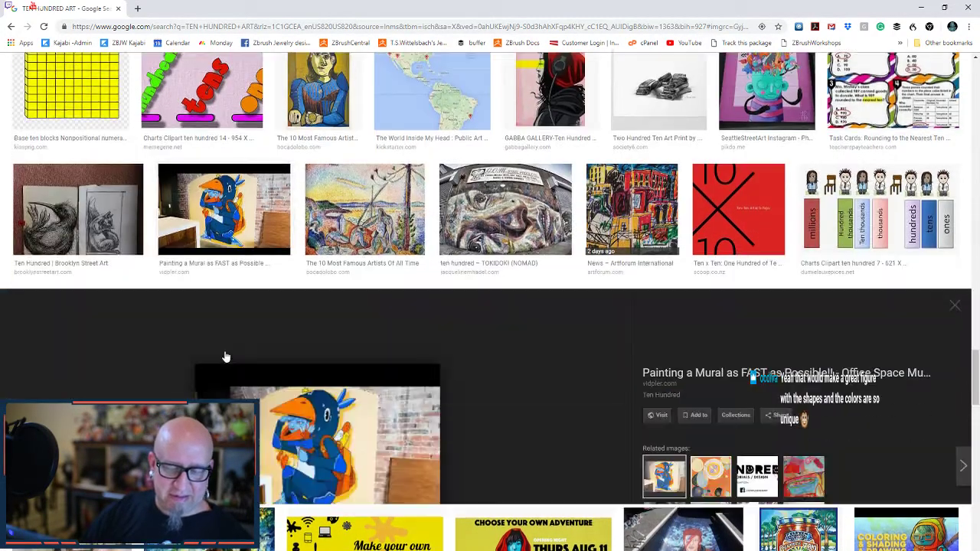
scroll(237, 355, "down", 4)
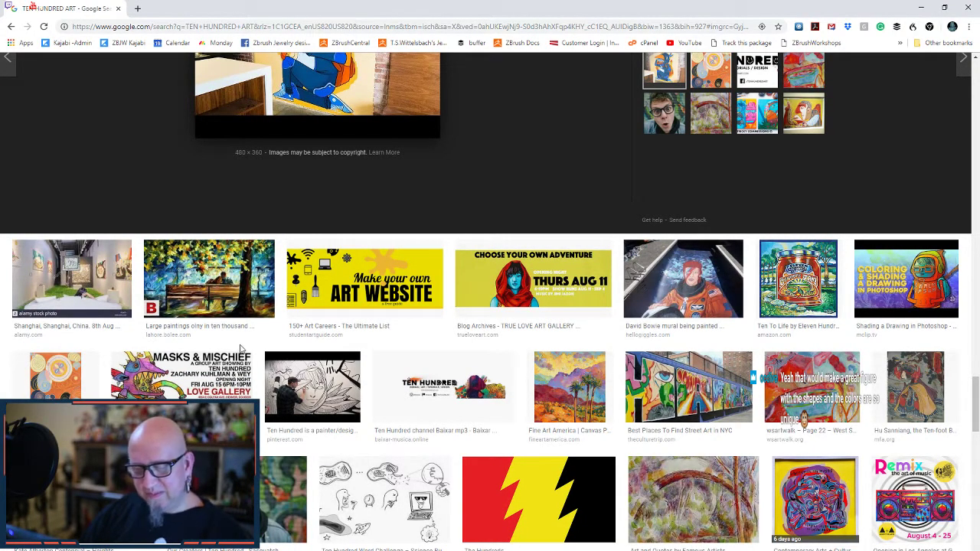
scroll(245, 344, "down", 1)
scroll(266, 330, "down", 1)
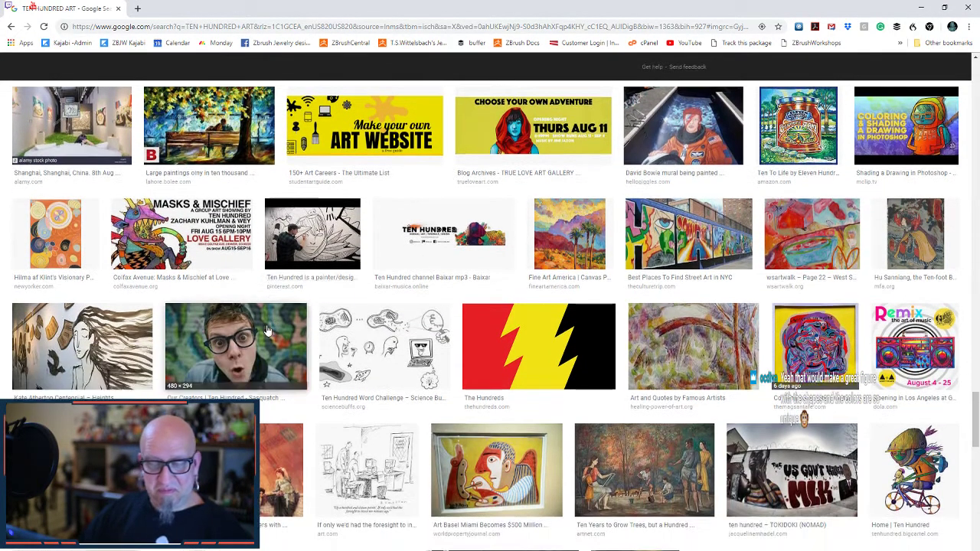
scroll(266, 331, "down", 5)
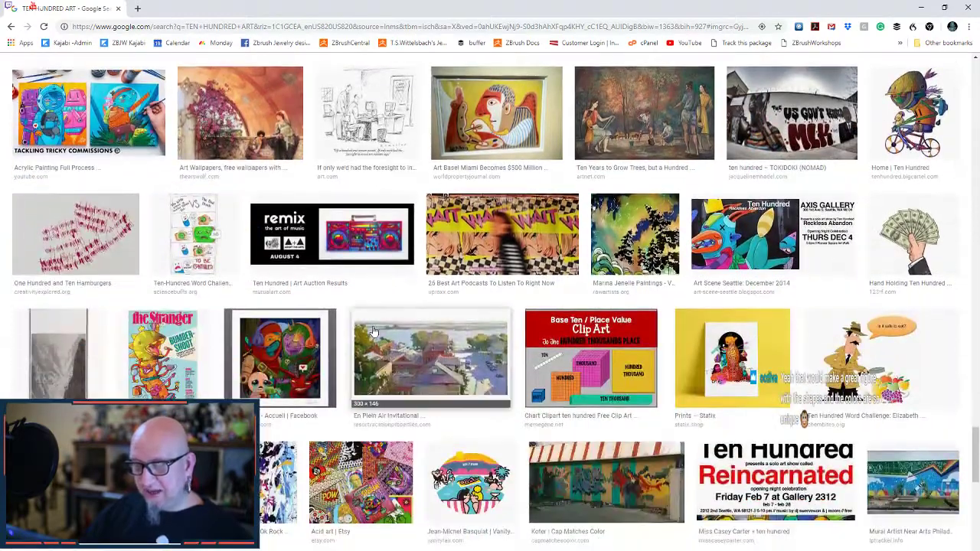
scroll(253, 245, "up", 15)
scroll(264, 226, "up", 15)
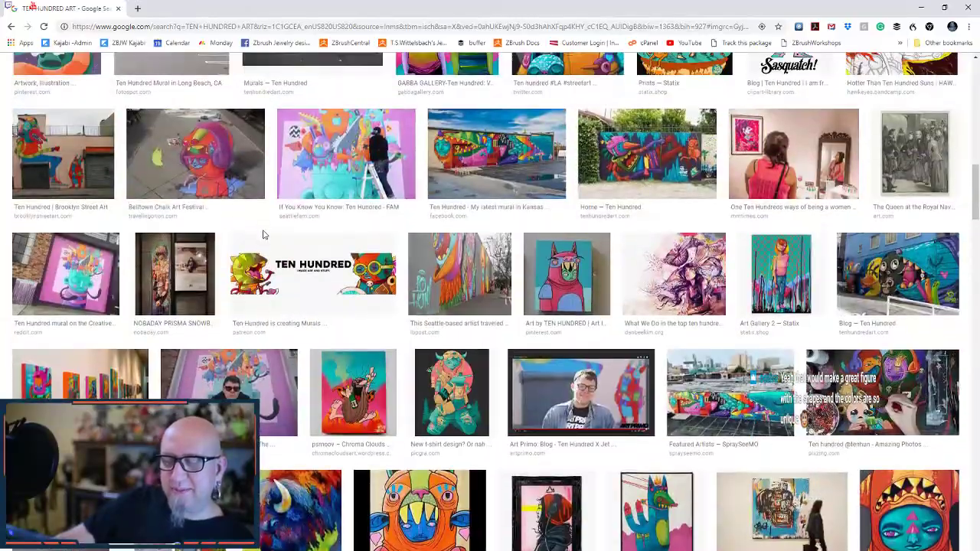
scroll(264, 236, "up", 15)
scroll(274, 241, "up", 3)
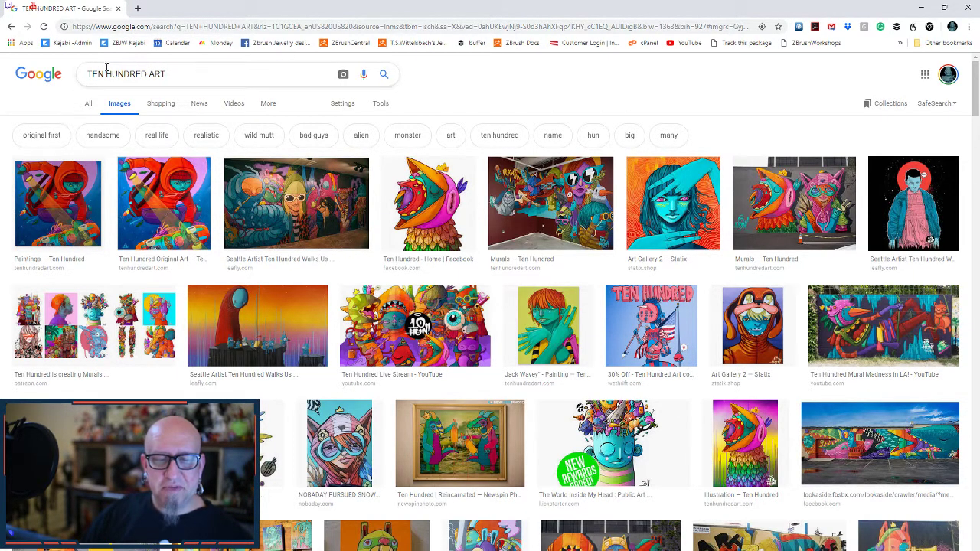
- Minimize the browser to return to PreForm, check the scooter rider's generated supports from another side, and open them for editing
left_click(922, 10)
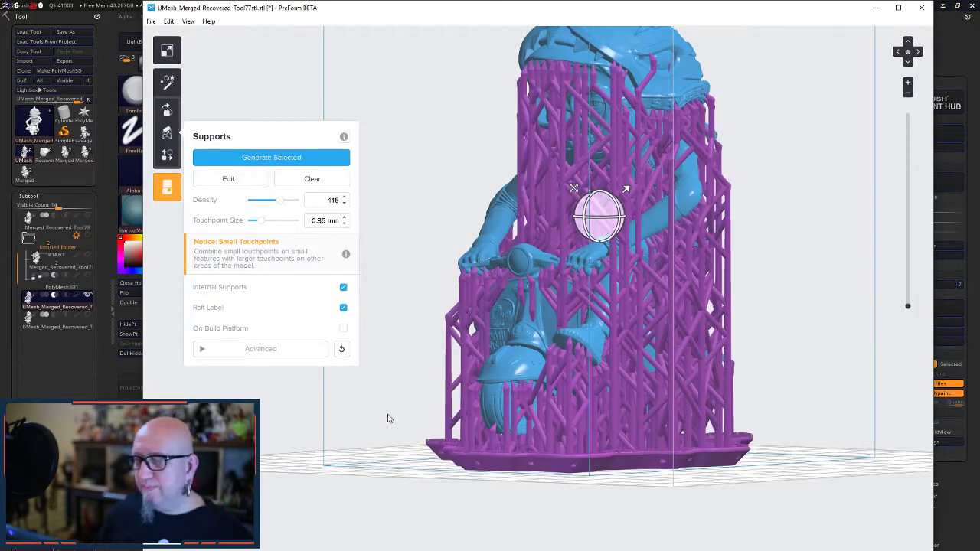
right_click_drag(785, 237, 528, 377)
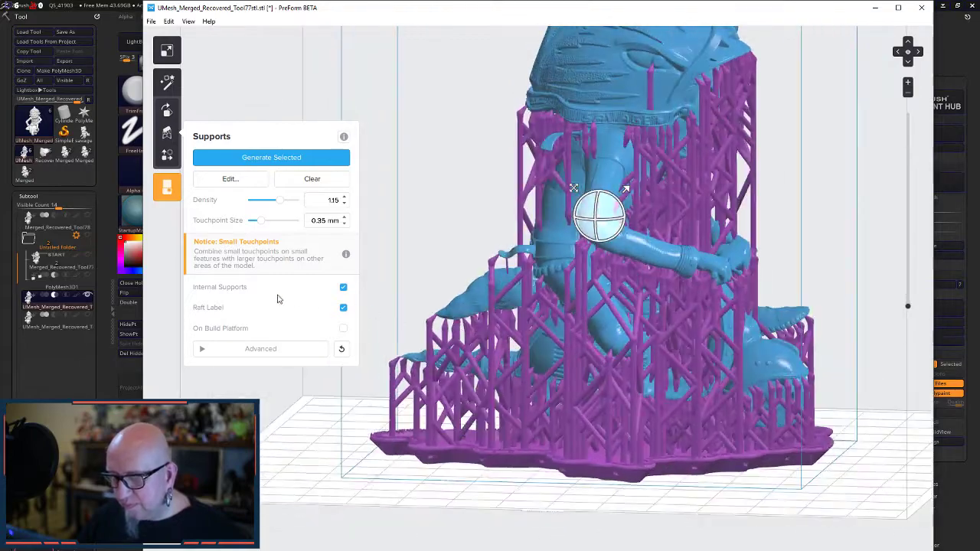
left_click(239, 181)
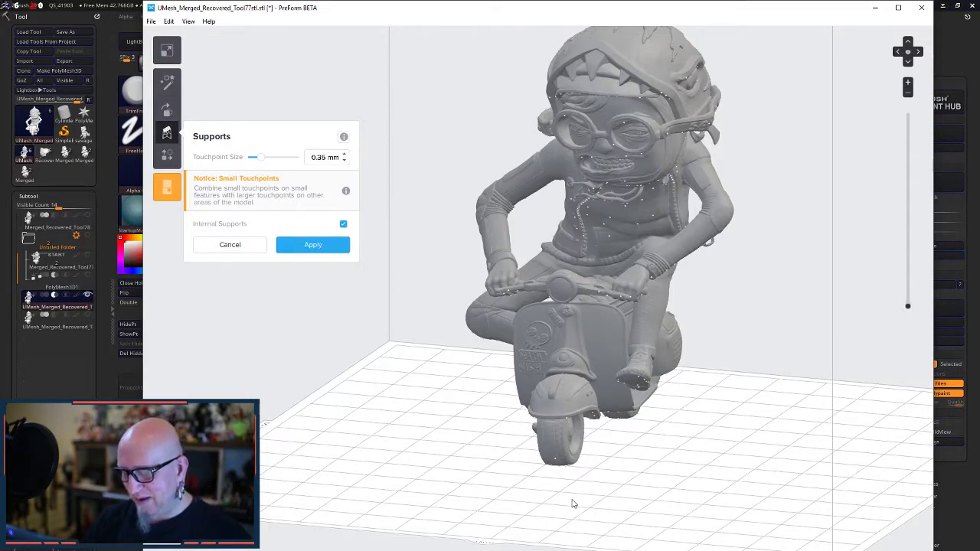
- Examine the support touchpoints on the rider's face, torso, hands and raised shoe, and on the scooter
right_click_drag(525, 481, 521, 490)
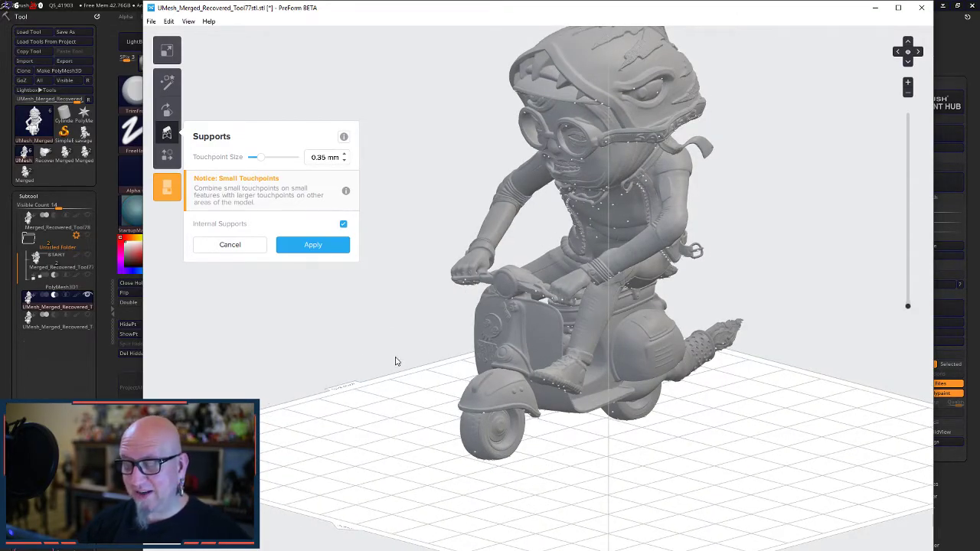
scroll(679, 222, "up", 8)
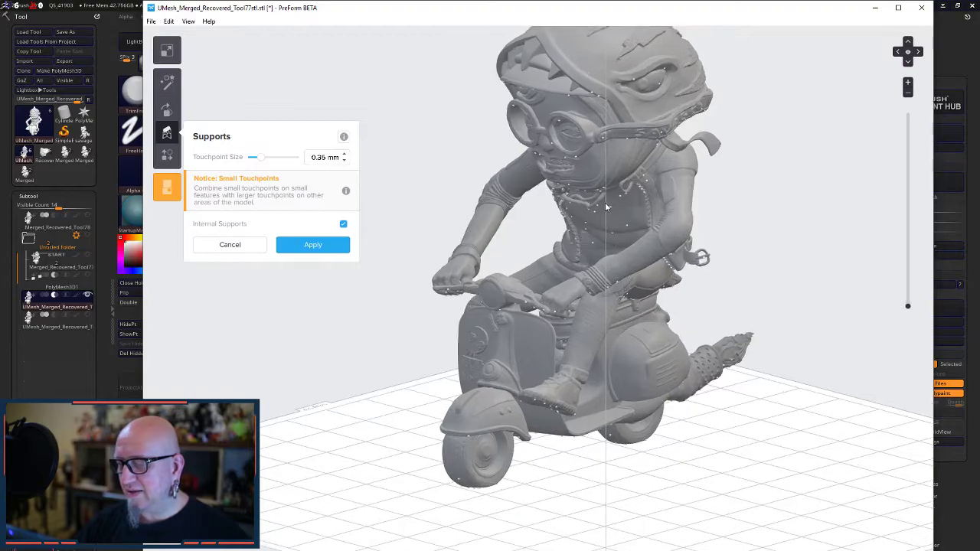
scroll(634, 198, "up", 4)
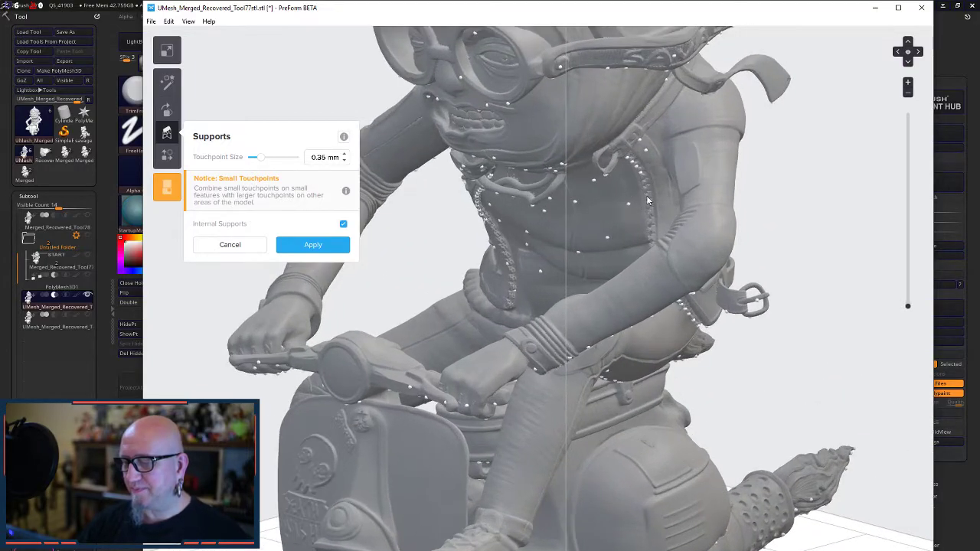
right_click_drag(845, 245, 848, 188)
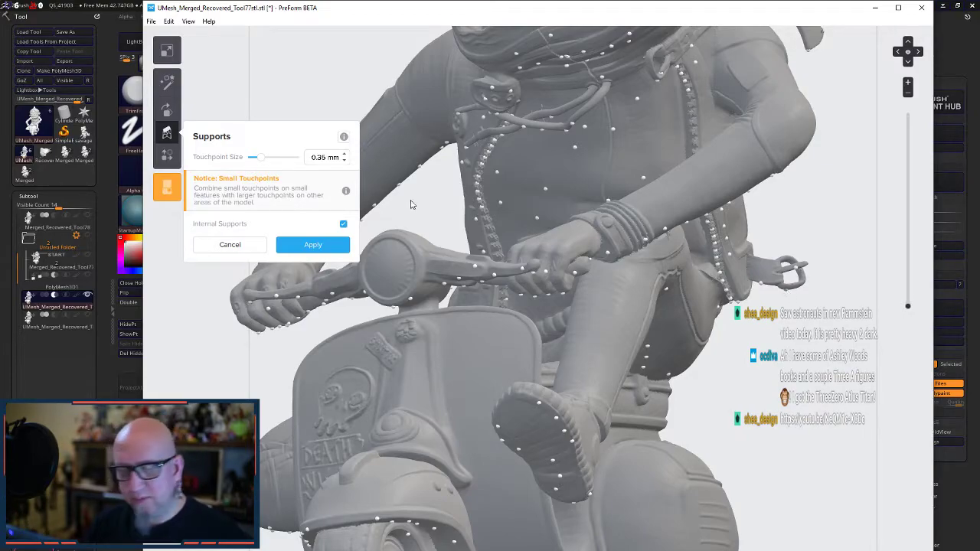
- Set the touchpoint size to 0.10 mm and replace the large touchpoints on the jacket zipper teeth beside the handlebar hand with small ones
left_click_drag(258, 159, 246, 162)
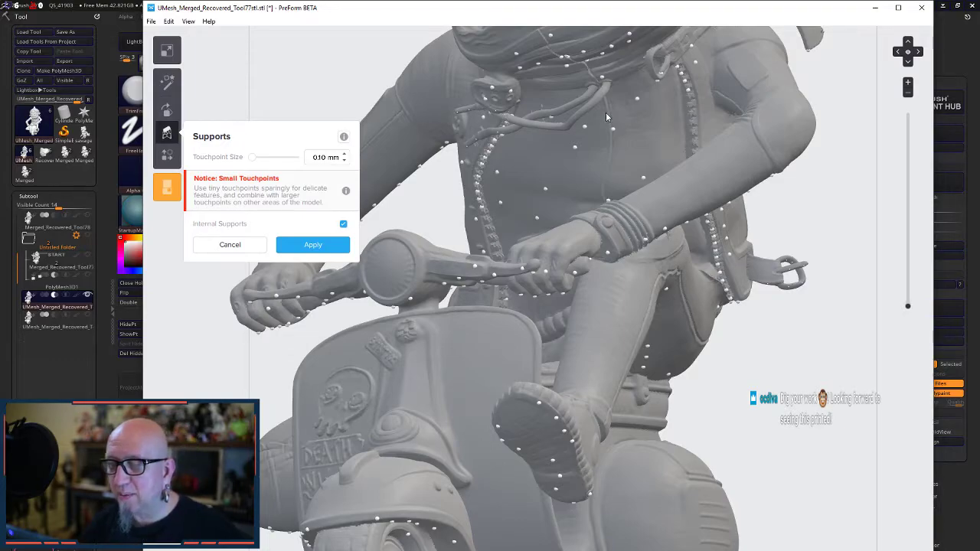
scroll(605, 131, "up", 4)
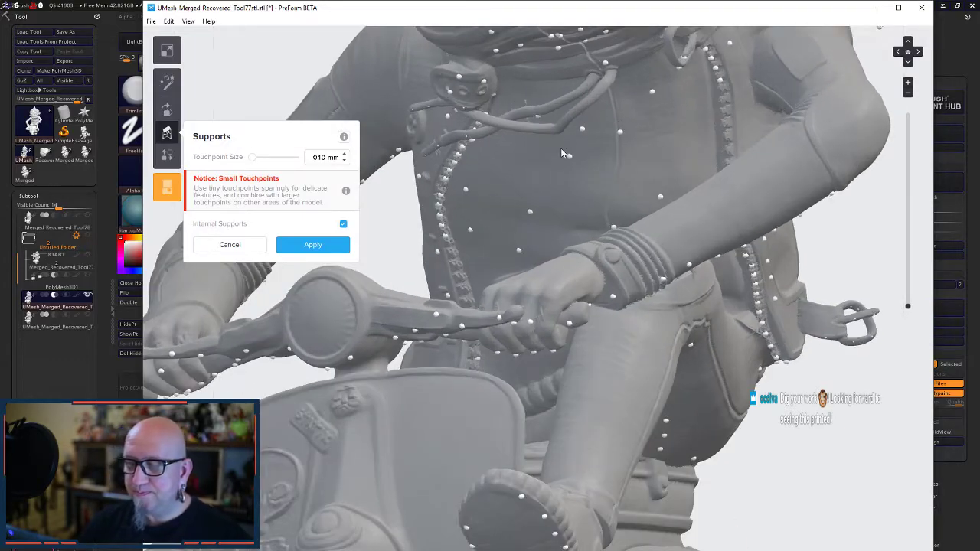
scroll(560, 147, "up", 2)
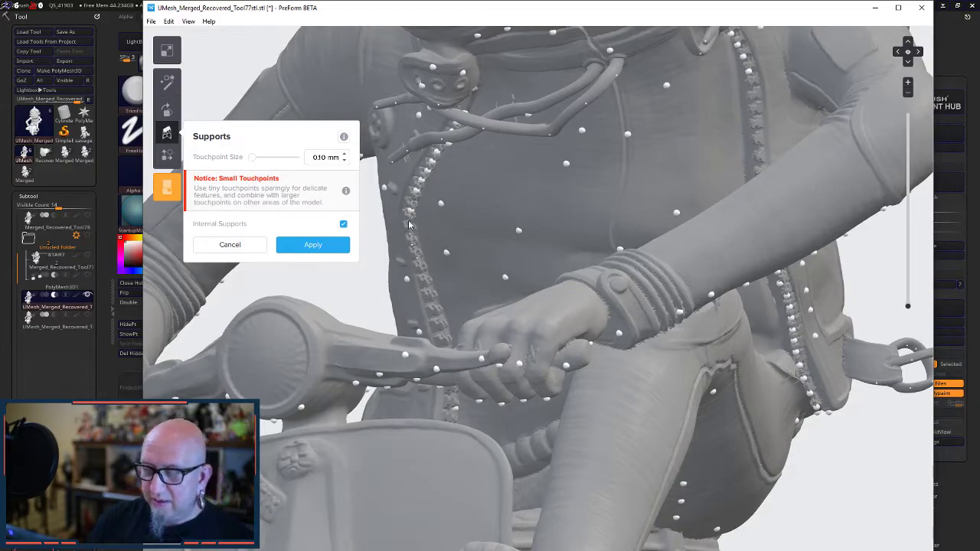
scroll(455, 241, "up", 5)
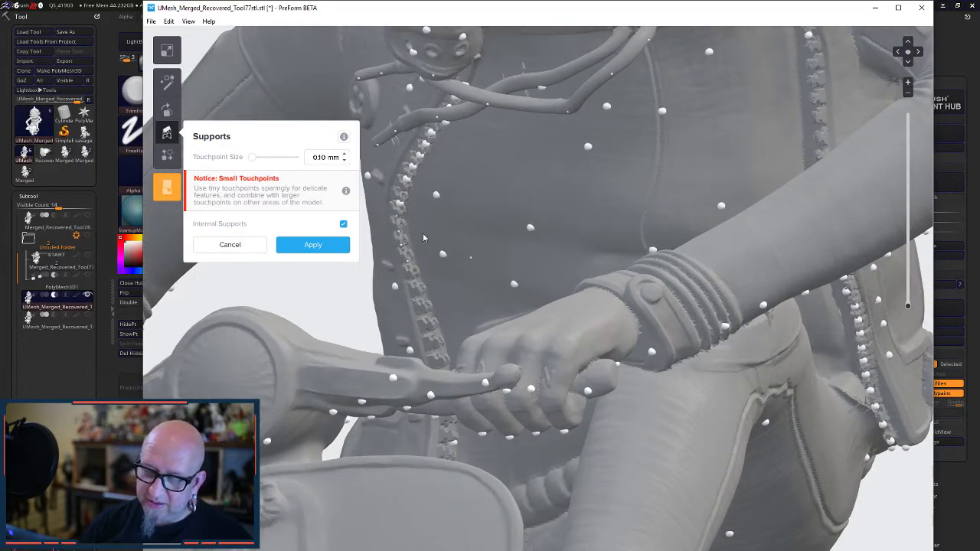
scroll(434, 244, "up", 2)
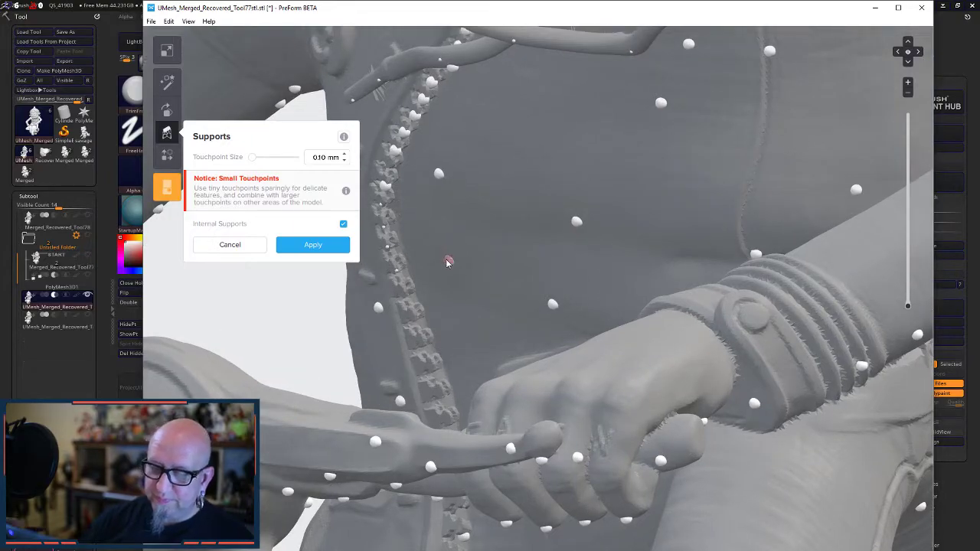
left_click(384, 197)
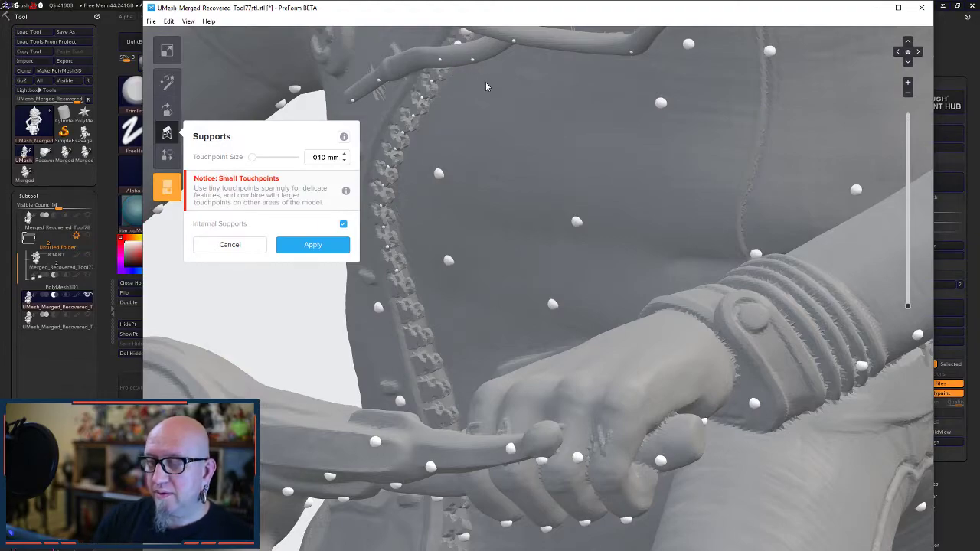
- Examine the touchpoints around the gripping hand, handlebar, hanging cords and jacket front from several angles
left_click(504, 101)
right_click_drag(563, 121, 518, 77)
left_click(518, 76)
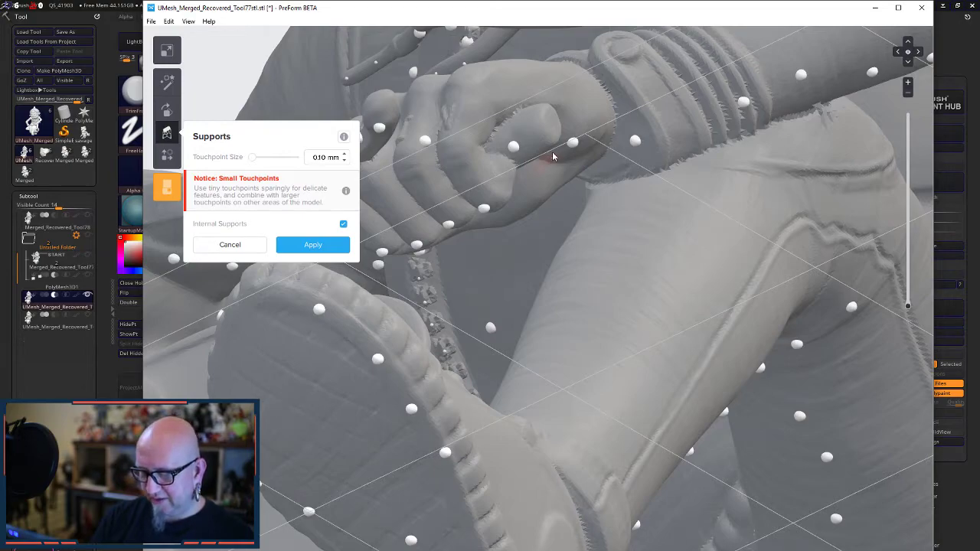
right_click_drag(566, 285, 577, 251)
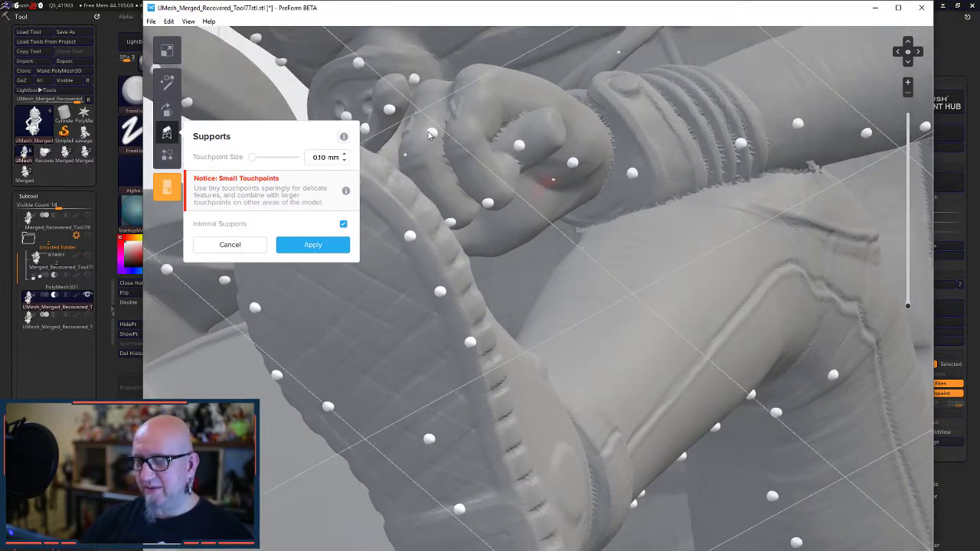
right_click_drag(474, 133, 436, 110)
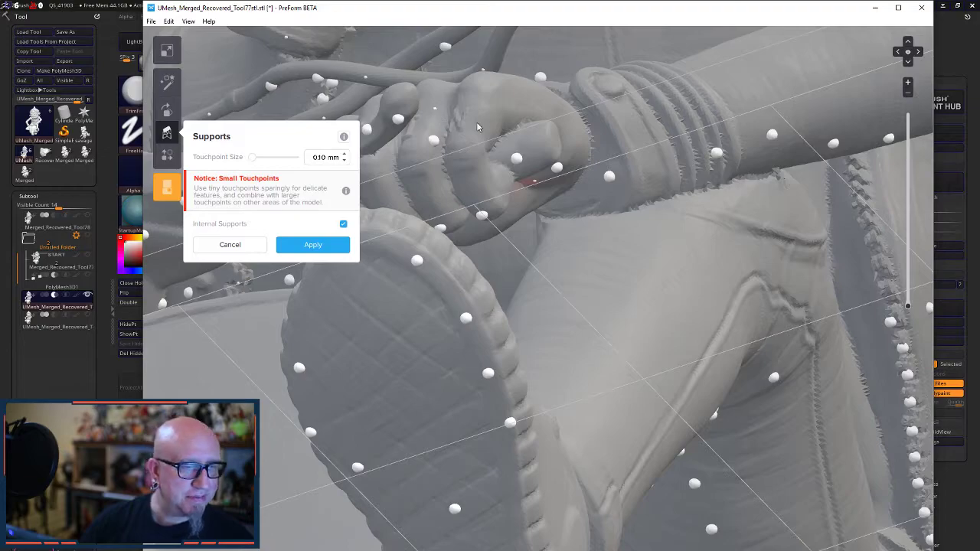
right_click_drag(635, 205, 683, 214)
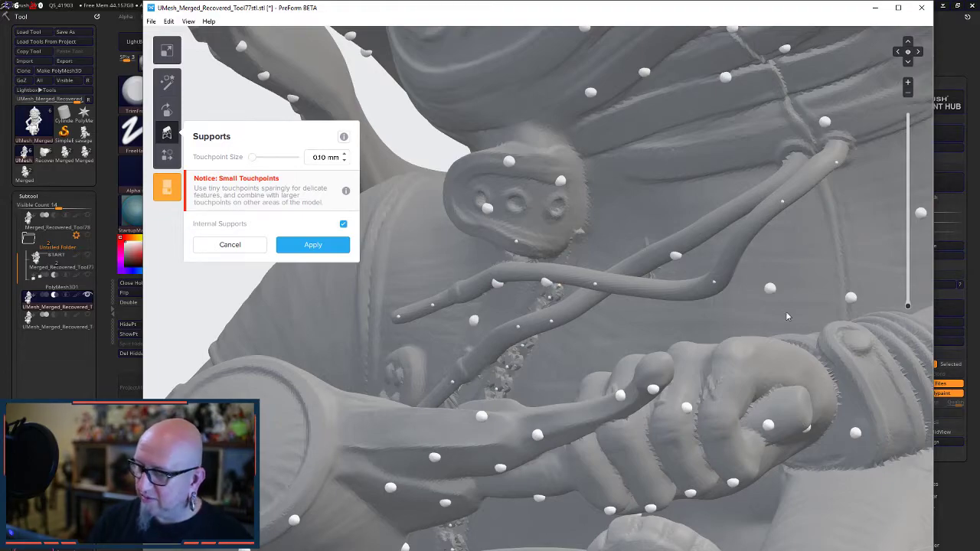
right_click_drag(663, 307, 566, 270)
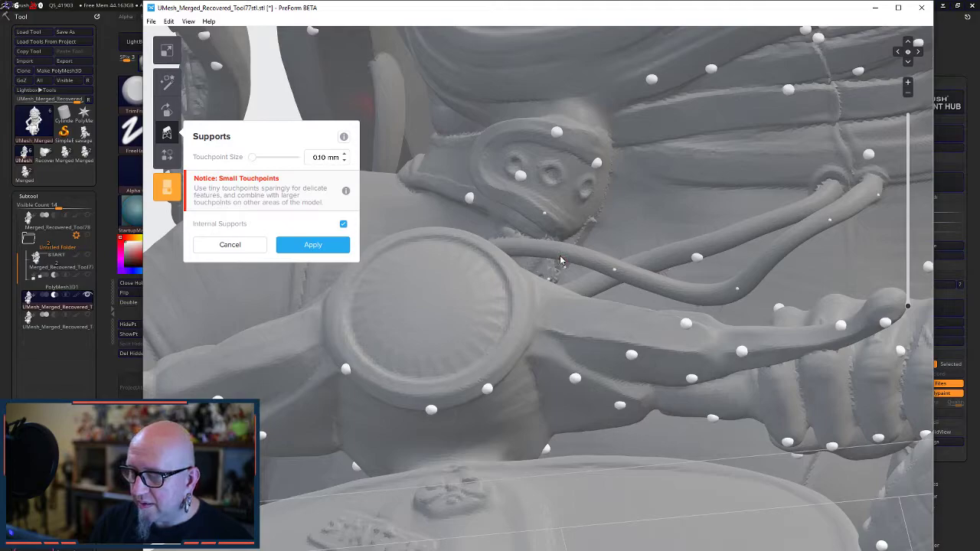
right_click_drag(483, 445, 726, 399)
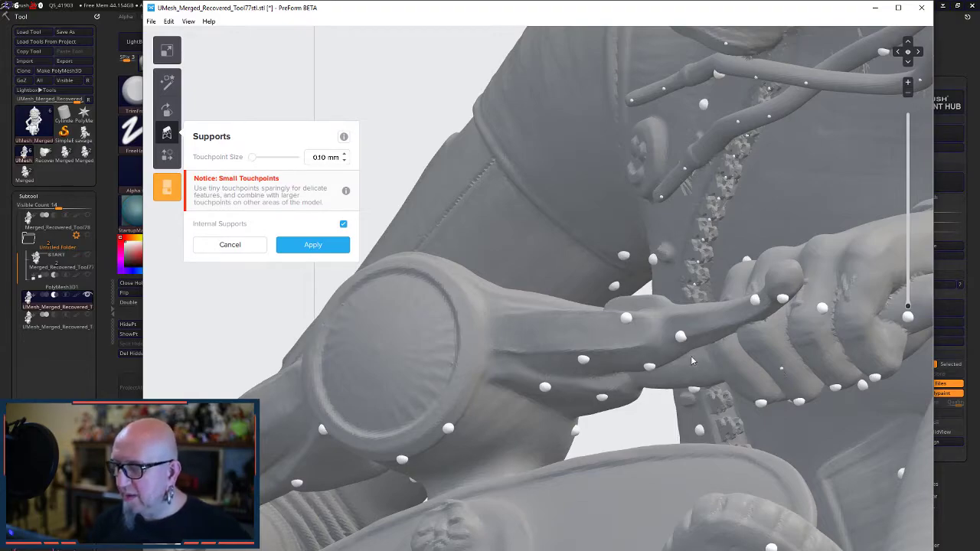
scroll(682, 399, "down", 2)
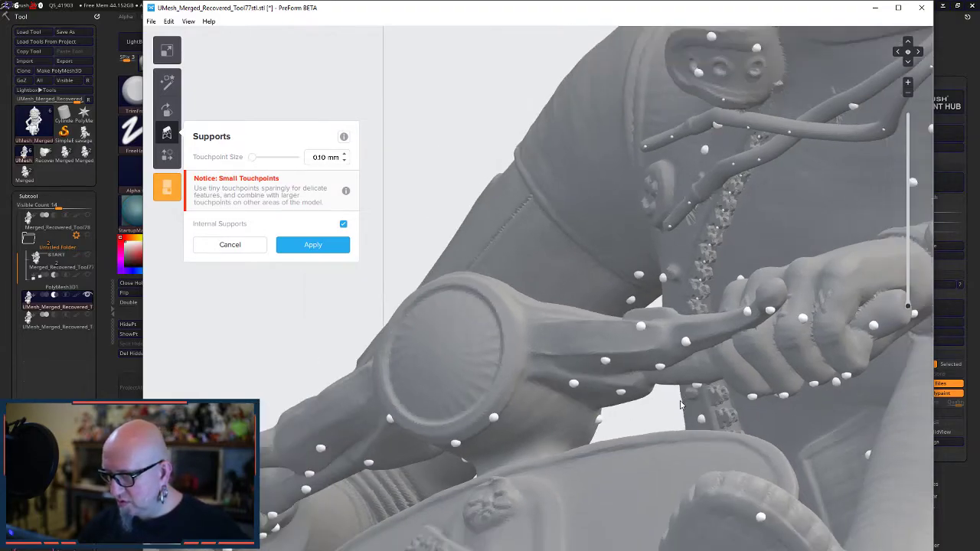
right_click_drag(644, 362, 603, 372)
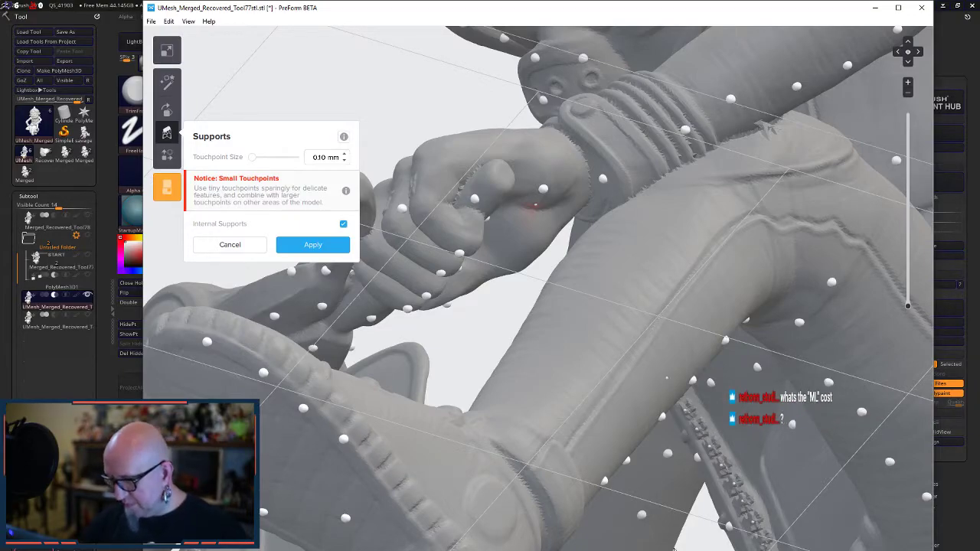
- Slice the model view at layer 744 and place 0.10 mm touchpoints on the lowest jacket zipper teeth
middle_click_drag(667, 482, 559, 302)
right_click_drag(559, 302, 566, 285)
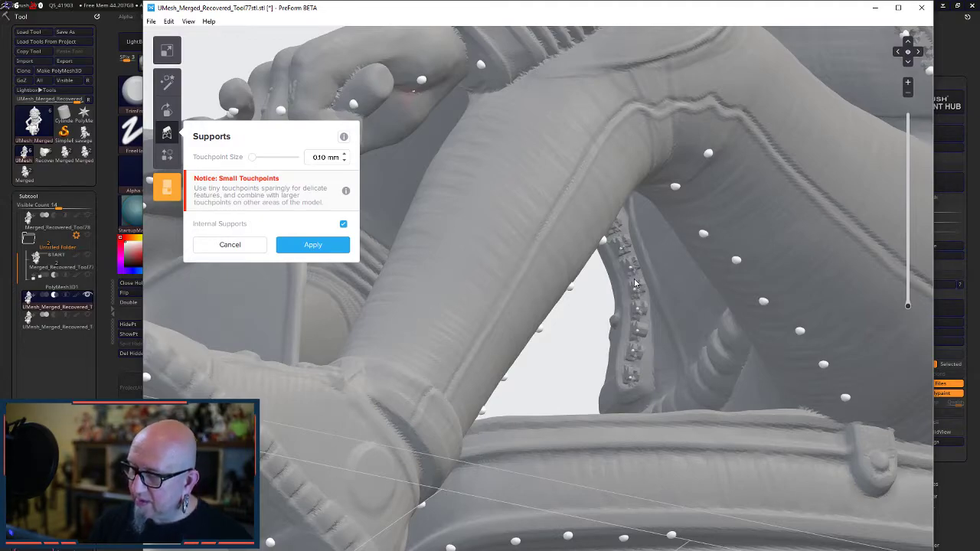
left_click_drag(908, 304, 907, 245)
left_click_drag(903, 195, 907, 231)
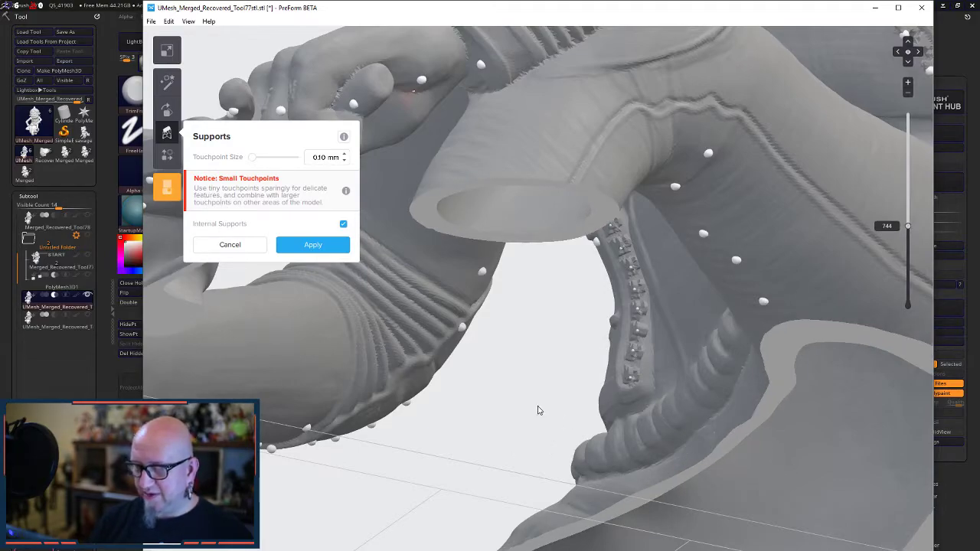
scroll(647, 338, "up", 5)
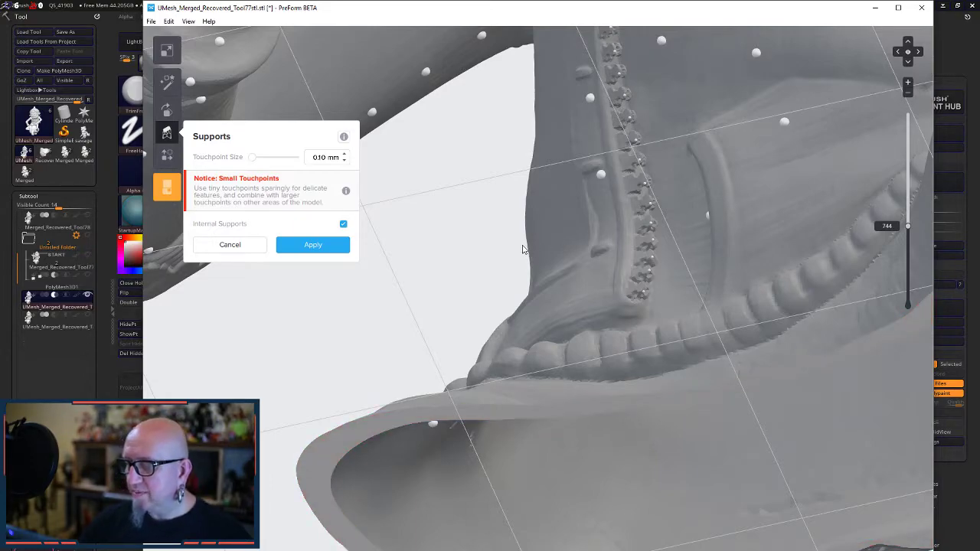
scroll(276, 315, "up", 1)
scroll(256, 327, "up", 5)
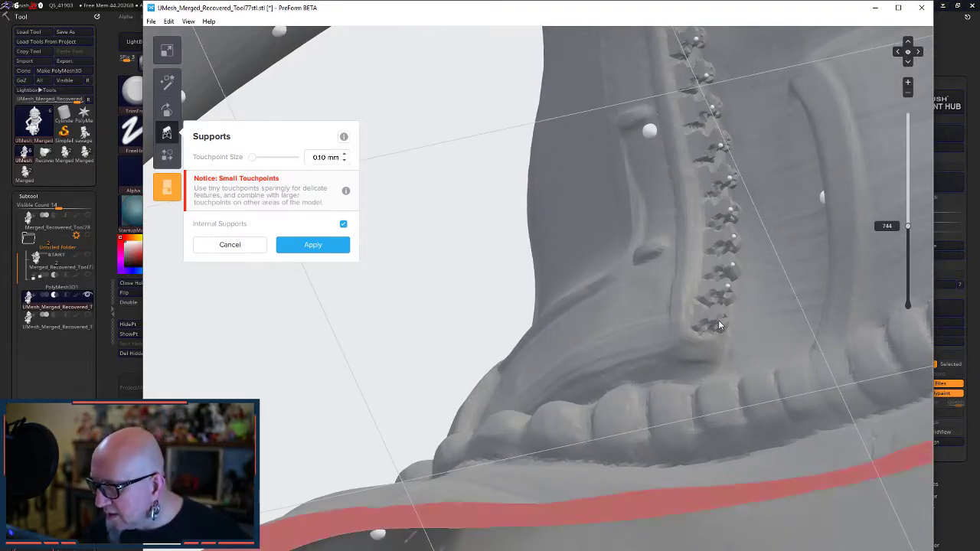
left_click(727, 285)
left_click(721, 290)
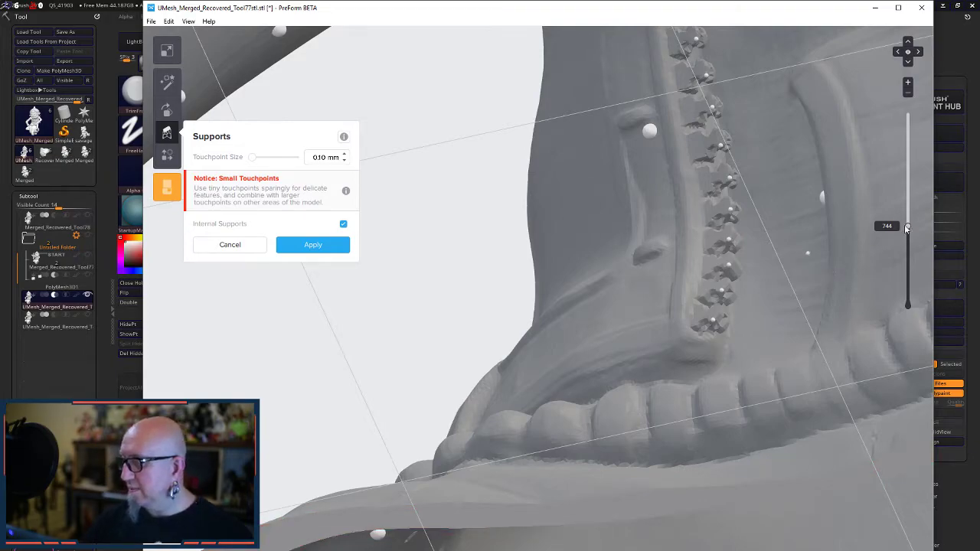
- Restore the full layer view and examine the touchpoints on the wheels, front fender, shoe, handlebar hand and jacket
left_click_drag(910, 258, 908, 308)
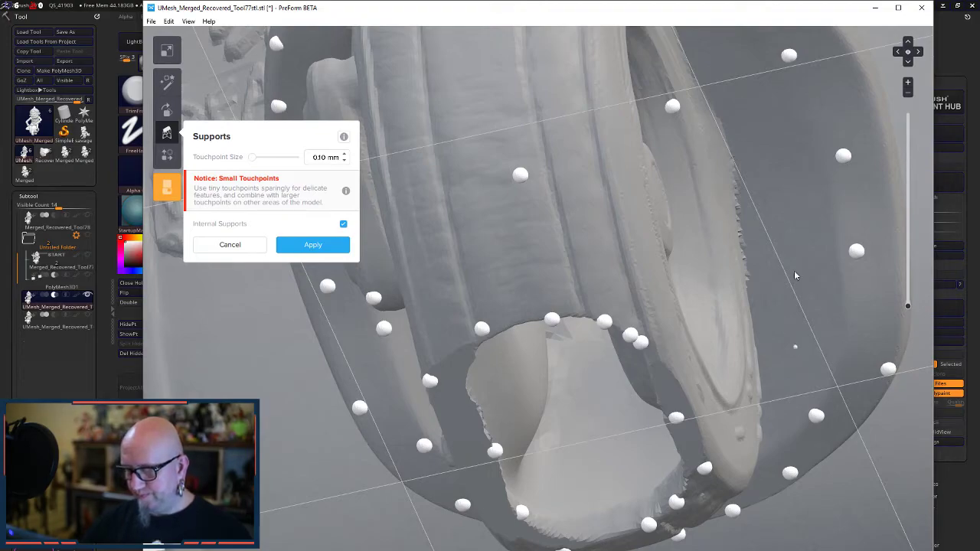
right_click_drag(764, 385, 715, 278)
scroll(733, 369, "down", 5)
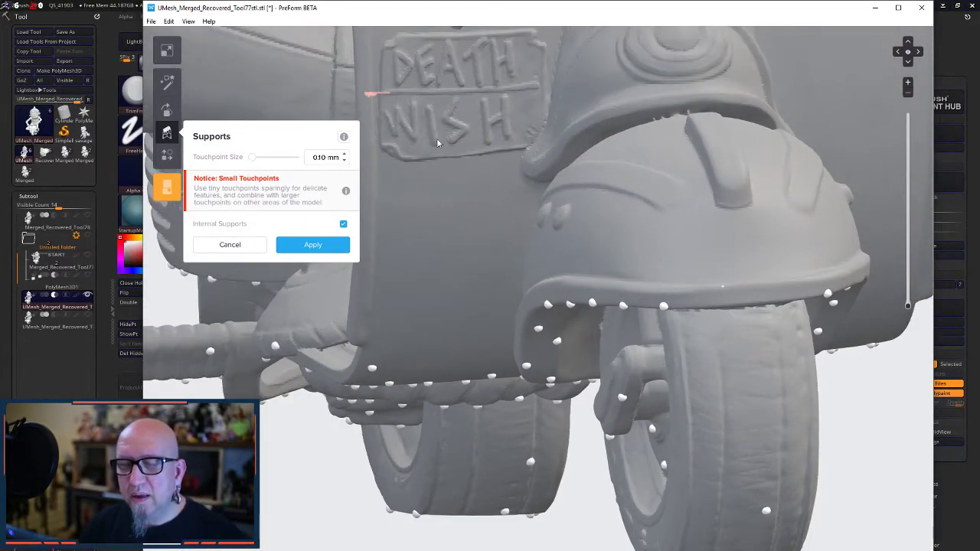
right_click_drag(776, 416, 836, 204)
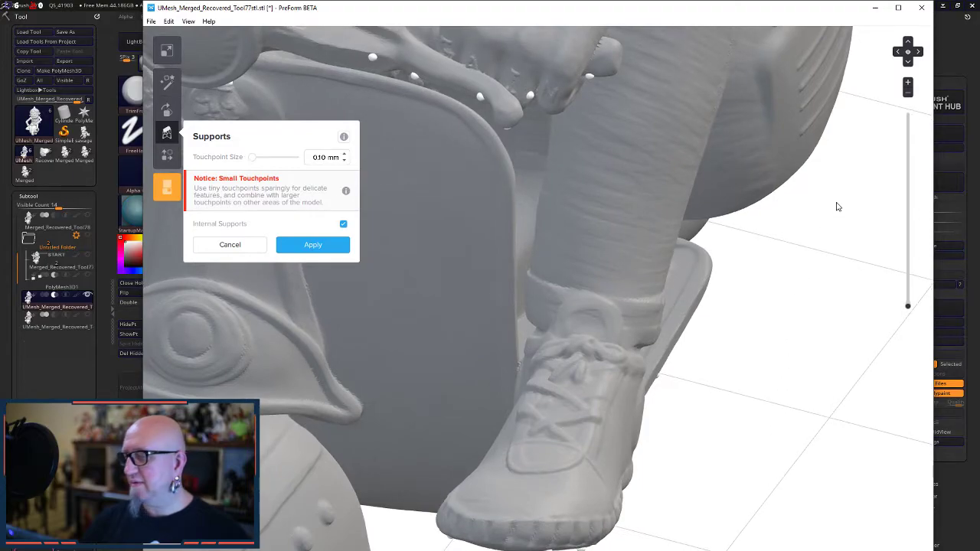
right_click_drag(782, 415, 715, 372)
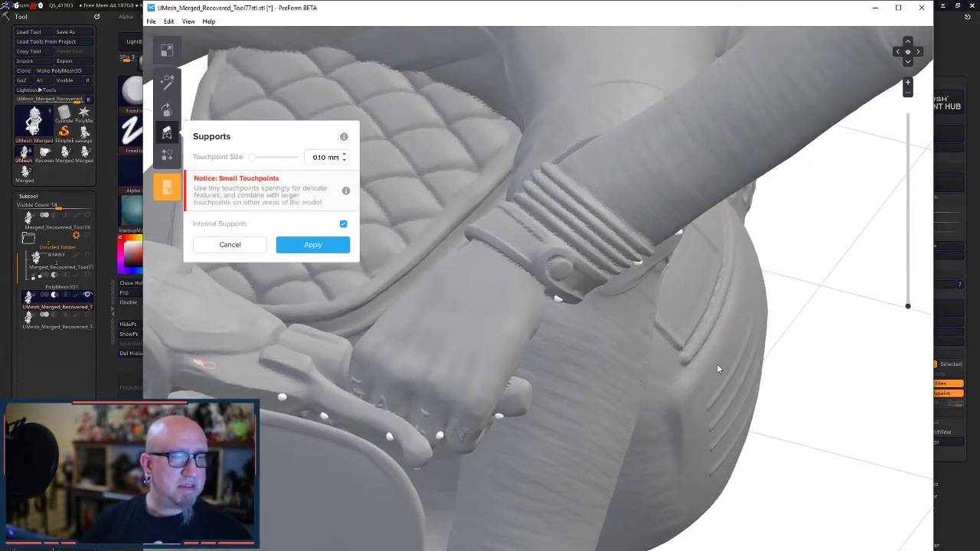
right_click_drag(819, 173, 822, 161)
middle_click_drag(843, 343, 773, 521)
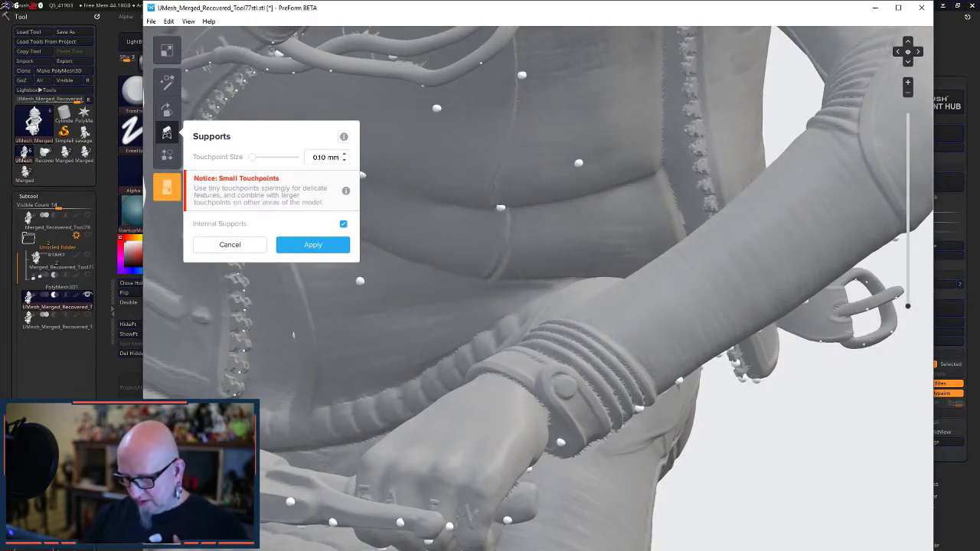
key("super")
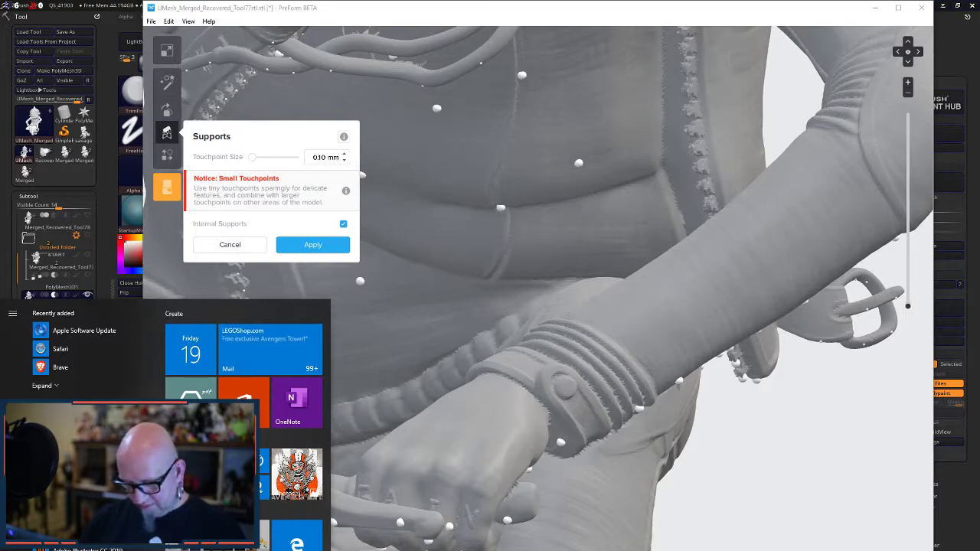
scroll(84, 383, "down", 1)
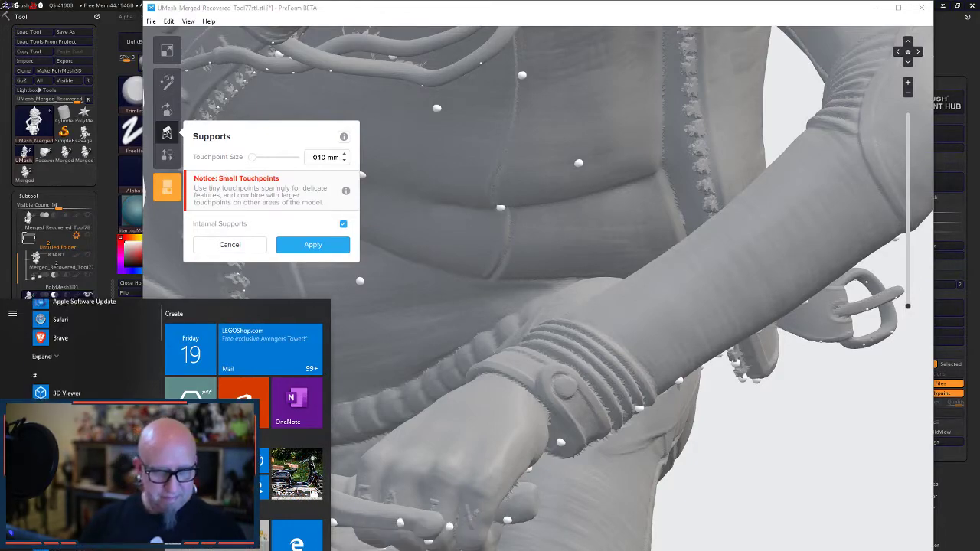
scroll(84, 352, "down", 3)
scroll(84, 352, "down", 10)
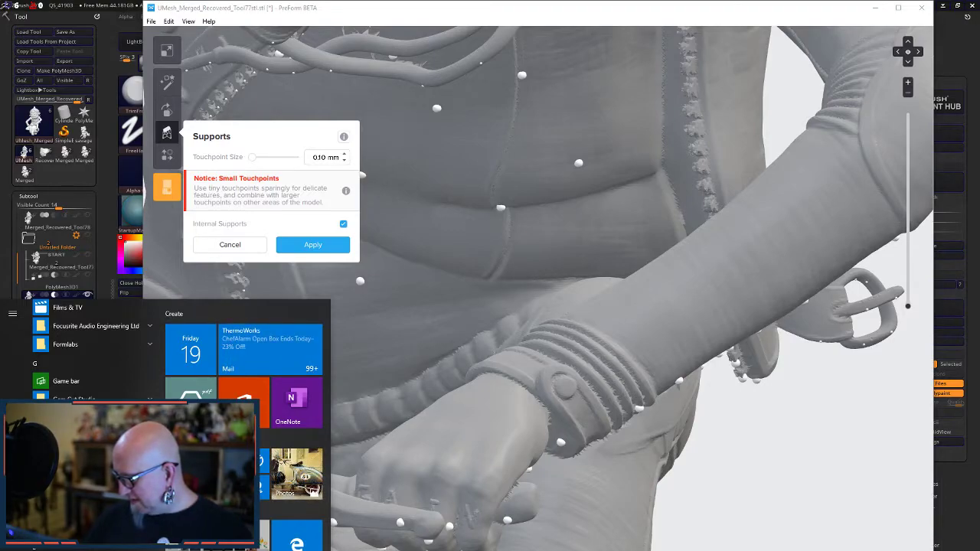
key("super+a")
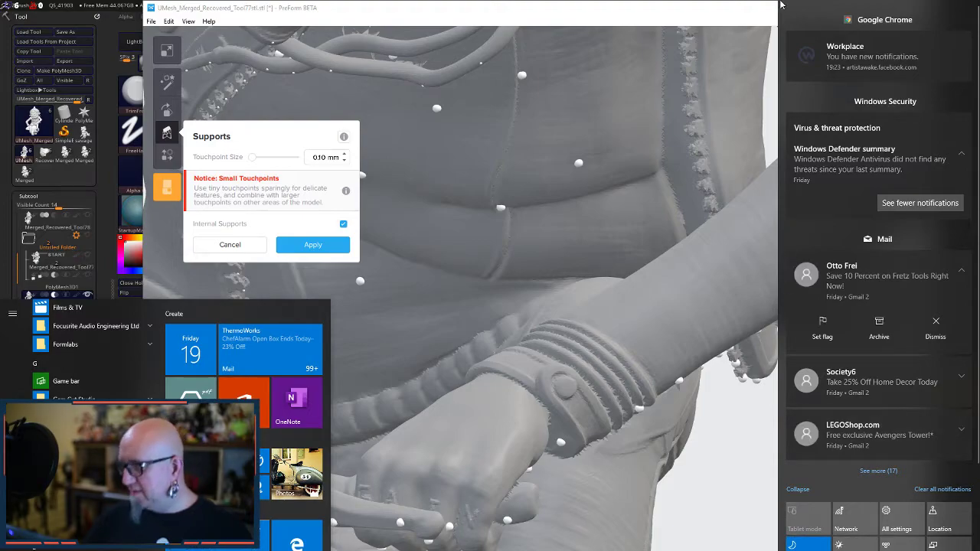
left_click(707, 368)
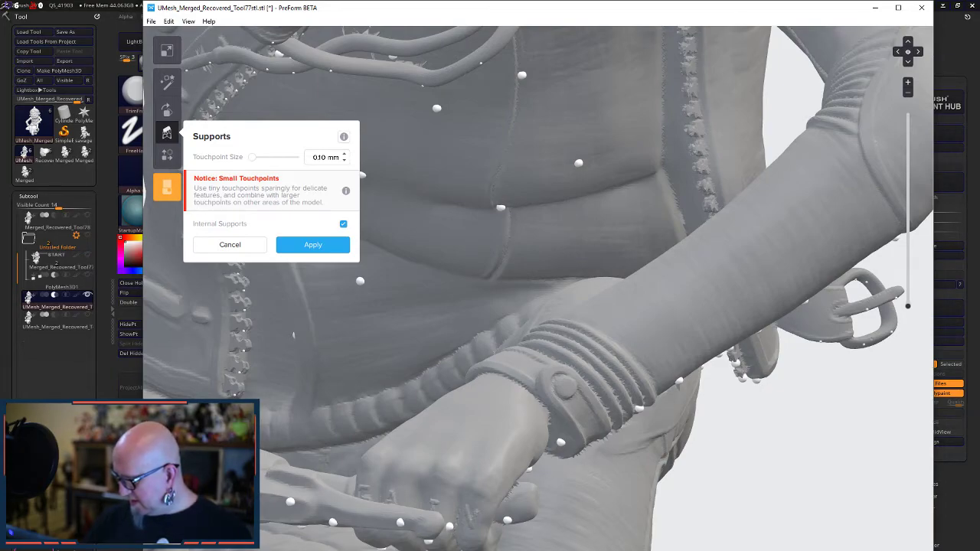
- Launch Excel from the Microsoft Office 2013 group of installed programs
key("super+d")
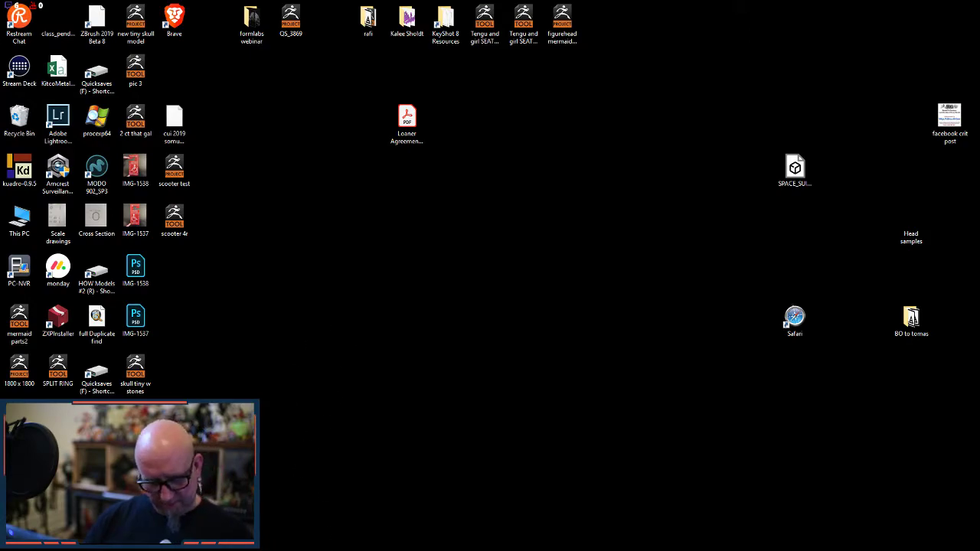
key("super+d")
key("super")
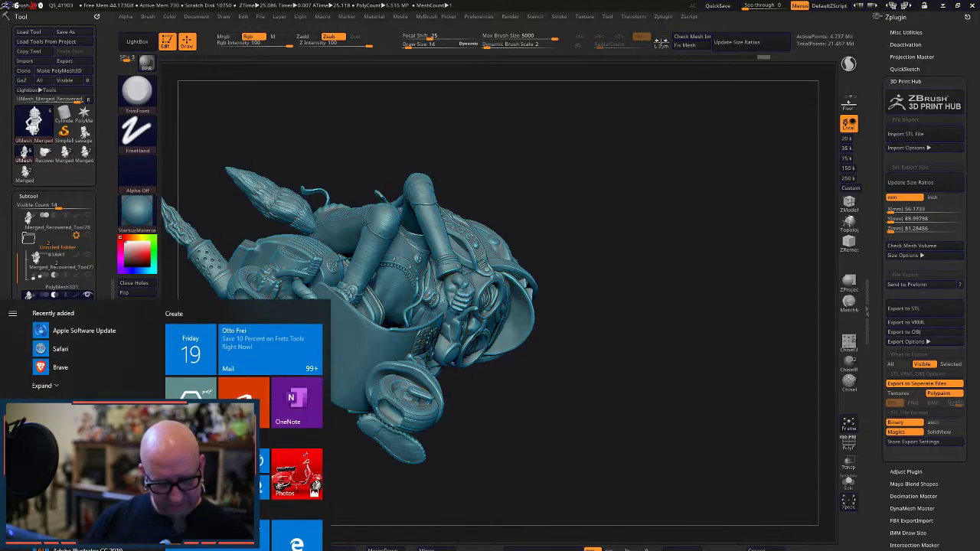
scroll(76, 348, "down", 15)
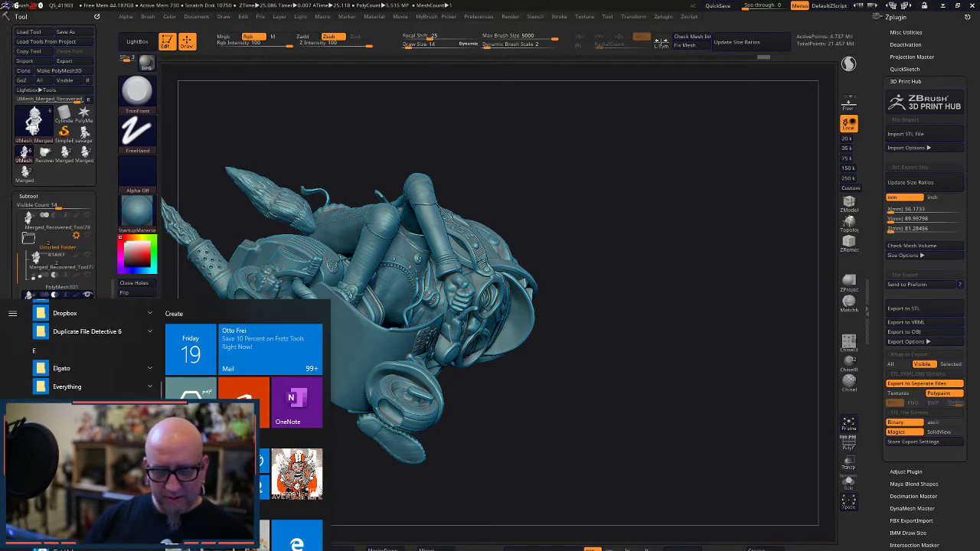
scroll(76, 348, "down", 15)
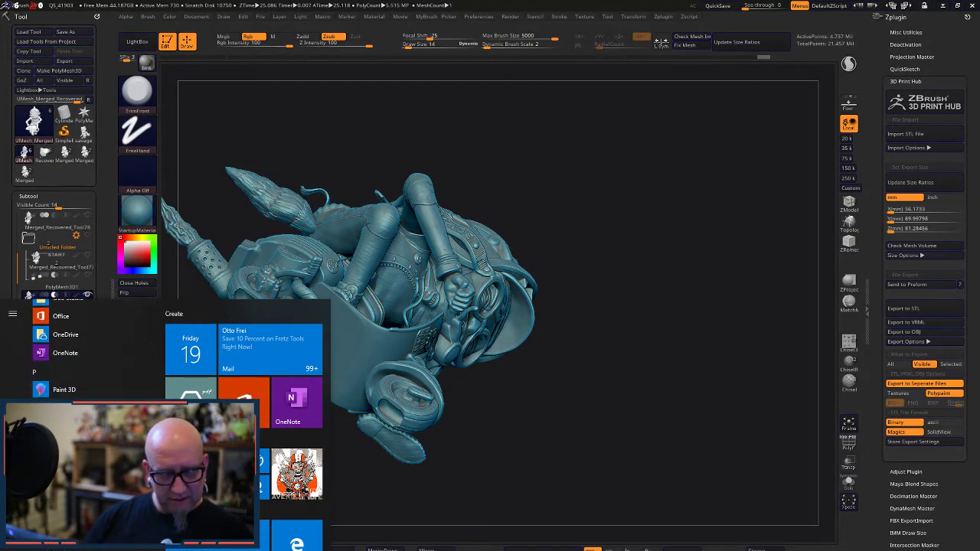
scroll(120, 393, "up", 3)
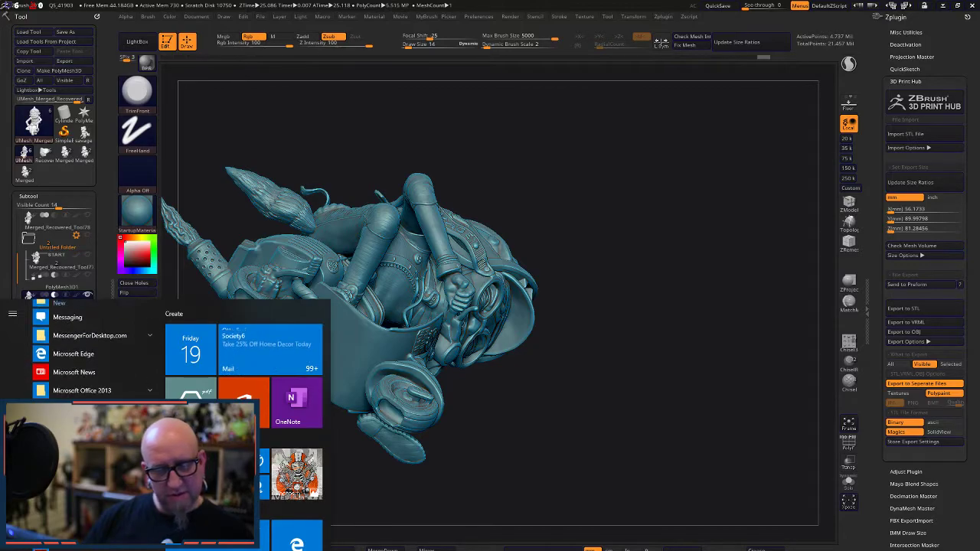
left_click(118, 391)
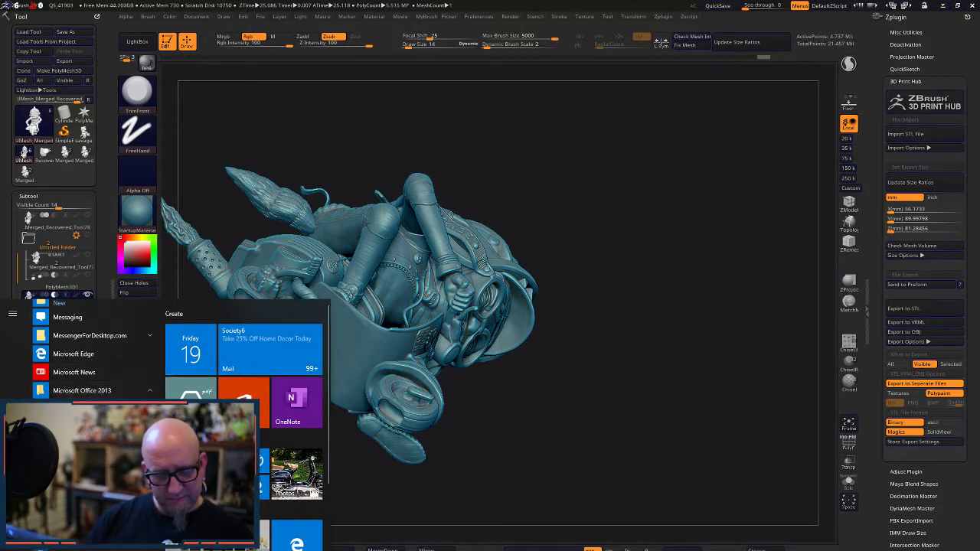
left_click(99, 427)
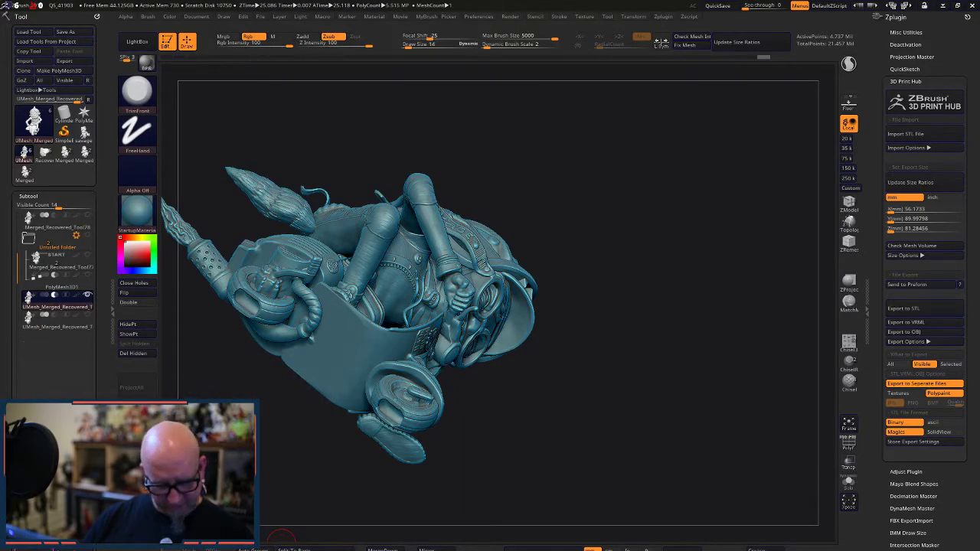
key("super")
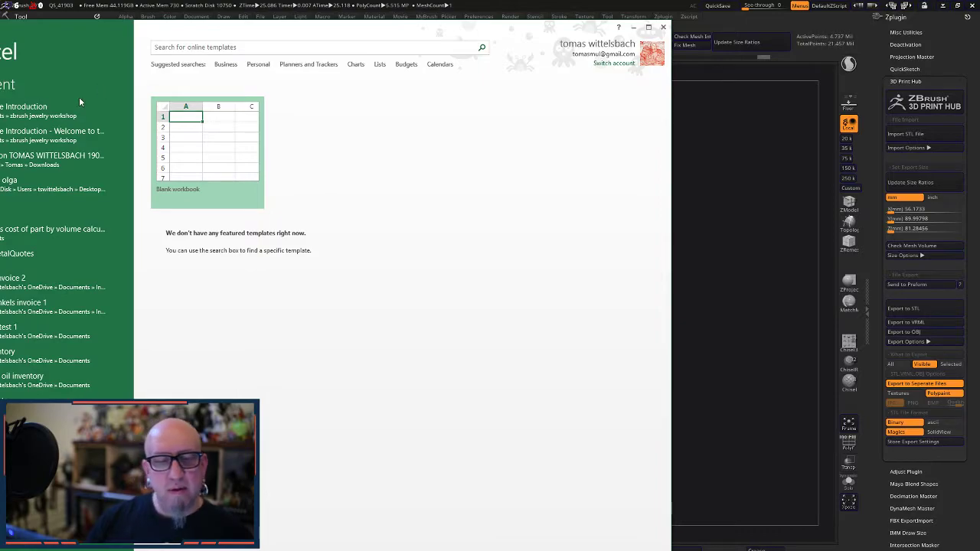
- Bring the Excel window fully into view and open the recent workbook "formlabs cost of part by volume calculator"
double_click(99, 23)
left_click_drag(240, 15, 280, 42)
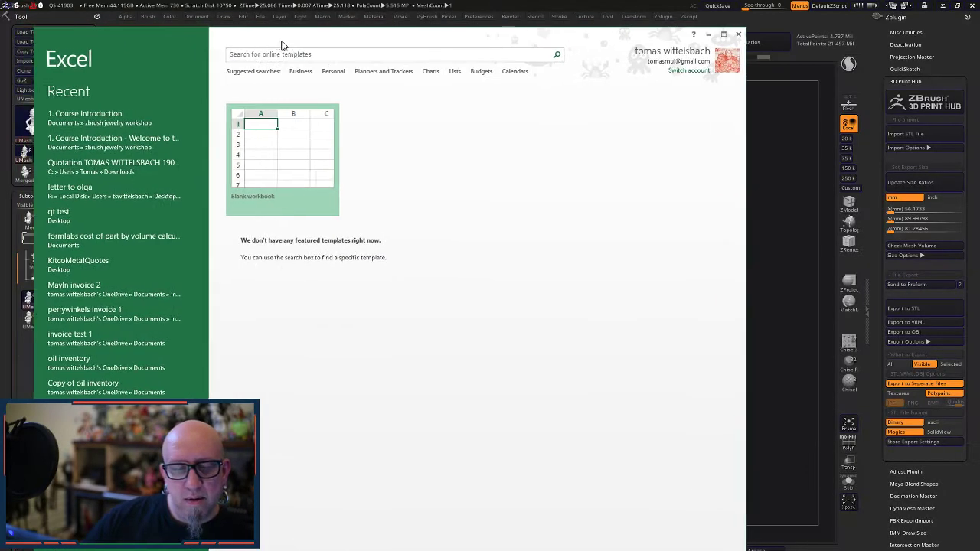
left_click(119, 242)
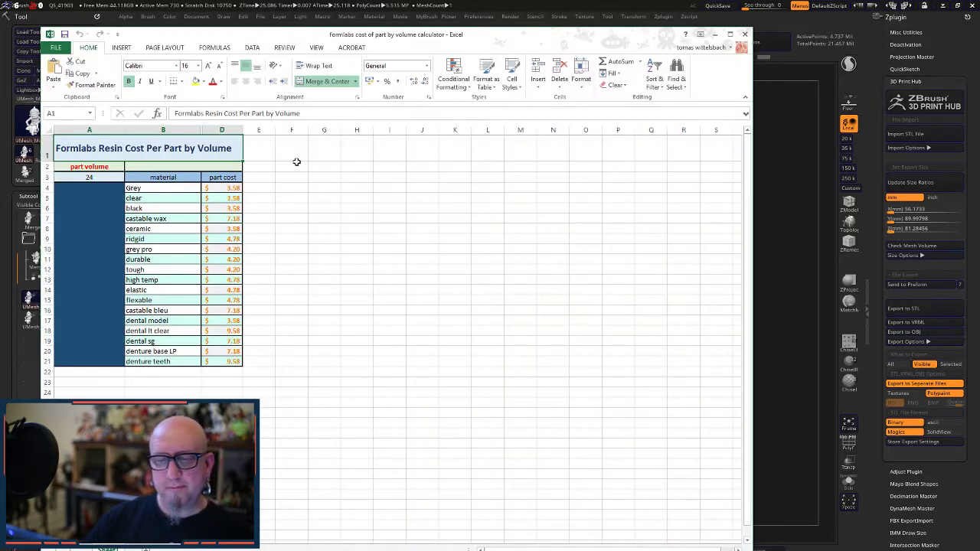
- Set the part volume in cell A3 of the Formlabs resin cost sheet to 45
left_click(95, 177)
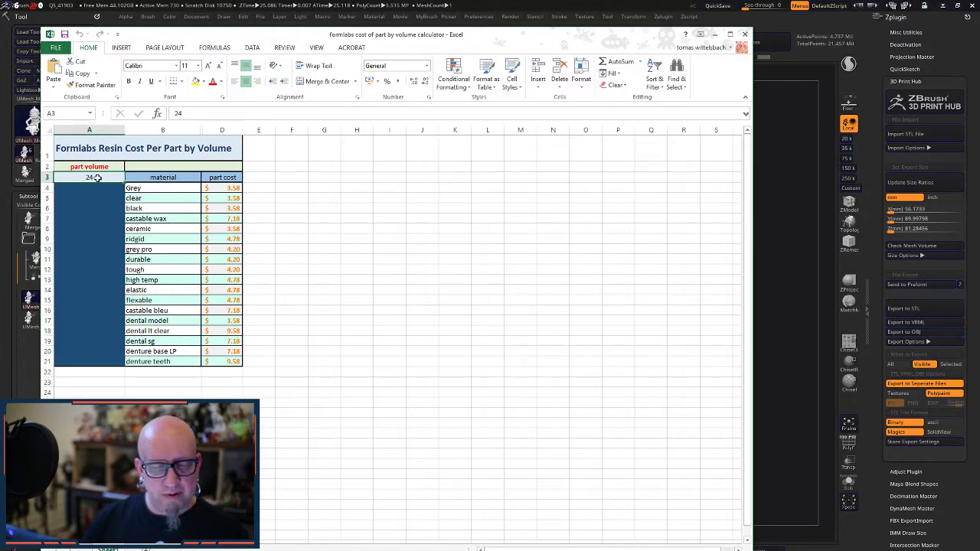
double_click(177, 113)
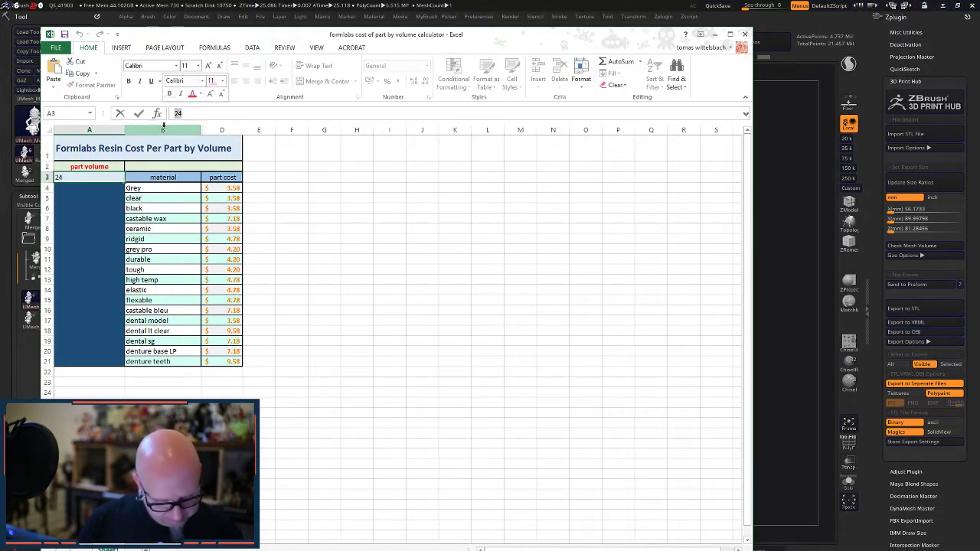
type("45")
key("Return")
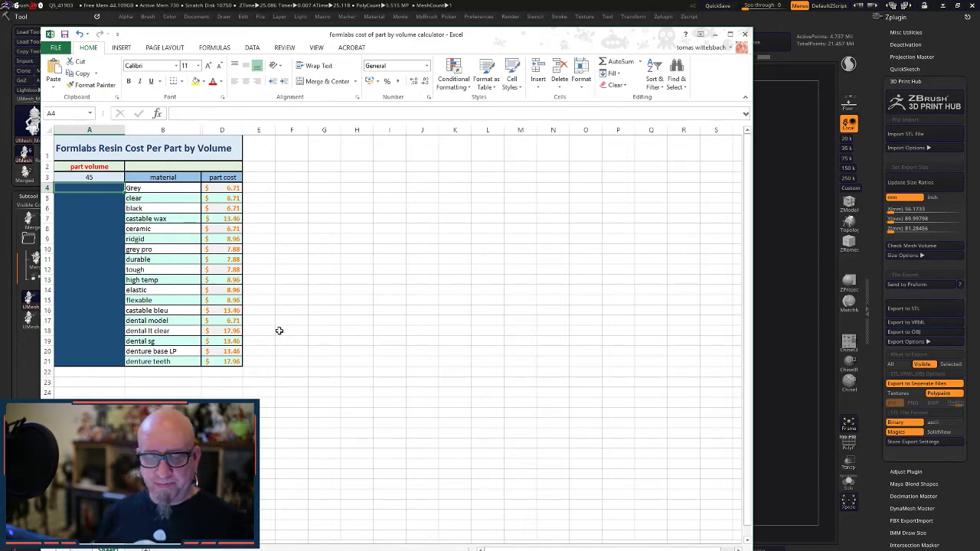
key("ctrl+c")
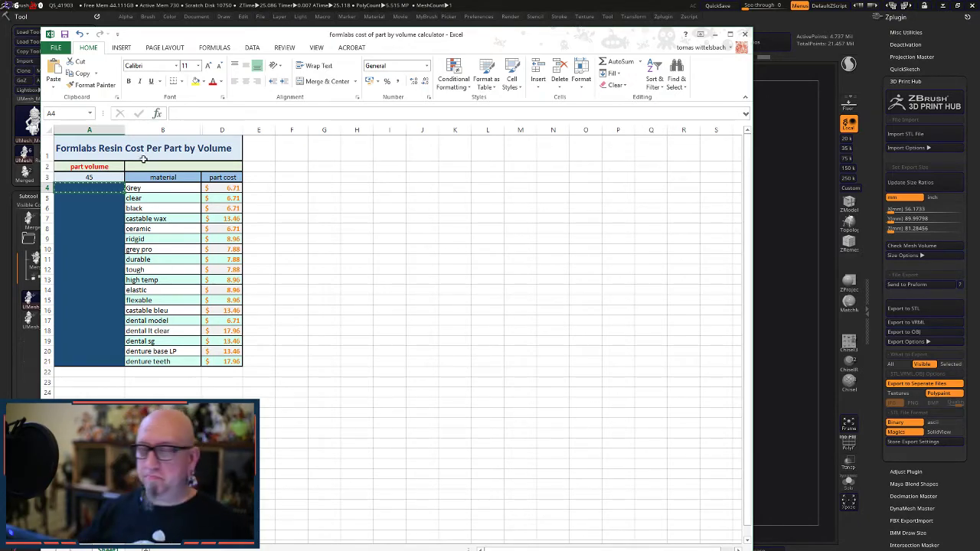
key("alt+Tab")
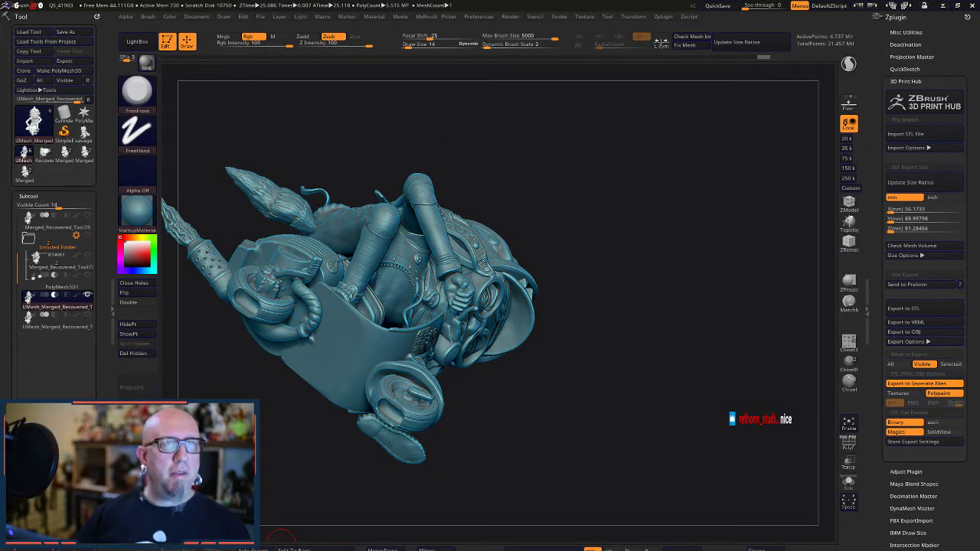
key("super")
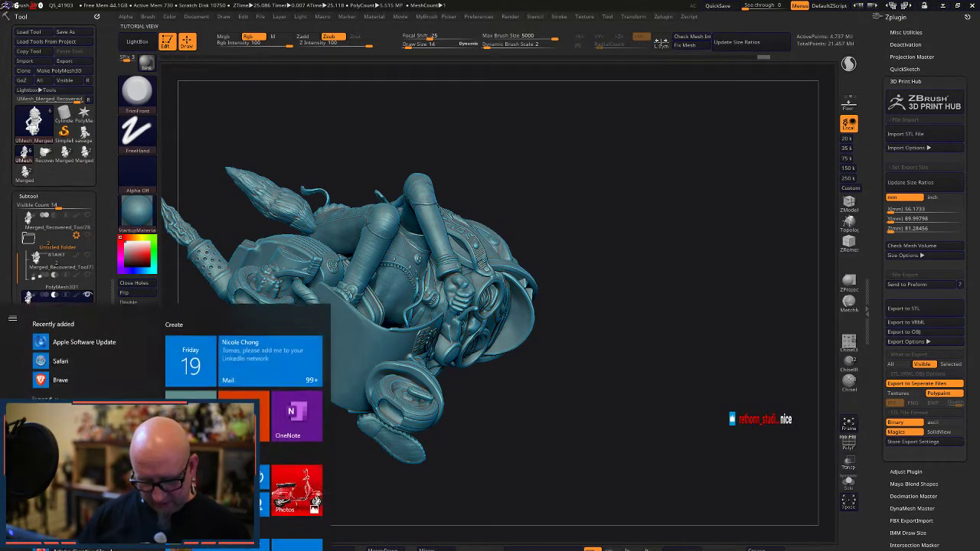
mouse_move(163, 550)
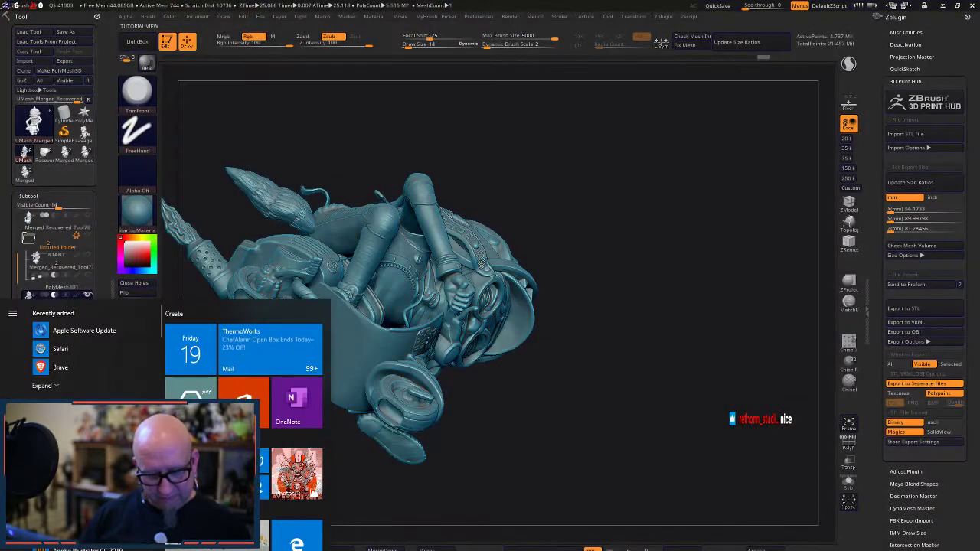
key("super")
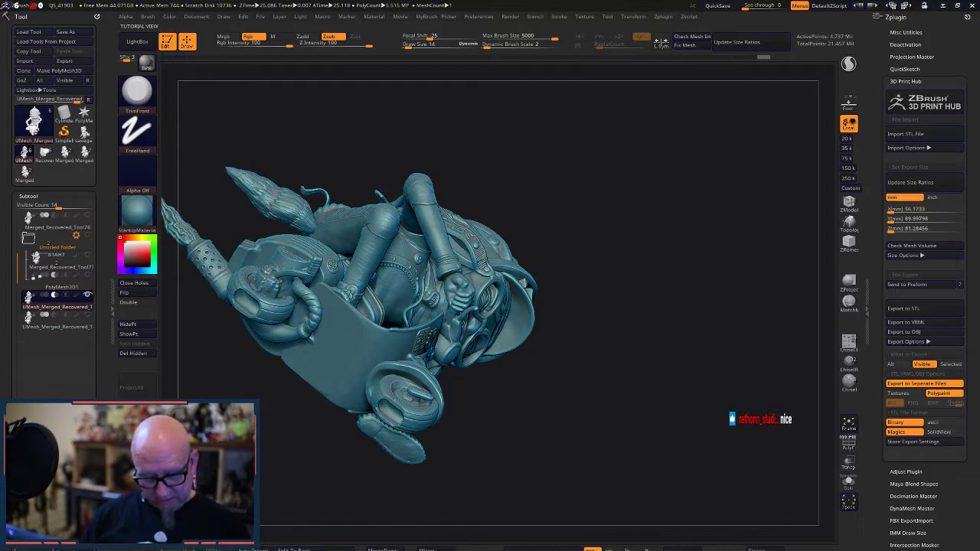
key("super")
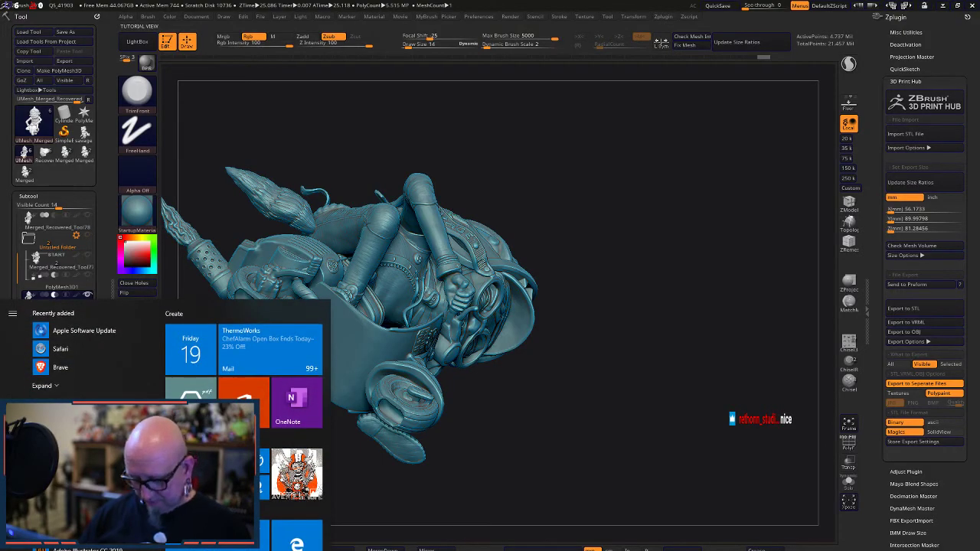
key("super")
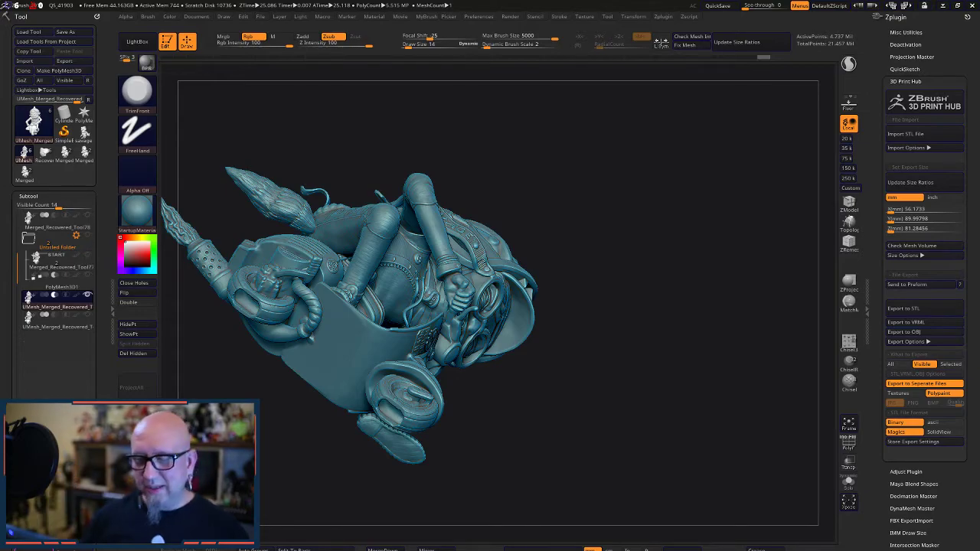
- Examine the scooter rider sculpt in ZBrush from both sides and upright from the front
left_click_drag(589, 409, 590, 411, "shift")
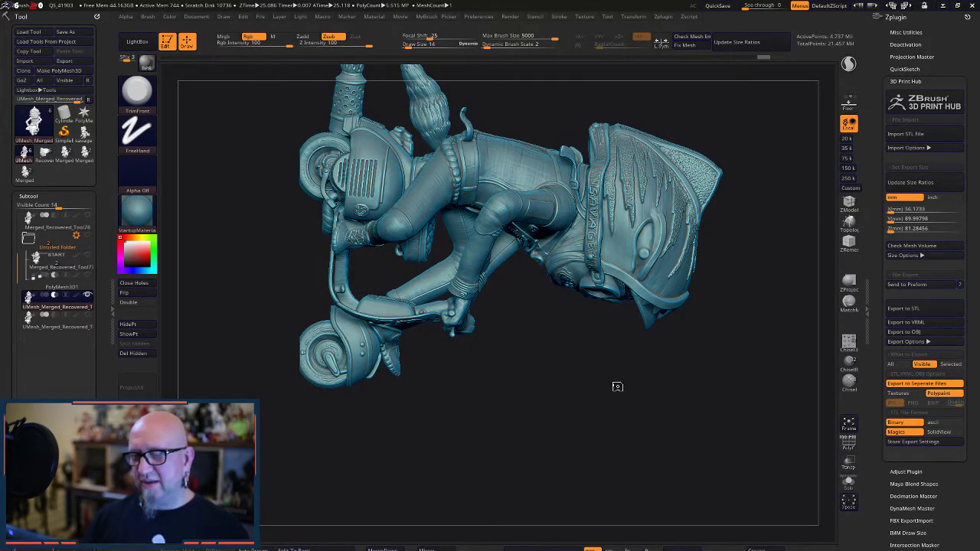
key("shift+z")
key("shift+z")
key("shift+z")
key("shift+z")
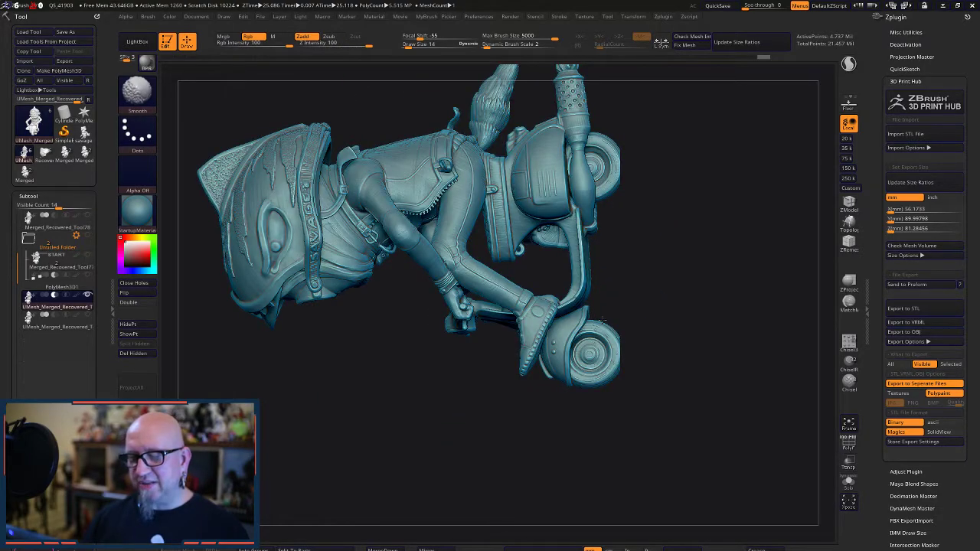
mouse_move(618, 420)
left_mouse_down()
mouse_move(648, 360)
mouse_move(650, 293)
left_mouse_up()
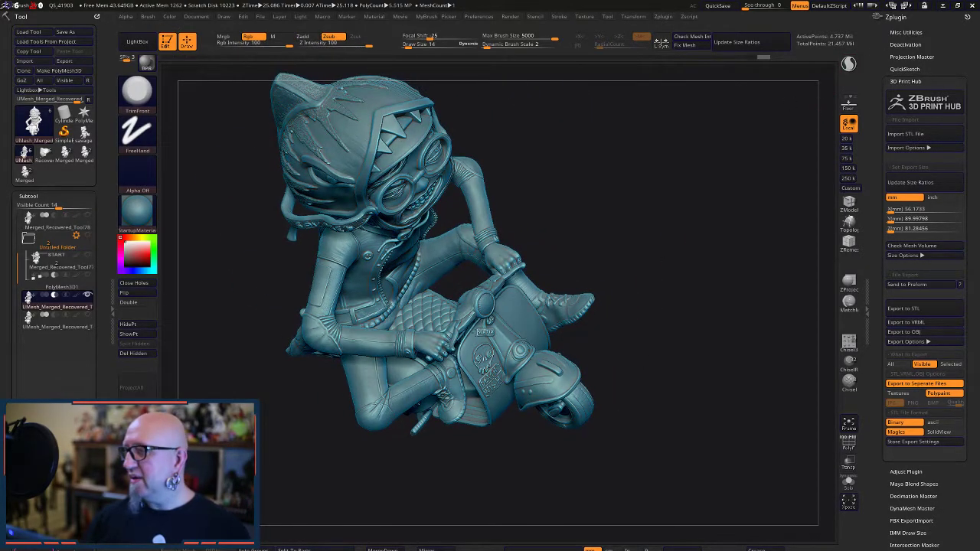
- Switch back to PreForm and replace the large touchpoints on the lower jacket zipper teeth near the belt buckle with 0.10 mm ones
key("super")
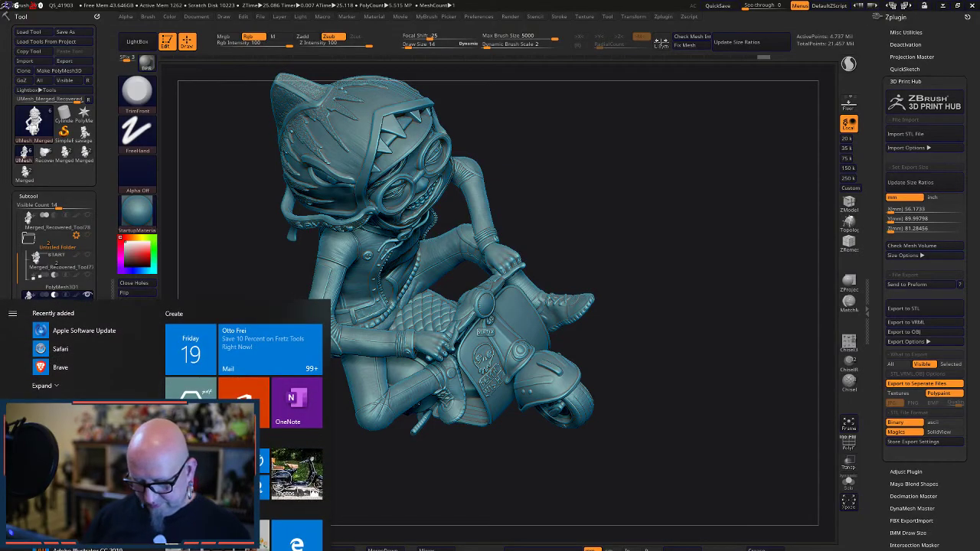
left_click(333, 549)
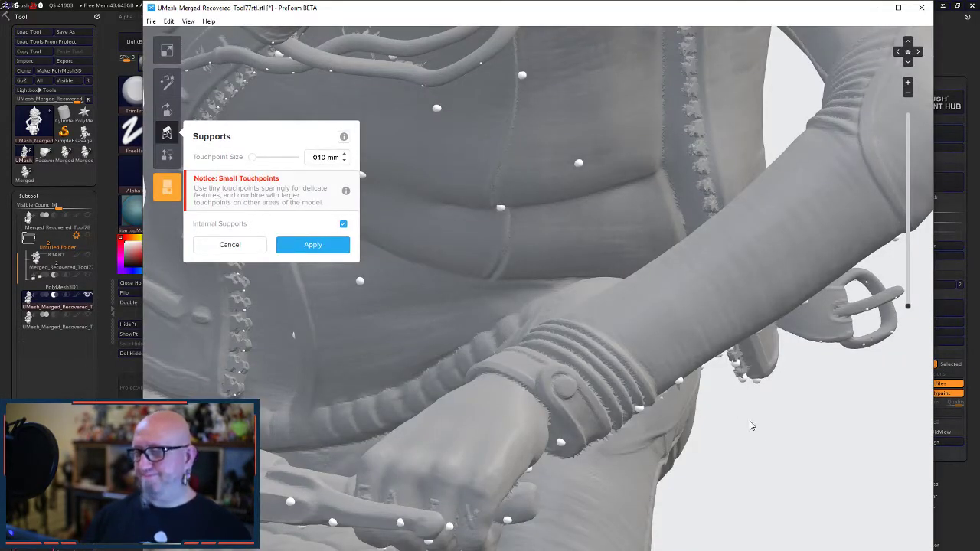
right_click_drag(720, 383, 711, 463)
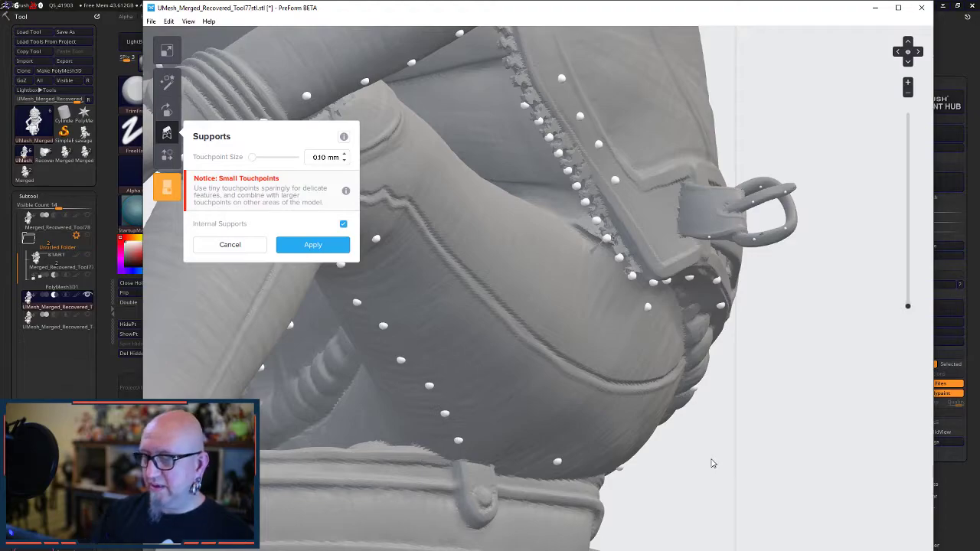
left_click(619, 257)
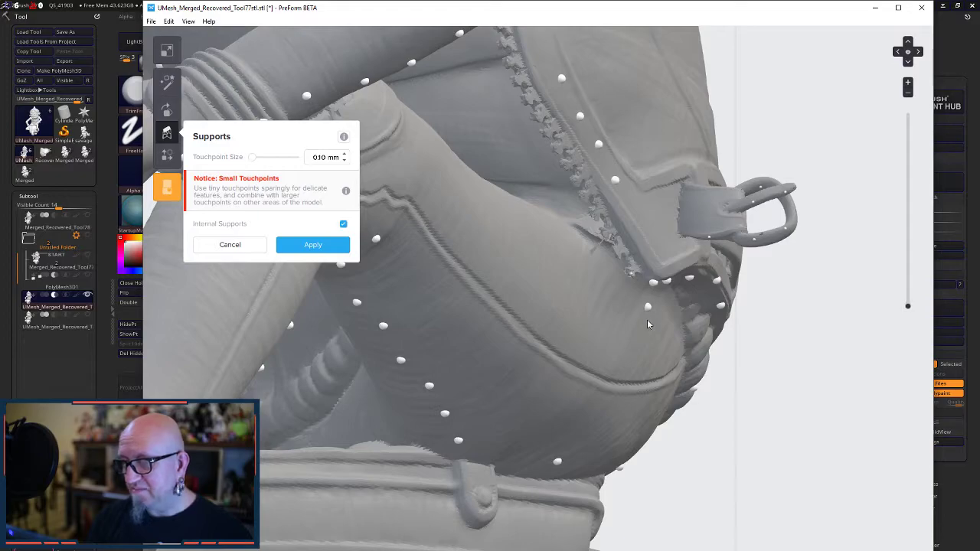
left_click(691, 274)
right_click_drag(691, 274, 643, 225)
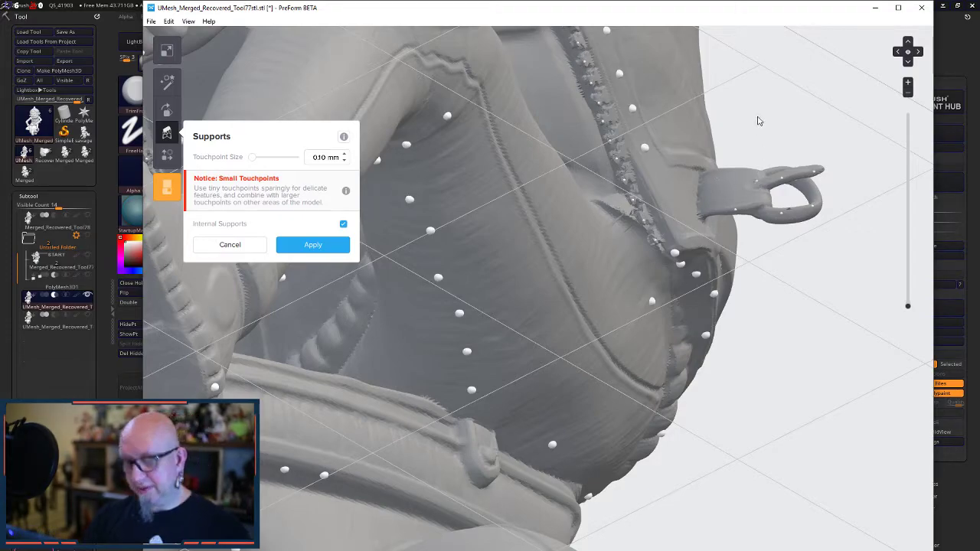
right_click_drag(759, 256, 763, 429)
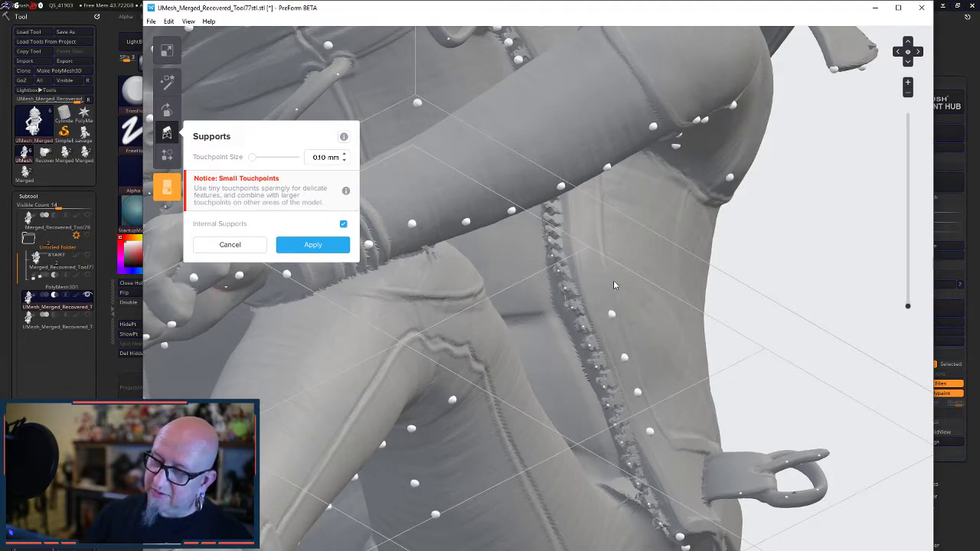
- Replace the remaining large touchpoint on the upper zipper teeth below the forearm with 0.10 mm ones and check the zipper's full length
right_click_drag(613, 219, 548, 222)
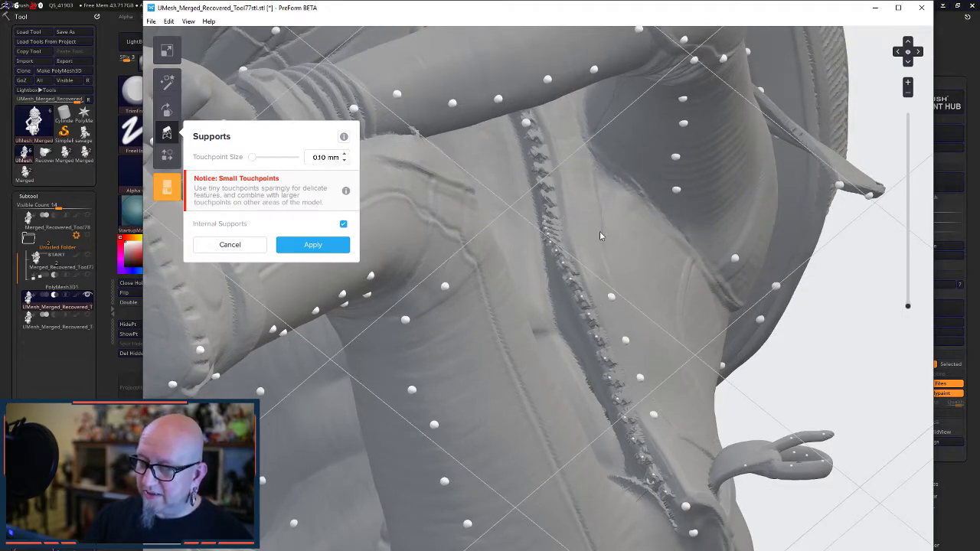
right_click_drag(579, 256, 542, 249)
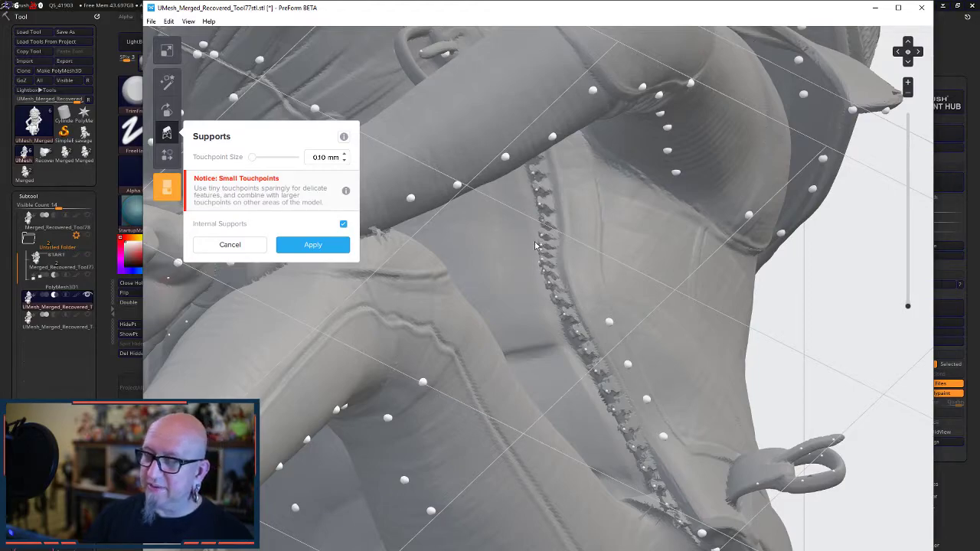
right_click_drag(540, 179, 532, 165)
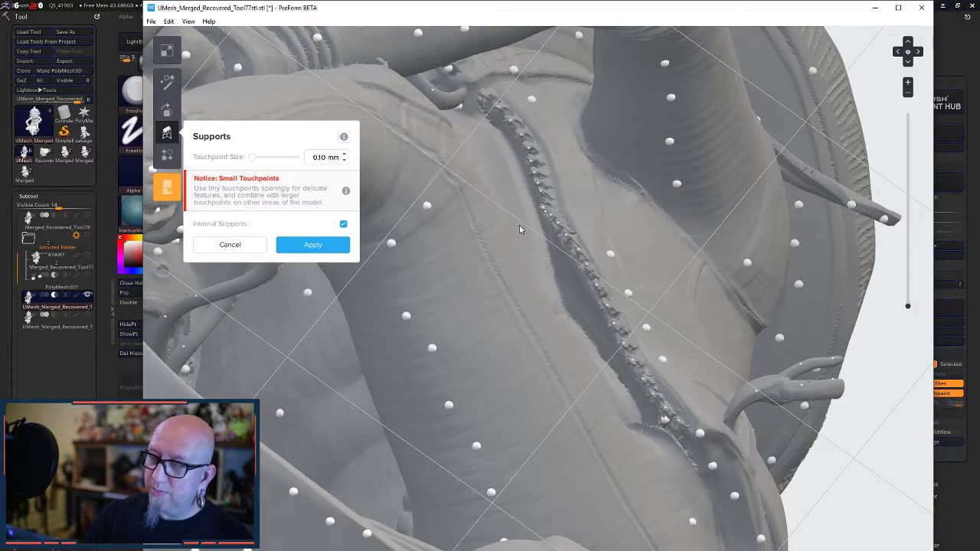
right_click_drag(482, 257, 393, 132)
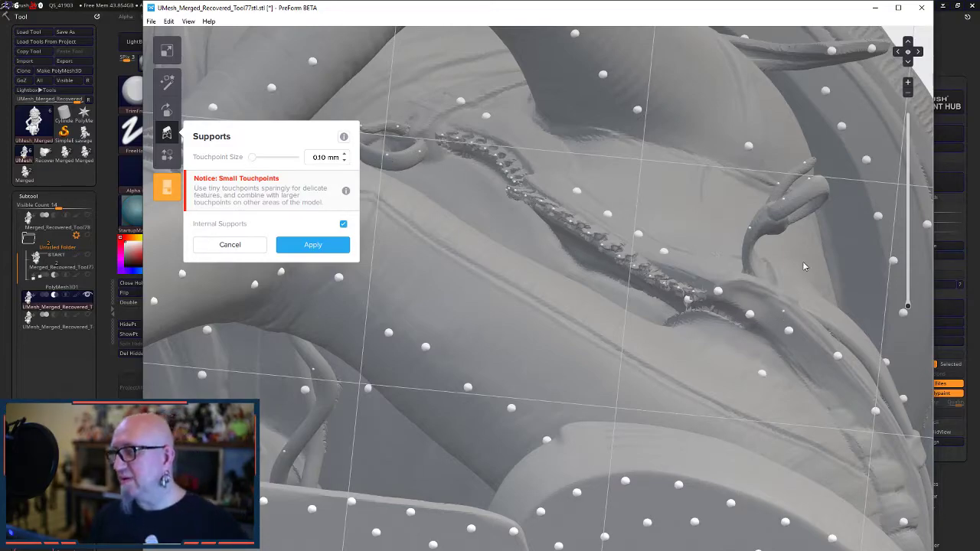
mouse_move(781, 322)
right_mouse_down()
mouse_move(762, 342)
mouse_move(767, 324)
right_mouse_up()
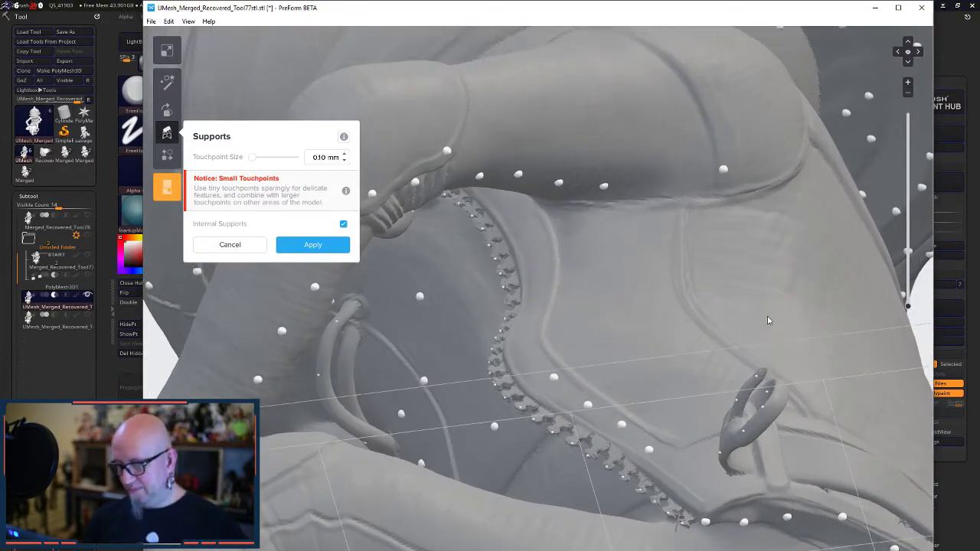
right_click_drag(810, 205, 696, 258)
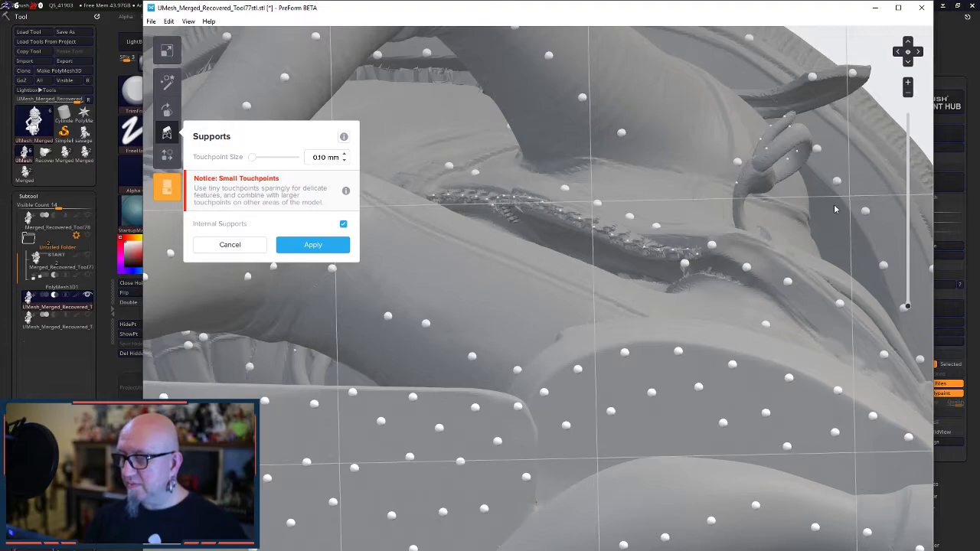
- Replace the large touchpoints on the loose end of the helmet's chin strap behind the shoulder with 0.10 mm ones
right_click_drag(826, 214, 739, 265)
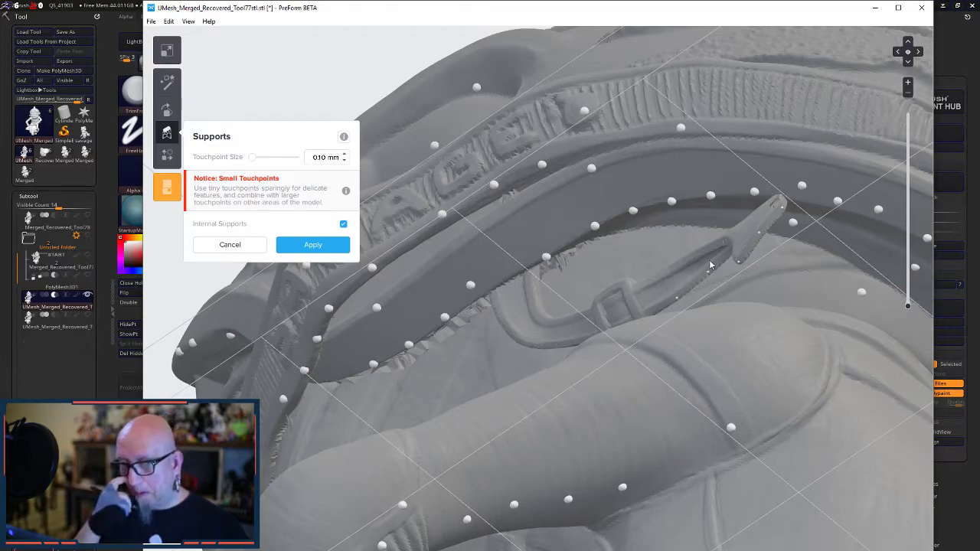
right_click_drag(817, 227, 839, 277)
right_click_drag(522, 268, 856, 279)
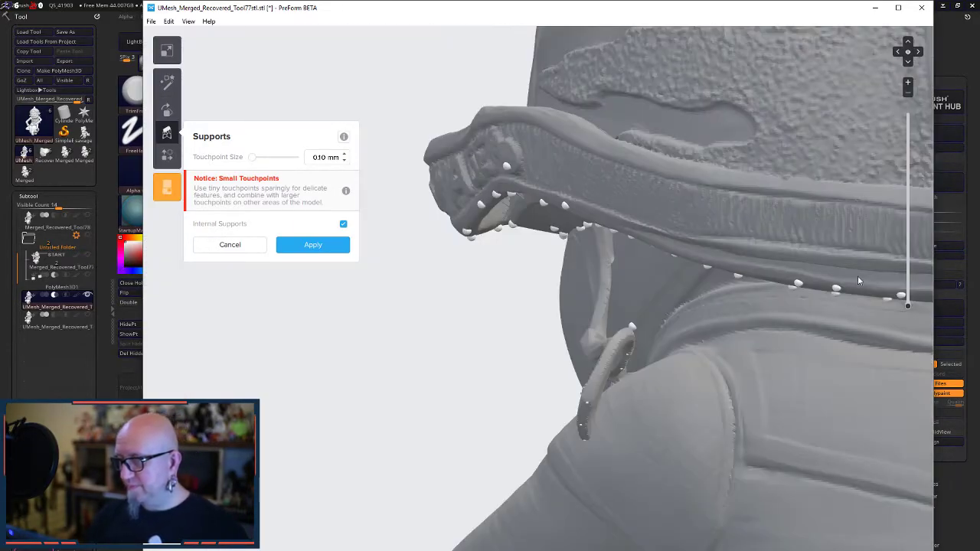
right_click_drag(508, 317, 699, 367)
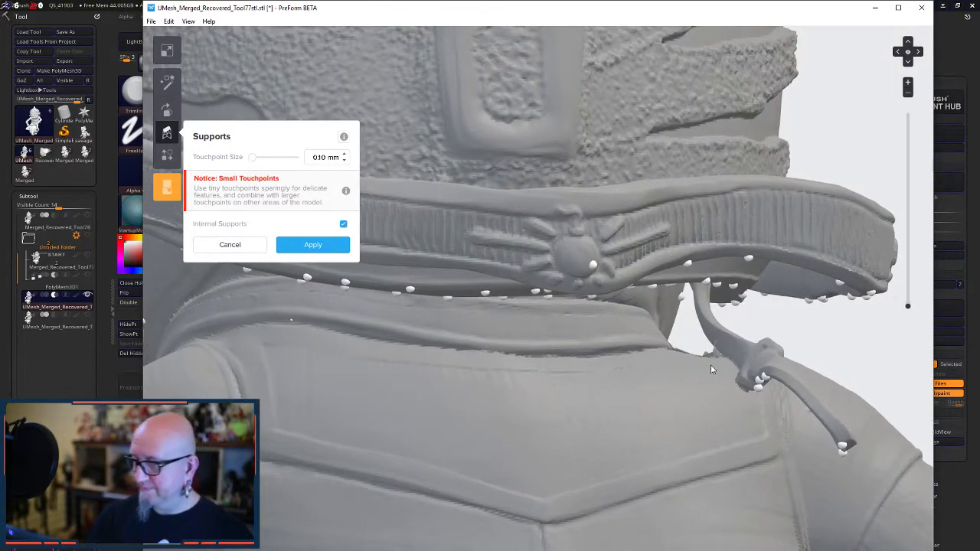
right_click_drag(872, 276, 809, 317)
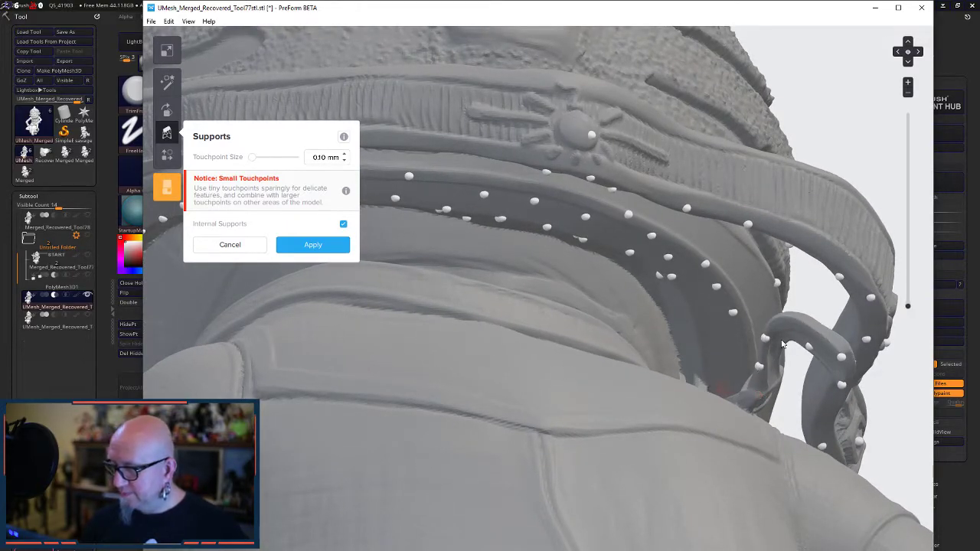
left_click(812, 347)
left_click(841, 357)
left_click(842, 385)
left_click(829, 411)
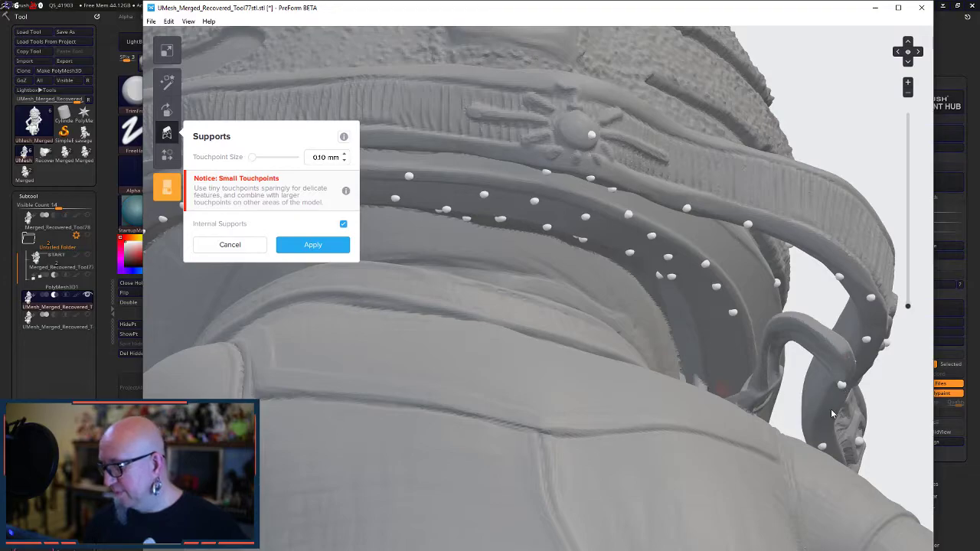
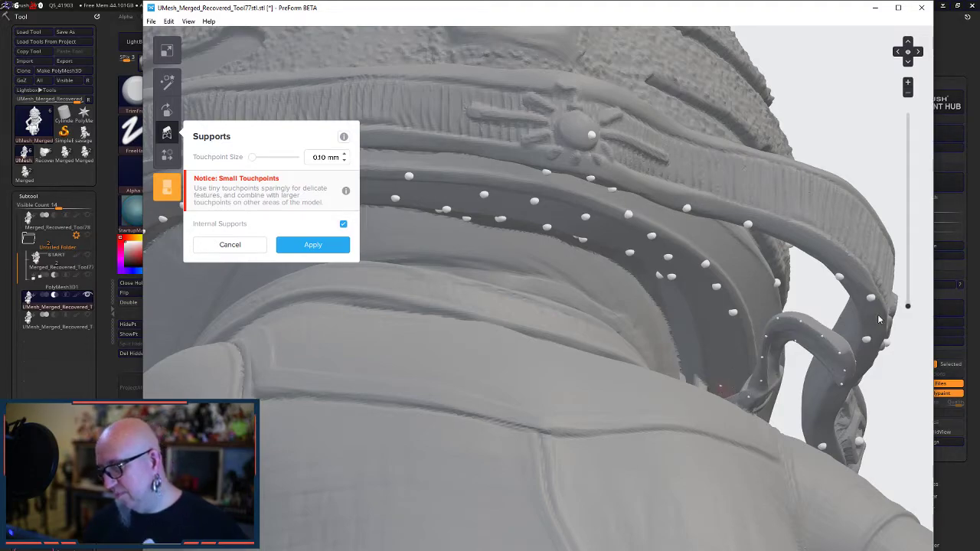
right_click_drag(873, 414, 729, 308)
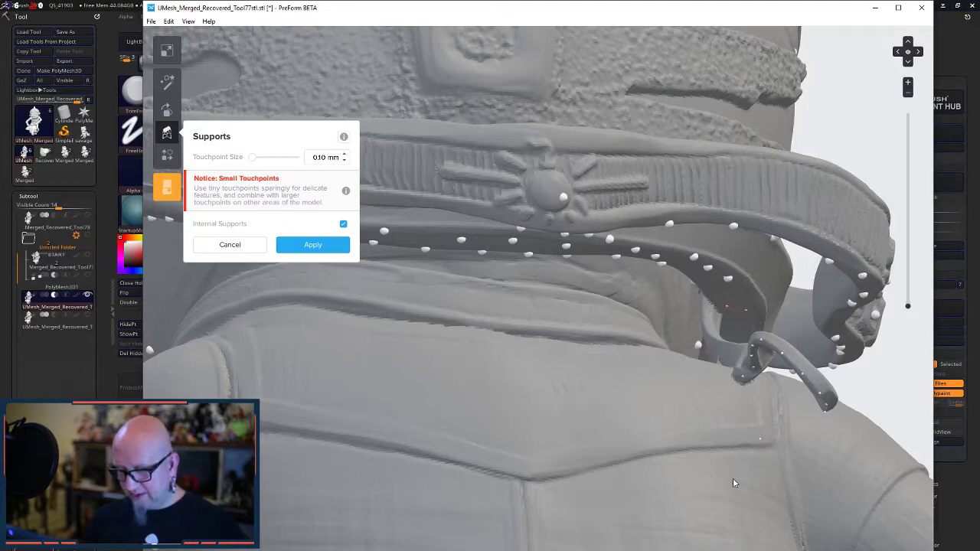
right_click_drag(770, 416, 596, 351)
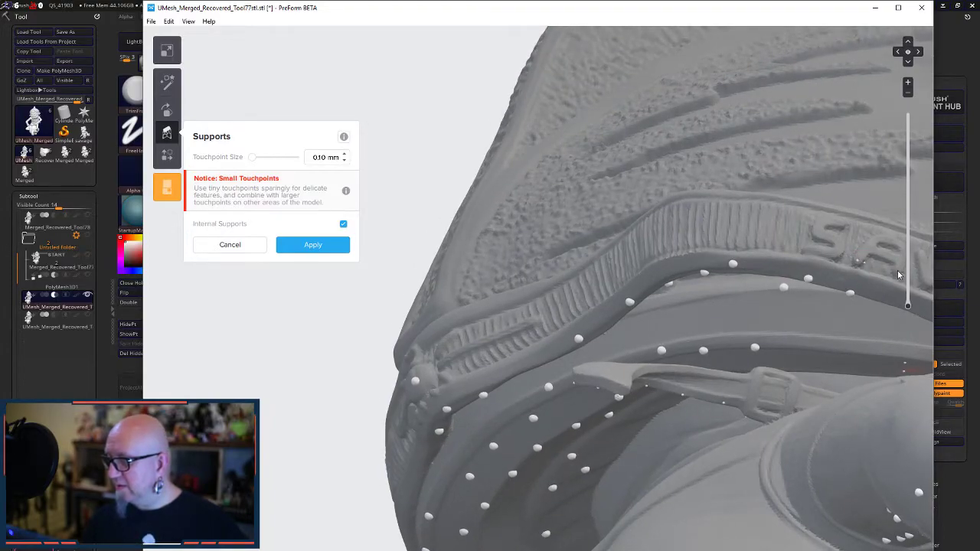
- Remove the large touchpoints from the curled loose end of the belt above the furry tail
right_click_drag(737, 443, 746, 453)
right_click_drag(554, 241, 650, 472)
right_click_drag(650, 312, 930, 292)
middle_click_drag(806, 257, 555, 303)
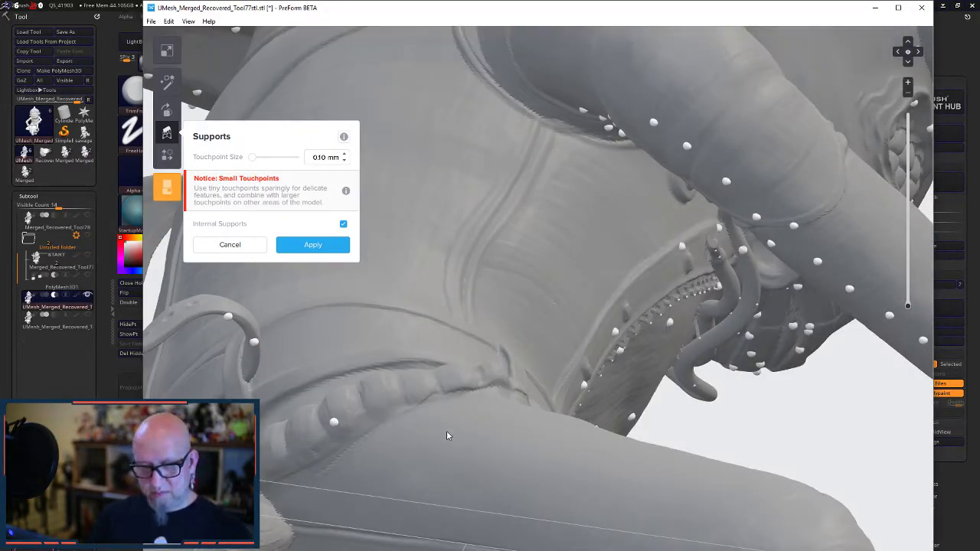
middle_click_drag(549, 414, 850, 350)
left_click(844, 346)
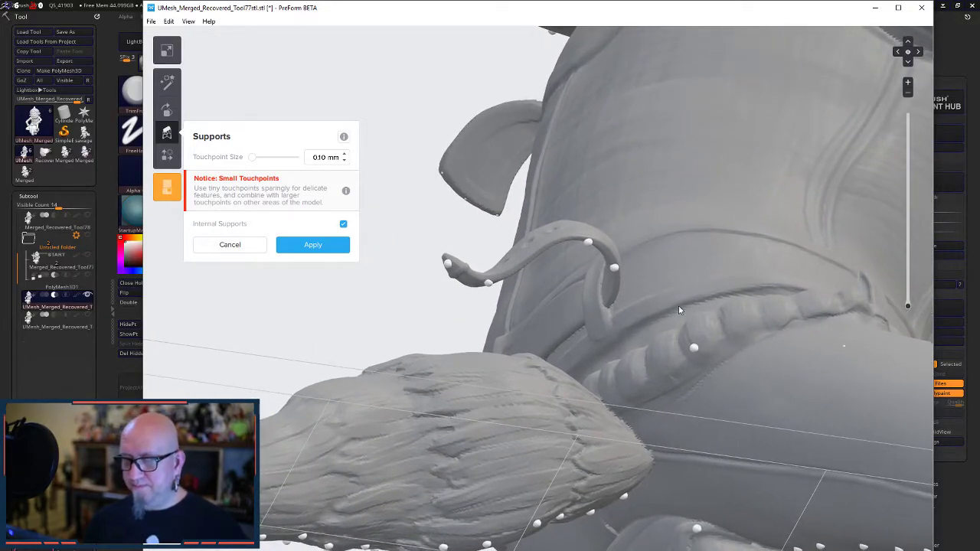
left_click(614, 267)
left_click(588, 243)
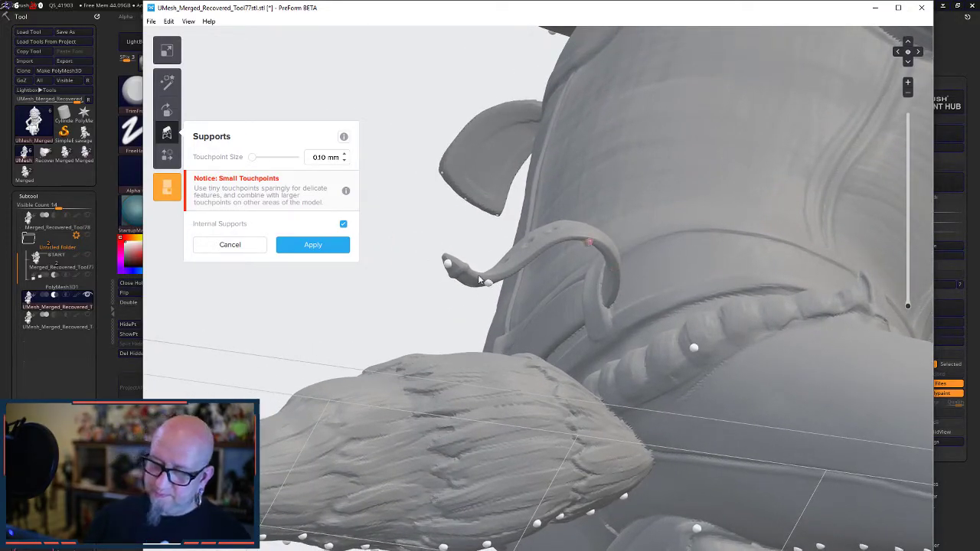
left_click(448, 266)
left_click(449, 268)
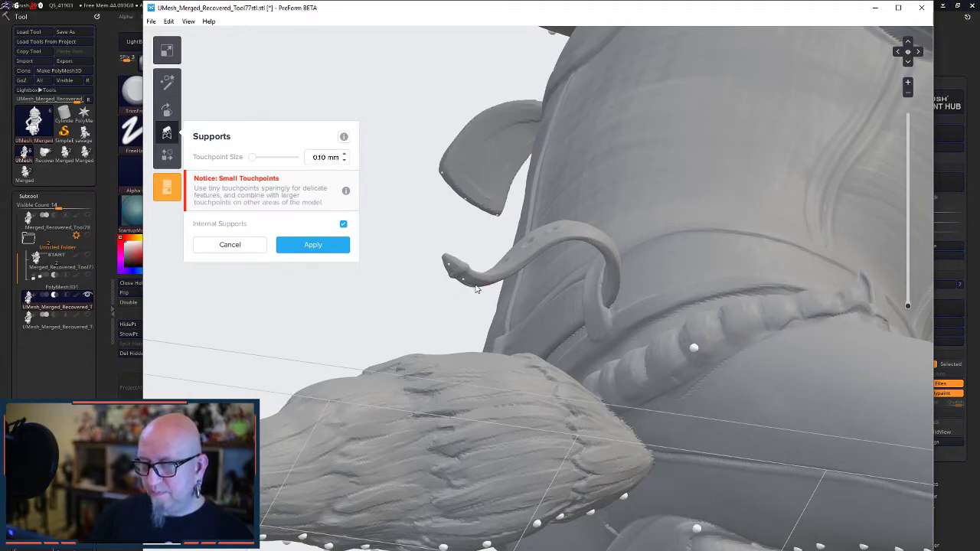
- Add 0.10 mm touchpoints along the underside of the curled belt end, from its tip around the bend to its base
mouse_move(549, 303)
right_mouse_down()
mouse_move(546, 266)
mouse_move(471, 211)
right_mouse_up()
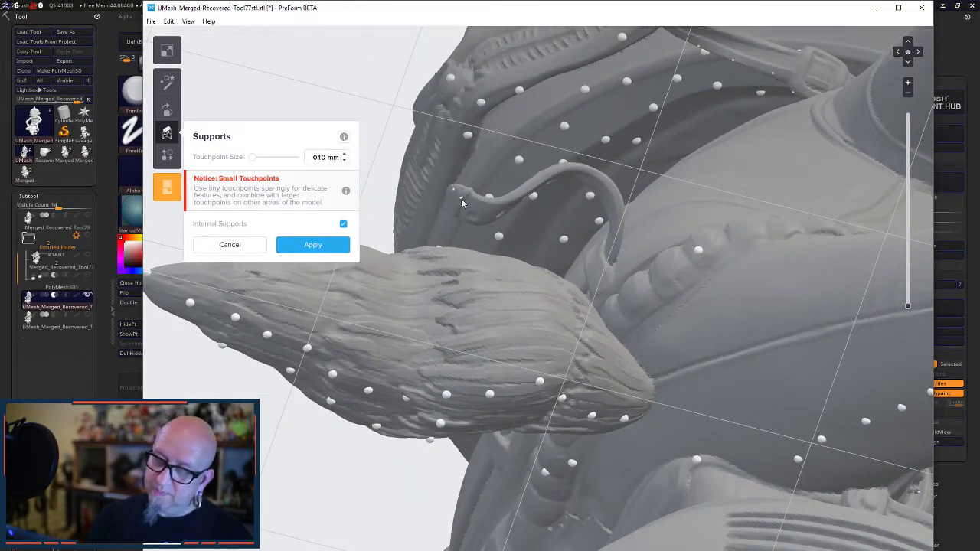
left_click(484, 208)
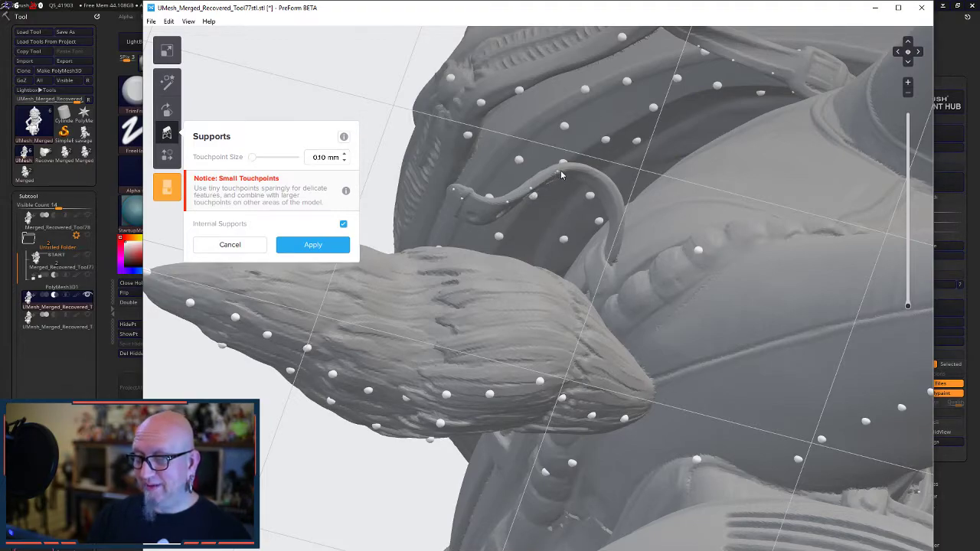
left_click(595, 178)
left_click(604, 185)
left_click(616, 211)
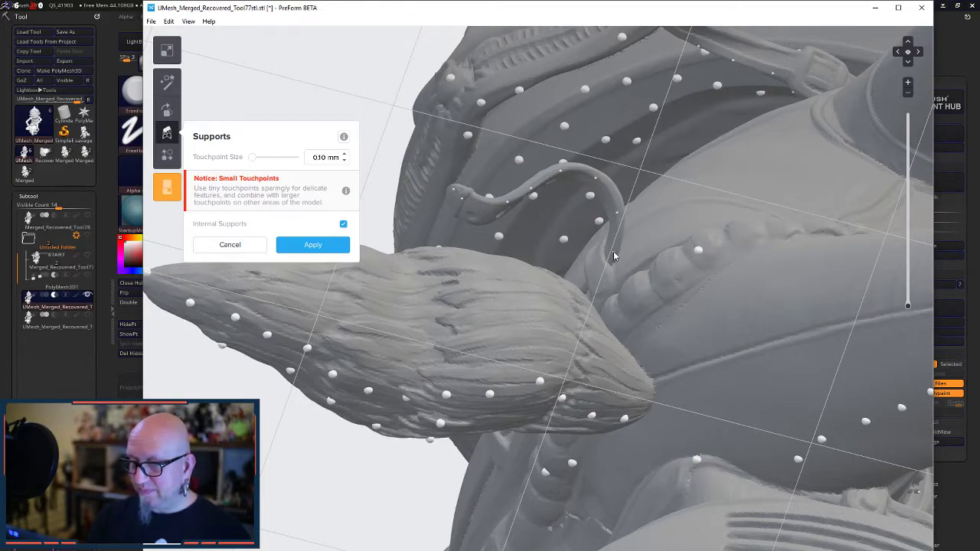
left_click(478, 210)
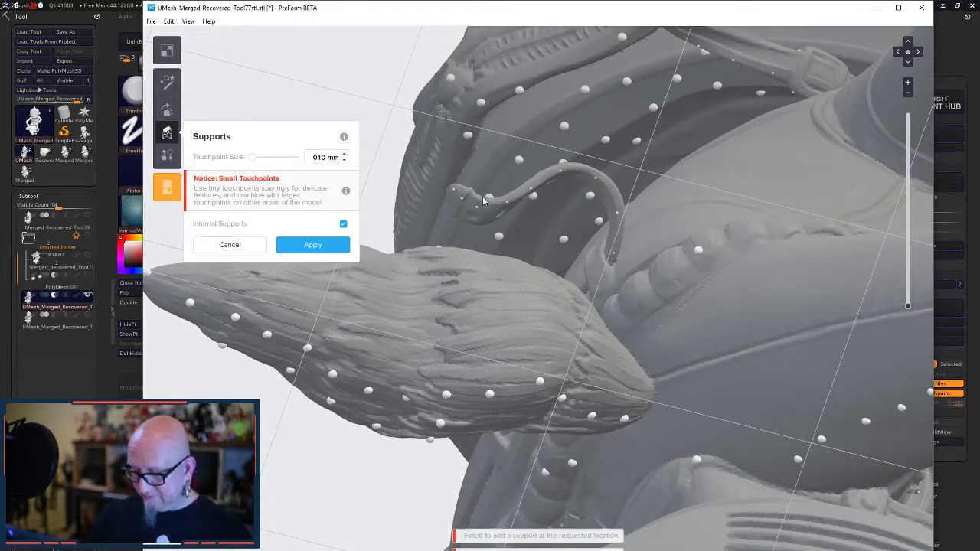
- Set the touchpoint size to 0.30 mm and add one touchpoint on the lower edge near the belt end's tip
right_click_drag(409, 231, 459, 154)
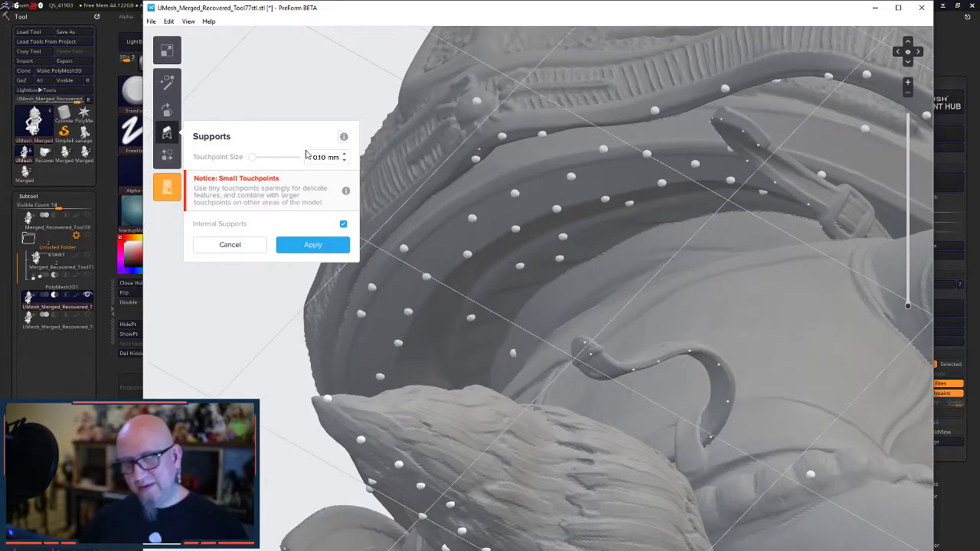
left_click_drag(257, 159, 261, 158)
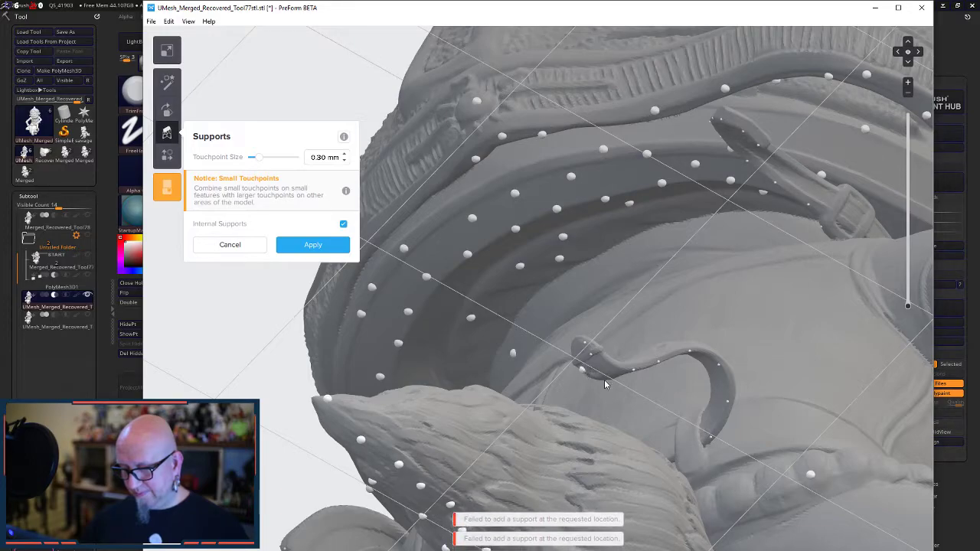
left_click(609, 380)
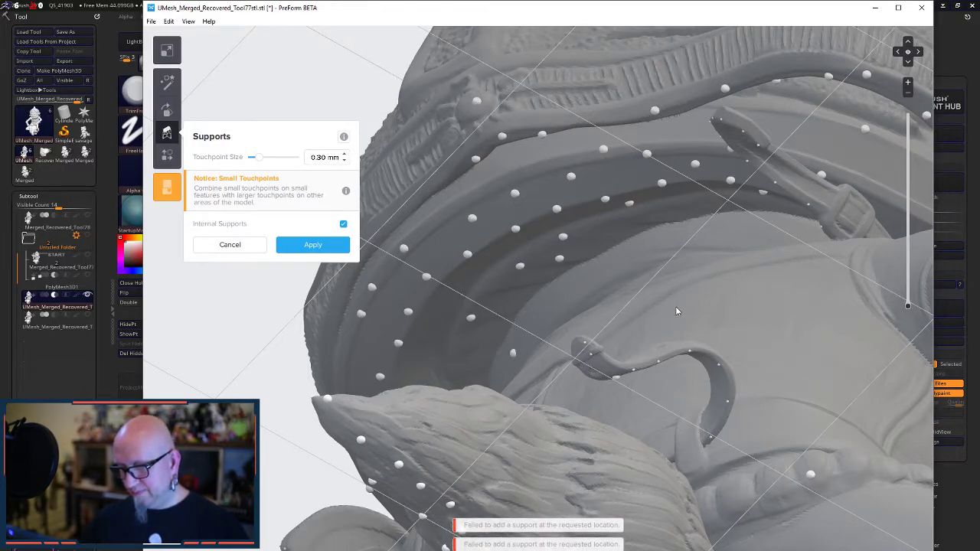
- Try 0.30 mm touchpoints on the upper face of the loose belt end, seen from above the tail
right_click_drag(675, 305, 306, 549)
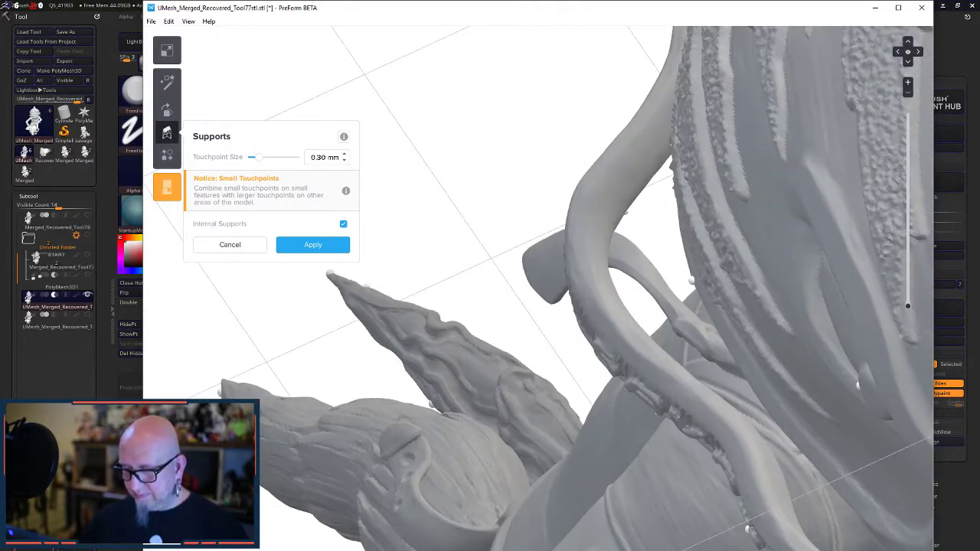
right_click_drag(747, 528, 890, 524)
right_click_drag(422, 490, 418, 452)
left_click(418, 451)
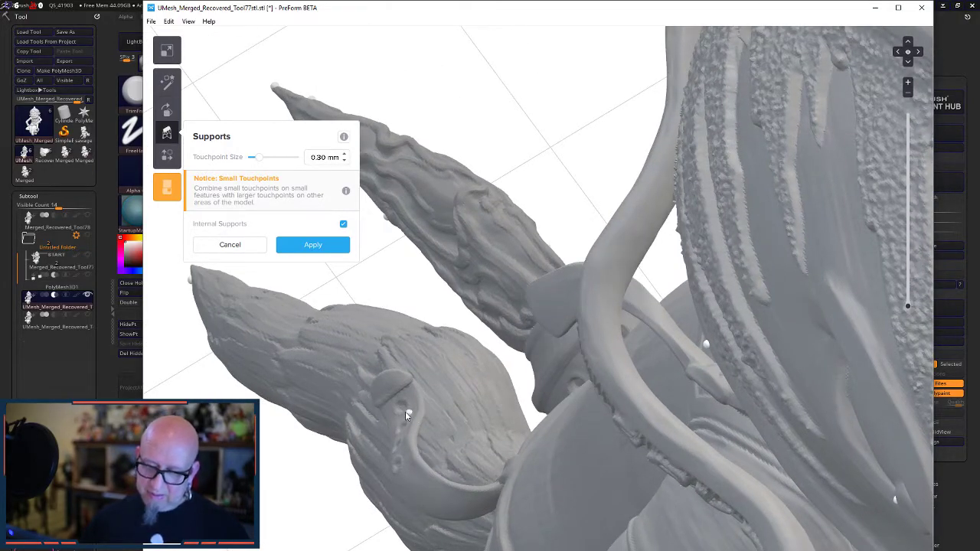
left_click(400, 409)
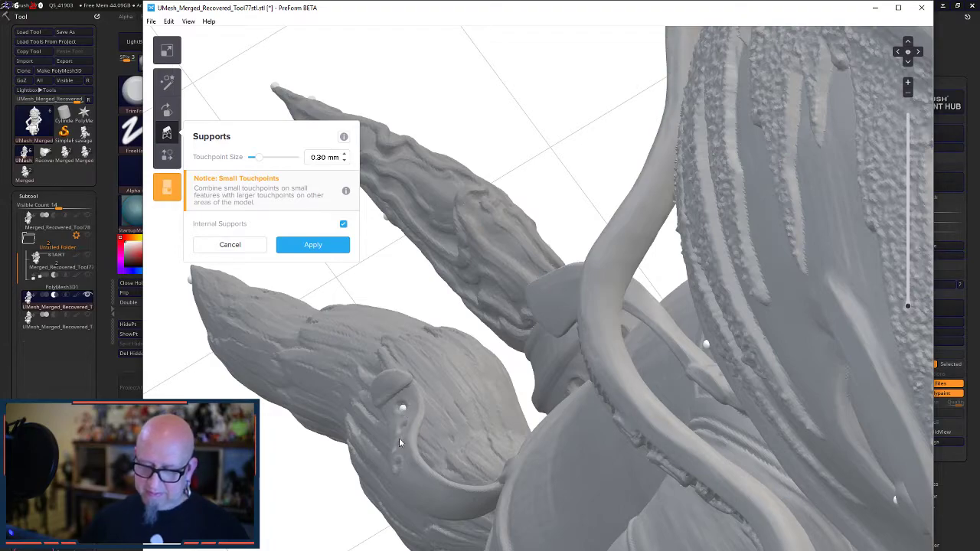
left_click(394, 417)
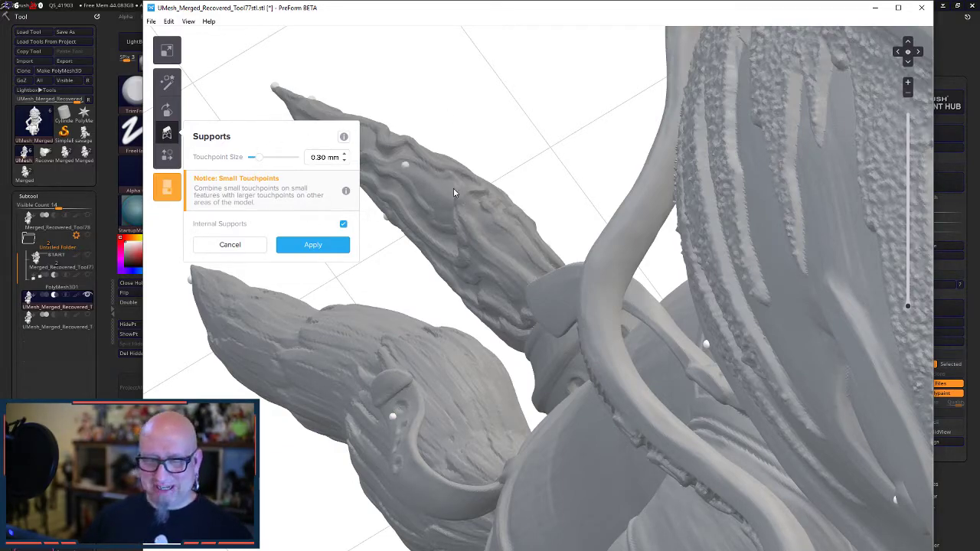
left_click(389, 187)
- Examine the touchpoint coverage across the figure's back, arms, helmet rim, belt and tail
right_click_drag(614, 88, 770, 5)
right_click_drag(336, 265, 409, 138)
right_click_drag(405, 310, 459, 383)
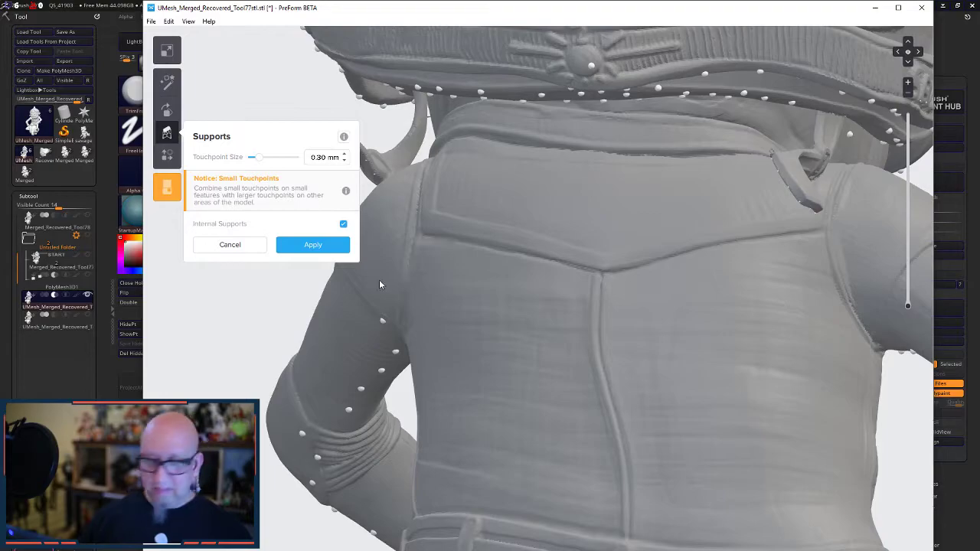
scroll(407, 159, "down", 5)
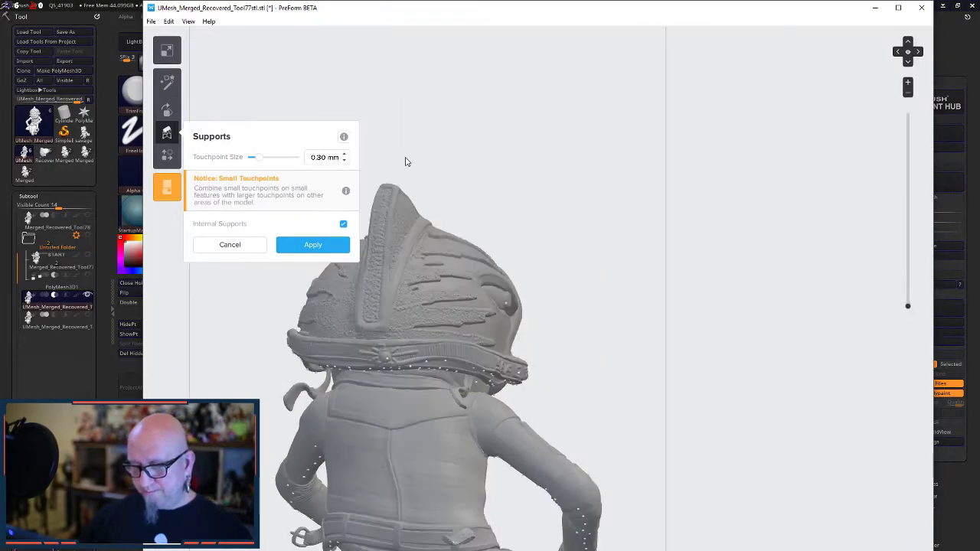
scroll(407, 401, "up", 5)
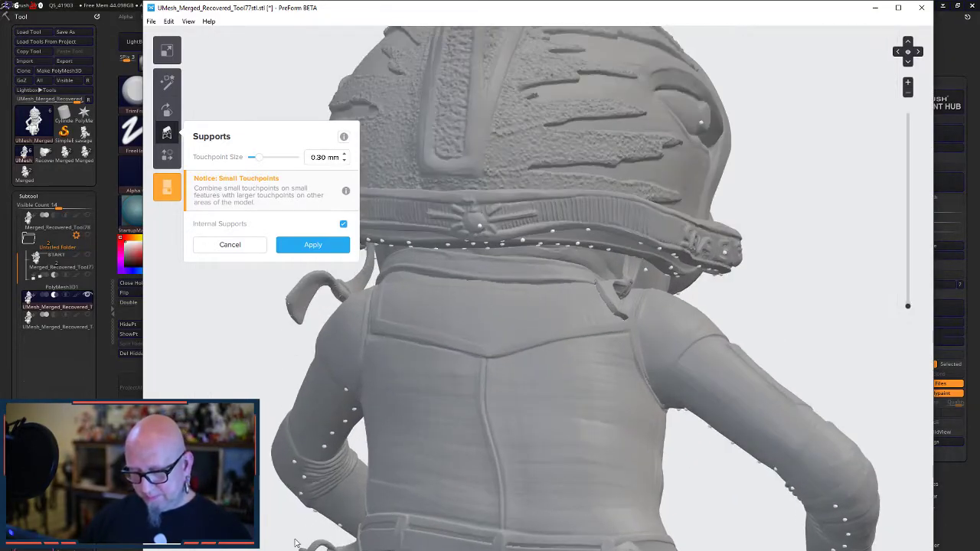
middle_click_drag(247, 517, 403, 228)
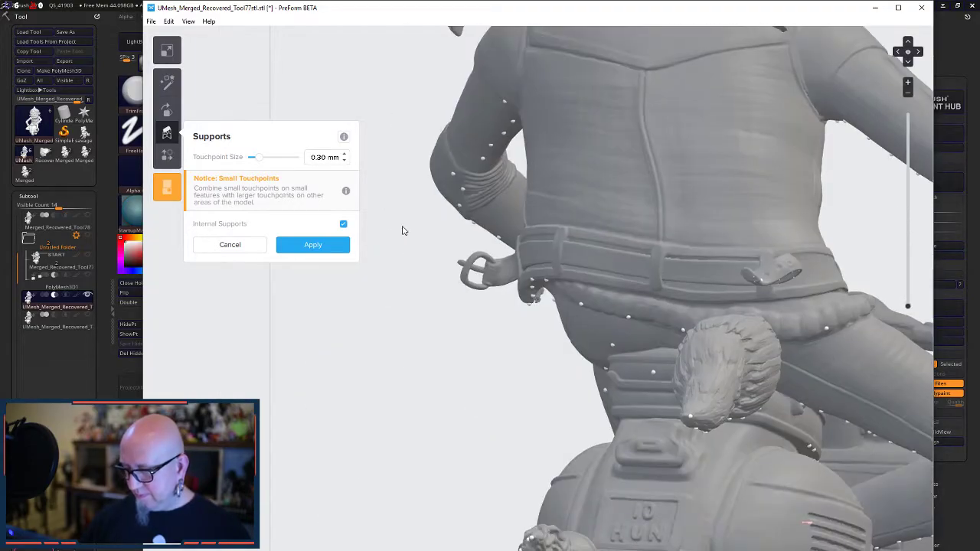
right_click_drag(433, 408, 819, 518)
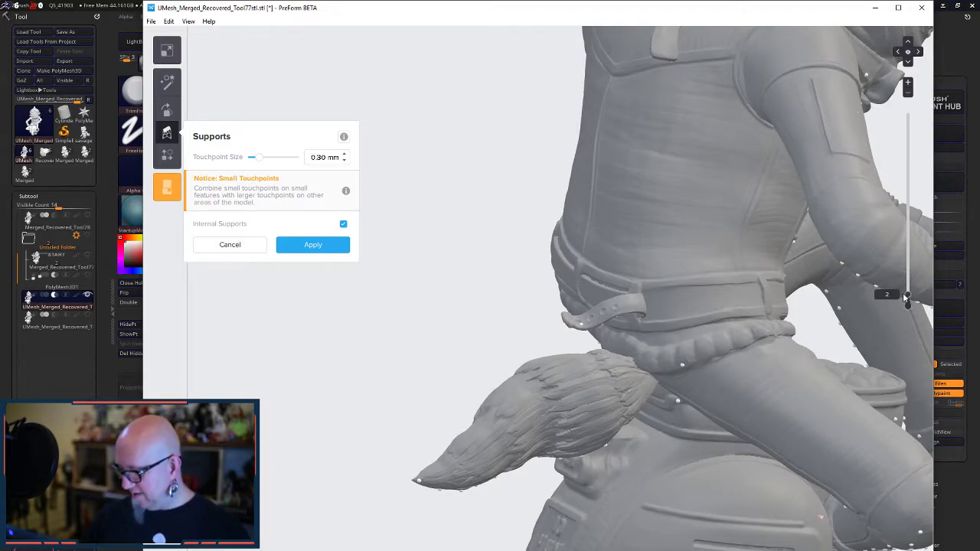
- Cut the preview at layer 456 and add a 0.30 mm touchpoint beside the red-marked area inside the hollow body
left_click_drag(903, 285, 906, 255)
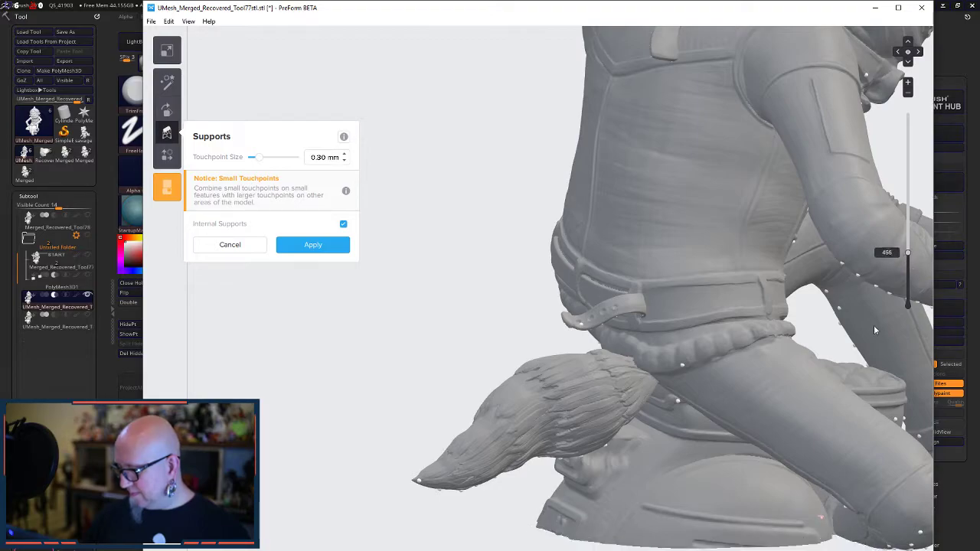
right_click_drag(846, 461, 688, 231)
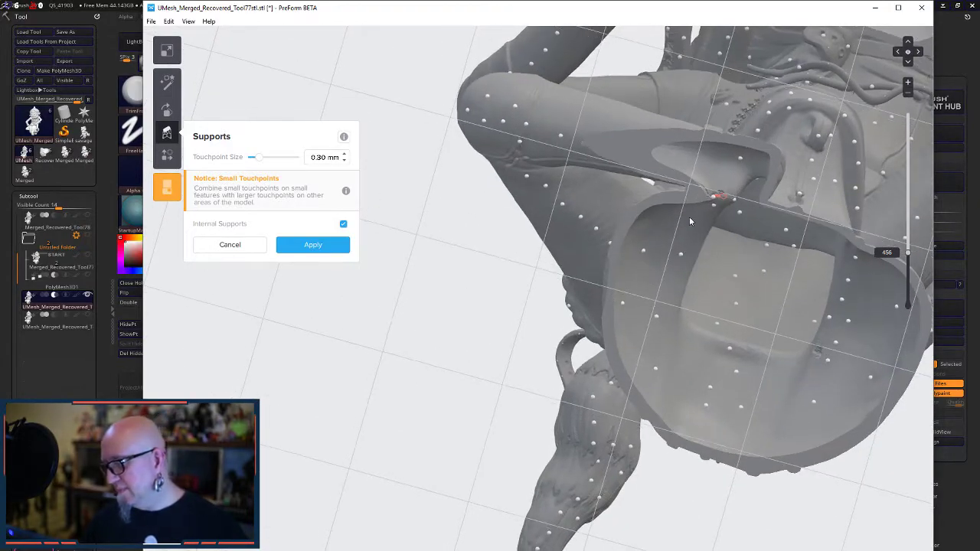
scroll(722, 199, "up", 3)
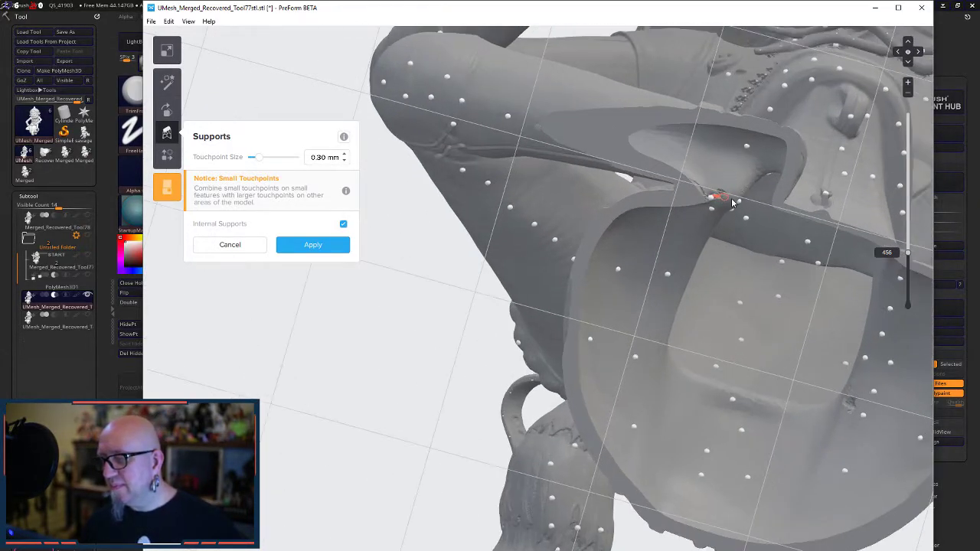
scroll(731, 203, "up", 2)
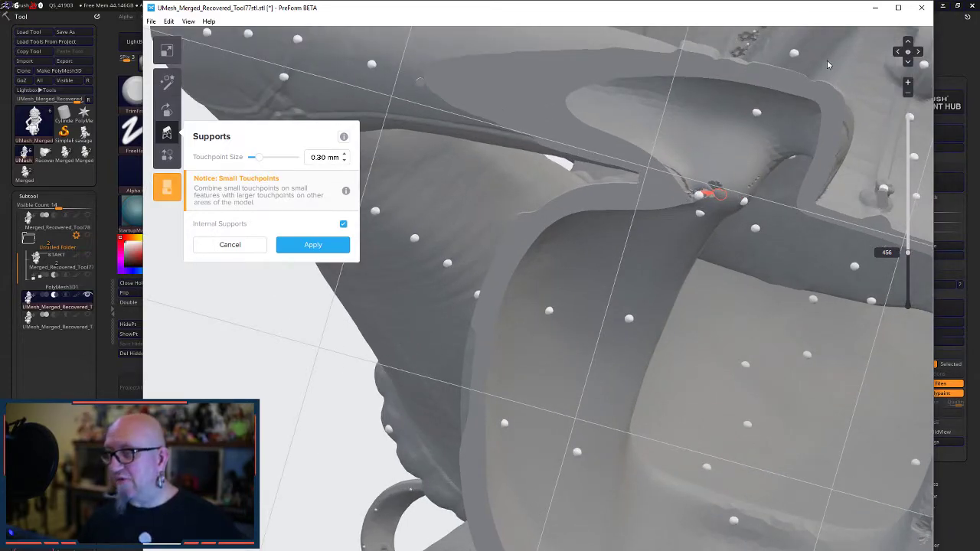
right_click_drag(817, 69, 812, 72)
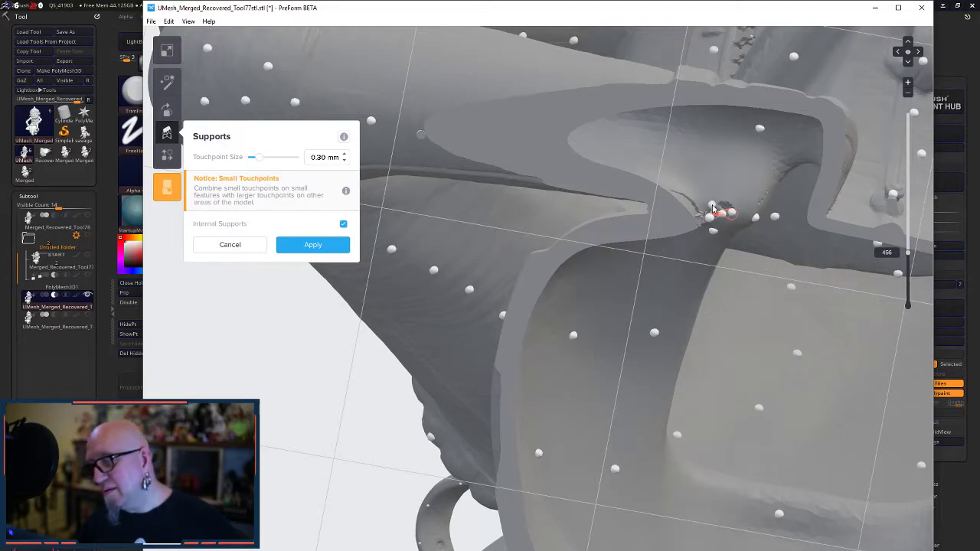
left_click(682, 248)
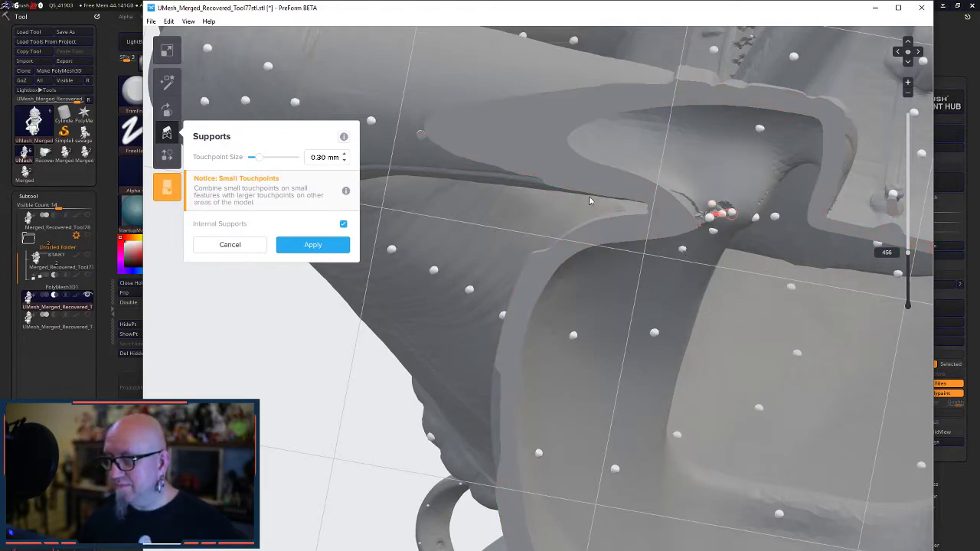
right_click_drag(740, 187, 646, 233)
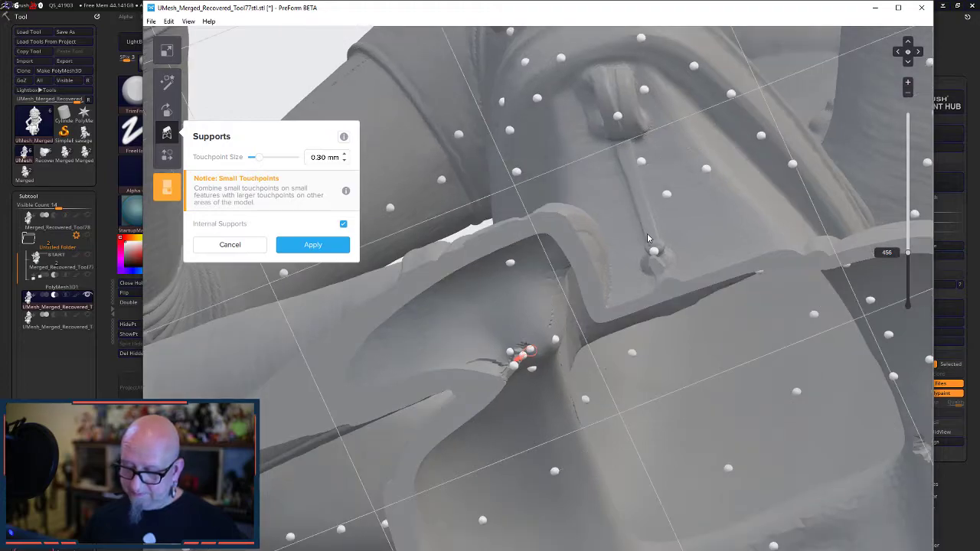
- Restore the layer preview to the full model and apply the touchpoint edits to regenerate the supports
scroll(605, 227, "down", 4)
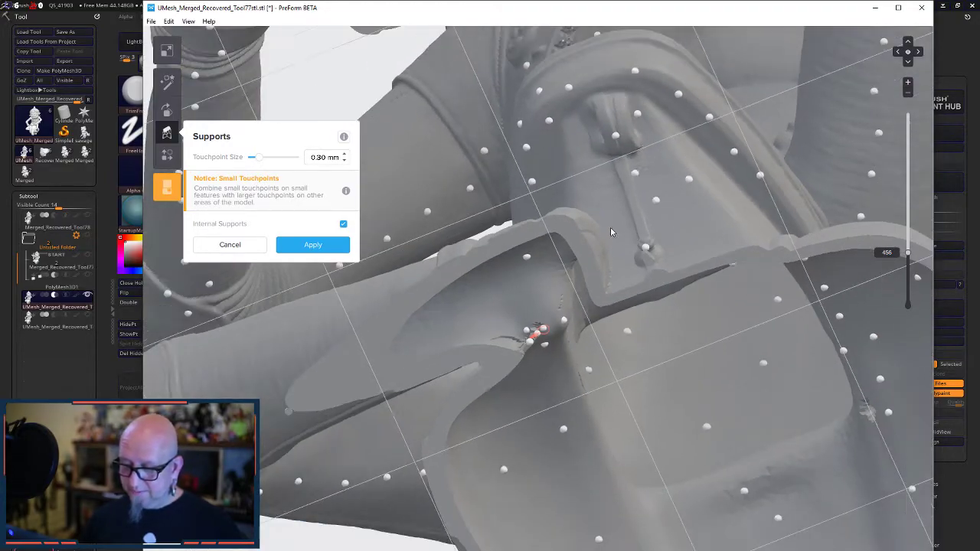
right_click_drag(629, 321, 617, 416)
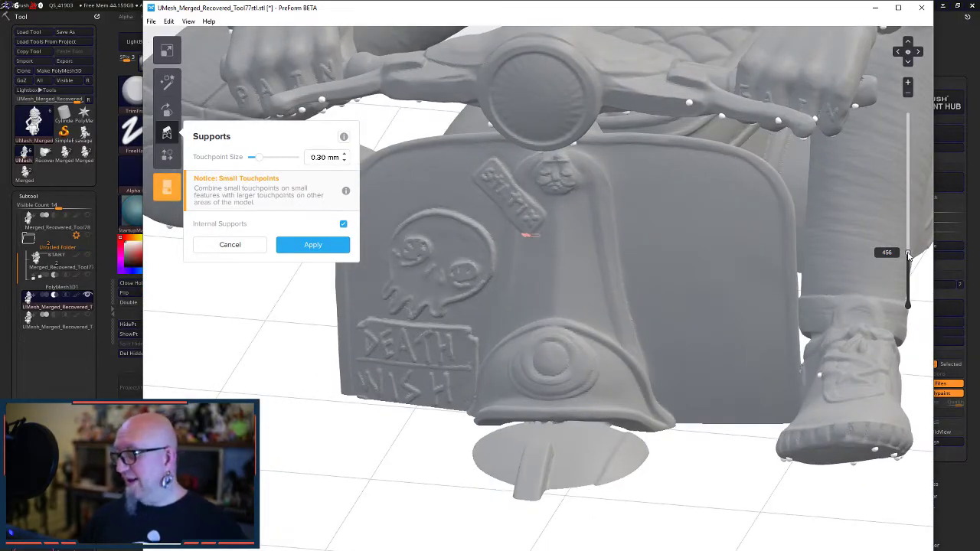
scroll(915, 310, "up", 2)
left_click_drag(915, 310, 914, 316)
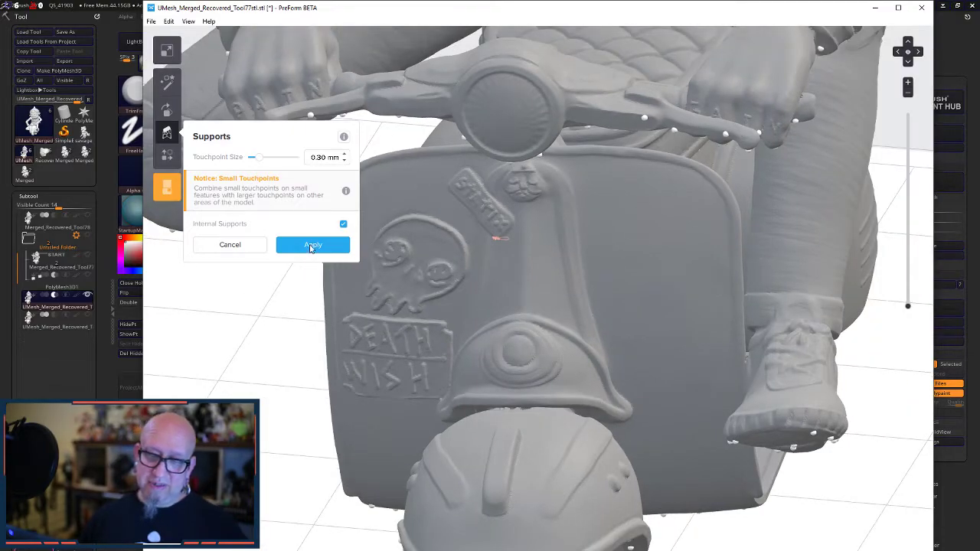
left_click(313, 244)
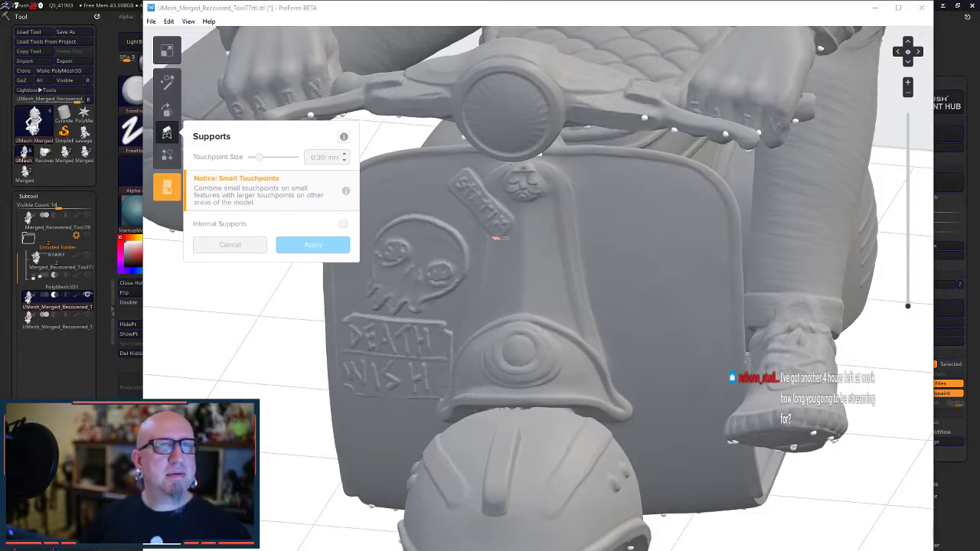
- Bring up the YouTube browser window, widen it, and return to PreForm
left_click_drag(298, 547, 388, 39)
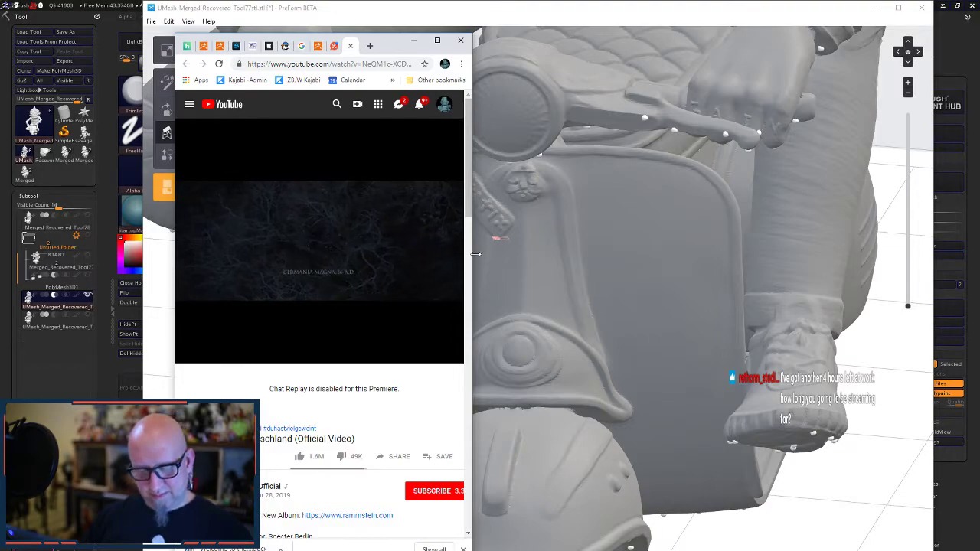
left_click_drag(472, 259, 684, 262)
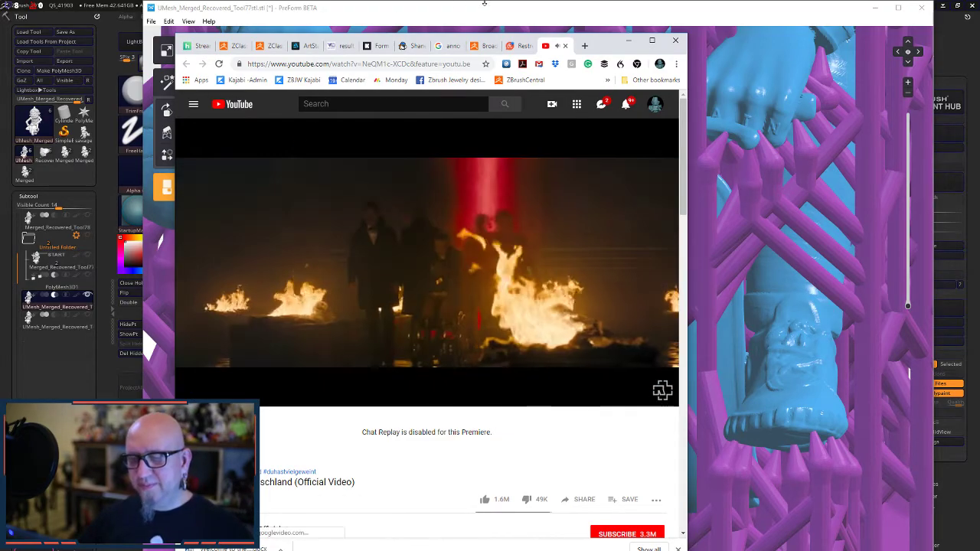
left_click(528, 18)
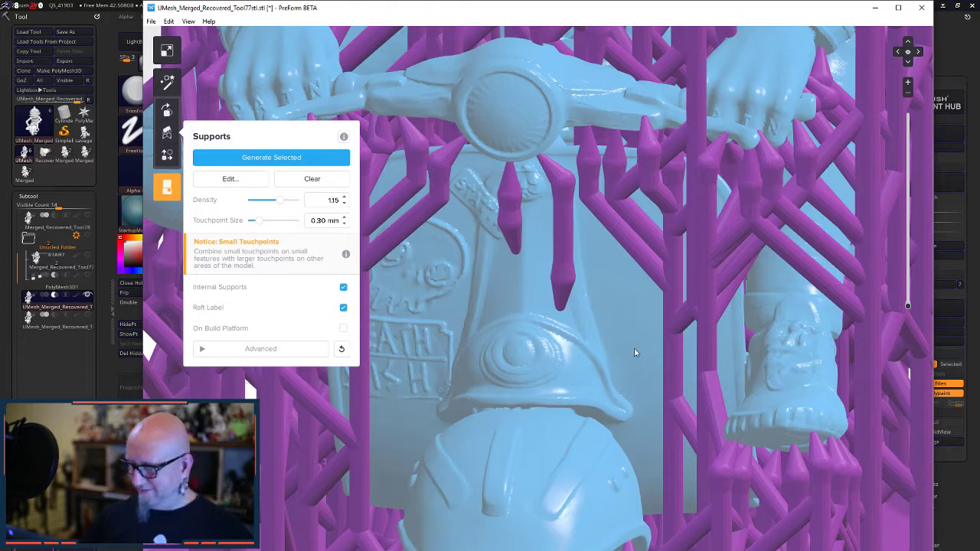
- Examine the generated supports around the handlebars, arms, belt and helmet, and the whole figure's support structure within the build volume
right_click_drag(613, 369, 585, 299)
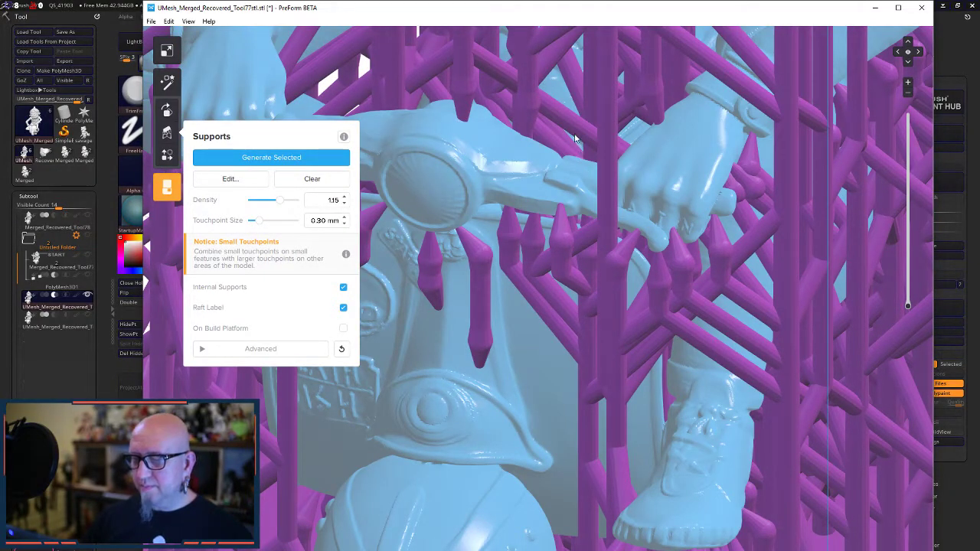
right_click_drag(568, 136, 817, 468)
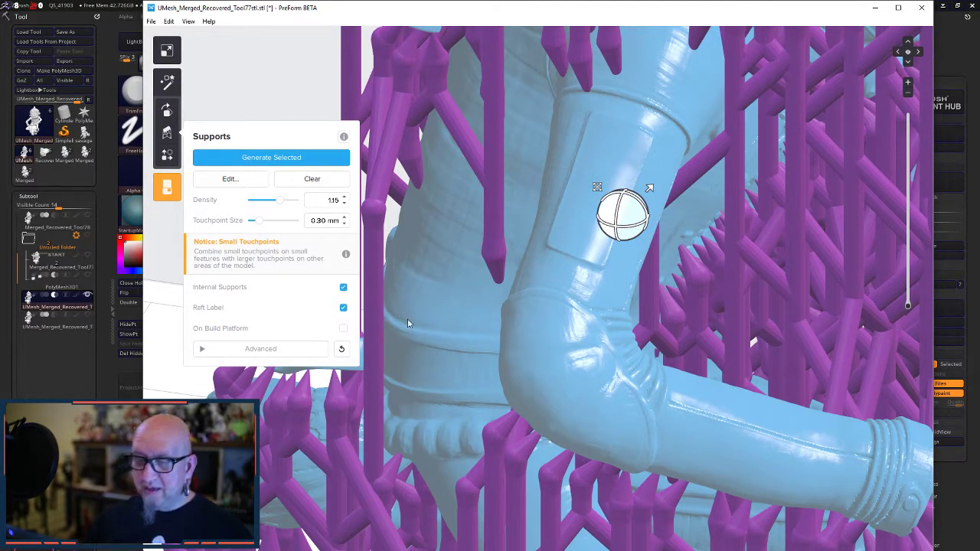
right_click_drag(485, 356, 500, 320)
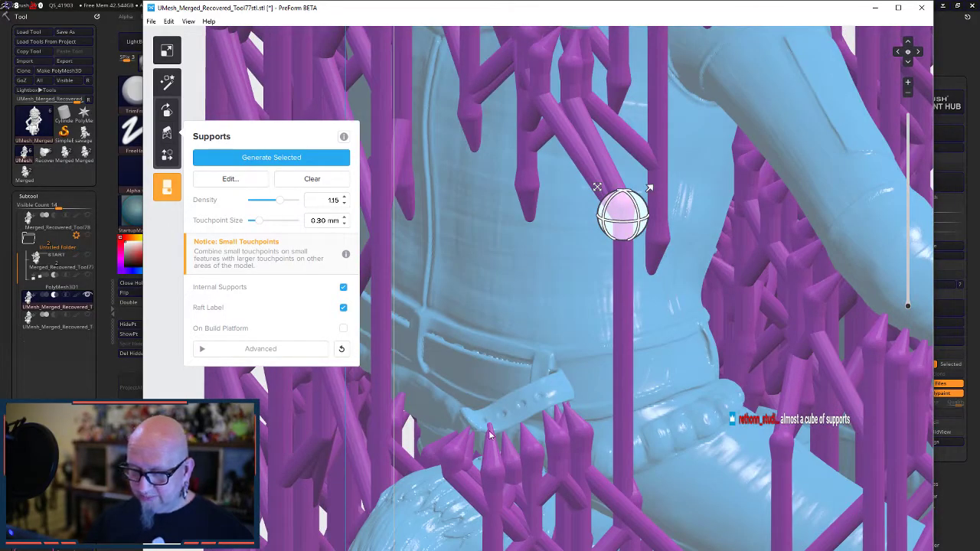
right_click_drag(528, 468, 437, 387)
right_click_drag(580, 75, 400, 544)
right_click_drag(601, 439, 512, 283)
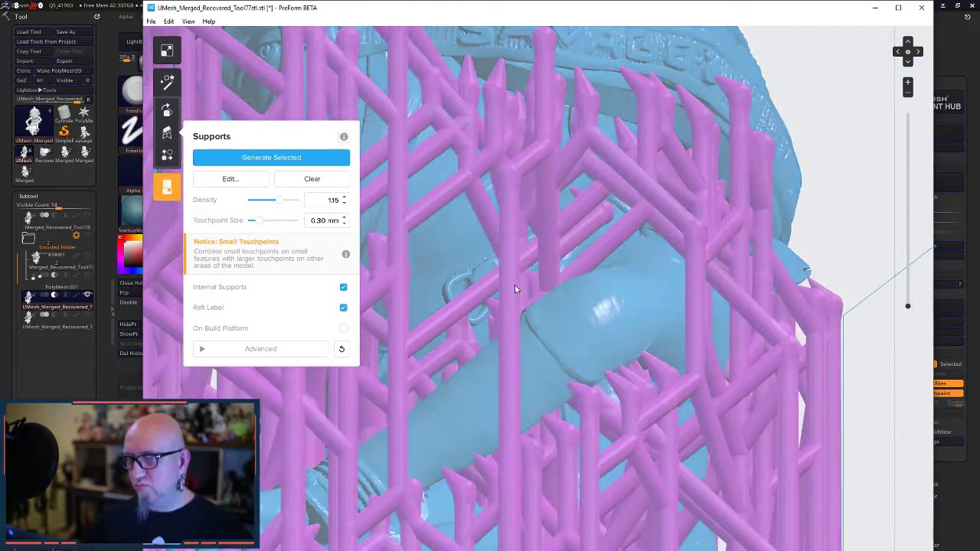
right_click_drag(566, 357, 682, 444)
scroll(682, 448, "down", 4)
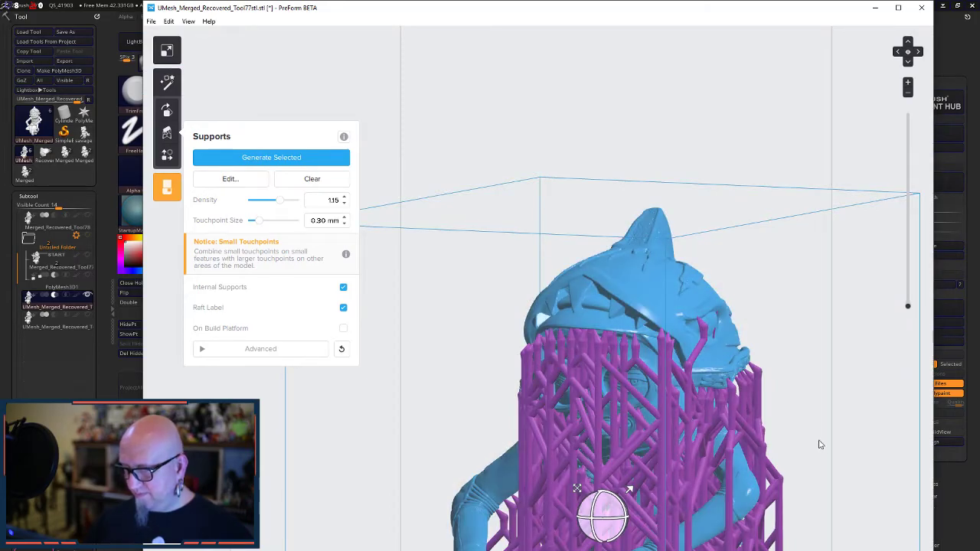
middle_click_drag(820, 449, 705, 202)
scroll(727, 297, "down", 5)
right_click_drag(722, 304, 798, 368)
scroll(605, 318, "down", 2)
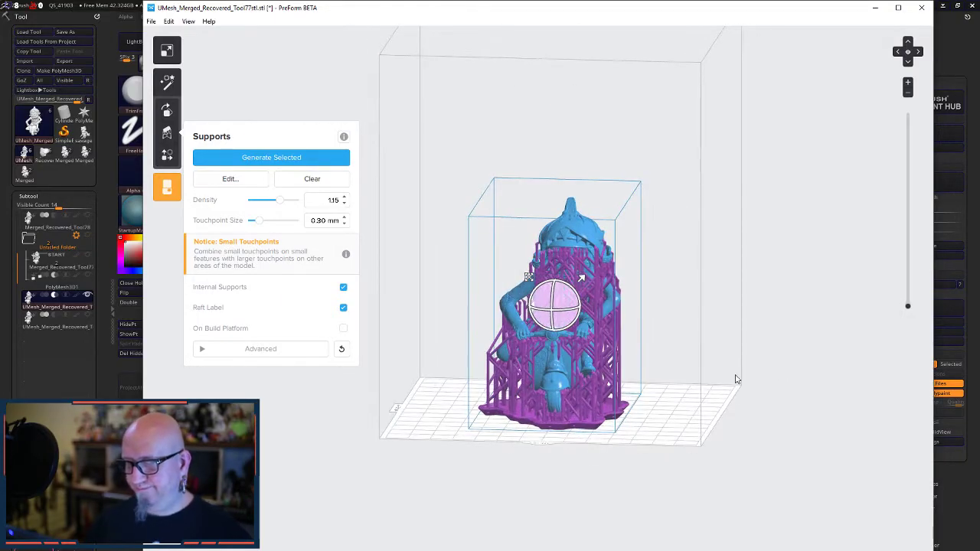
scroll(662, 358, "up", 3)
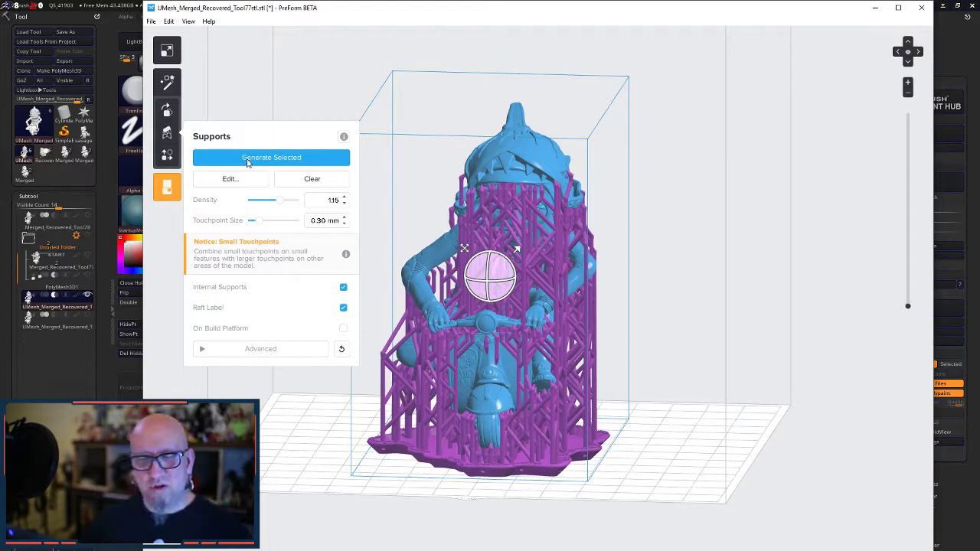
- Reopen manual support editing and place 0.15 mm touchpoints on the chest pendant's face and beside the red-marked area at its lower tip
left_click(234, 181)
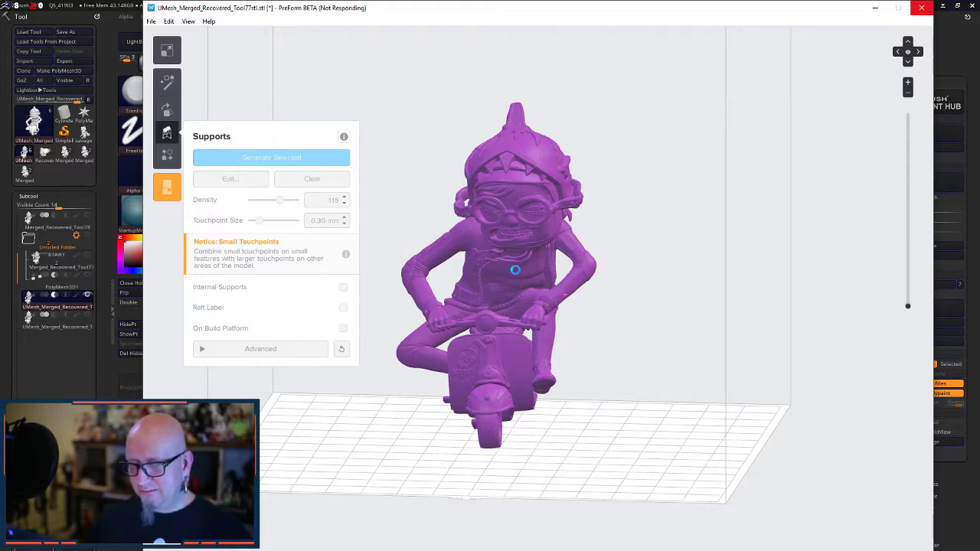
scroll(516, 269, "up", 1)
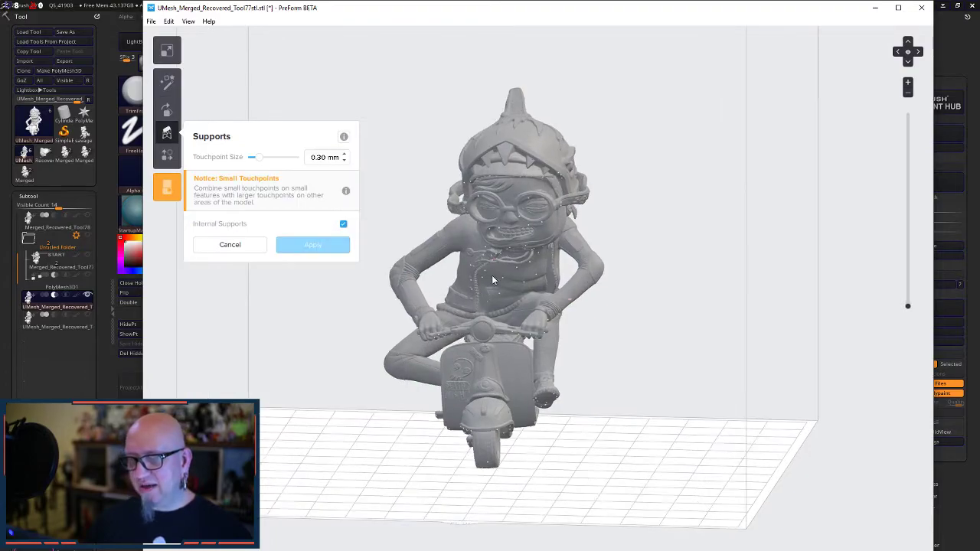
scroll(490, 264, "up", 5)
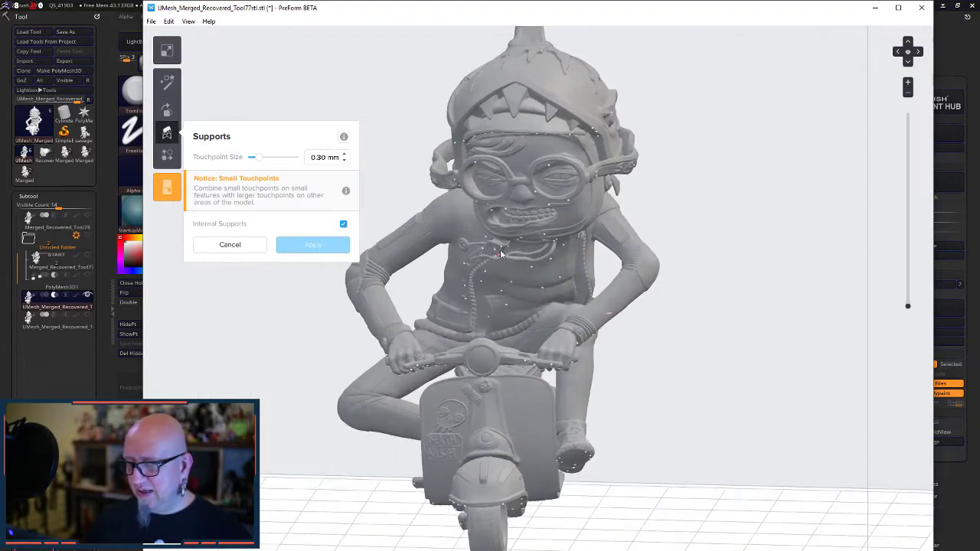
scroll(505, 258, "up", 6)
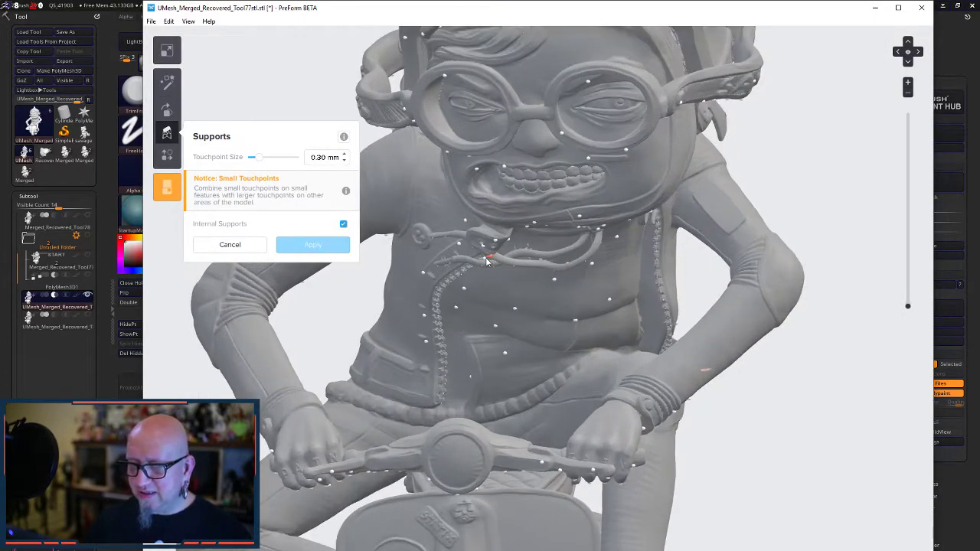
scroll(488, 264, "up", 6)
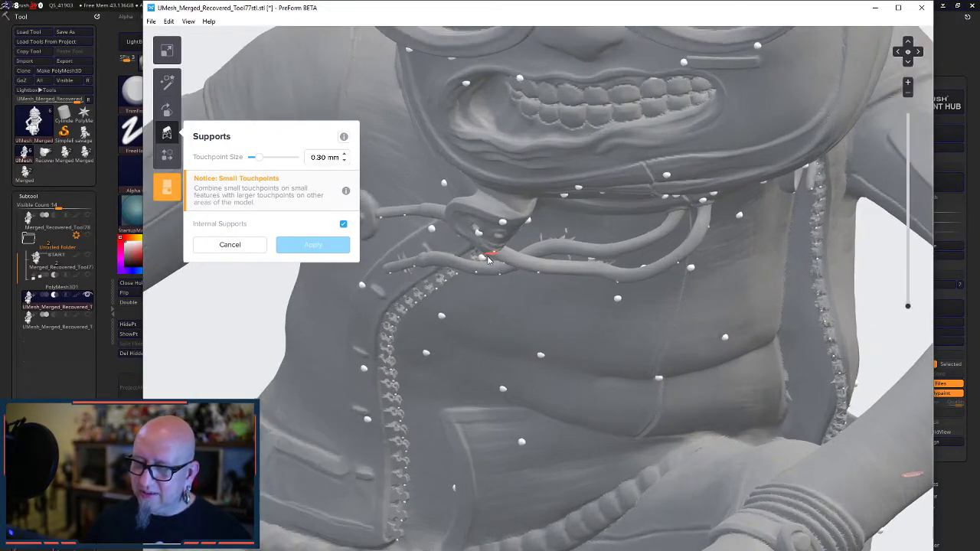
scroll(487, 258, "up", 6)
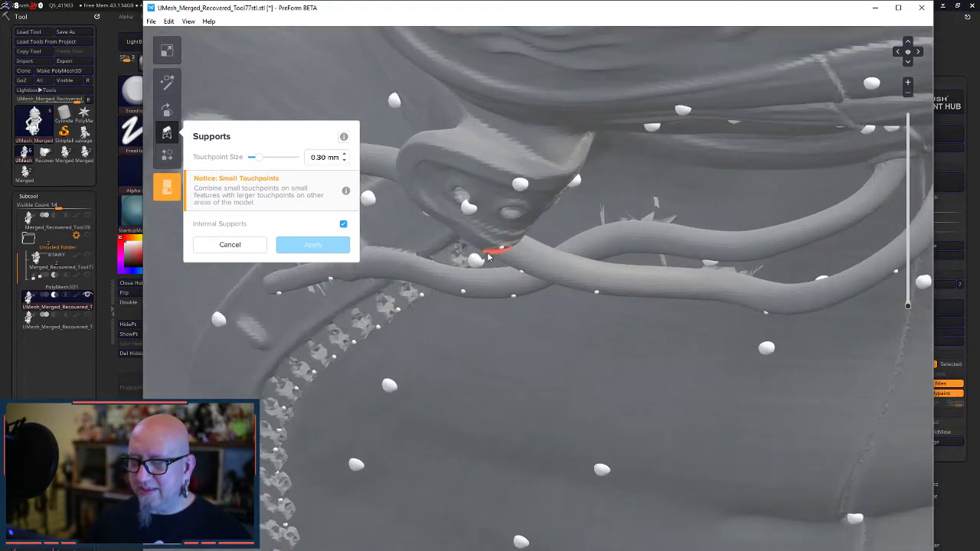
scroll(487, 258, "up", 4)
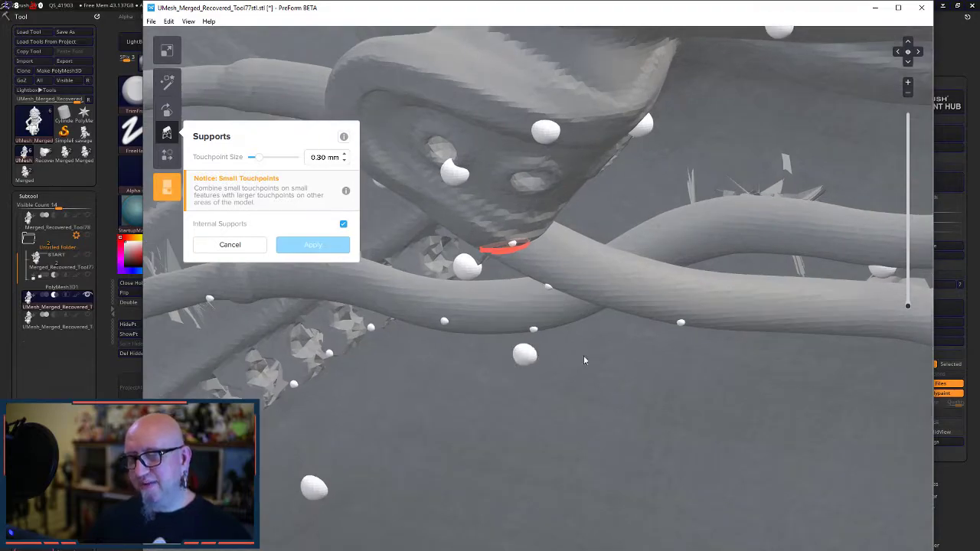
left_click(512, 244)
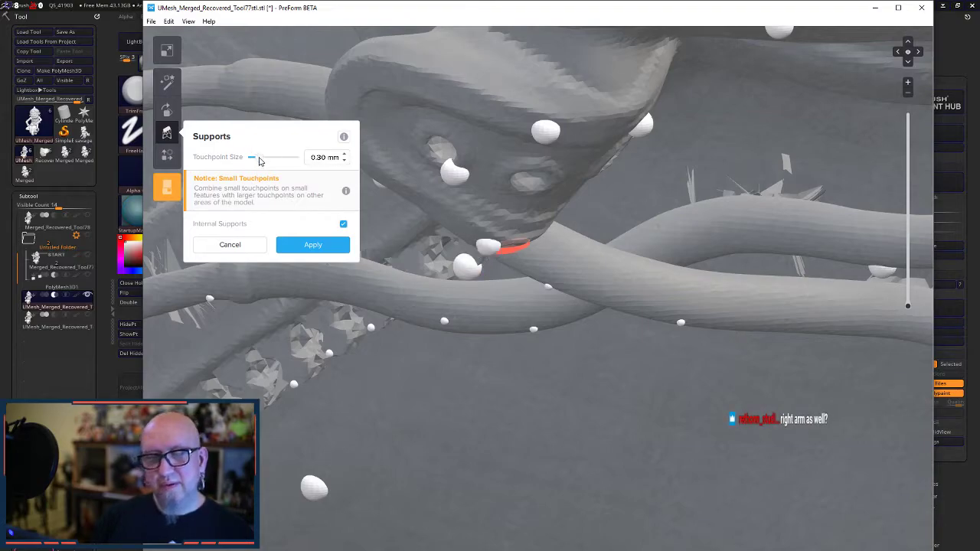
left_click_drag(258, 161, 253, 160)
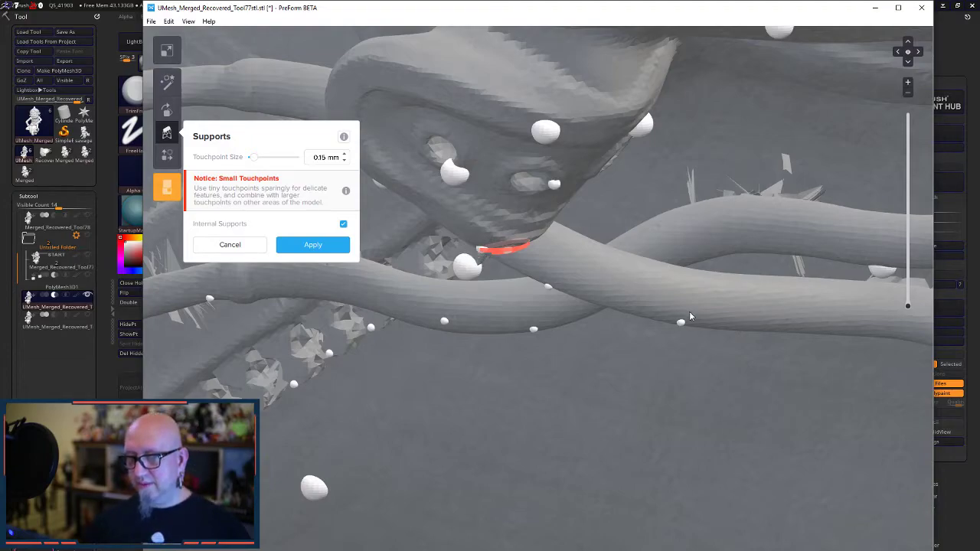
- Examine the touchpoints and red-marked areas around the pendant, fist, wrist cuff and the hanging ring at the figure's side
scroll(688, 316, "down", 2)
scroll(793, 383, "down", 2)
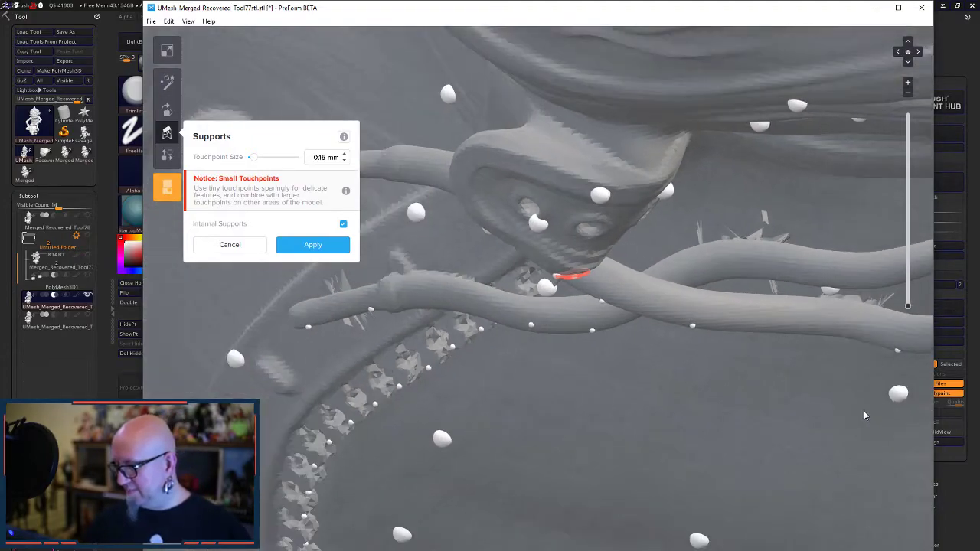
right_click_drag(762, 365, 709, 369)
right_click_drag(599, 220, 617, 153)
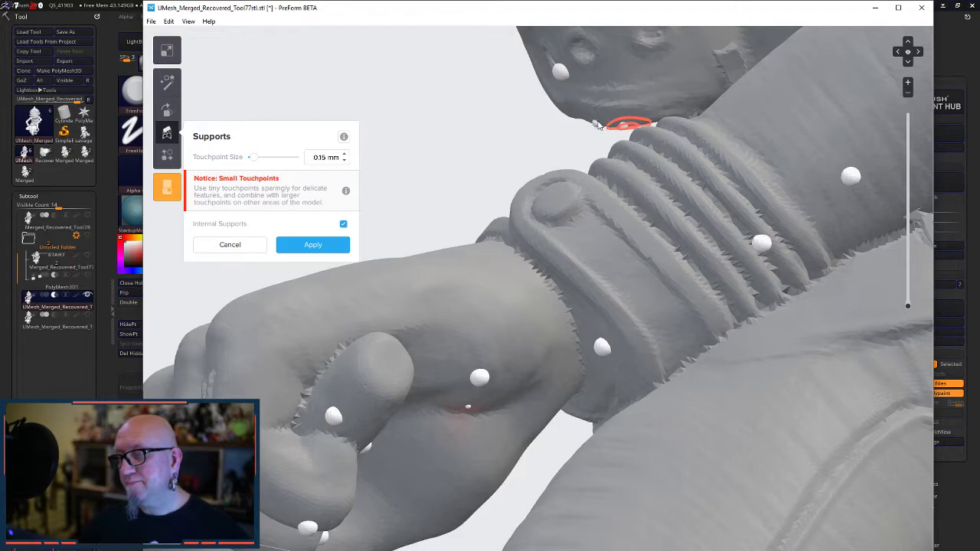
scroll(833, 330, "down", 6)
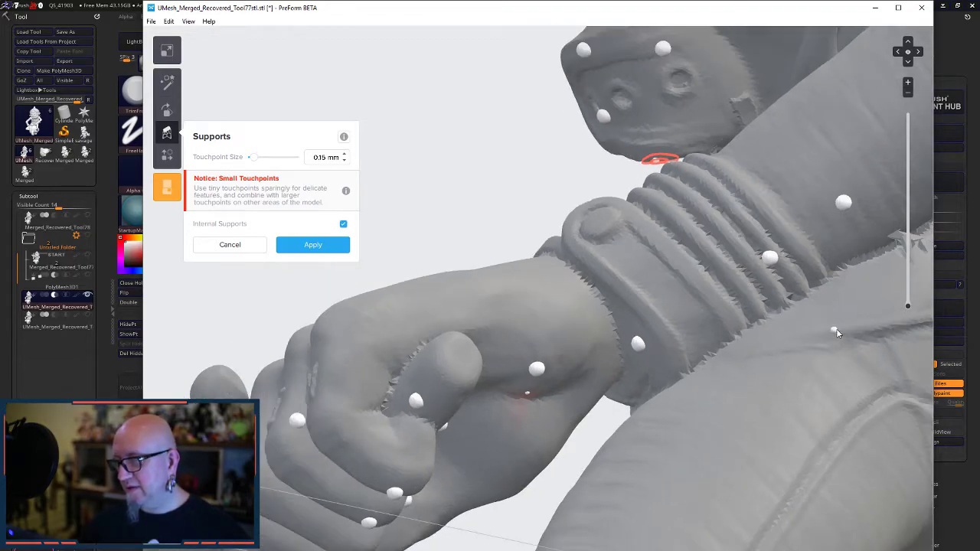
scroll(838, 331, "down", 2)
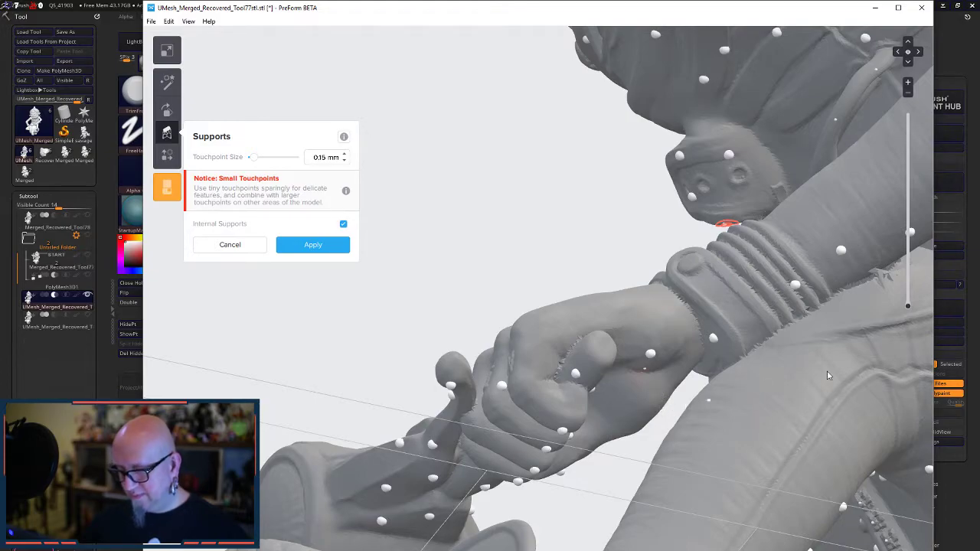
right_click_drag(756, 332, 487, 273)
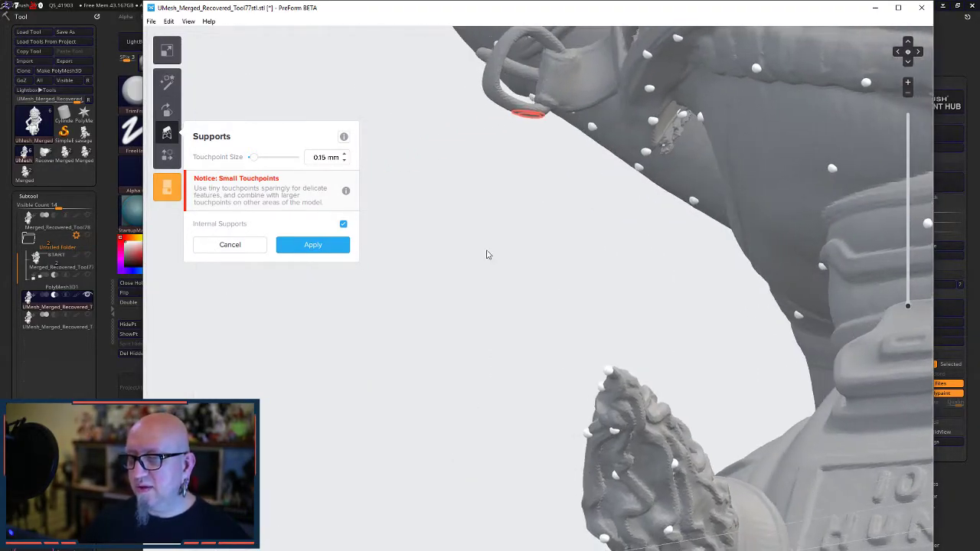
- Replace the central touchpoint in the hanging ring's red-marked area with 0.15 mm touchpoints at both ends of that area
scroll(511, 111, "up", 2)
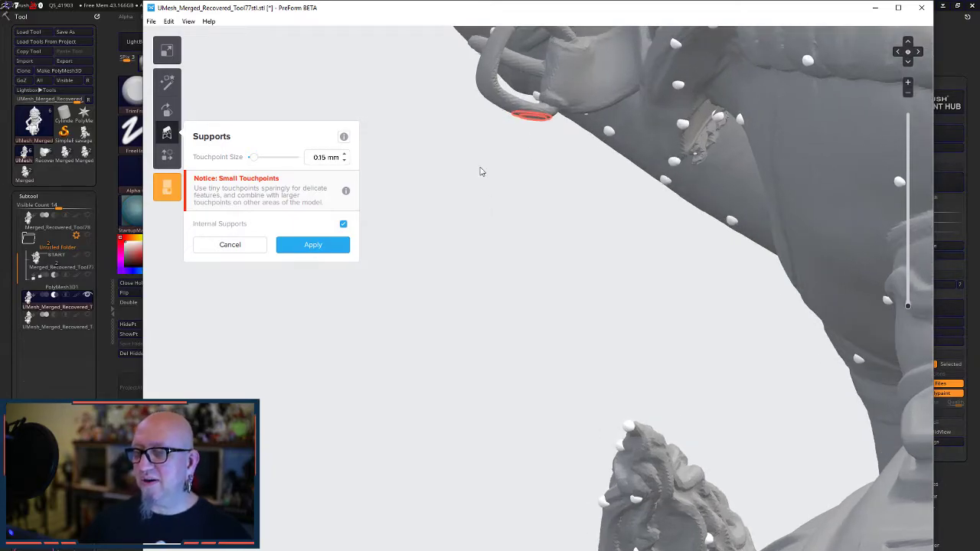
scroll(484, 174, "up", 2)
right_click_drag(618, 153, 461, 90)
left_click(517, 95)
middle_click_drag(377, 340, 401, 337)
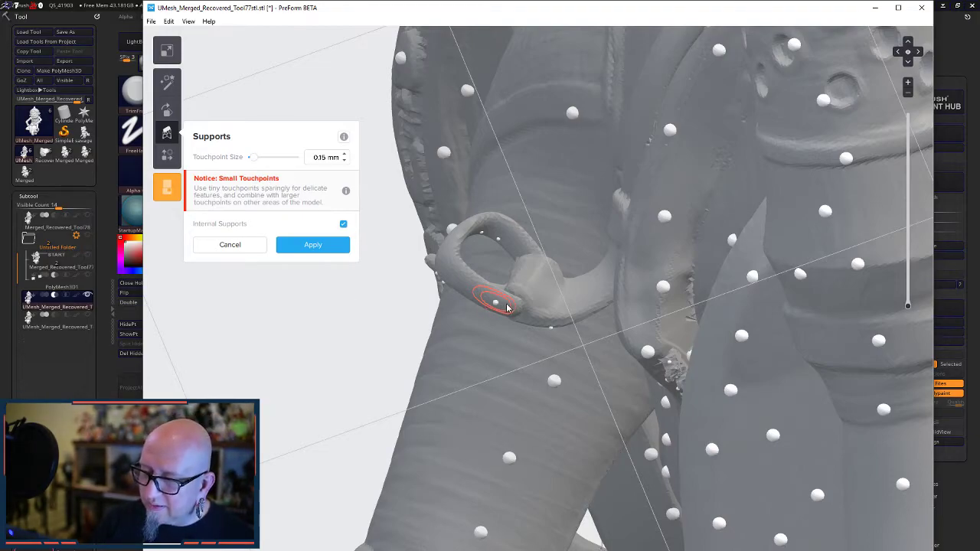
left_click(507, 307)
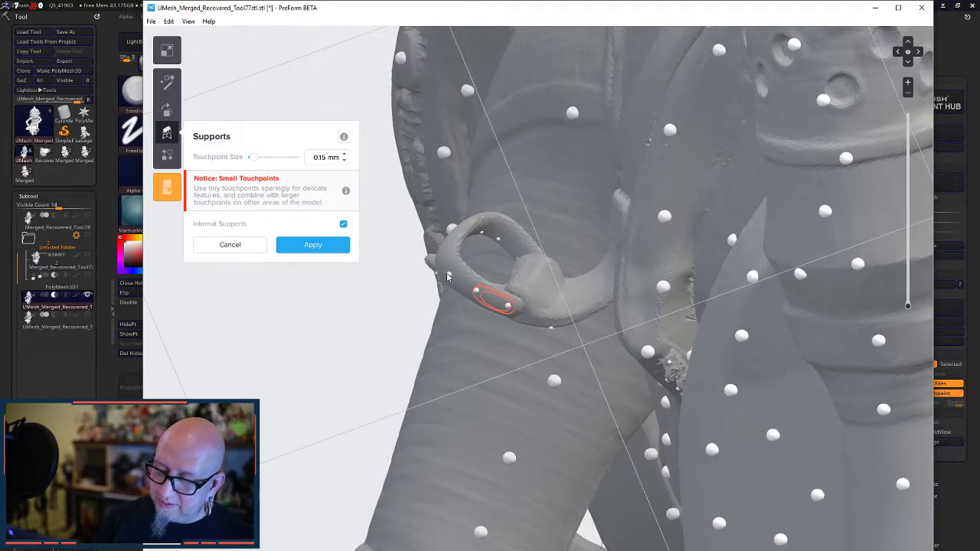
- Check the underside and overall touchpoint coverage of the figure, and apply the edits to regenerate the supports
right_click_drag(403, 380, 424, 413)
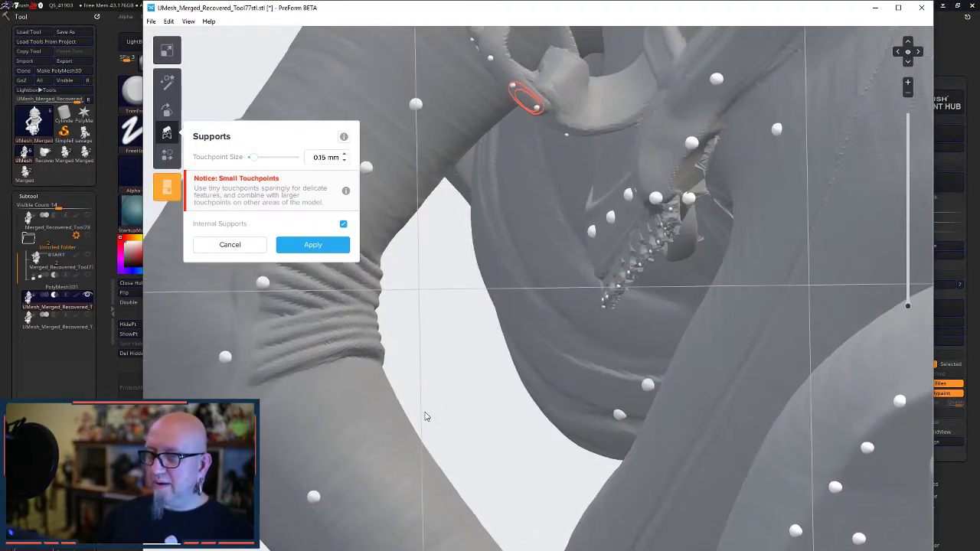
right_click_drag(613, 259, 436, 278)
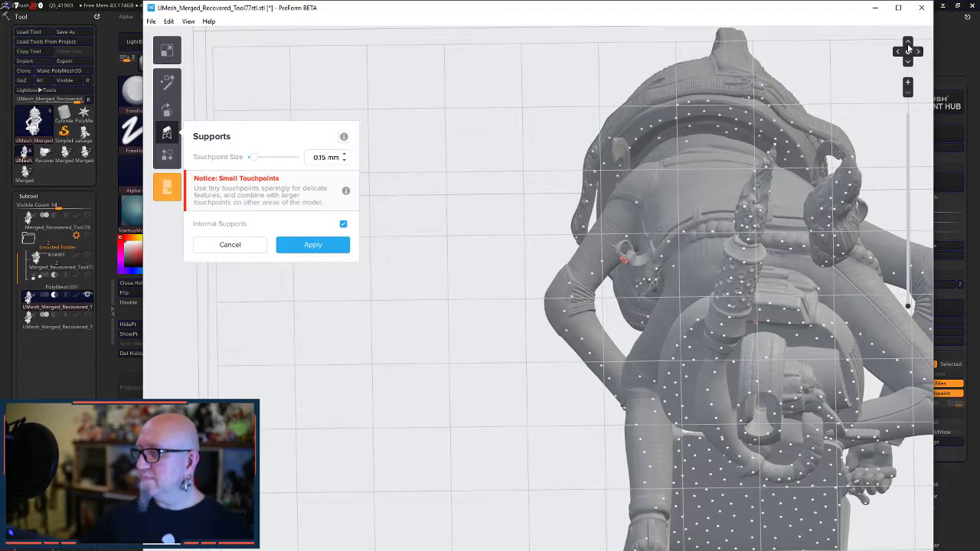
scroll(639, 224, "down", 10)
right_click_drag(677, 225, 738, 391)
right_click_drag(786, 368, 605, 324)
left_click(313, 246)
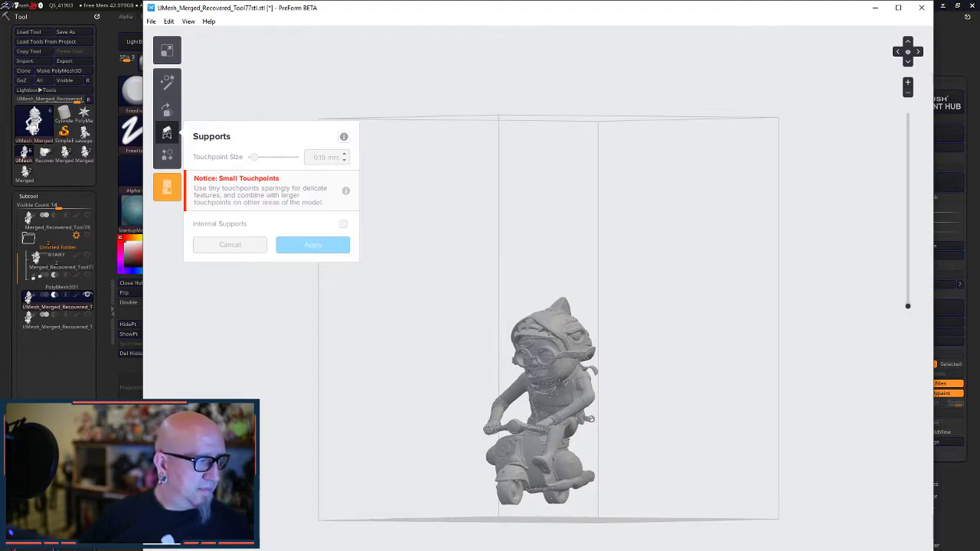
- Switch to the browser, close its video tab, and move the browser window off the PreForm workspace
key("alt+Tab")
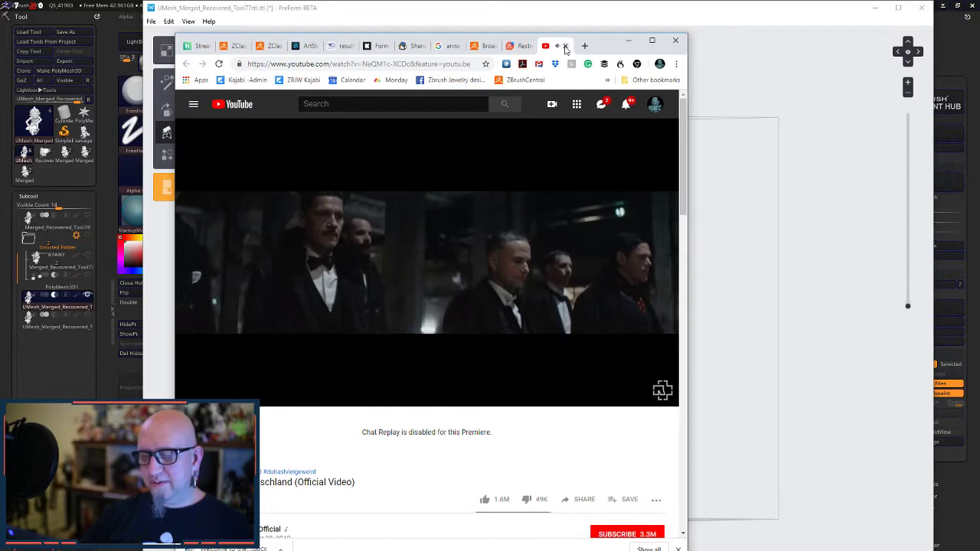
left_click(564, 46)
left_click_drag(599, 41, 0, 69)
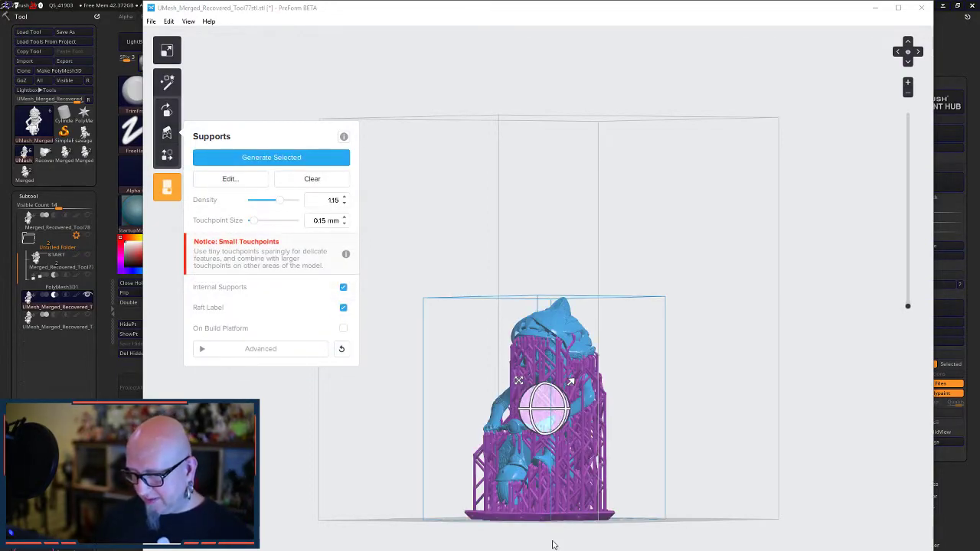
- Examine the regenerated supports around the figure from the back, the sides and the helmet front
right_click_drag(674, 401, 430, 482)
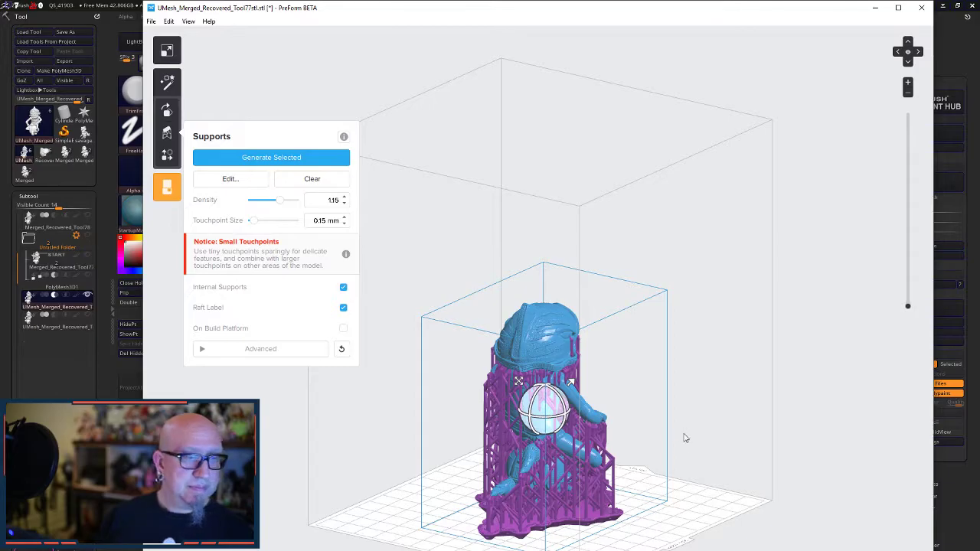
scroll(674, 444, "down", 3)
scroll(684, 391, "up", 6)
scroll(660, 466, "up", 1)
middle_click_drag(661, 465, 861, 343)
right_click_drag(861, 343, 651, 507)
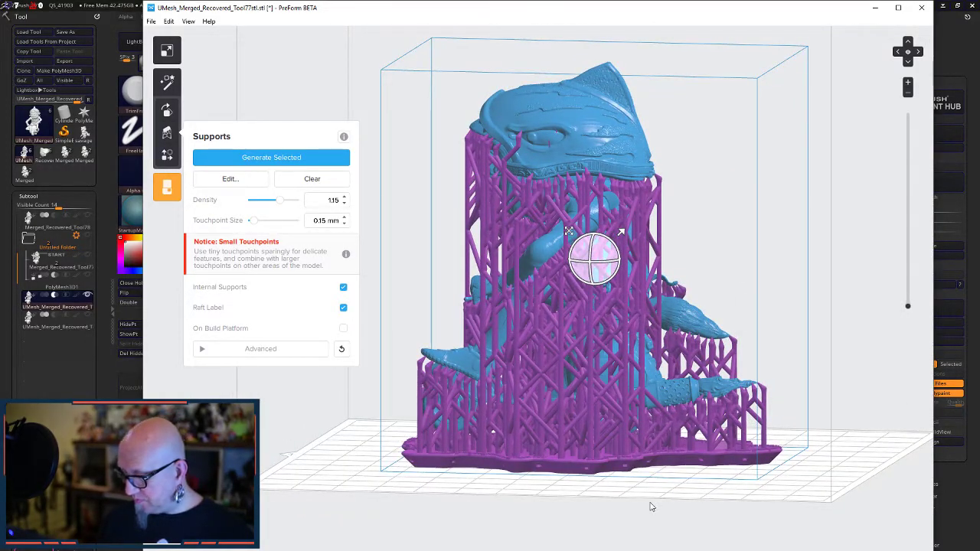
right_click_drag(651, 507, 708, 520)
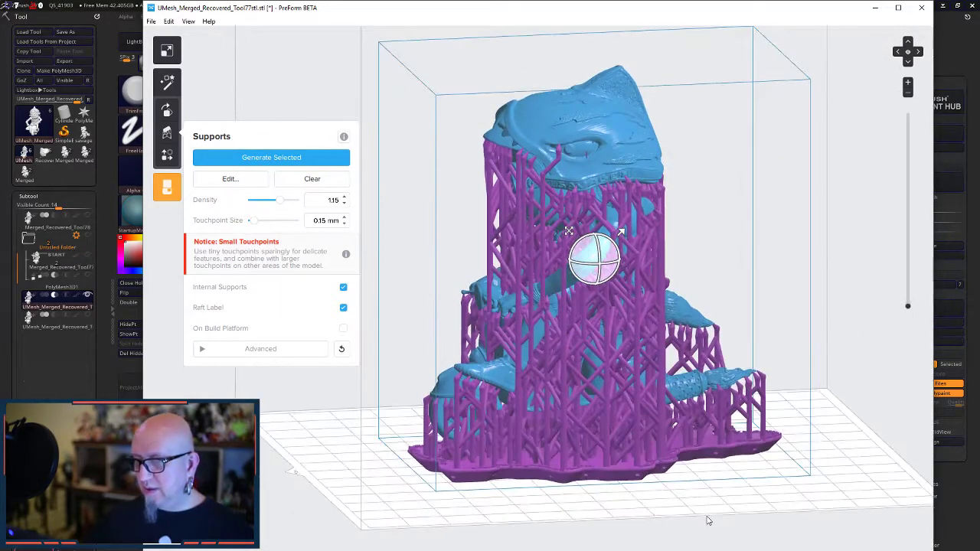
- Open the print job setup for the TerrificLlama printer and set the job name to "SAVAGE SCOOTER 90mm TEST"
left_click(167, 134)
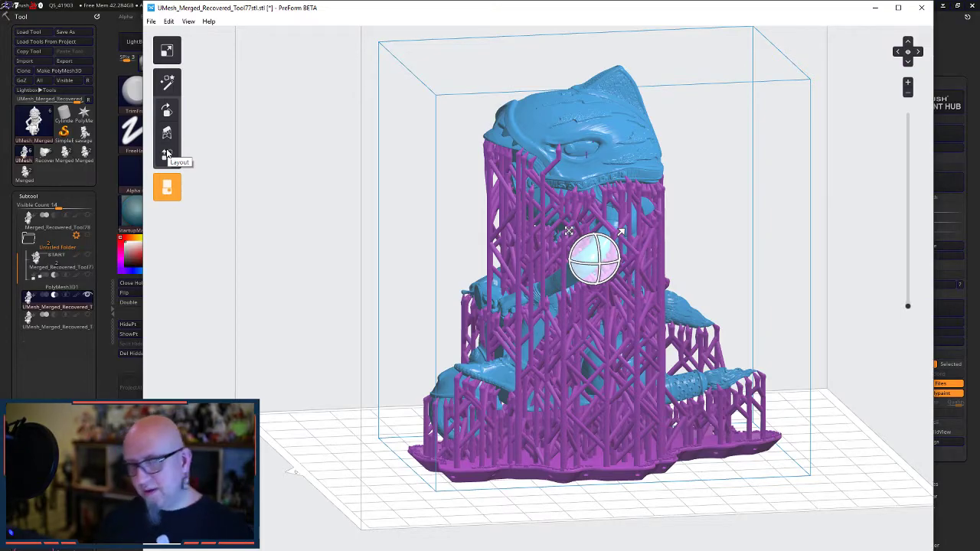
left_click(167, 187)
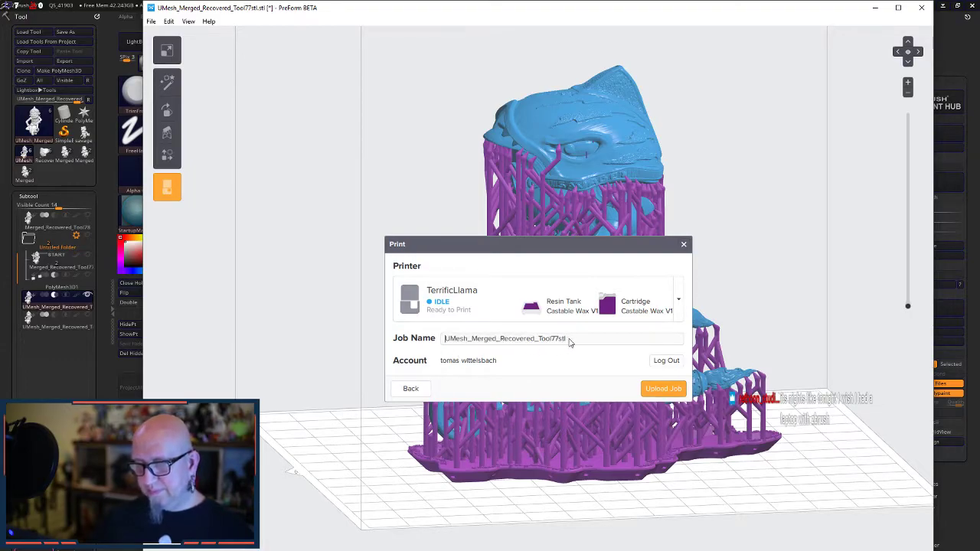
left_click_drag(445, 339, 600, 334)
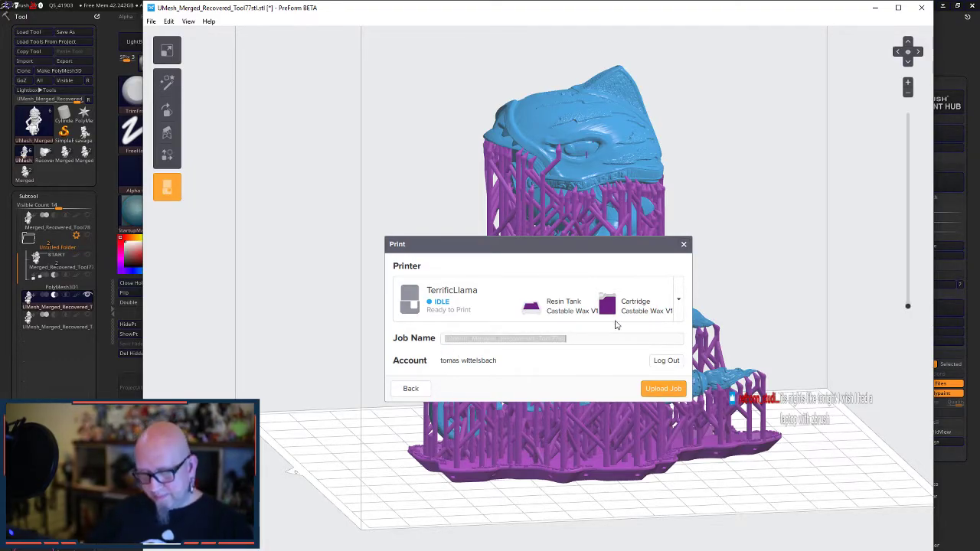
type("SAV")
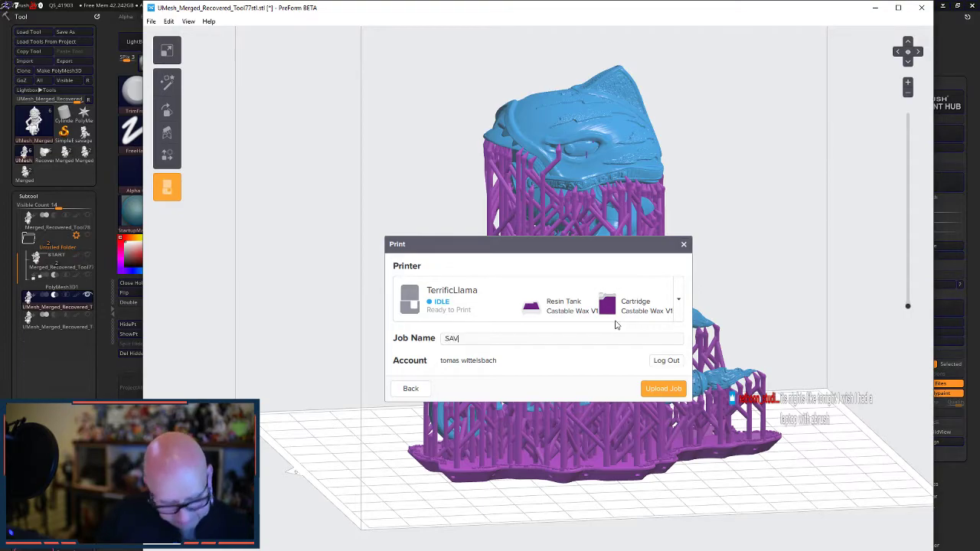
type("AGE S")
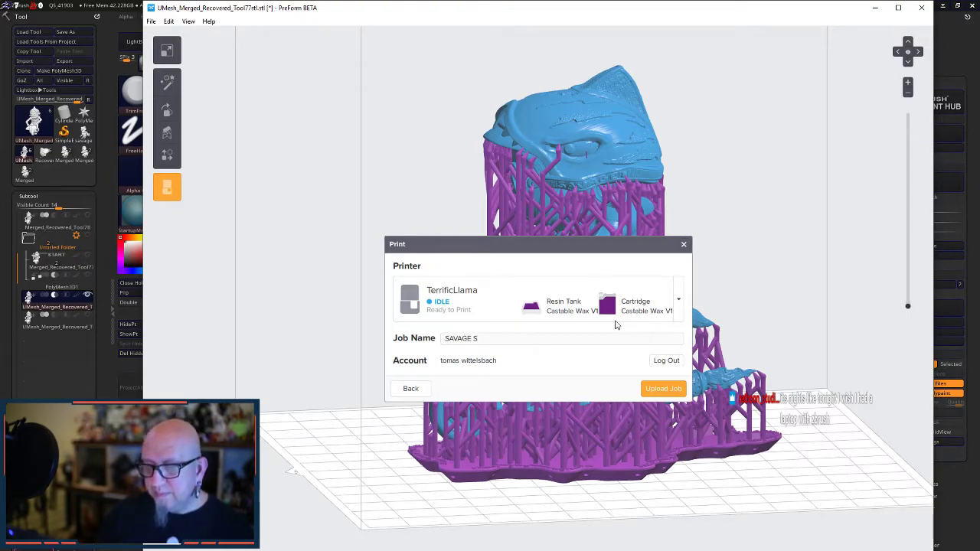
type("COOTER ")
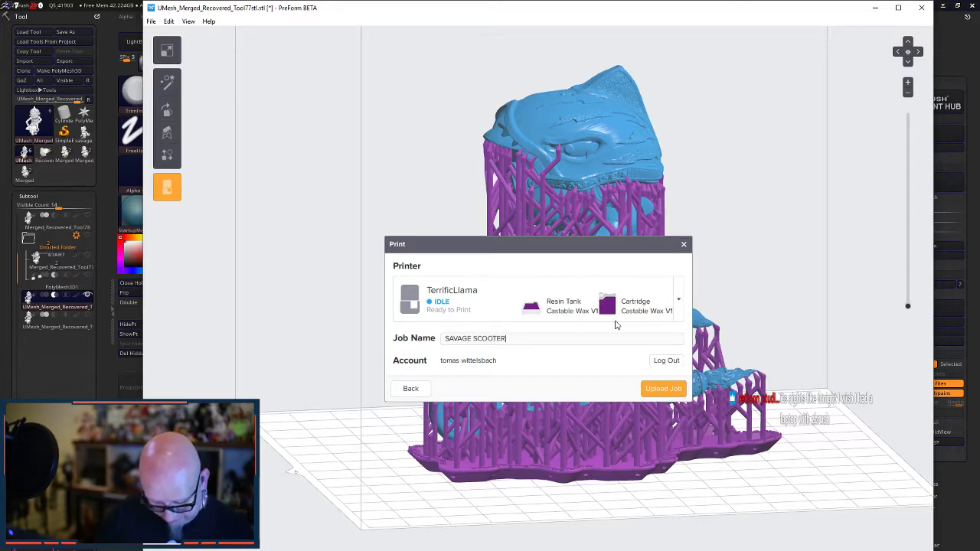
type("SMM TEST")
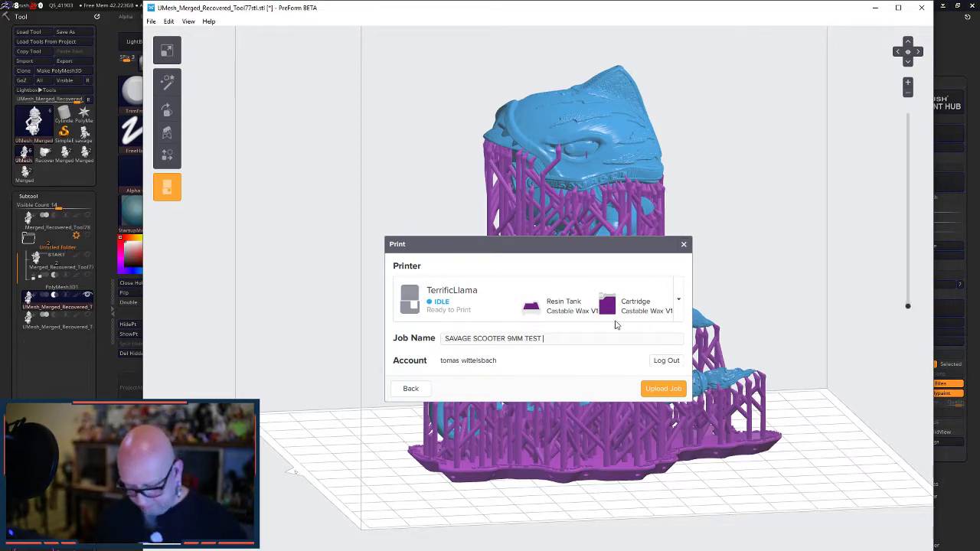
double_click(523, 342)
type("90mm")
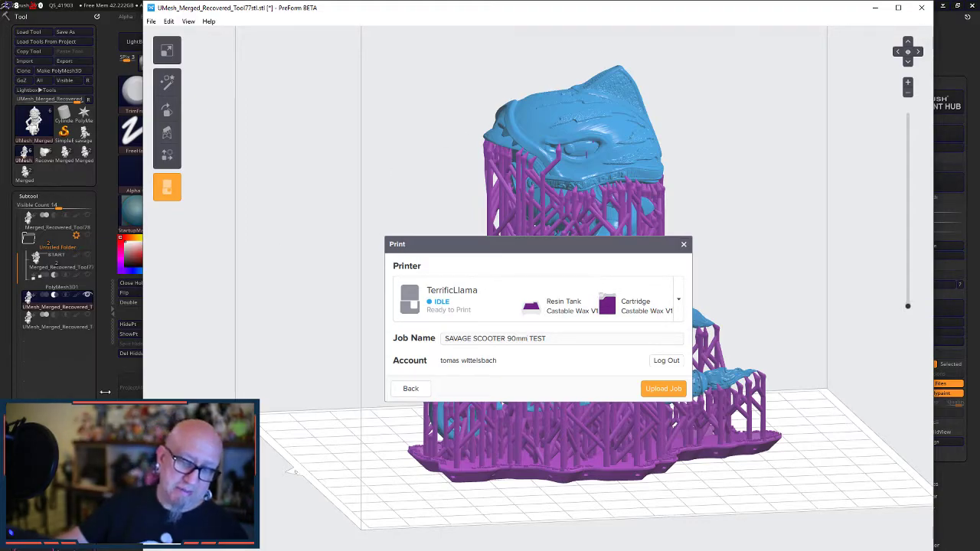
- Switch to ZBrush, turn the scooter rider to face front, and quick-save the project
key("alt+Tab")
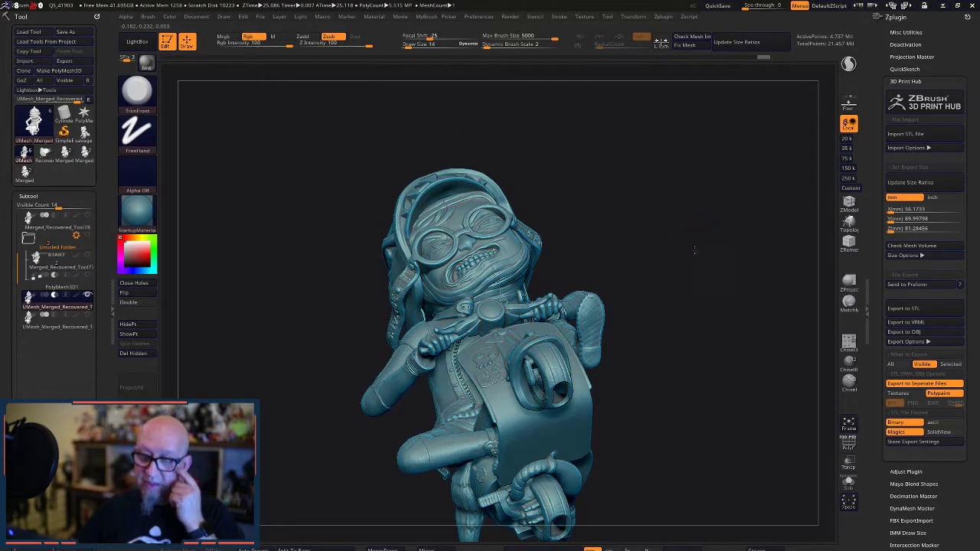
mouse_move(696, 249)
left_mouse_down()
mouse_move(715, 253)
mouse_move(701, 247)
left_mouse_up()
left_click(714, 8)
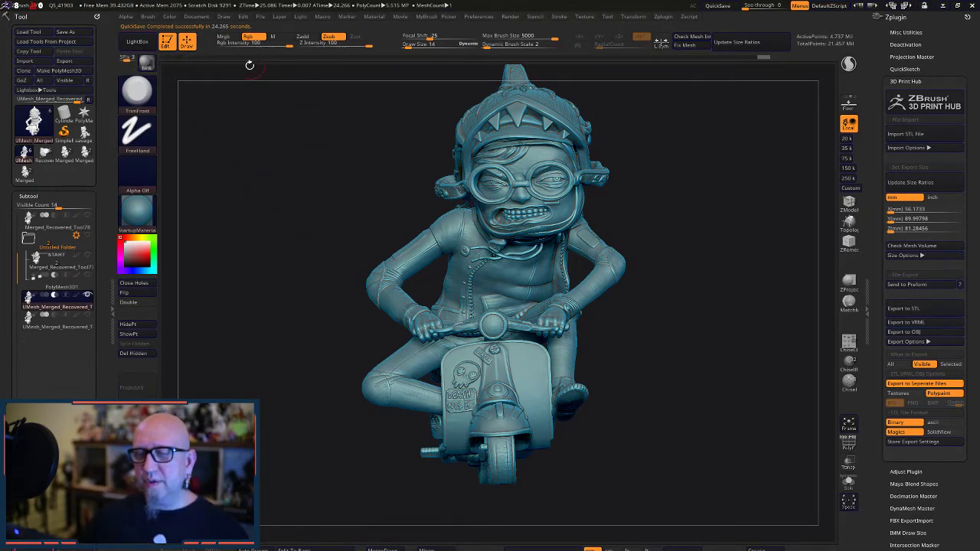
- Browse the LightBox quicksaves up to the drive's root and open the Sorted QuickSaves folder
left_click(136, 43)
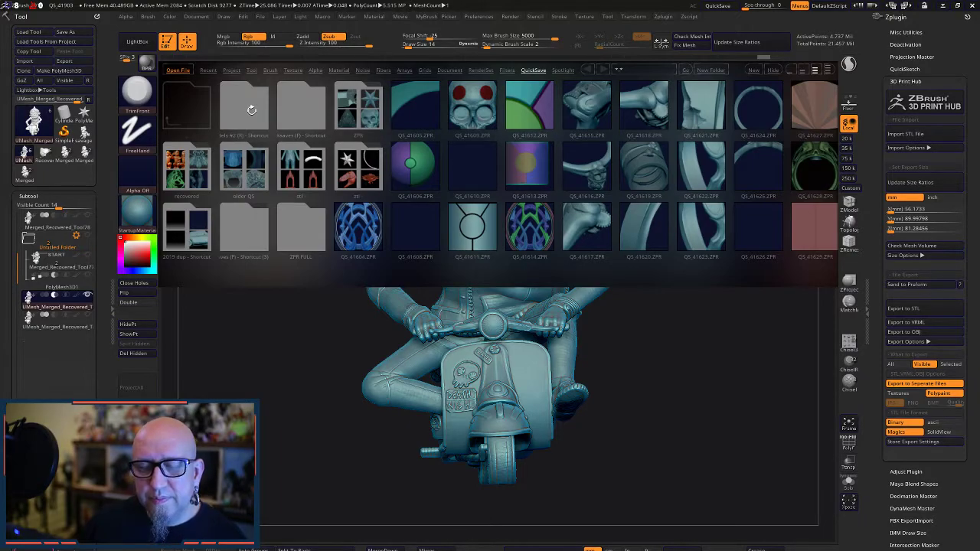
left_click(312, 113)
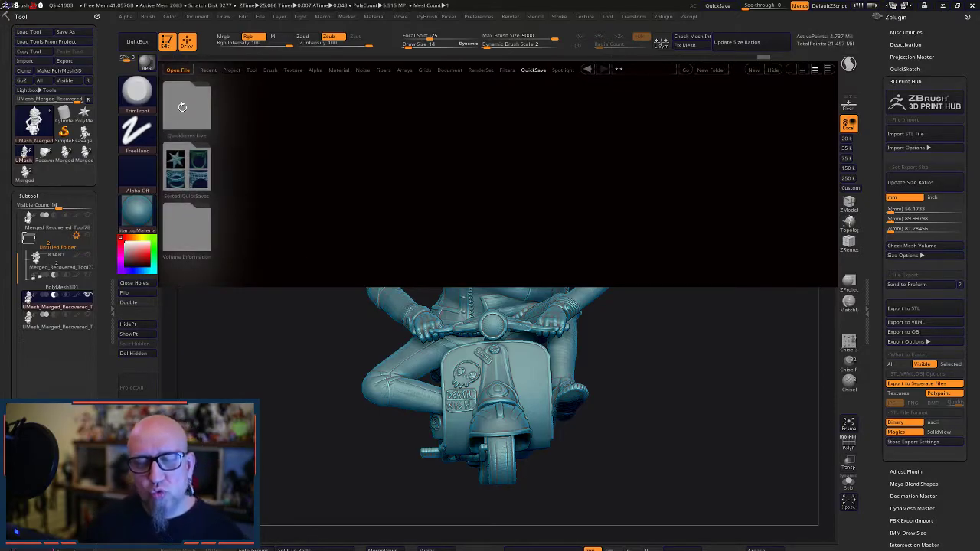
left_click(196, 161)
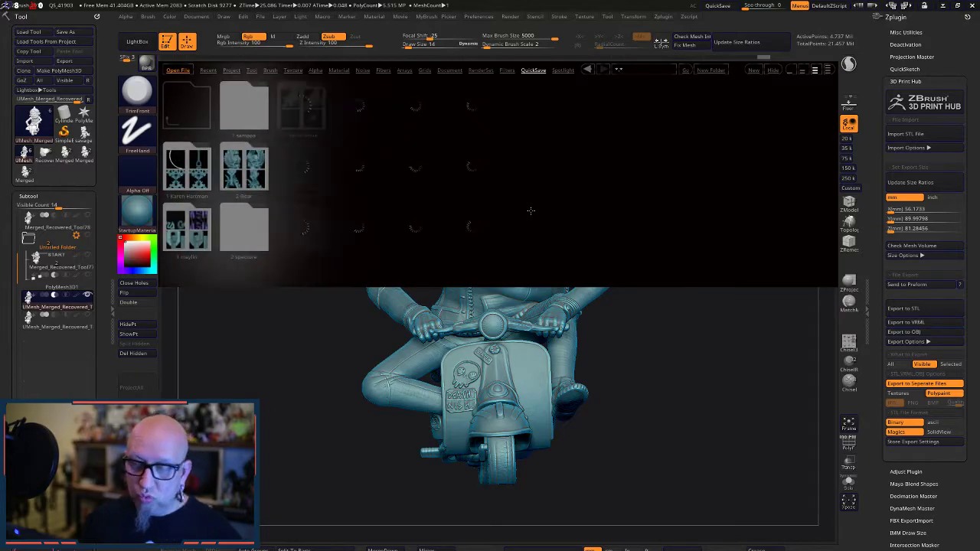
- Find the ring project QS_41520.ZPR in the student crits folder and load it in place of the scooter project
left_click_drag(548, 201, 201, 196)
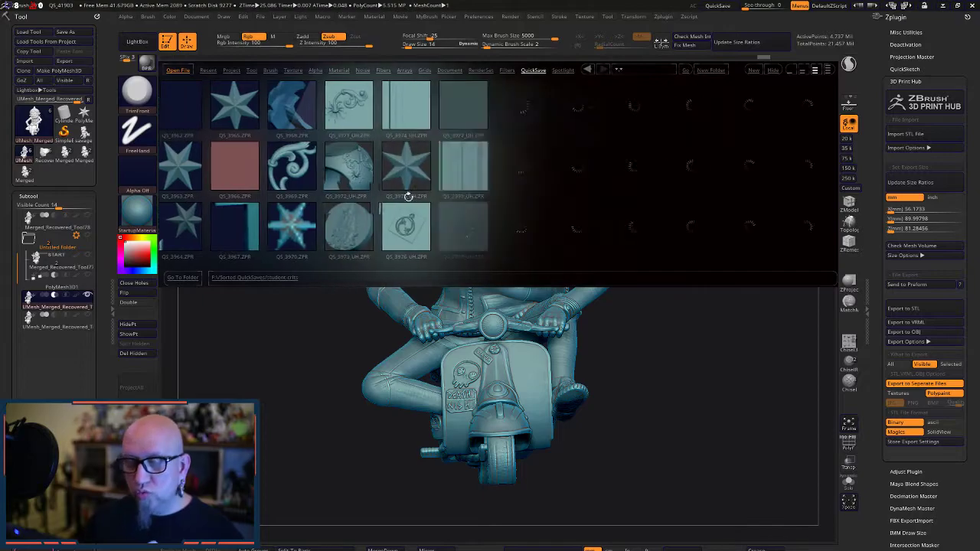
left_click_drag(570, 198, 283, 197)
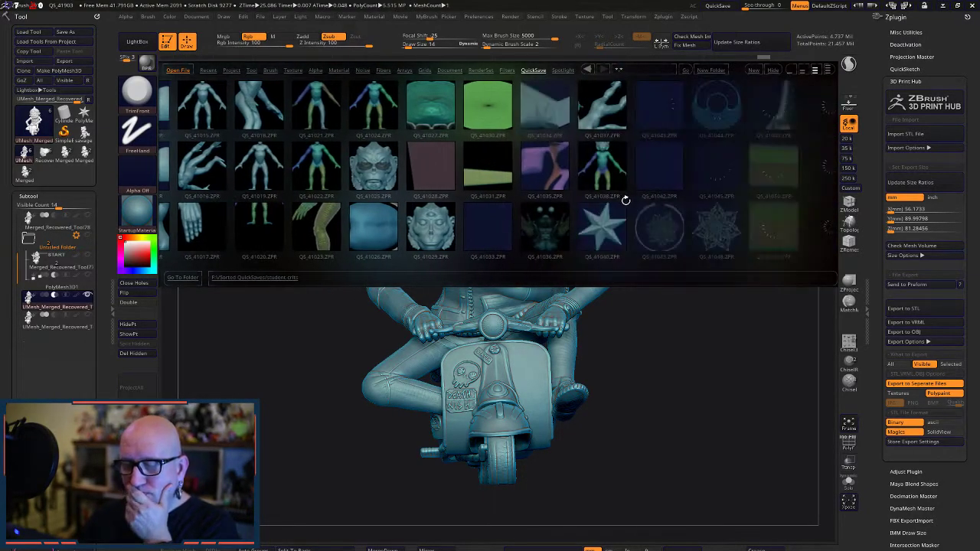
left_click_drag(623, 199, 290, 213)
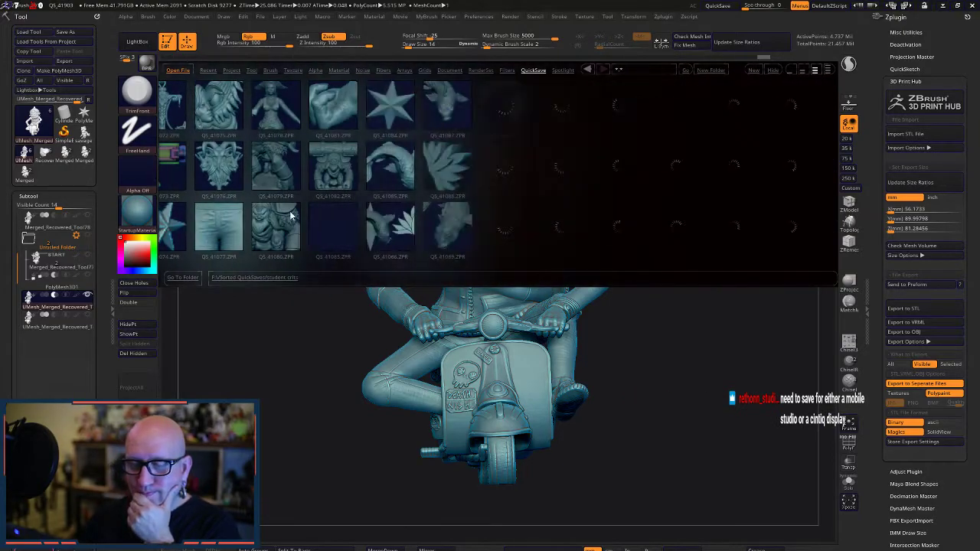
left_click_drag(651, 196, 234, 215)
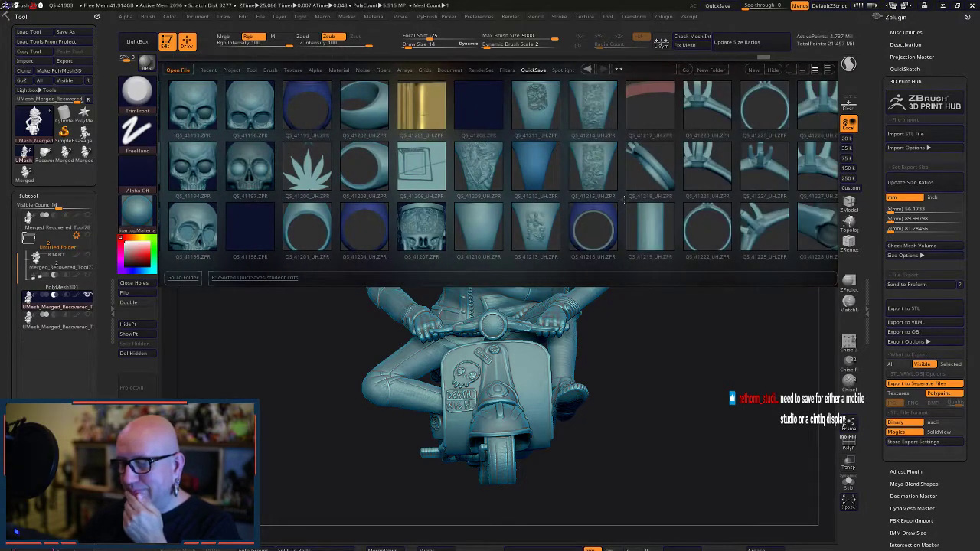
left_click_drag(623, 203, 400, 206)
left_click_drag(316, 215, 235, 220)
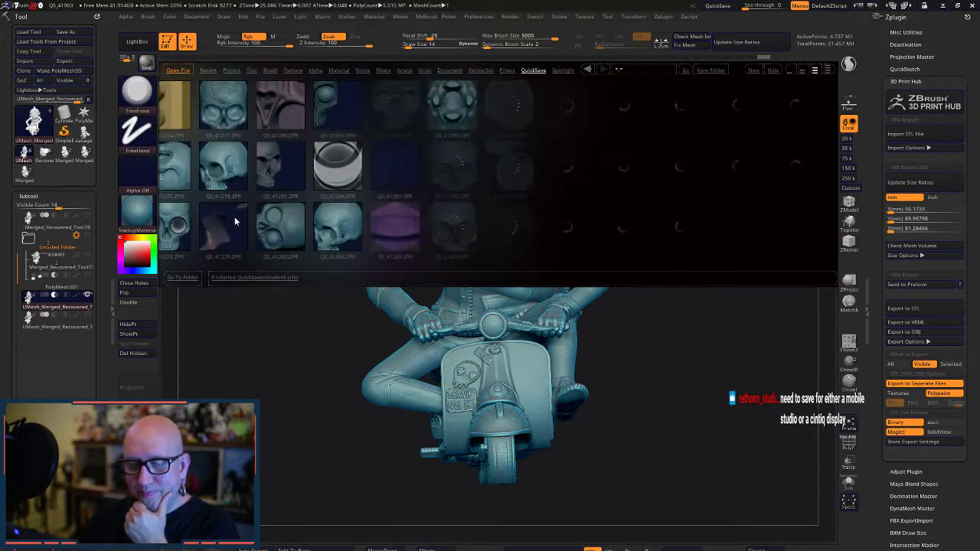
left_click_drag(641, 199, 428, 203)
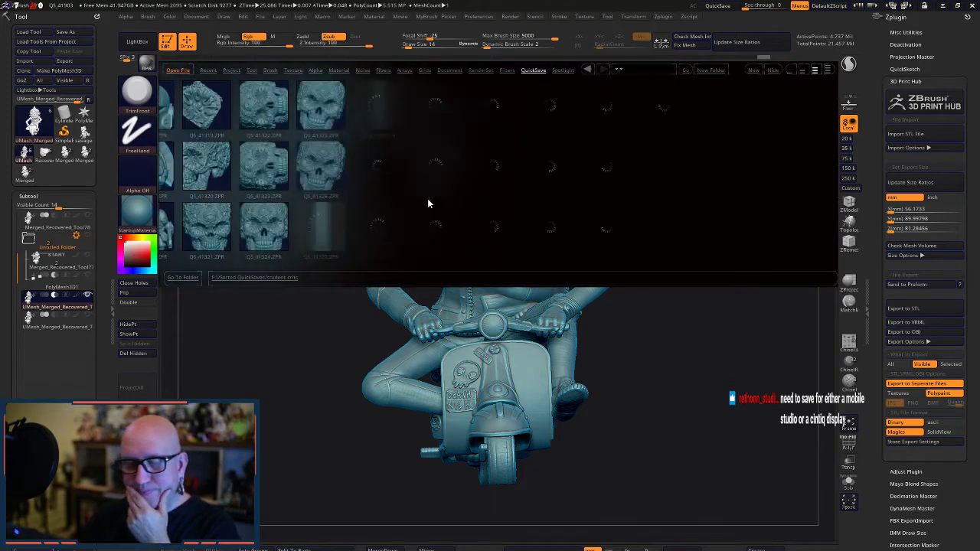
left_click_drag(702, 207, 300, 208)
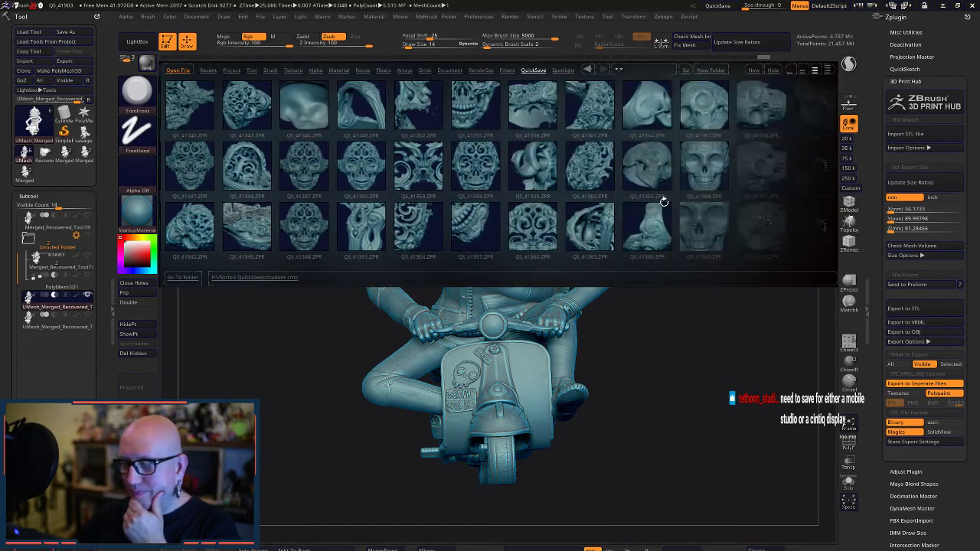
left_click_drag(655, 198, 458, 207)
left_click_drag(765, 202, 256, 214)
left_click_drag(689, 196, 362, 206)
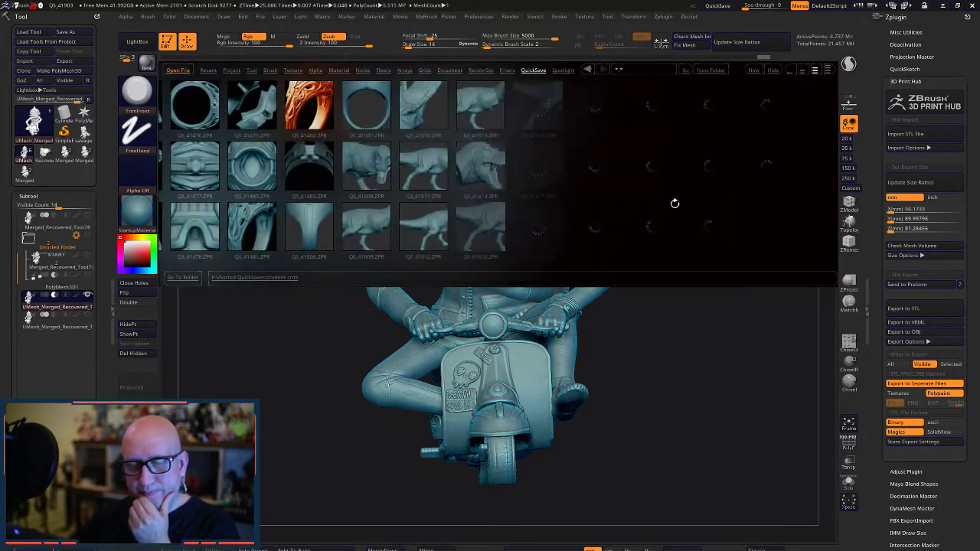
left_click_drag(691, 204, 618, 204)
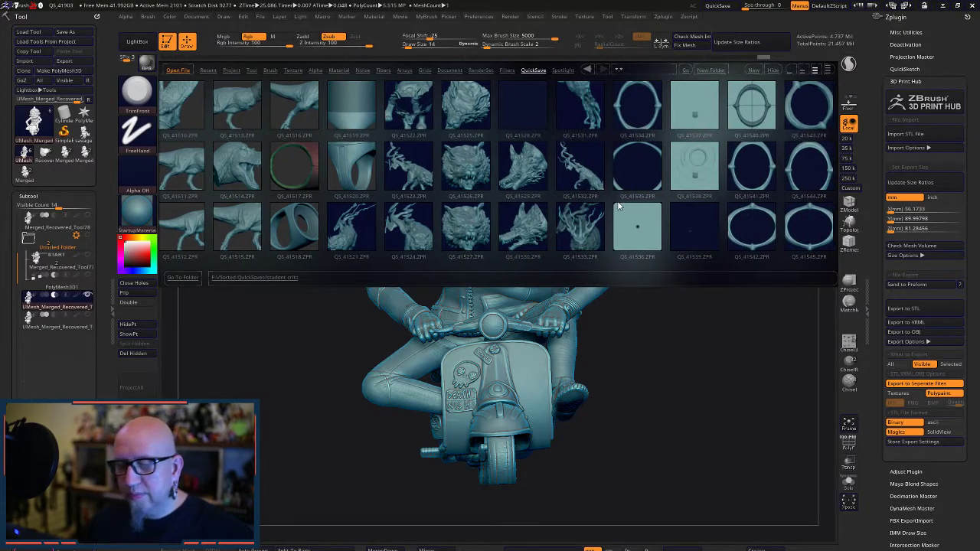
double_click(357, 170)
left_click(528, 346)
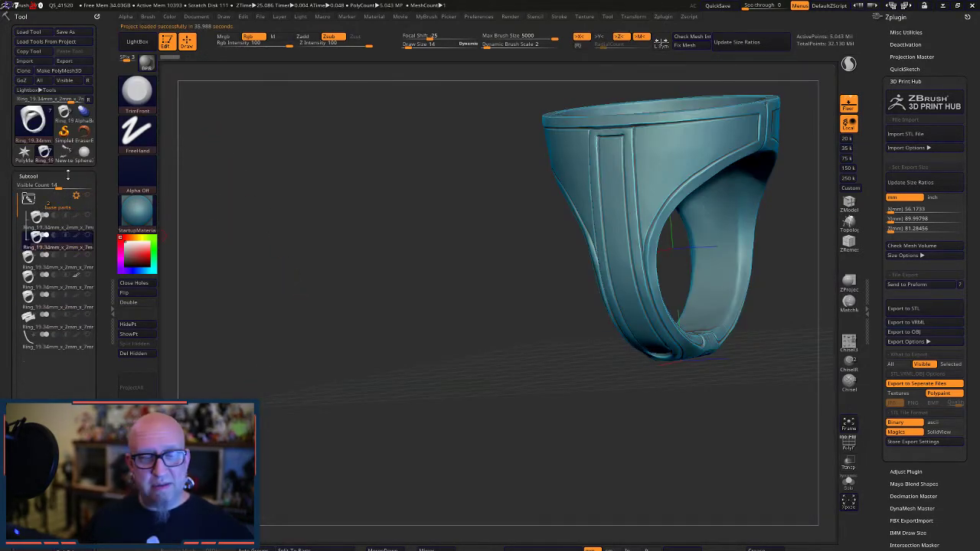
- Inspect the dinosaur tool and both ring tools in the loaded project, returning to the ring with panelled sides
left_click(64, 157)
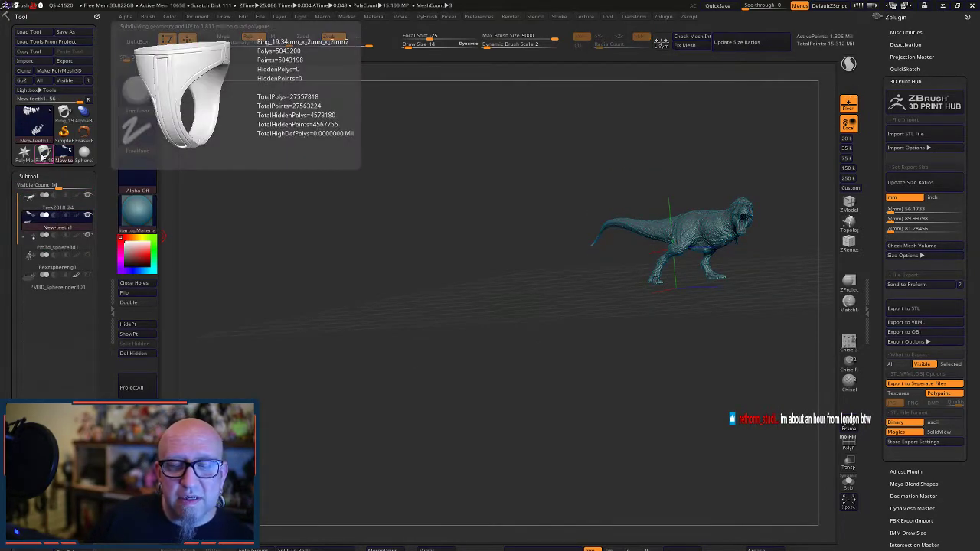
left_click(43, 153)
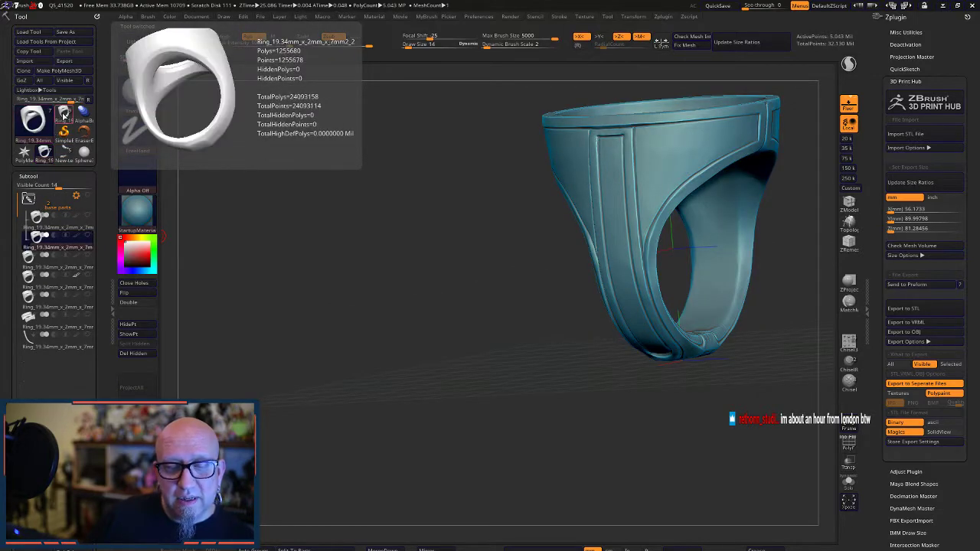
left_click(65, 113)
left_click_drag(277, 289, 199, 314)
left_click(64, 286)
left_click_drag(182, 241, 298, 242)
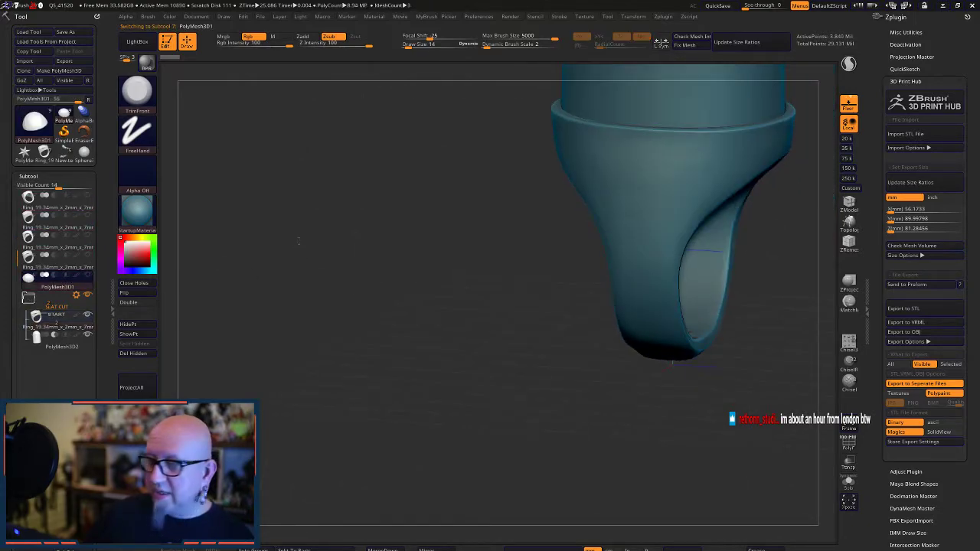
left_click(45, 151)
mouse_move(253, 266)
left_mouse_down()
mouse_move(242, 286)
mouse_move(247, 271)
left_mouse_up()
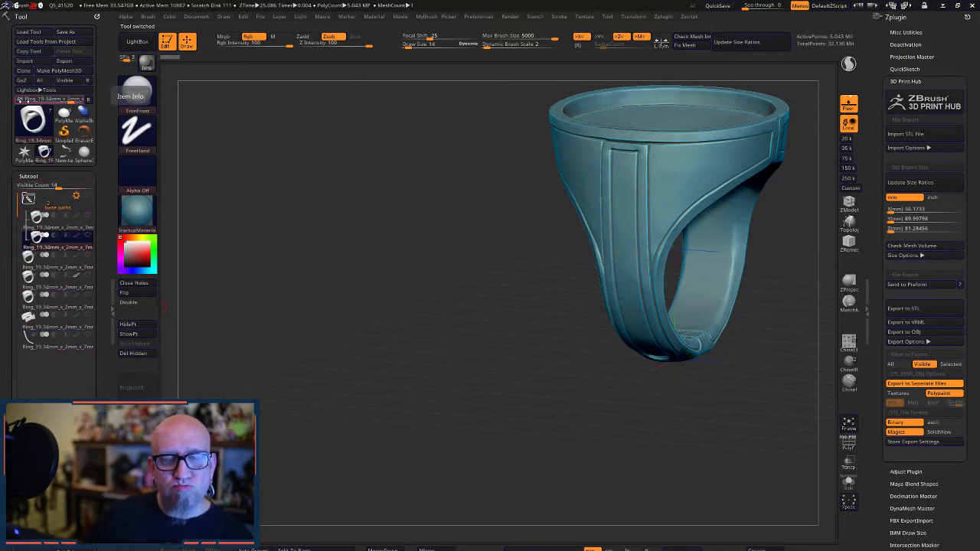
- Start saving the panelled ring as a tool and browse the drives before choosing the Documents folder
left_click(70, 33)
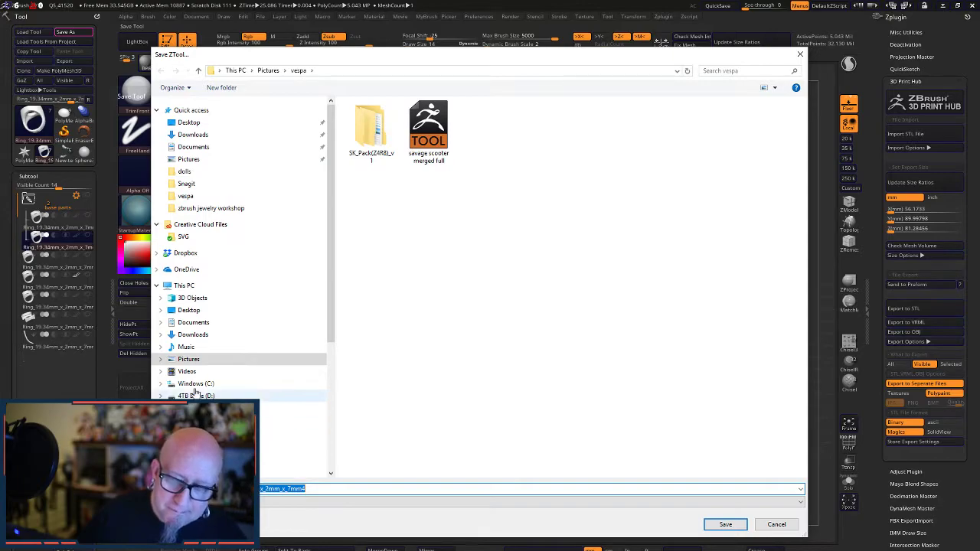
scroll(260, 371, "down", 2)
scroll(284, 373, "down", 2)
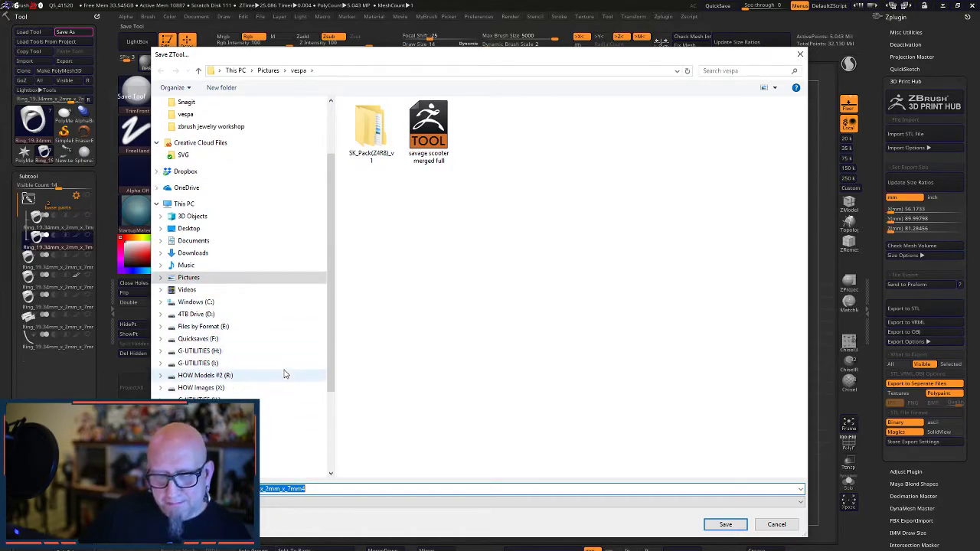
left_click(191, 141)
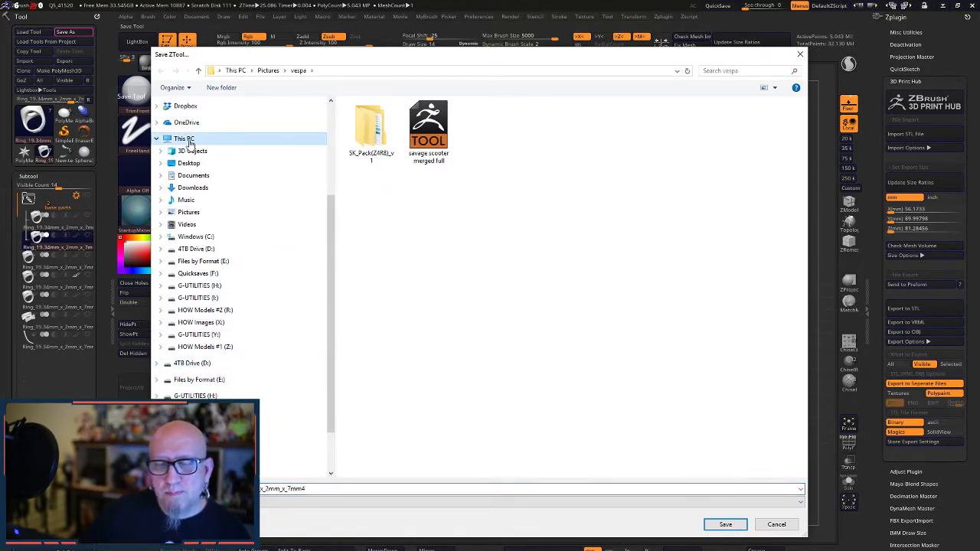
double_click(184, 143)
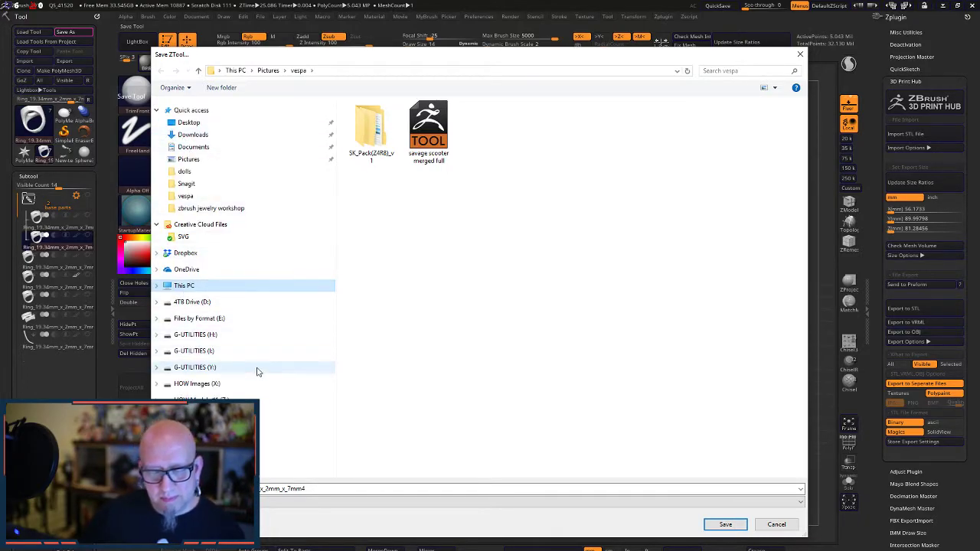
left_click(252, 400)
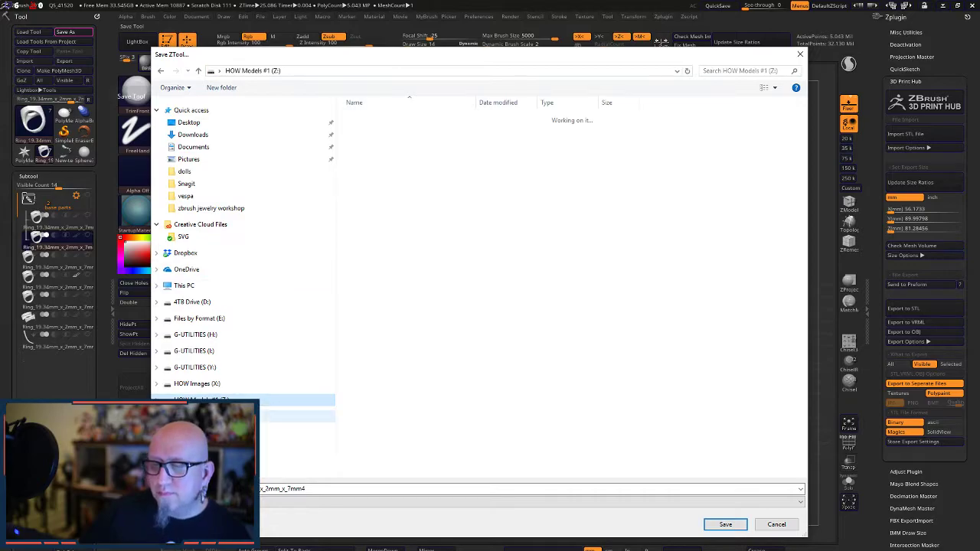
left_click(214, 416)
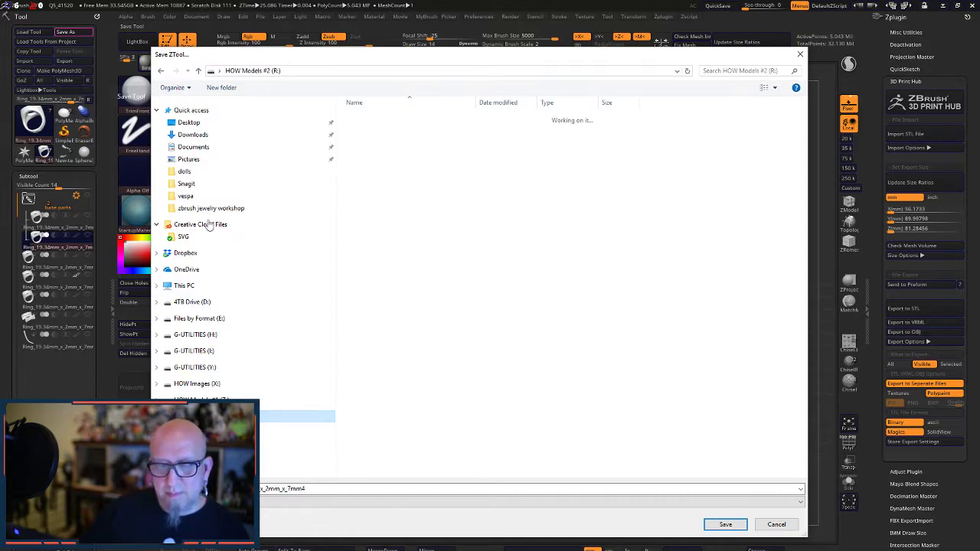
left_click(193, 148)
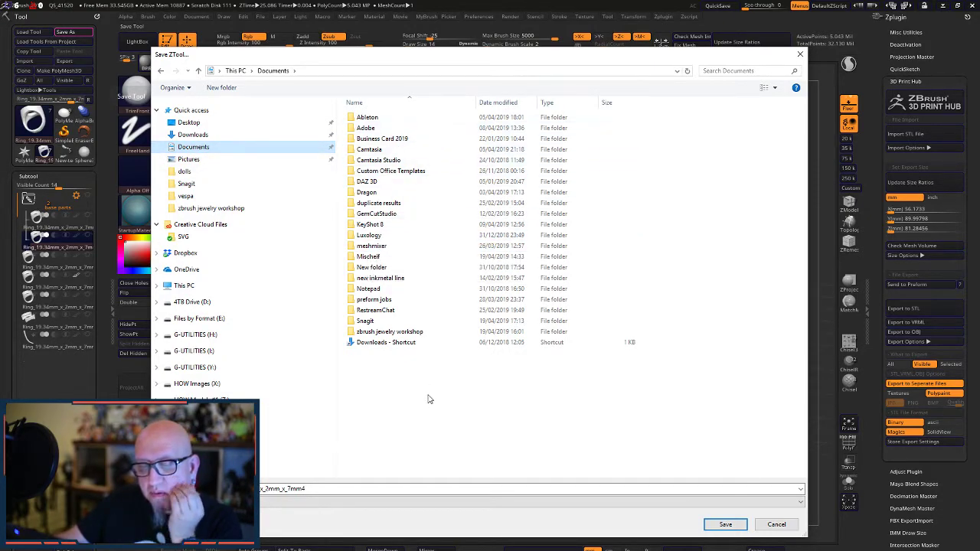
- Create a new folder named models in Documents and open it as the save location
right_click(429, 361)
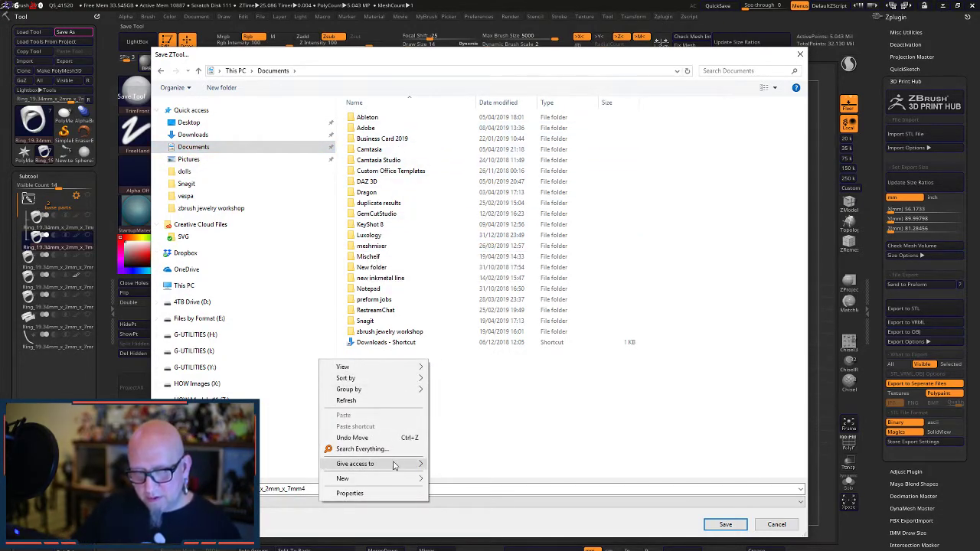
mouse_move(413, 482)
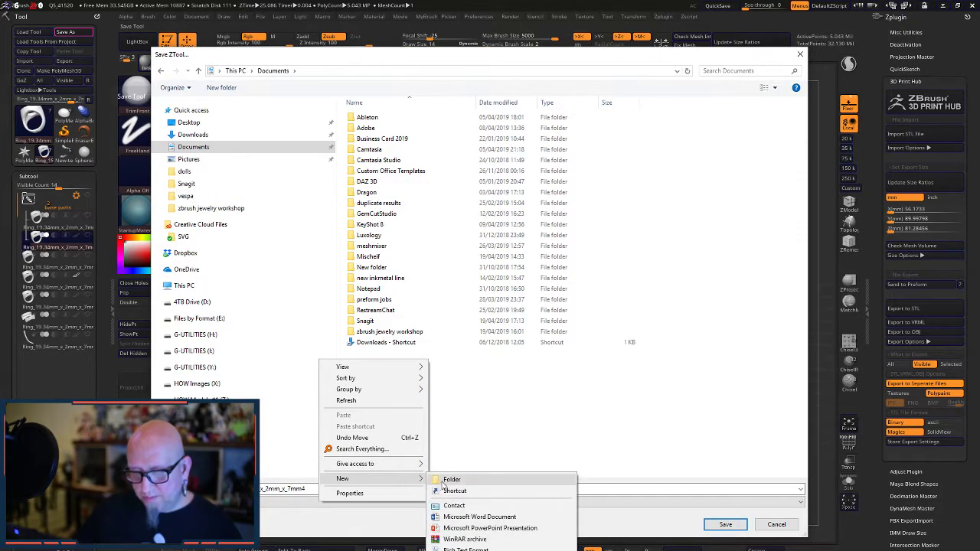
left_click(444, 482)
type("mode")
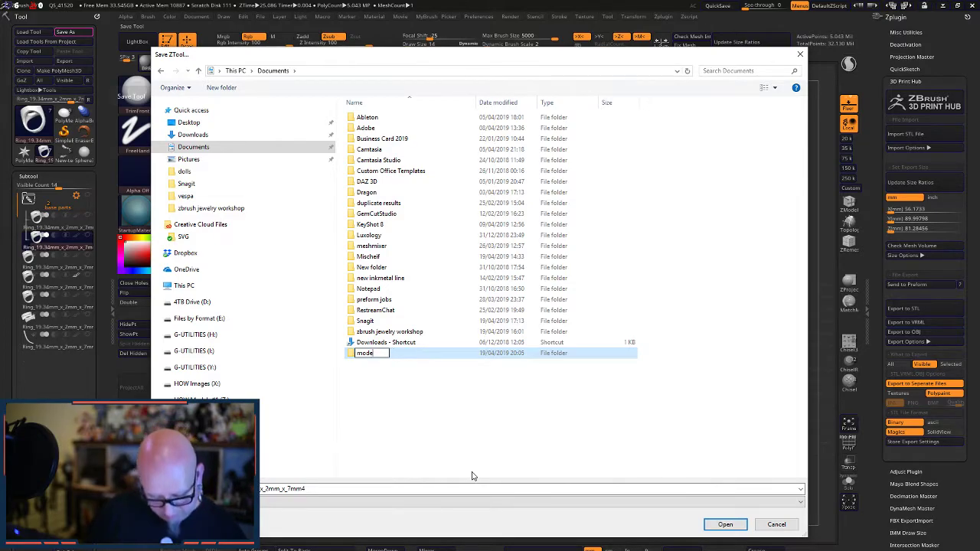
key("Return")
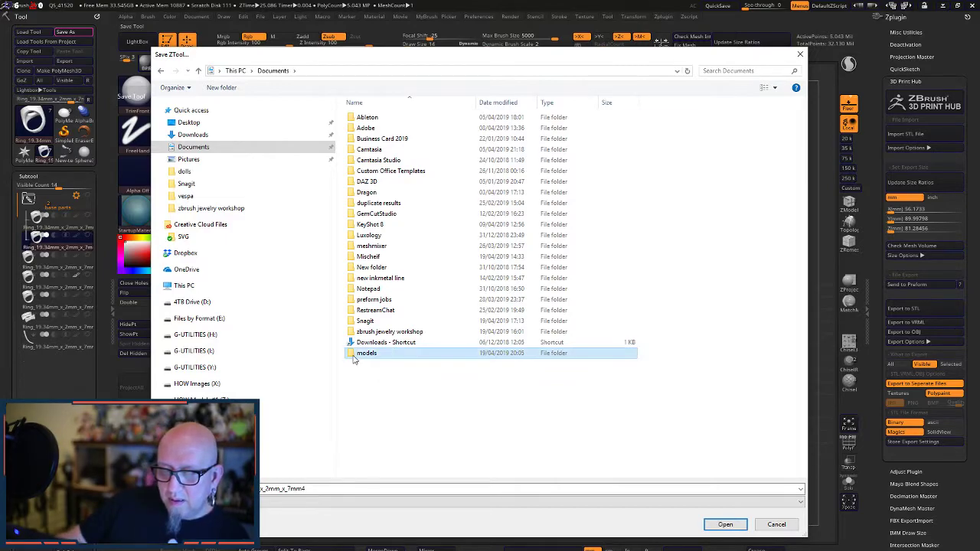
double_click(354, 355)
- Save the panelled ring tool in the models folder under the name chap 1
double_click(340, 490)
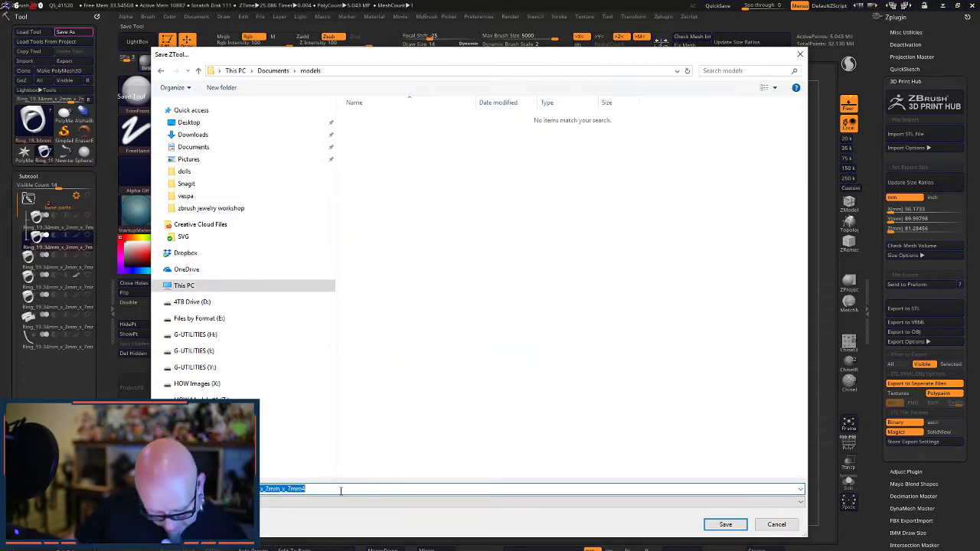
key("BackSpace")
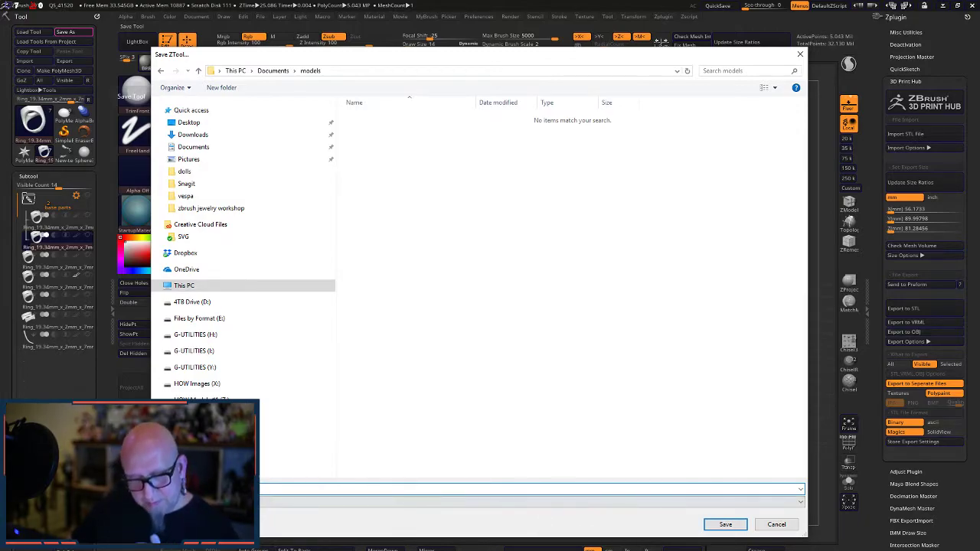
left_click(724, 525)
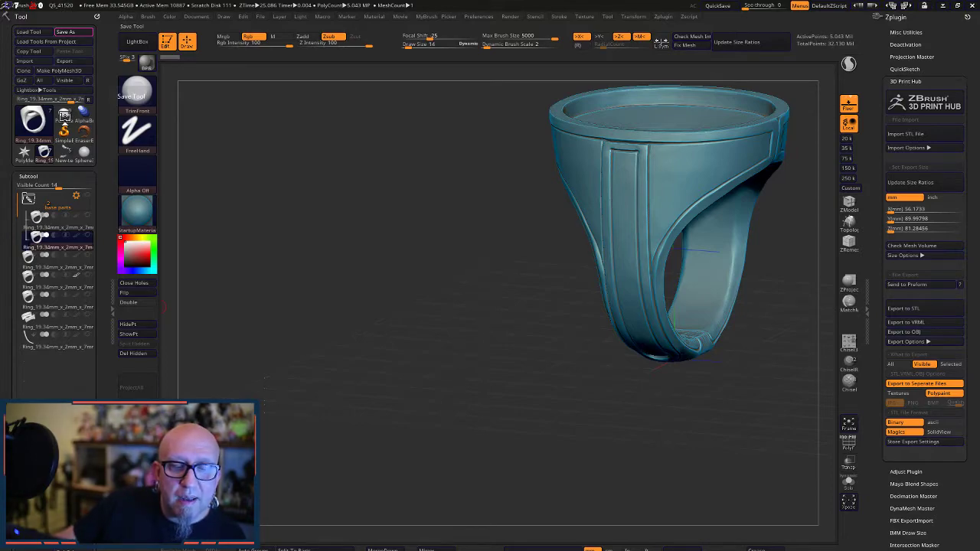
- Switch to the plain PolyMesh3D1 ring tool and save it in the models folder as chap 2
left_click(65, 117)
left_click(66, 119)
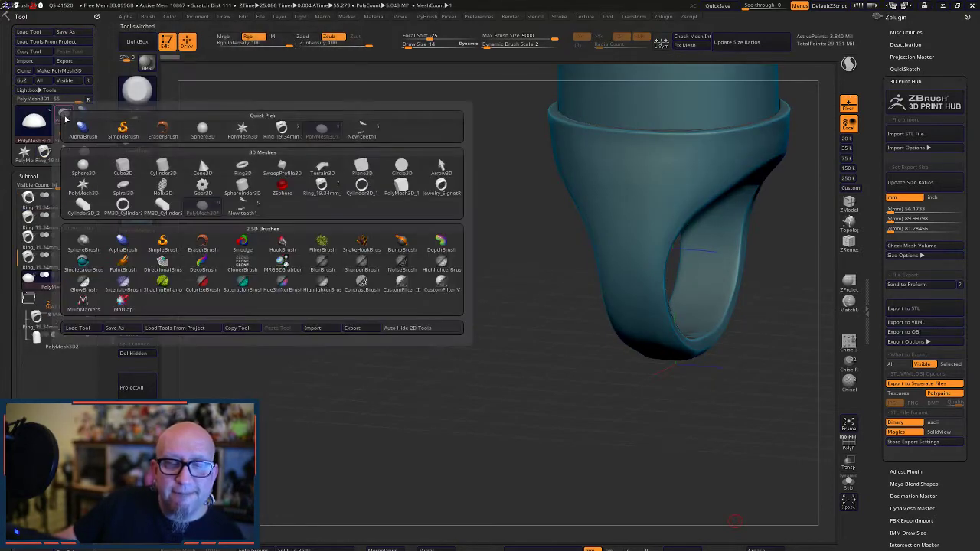
left_click(64, 117)
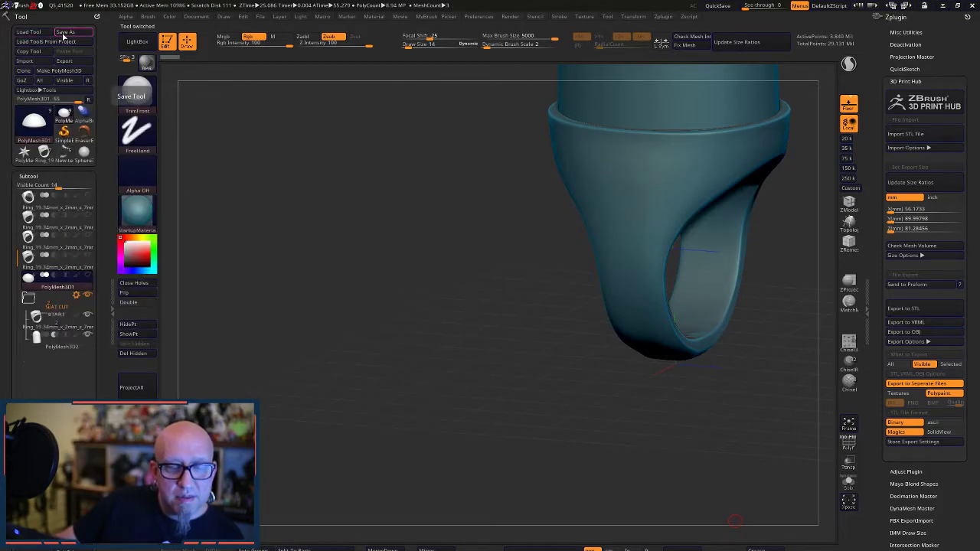
left_click(64, 34)
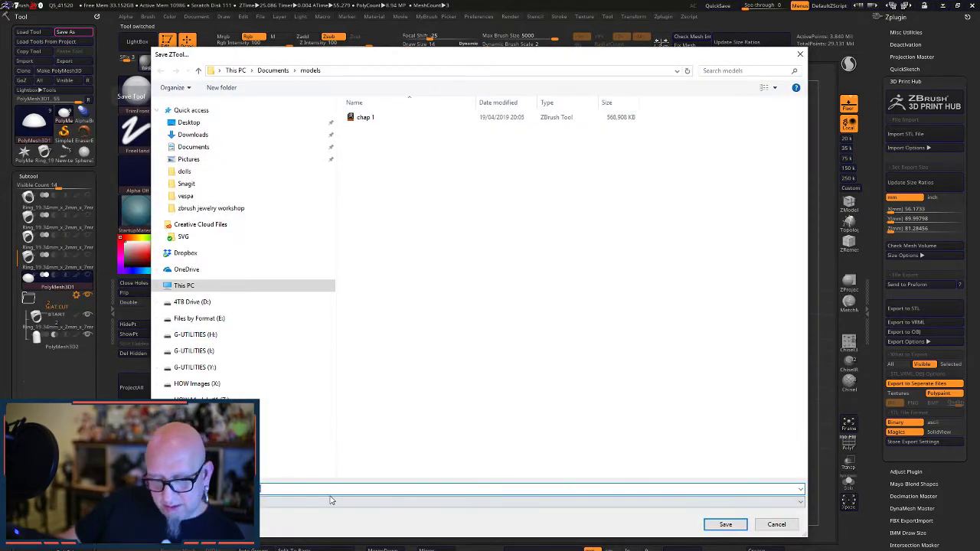
left_click(368, 119)
left_click(356, 489)
key("BackSpace")
type("2")
key("Return")
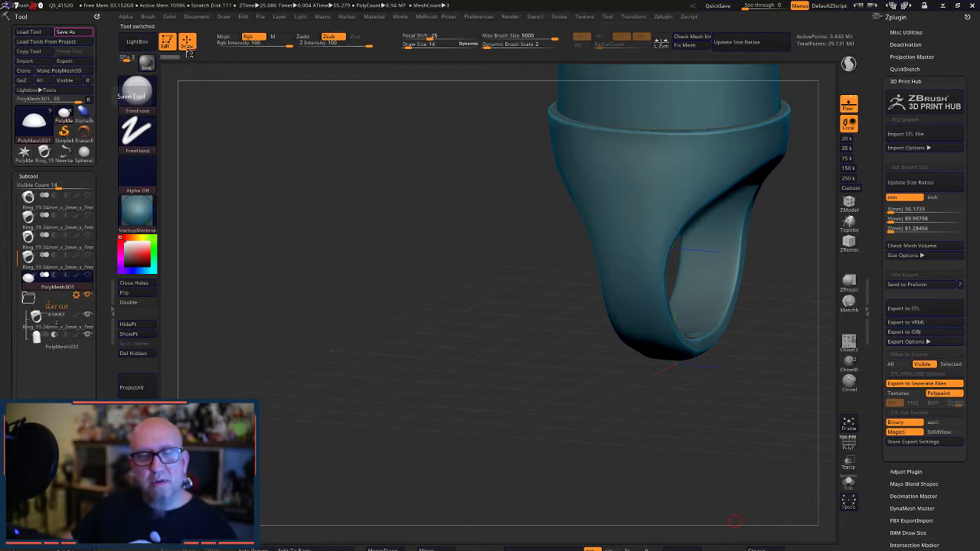
- Look through the project thumbnails of the Sorted QuickSaves folder in LightBox for another ring project
left_click(139, 46)
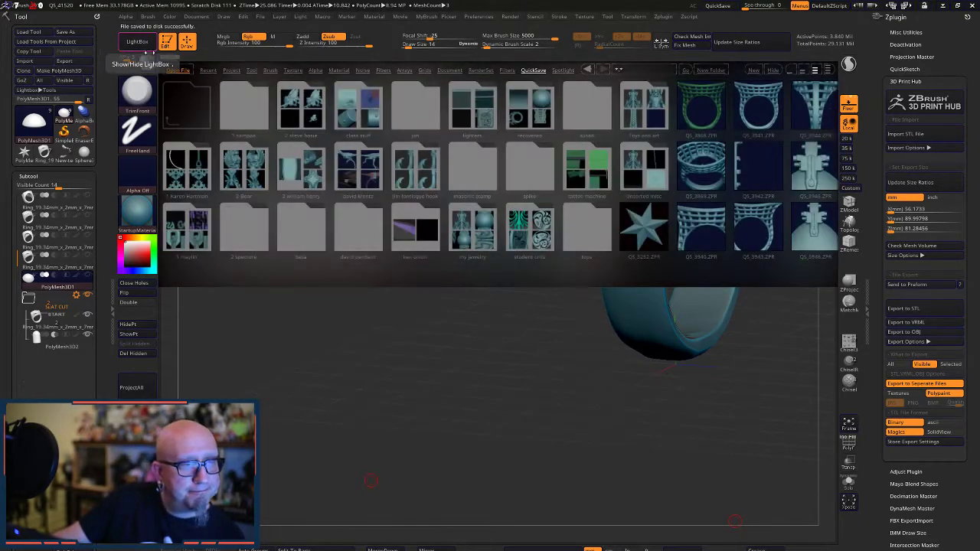
left_click_drag(754, 218, 176, 227)
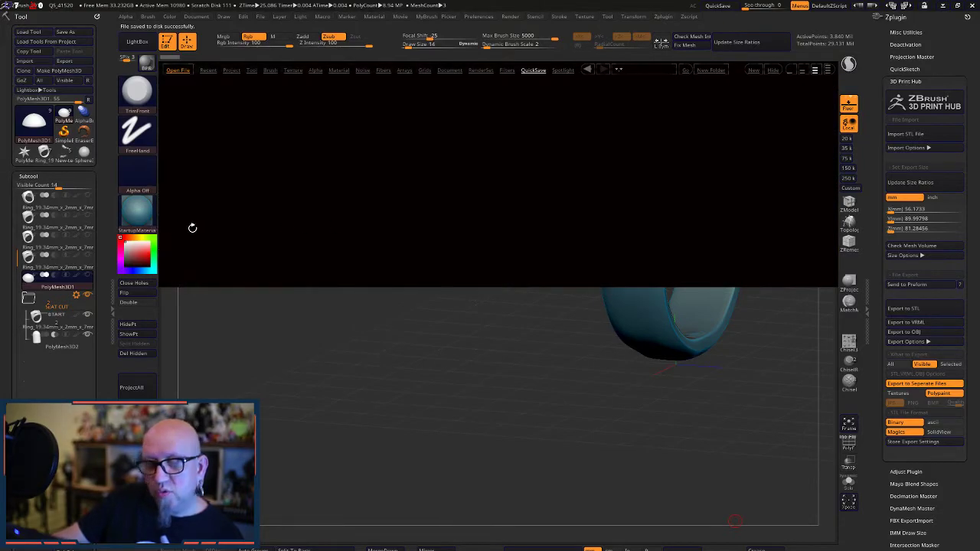
left_click_drag(788, 201, 266, 235)
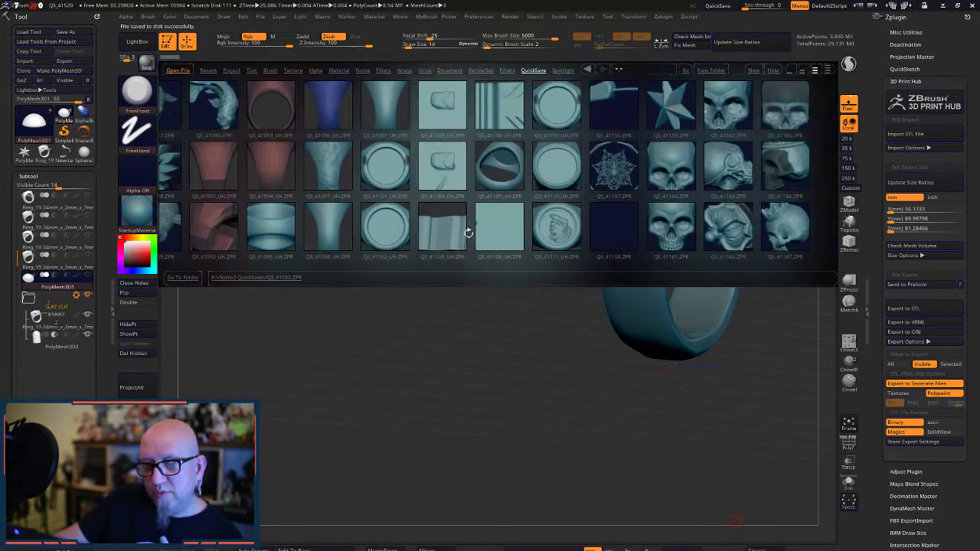
left_click_drag(818, 198, 304, 212)
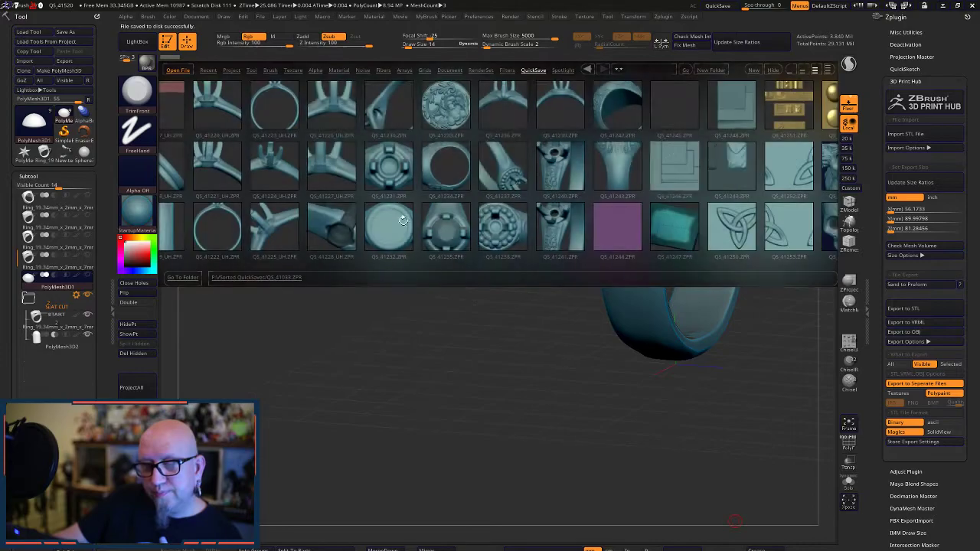
left_click_drag(814, 198, 372, 205)
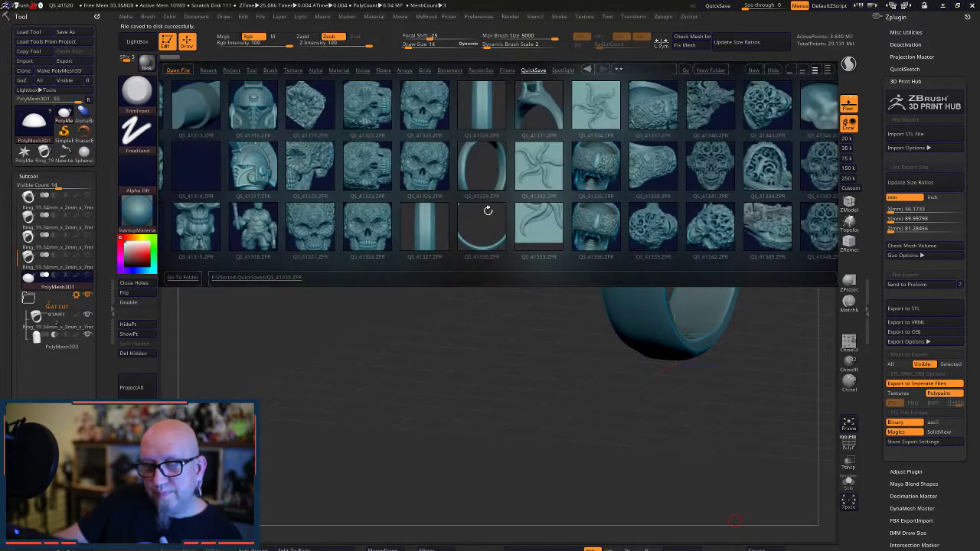
left_click_drag(791, 203, 275, 197)
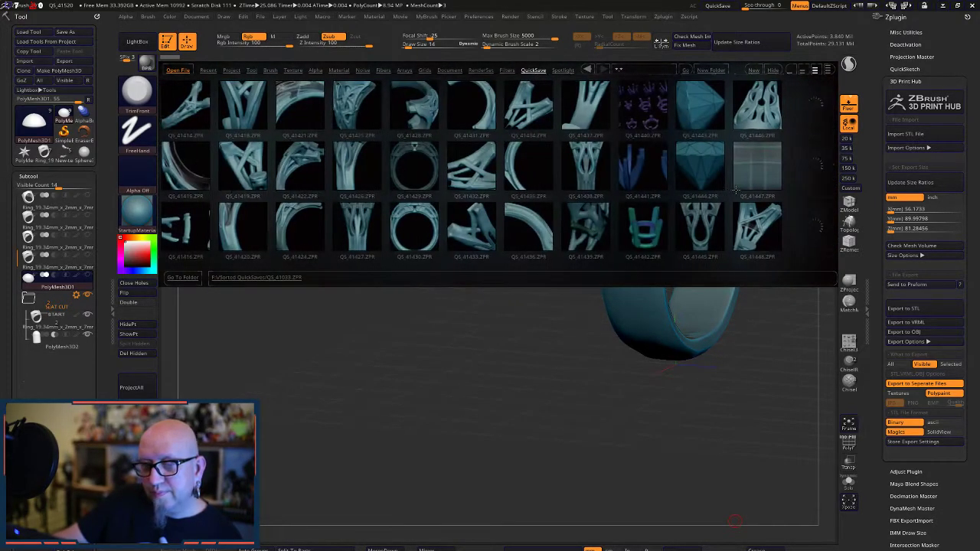
left_click_drag(811, 199, 293, 214)
left_click_drag(421, 218, 430, 199)
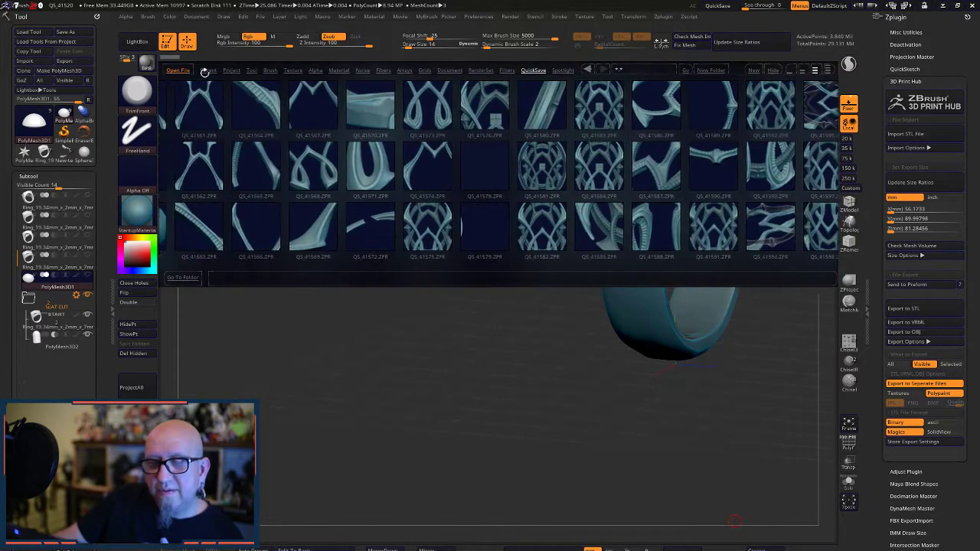
- Return to the live QuickSave folder and load the skull ring project QS_41649.ZPR, discarding changes to the open project
left_click(527, 69)
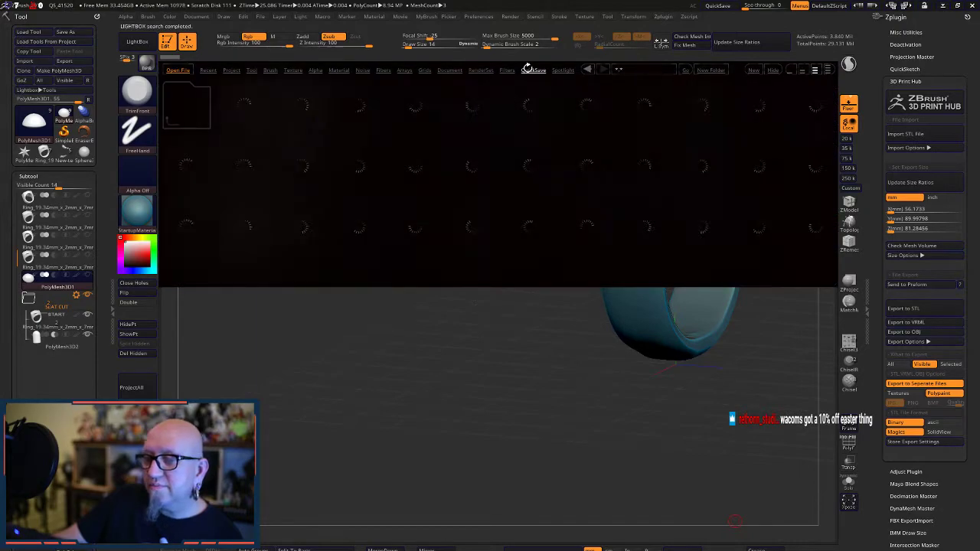
left_click_drag(719, 198, 456, 207)
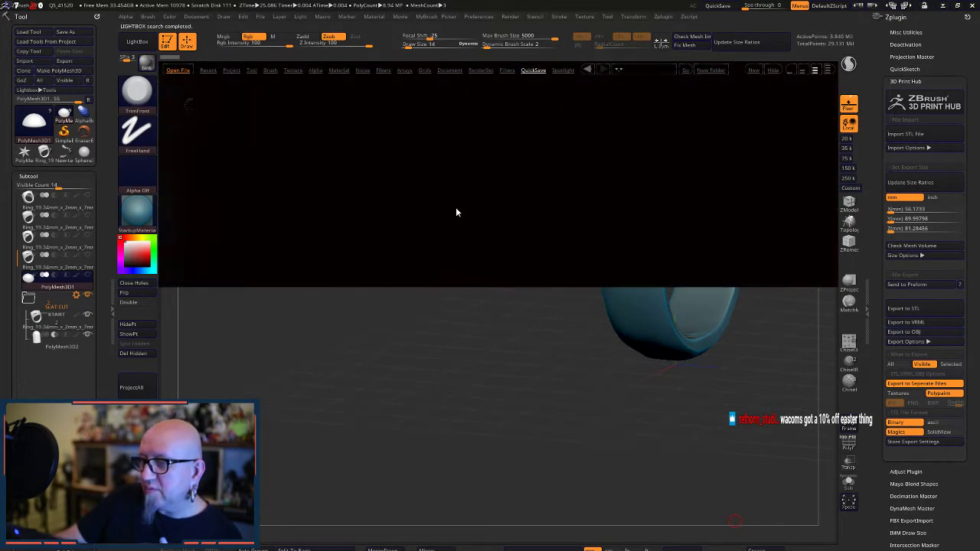
left_click_drag(537, 206, 454, 206)
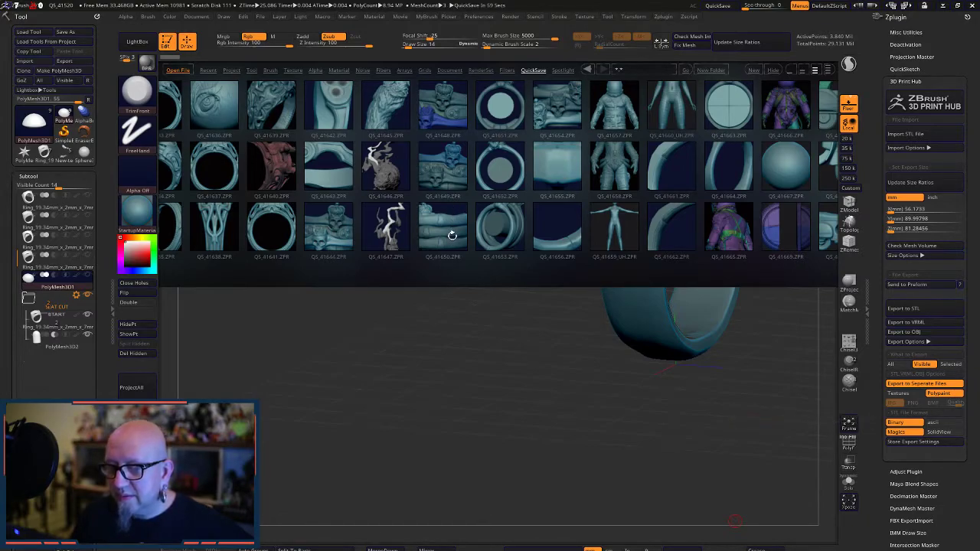
double_click(454, 175)
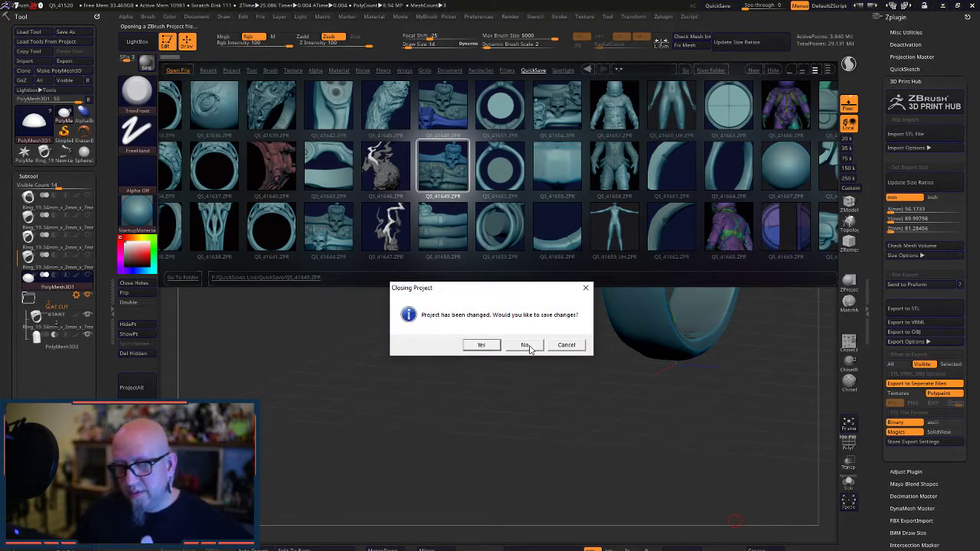
left_click(527, 345)
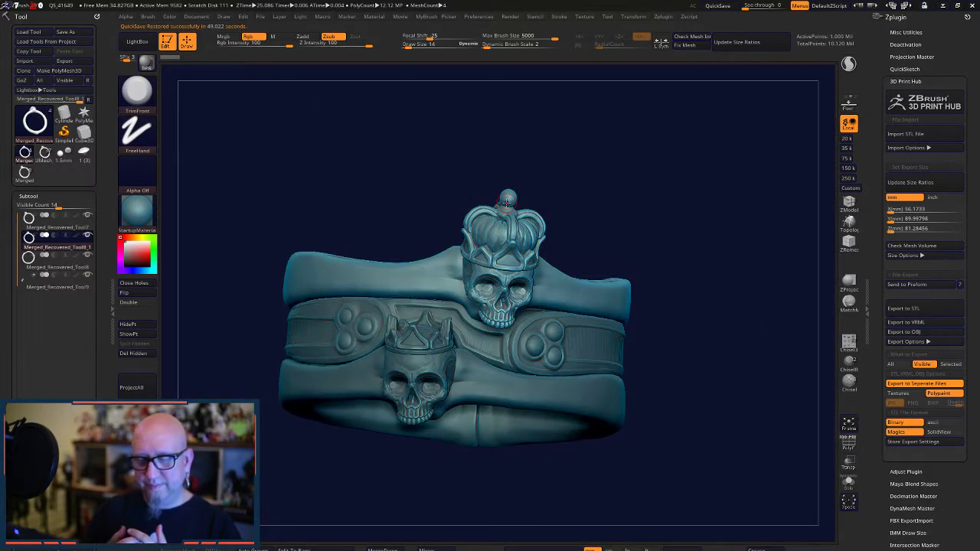
- Inspect the crowned skull ring stack from several sides and set the Smooth brush's draw size to 27
left_click_drag(618, 368, 770, 328)
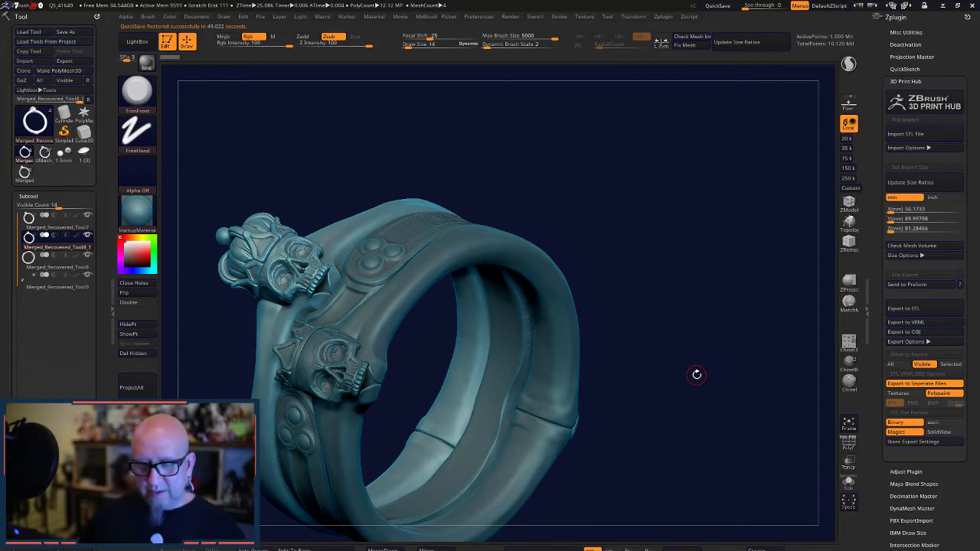
left_click_drag(632, 406, 611, 315)
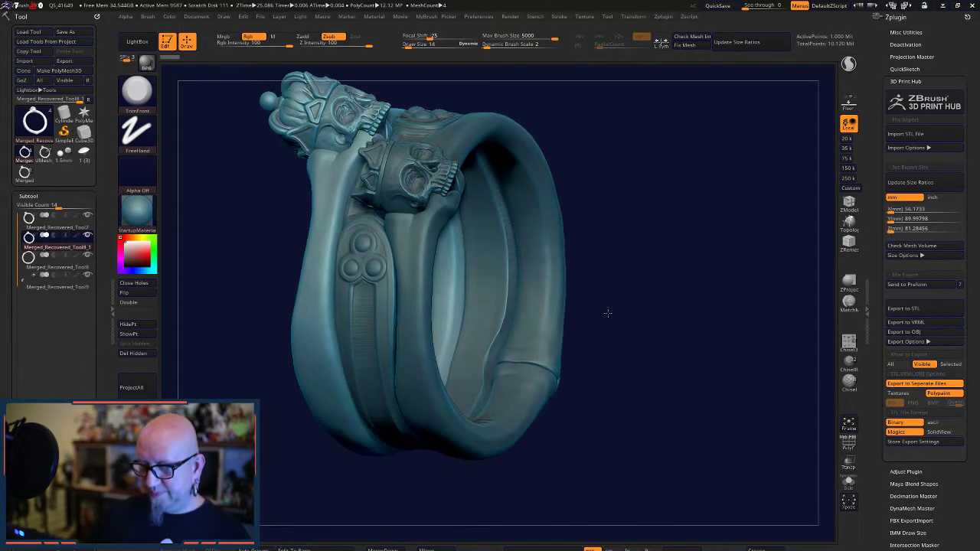
left_click_drag(360, 498, 459, 471)
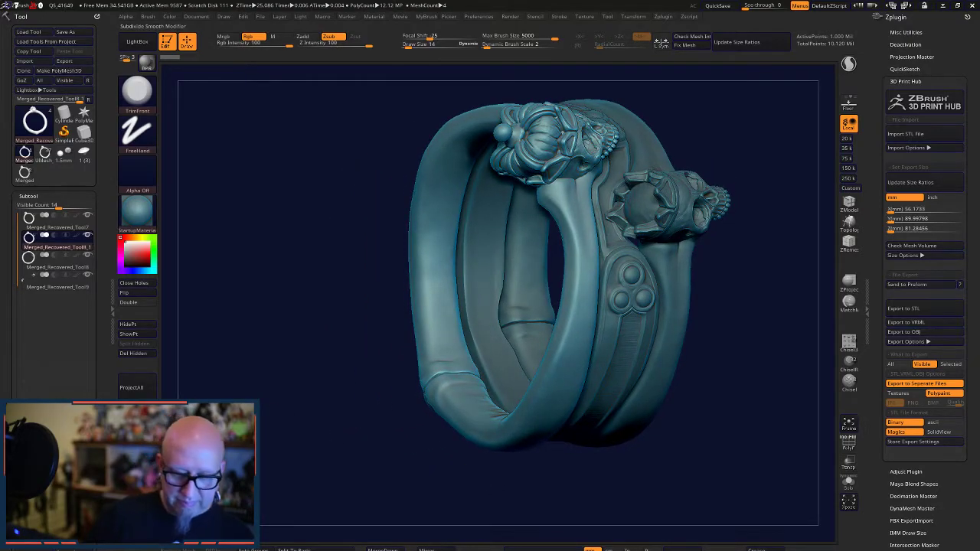
key("shift")
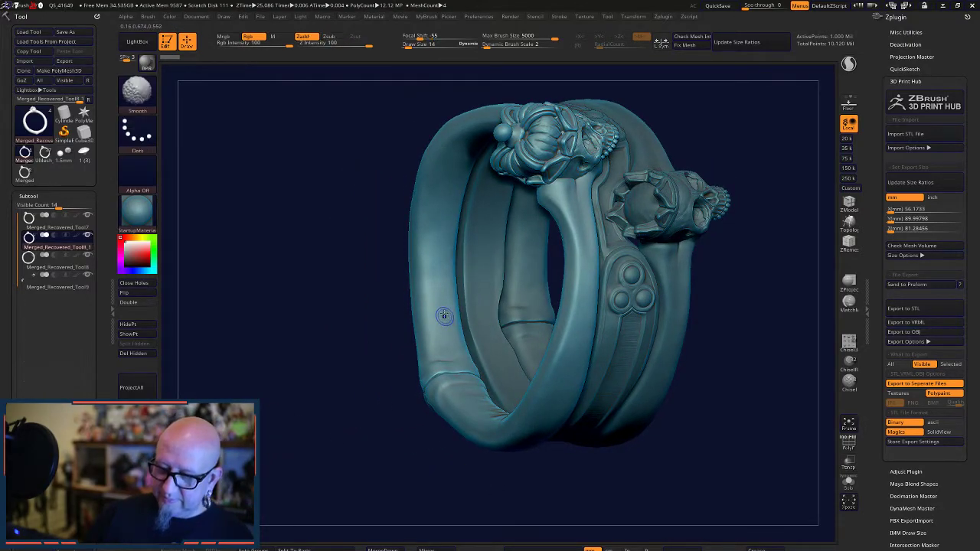
key("space")
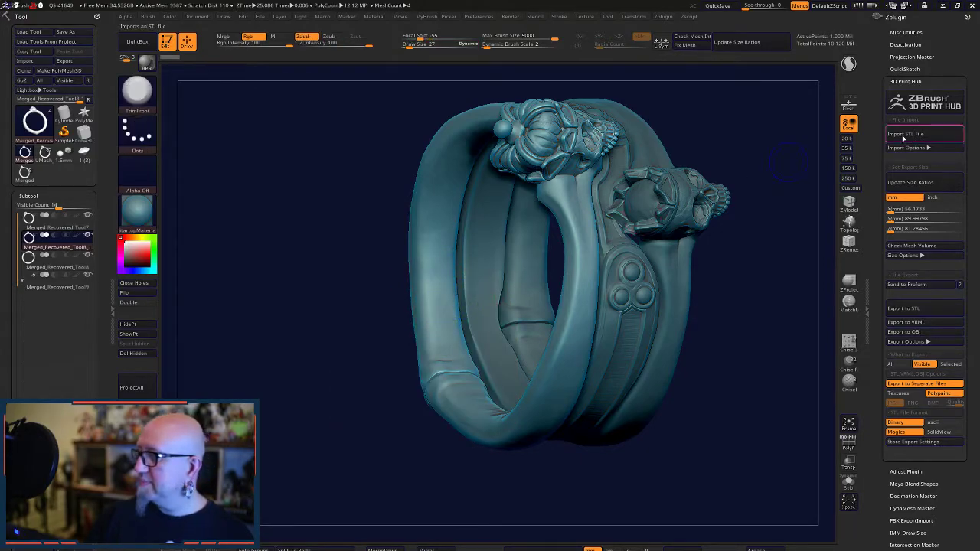
- Make Smooth Stronger the active smoothing brush and smooth the band of the domed-crown skull ring
left_click(939, 80)
scroll(978, 429, "down", 2)
scroll(977, 429, "down", 4)
left_click(925, 290)
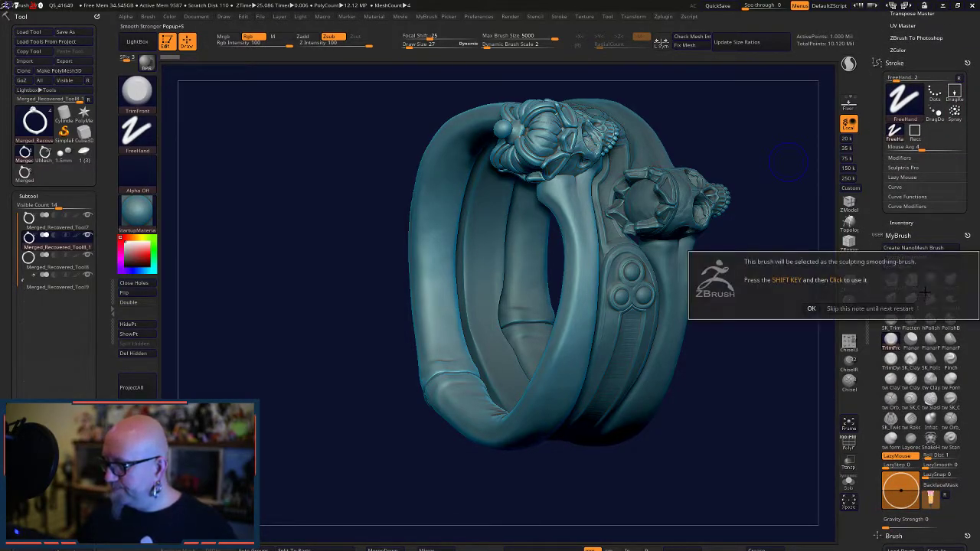
left_click(811, 307)
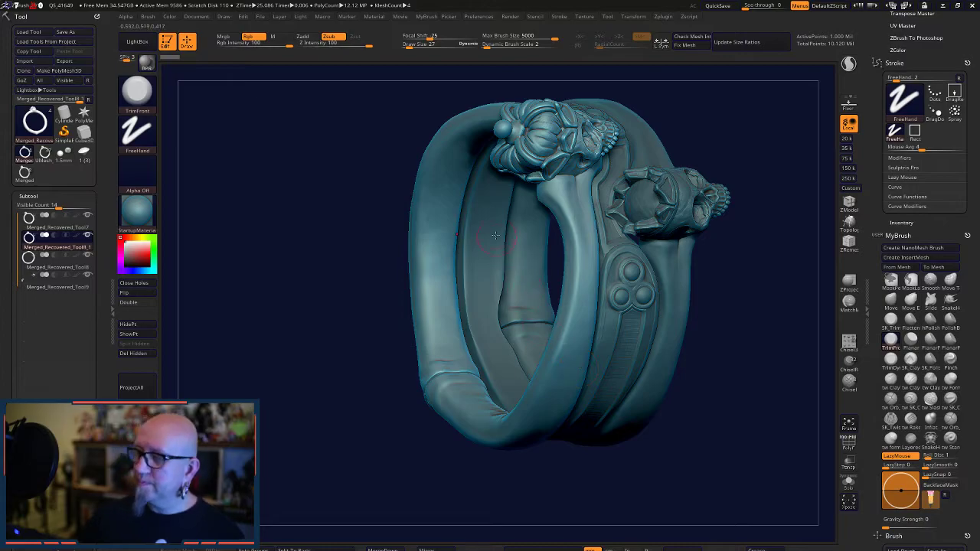
mouse_move(438, 222)
left_mouse_down("shift")
mouse_move(433, 282)
mouse_move(448, 301)
mouse_move(444, 328)
mouse_move(444, 289)
left_mouse_up("shift")
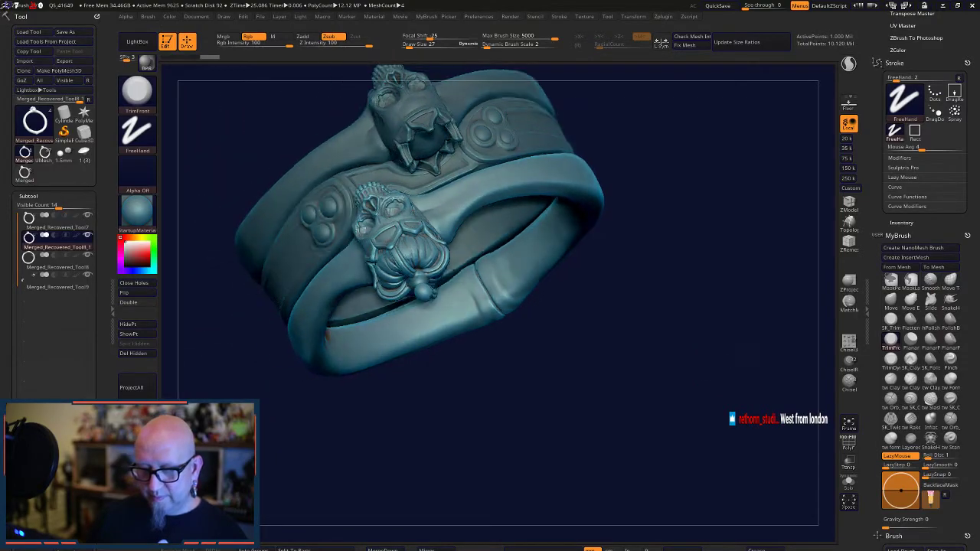
- Turn on the polyframe display and compare the mesh density of the skull rings, middle band and round stones
left_click_drag(758, 322, 655, 288)
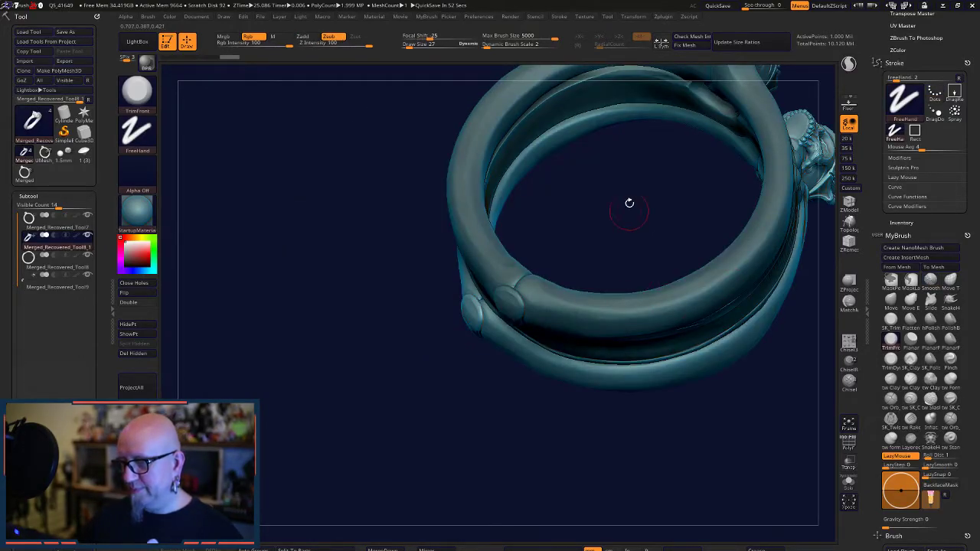
mouse_move(628, 204)
left_mouse_down()
mouse_move(590, 330)
mouse_move(605, 329)
left_mouse_up()
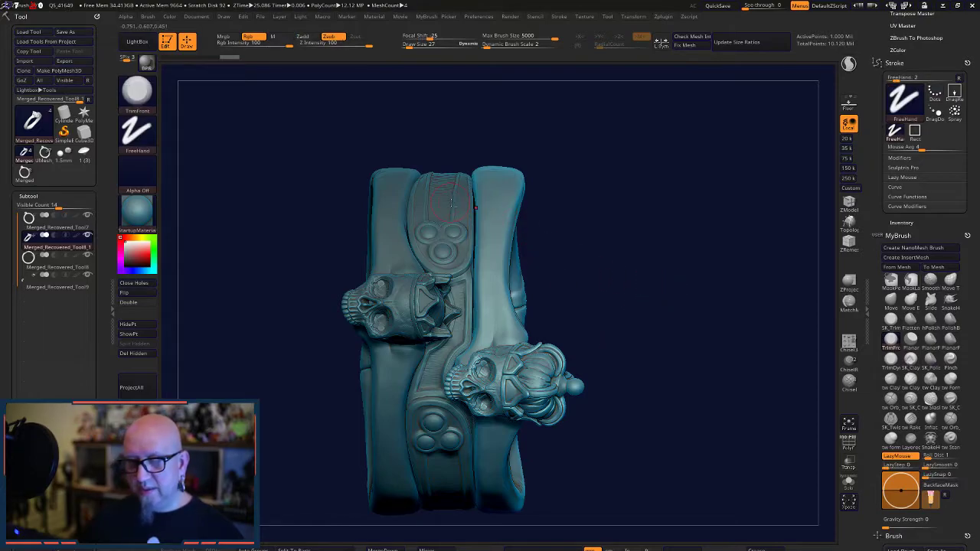
left_click(848, 443)
left_click(441, 187, "alt")
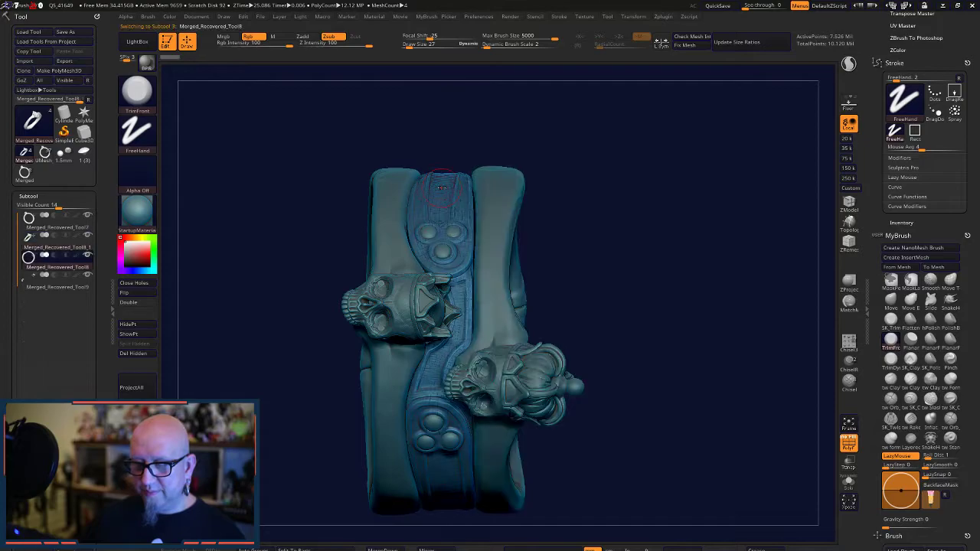
left_click(386, 224, "alt")
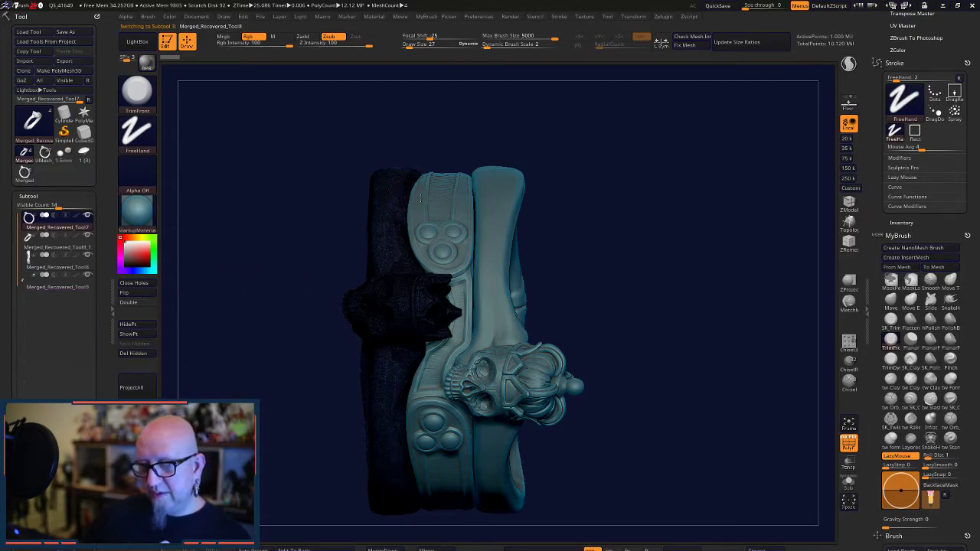
left_click(420, 200, "alt")
left_click(429, 235, "alt")
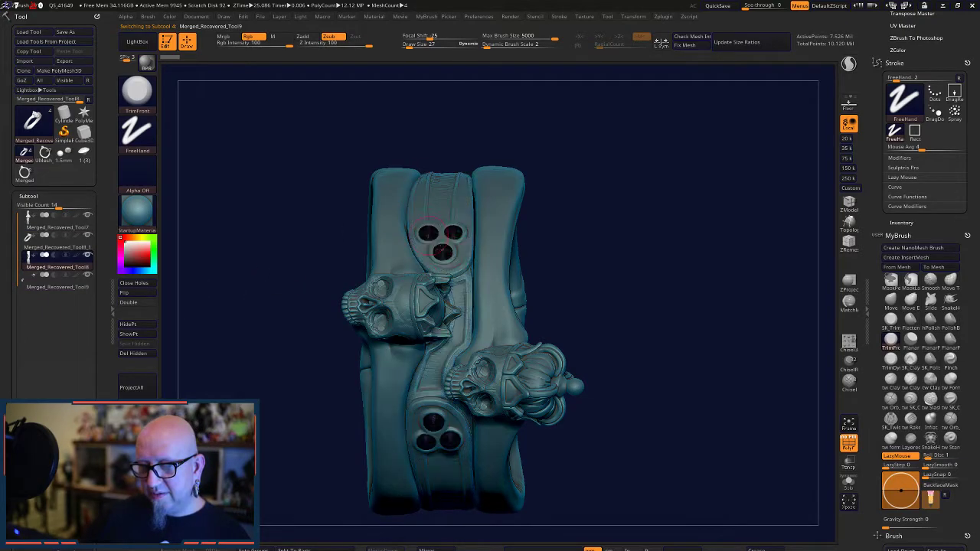
left_click(498, 230, "alt")
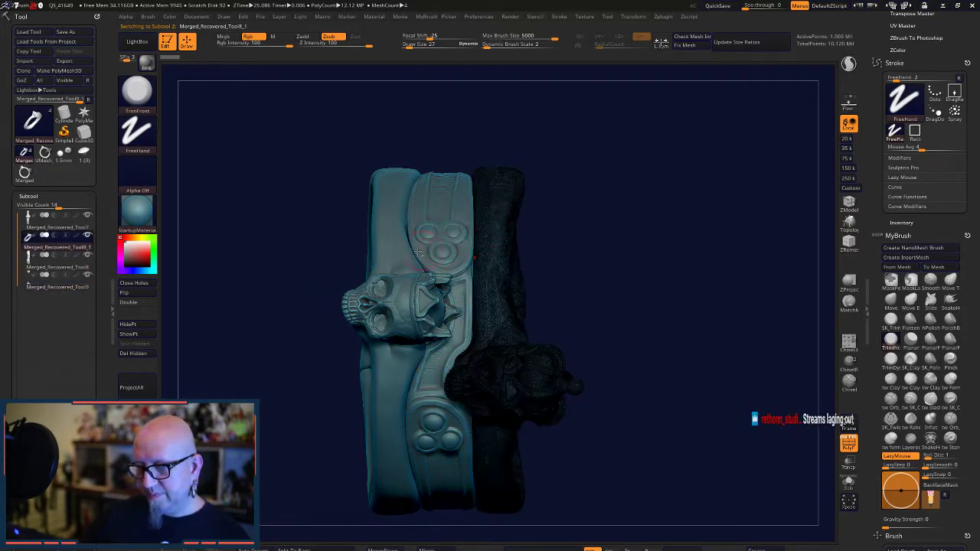
- Select the textured middle band subtool and decimate it with the custom points preset
left_click(441, 191, "alt")
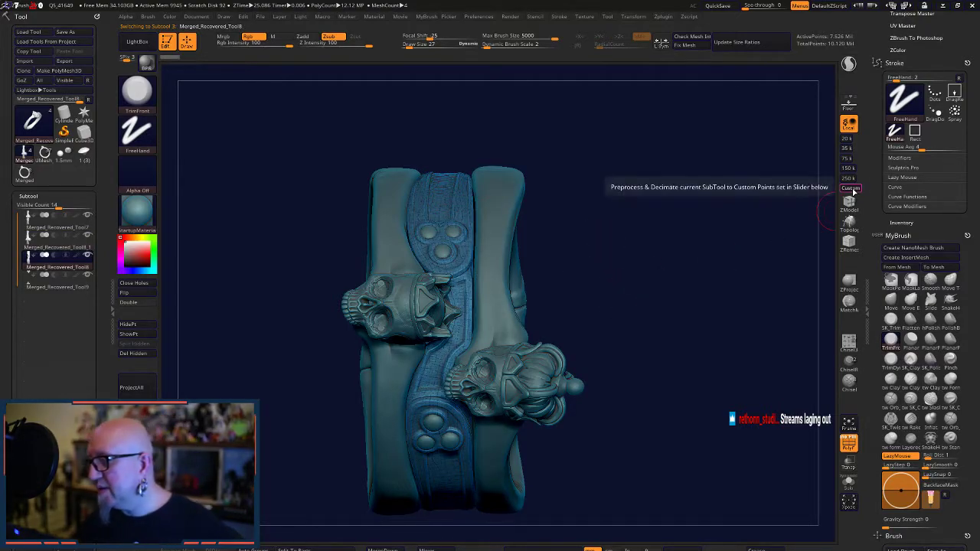
left_click(851, 189)
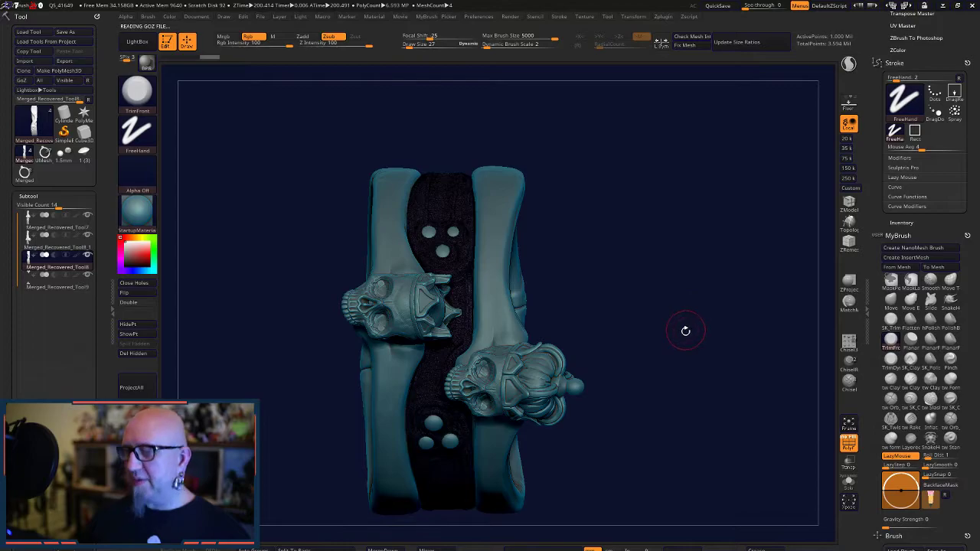
left_click_drag(680, 322, 793, 326)
left_click_drag(636, 263, 491, 428)
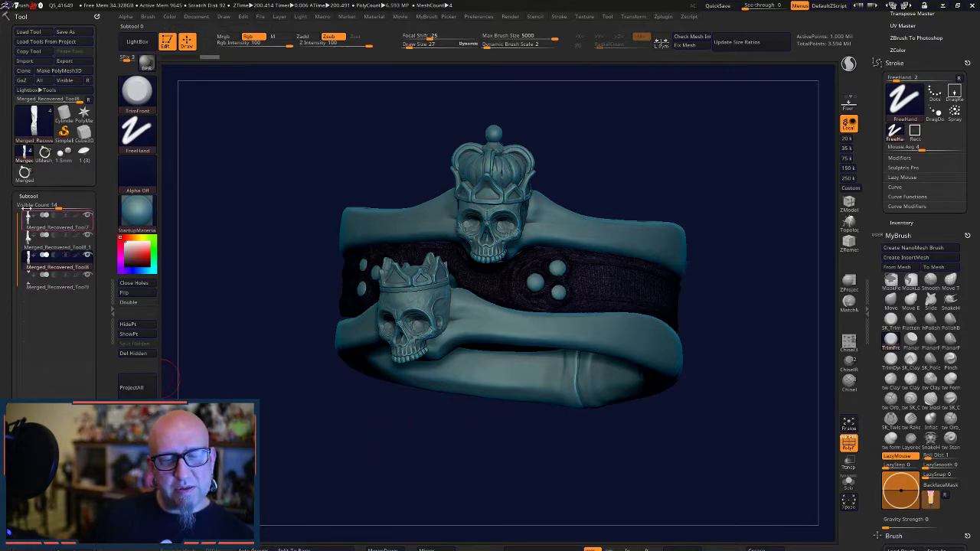
- Enable KeyShot as the external renderer with Auto Merge on and Groups By Materials turned on
left_click(378, 548)
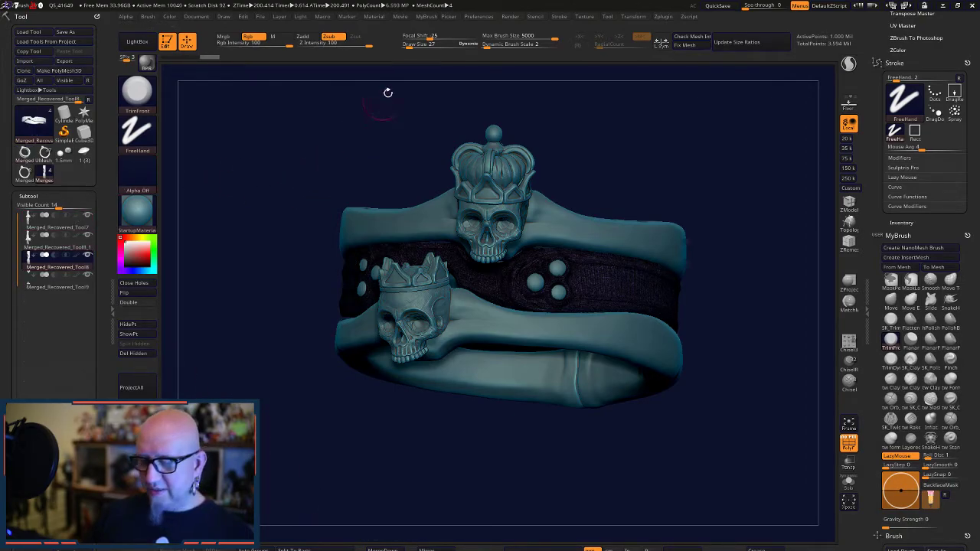
left_click_drag(531, 108, 612, 120)
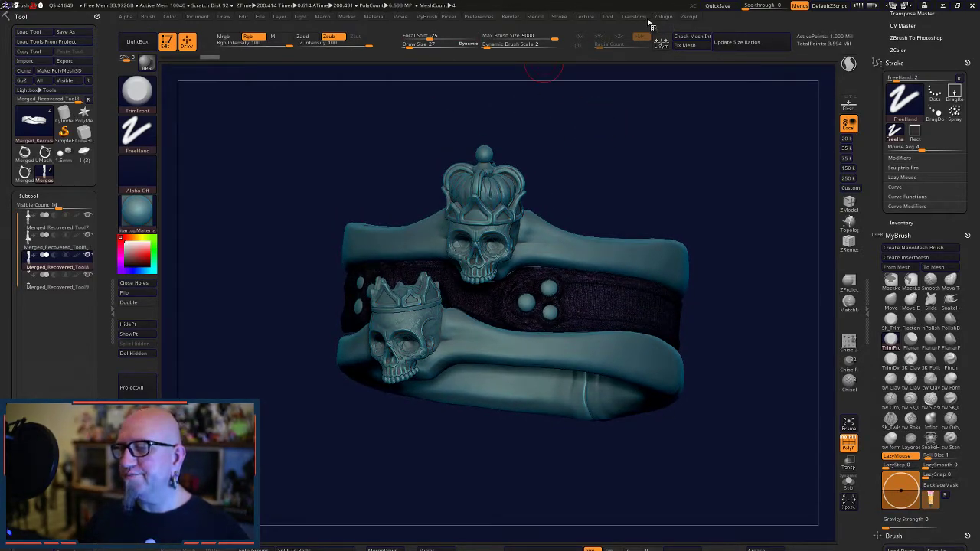
left_click(510, 17)
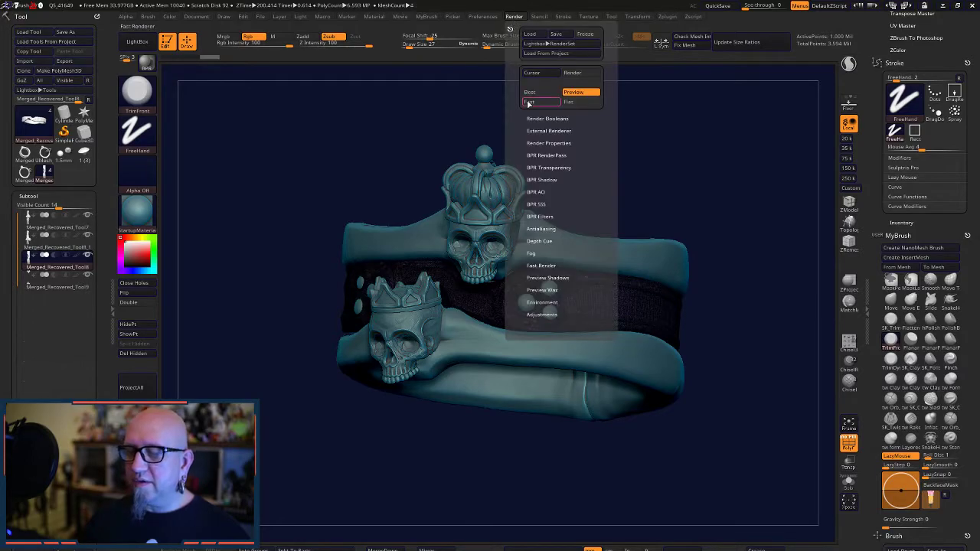
left_click(549, 132)
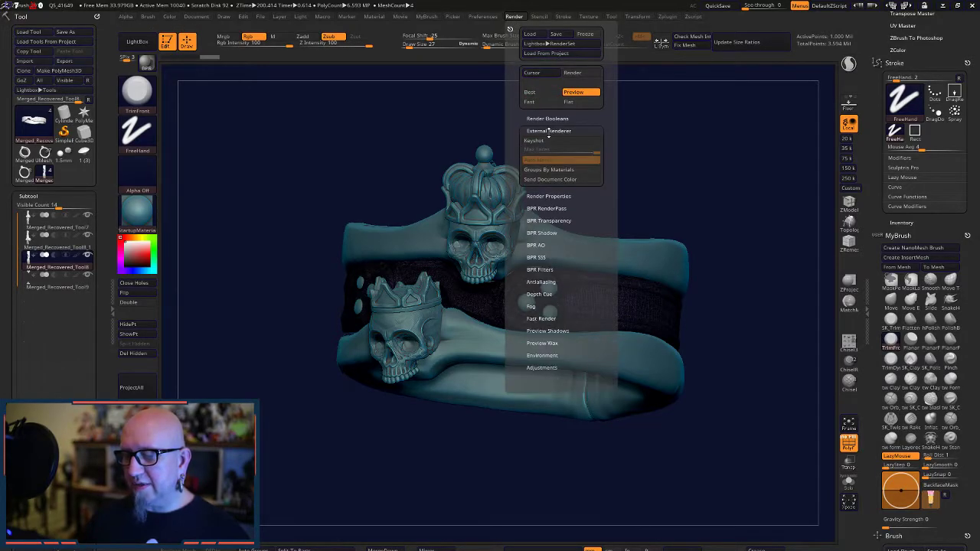
left_click(547, 144)
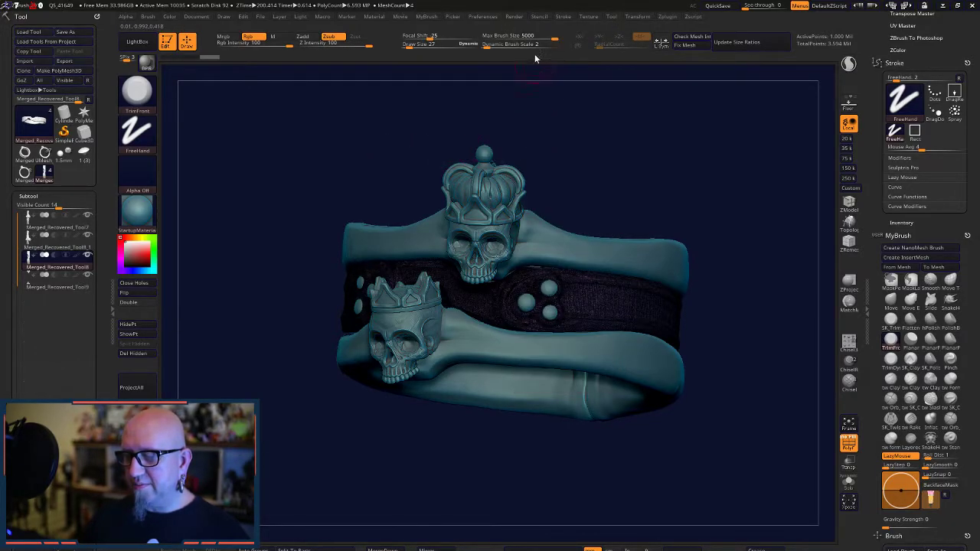
left_click(520, 18)
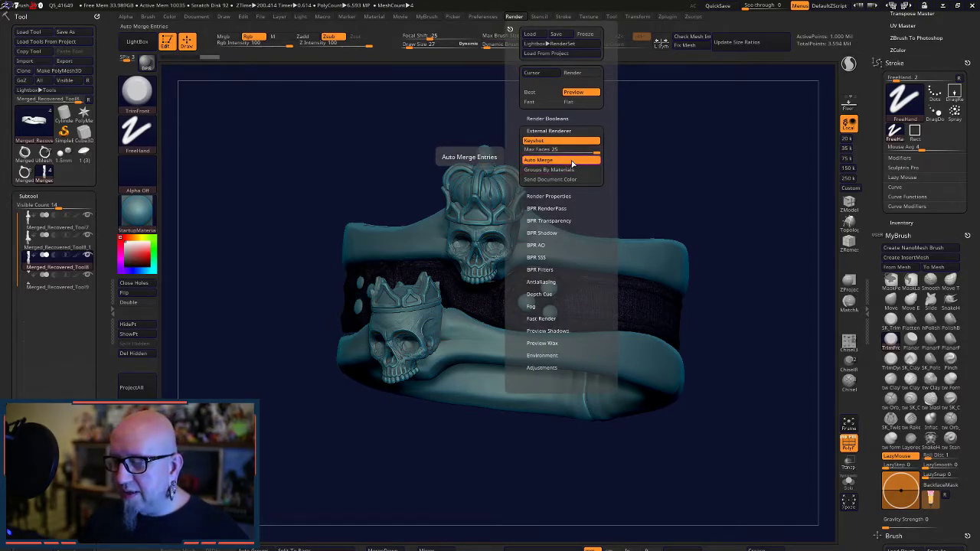
left_click(579, 174)
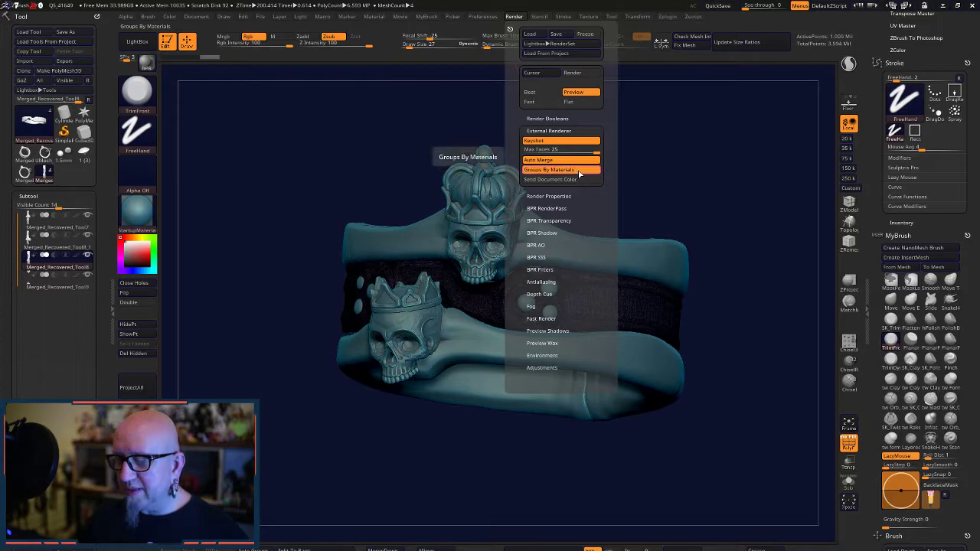
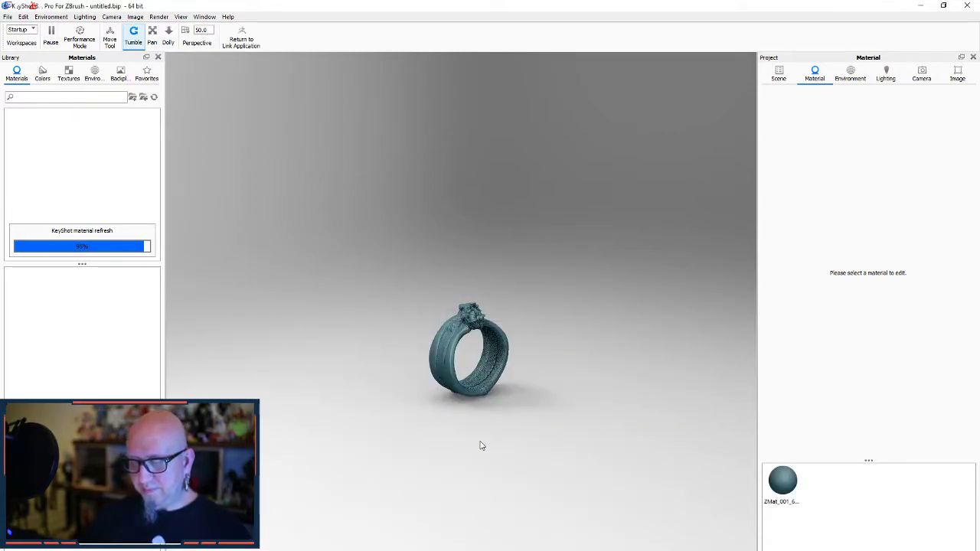
- Switch to KeyShot and frame the ring stack close up from the skull side
right_click(500, 452)
left_click(448, 450)
right_click(630, 399)
left_click_drag(372, 386, 765, 352)
left_click_drag(582, 430, 253, 506)
scroll(513, 370, "up", 1)
scroll(518, 337, "down", 4)
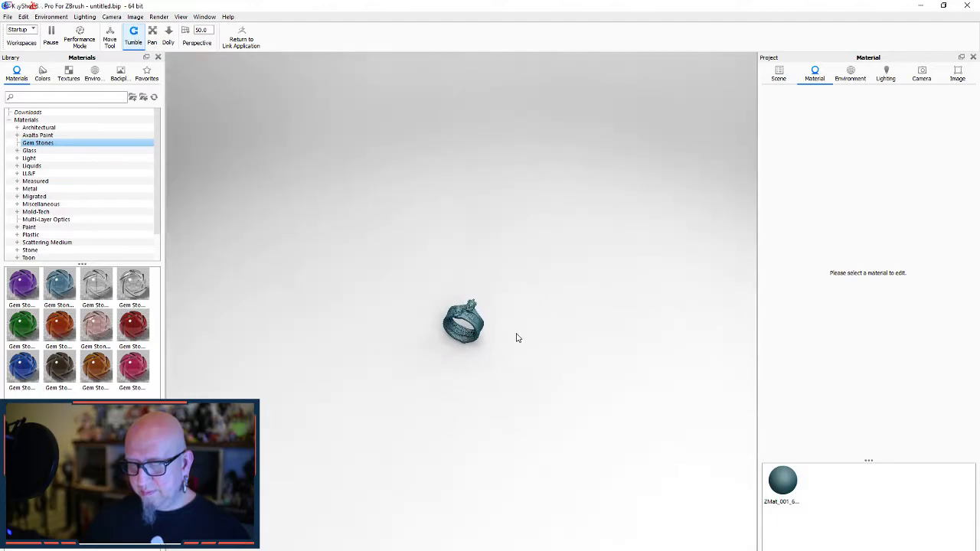
scroll(516, 352, "up", 10)
left_click_drag(529, 349, 678, 319)
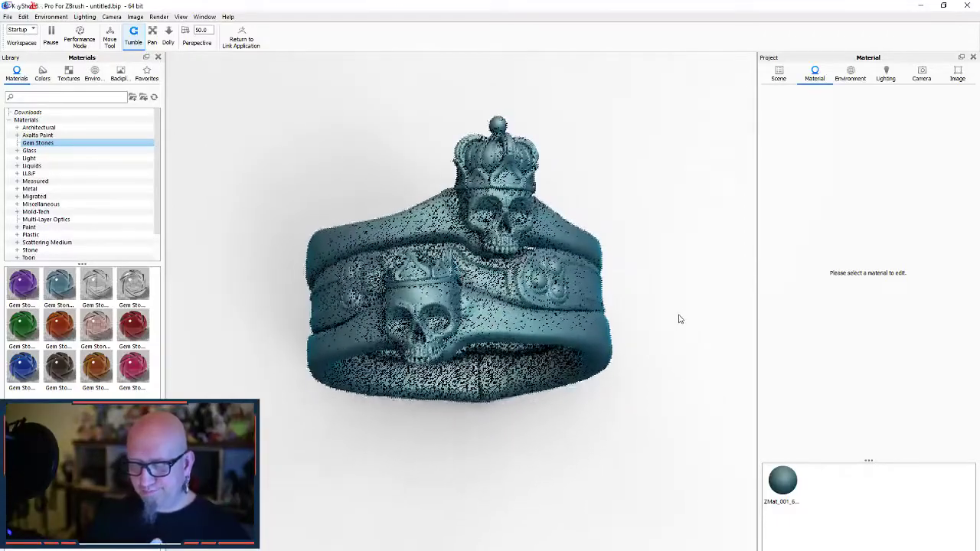
- Expand the ZBrush model set and hide the textured middle band and the domed-crown skull ring
mouse_move(22, 370)
left_mouse_down()
mouse_move(359, 309)
mouse_move(352, 295)
mouse_move(331, 297)
mouse_move(20, 367)
left_mouse_up()
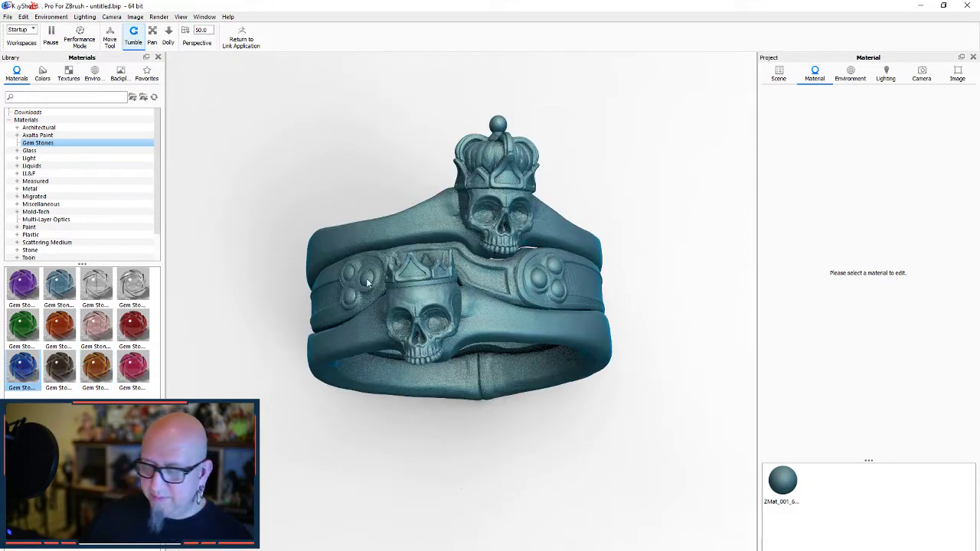
left_click(778, 75)
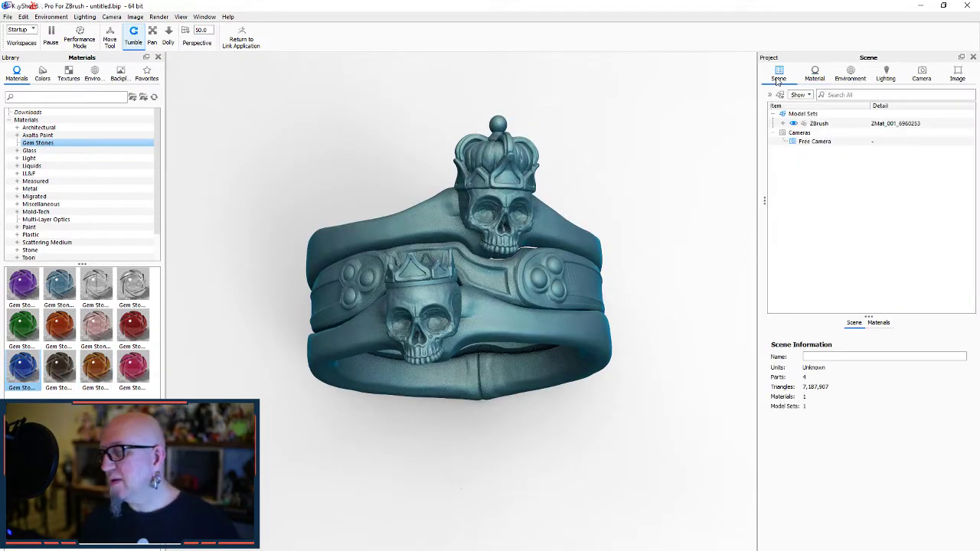
left_click(782, 123)
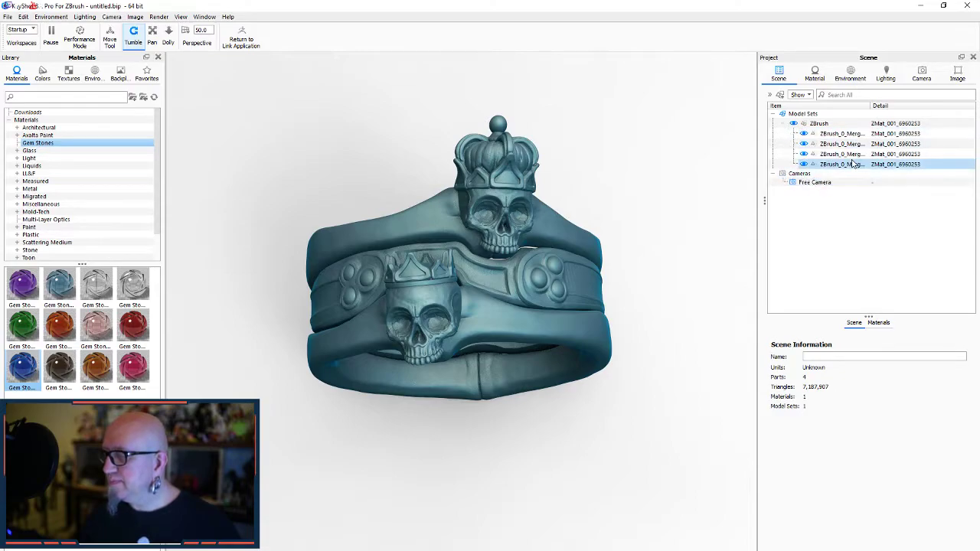
left_click(803, 155)
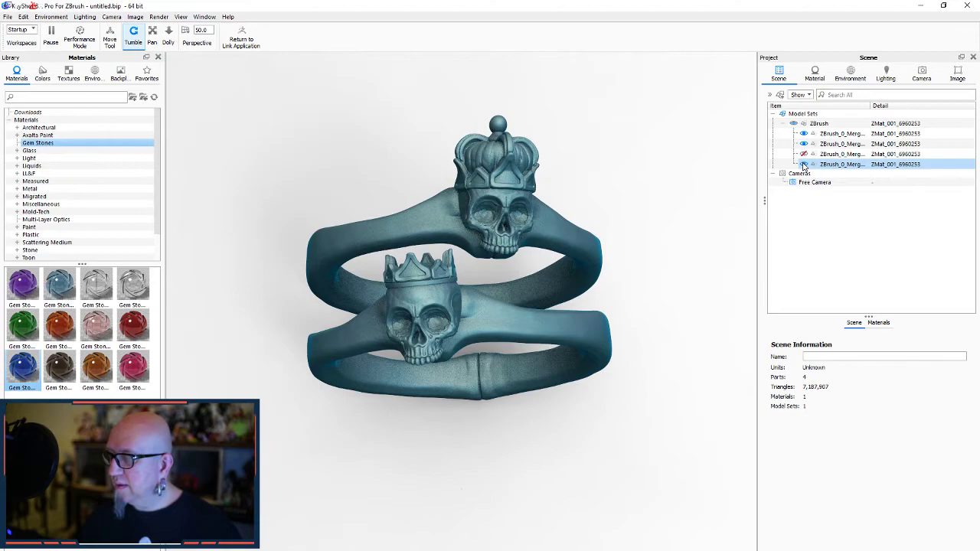
left_click(803, 164)
left_click(804, 165)
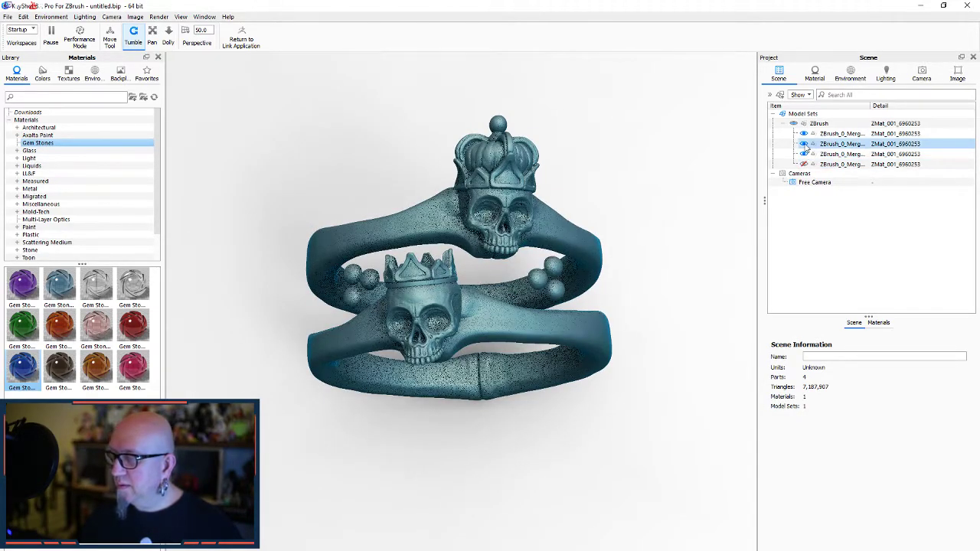
left_click(803, 144)
- Try the Gem Stone Sapphire material on the round stones, and apply the LL&F metal newSilverluis2 to the model
left_click_drag(25, 369, 352, 297)
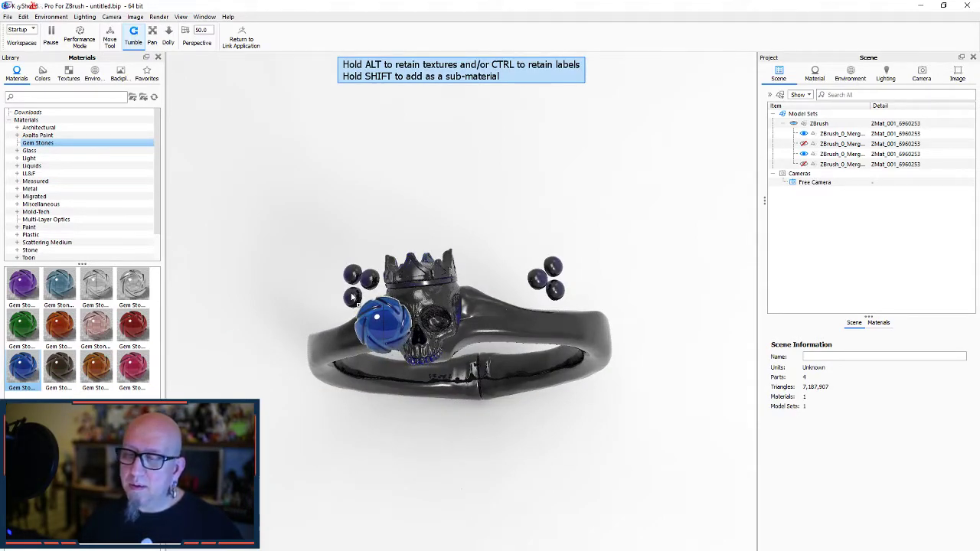
left_click_drag(352, 297, 352, 297)
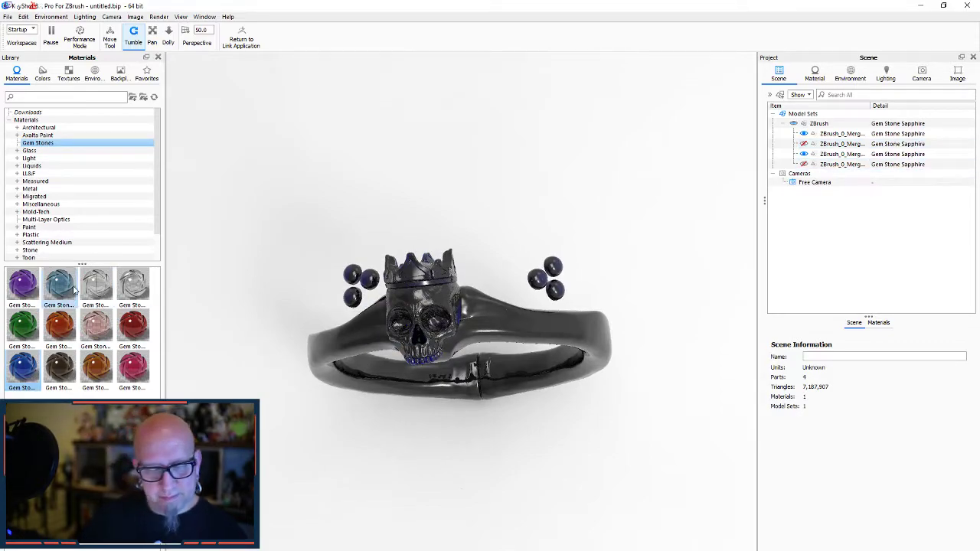
left_click(40, 175)
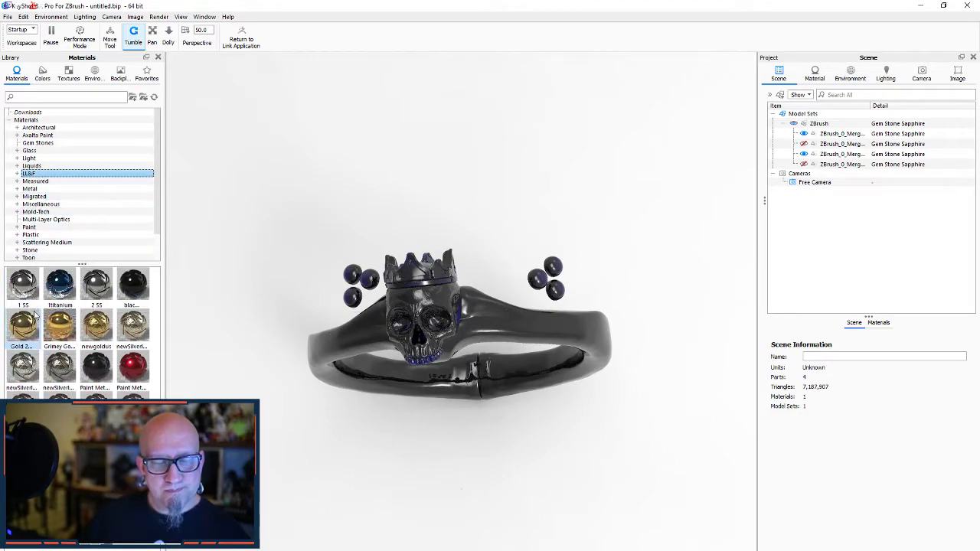
left_click_drag(21, 366, 326, 354)
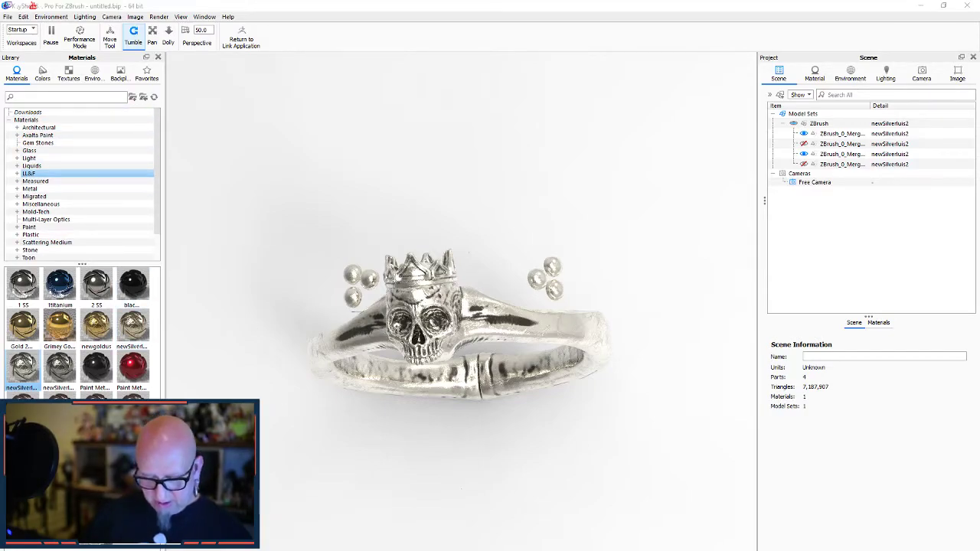
- Return to ZBrush, revisit the external renderer settings and send the ring stack to KeyShot again
key("super")
left_click(498, 548)
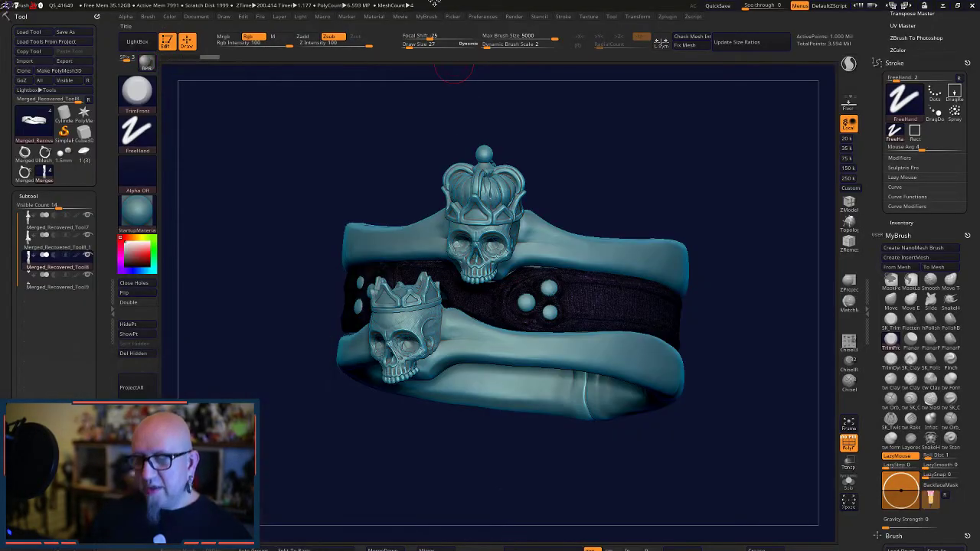
left_click(515, 18)
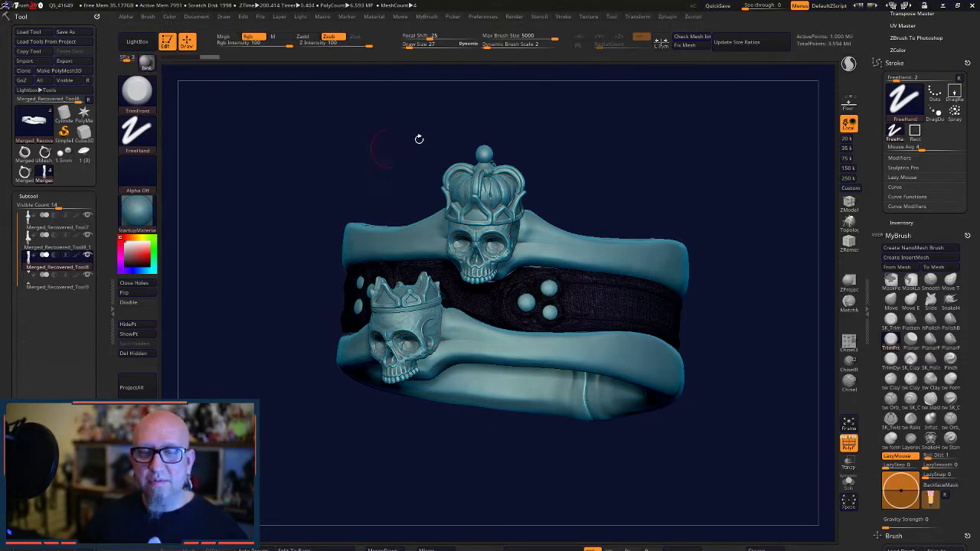
left_click(945, 6)
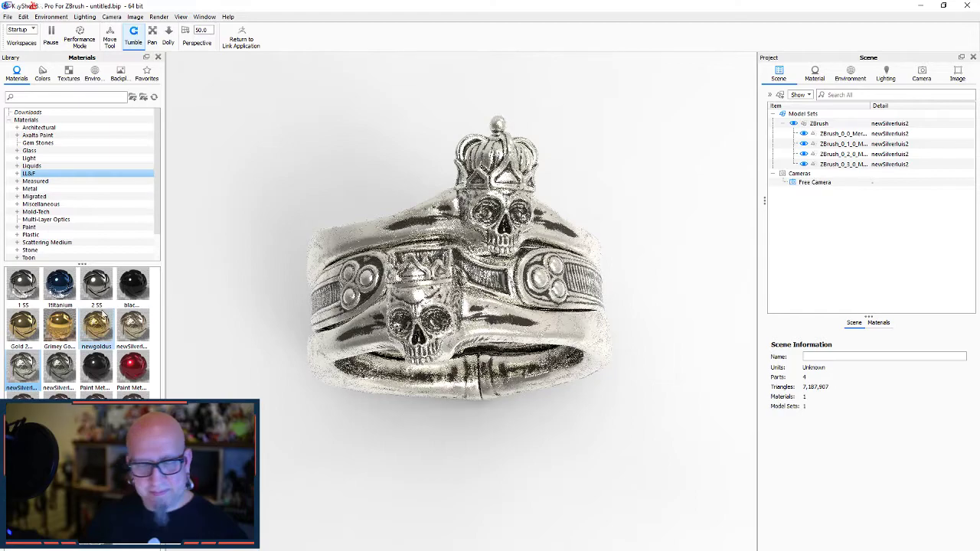
- Try the LL&F titanium metal on the lower skull ring and open the newSilverluis2 material for editing
left_click_drag(59, 285, 559, 410)
left_click(586, 344)
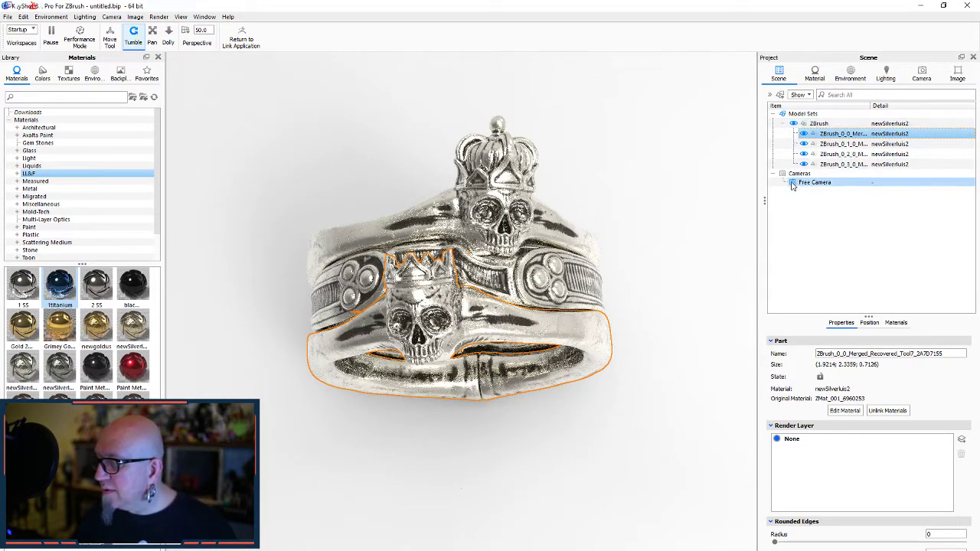
left_click(816, 79)
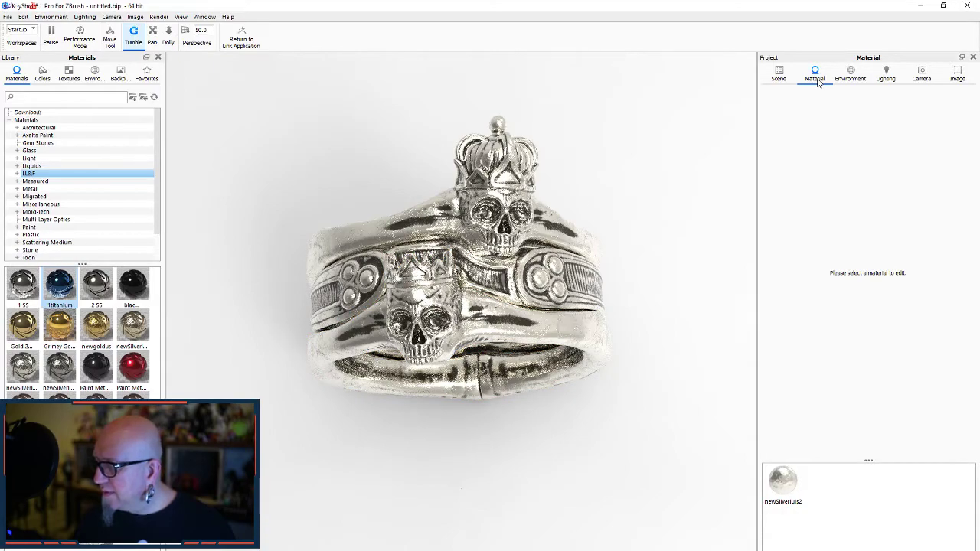
double_click(503, 307)
left_click_drag(549, 324, 534, 348)
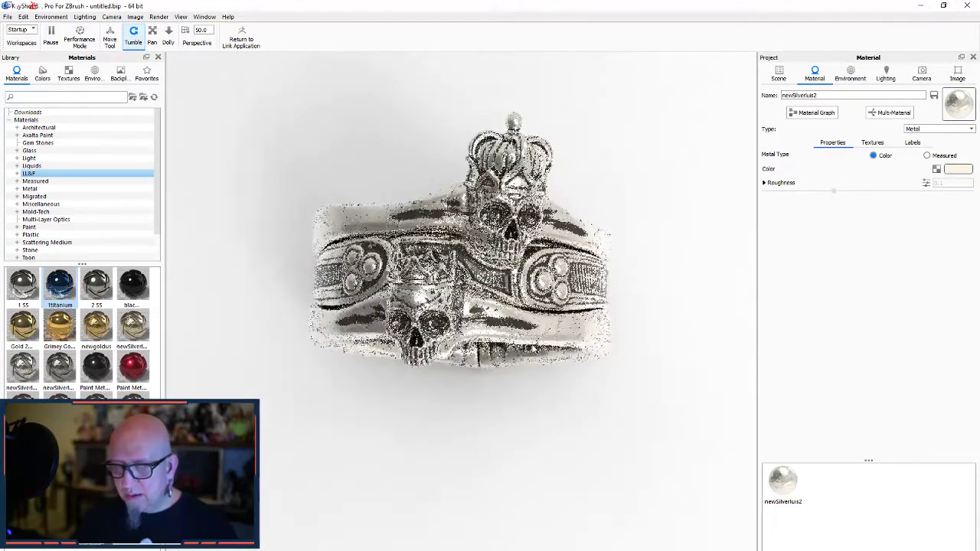
left_click_drag(59, 284, 527, 411)
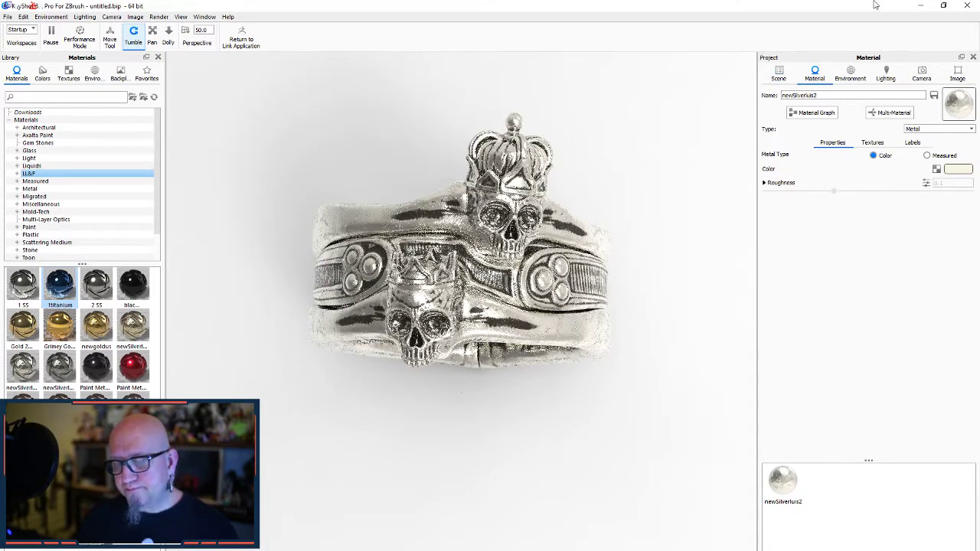
- Switch to PreForm and upload the SAVAGE SCOOTER 90mm TEST job to the TerrificLlama printer
left_click(920, 6)
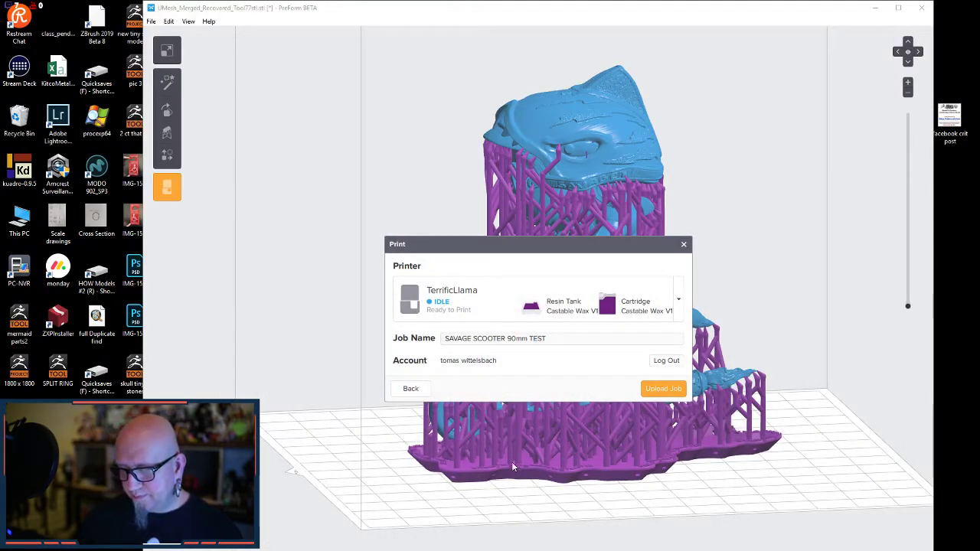
left_click(663, 390)
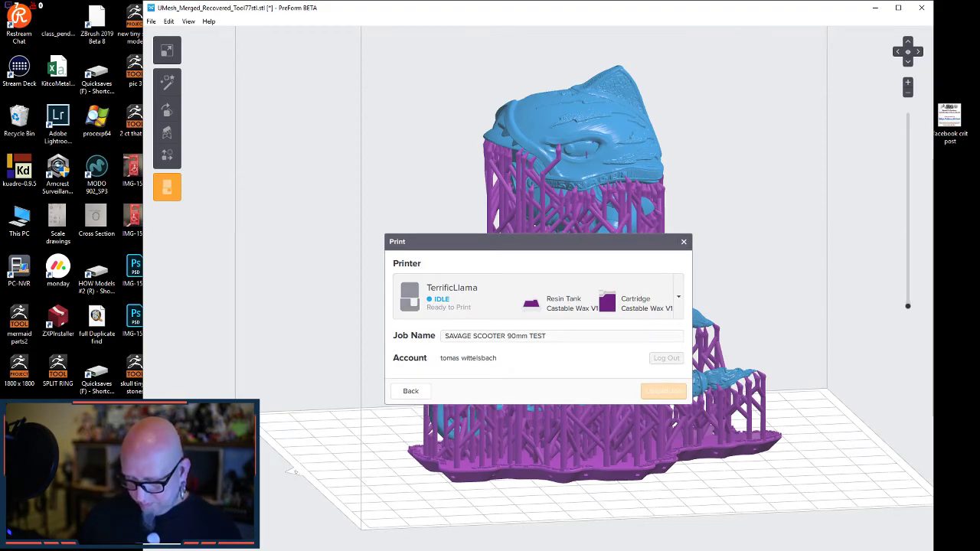
- Return to ZBrush and show the ring stack's polygroup colours without the wireframe lines
left_click(874, 8)
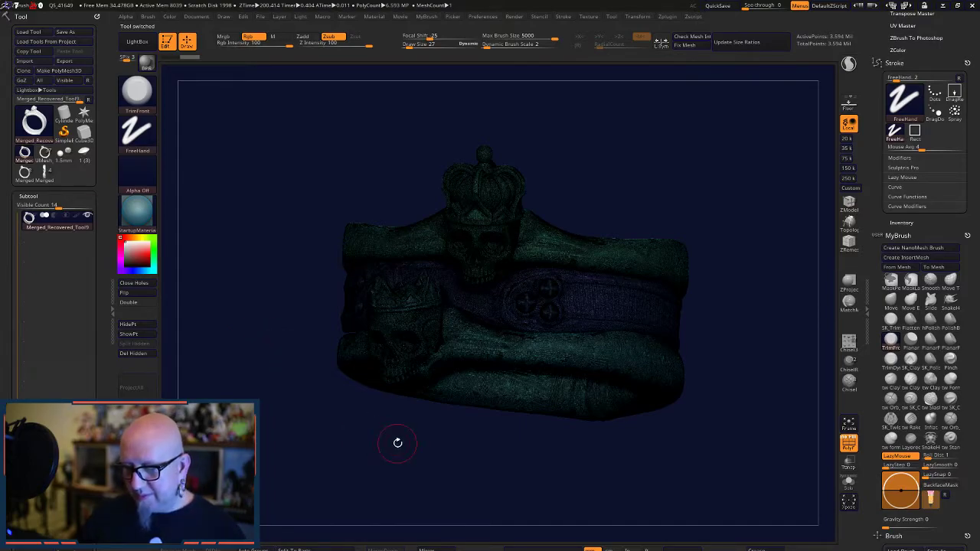
left_click_drag(408, 451, 425, 462)
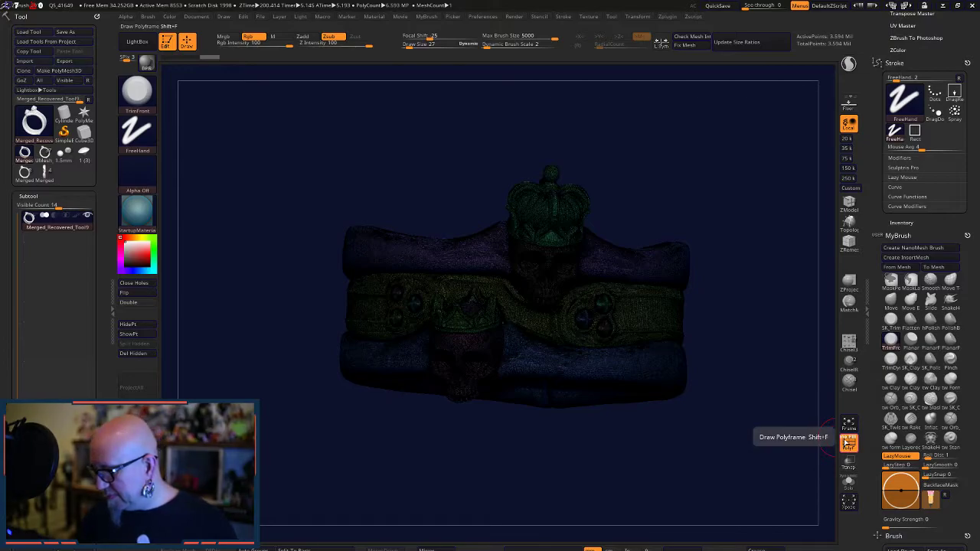
left_click(846, 442)
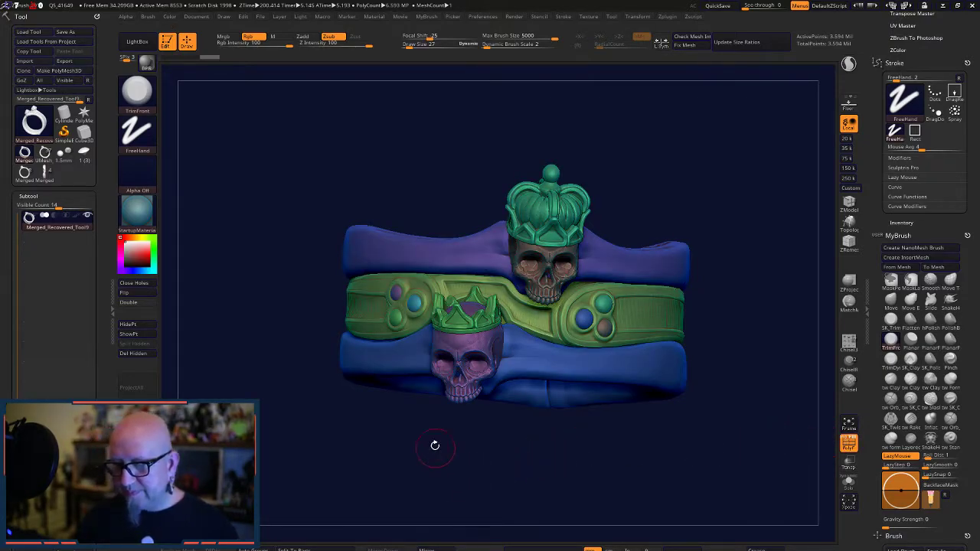
- Isolate and mask each of the three round stones in the middle band's left cluster, restoring the full model after each
key("ctrl+shift")
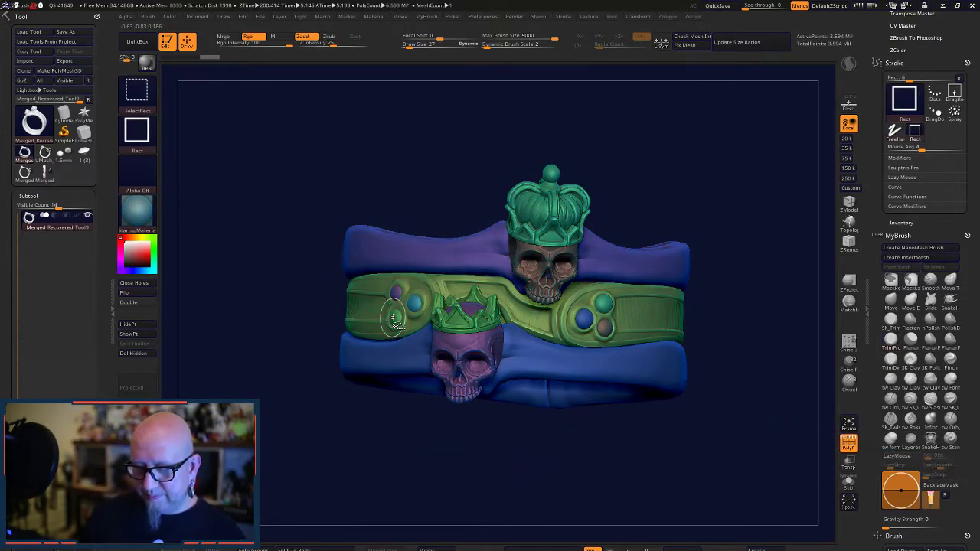
left_click(397, 317, "ctrl+shift")
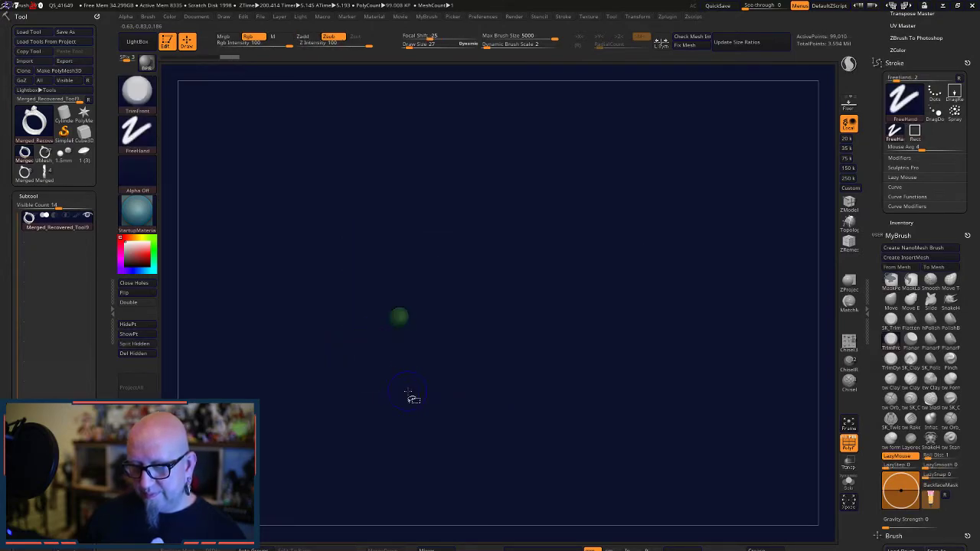
key("ctrl+shift")
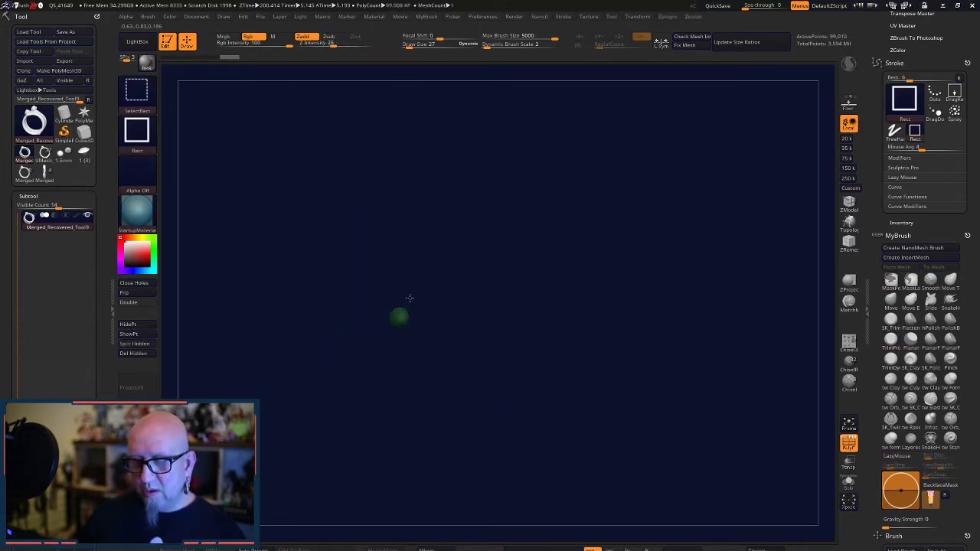
left_click(411, 297, "ctrl+shift")
left_click(397, 291, "ctrl+shift")
left_click_drag(372, 265, 436, 317, "ctrl+shift")
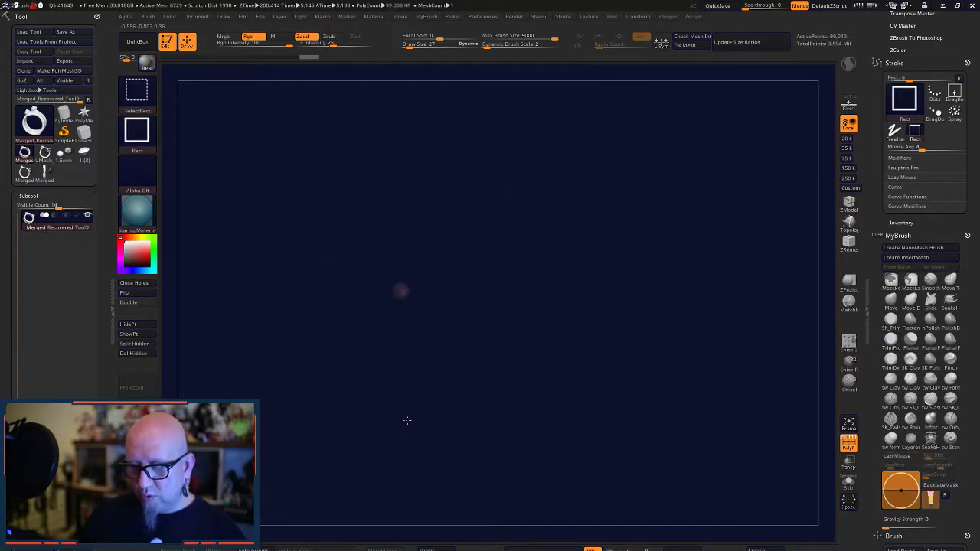
left_click(407, 417, "ctrl+shift")
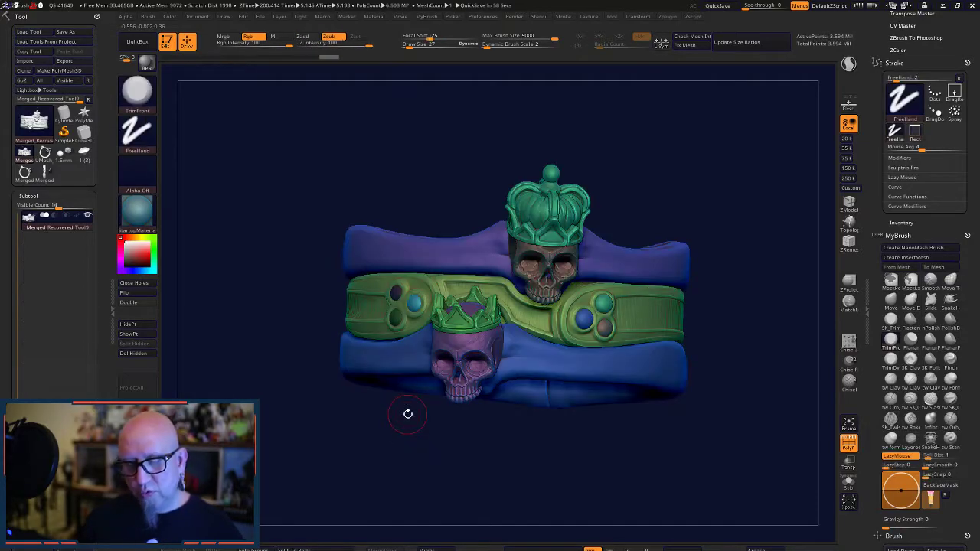
key("ctrl+shift")
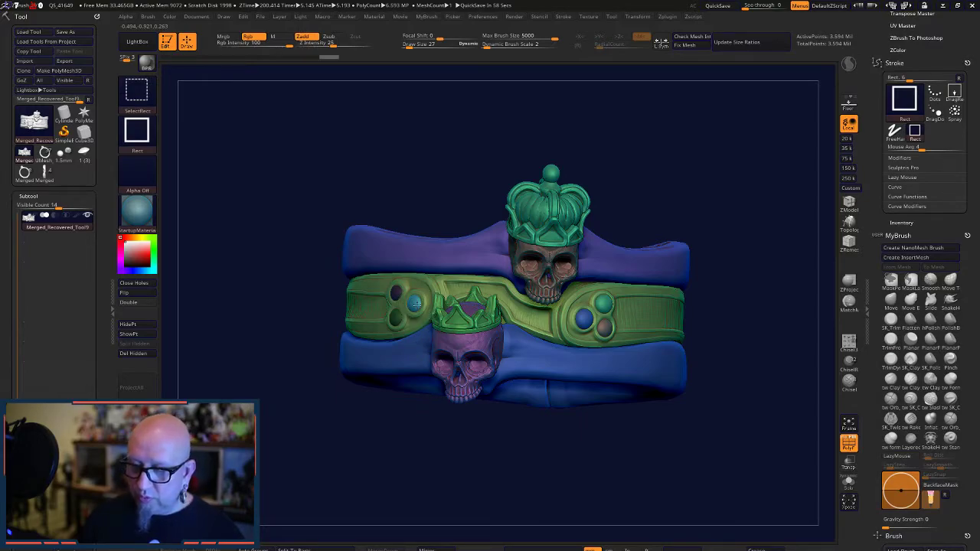
left_click(416, 301, "ctrl+shift")
left_click_drag(393, 262, 464, 333, "ctrl+shift")
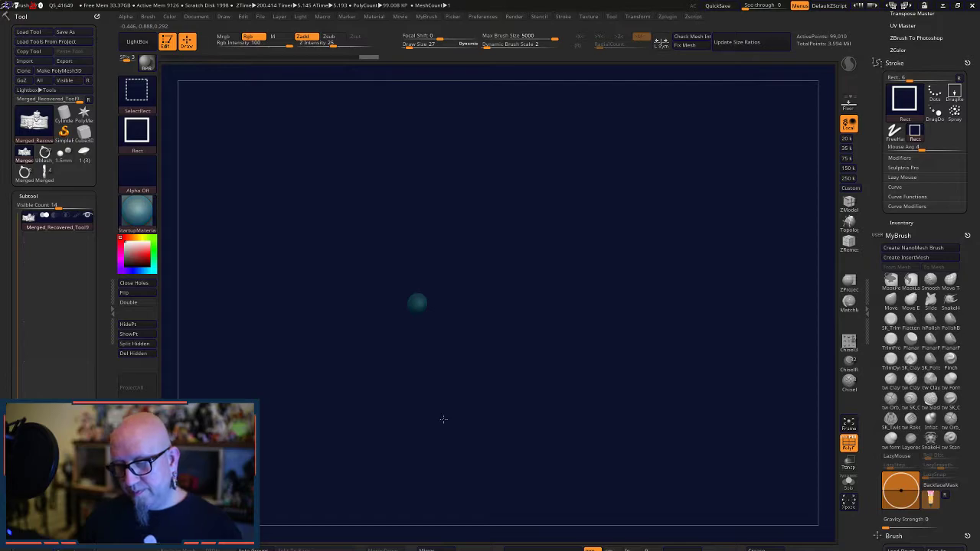
left_click(444, 418, "ctrl+shift")
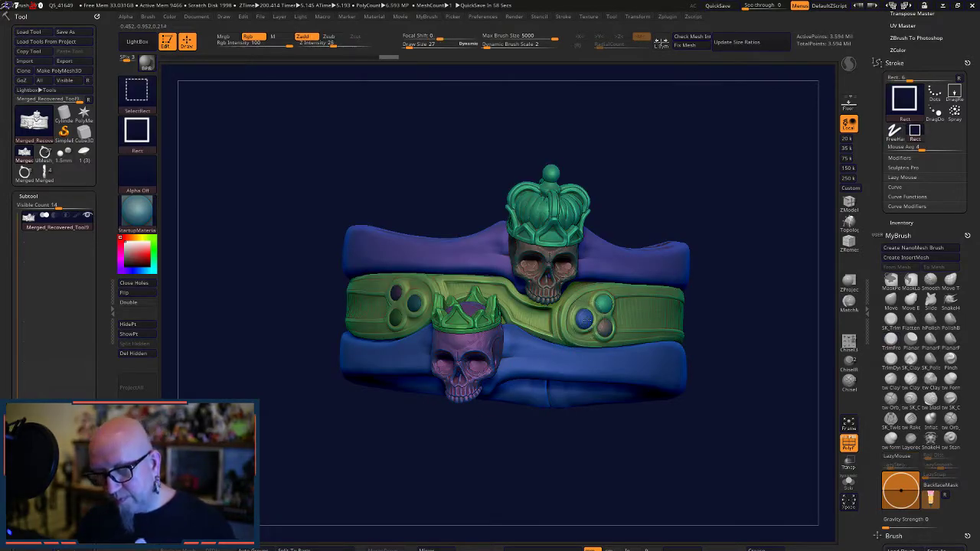
- Isolate and mask each of the three round stones in the middle band's right cluster, restoring the full model after each
left_click(582, 317, "ctrl+shift")
left_click_drag(650, 275, 577, 350, "ctrl+shift")
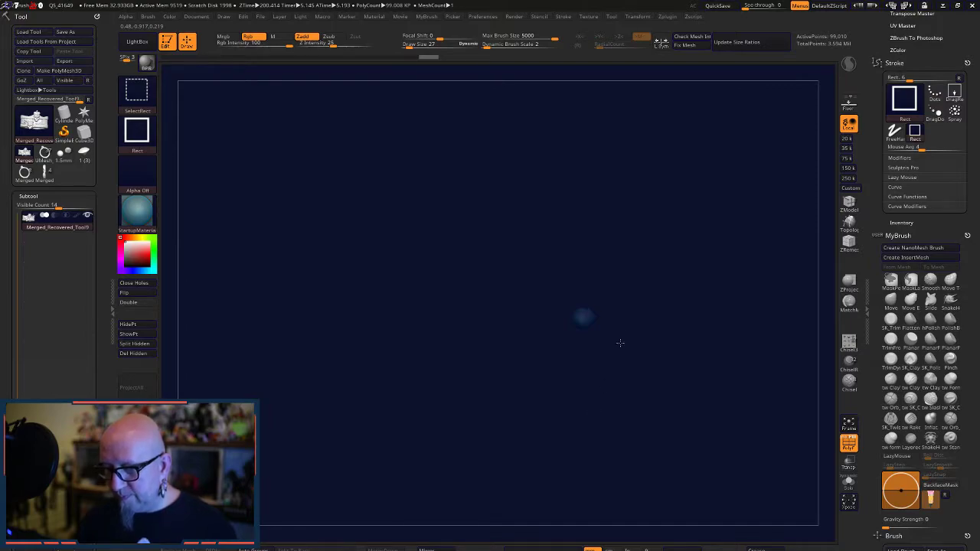
left_click(619, 312, "ctrl+shift")
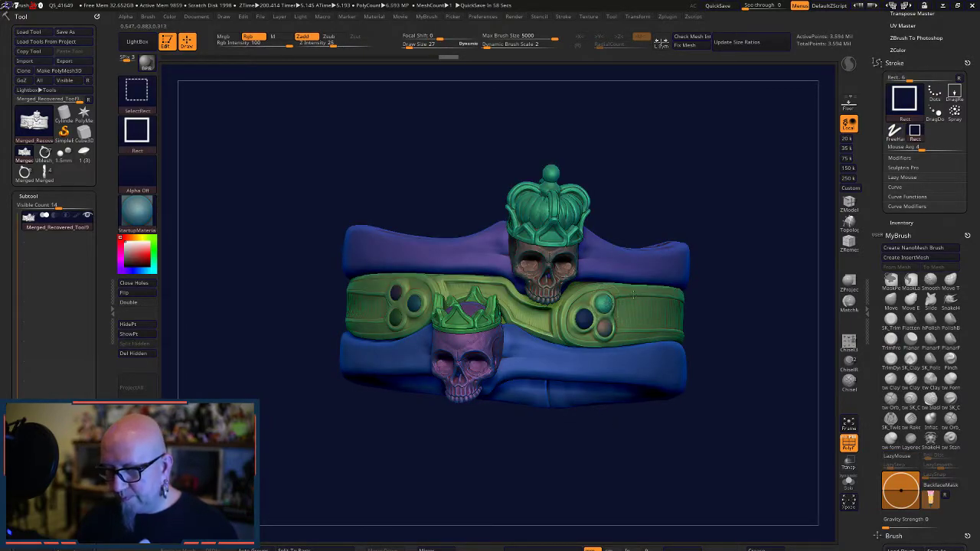
left_click(630, 295, "ctrl+shift")
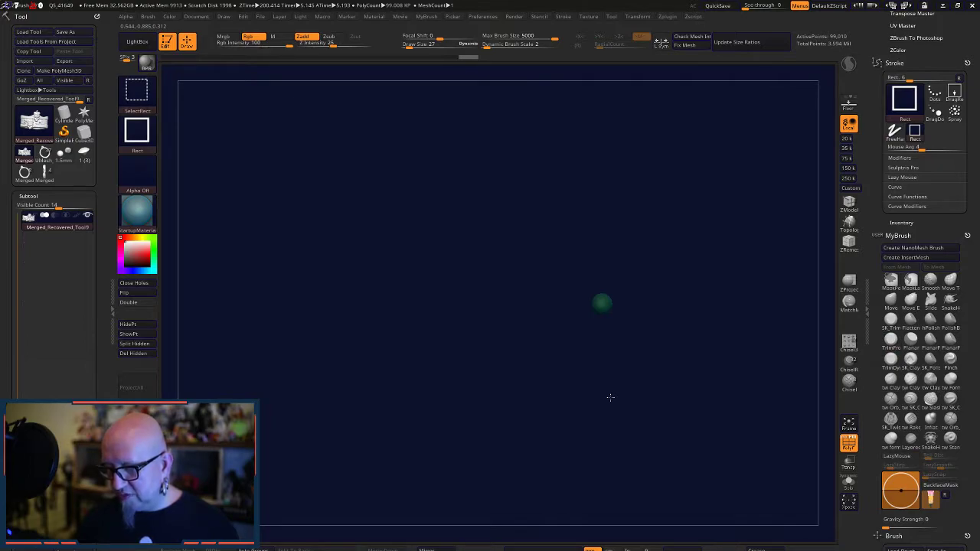
left_click(609, 397, "ctrl+shift")
left_click(609, 329, "ctrl+shift")
left_click_drag(667, 299, 564, 357, "ctrl+shift")
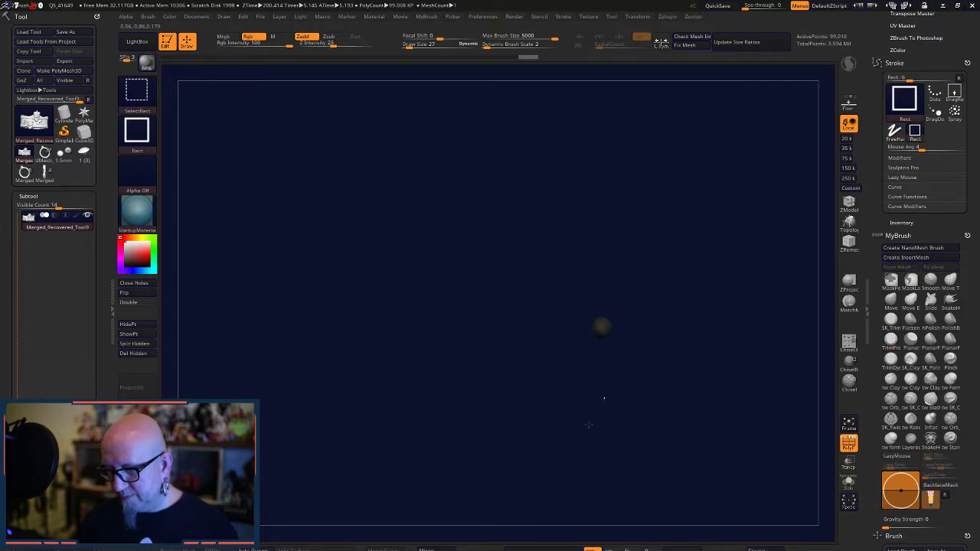
left_click(513, 426, "ctrl+shift")
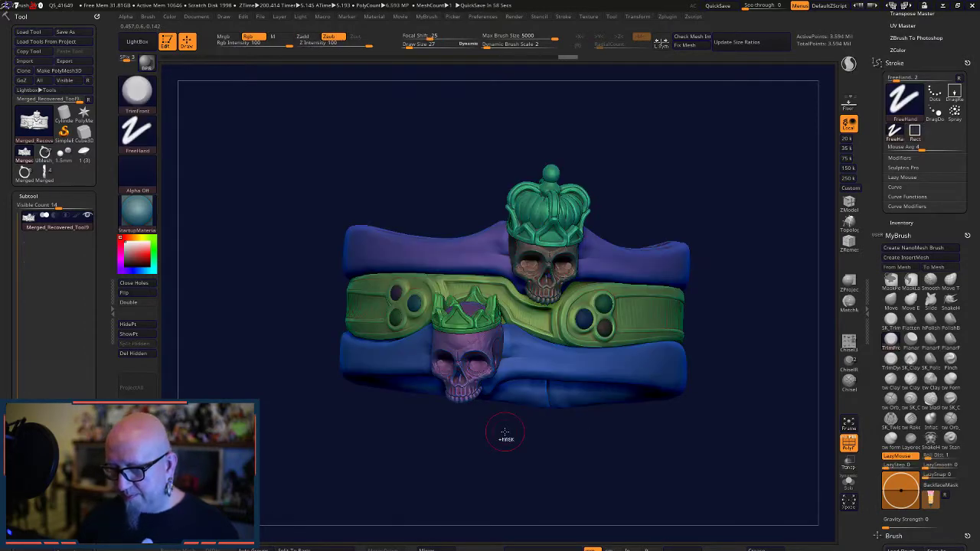
- Group all the masked round stones into a single polygroup and return to draw mode
key("w")
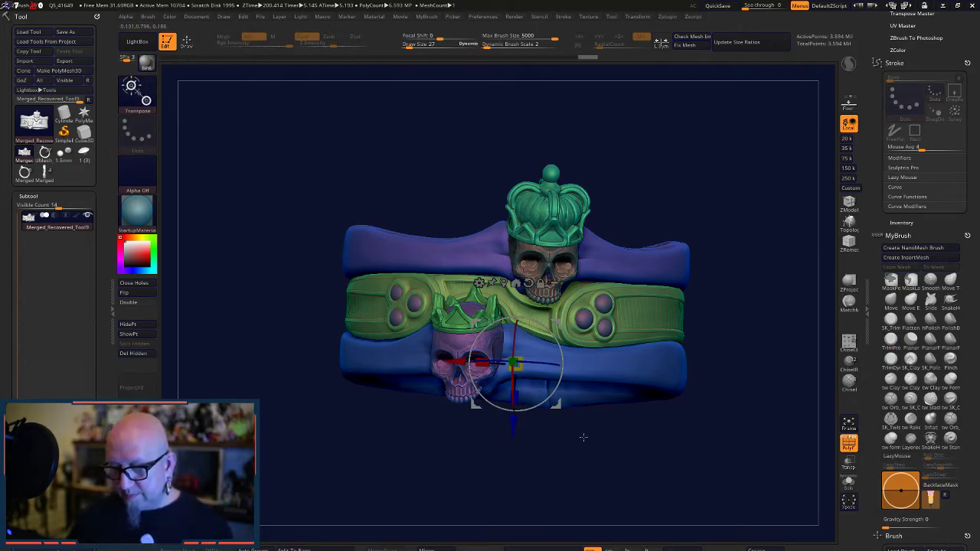
left_click_drag(580, 443, 588, 440)
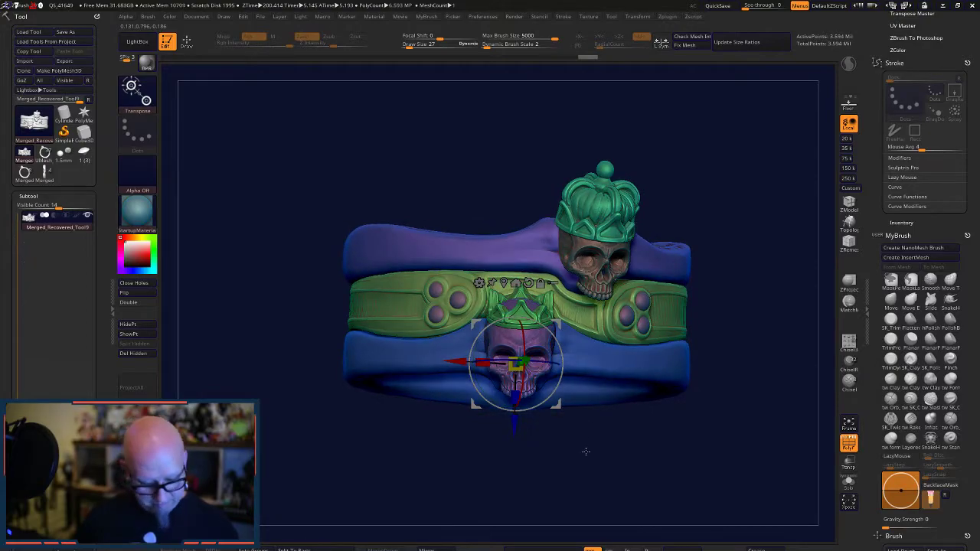
key("q")
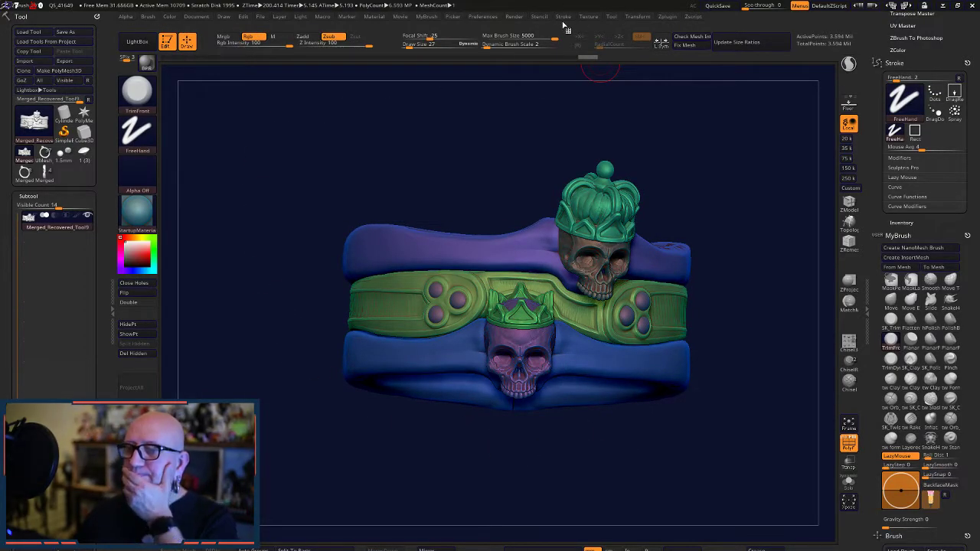
- Toggle Groups By Materials in the KeyShot external renderer settings and send the ring stack to KeyShot
left_click(515, 17)
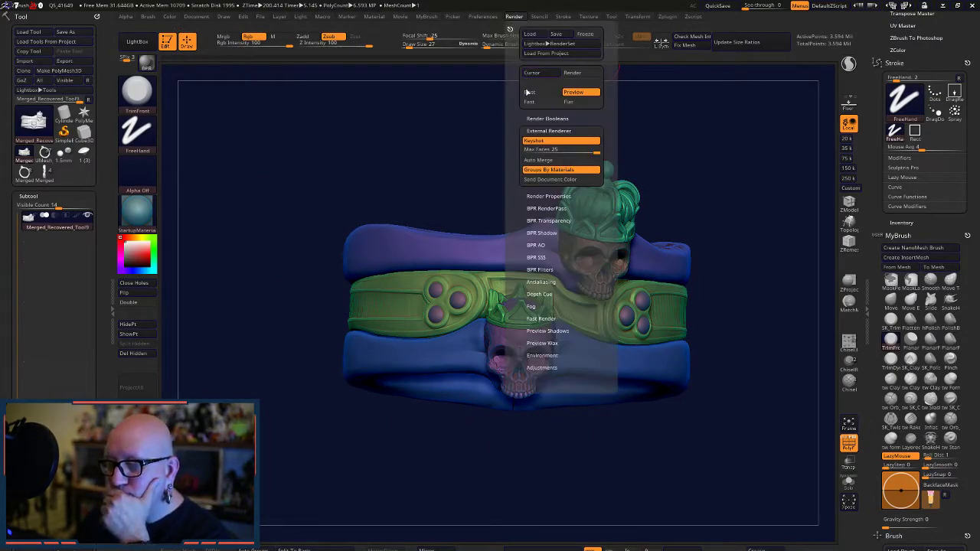
left_click(553, 170)
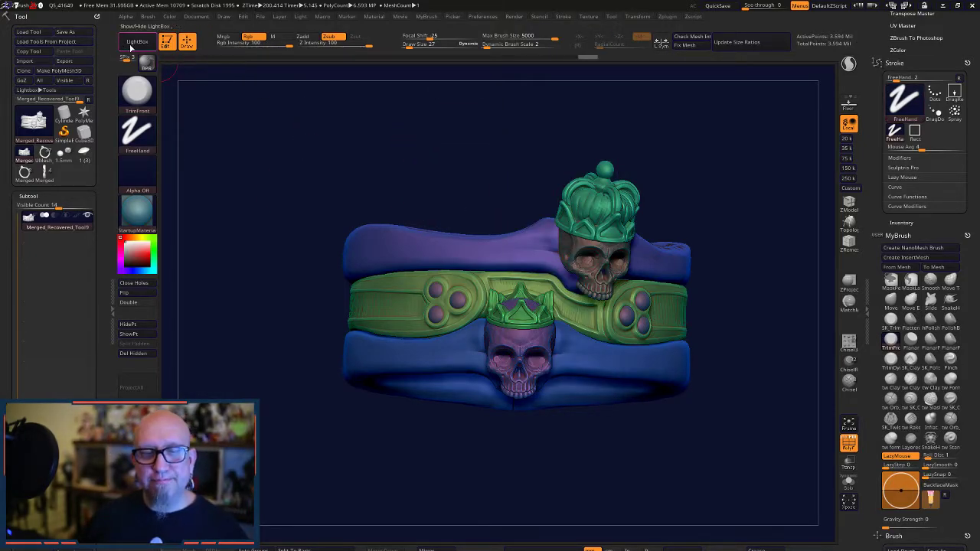
left_click(150, 66)
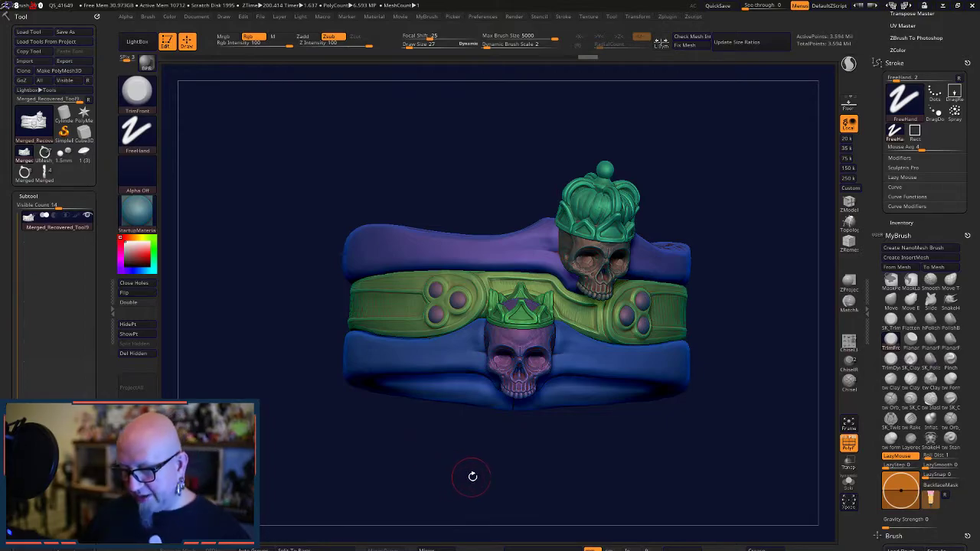
- Switch to KeyShot and close it, discarding the changes to the untitled scene
key("super")
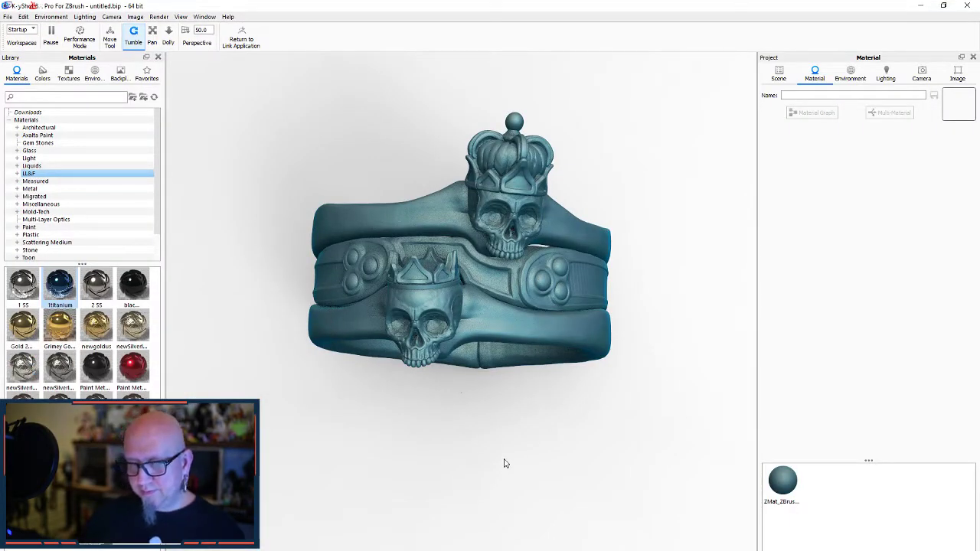
mouse_move(134, 325)
left_mouse_down()
mouse_move(334, 320)
mouse_move(339, 389)
mouse_move(126, 329)
left_mouse_up()
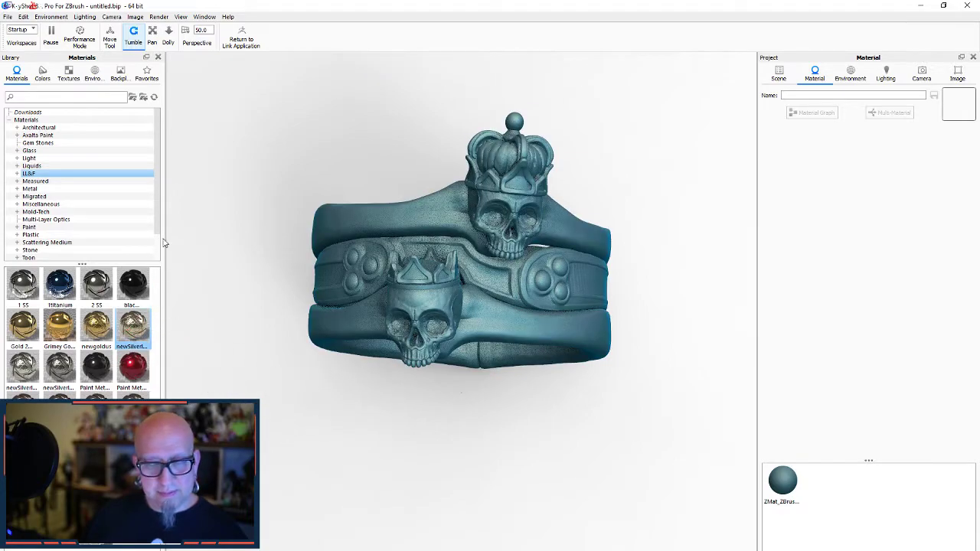
left_click(967, 6)
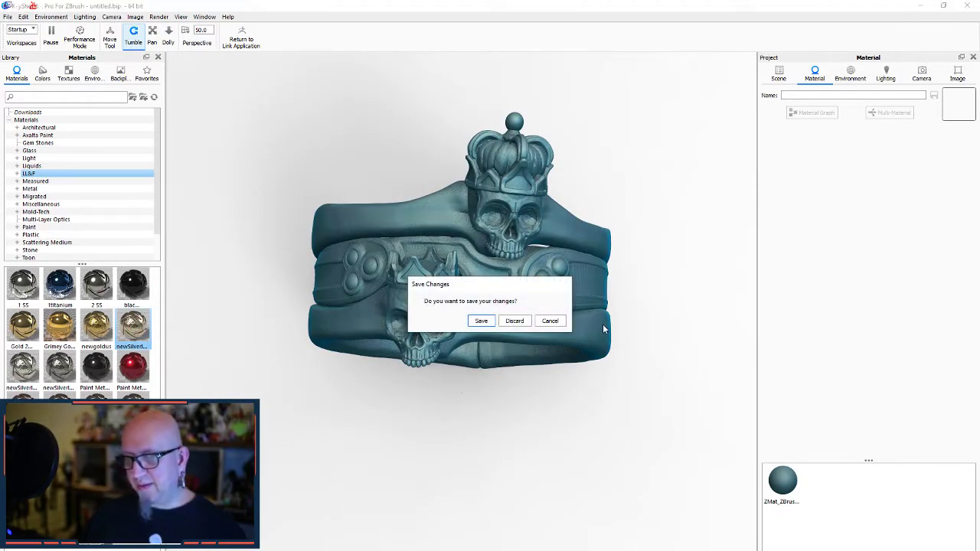
left_click(514, 320)
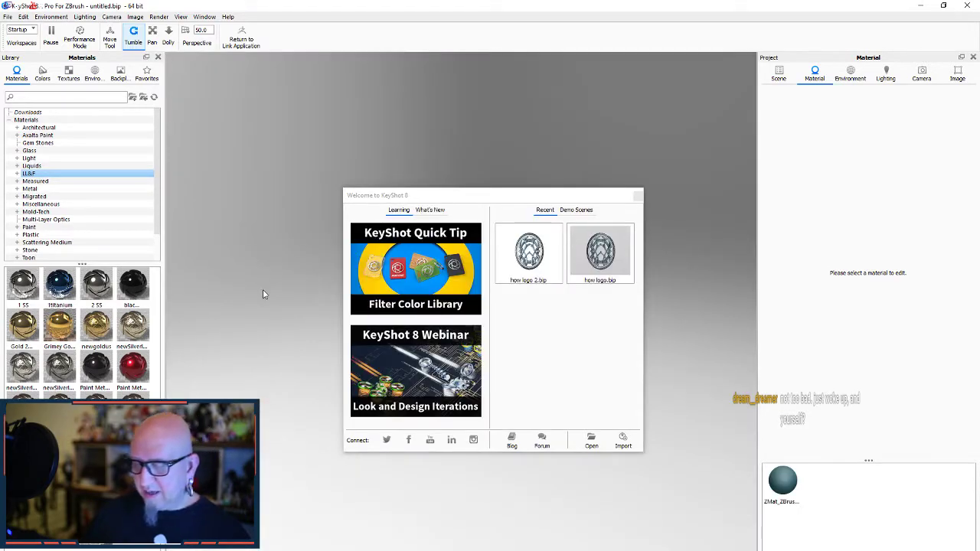
- Dismiss the KeyShot welcome window and frame the freshly sent ring stack close up from the skull side
left_click(638, 196)
left_click_drag(385, 433, 490, 489)
scroll(501, 320, "down", 5)
scroll(501, 321, "up", 8)
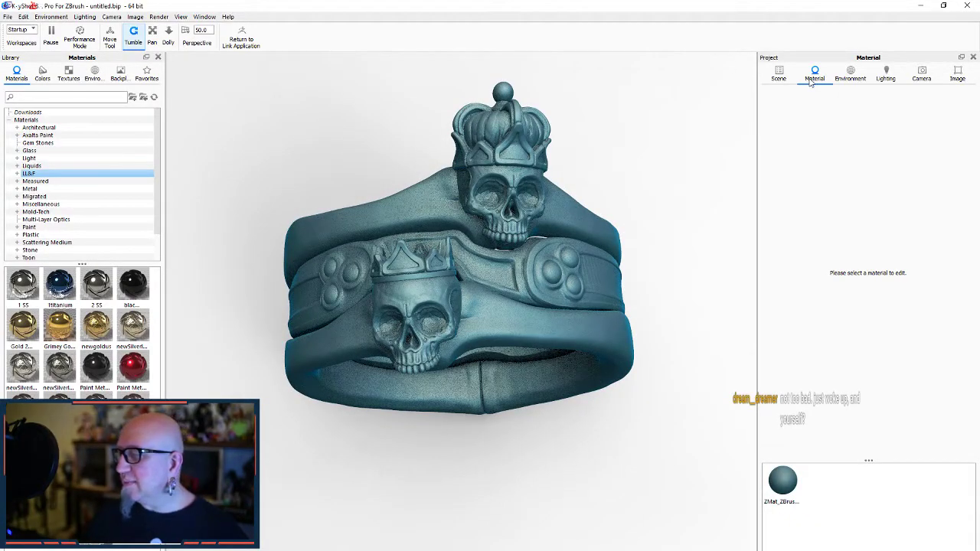
- Expand the ZBrush model set in the scene tree and examine the merged ring part's properties
left_click(779, 74)
left_click(783, 124)
left_click(840, 134)
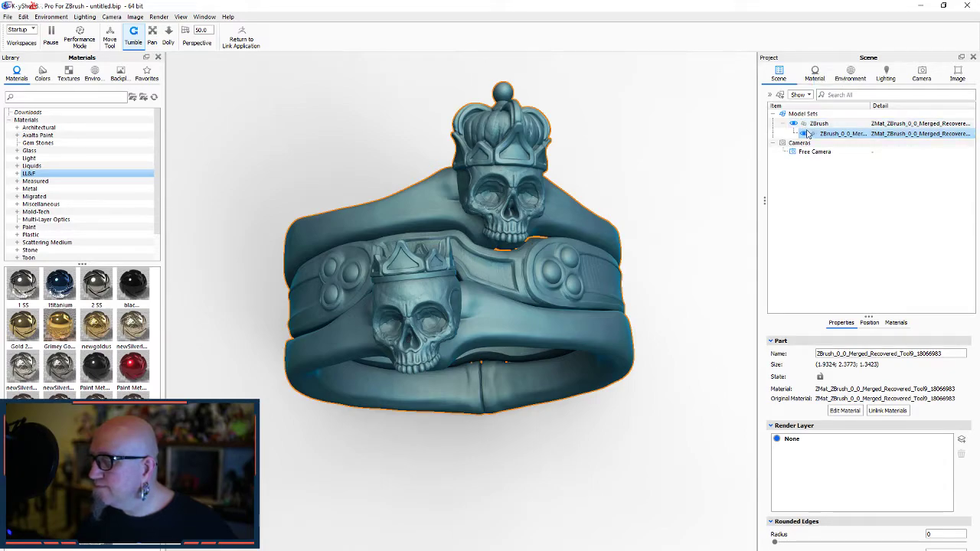
mouse_move(807, 135)
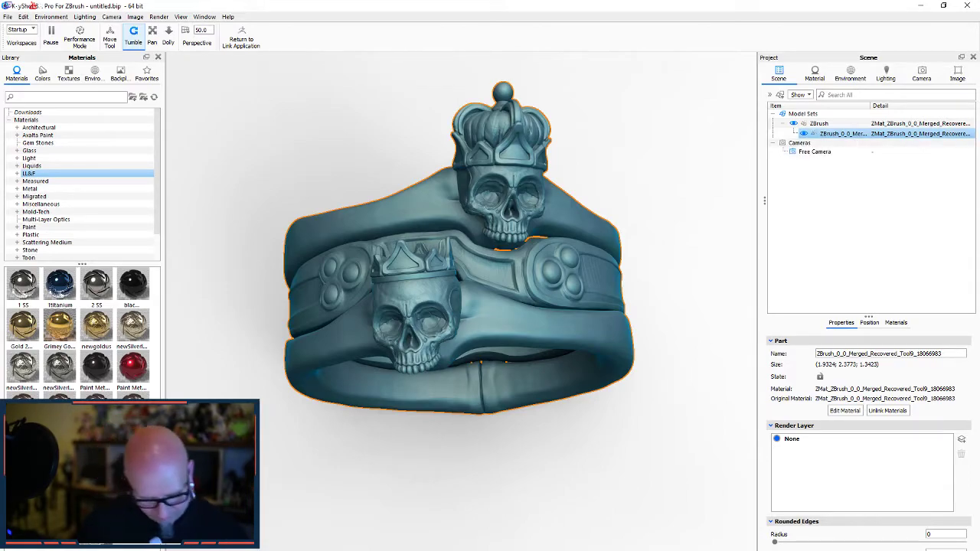
- Switch to ZBrush and split the merged ring mesh into separate subtools by polygroup
key("super")
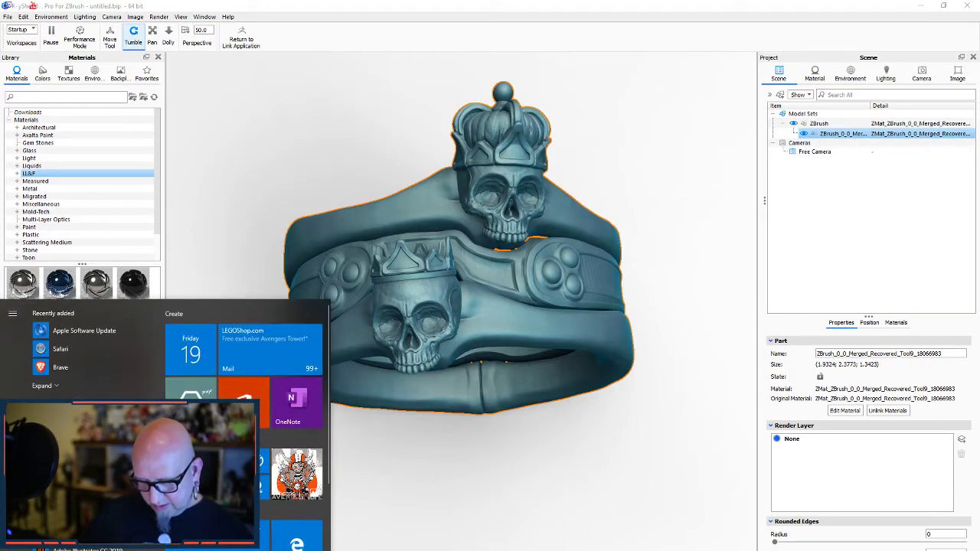
left_click(413, 549)
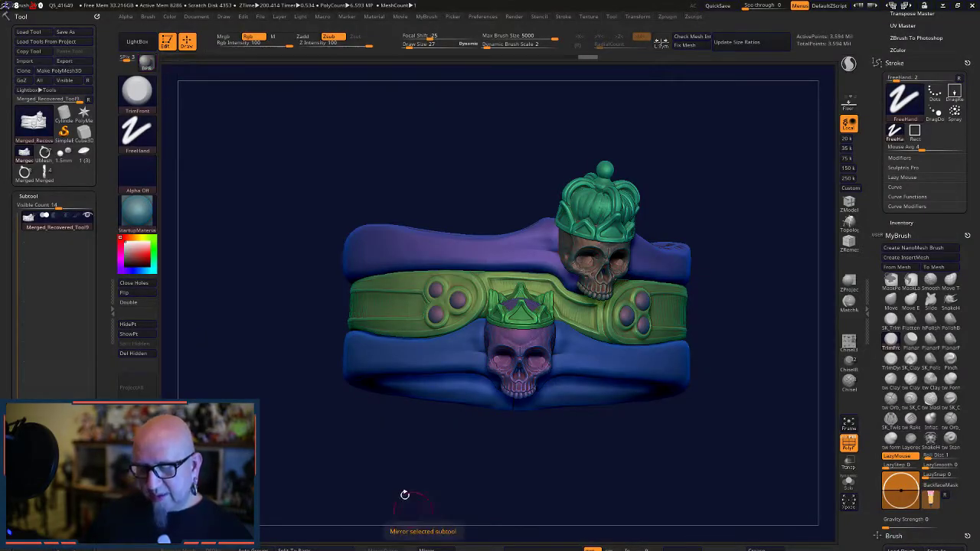
left_click_drag(277, 425, 206, 425)
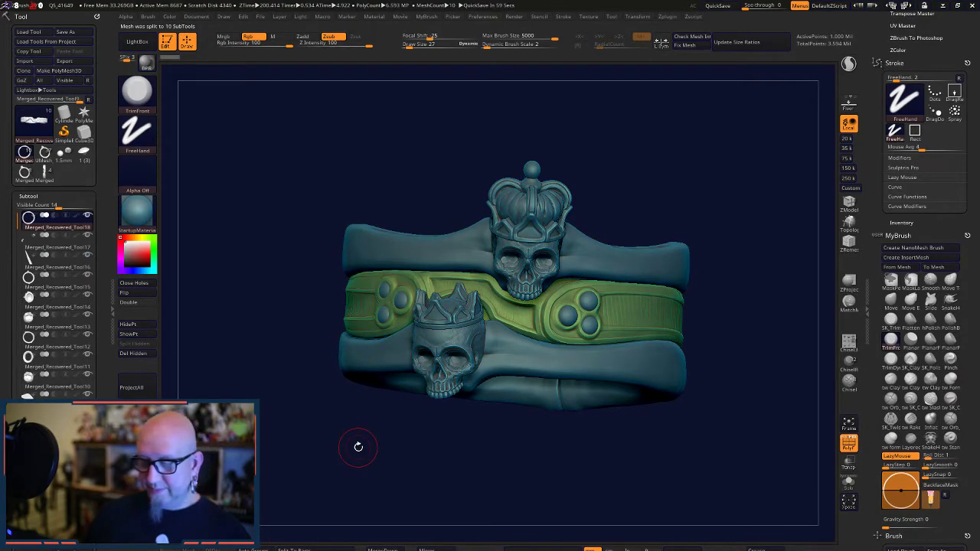
- Delete the two tiny stray subtools, Merged_Recovered_Tool16 and the last Merged_Recovered_Tool9, from the subtool list
left_click(54, 267)
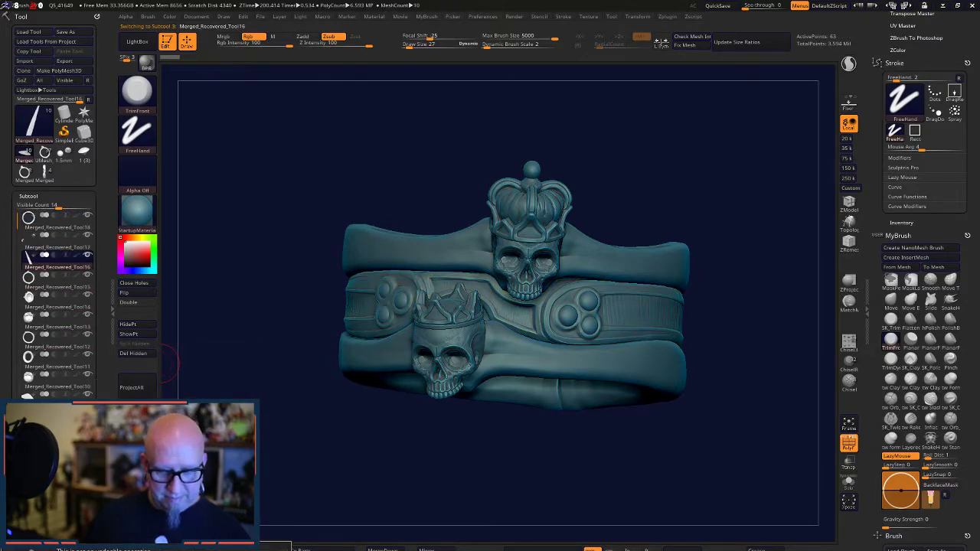
left_click(84, 549)
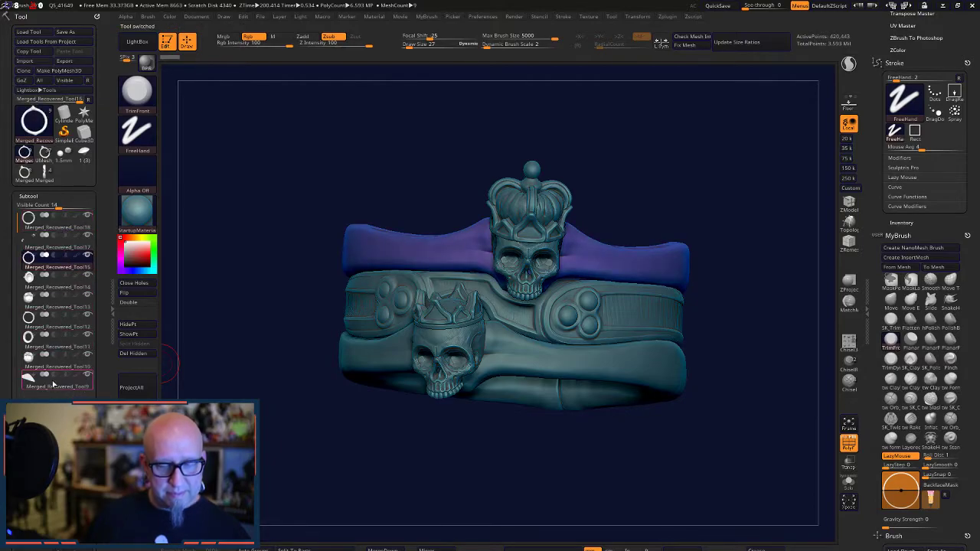
left_click(53, 383)
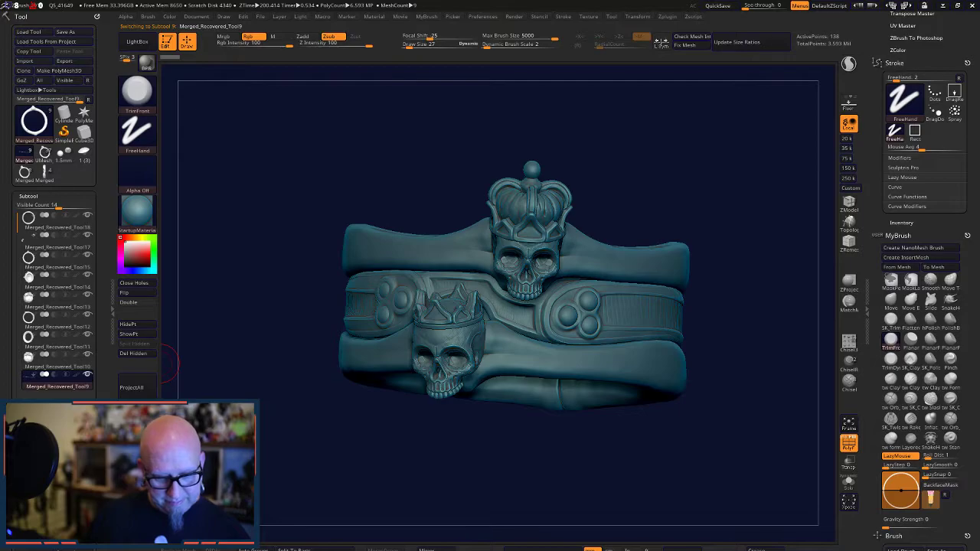
key("Return")
left_click_drag(249, 337, 238, 315)
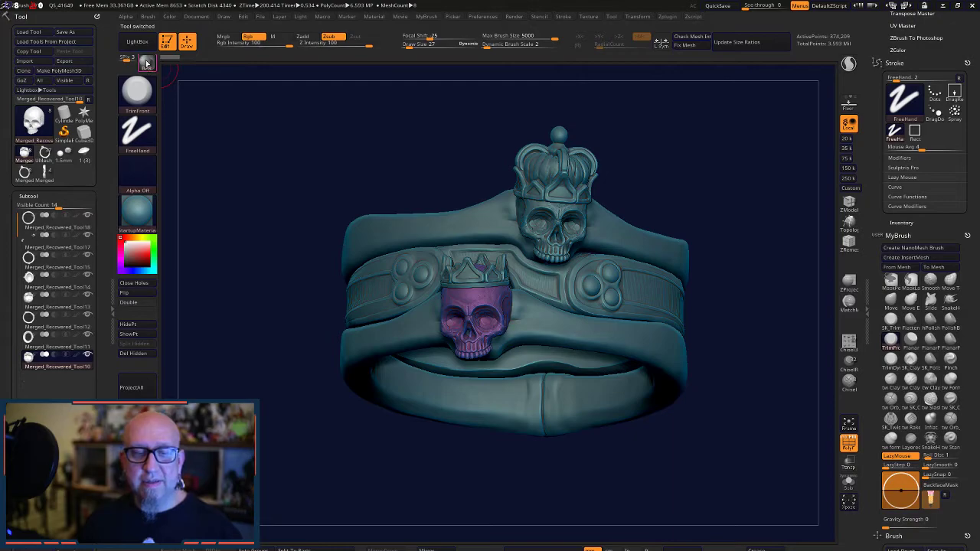
- Send the split ring stack to KeyShot again and switch to KeyShot
left_click(146, 64)
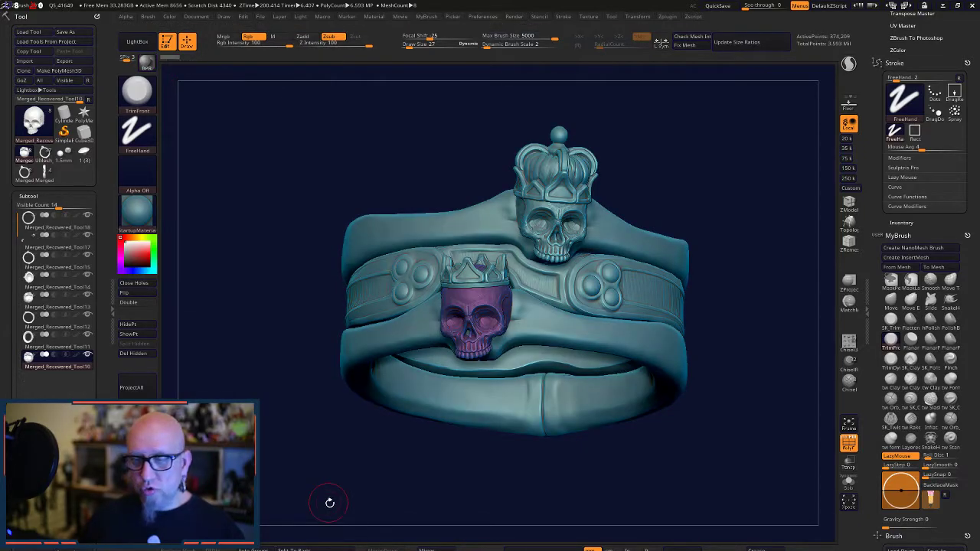
key("super")
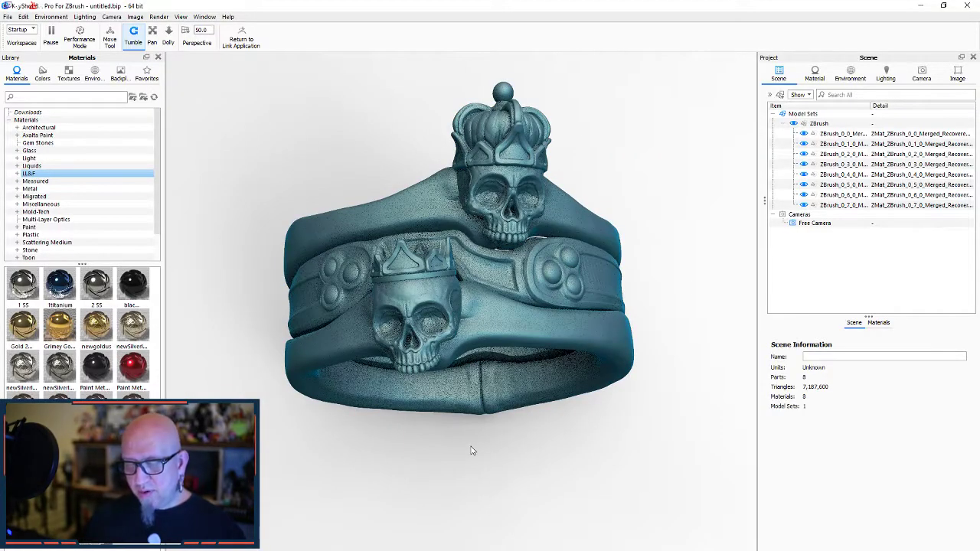
right_click(535, 492)
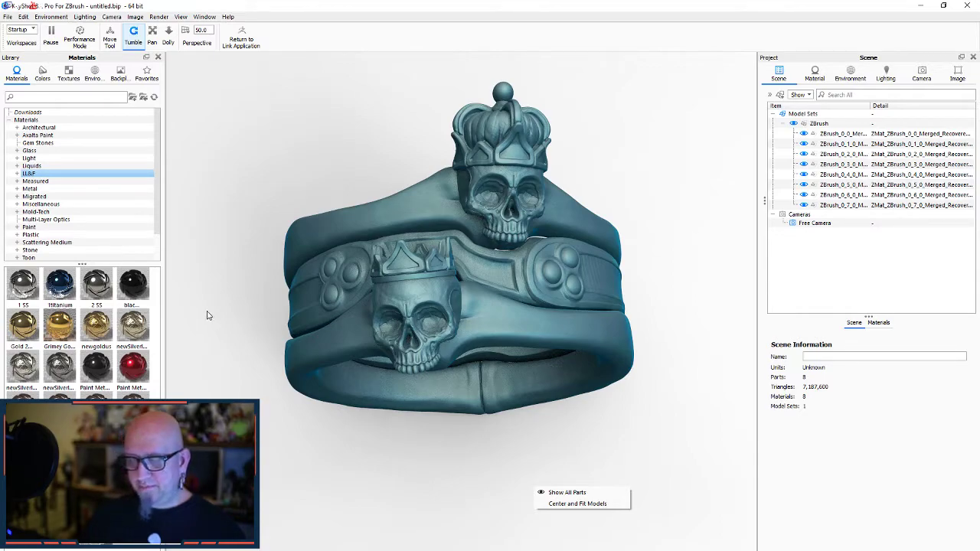
- Apply the newSilverluis2 material to the upper and lower plain bands and to both skulls
left_click_drag(142, 330, 79, 332)
left_click_drag(15, 371, 351, 373)
left_click_drag(60, 365, 301, 357)
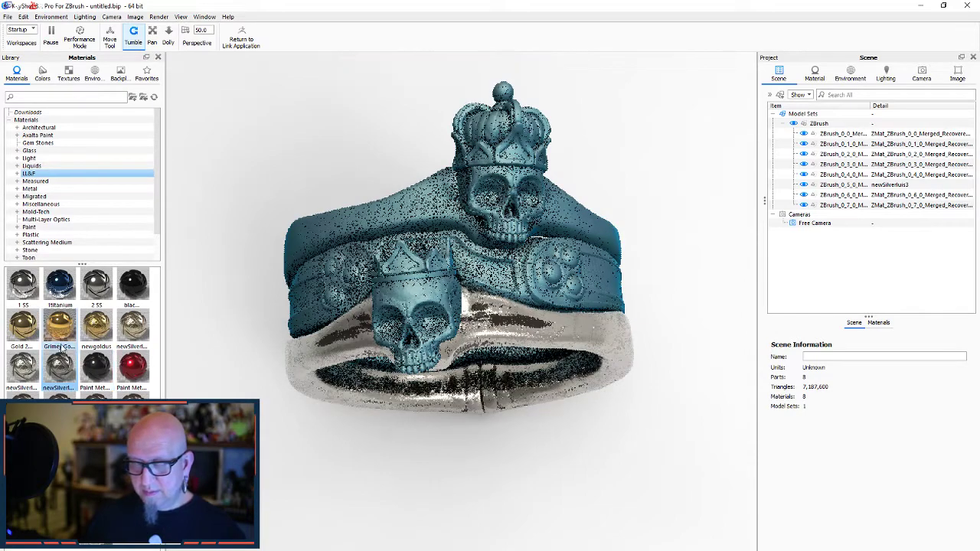
left_click_drag(130, 325, 338, 344)
left_click_drag(23, 368, 398, 228)
left_click_drag(23, 367, 393, 319)
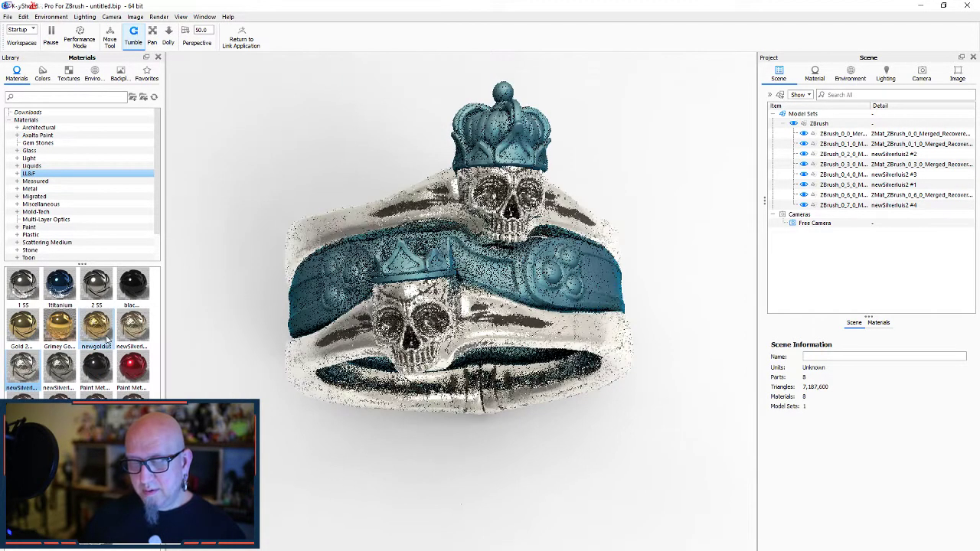
- Apply the Gem Stone Sapphire material to the round stones on the middle band
mouse_move(133, 325)
left_mouse_down()
mouse_move(314, 325)
mouse_move(423, 272)
mouse_move(161, 315)
mouse_move(127, 333)
left_mouse_up()
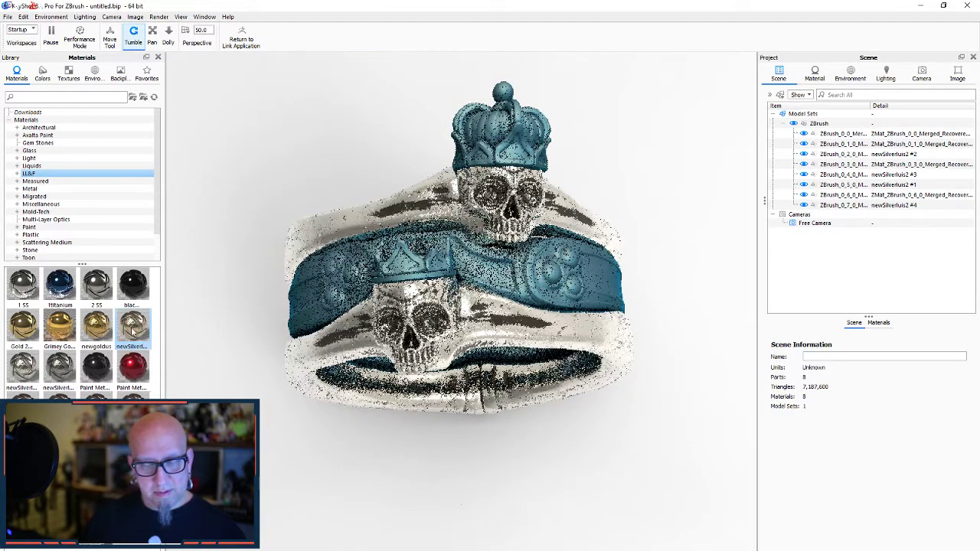
left_click(38, 145)
left_click_drag(23, 367, 334, 300)
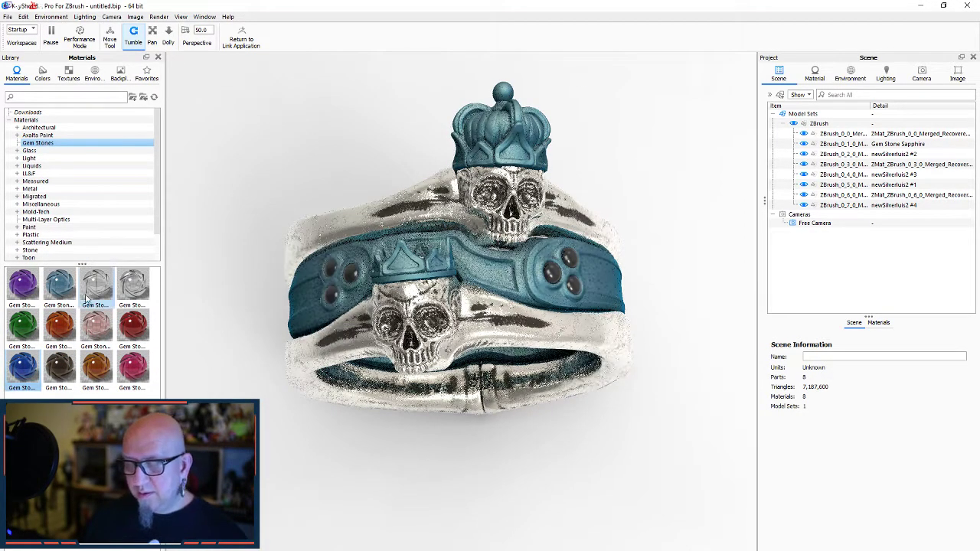
- Apply the newSilverluis2 material from the LL&F folder to the middle band and both skull crowns
left_click(30, 174)
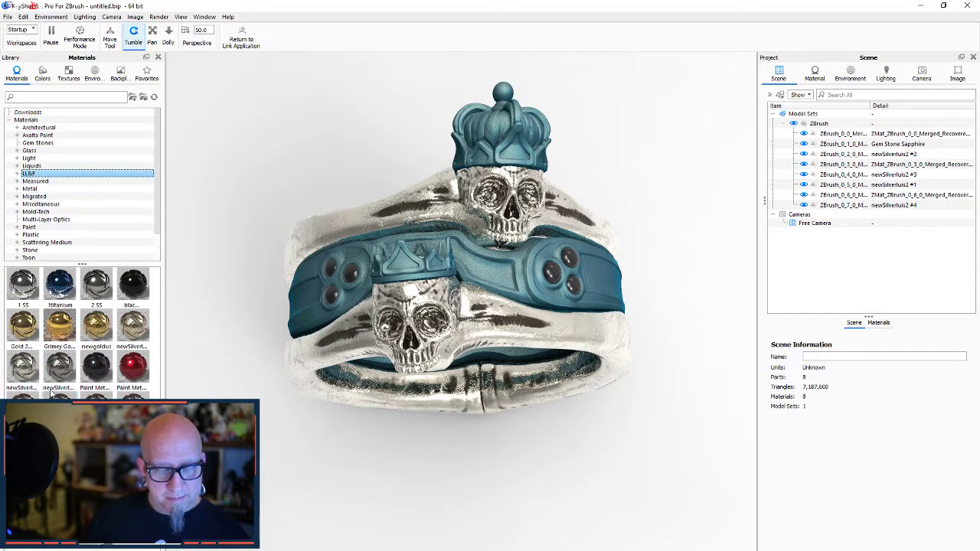
left_click_drag(34, 371, 316, 315)
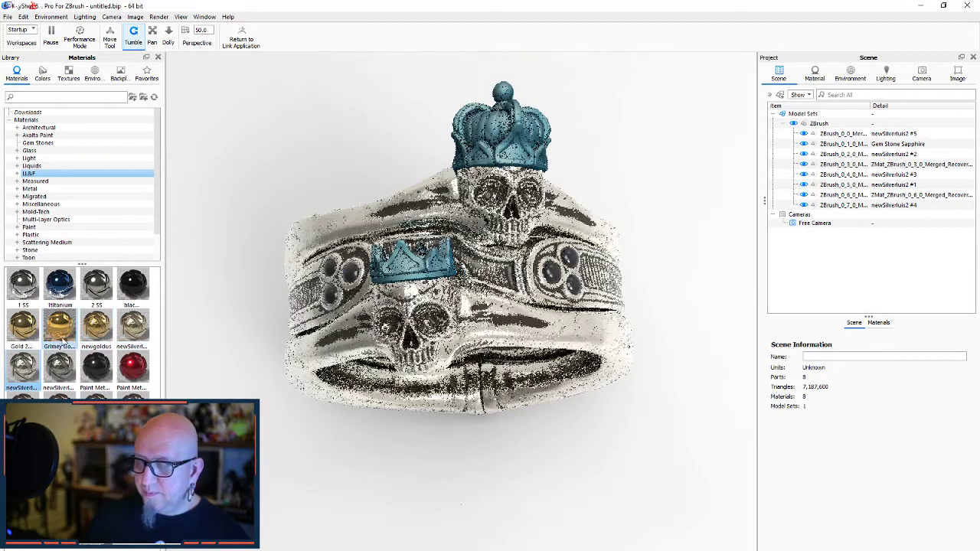
left_click_drag(15, 373, 409, 274)
left_click_drag(23, 367, 505, 155)
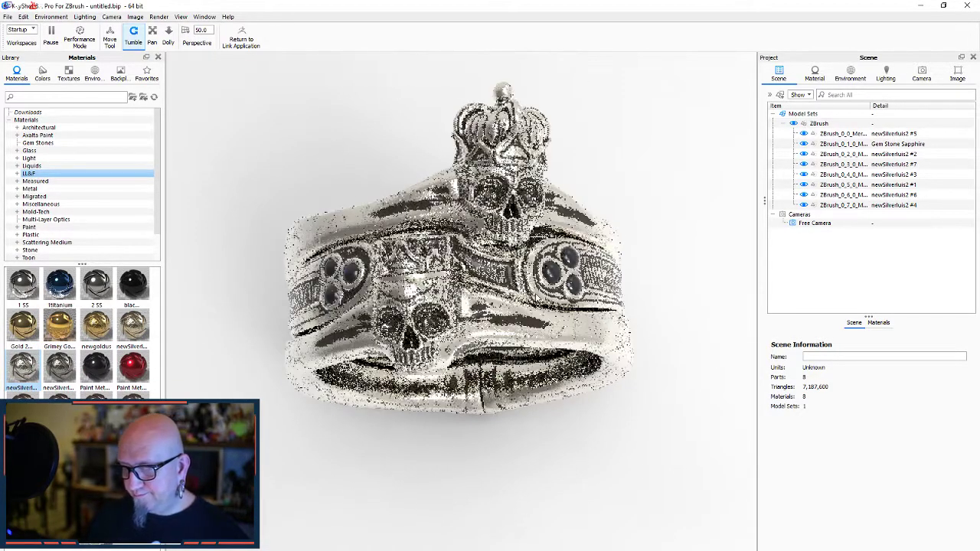
- Set the transparency distance of the stones' Gem Stone Sapphire material to 0.038
left_click(557, 273)
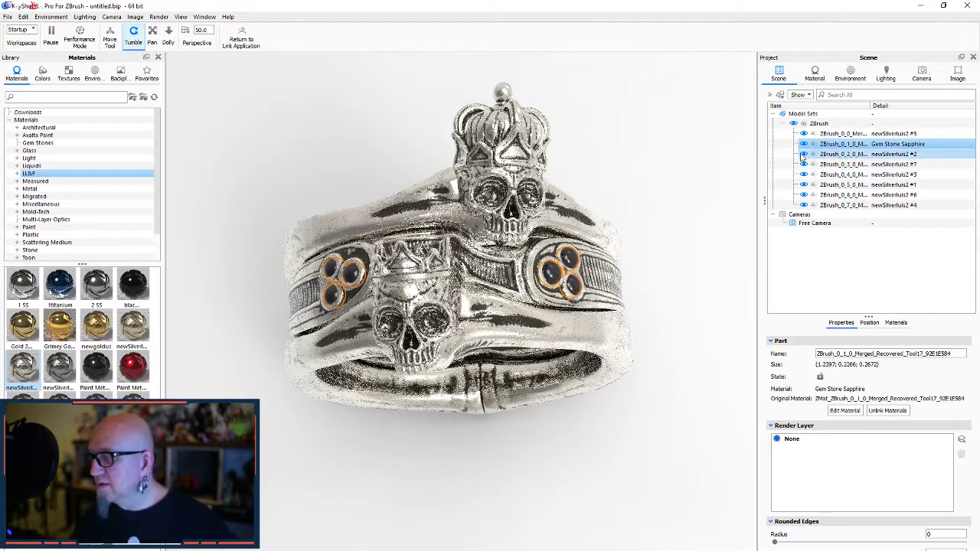
left_click(814, 74)
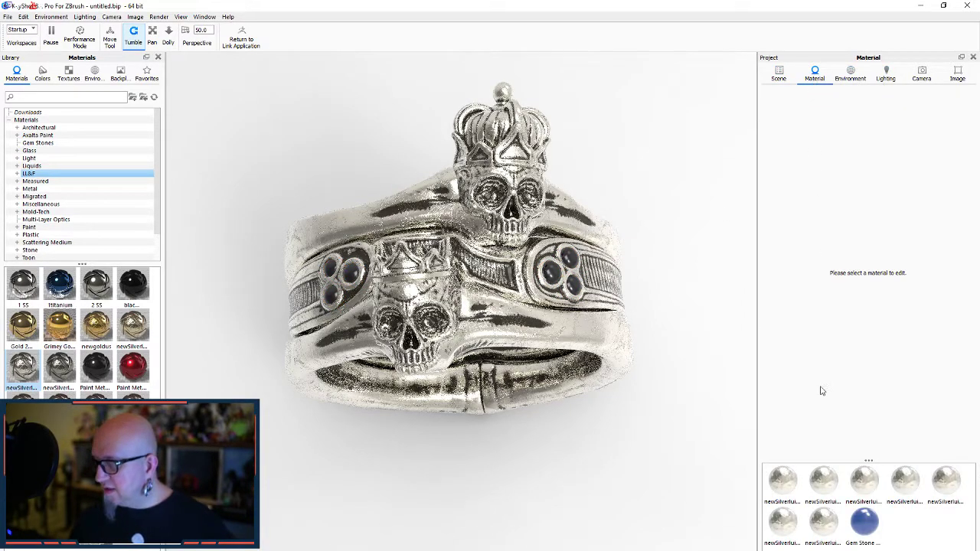
left_click(863, 525)
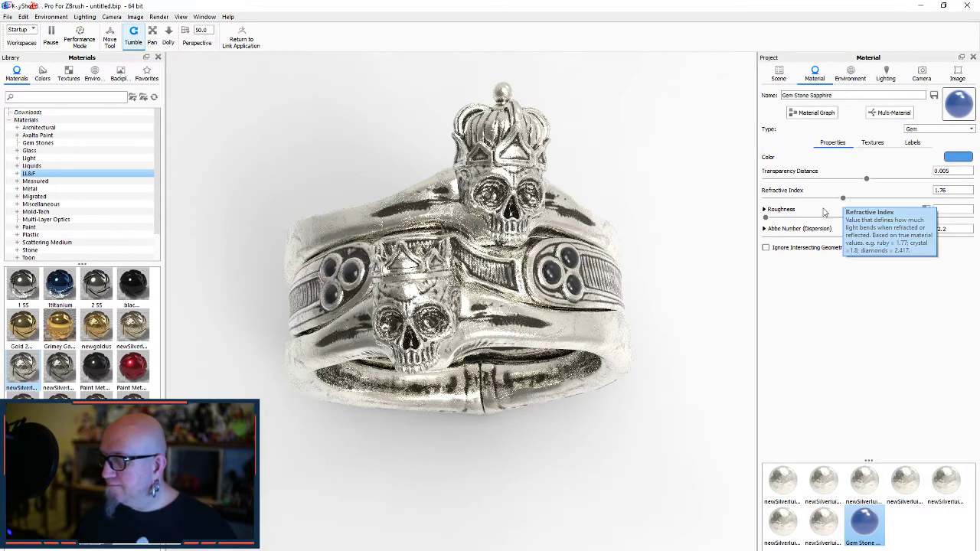
left_click_drag(867, 180, 970, 176)
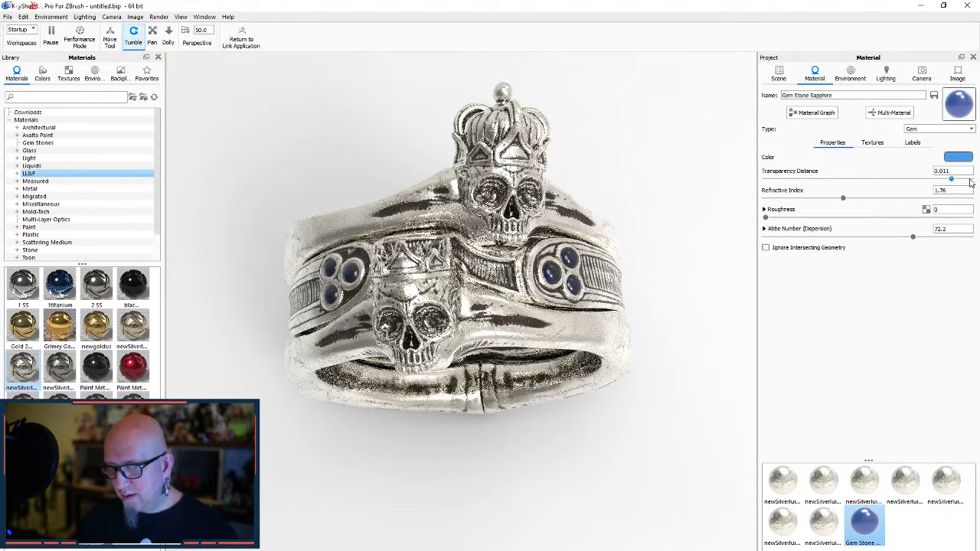
mouse_move(952, 179)
left_mouse_down()
mouse_move(969, 181)
mouse_move(951, 182)
left_mouse_up()
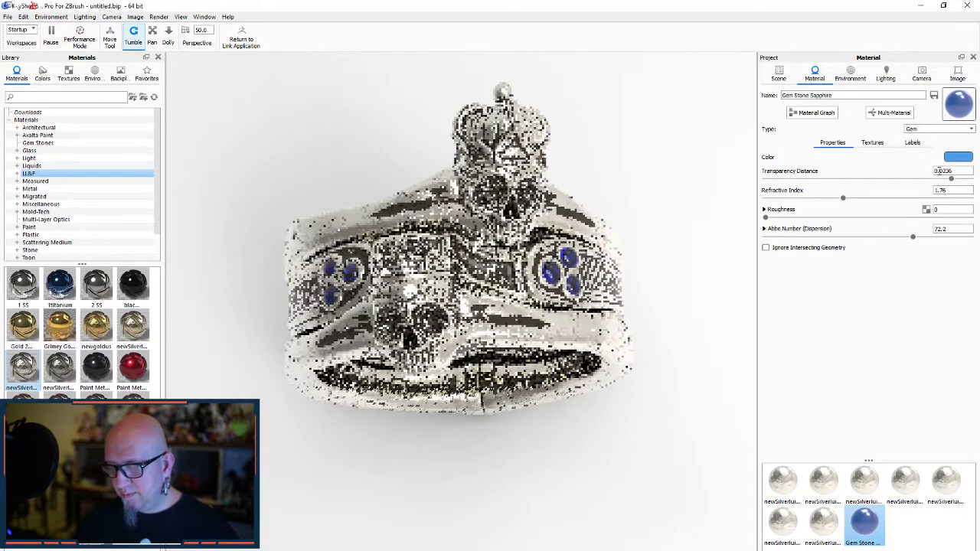
left_click_drag(951, 180, 975, 177)
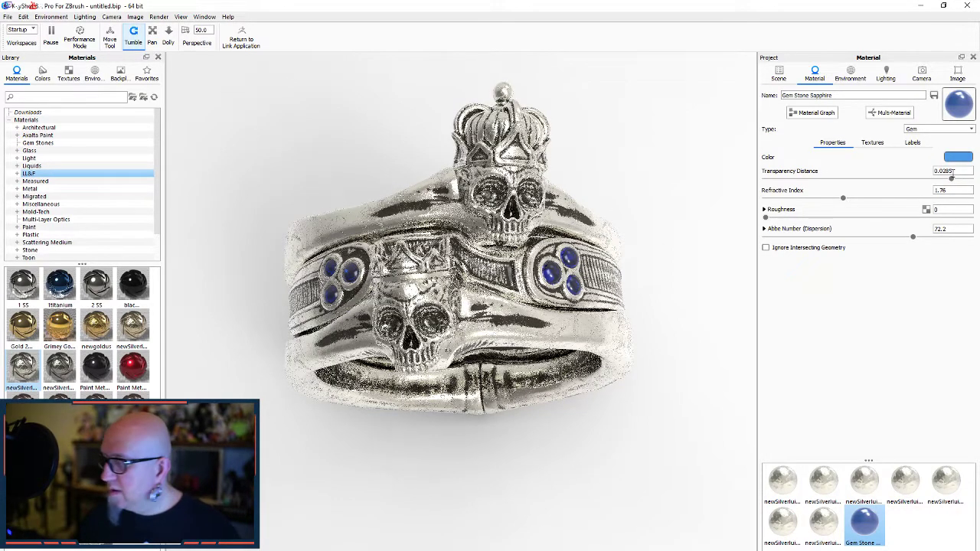
left_click_drag(951, 180, 972, 179)
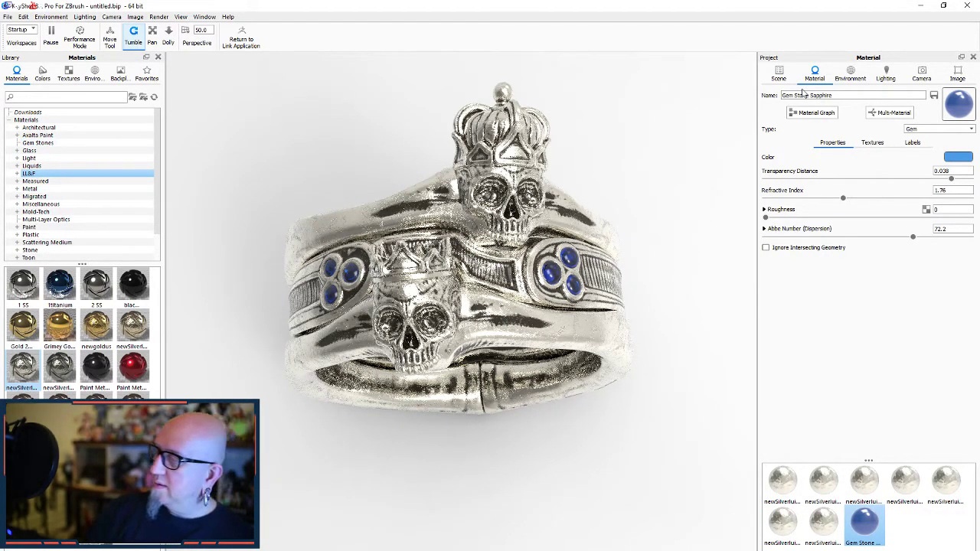
- Enable occlusion ground shadows and flatten ground for the environment, keeping ground reflections off
left_click(855, 76)
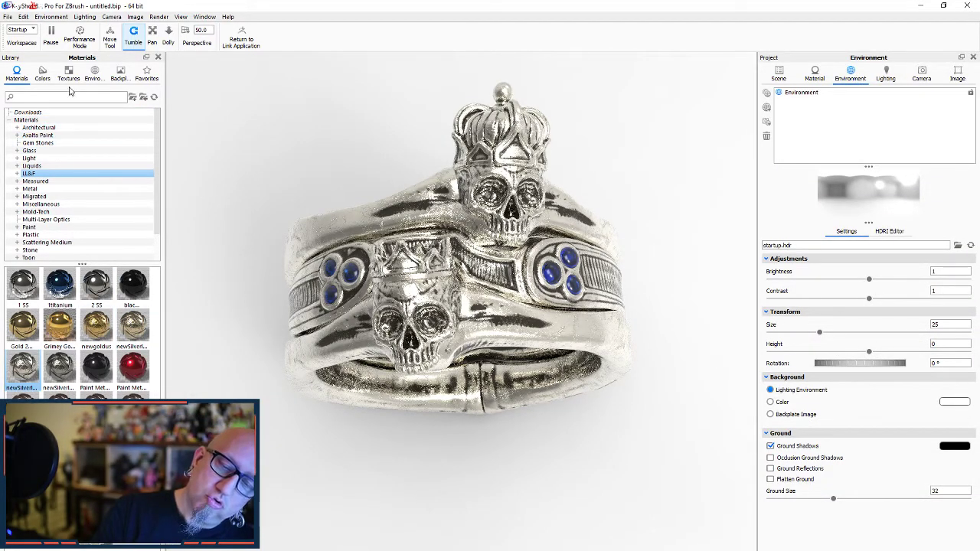
left_click(94, 73)
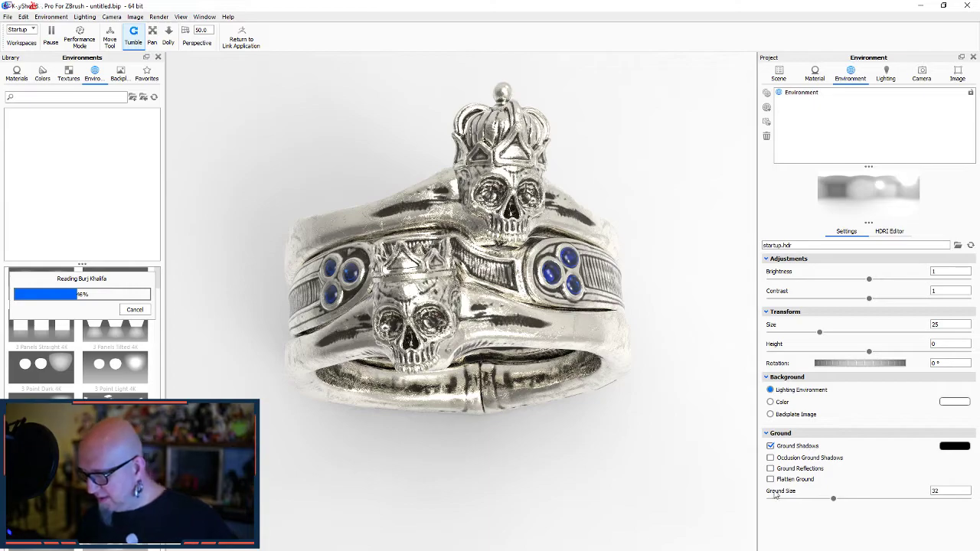
left_click(770, 469)
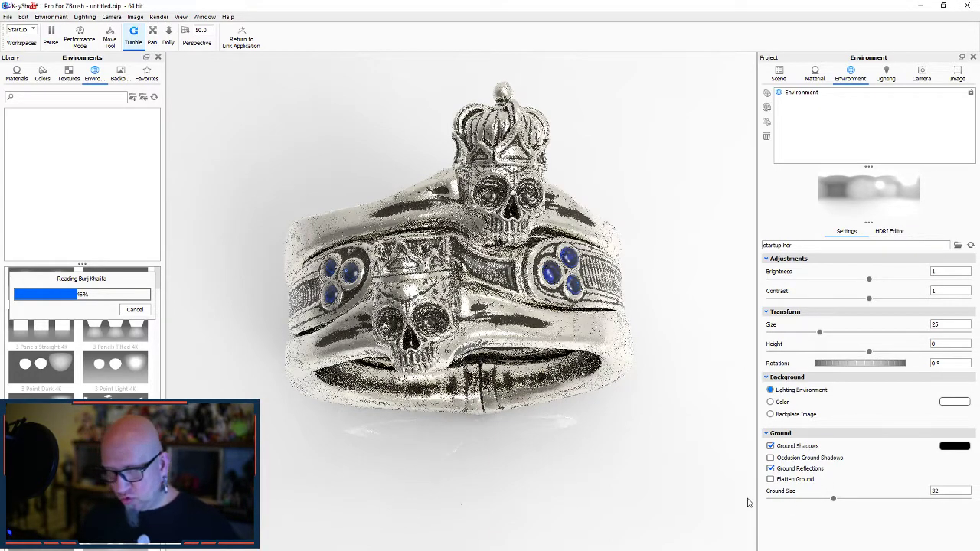
left_click(770, 469)
left_click(770, 458)
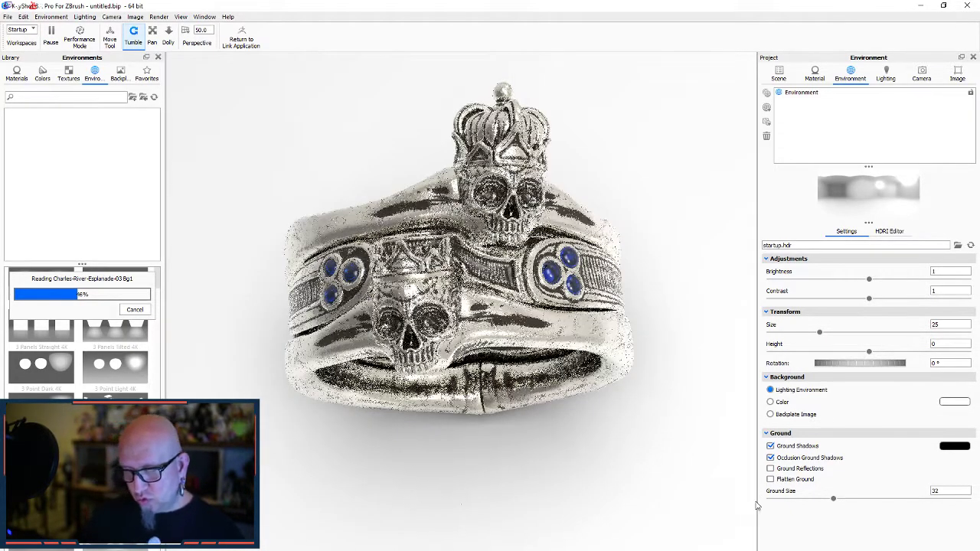
left_click(770, 479)
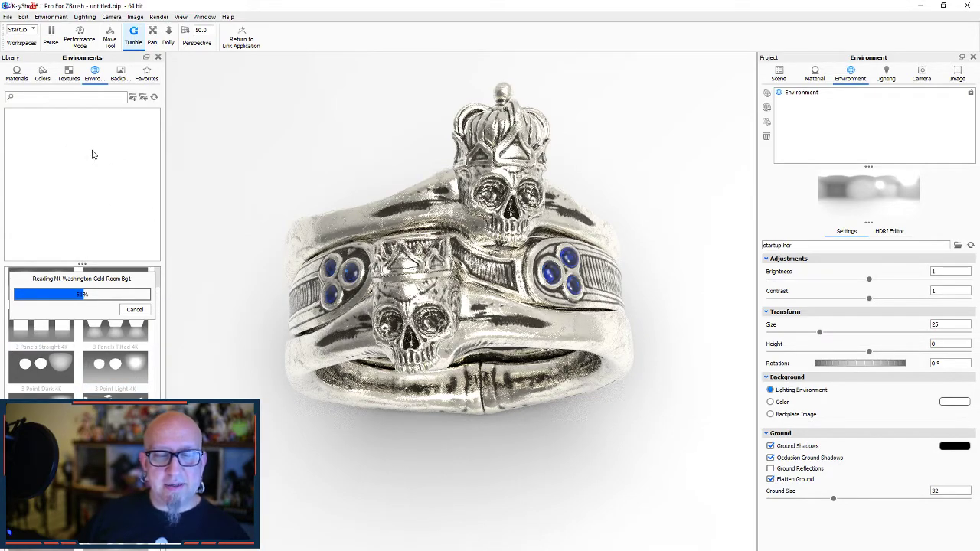
left_click(65, 83)
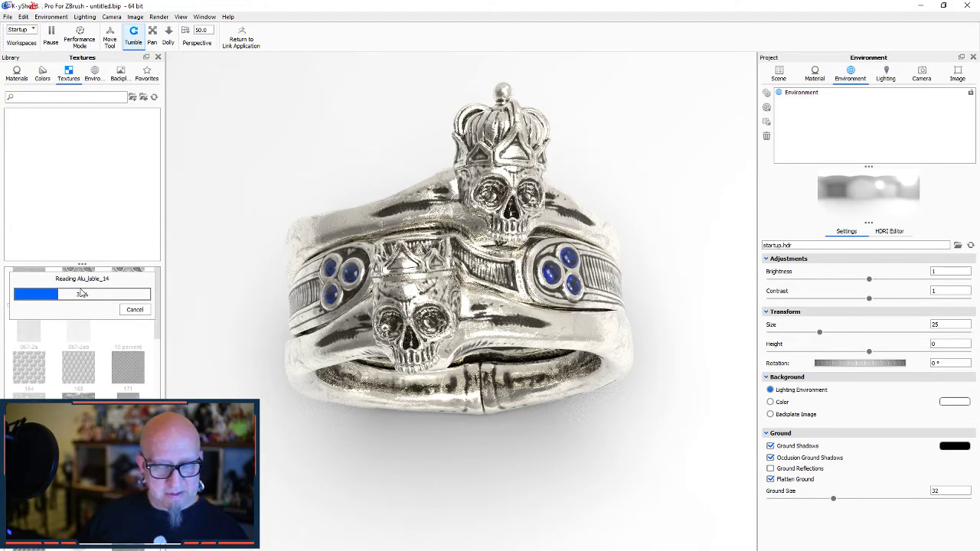
left_click(94, 75)
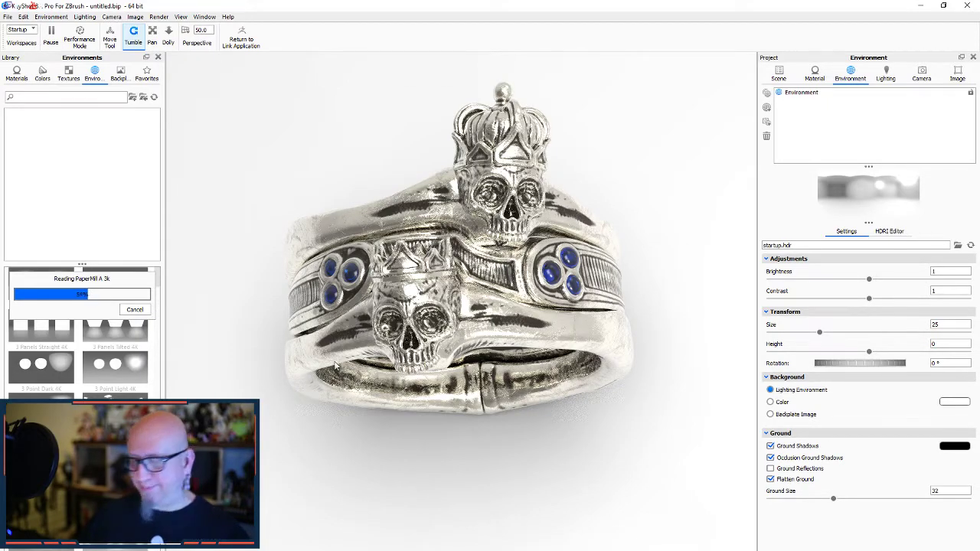
right_click(249, 300)
left_click(391, 479)
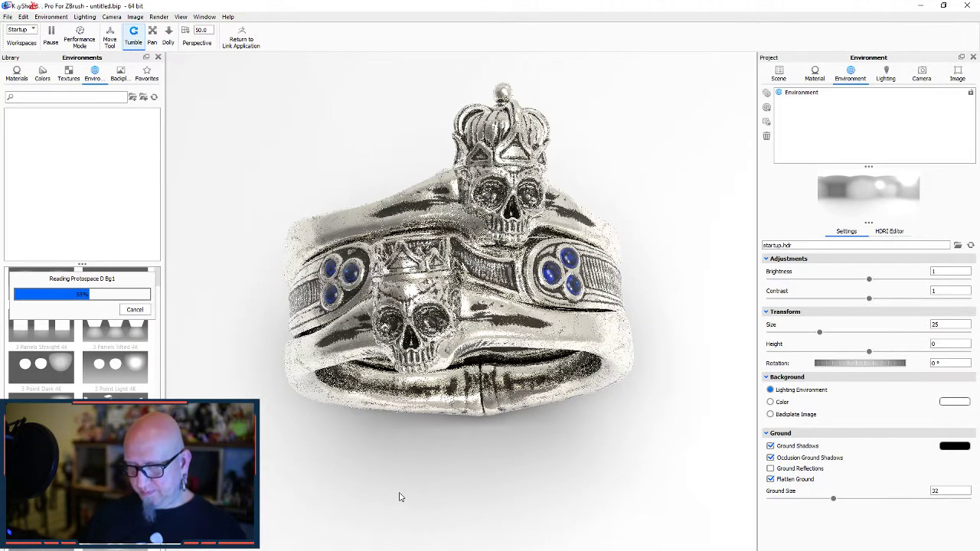
right_click(399, 497)
left_click_drag(269, 167, 249, 155)
left_click_drag(332, 433, 326, 509)
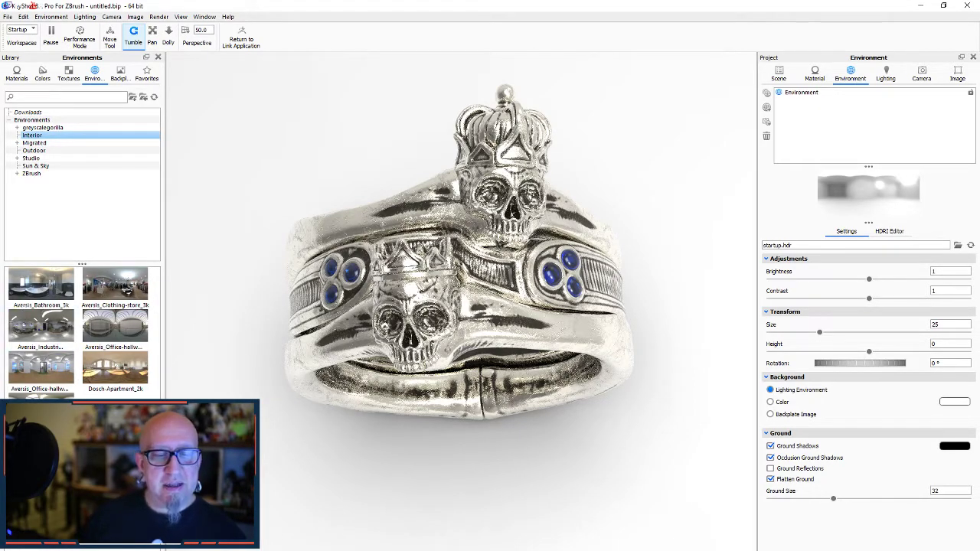
- Apply the Aversis_Clothing-store_3k environment from the Interior folder and switch the background to plain color
left_click(46, 128)
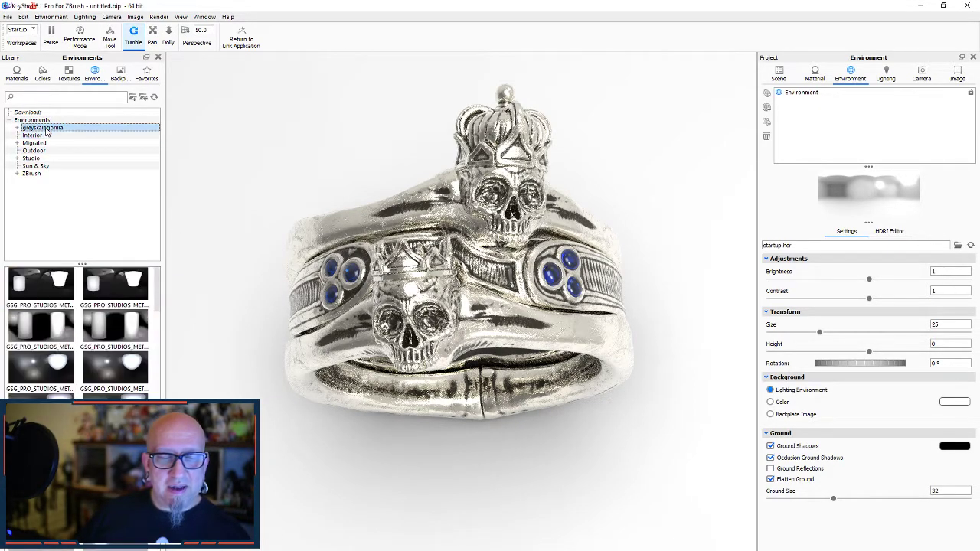
left_click(45, 136)
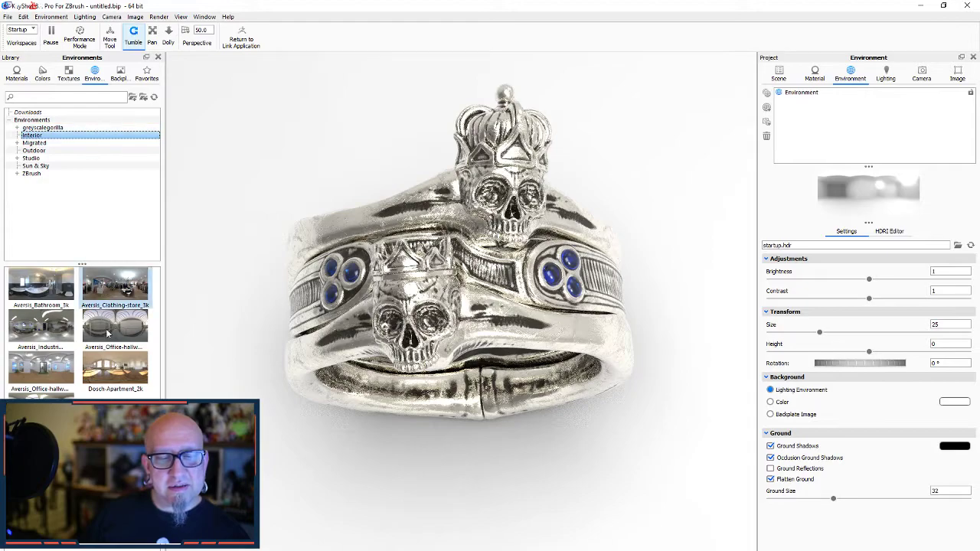
double_click(117, 289)
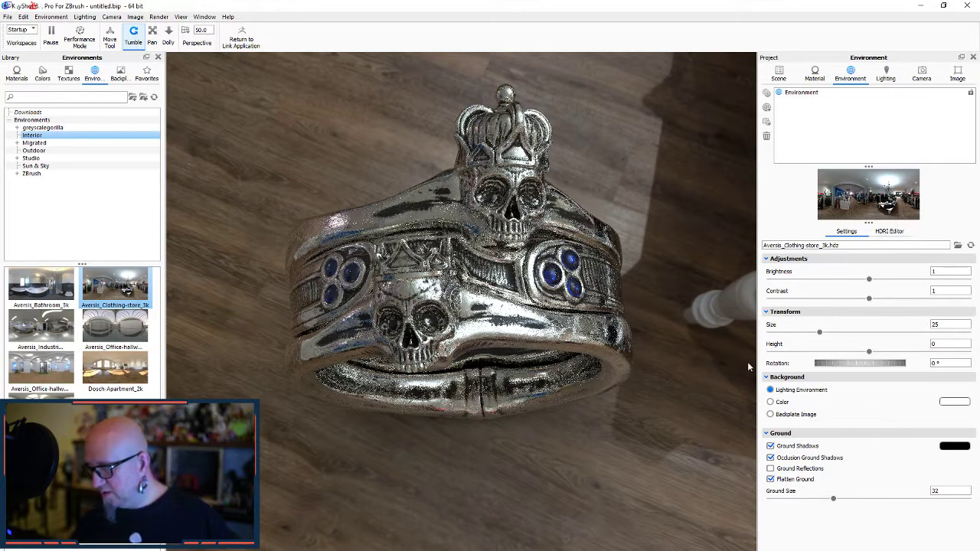
left_click(770, 402)
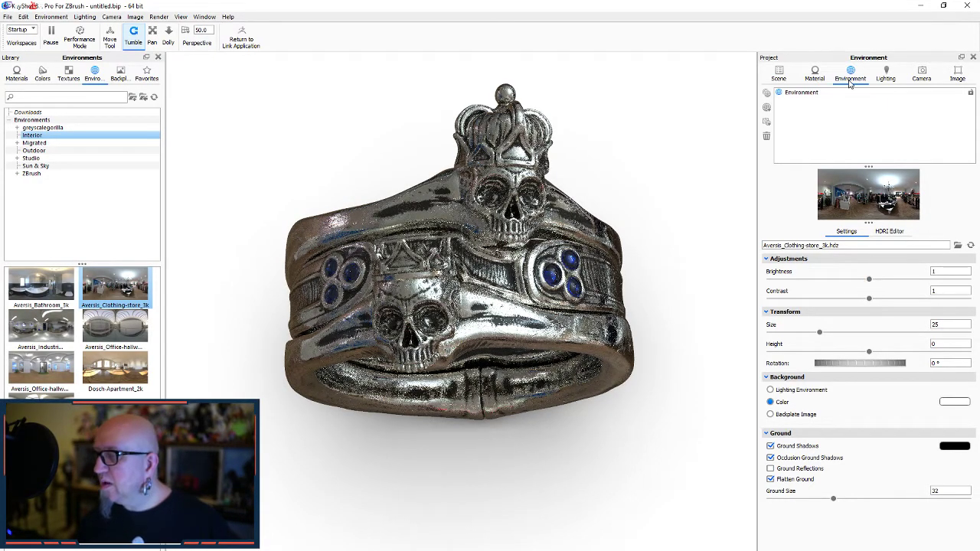
- Edit the environment's HDRI background image, setting brightness to 2.555, contrast to -0.195 and saturation to 12 %
left_click(889, 231)
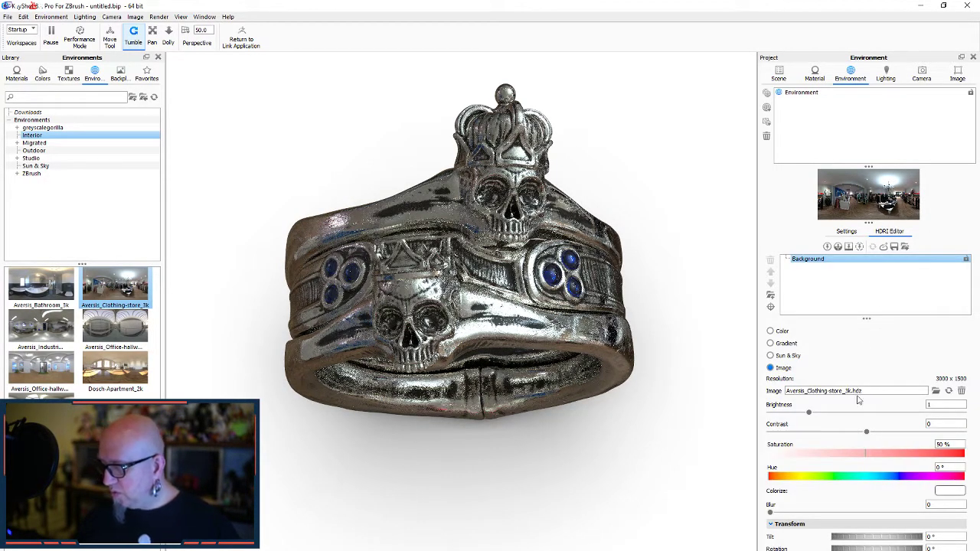
left_click_drag(808, 412, 848, 435)
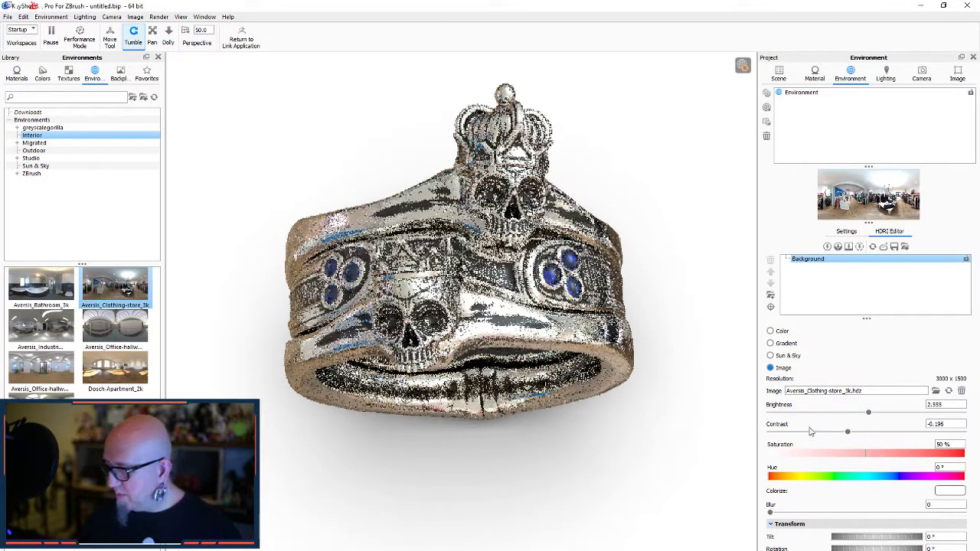
left_click_drag(848, 458, 794, 457)
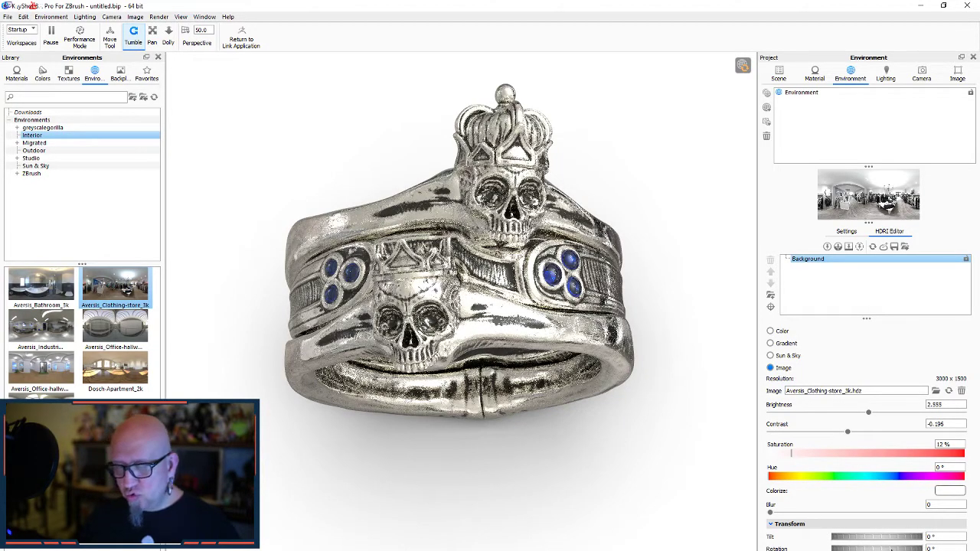
- Rotate the HDRI background image to 153.5° and fine-tune its brightness to 2.685
left_click_drag(868, 413, 863, 413)
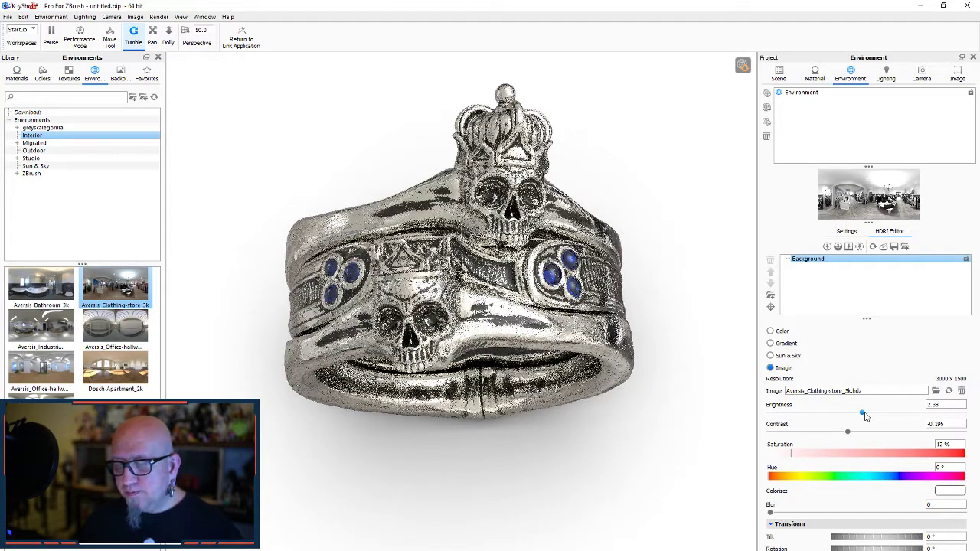
left_click_drag(876, 548, 676, 539)
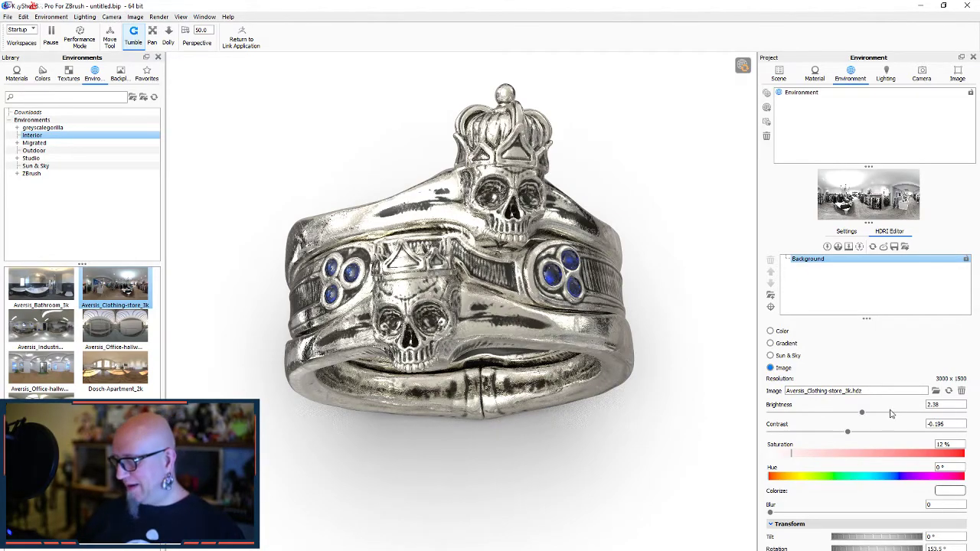
mouse_move(860, 414)
left_mouse_down()
mouse_move(848, 415)
mouse_move(875, 414)
left_mouse_up()
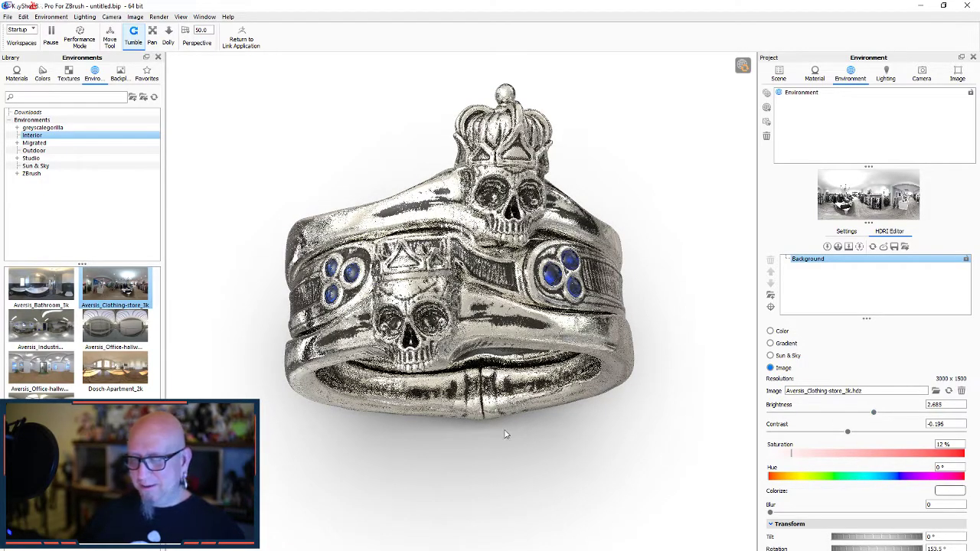
- Set the environment image's brightness to 1.88 and its contrast to 0.302
right_click(432, 388)
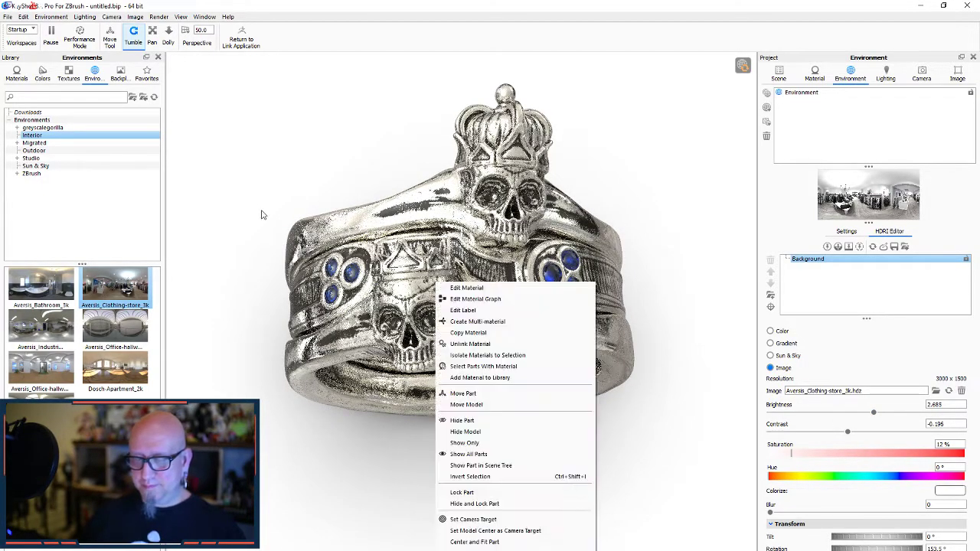
left_click(270, 323)
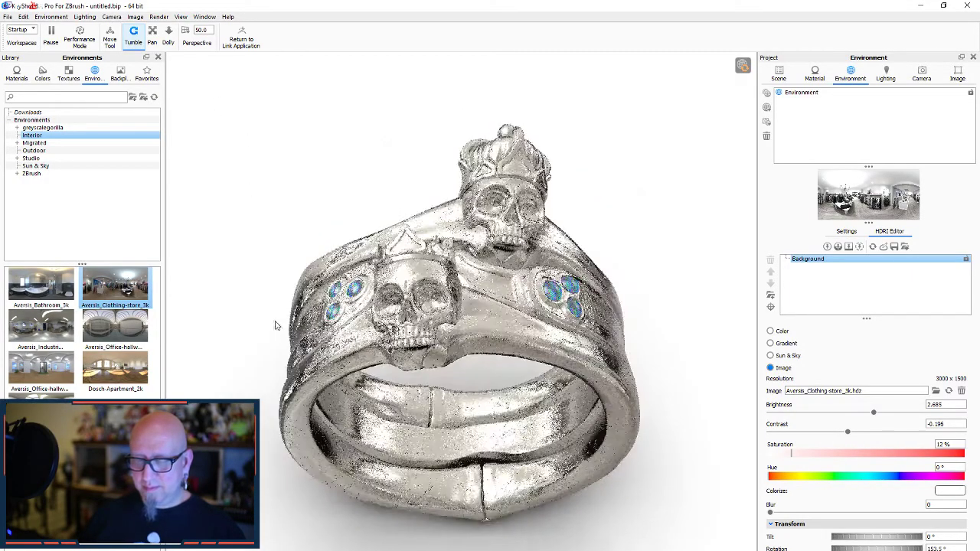
left_click_drag(303, 393, 323, 348)
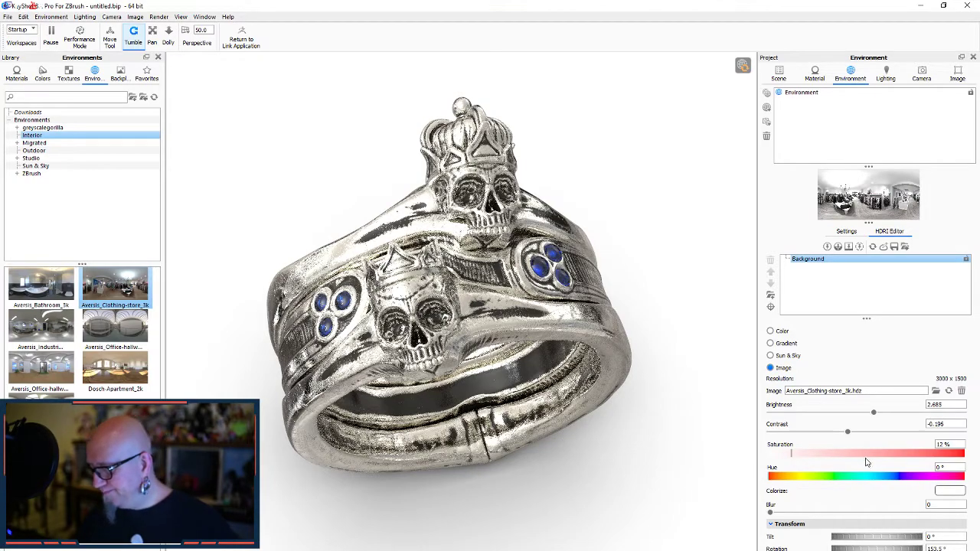
mouse_move(848, 434)
left_mouse_down()
mouse_move(822, 434)
mouse_move(865, 436)
mouse_move(872, 414)
mouse_move(841, 418)
left_mouse_up()
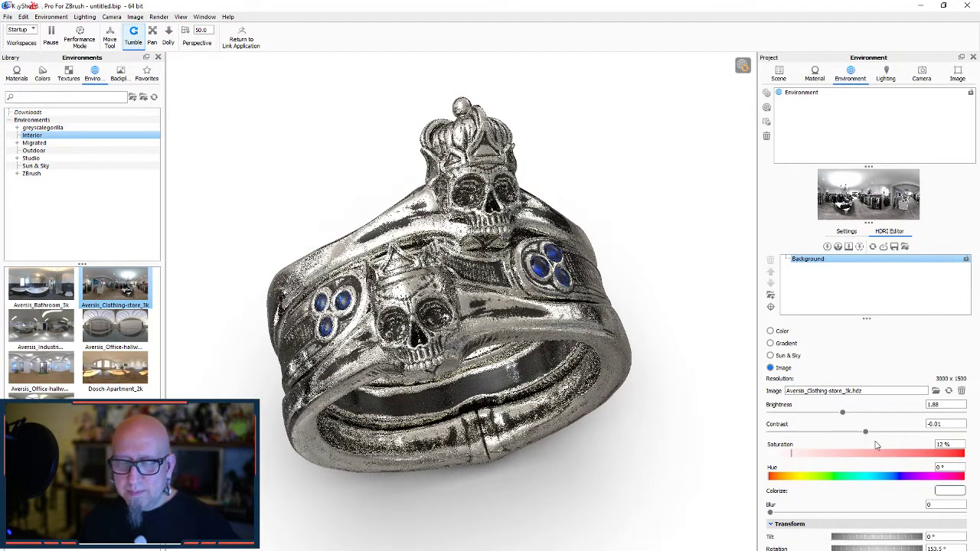
left_click_drag(865, 432, 897, 432)
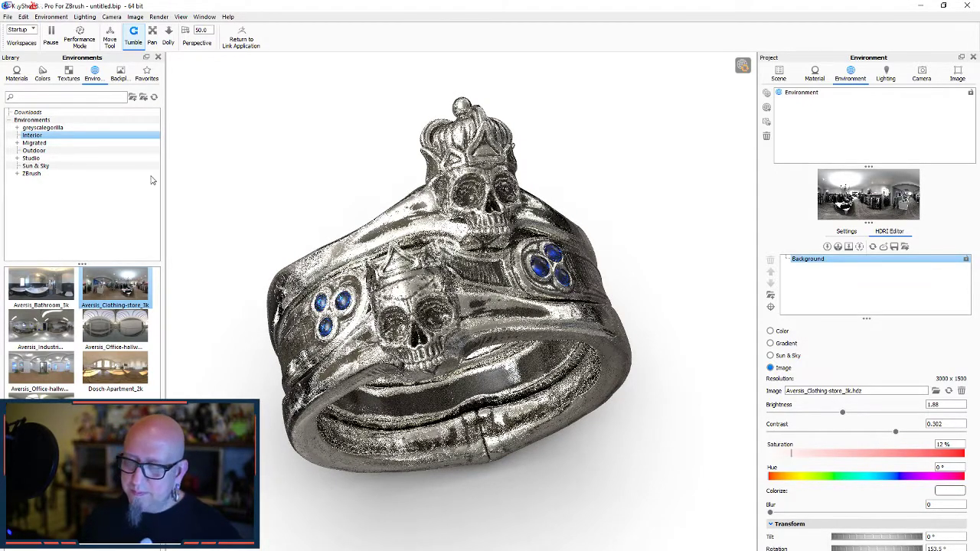
- Start rendering a still image of the rings named tiny skull set.44.tif
left_click(158, 16)
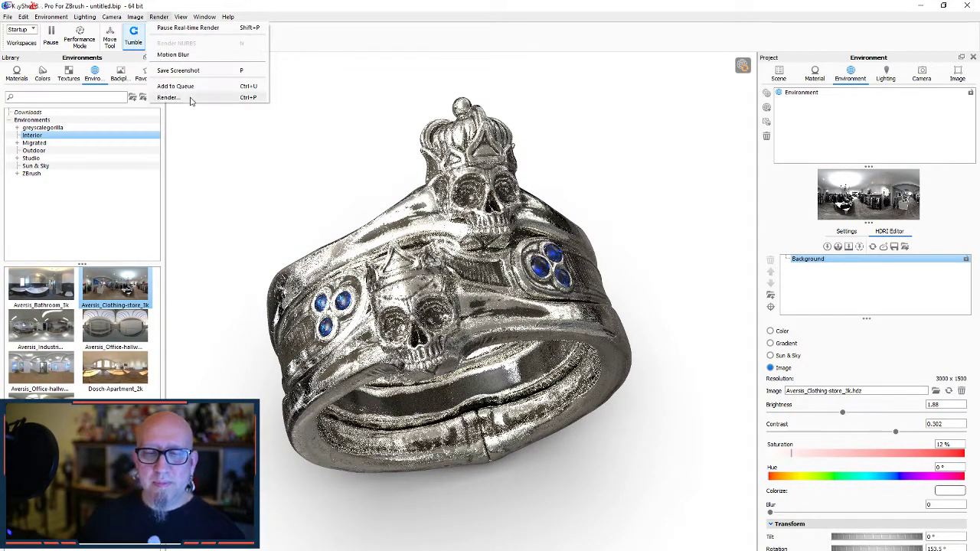
left_click(169, 98)
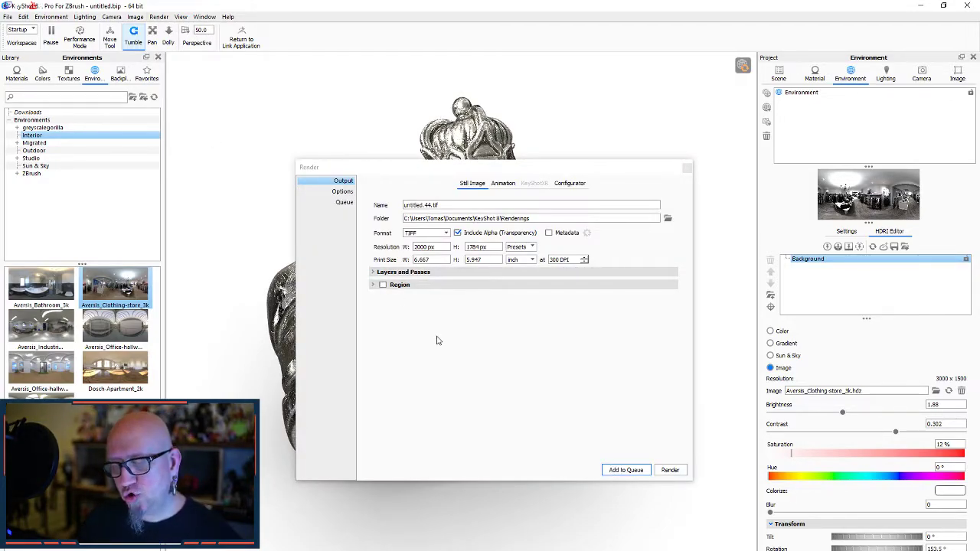
left_click_drag(422, 205, 376, 204)
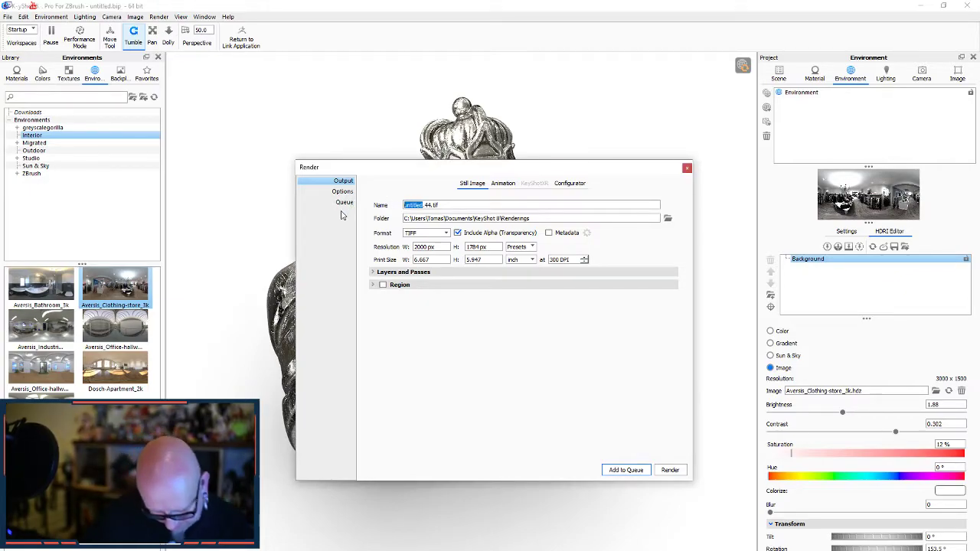
type("skull")
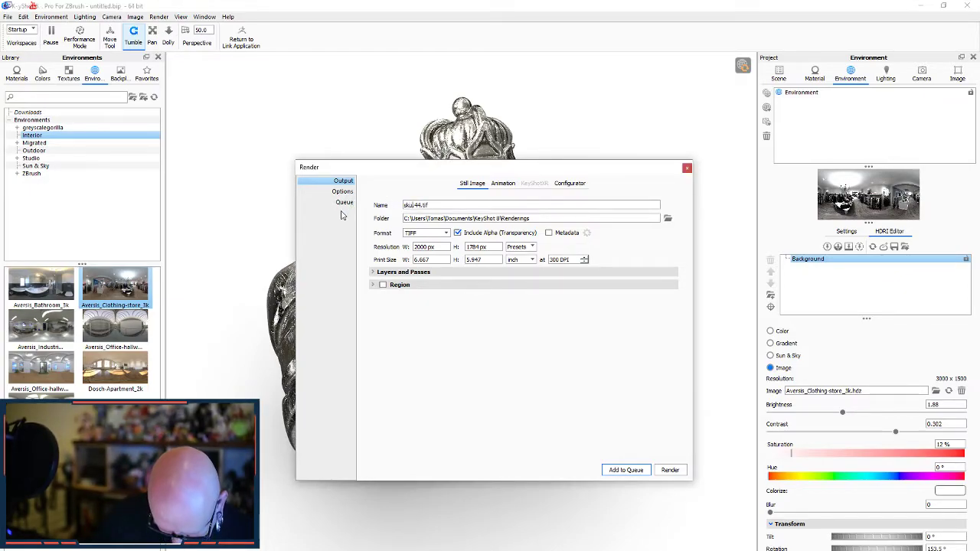
key("BackSpace")
key("BackSpace")
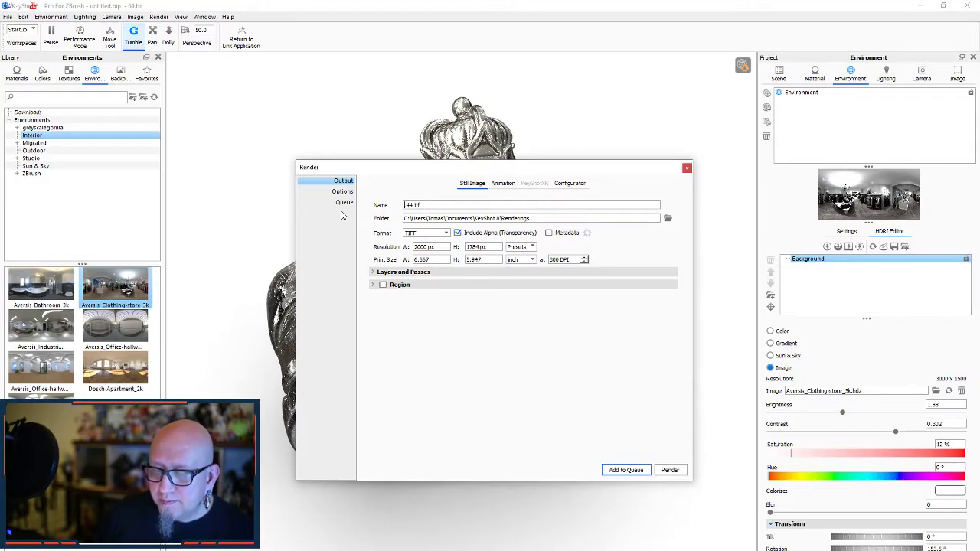
type("tiny s")
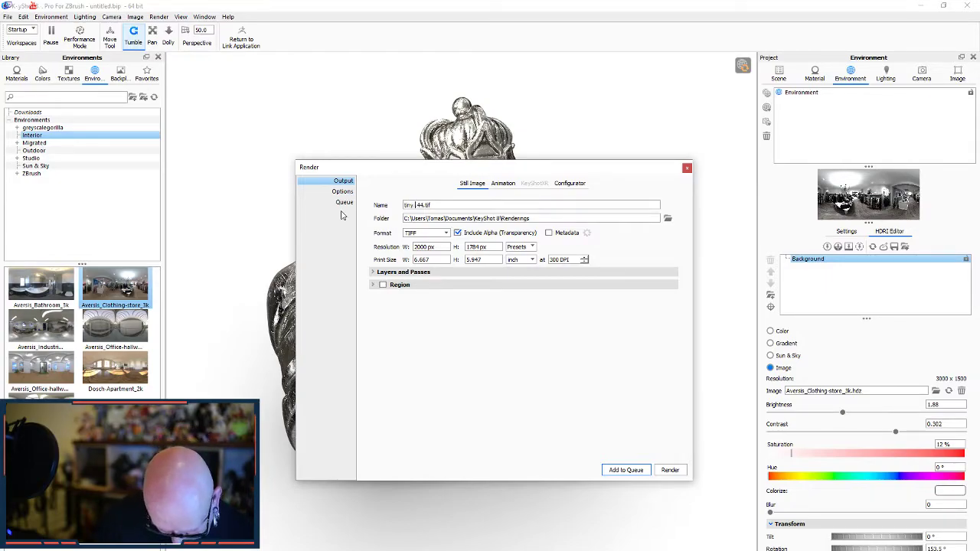
type("kull se")
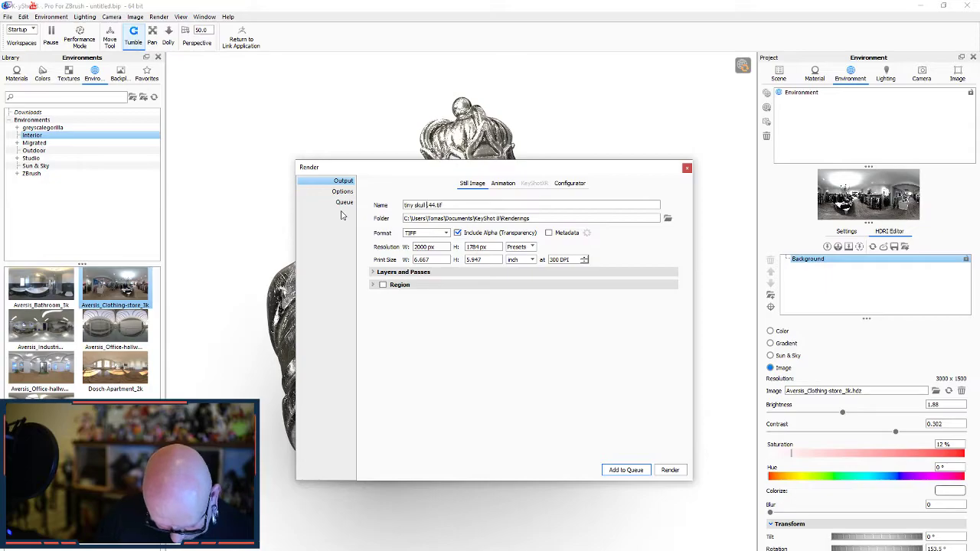
type("t")
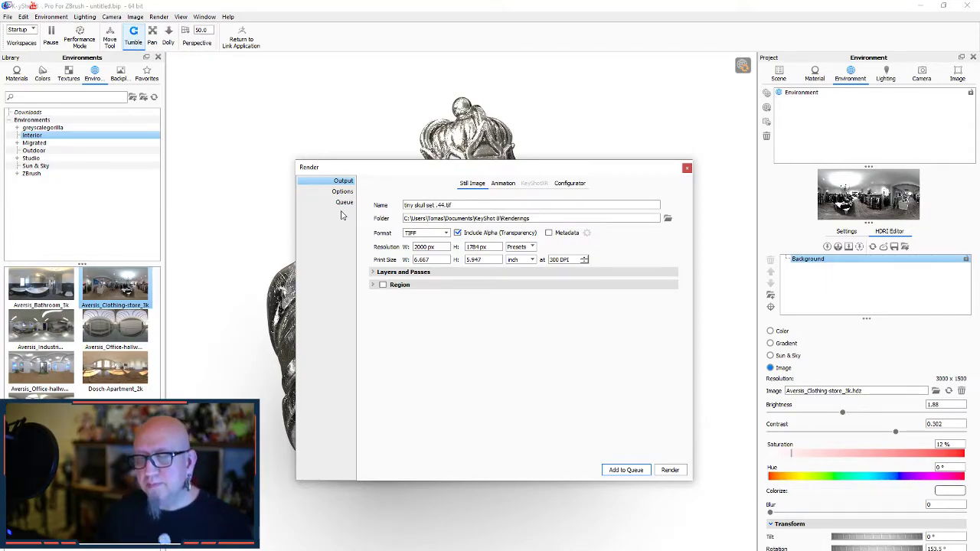
key("BackSpace")
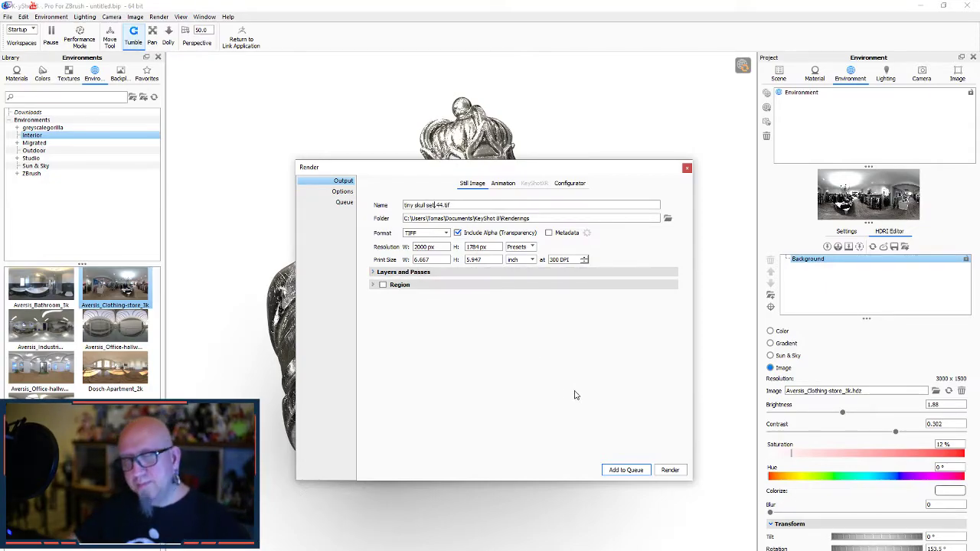
left_click(671, 470)
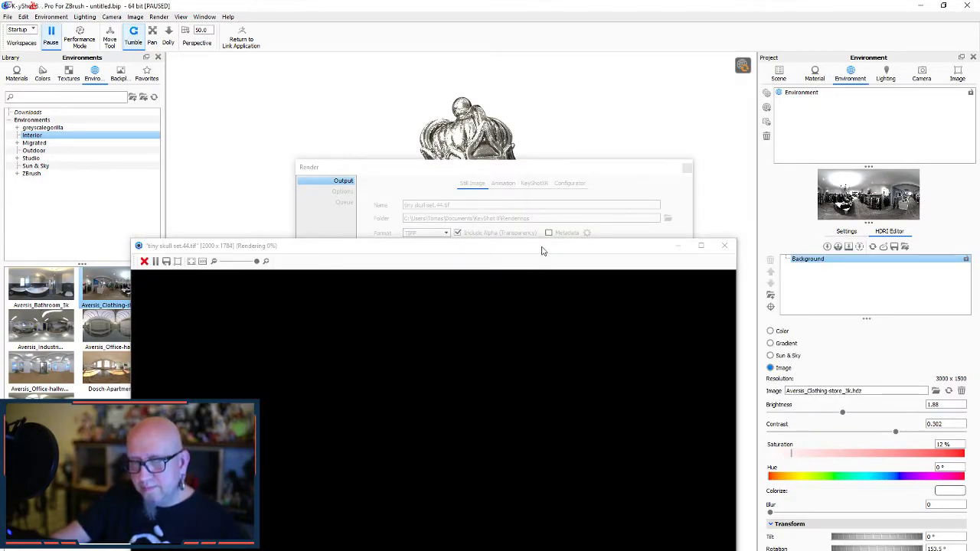
- Examine the skull, band and gemstone details in the render in progress
left_click_drag(544, 253, 520, 47)
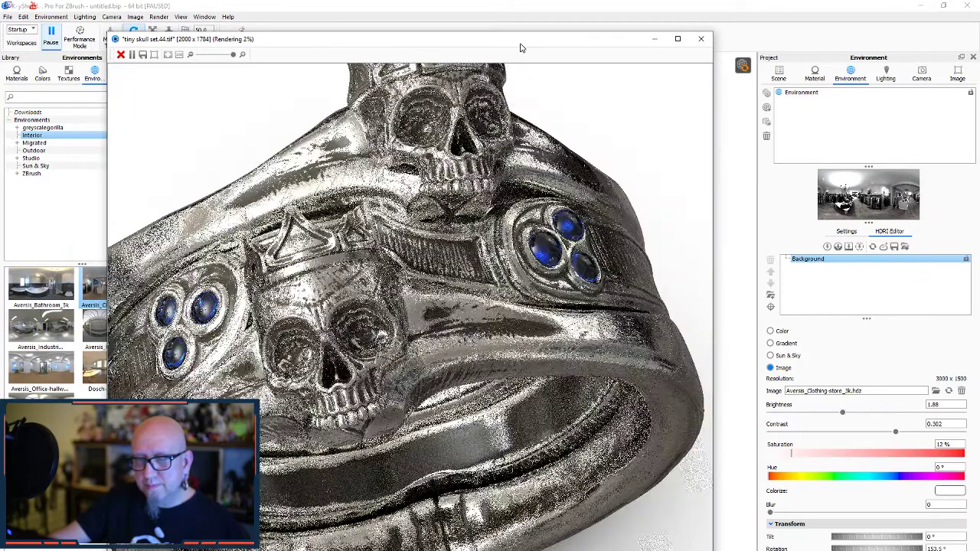
scroll(505, 252, "down", 3)
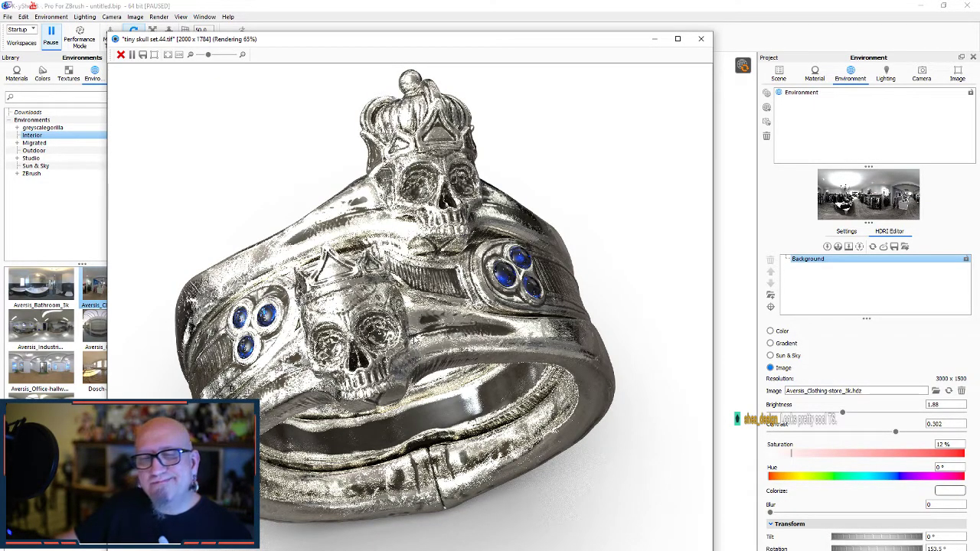
scroll(413, 337, "up", 3)
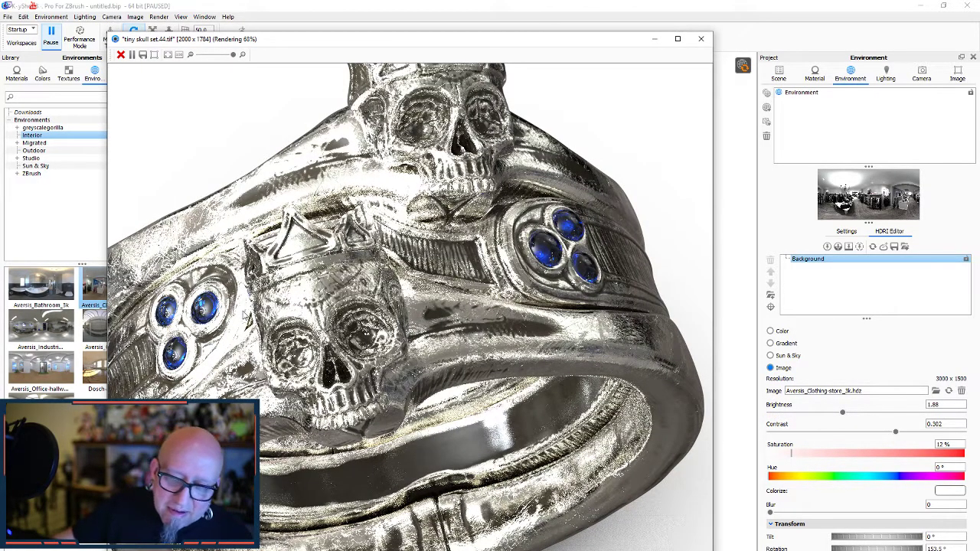
scroll(247, 309, "down", 3)
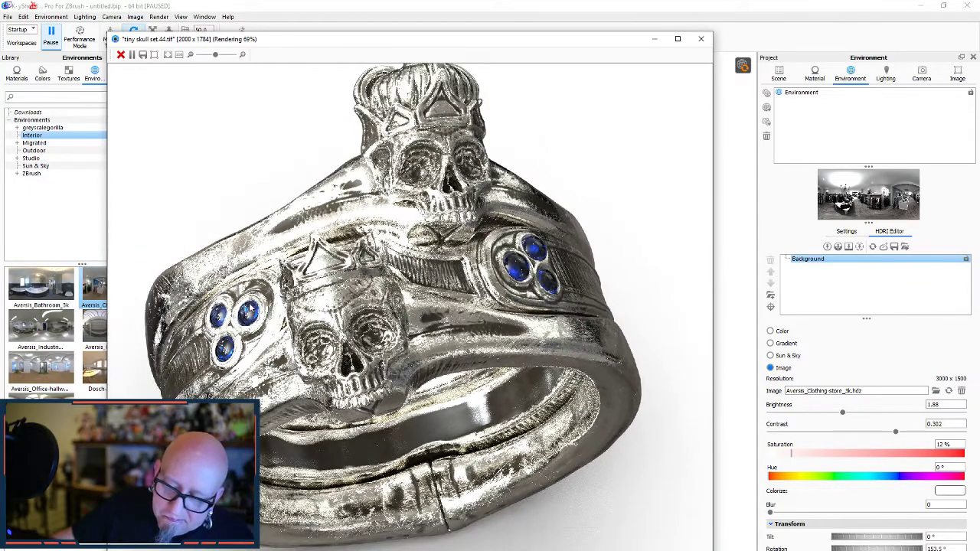
scroll(296, 300, "down", 1)
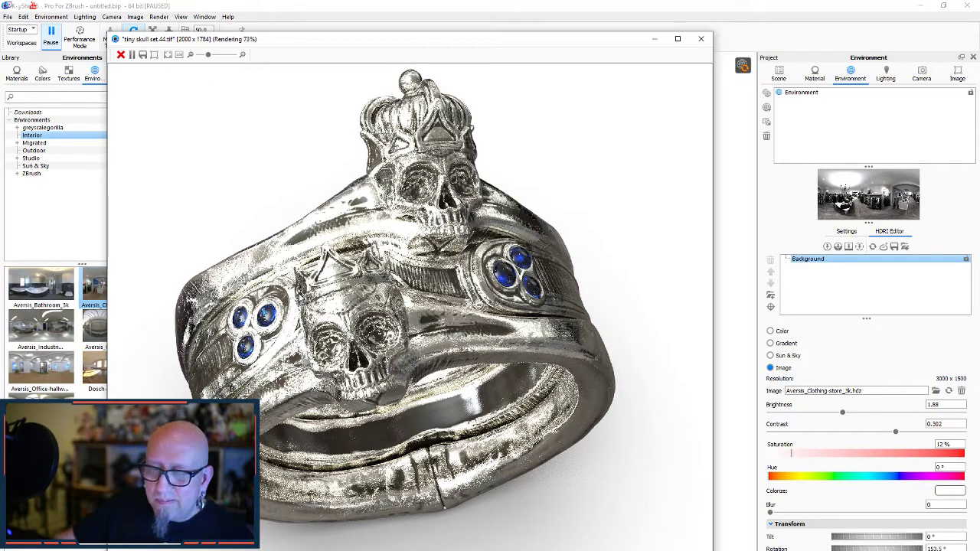
- Abort the unfinished render, clear away the Render dialog and switch back to KeyShot
left_click(700, 38)
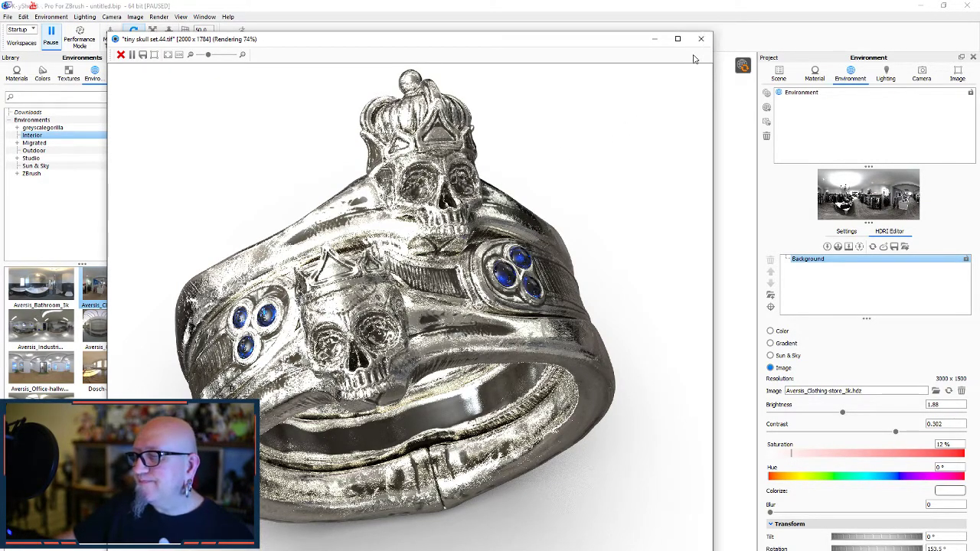
left_click(498, 317)
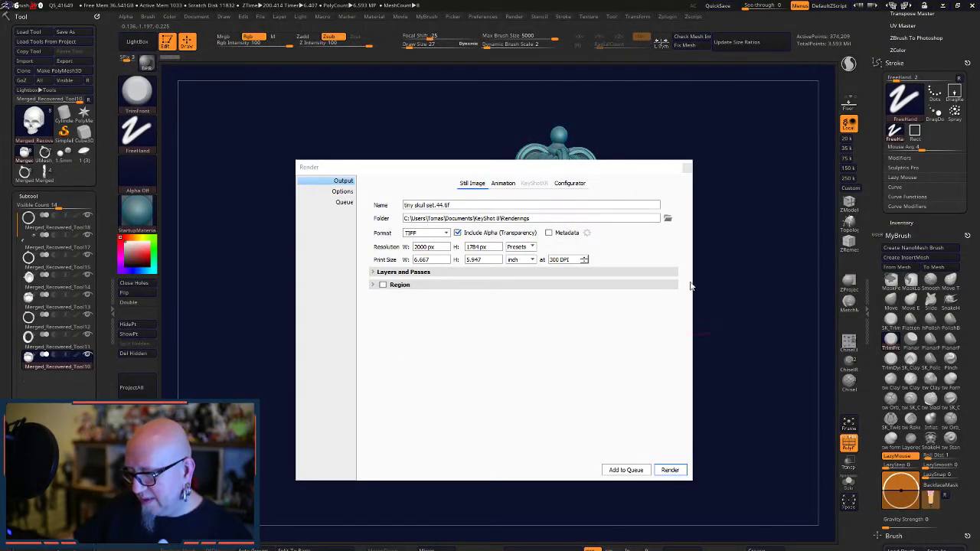
left_click_drag(598, 173, 377, 181)
left_click_drag(300, 178, 0, 178)
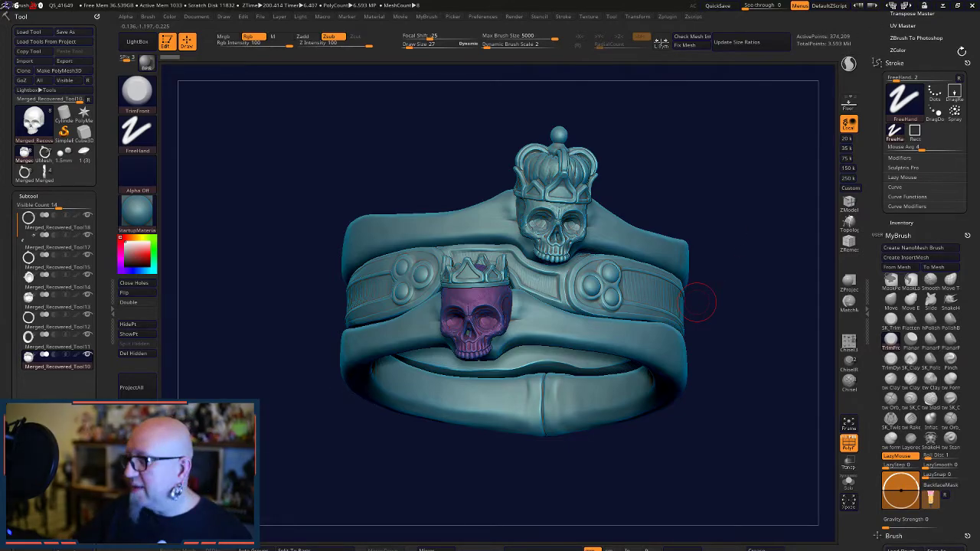
key("super")
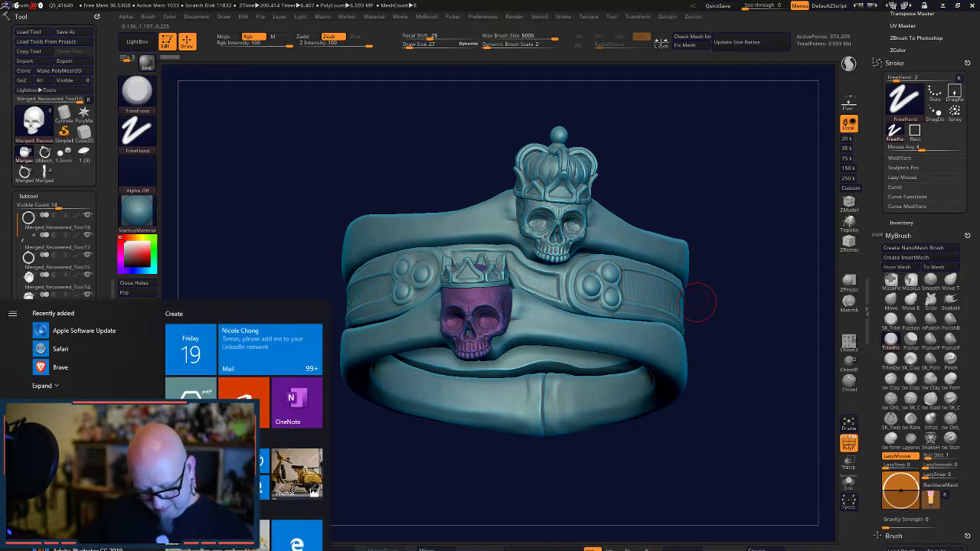
left_click(184, 549)
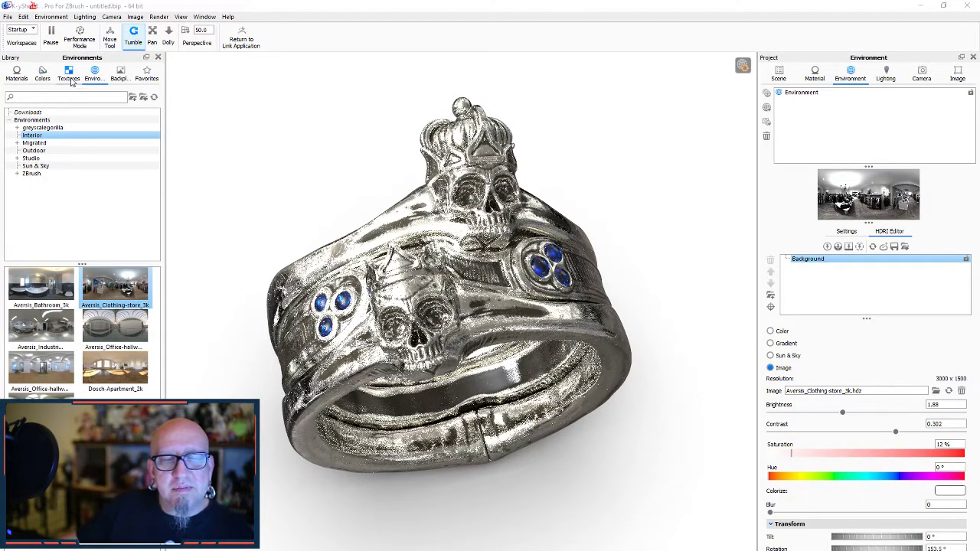
- Apply the titanium silver material to the three ring bands without linking duplicates, suppressing that prompt, and set environment brightness to 2.62
left_click(17, 73)
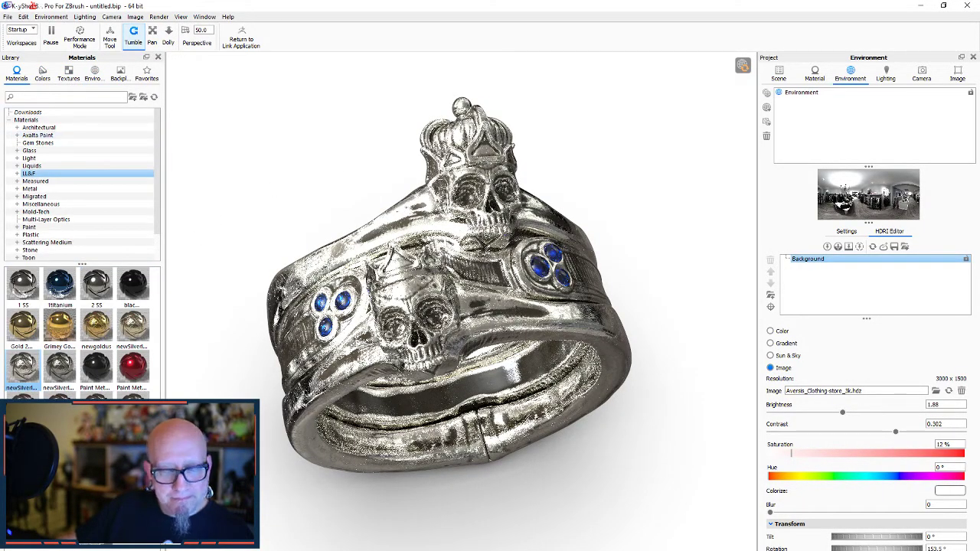
left_click_drag(23, 367, 337, 452)
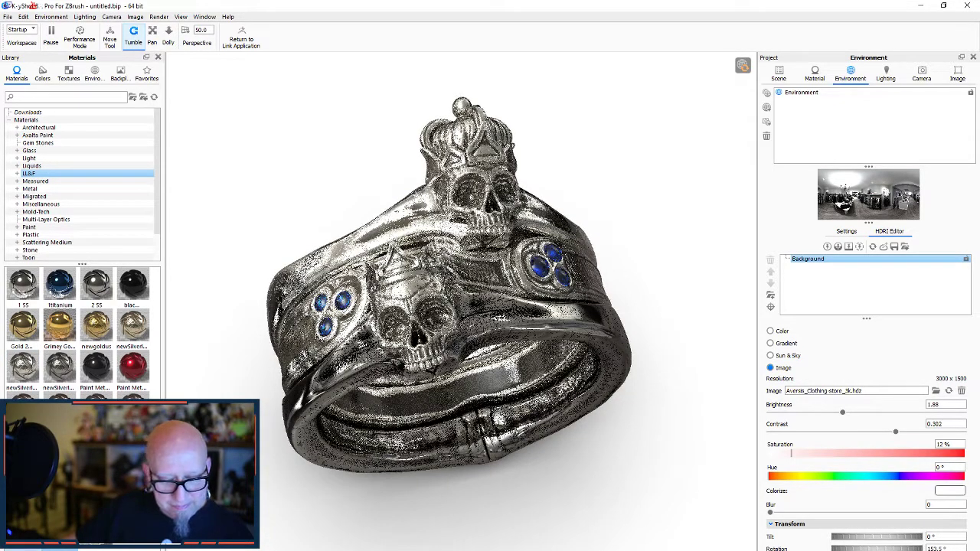
left_click_drag(60, 531, 295, 358)
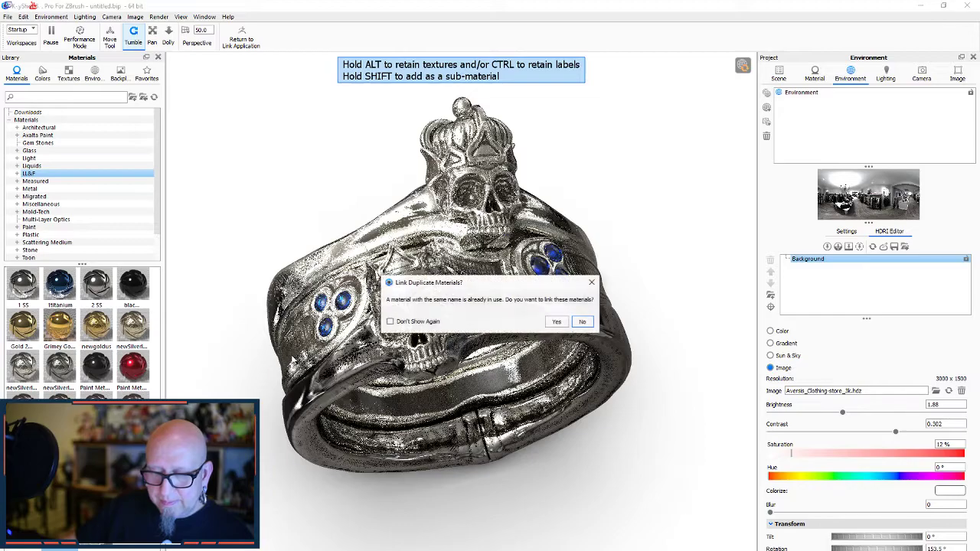
left_click(391, 321)
left_click(581, 321)
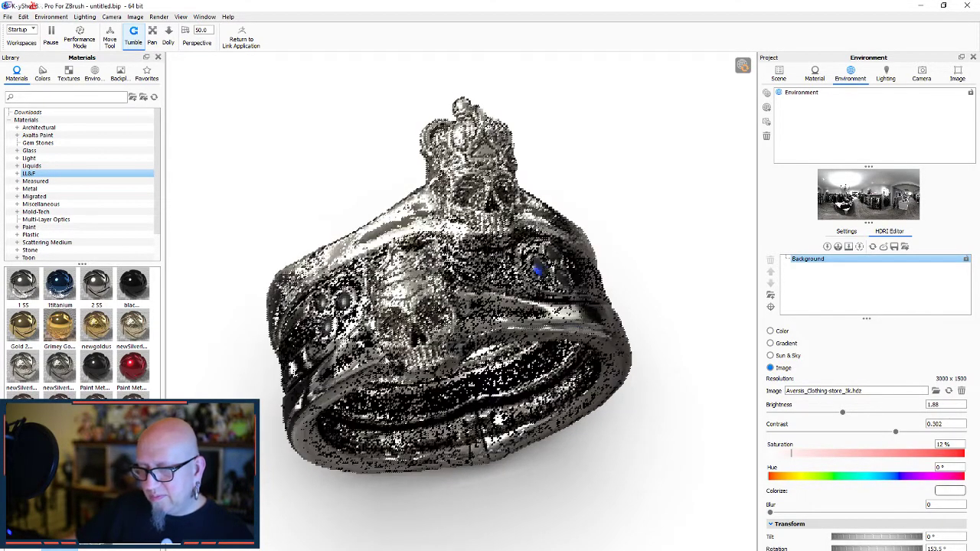
left_click_drag(59, 531, 281, 299)
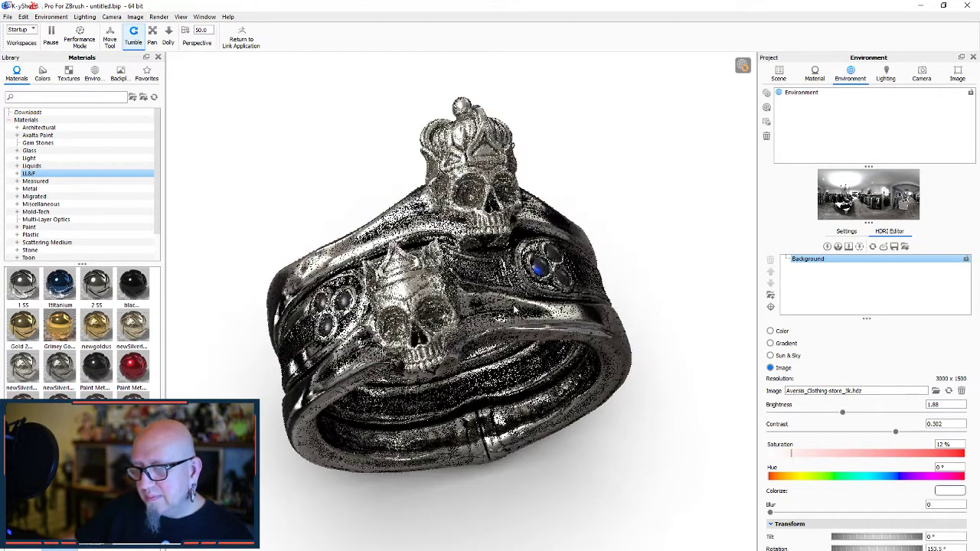
left_click_drag(843, 414, 872, 416)
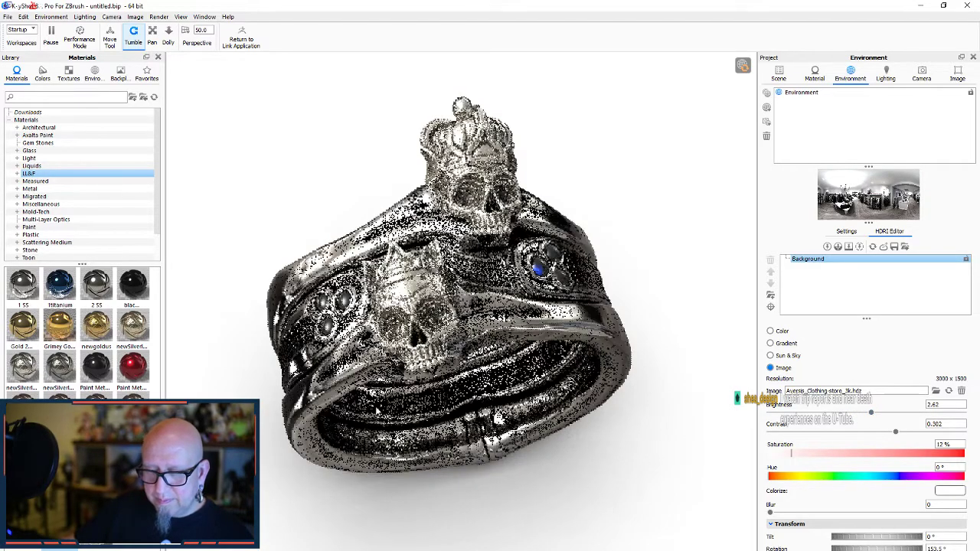
- Apply the titanium silver material to both skulls and their crowns
left_click_drag(60, 531, 531, 227)
left_click_drag(59, 531, 412, 339)
left_click_drag(59, 531, 399, 298)
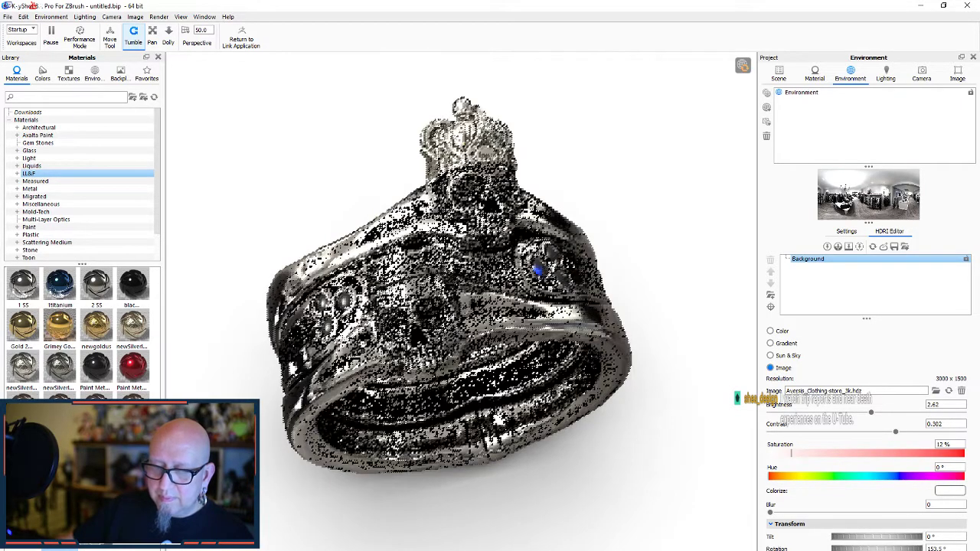
left_click_drag(60, 531, 503, 170)
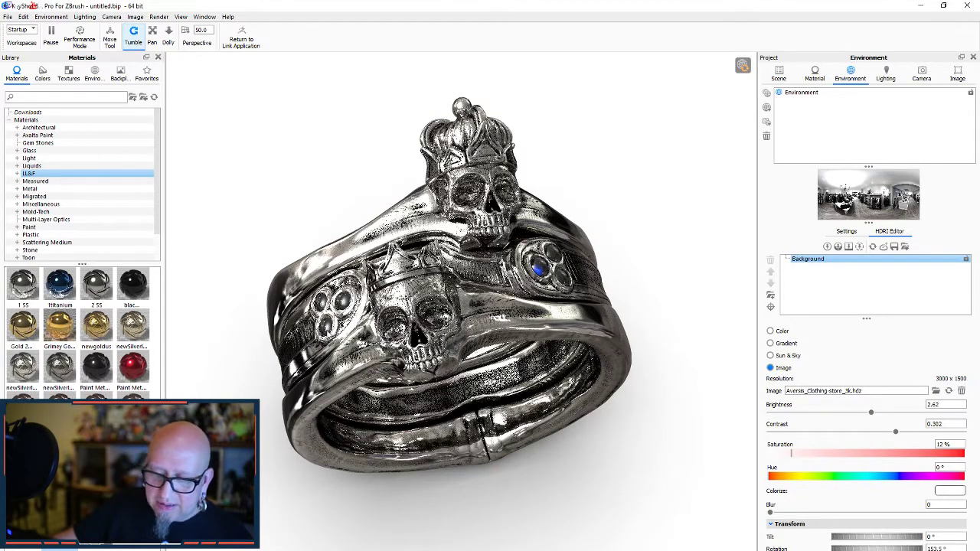
- Make the Gem Stone Sapphire material ignore intersecting geometry
mouse_move(494, 383)
left_mouse_down()
mouse_move(516, 429)
mouse_move(493, 409)
mouse_move(489, 381)
left_mouse_up()
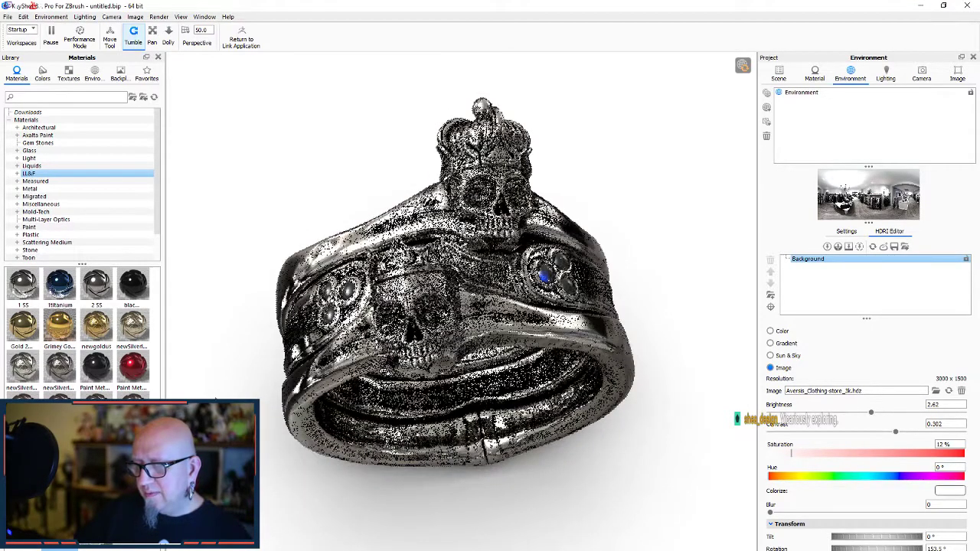
left_click(814, 72)
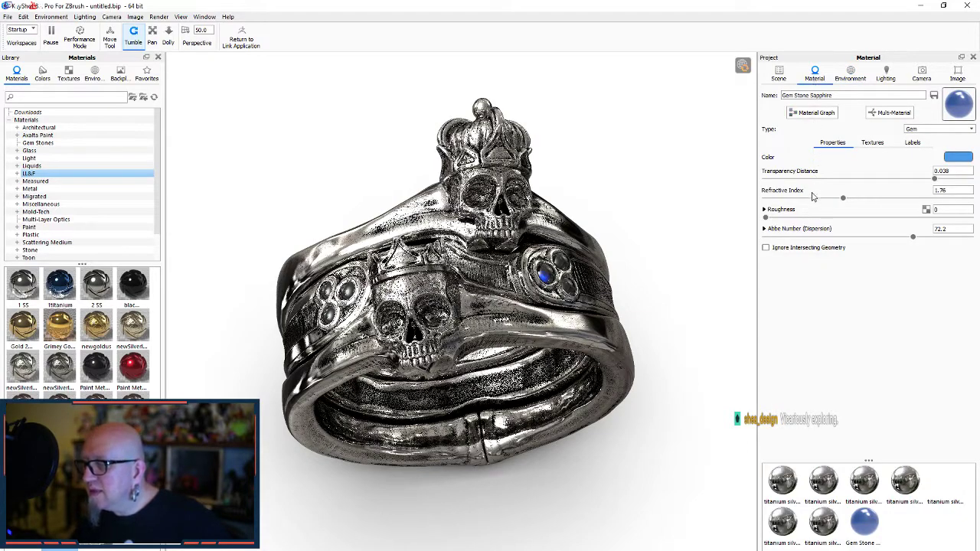
left_click(766, 248)
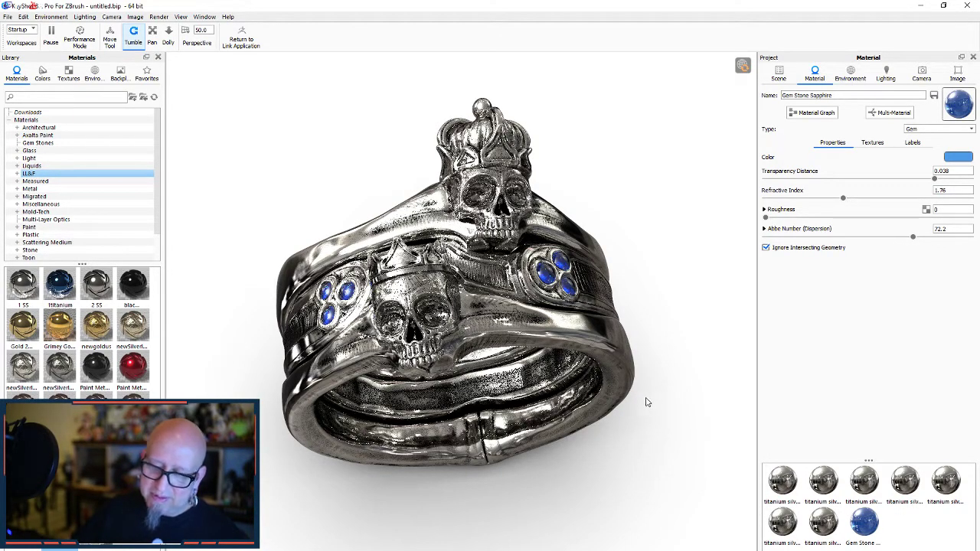
left_click_drag(651, 395, 639, 413)
- Try alternative titanium silver materials from the library and apply the chosen one to the ring bands, skulls and crowns
left_click_drag(23, 530, 452, 339)
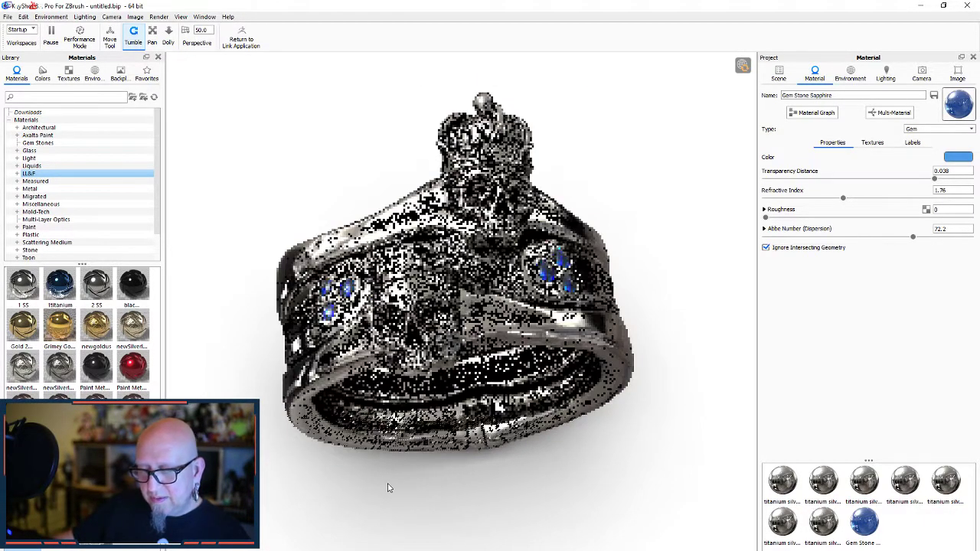
left_click_drag(23, 530, 315, 513)
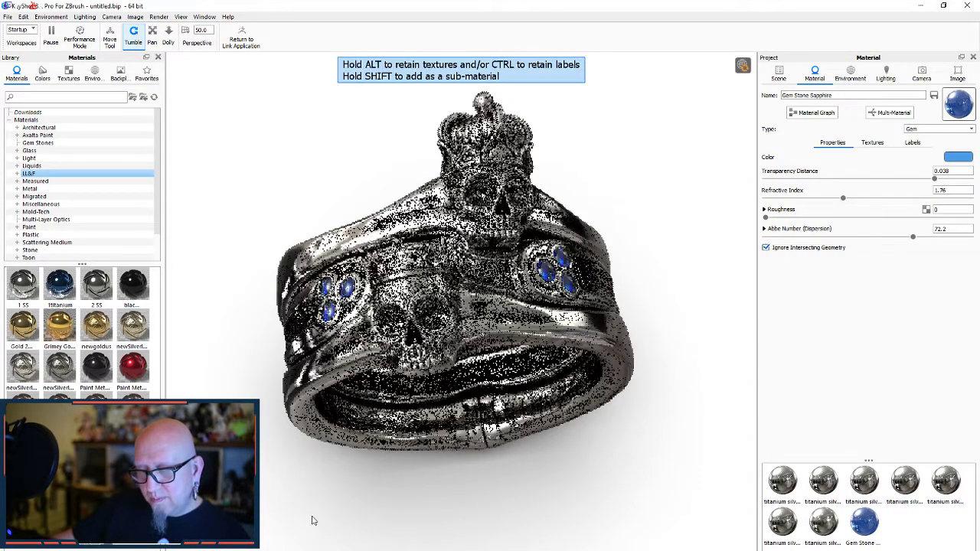
left_click_drag(96, 488, 306, 392)
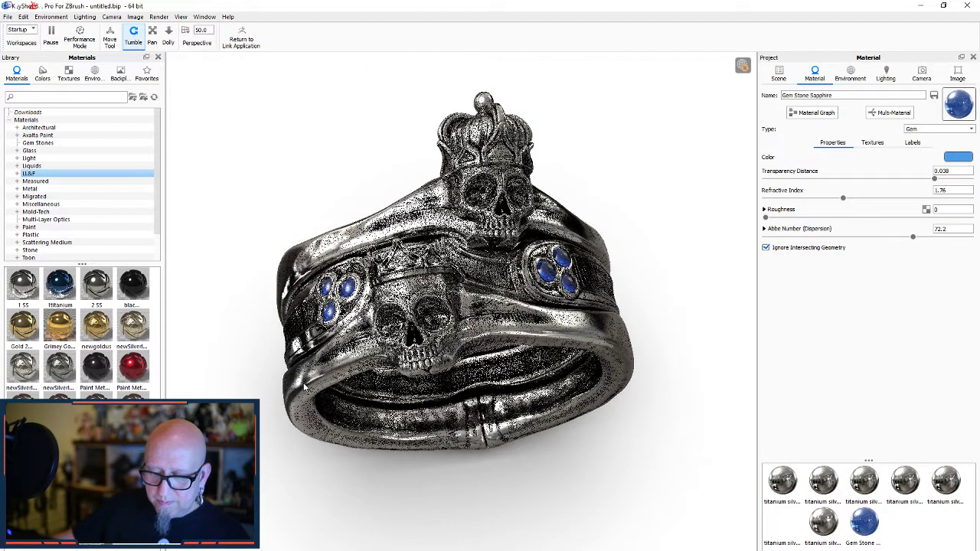
left_click_drag(96, 488, 325, 370)
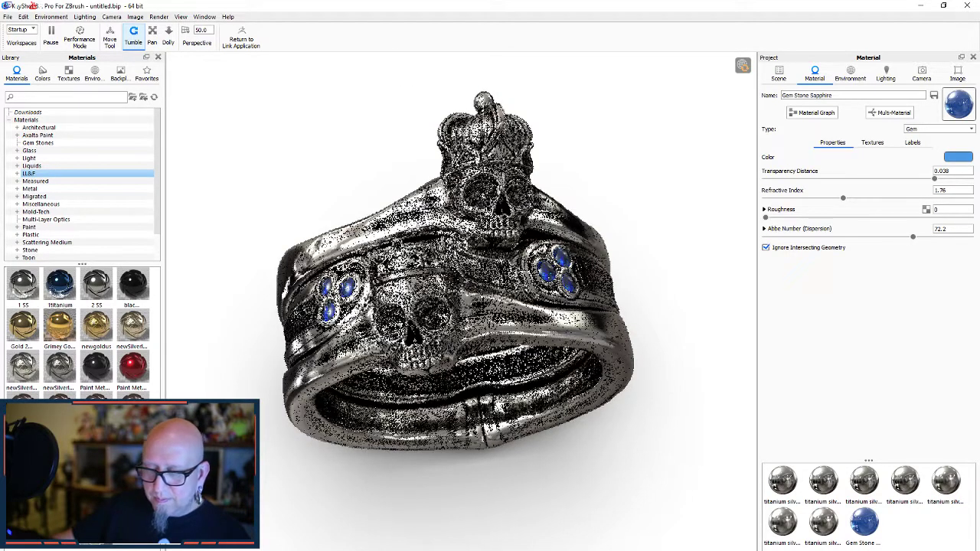
left_click_drag(97, 488, 460, 251)
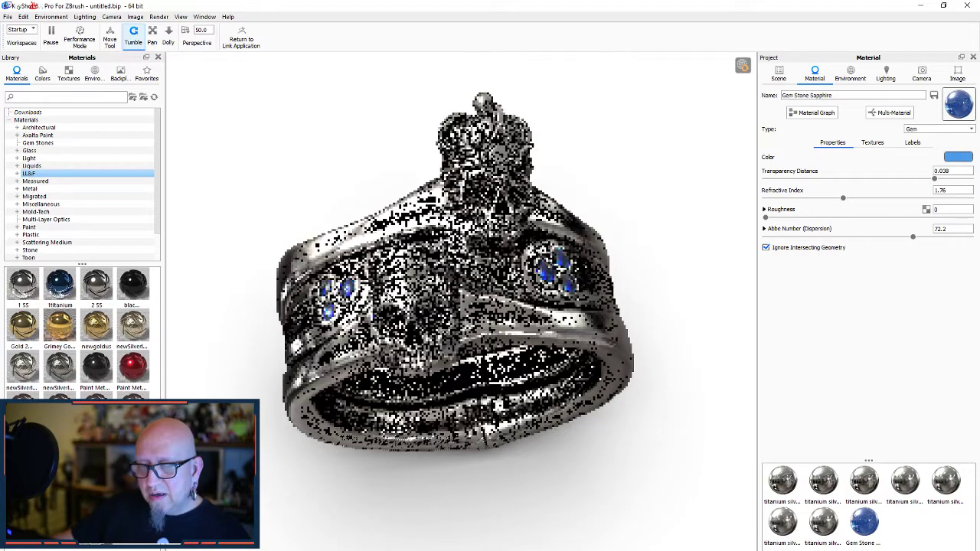
left_click_drag(96, 488, 518, 218)
left_click_drag(96, 489, 509, 144)
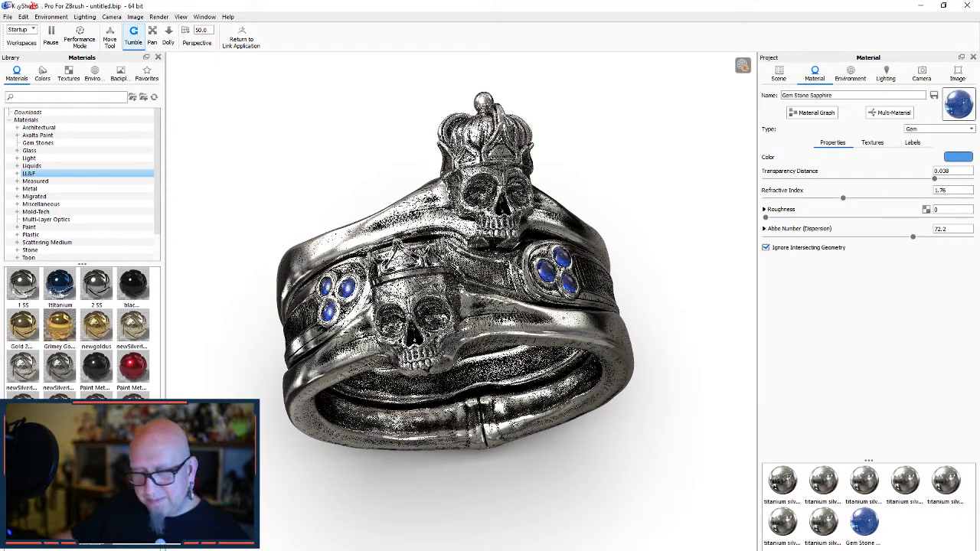
left_click_drag(96, 488, 434, 297)
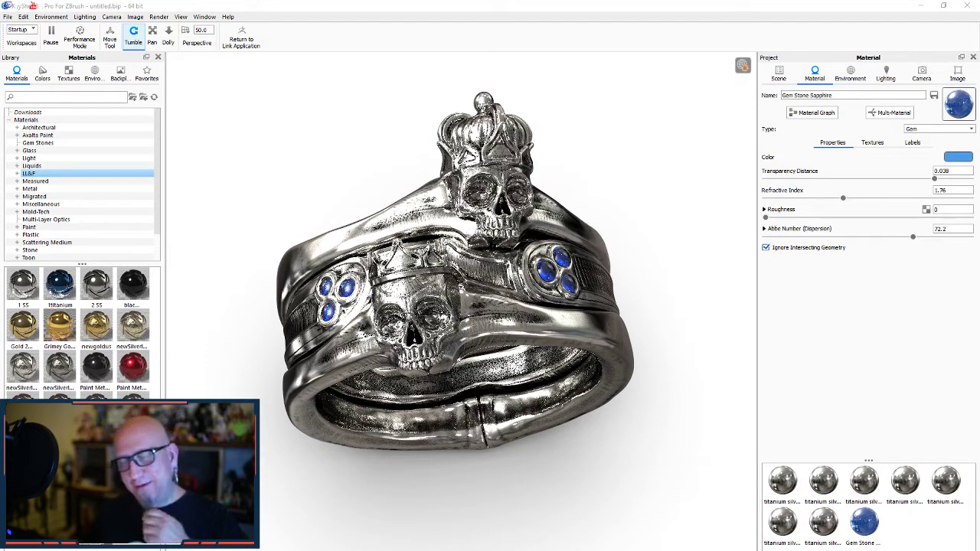
- Show all parts of the ring model
right_click(655, 303)
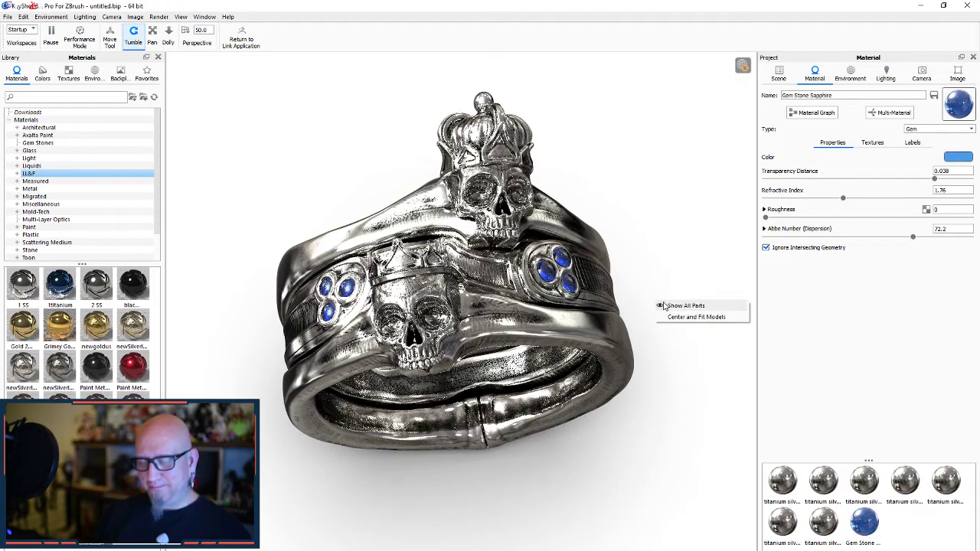
left_click(663, 308)
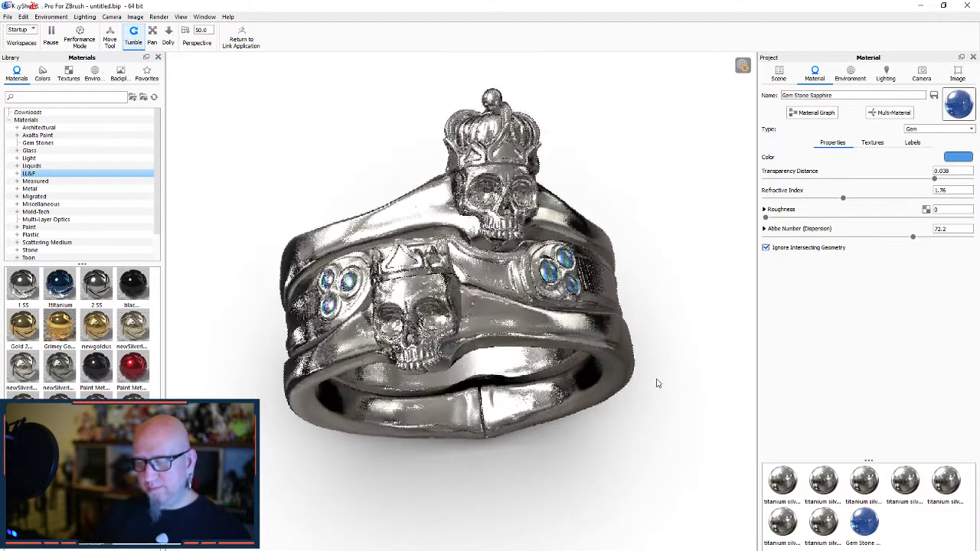
mouse_move(656, 383)
left_mouse_down()
mouse_move(678, 350)
mouse_move(684, 374)
mouse_move(678, 357)
mouse_move(654, 399)
left_mouse_up()
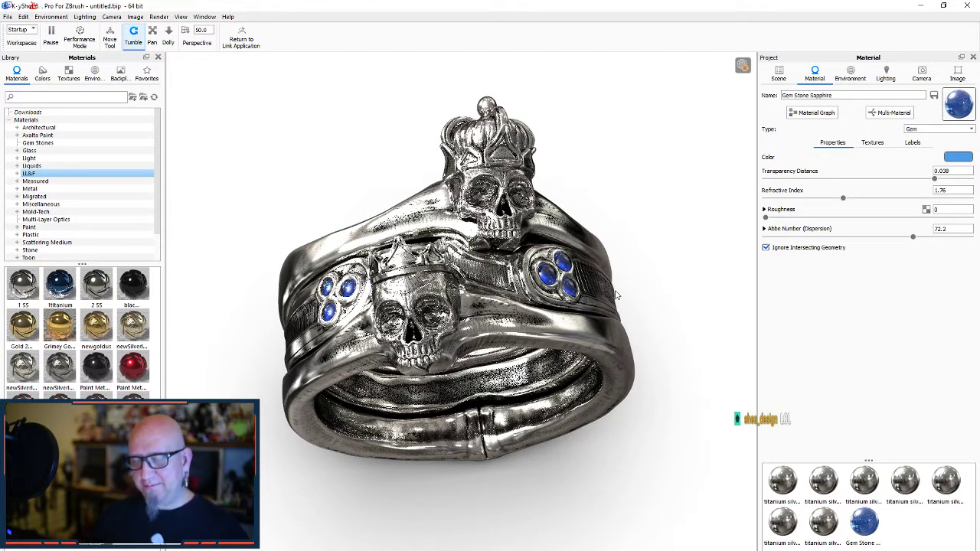
- Set the environment image's contrast to -0.608 and its brightness to 2.855
left_click(858, 73)
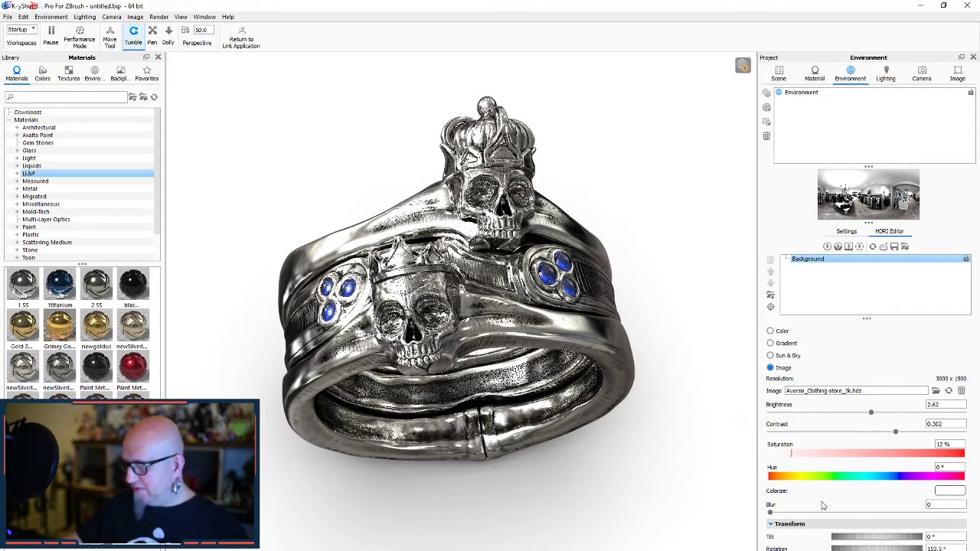
left_click_drag(894, 433, 805, 438)
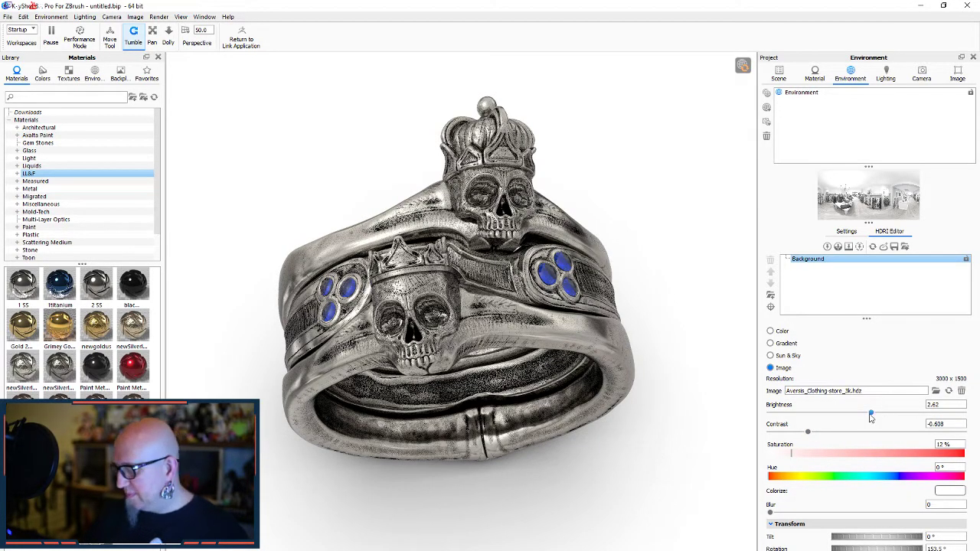
left_click_drag(871, 411, 879, 413)
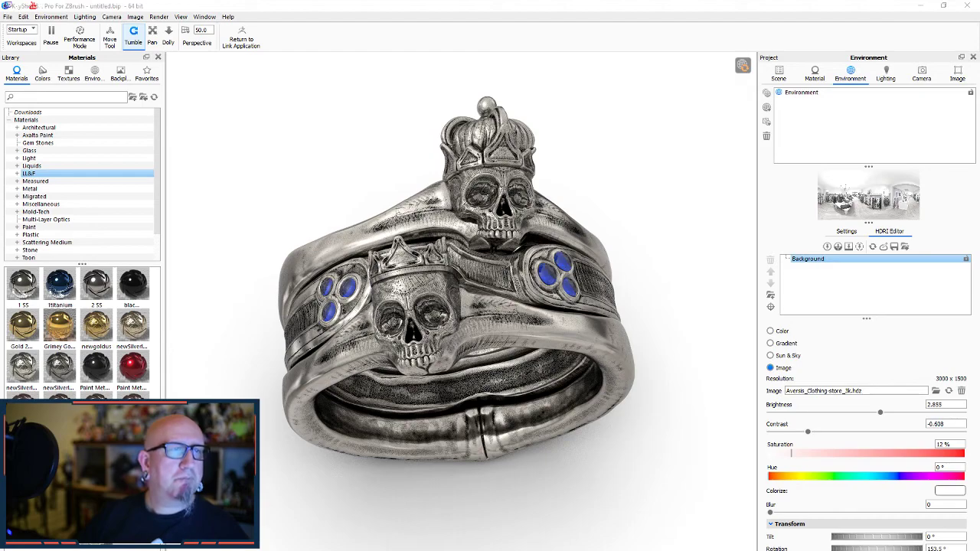
- Render the rings at 2000 x 1784 to tiny skull set.44.tif and bring the whole image into view in the output window
key("shift+p")
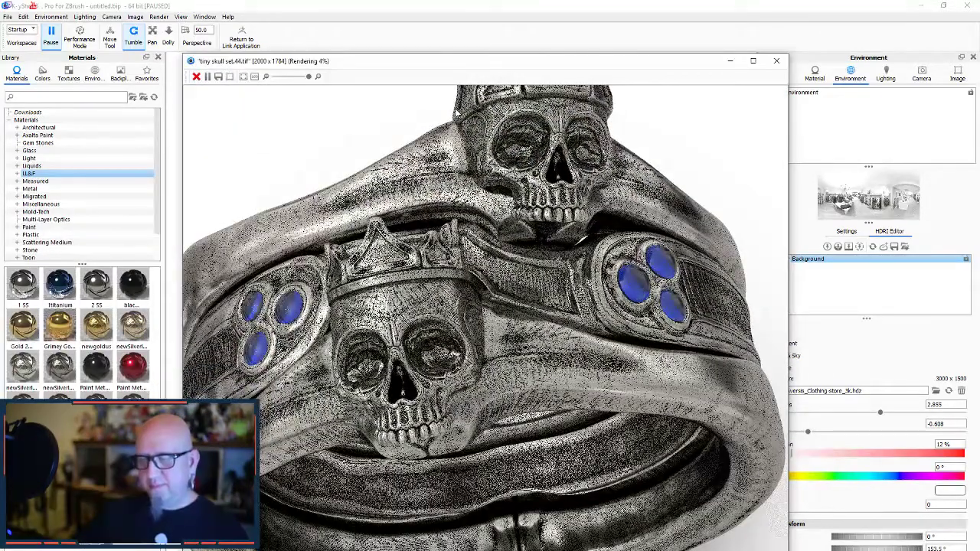
left_click_drag(494, 67, 457, 112)
scroll(375, 239, "down", 2)
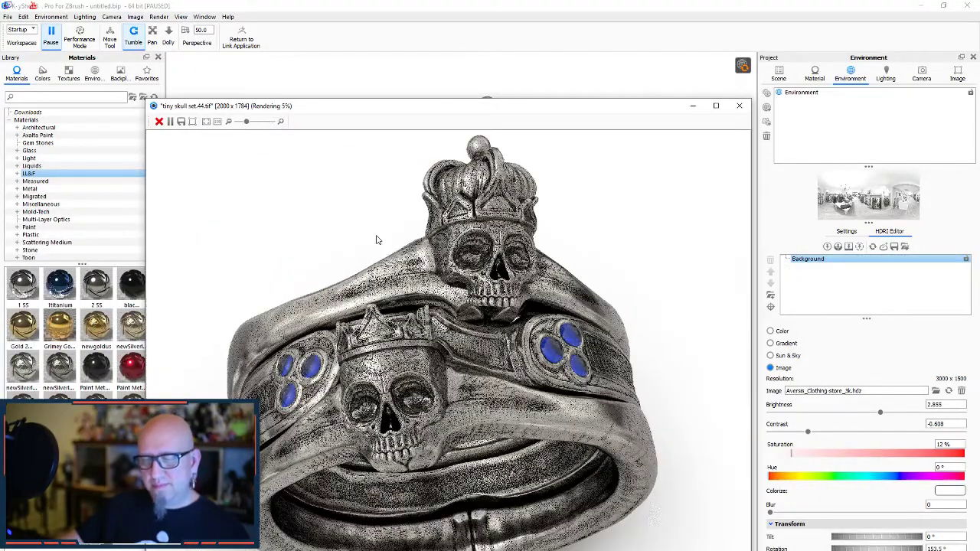
left_click_drag(475, 112, 503, 39)
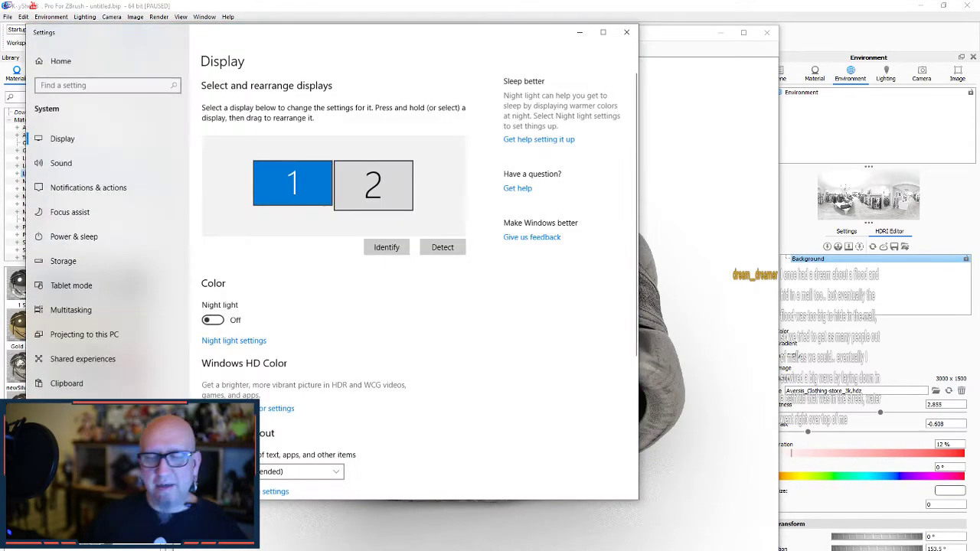
- Turn night light on immediately from the Windows night light settings and clear the Settings window out of the way
left_click(216, 322)
left_click(217, 321)
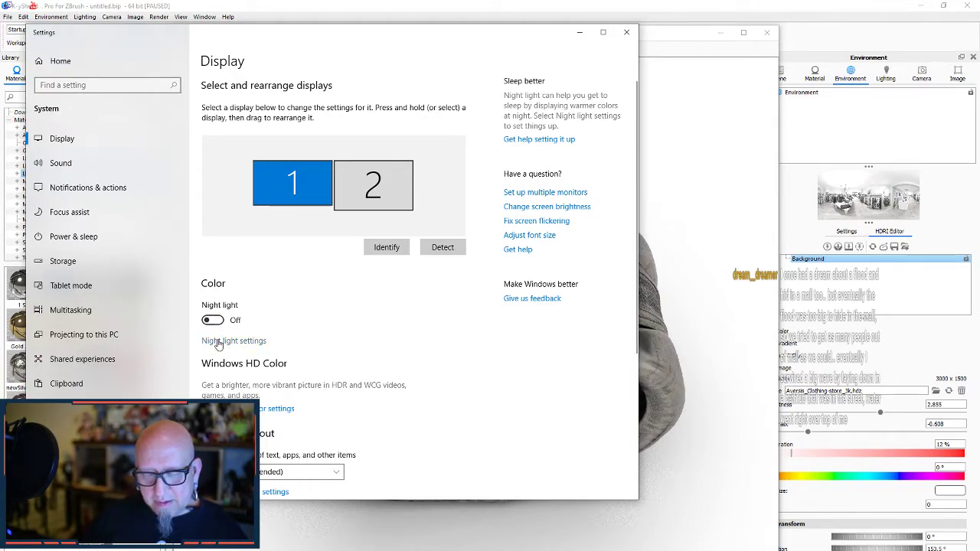
left_click(215, 321)
left_click(226, 342)
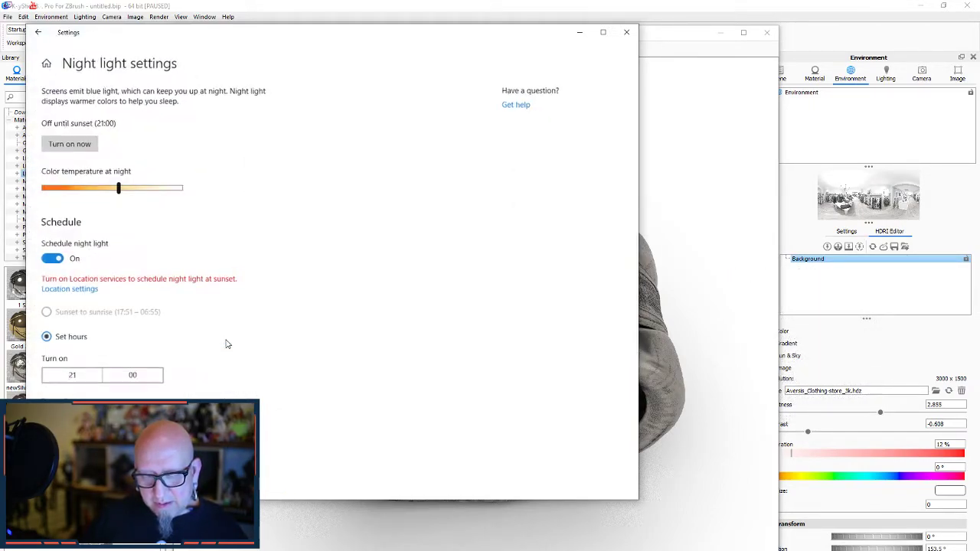
left_click(73, 145)
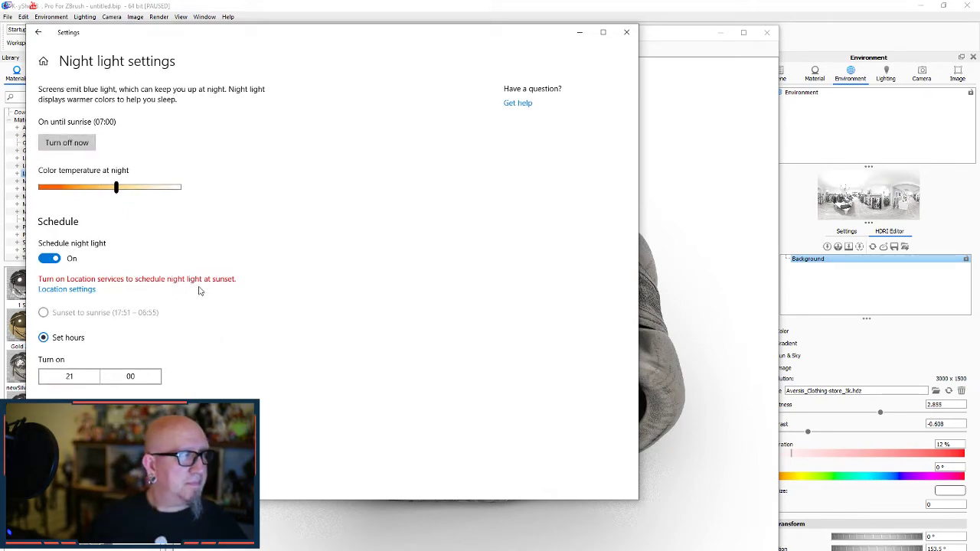
left_click_drag(546, 37, 0, 111)
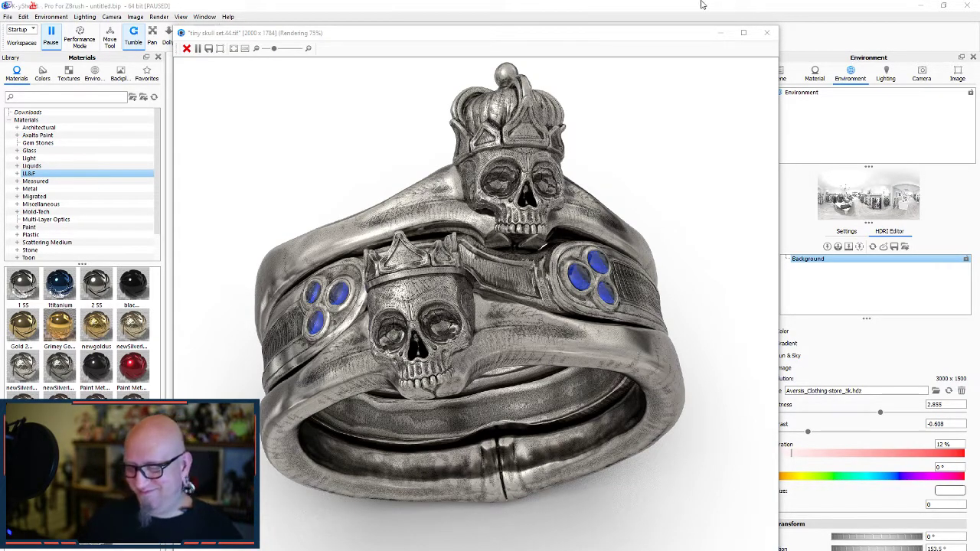
- Close the Wacom Desktop Center and the finished render's output window
left_click_drag(439, 36, 430, 33)
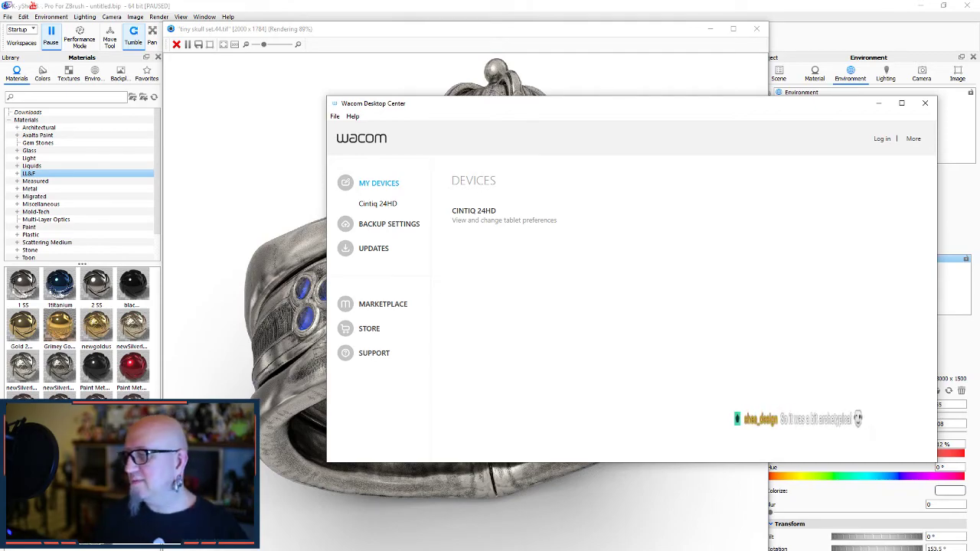
left_click(924, 103)
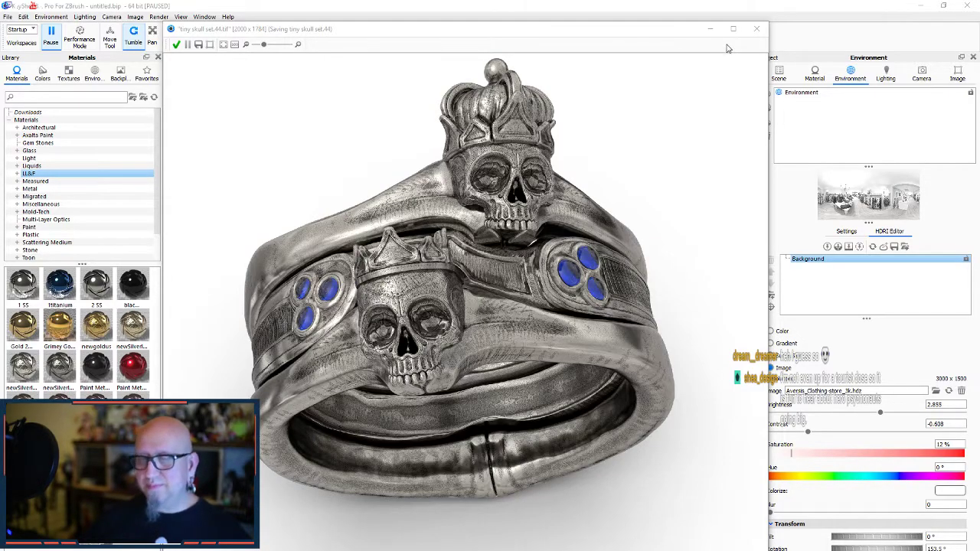
left_click(756, 30)
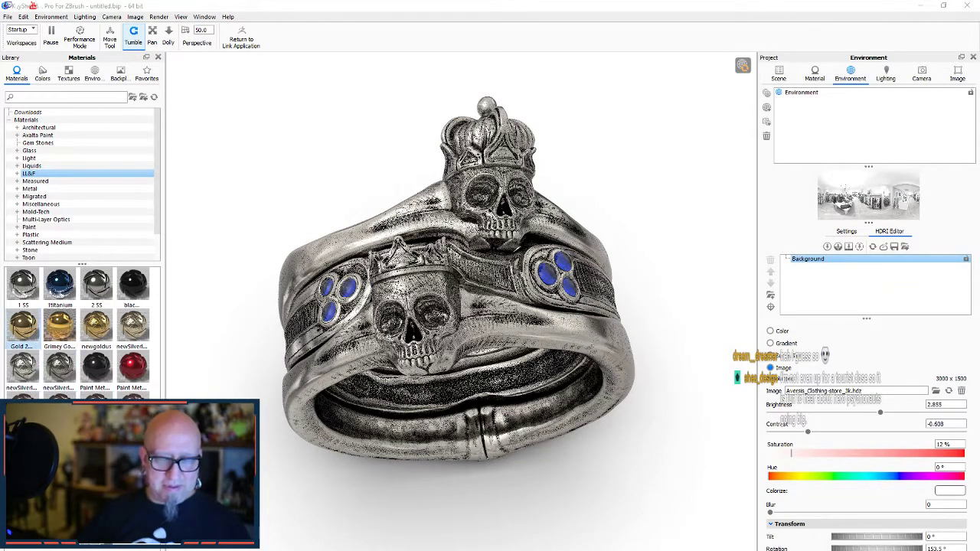
- Apply the newgoldus material to the middle ring band and the upper skull's crown
mouse_move(23, 329)
left_mouse_down()
mouse_move(309, 323)
mouse_move(17, 330)
left_mouse_up()
left_click_drag(99, 327, 300, 337)
left_click_drag(89, 328, 346, 289)
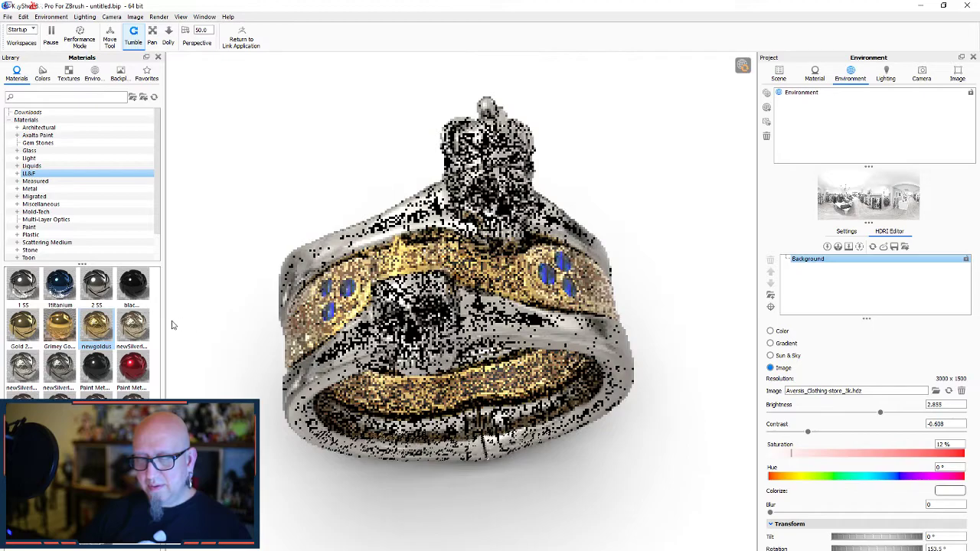
left_click_drag(100, 327, 528, 169)
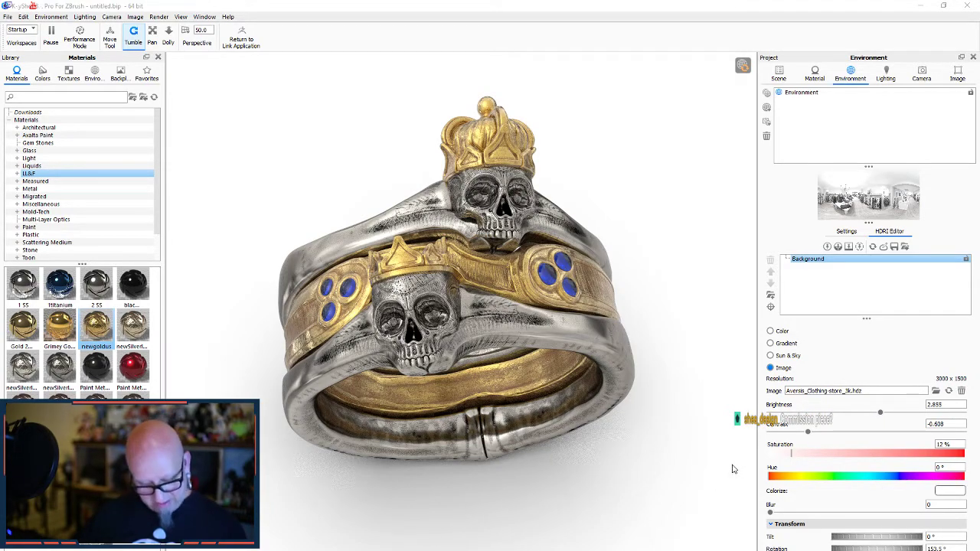
- Capture a 924 x 864 snapshot of the two-tone rings with Snagit and save it as a JPG in the Snagit folder
key("super")
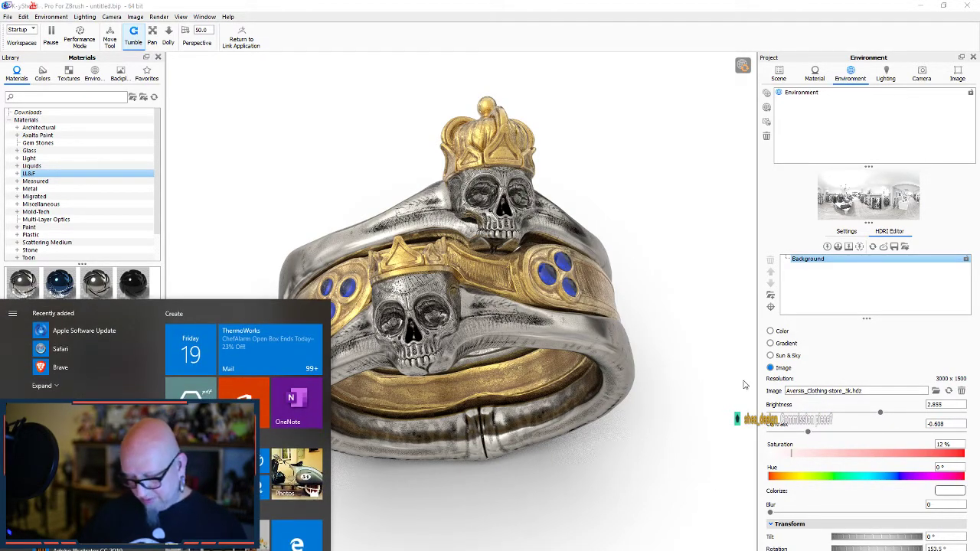
key("Escape")
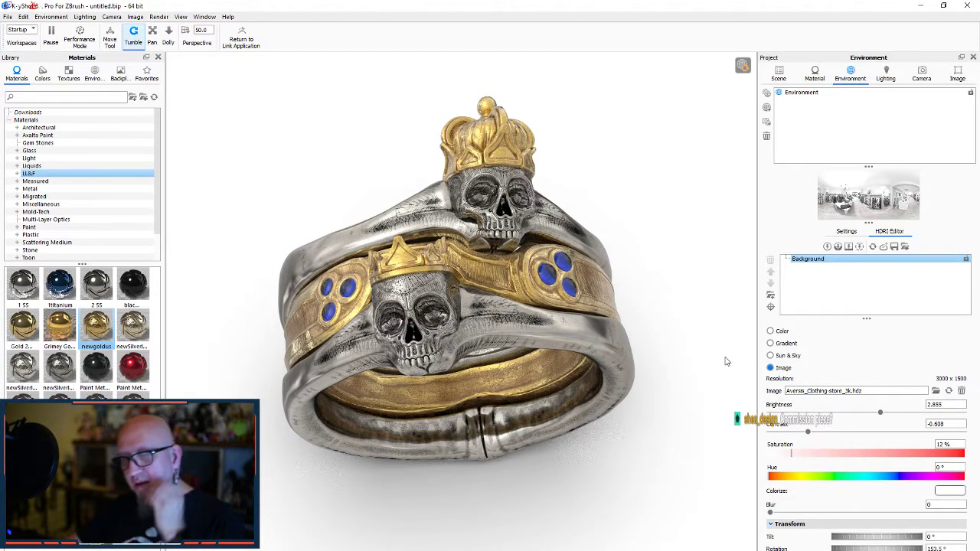
key("Print")
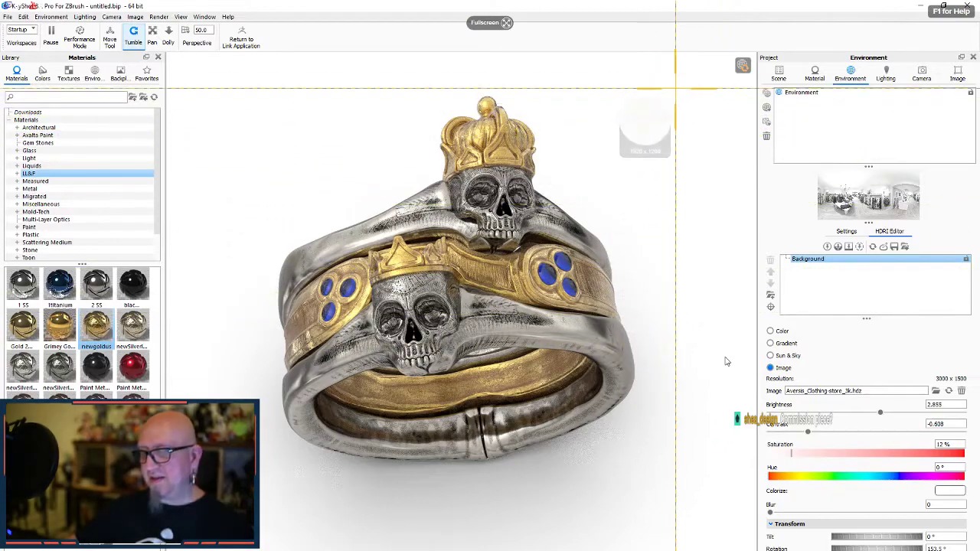
left_click_drag(686, 71, 214, 515)
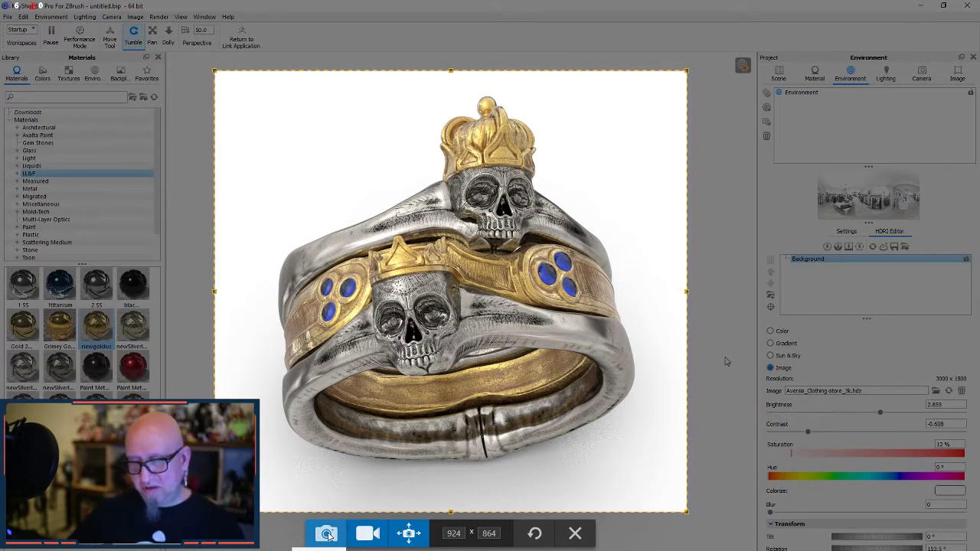
left_click(327, 535)
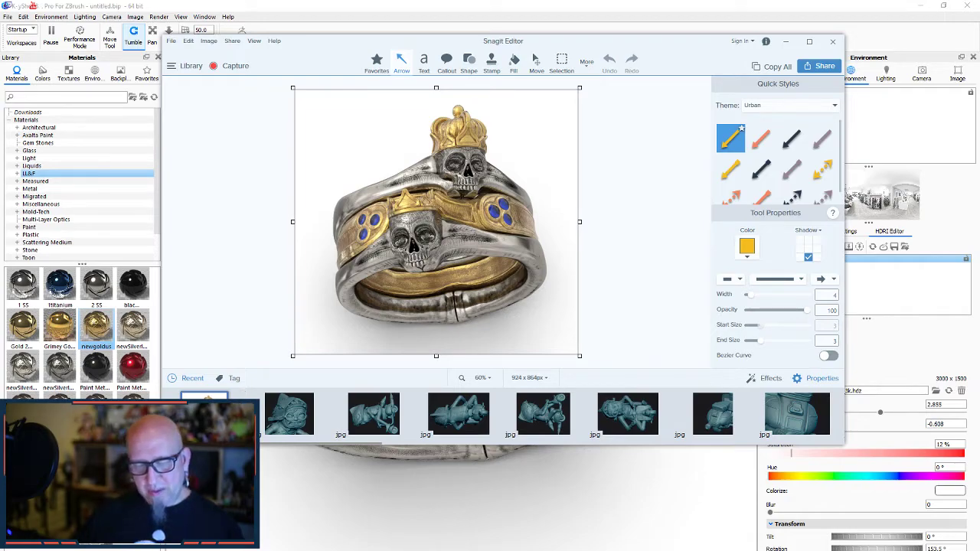
key("ctrl+s")
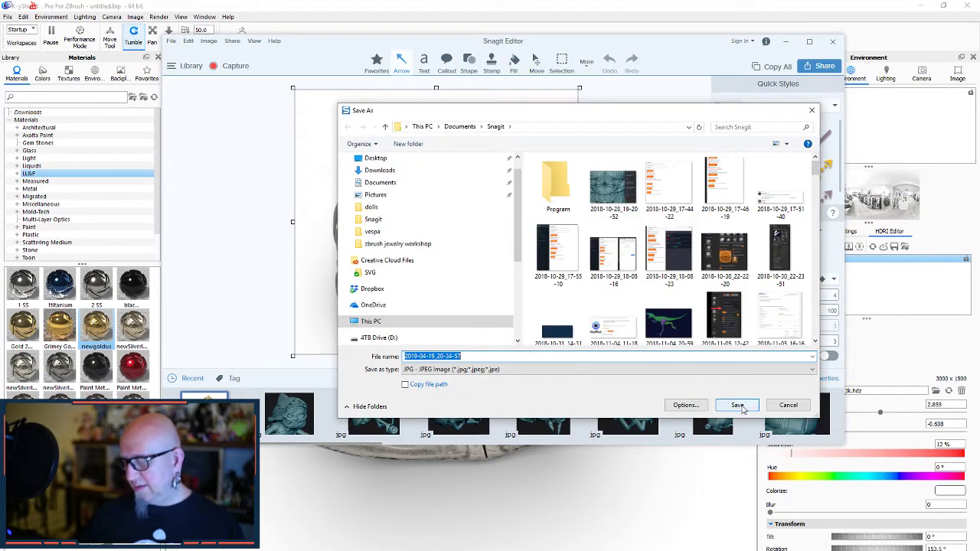
left_click(733, 406)
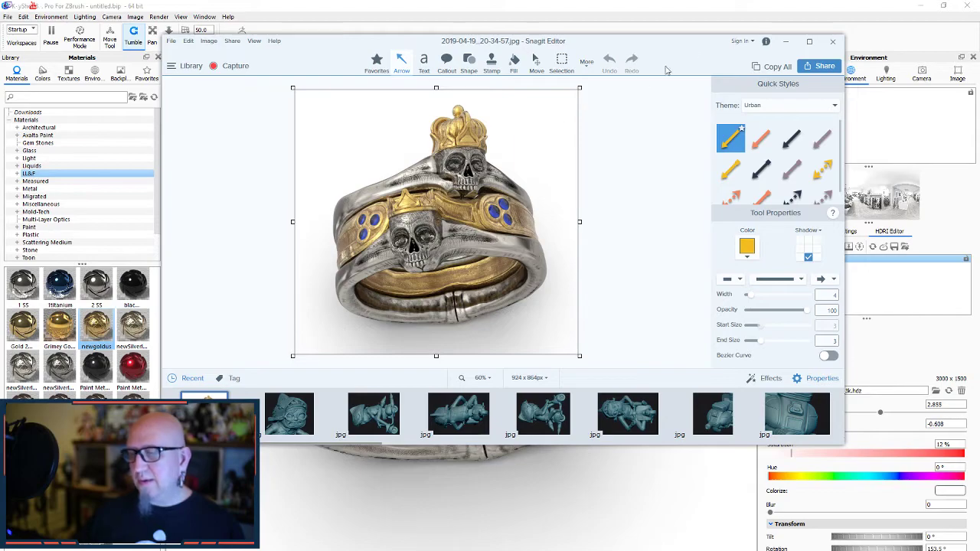
- Close the Snagit editor and change the middle ring band from gold back to a silver metal
left_click(833, 41)
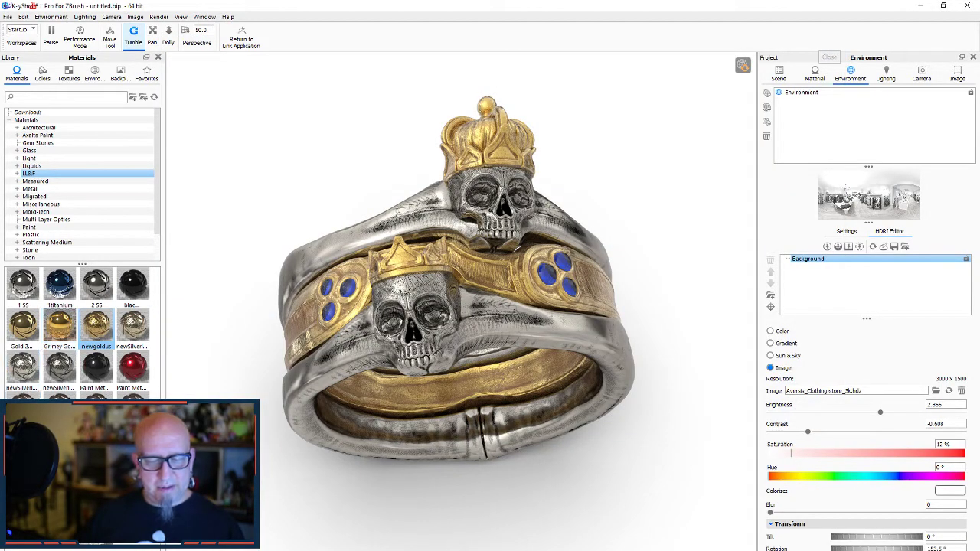
left_click_drag(96, 325, 349, 352)
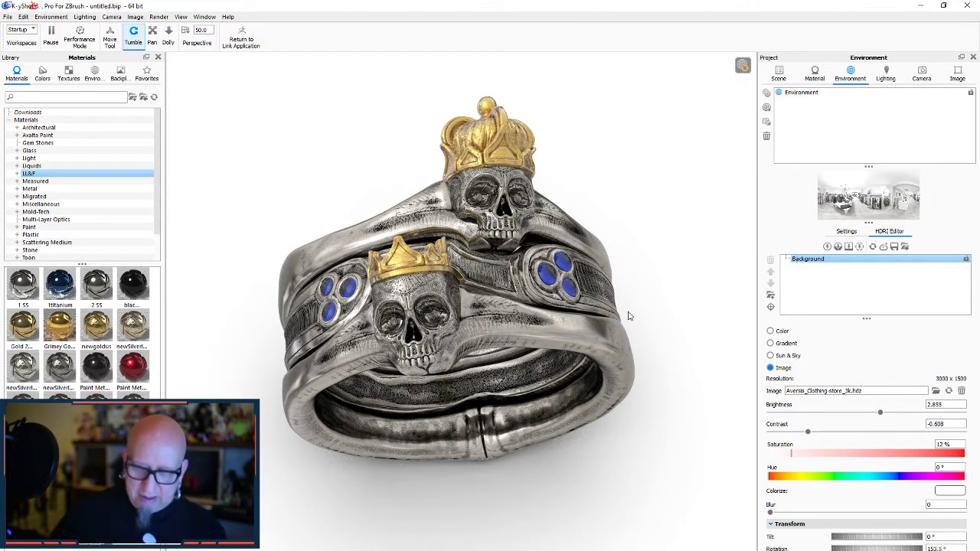
key("Print")
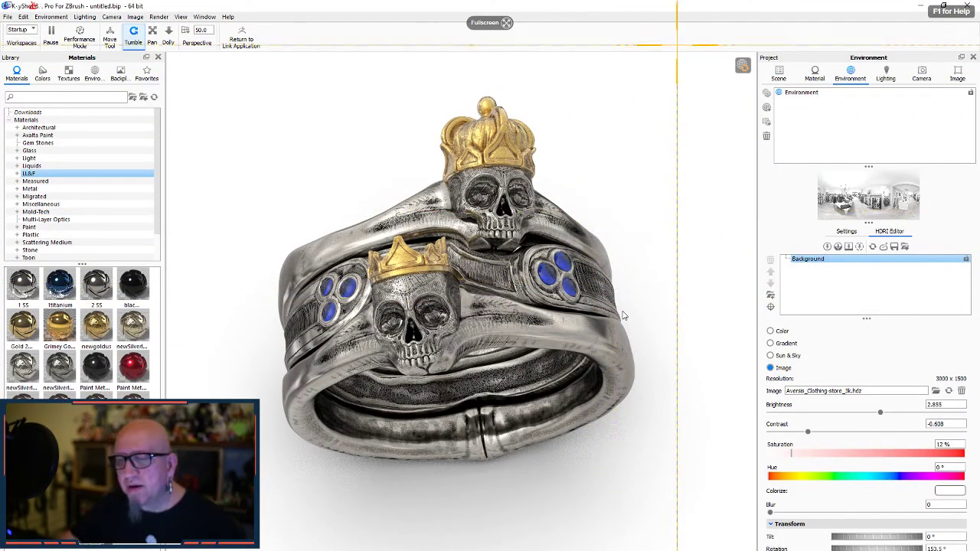
left_click_drag(708, 65, 209, 545)
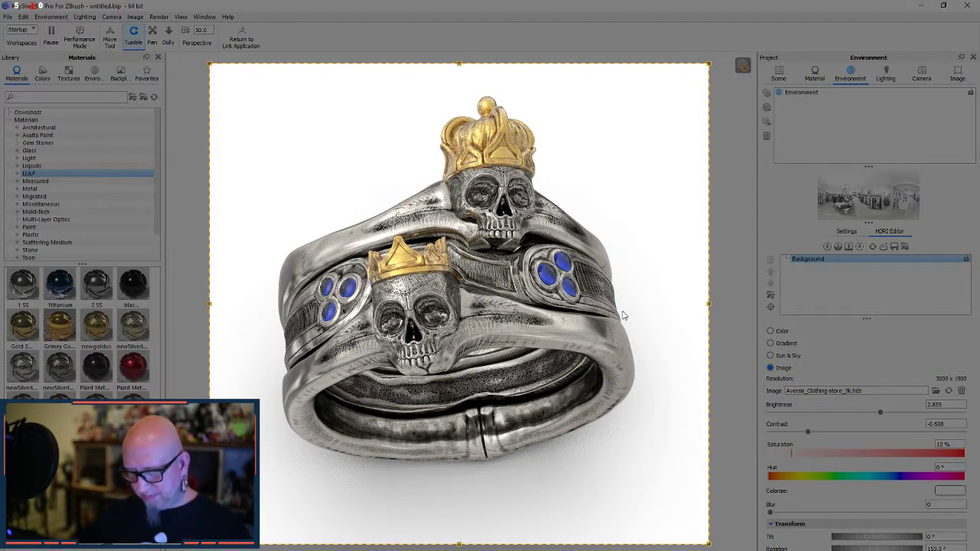
key("Return")
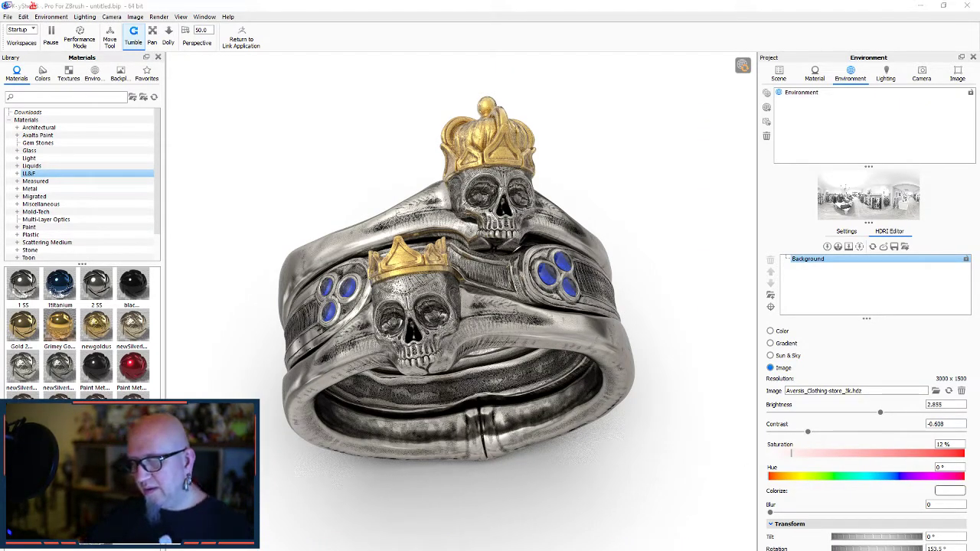
- Capture a 955 x 908 snapshot of the silver rings with gold crowns with Snagit and save it as a JPG in the Snagit folder
key("Print")
left_click_drag(698, 70, 208, 532)
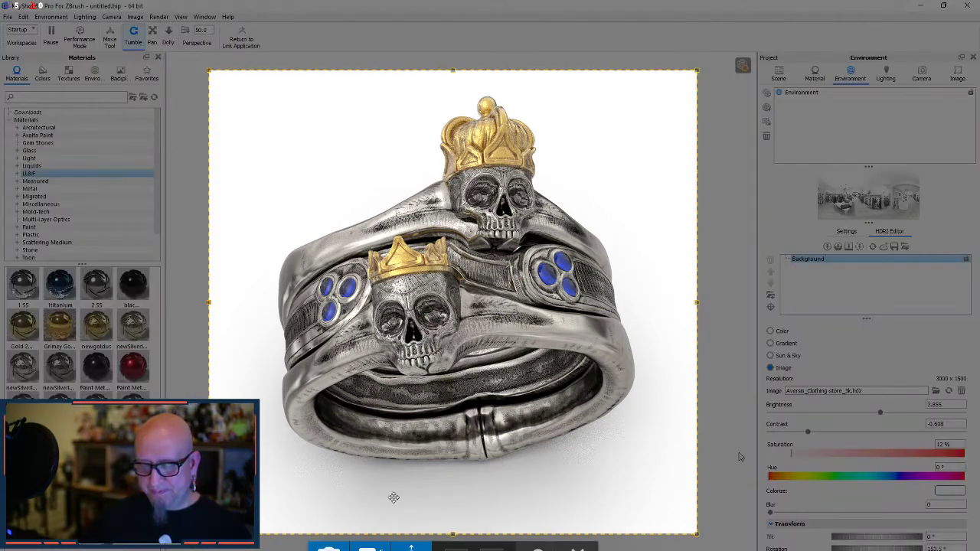
left_click(328, 546)
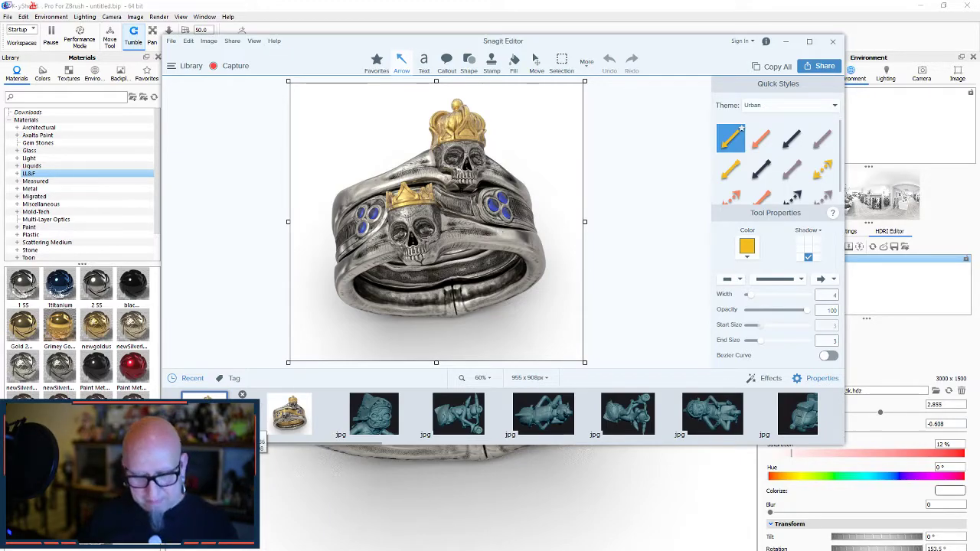
key("ctrl+s")
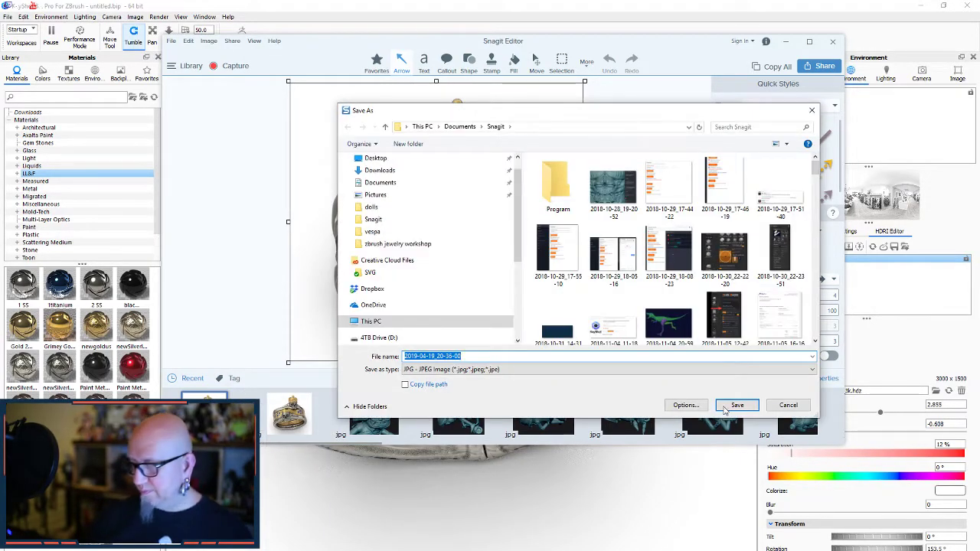
left_click(736, 405)
left_click(567, 517)
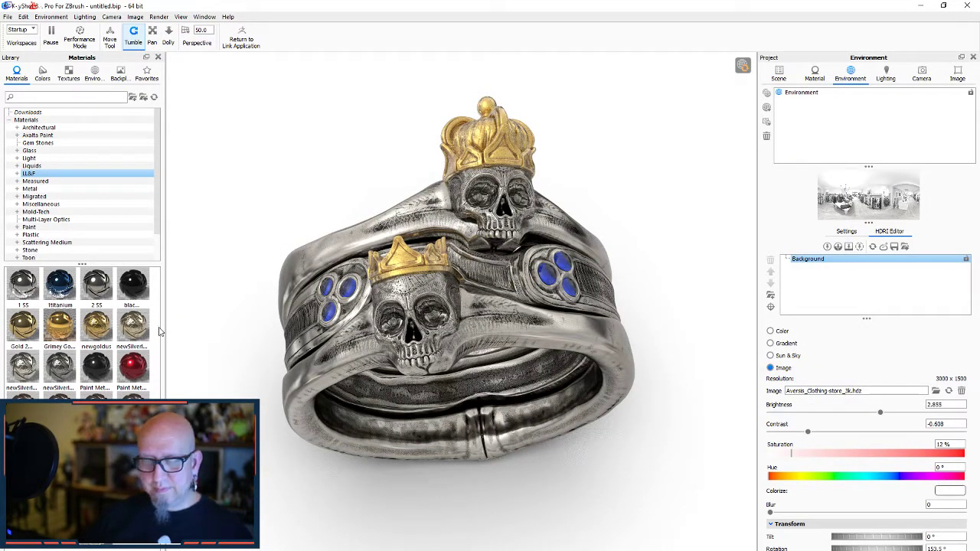
- Swap the metals by applying newgoldus to both skulls and the upper and lower ring bands, and a silver material to both crowns
left_click_drag(105, 334, 399, 307)
left_click_drag(96, 329, 505, 198)
left_click_drag(97, 447, 505, 173)
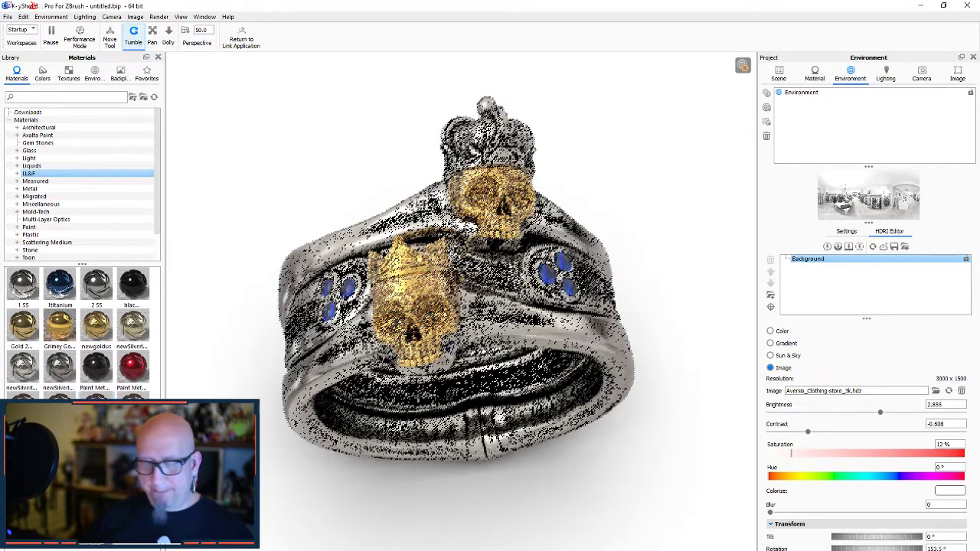
left_click_drag(96, 448, 429, 283)
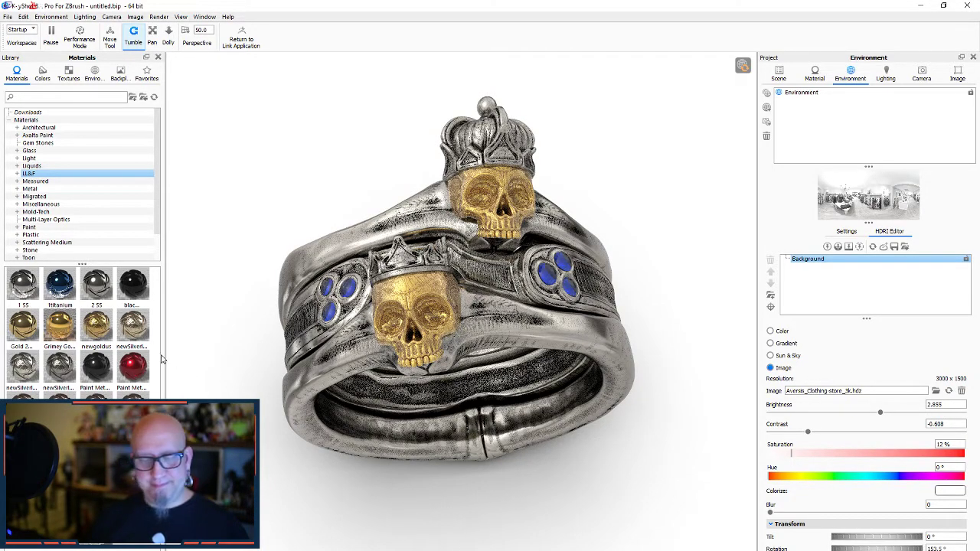
left_click_drag(96, 325, 392, 381)
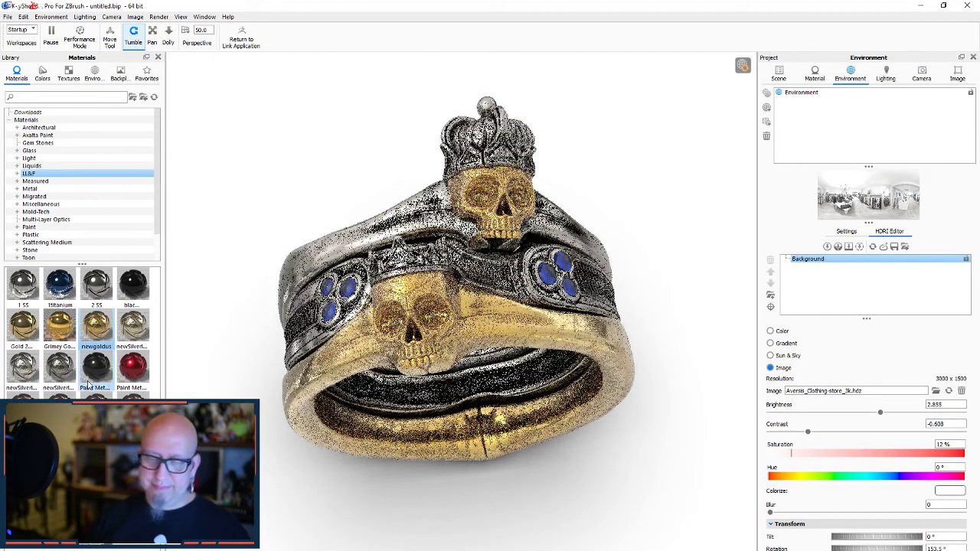
left_click_drag(96, 326, 415, 221)
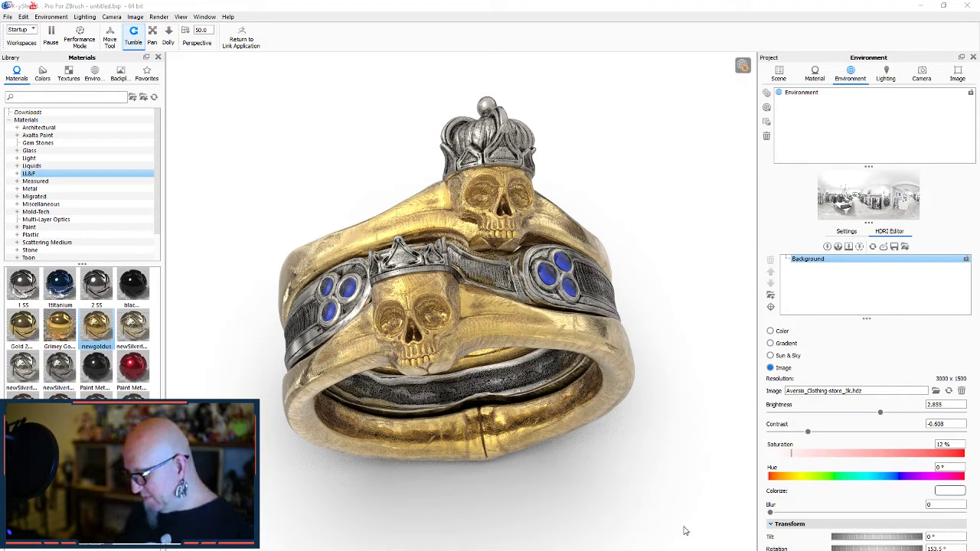
- Capture a 955 x 871 snapshot of the gold rings with silver crowns, save it as a JPG in the Snagit folder and close the editor
key("Print")
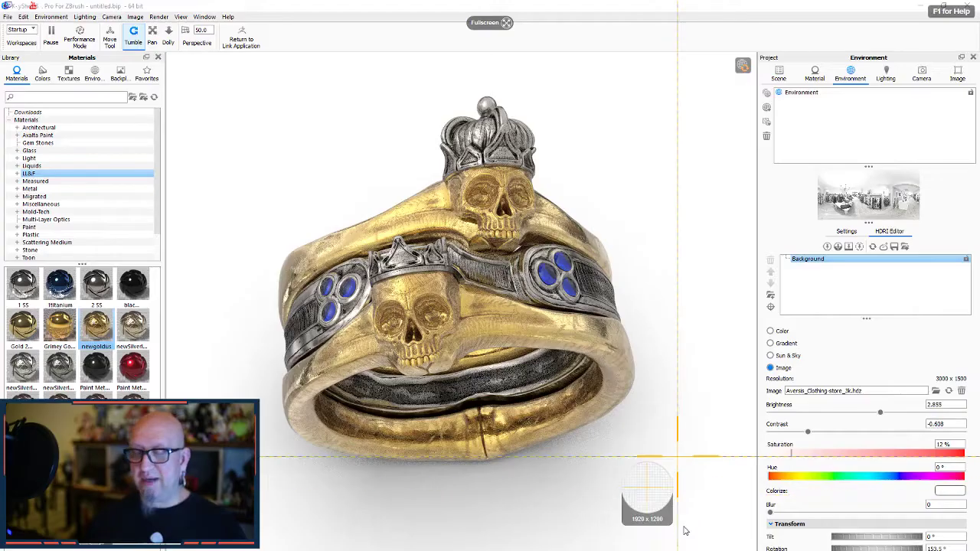
left_click_drag(685, 66, 197, 512)
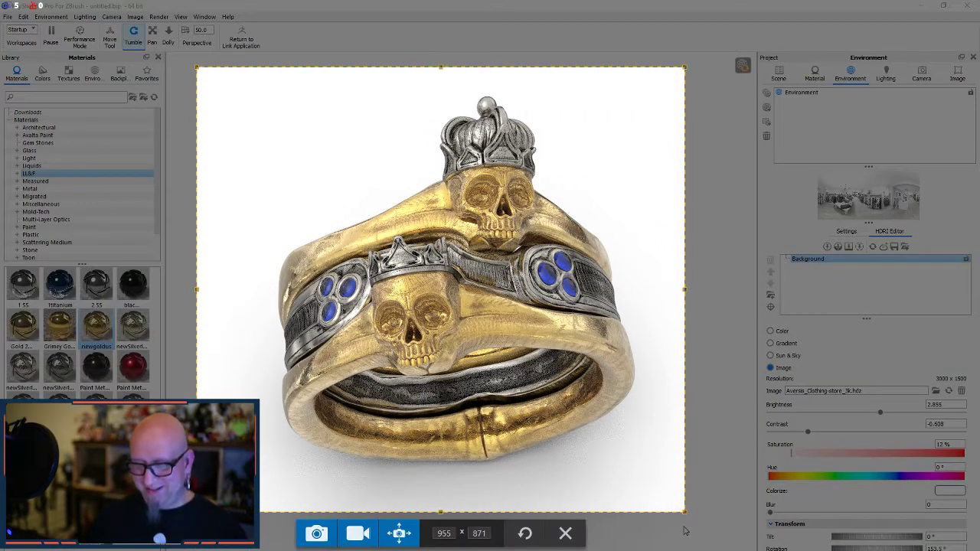
left_click(315, 531)
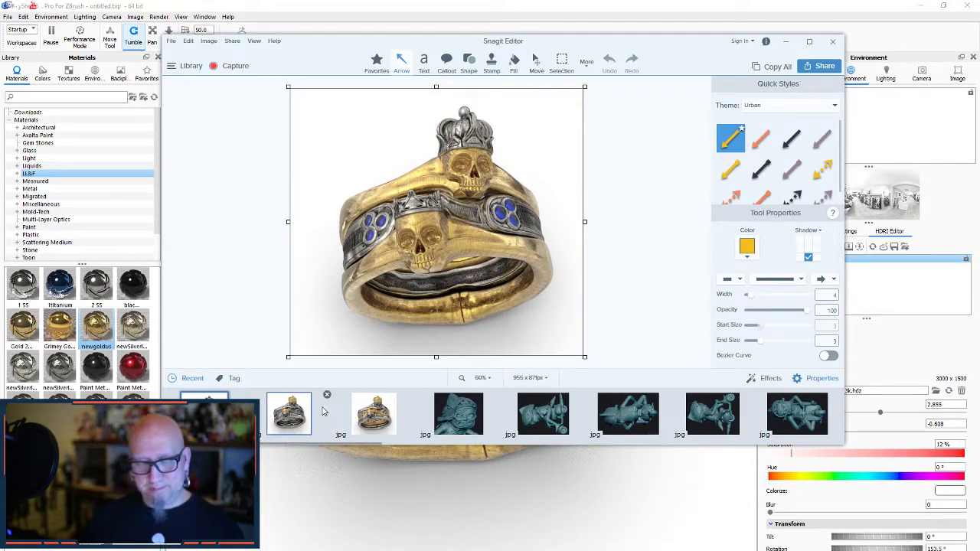
mouse_move(207, 397)
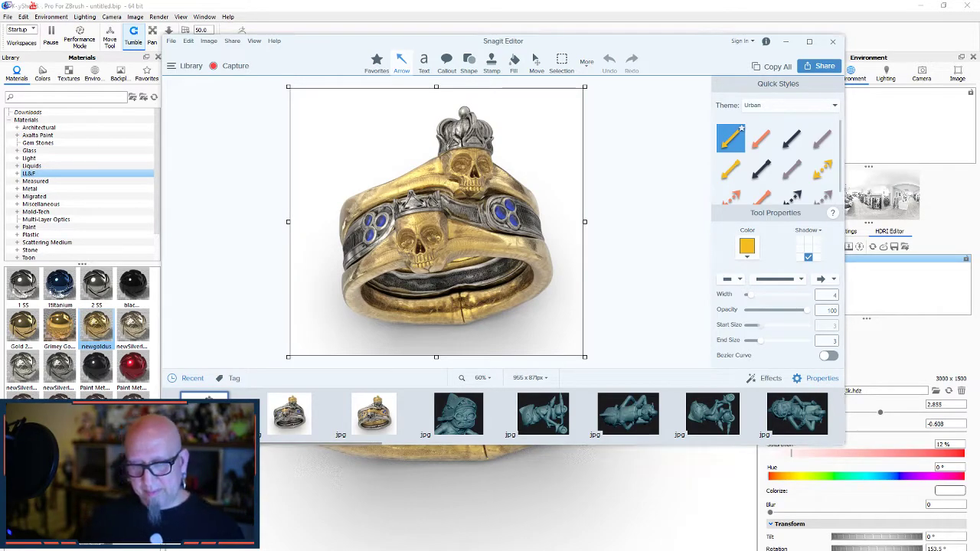
key("ctrl+s")
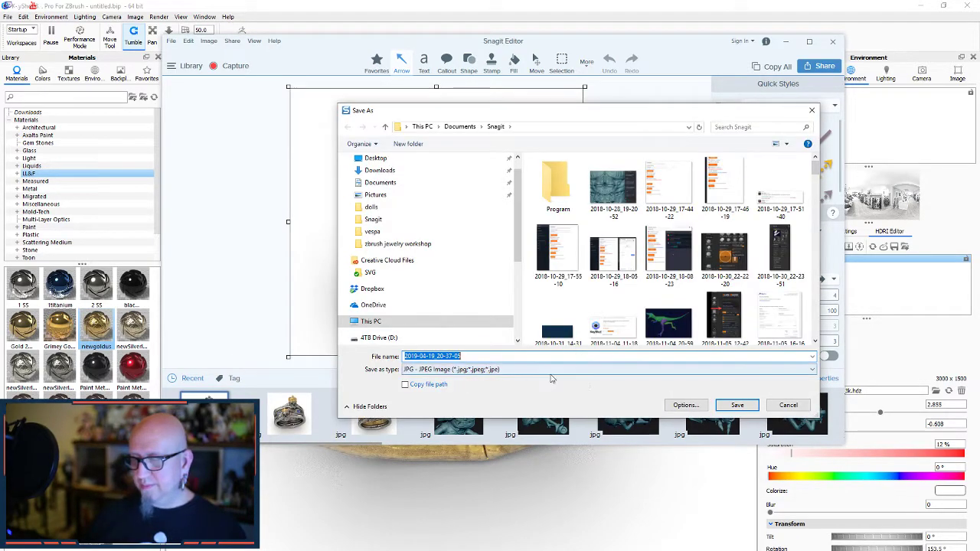
left_click(736, 405)
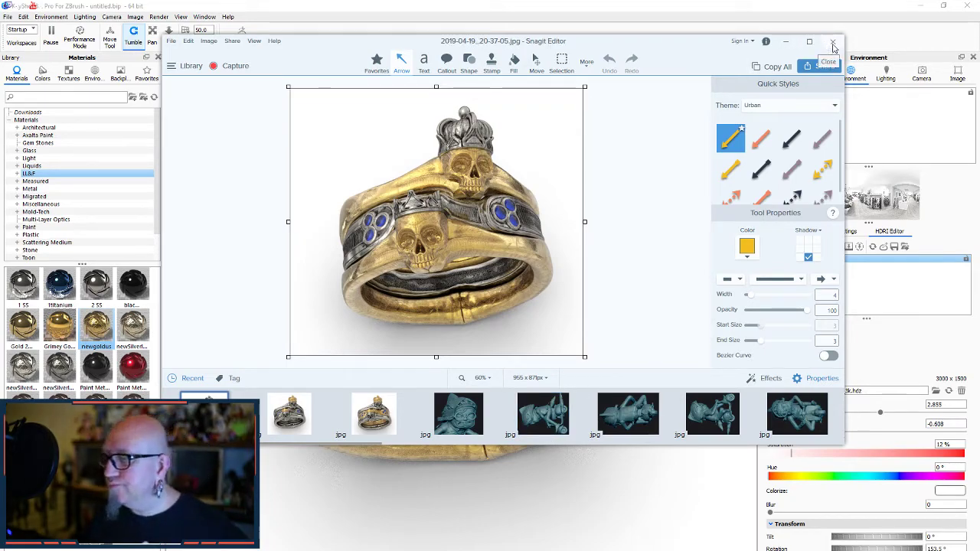
left_click(832, 42)
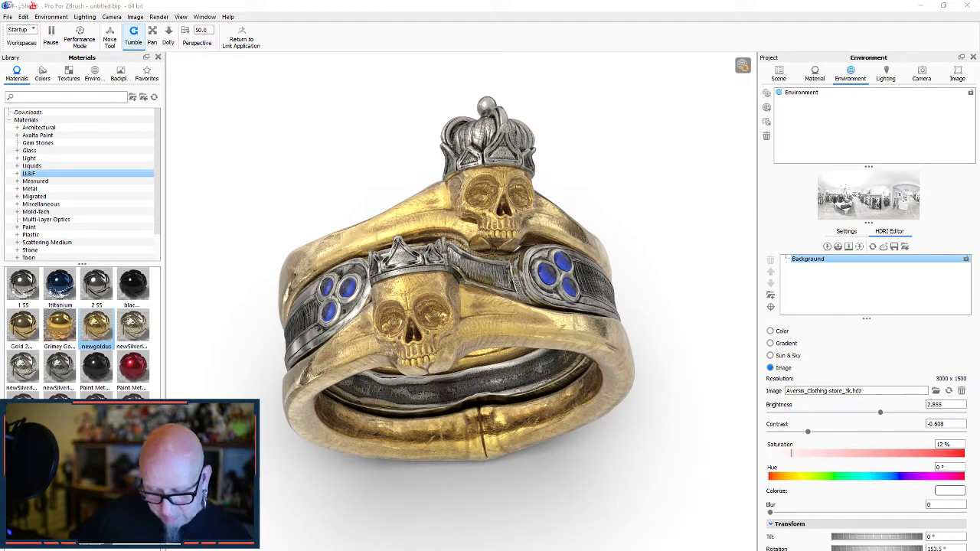
- Bring the Photos window with 2019-04-19_20-36-00.jpg into view and show the picture full screen
key("super")
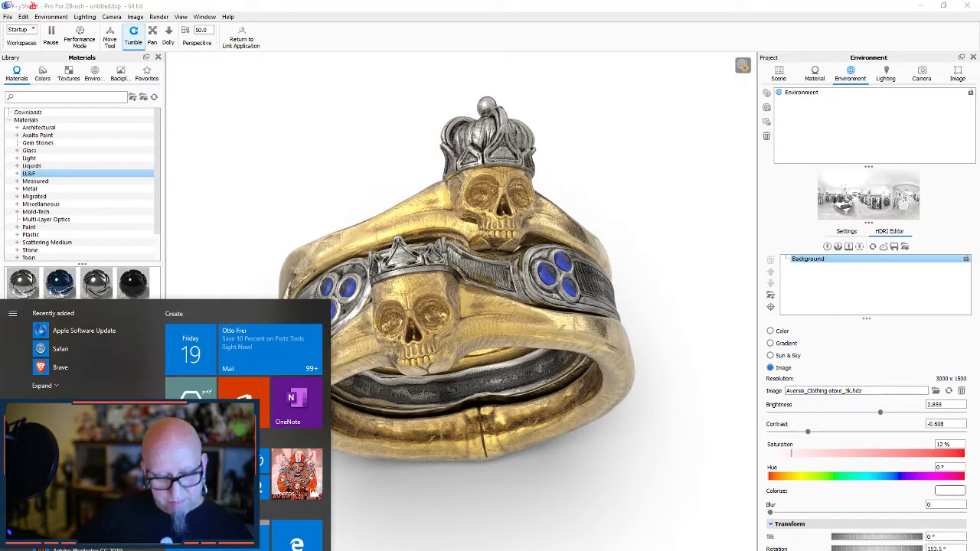
key("super")
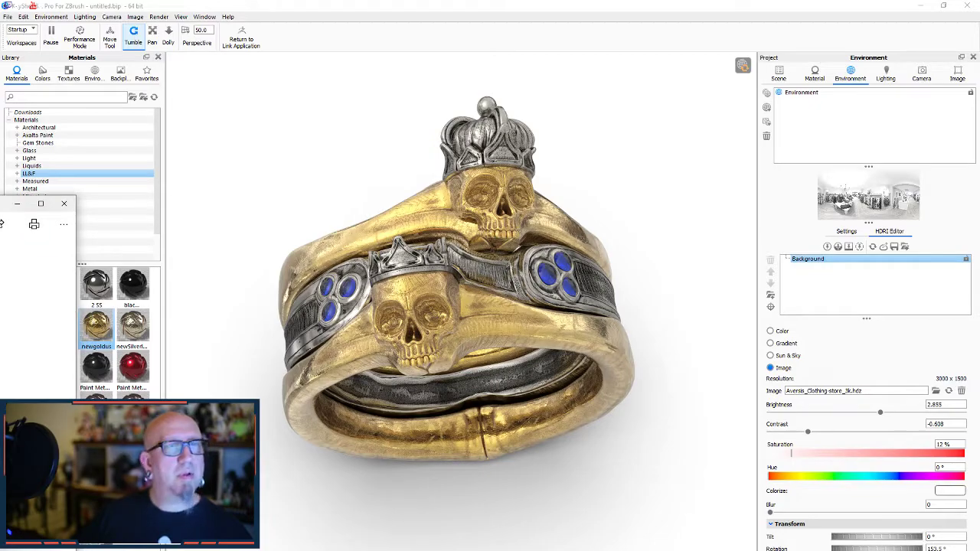
left_click_drag(0, 205, 385, 66)
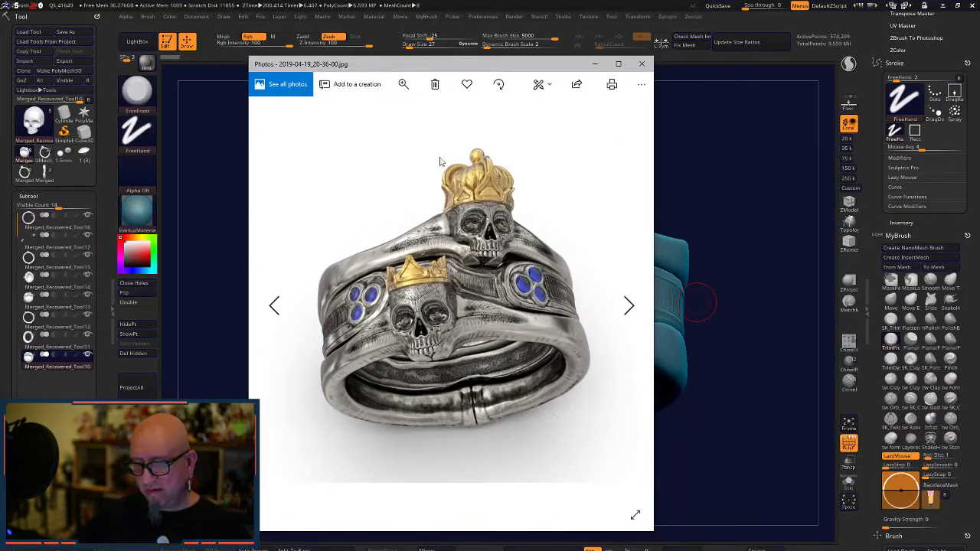
left_click(632, 515)
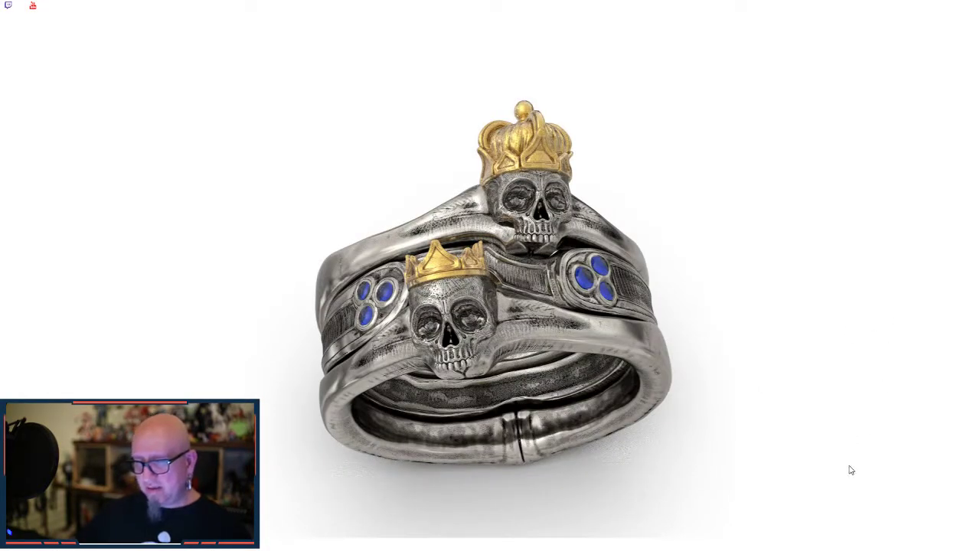
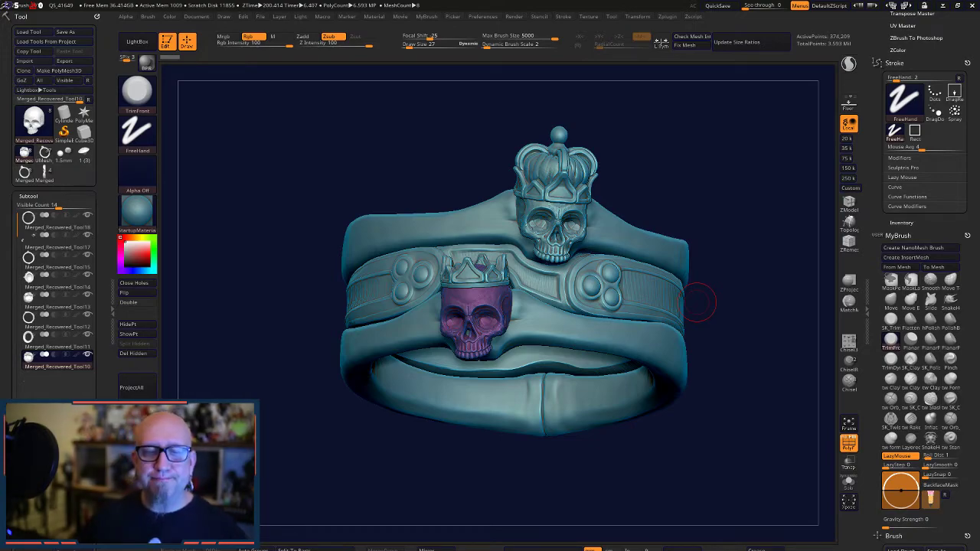
- Switch to ZBrush, show the LightBox and look through its QuickSave projects up to about QS_41705
left_click(138, 41)
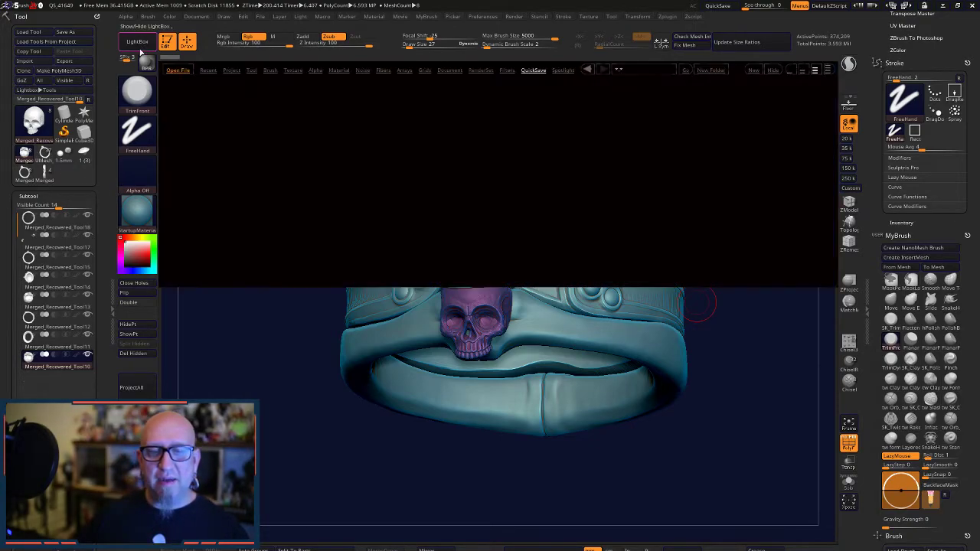
left_click_drag(700, 193, 168, 263)
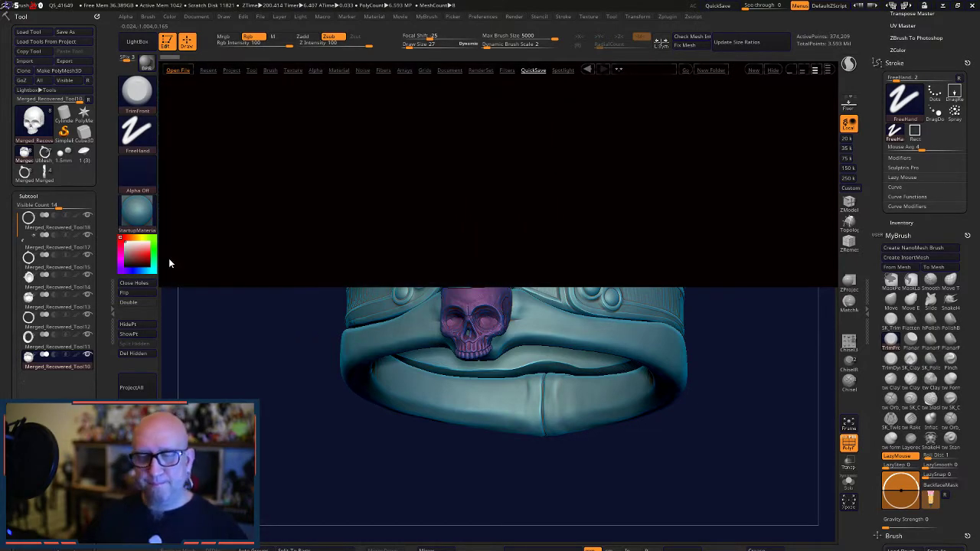
left_click_drag(593, 204, 513, 216)
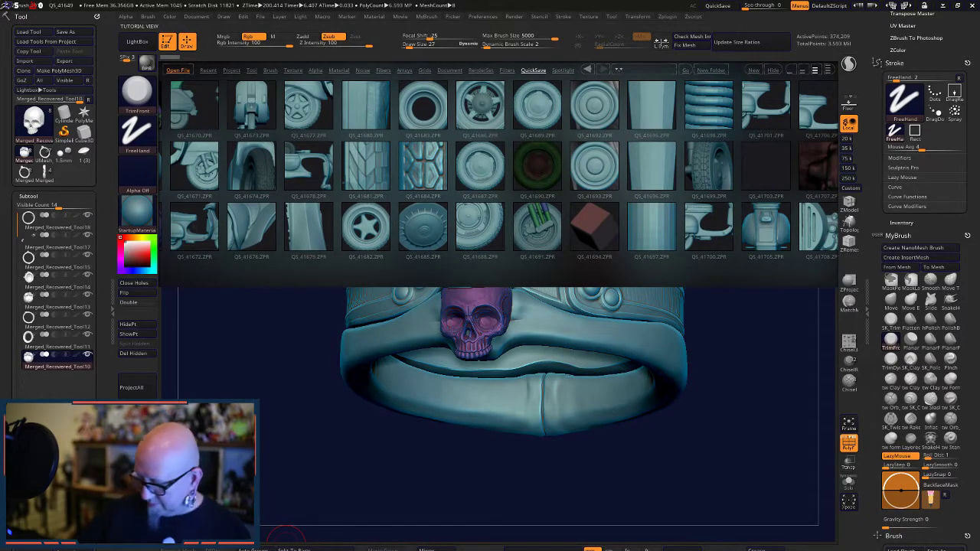
key("super")
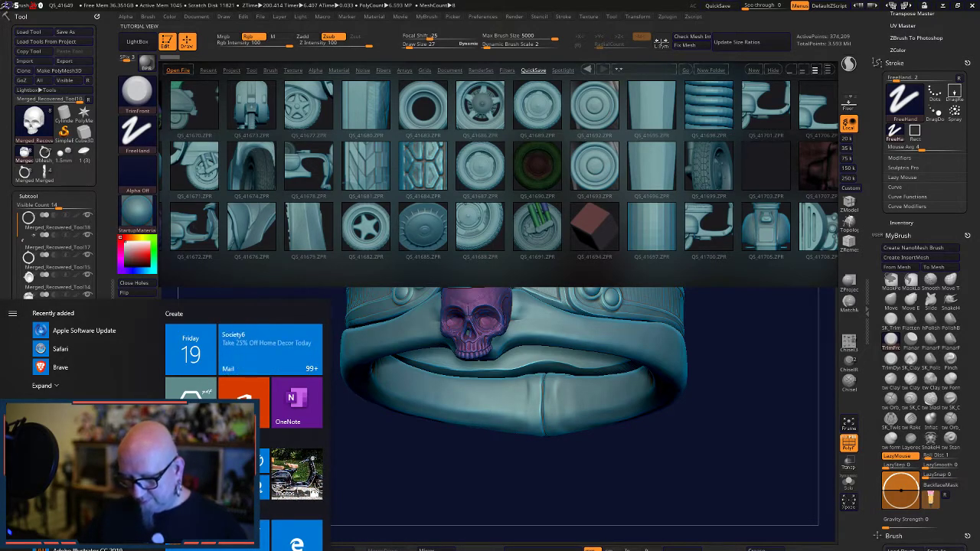
key("super")
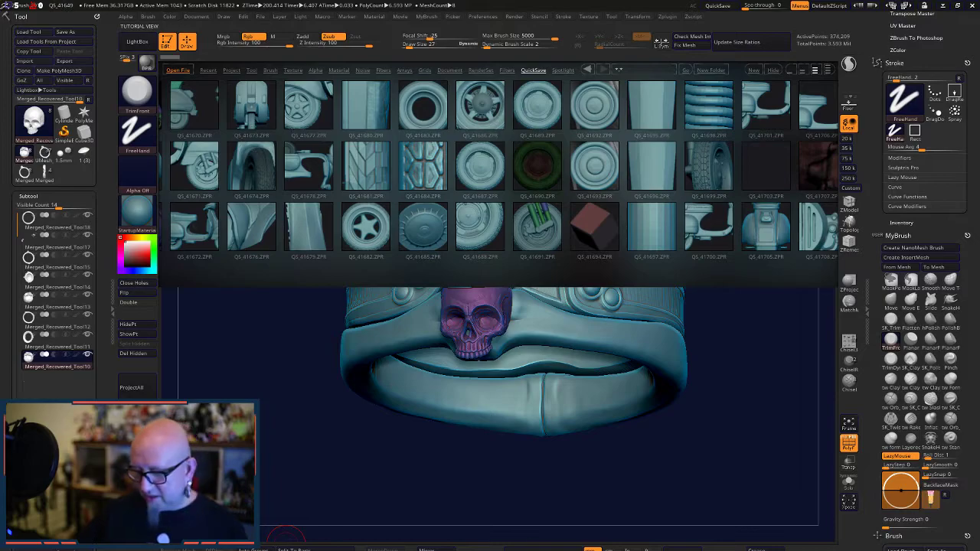
key("super")
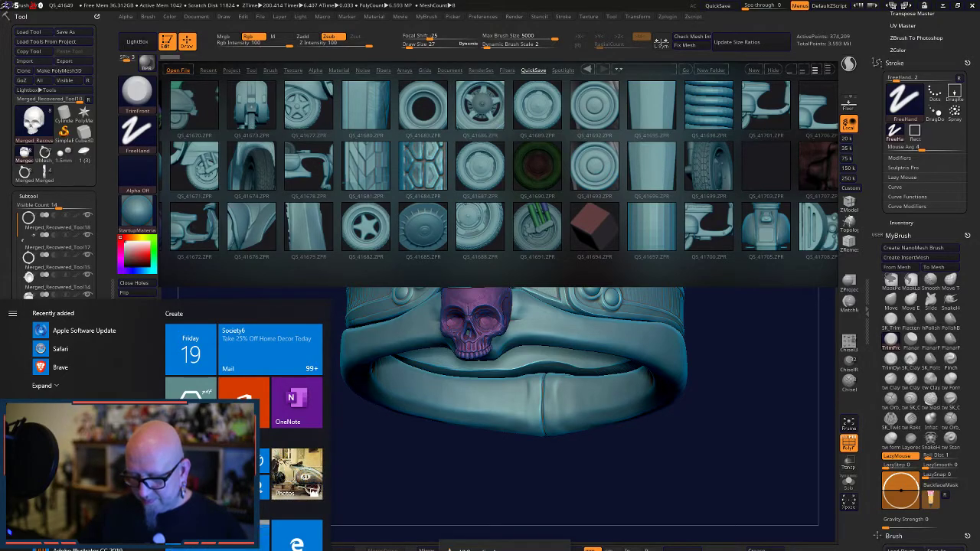
left_click(498, 550)
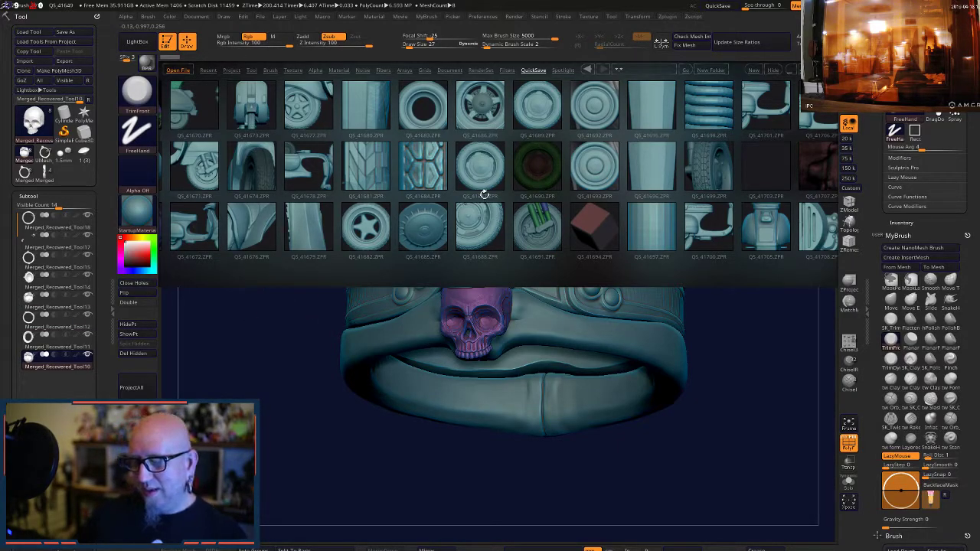
- Continue looking through the LightBox QuickSave projects, from about QS_41705 to QS_41870
left_click_drag(486, 196, 191, 229)
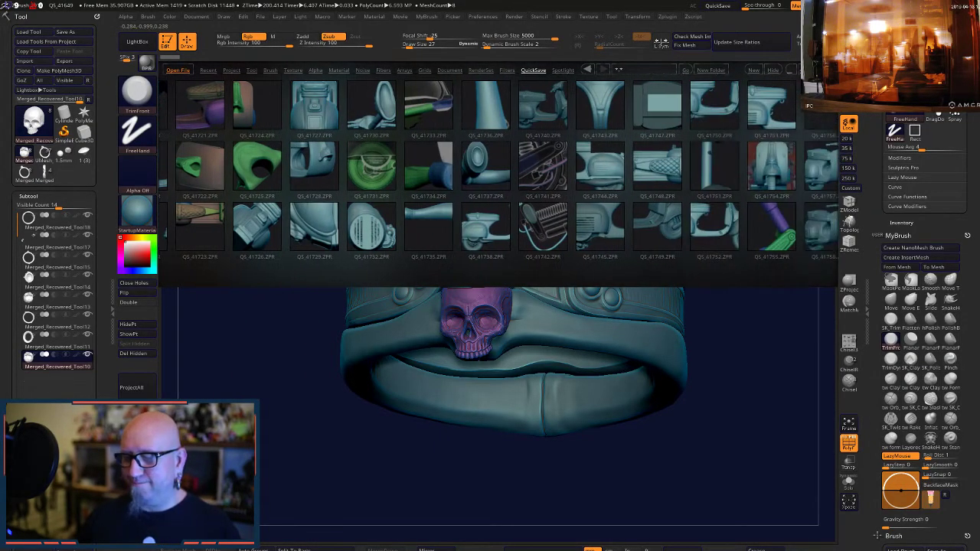
left_click_drag(647, 196, 366, 198)
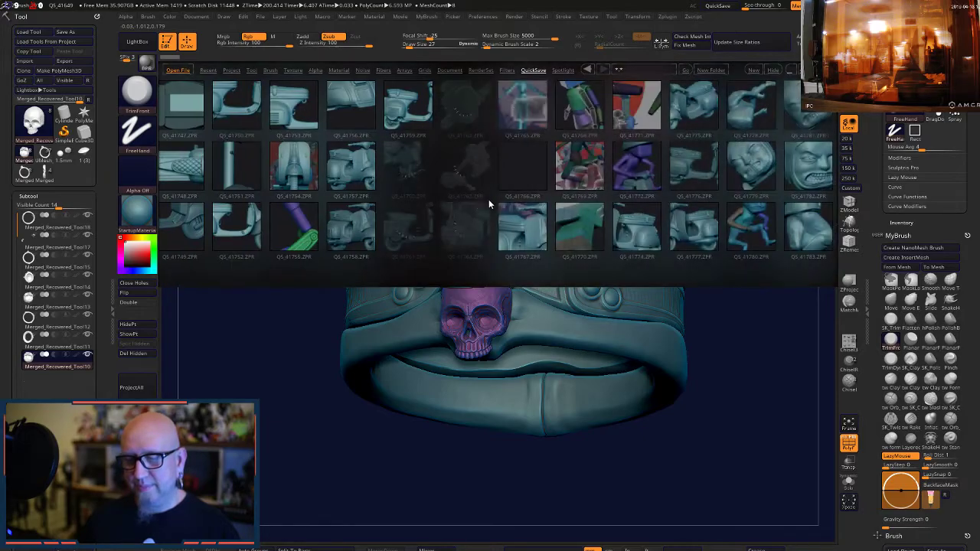
left_click_drag(488, 199, 222, 200)
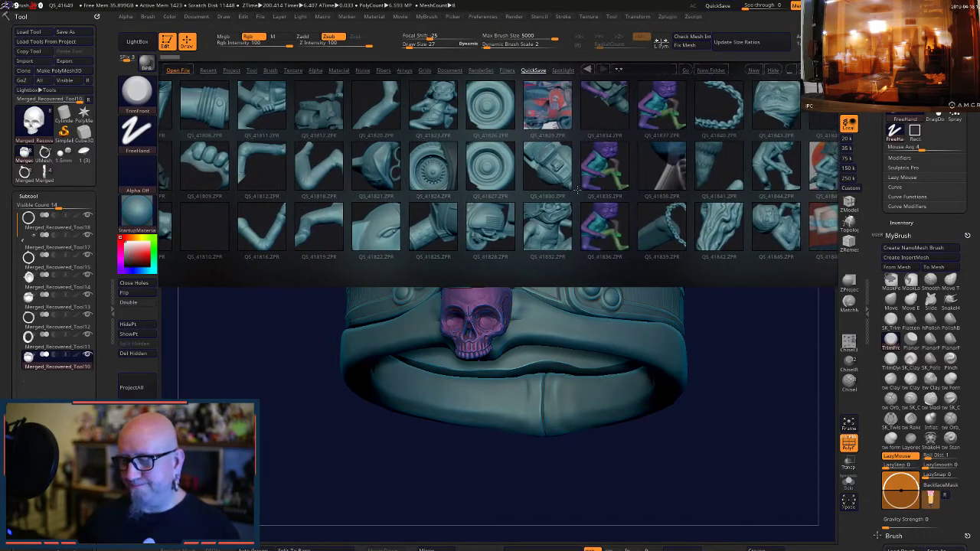
left_click_drag(578, 190, 439, 202)
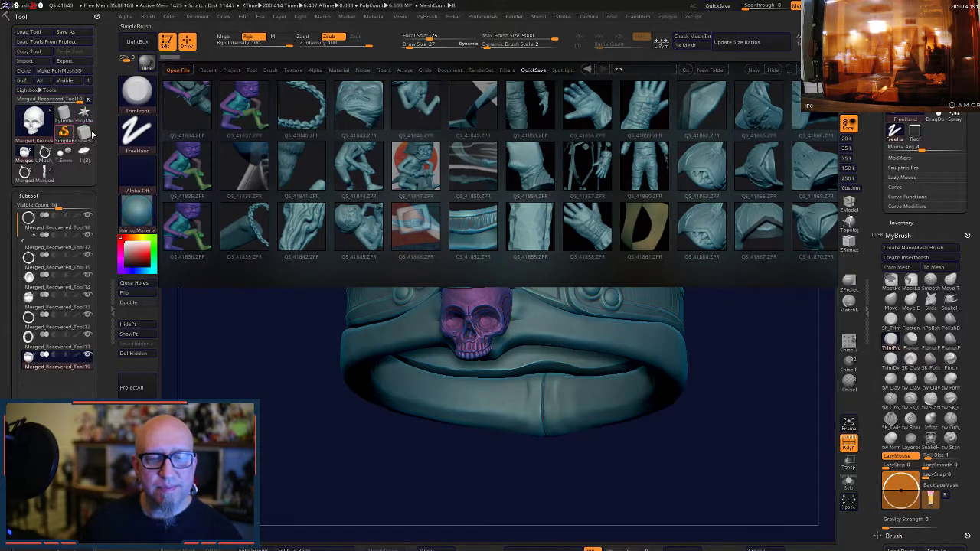
- Switch to the PolyMesh3D star and load the chap 1 tool from the models folder
left_click(84, 113)
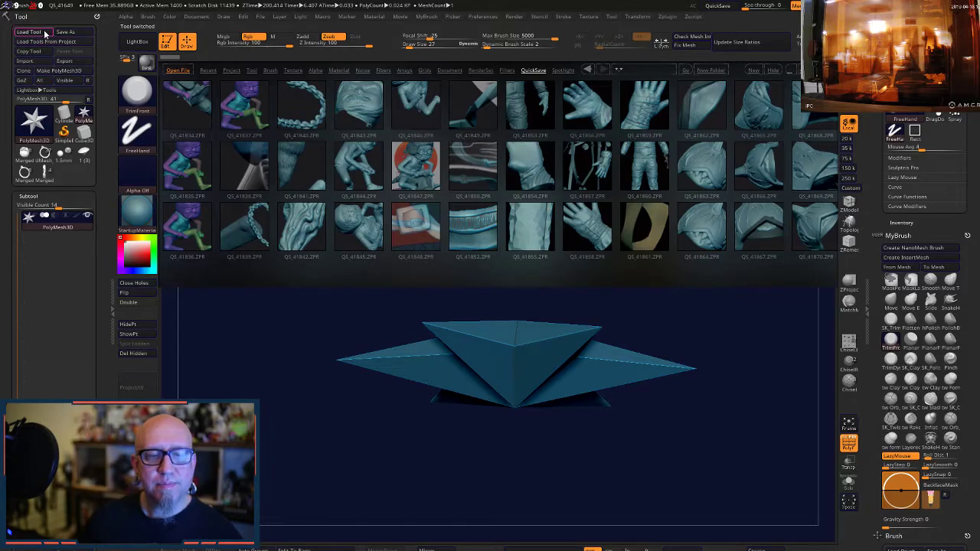
left_click(33, 32)
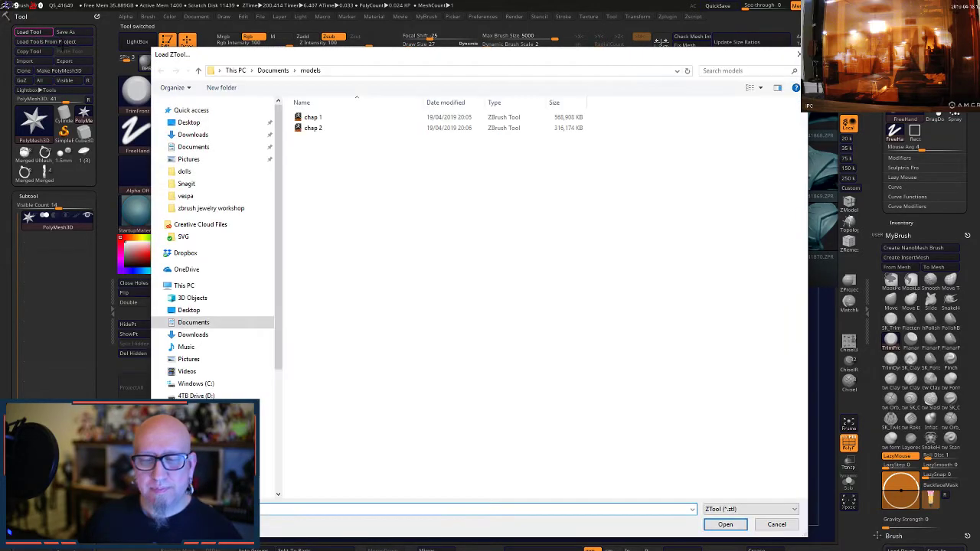
double_click(437, 118)
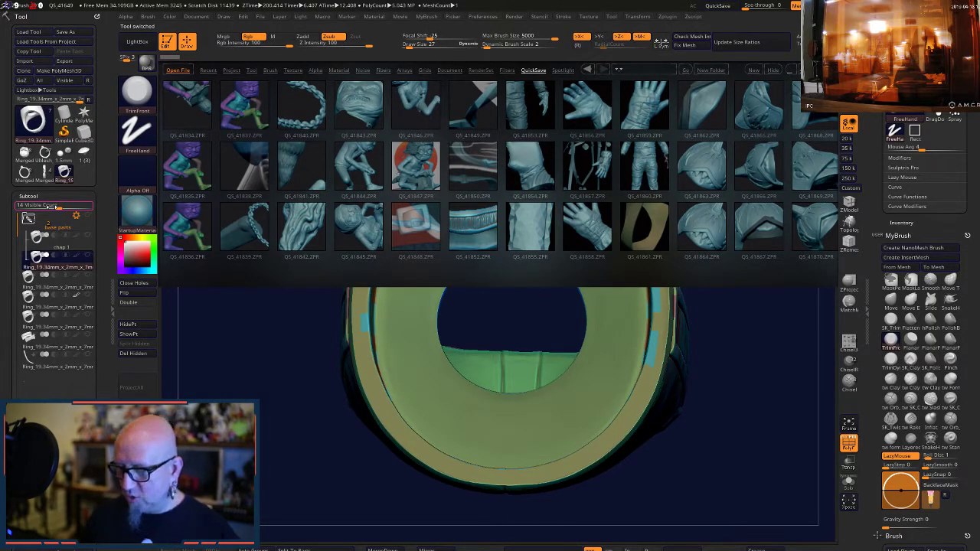
- Load the chap 2 tool from the models folder and hide the LightBox
left_click(28, 34)
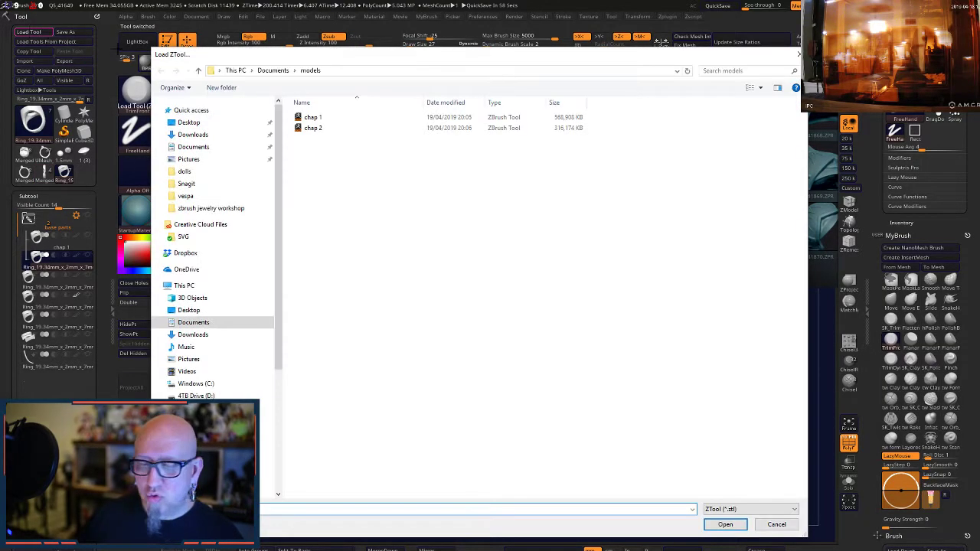
double_click(318, 130)
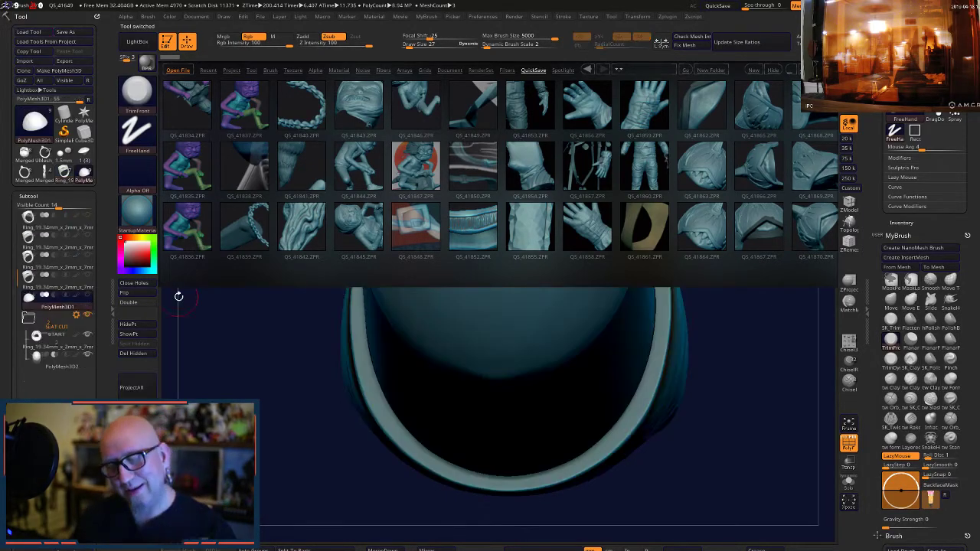
left_click(139, 43)
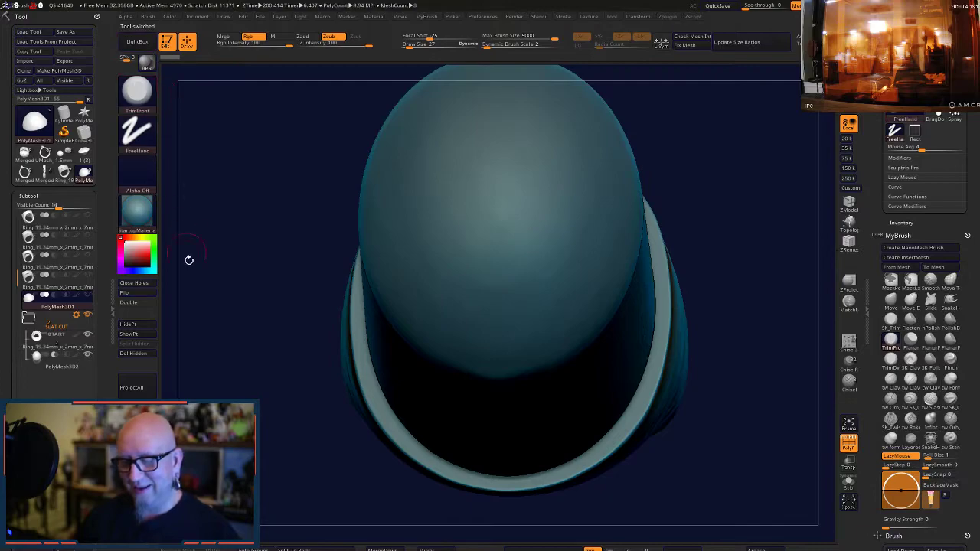
left_click_drag(223, 345, 211, 256)
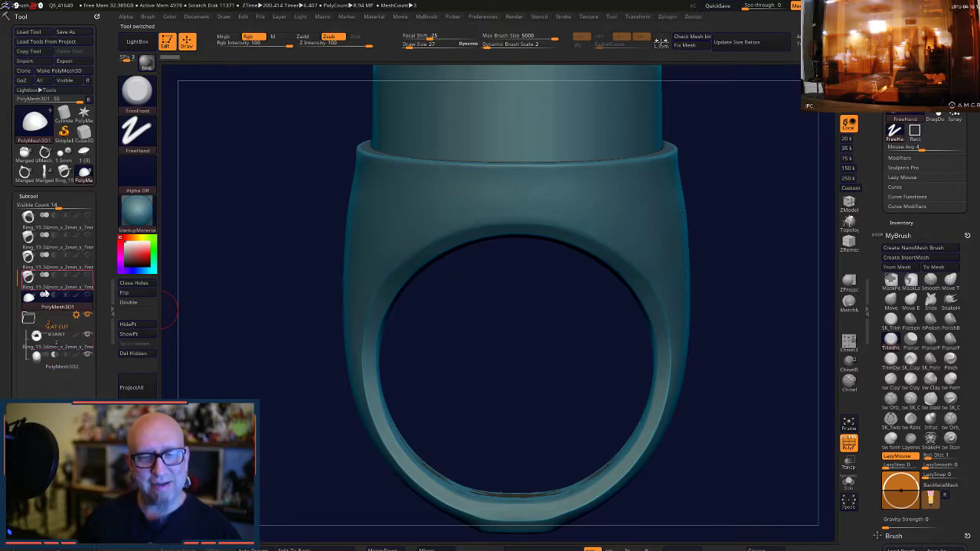
mouse_move(62, 284)
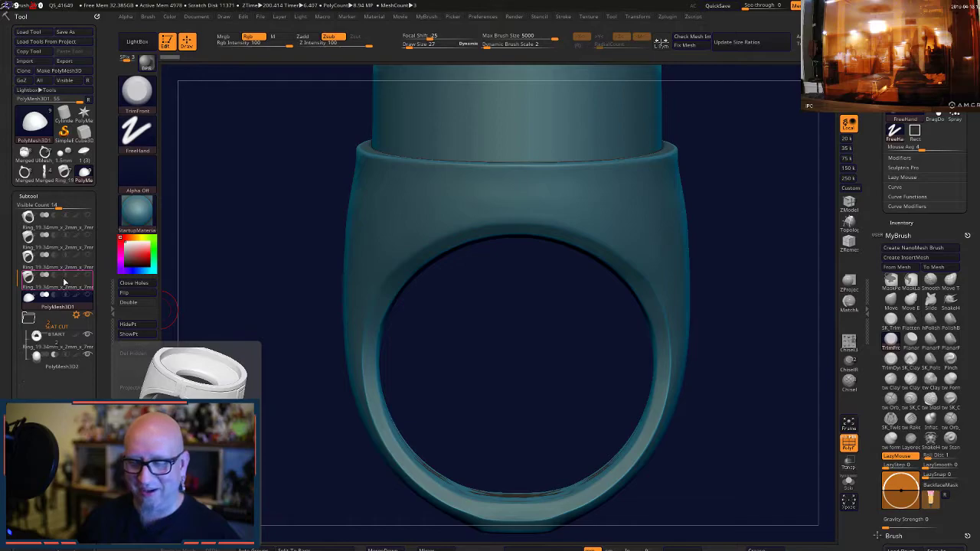
left_click_drag(258, 278, 291, 291)
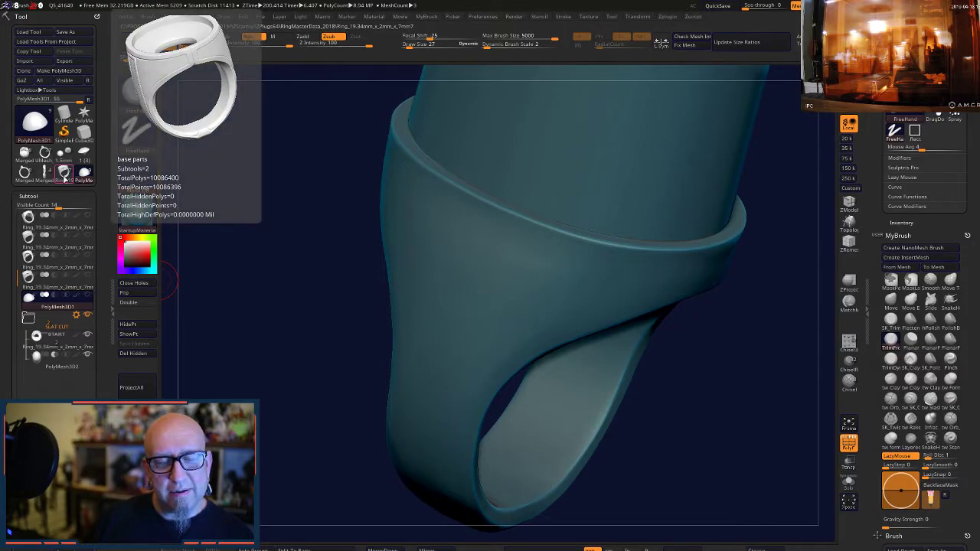
- Switch back to the chap 1 ring tool and inspect its inlay strip and side pieces by toggling their subtools
left_click(64, 177)
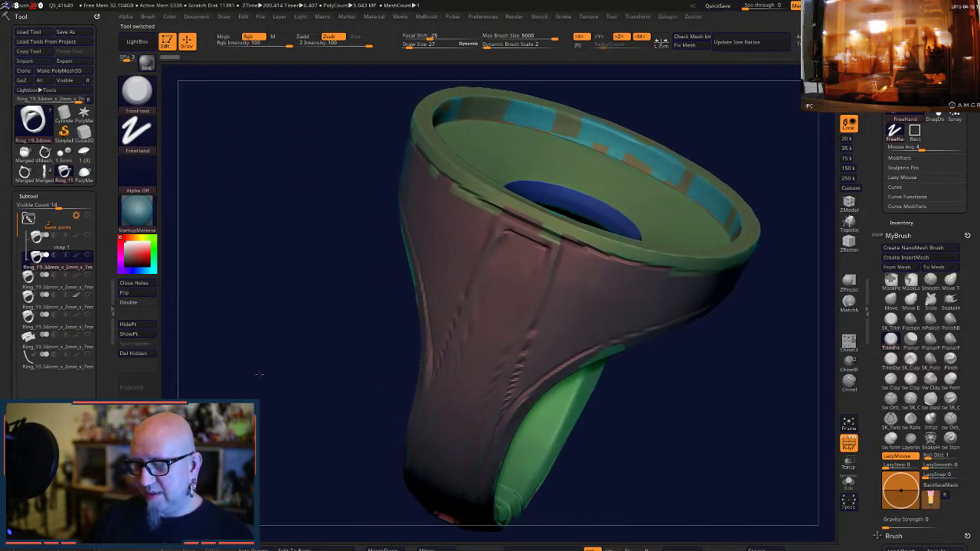
left_click_drag(258, 374, 217, 378)
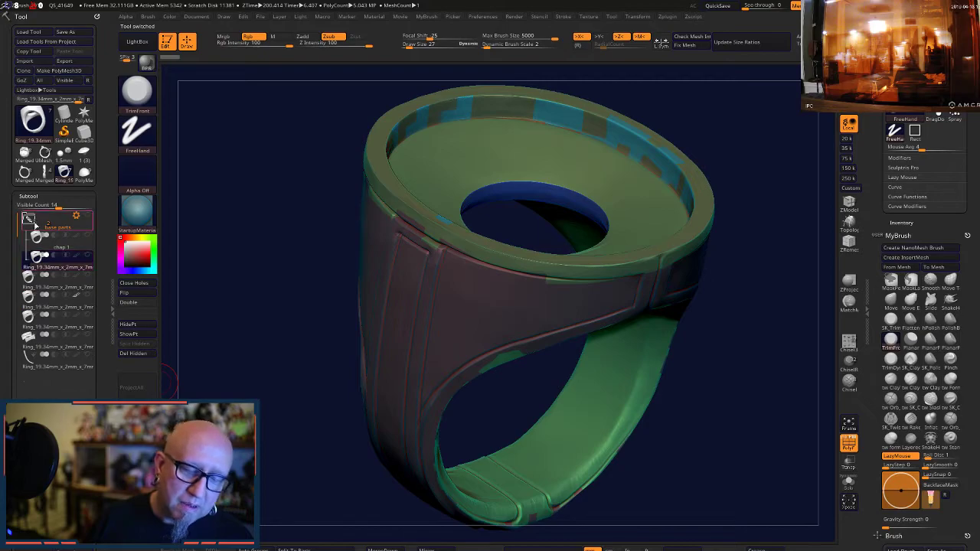
left_click(88, 356)
left_click_drag(214, 389, 244, 320)
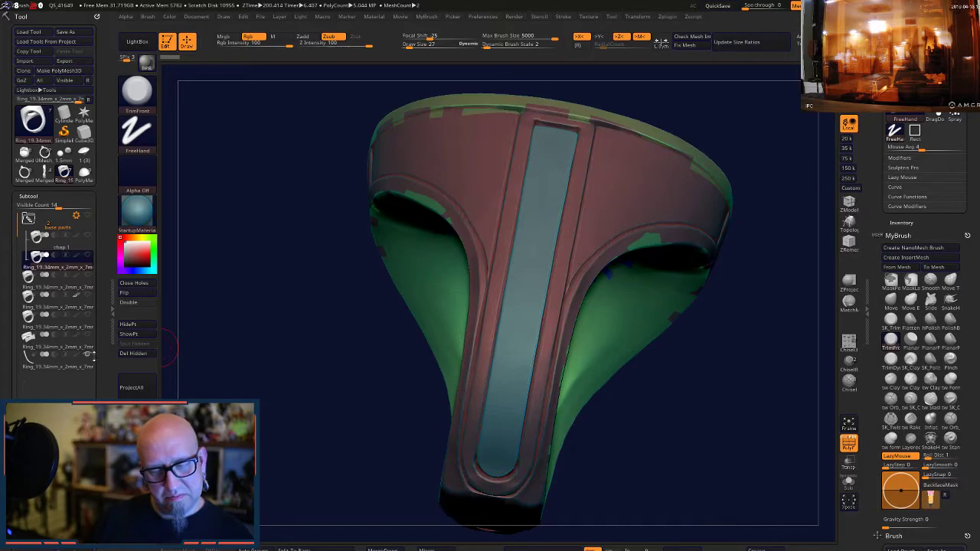
left_click(88, 335)
left_click_drag(229, 382, 182, 438)
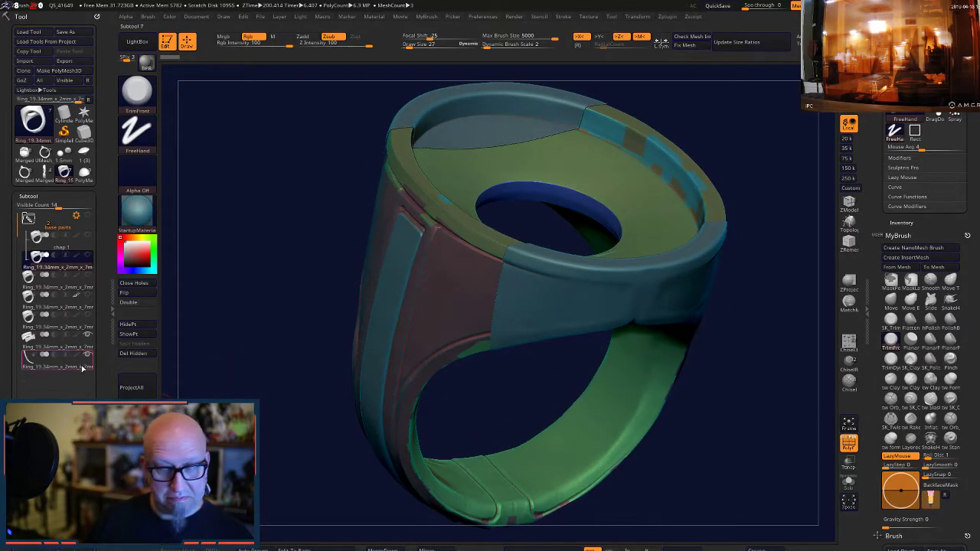
left_click(89, 336)
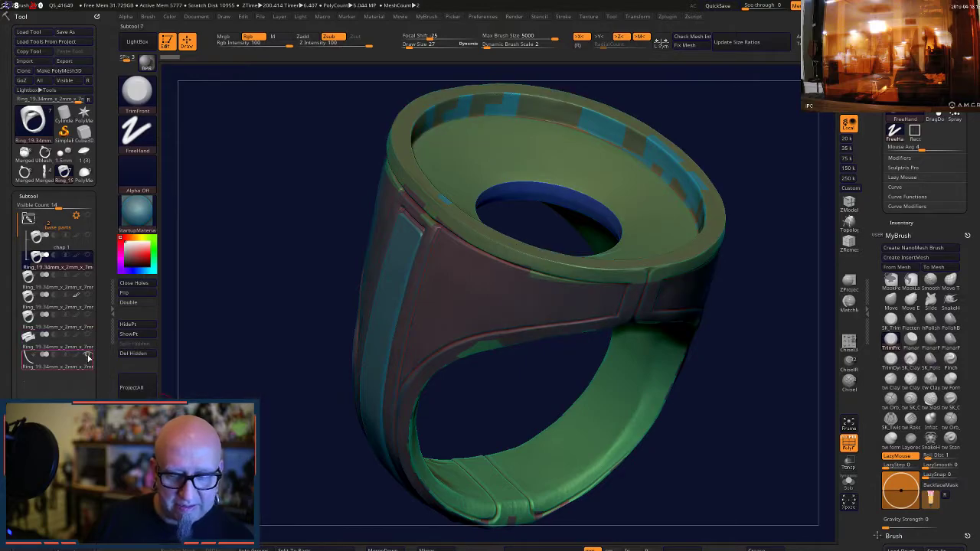
- Append the chap 2 dome, PolyMesh3D1, as a subtool of the chap 1 ring
left_click(54, 291)
left_click_drag(218, 346, 215, 274)
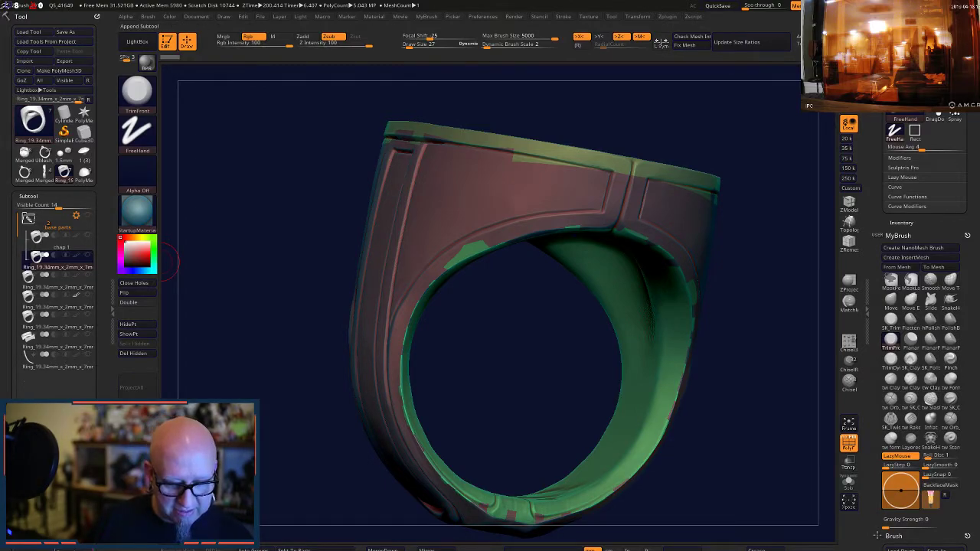
left_click(137, 417)
left_click(122, 429)
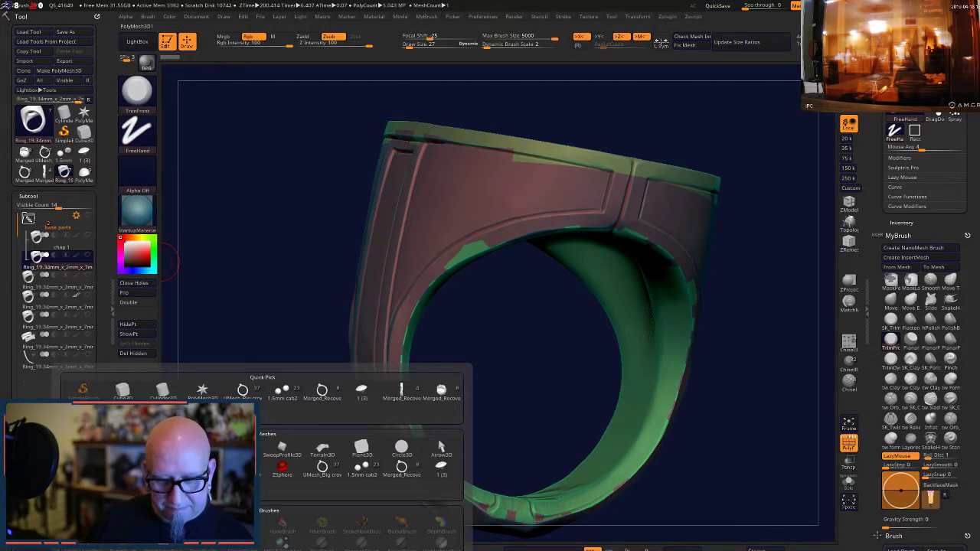
left_click_drag(232, 350, 176, 364)
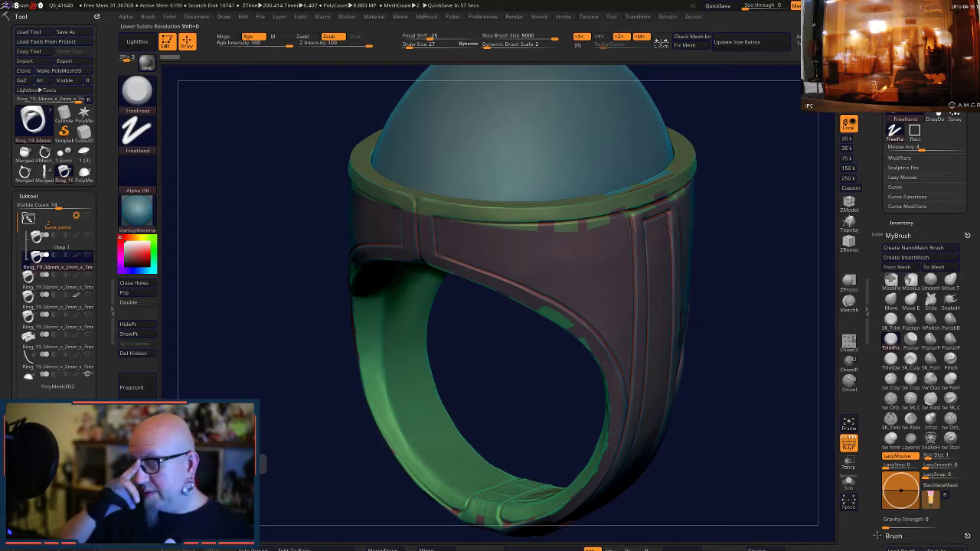
- Examine the ring's subtool versions one after another with the dome in place, ending on the chap 1 subtool
mouse_move(522, 396)
left_mouse_down()
mouse_move(622, 378)
mouse_move(722, 311)
mouse_move(704, 357)
mouse_move(641, 407)
mouse_move(523, 380)
mouse_move(465, 385)
left_mouse_up()
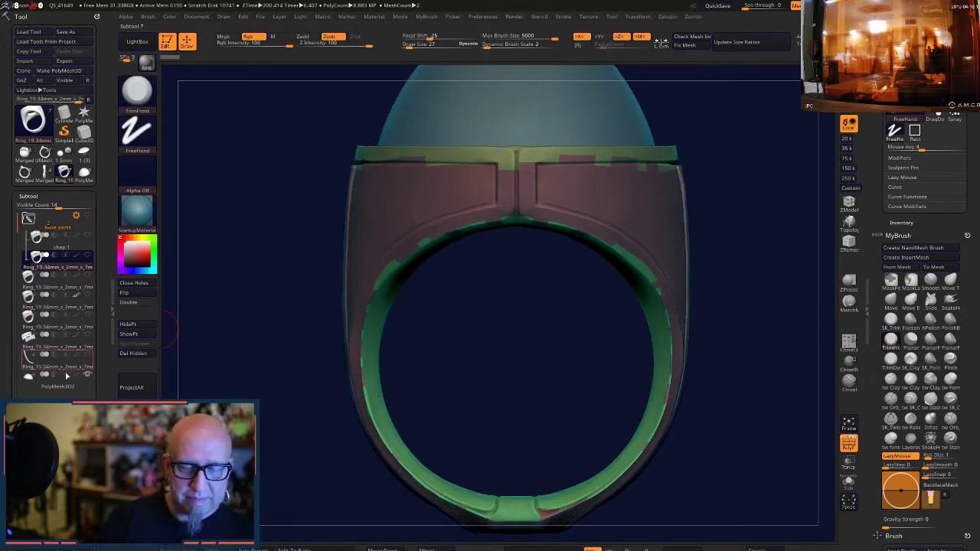
left_click(63, 295)
left_click(61, 306)
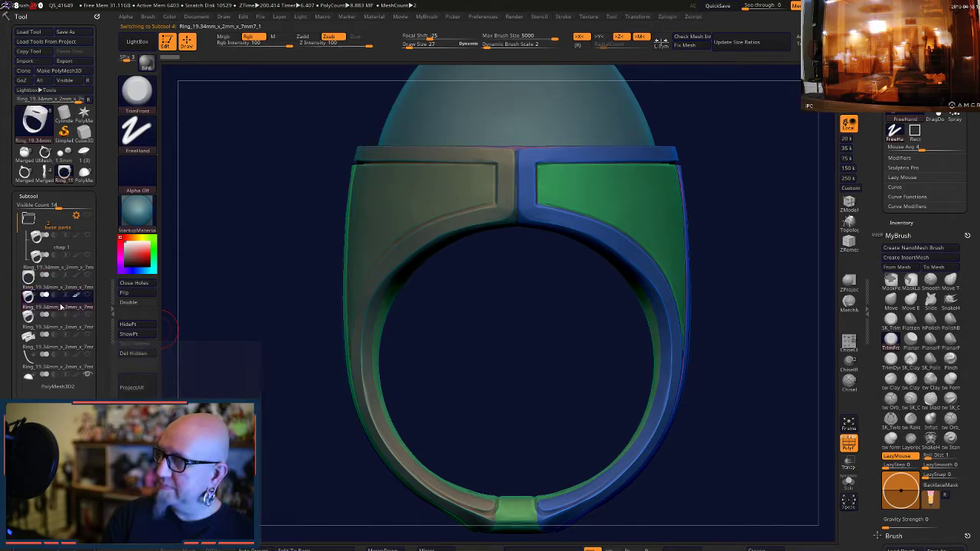
left_click(60, 313)
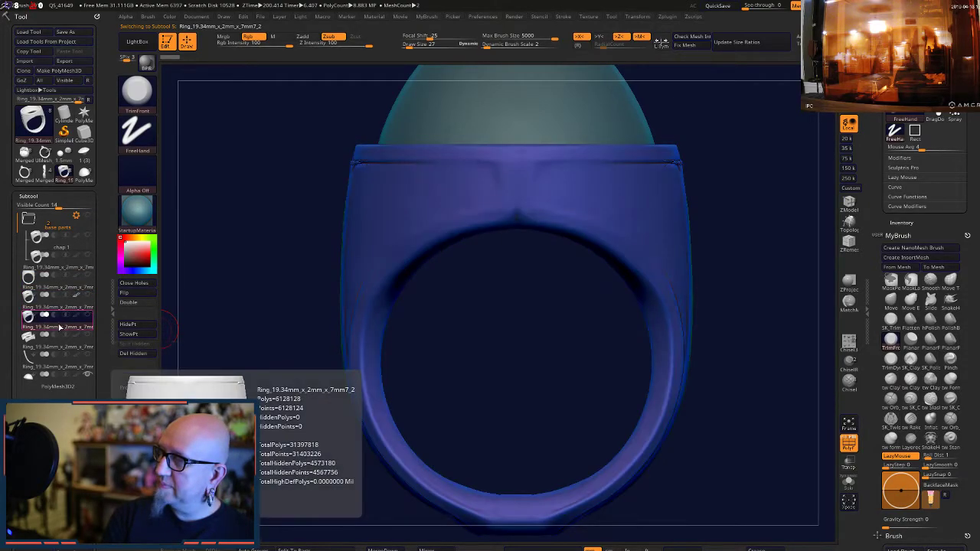
left_click_drag(275, 319, 307, 313)
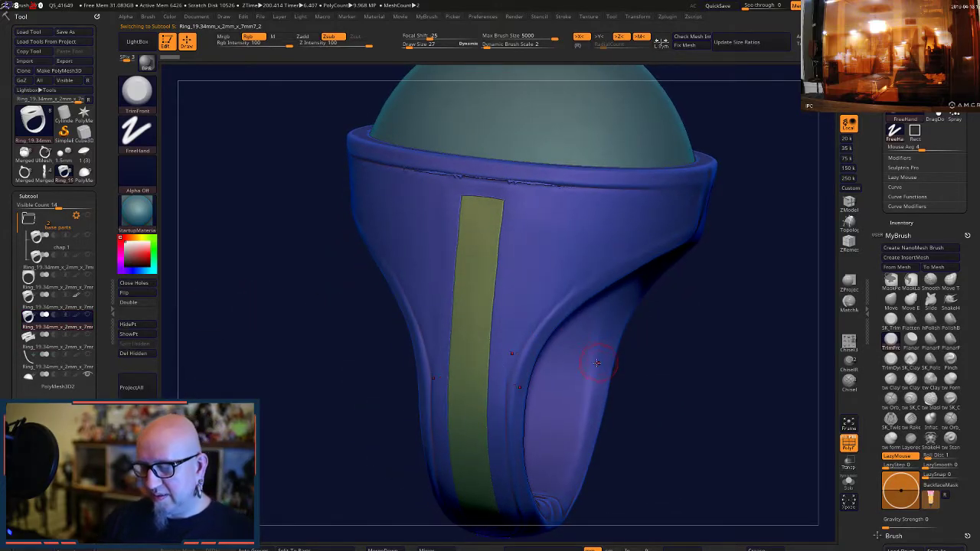
left_click(58, 346)
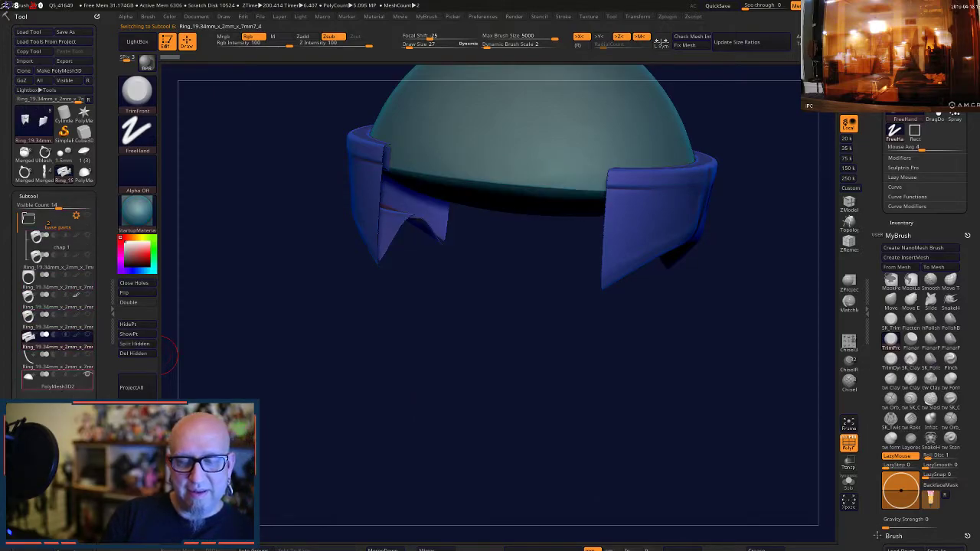
left_click(67, 241)
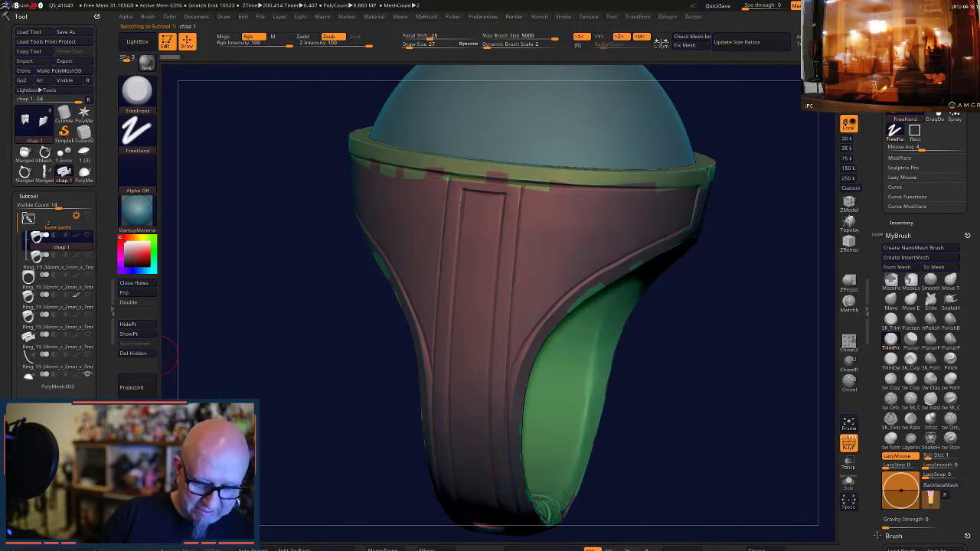
- Switch to the chap 2 tool and select its detailed ring subtool, Ring_19.34mm_x_2mm_x_7mm2
left_click(83, 114)
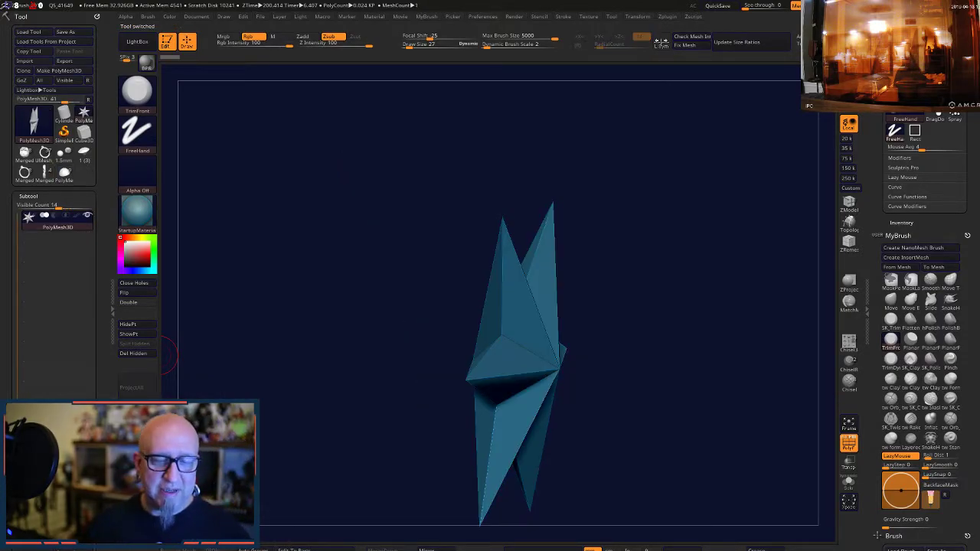
left_click(64, 171)
left_click_drag(308, 303, 241, 348)
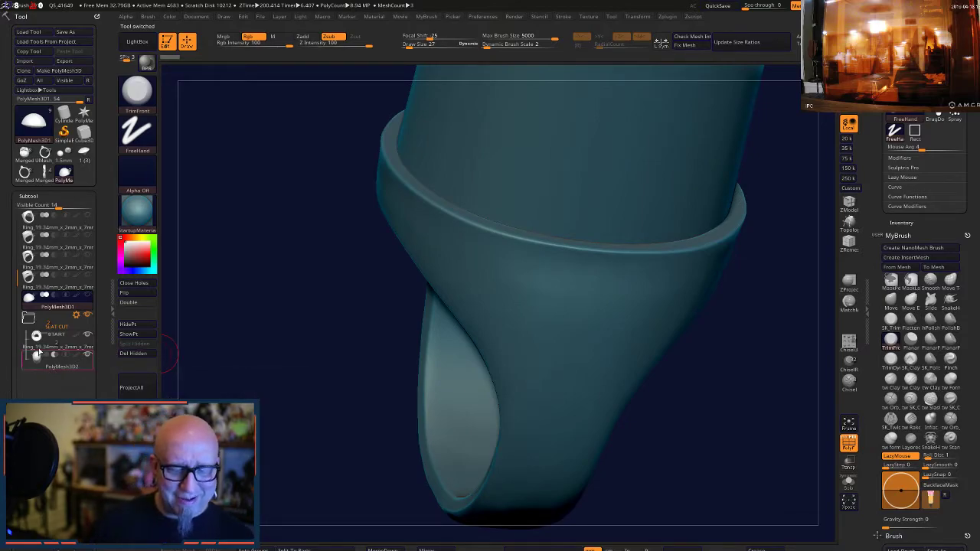
left_click(58, 287)
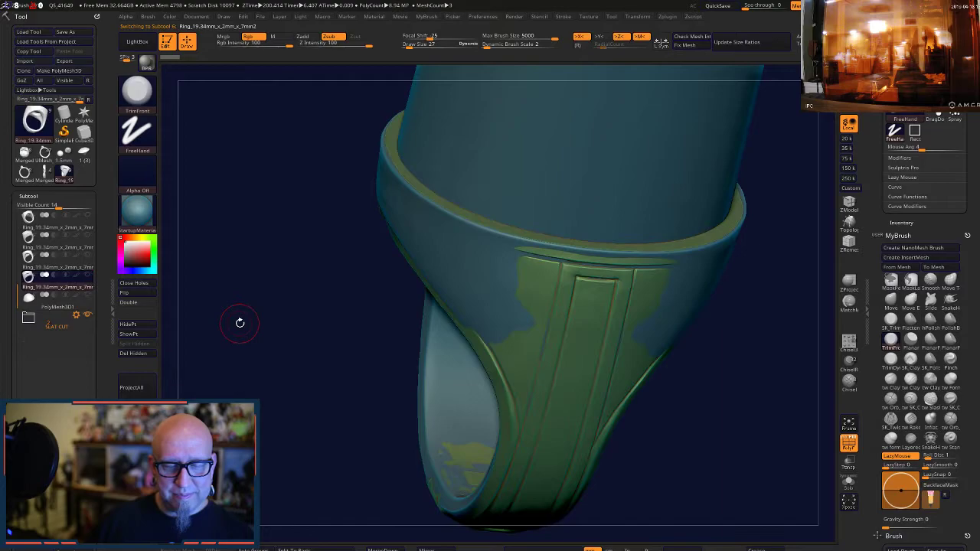
left_click_drag(240, 323, 241, 313)
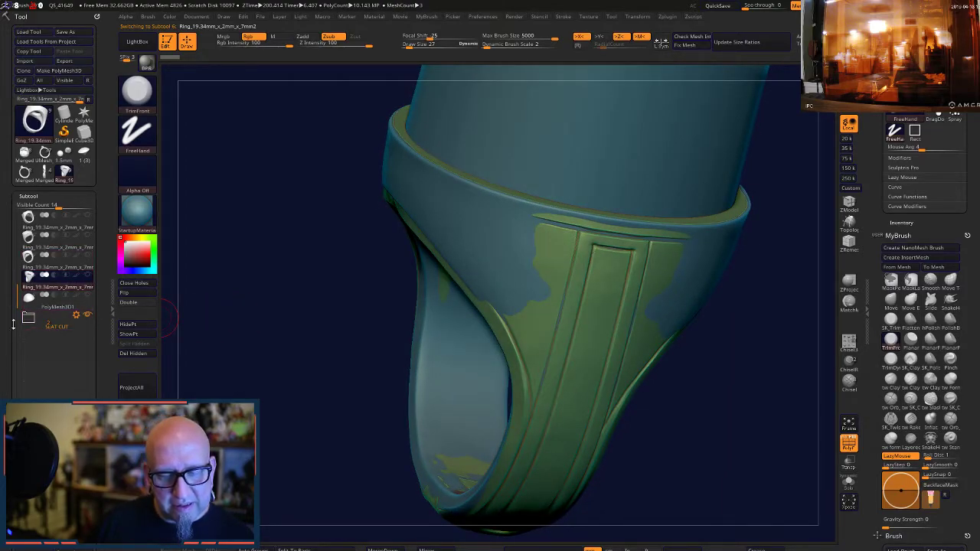
- Hide the cut folder below PolyMesh3D1 to view the detailed ring alone, and select the plain ring subtool above it
left_click(89, 322)
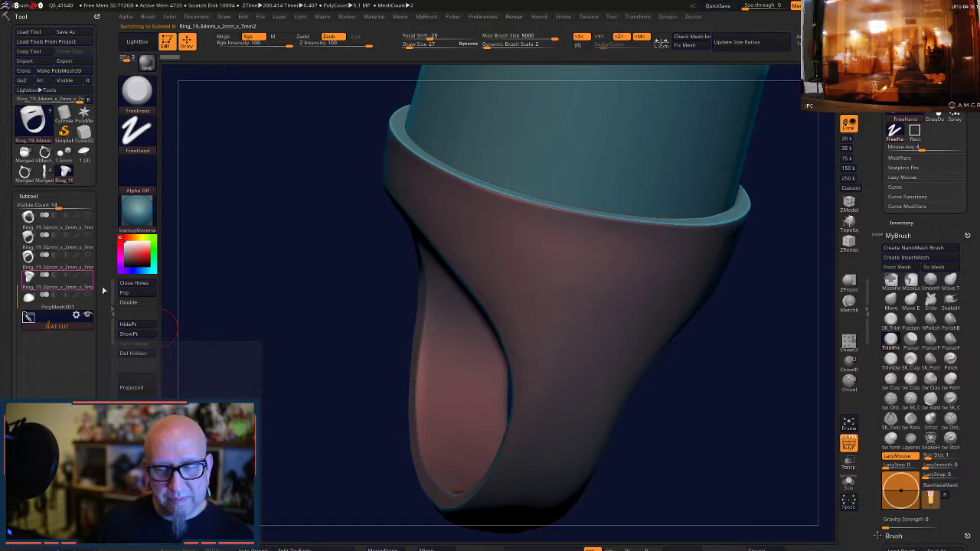
left_click(73, 284)
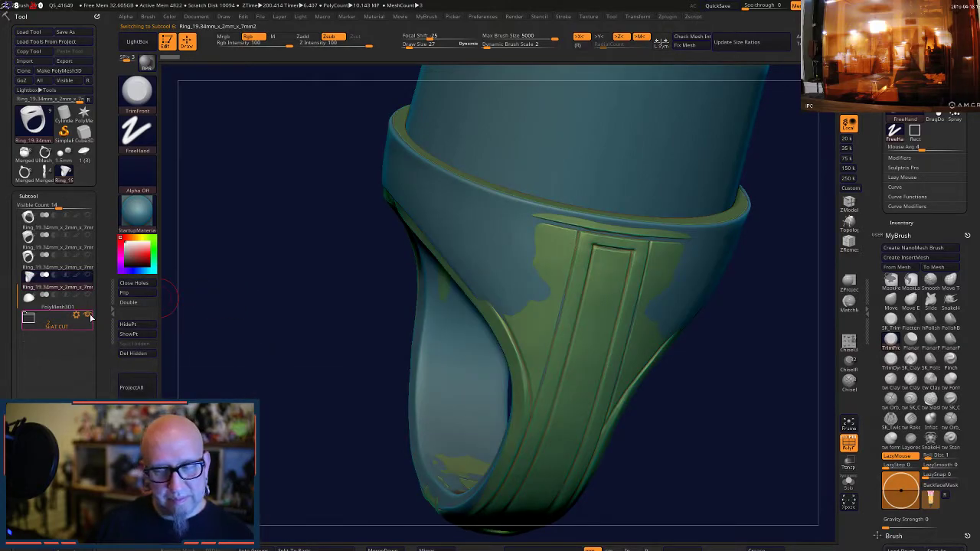
left_click(90, 316)
left_click_drag(183, 320, 192, 372)
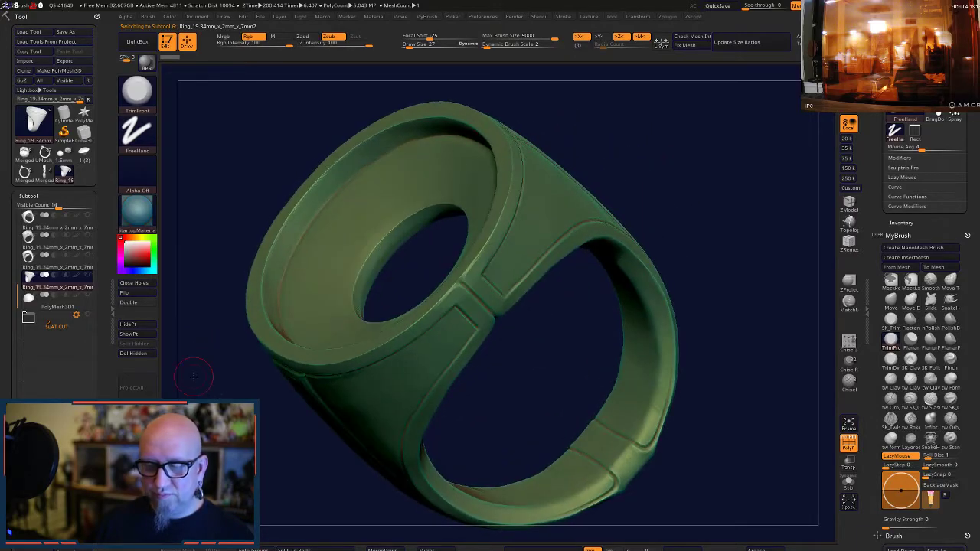
left_click(72, 262)
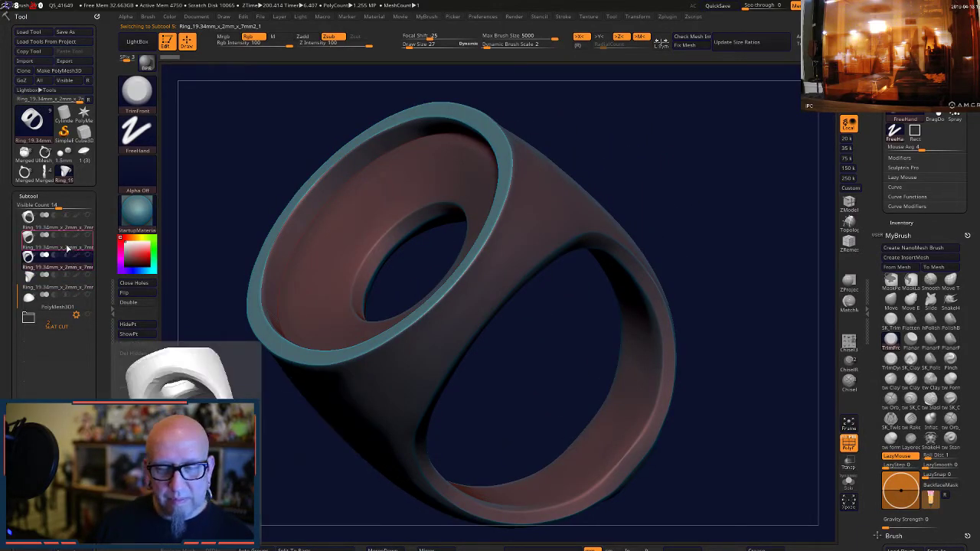
- Reorder the subtools so PolyMesh3D1 sits directly below the cut folder with the detailed ring last, and select the detailed ring
left_click(67, 249)
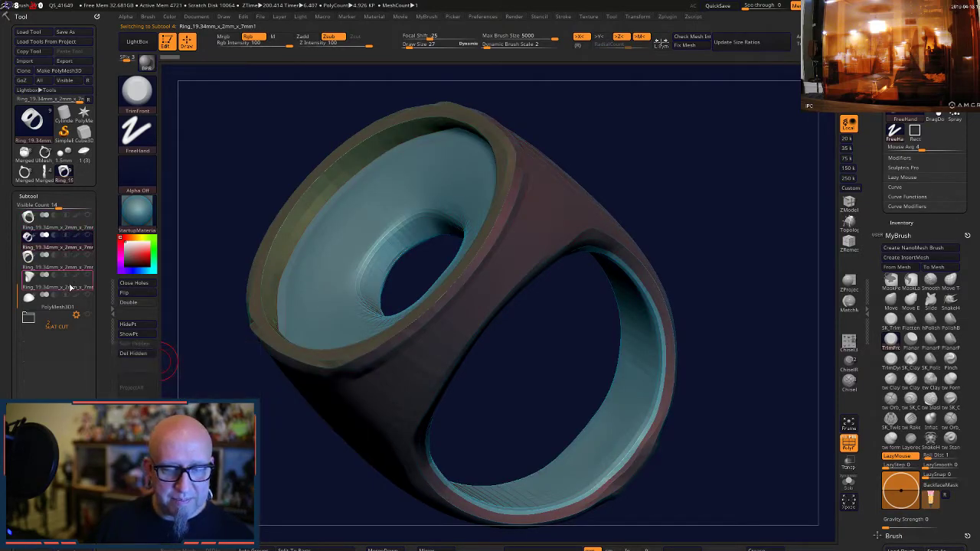
left_click_drag(69, 287, 70, 355)
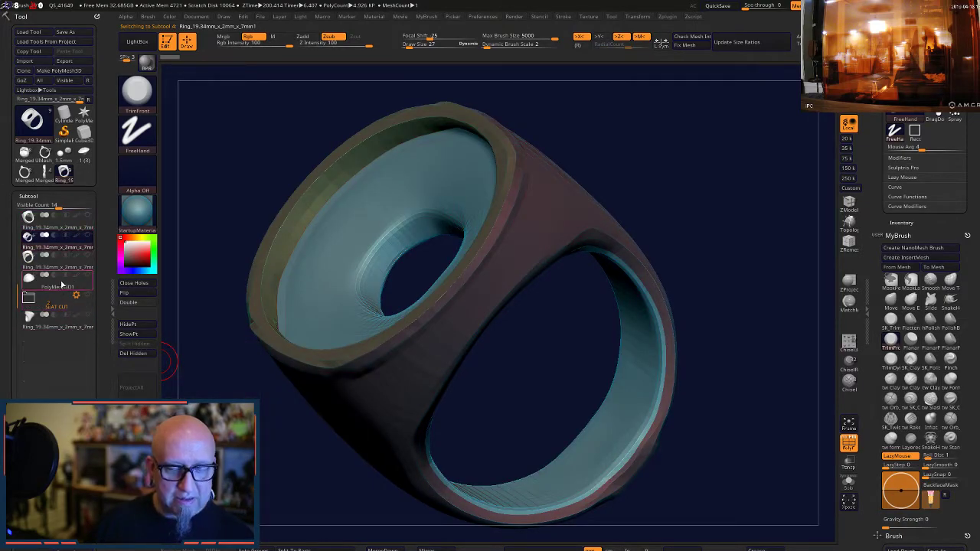
left_click_drag(62, 286, 40, 363)
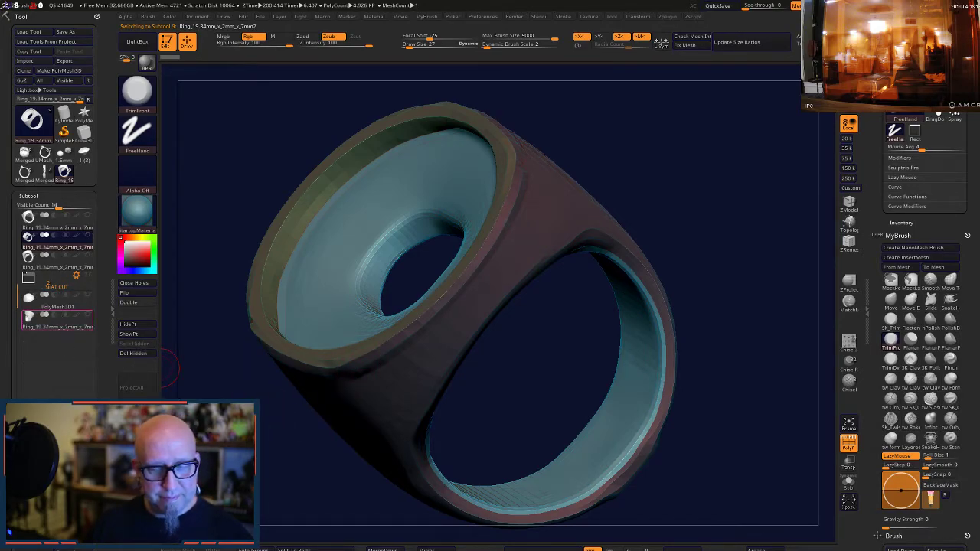
left_click_drag(170, 367, 687, 427)
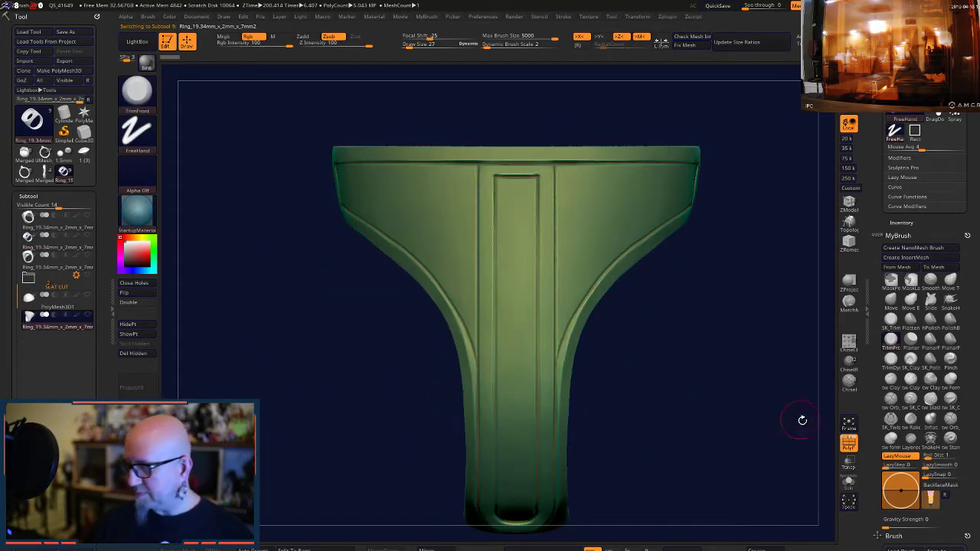
- Examine the detailed ring's wireframe and polygroups from its seat, underside, front and side
left_click(849, 445)
left_click(849, 445)
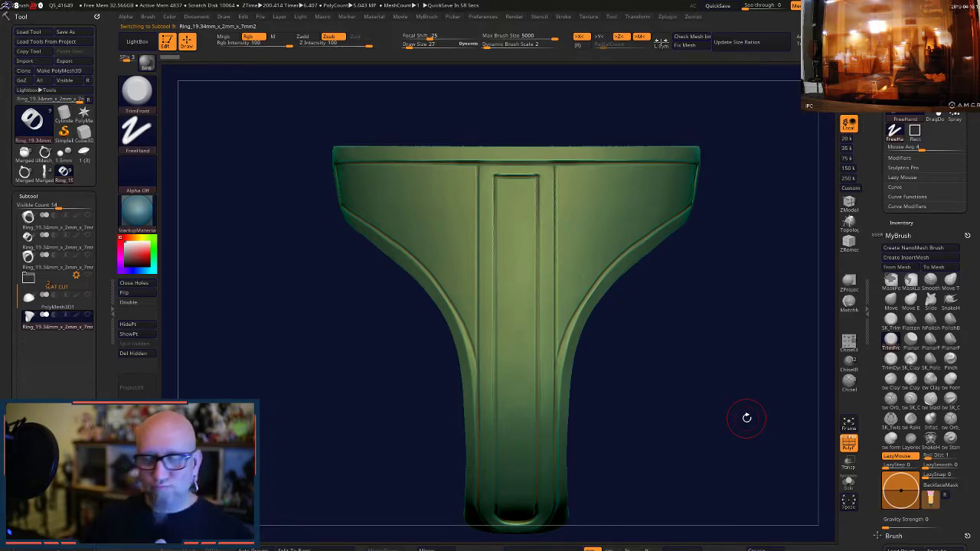
left_click_drag(746, 417, 717, 258)
left_click_drag(245, 144, 694, 289, "ctrl")
key("ctrl+shift")
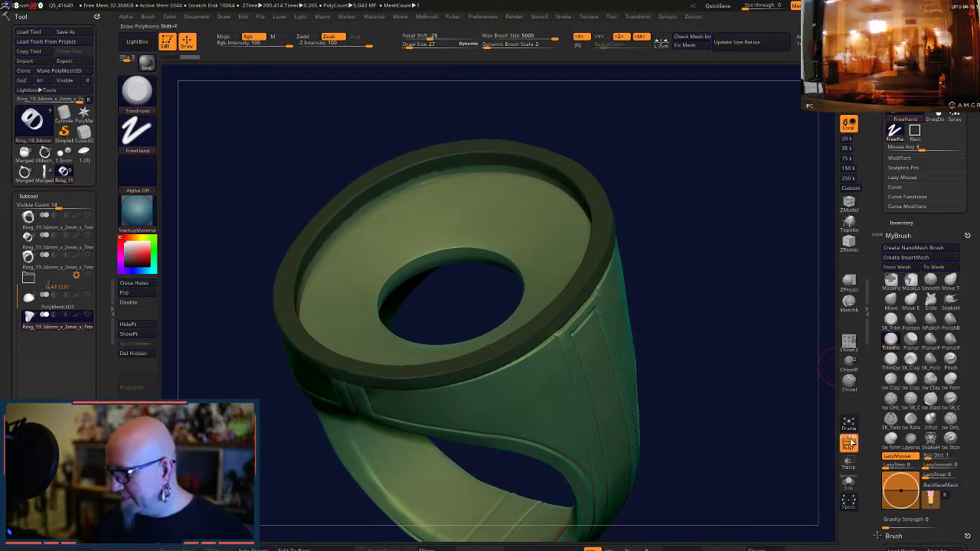
left_click(849, 443)
left_click(849, 442)
left_click(849, 442)
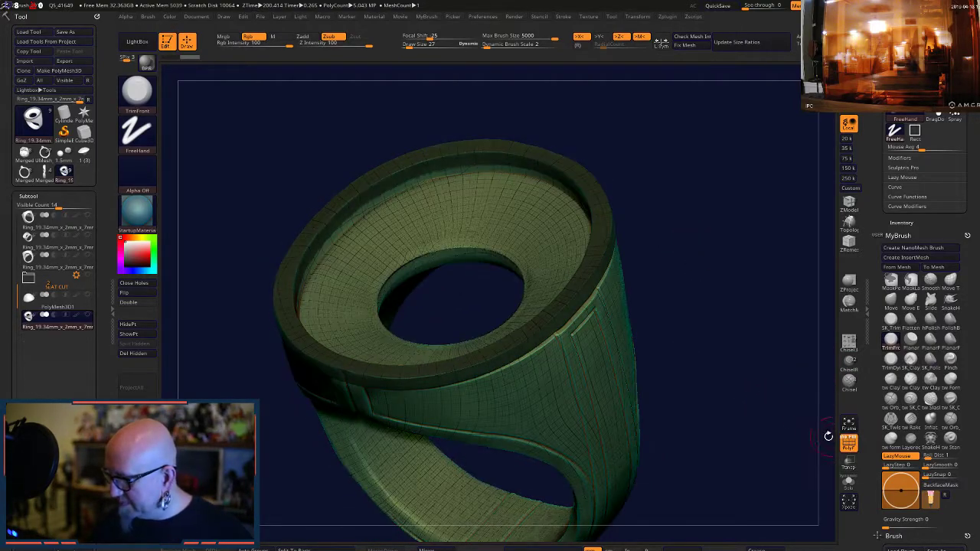
left_click_drag(732, 428, 726, 294)
mouse_move(762, 267)
left_mouse_down()
mouse_move(754, 256)
mouse_move(755, 280)
mouse_move(717, 286)
left_mouse_up()
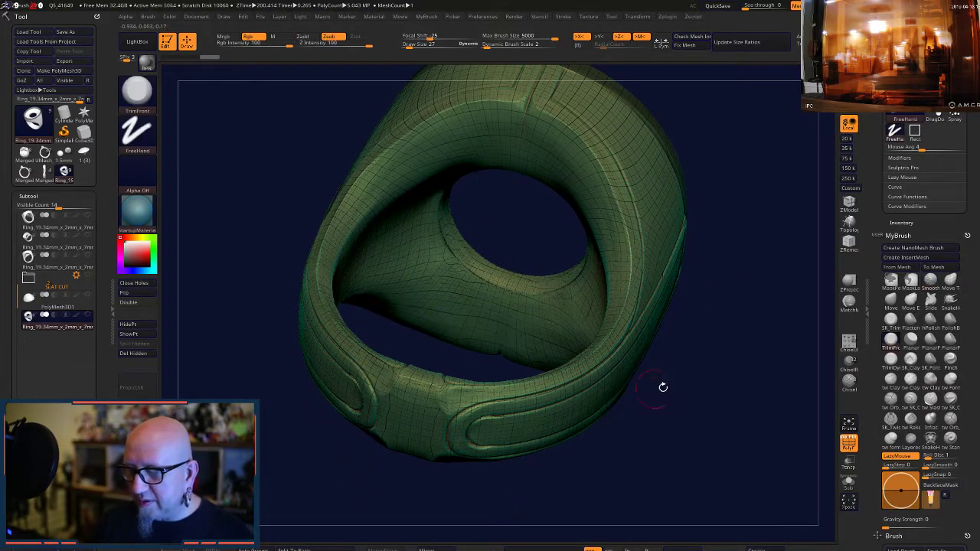
mouse_move(661, 387)
left_mouse_down()
mouse_move(732, 398)
mouse_move(728, 420)
mouse_move(698, 430)
left_mouse_up()
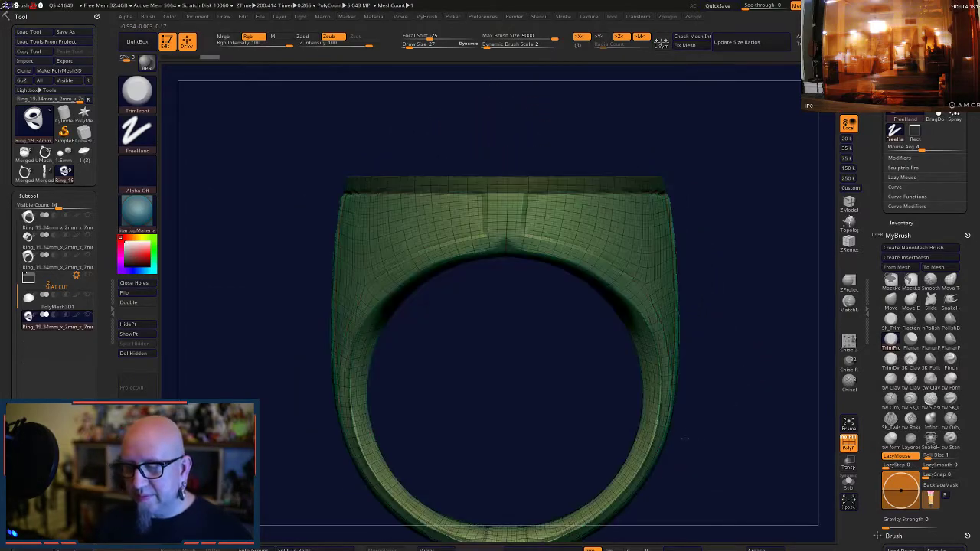
mouse_move(730, 363)
left_mouse_down()
mouse_move(693, 482)
mouse_move(675, 447)
left_mouse_up()
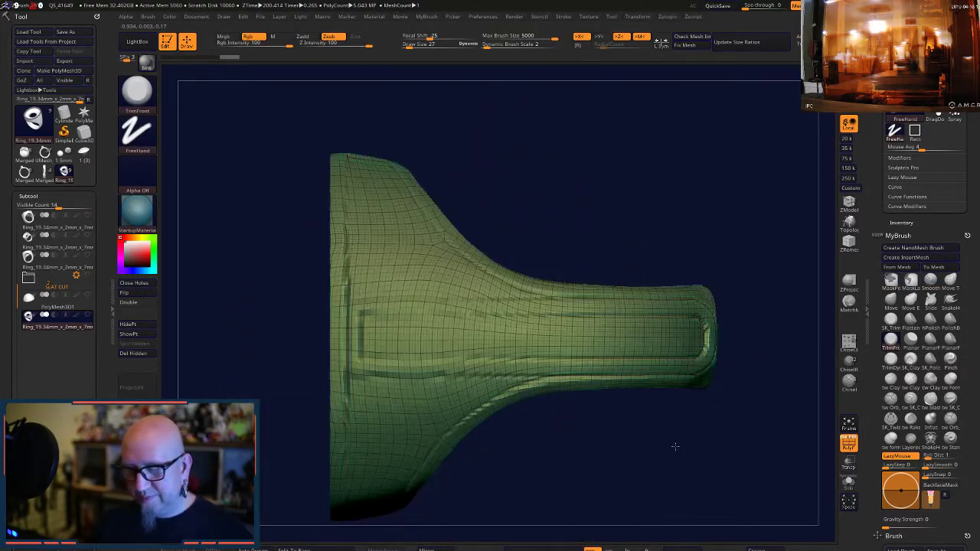
- Smooth the groove between the rim and the ring's body in side view, and turn off the polyframe display
left_click_drag(577, 241, 705, 233, "alt")
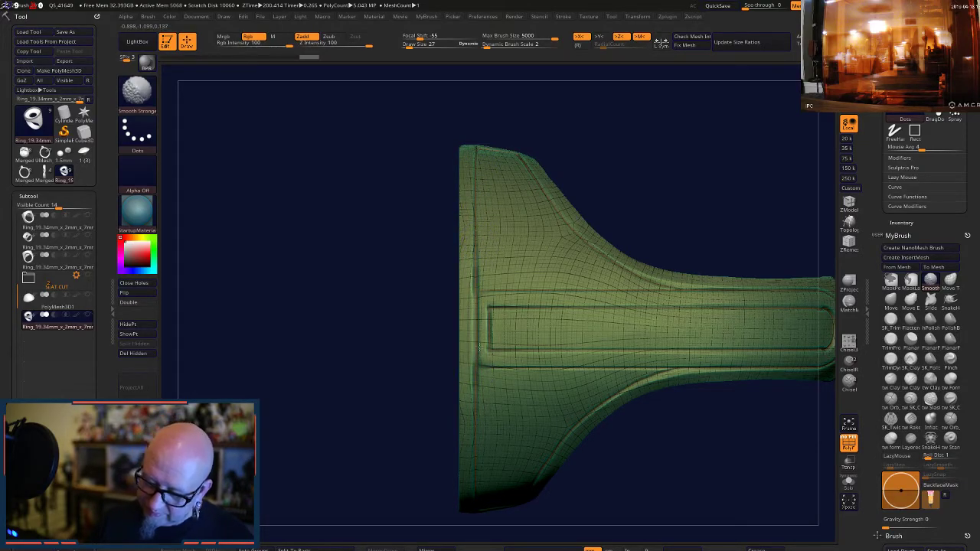
mouse_move(480, 346)
left_mouse_down("shift")
mouse_move(473, 153)
mouse_move(477, 478)
left_mouse_up("shift")
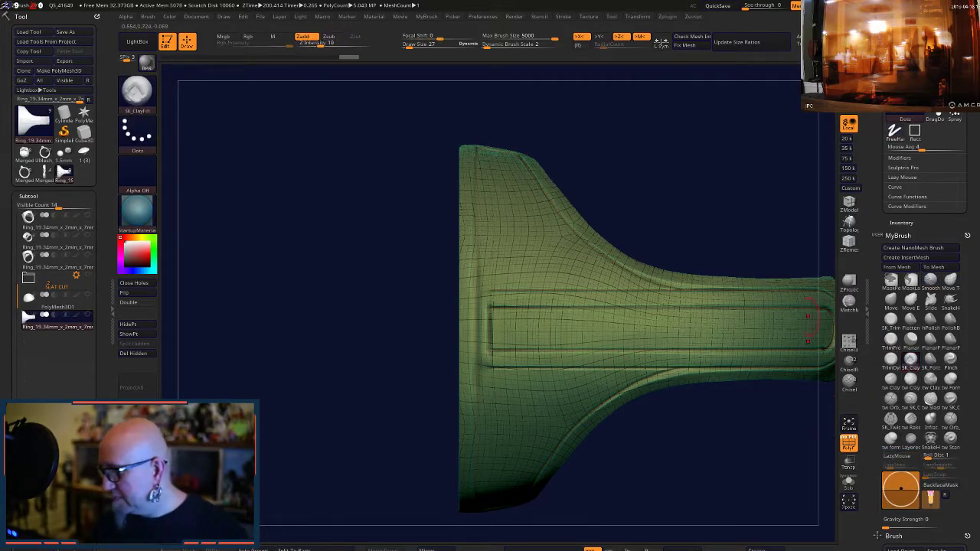
left_click_drag(474, 148, 476, 277, "shift")
left_click_drag(476, 328, 476, 401, "shift")
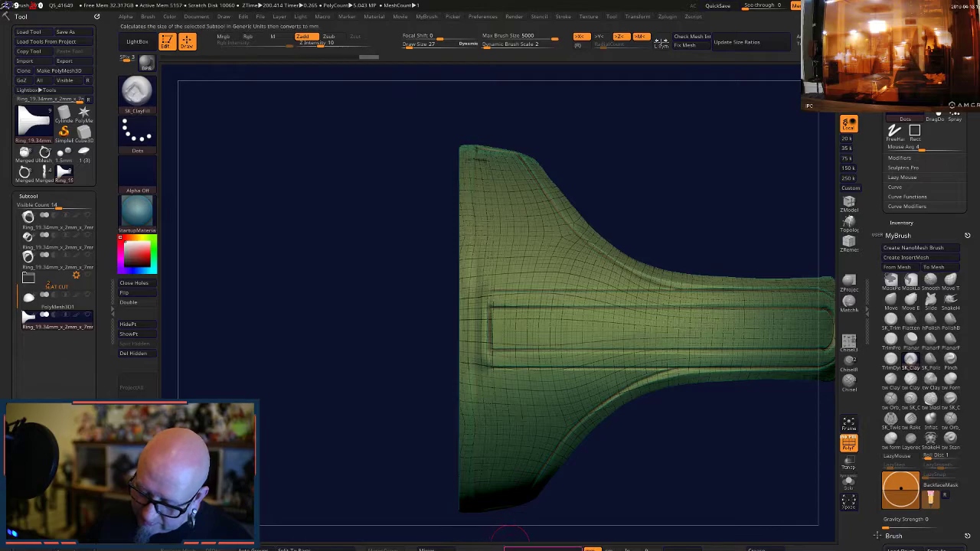
left_click(848, 443)
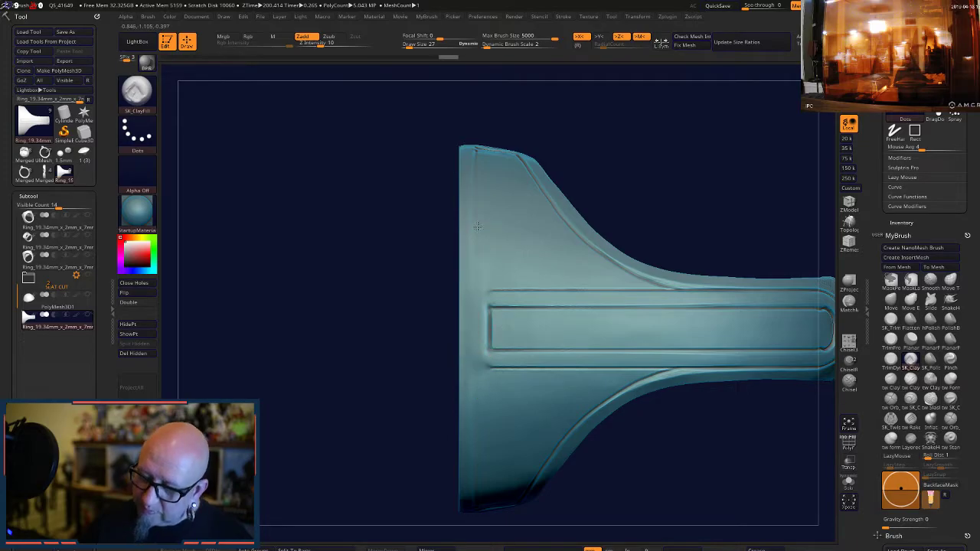
left_click_drag(561, 107, 489, 222)
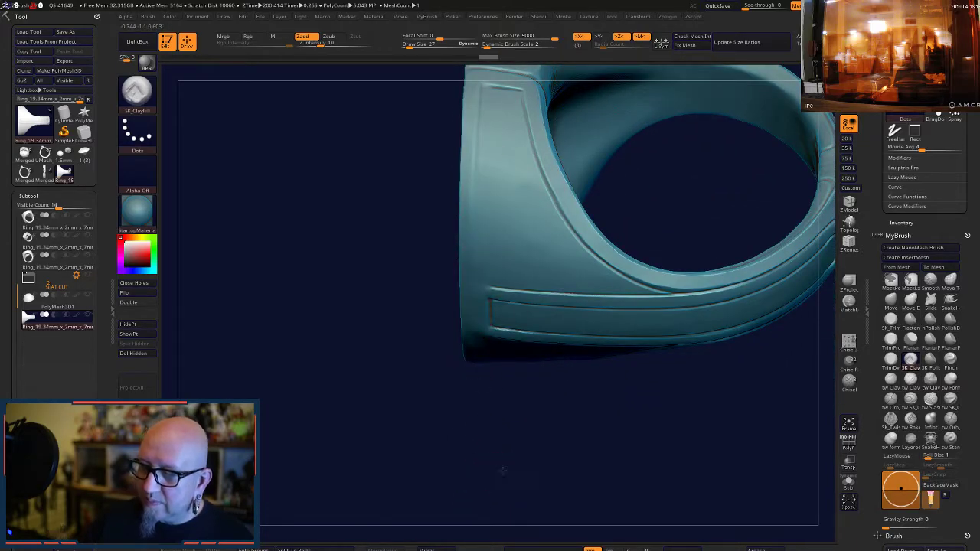
left_click_drag(503, 470, 484, 208, "shift")
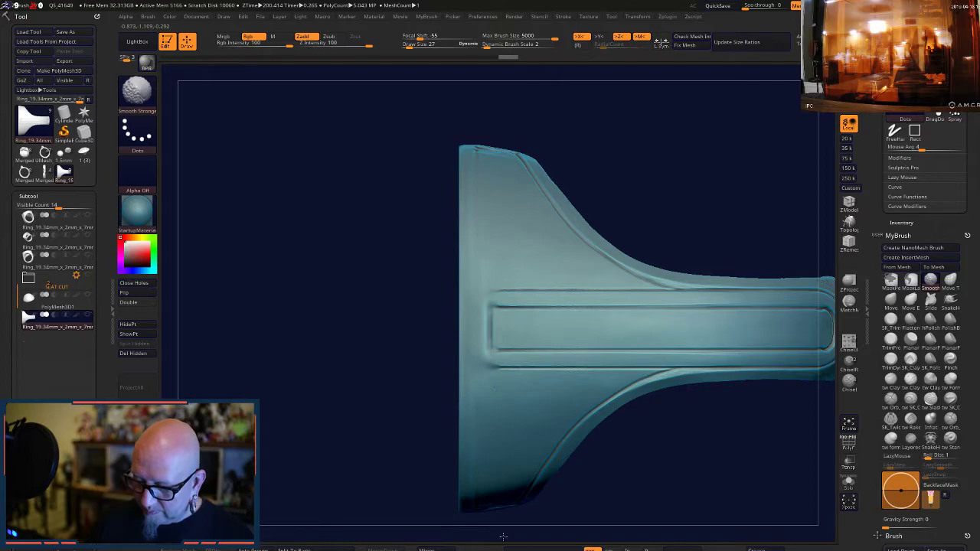
- Build up a raised band along the ring's rim with tw ClayTubes at Z Intensity 16, Draw Size 2840 and Dynamic Brush Scale 0.02
left_click(890, 378)
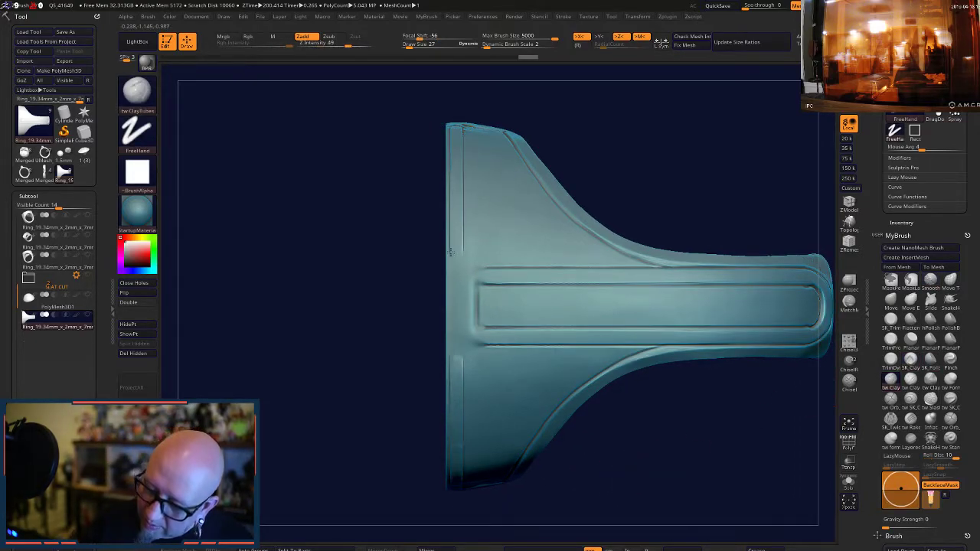
left_click_drag(450, 252, 454, 337)
key("ctrl+z")
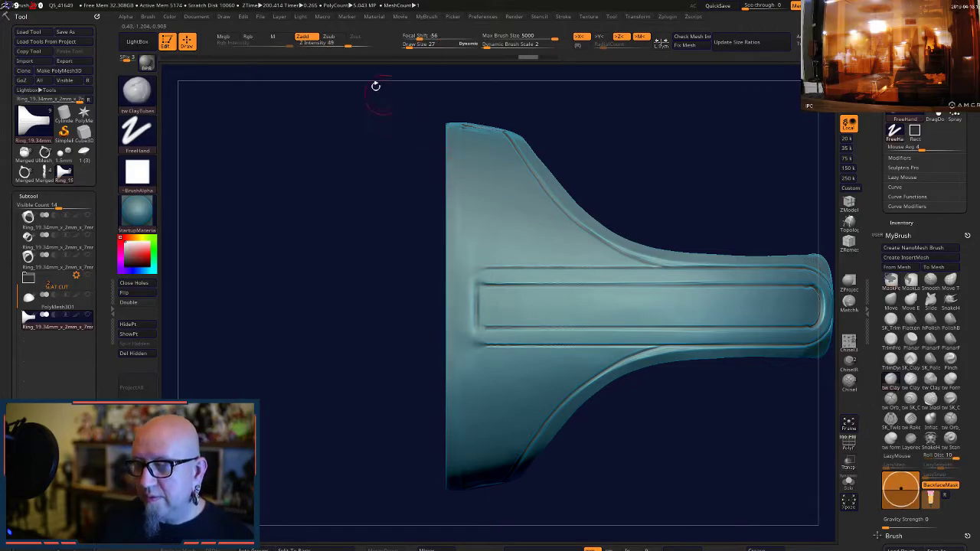
key("space")
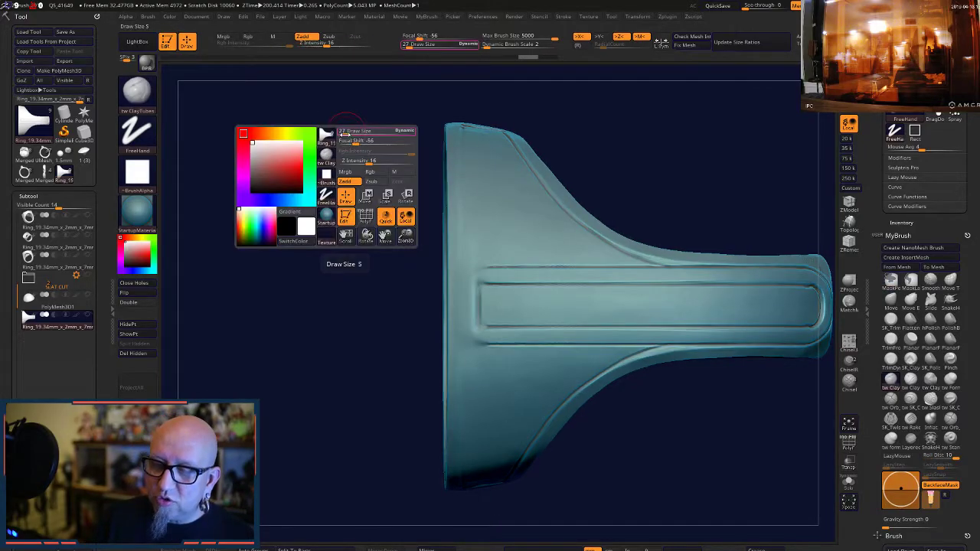
left_click_drag(346, 132, 352, 130)
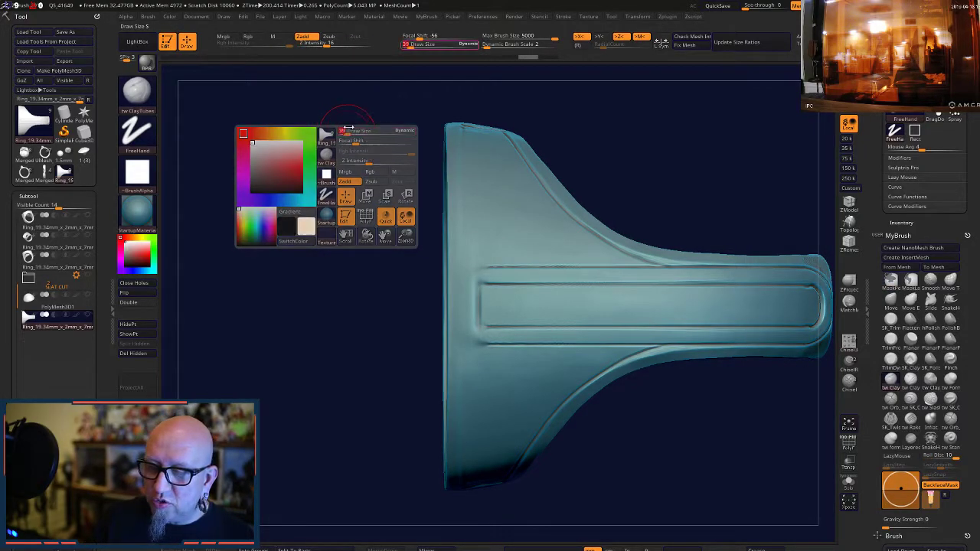
left_click_drag(453, 163, 456, 262)
key("ctrl+z")
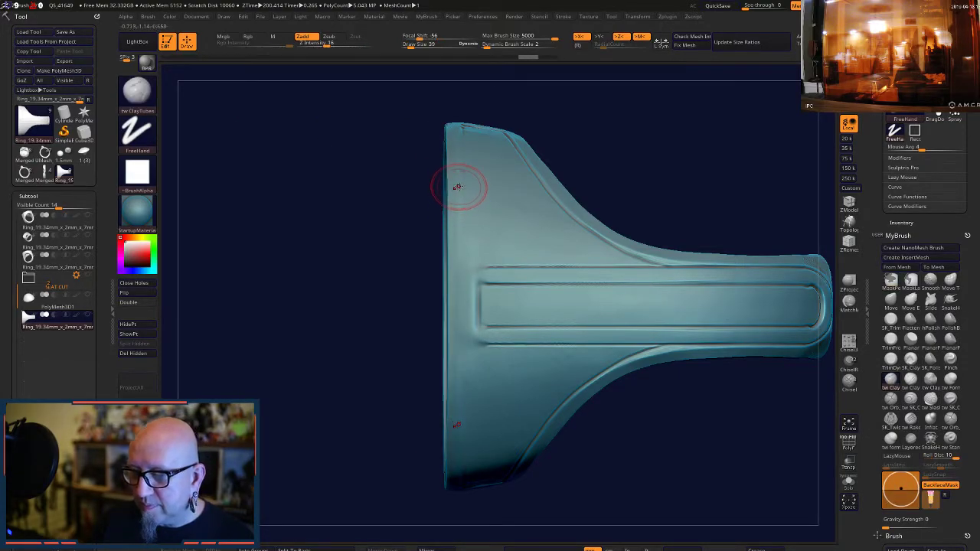
right_click(457, 186)
left_click_drag(457, 187, 451, 187)
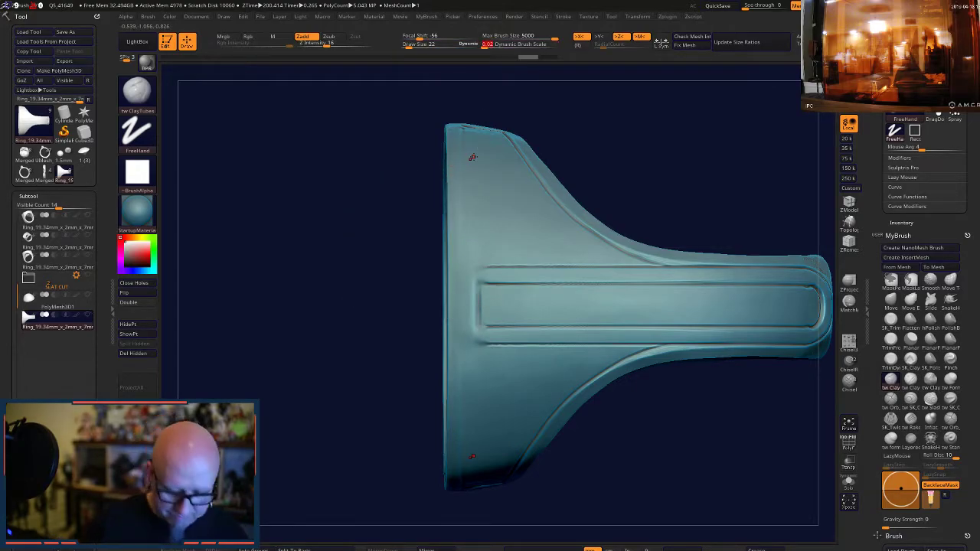
right_click(453, 190)
mouse_move(453, 189)
left_mouse_down()
mouse_move(516, 189)
mouse_move(502, 188)
left_mouse_up()
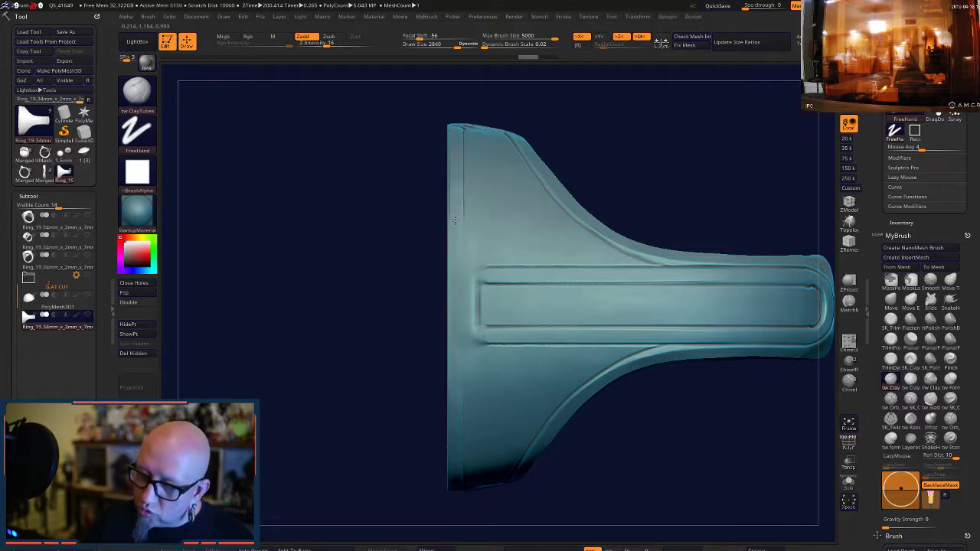
- Flatten the raised rim band on the ring's opposite side with the SK_TrimPolish brush
left_click_drag(498, 518, 682, 420)
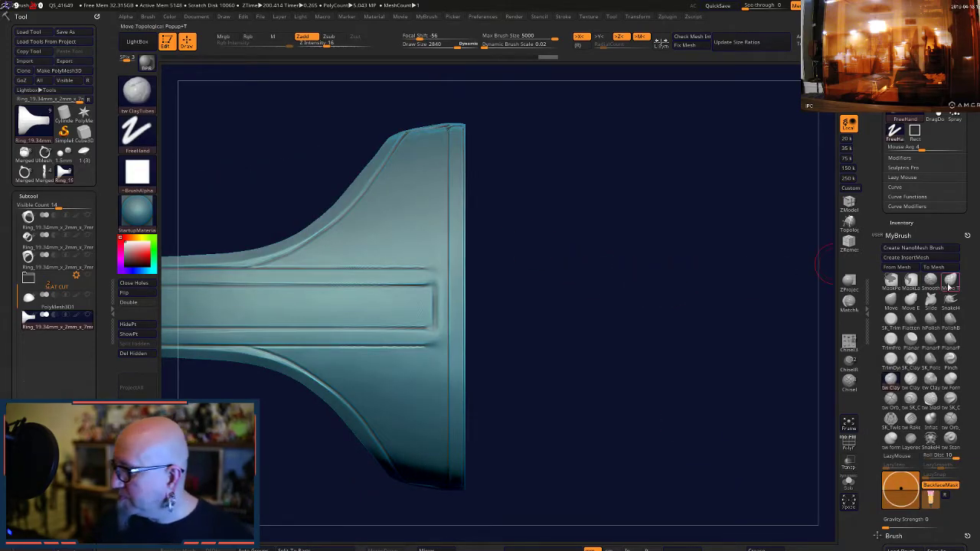
left_click(890, 318)
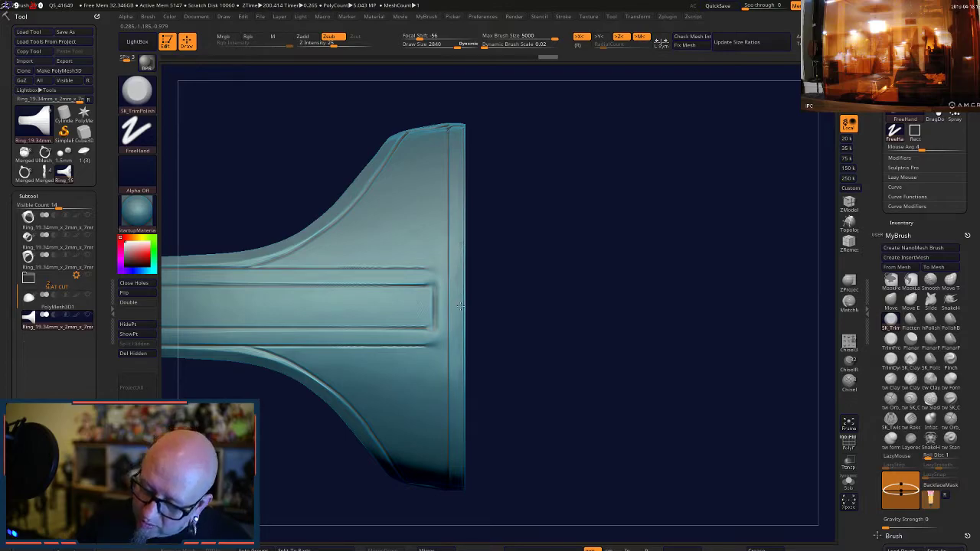
left_click_drag(463, 385, 472, 120, "shift")
left_click_drag(463, 177, 464, 121)
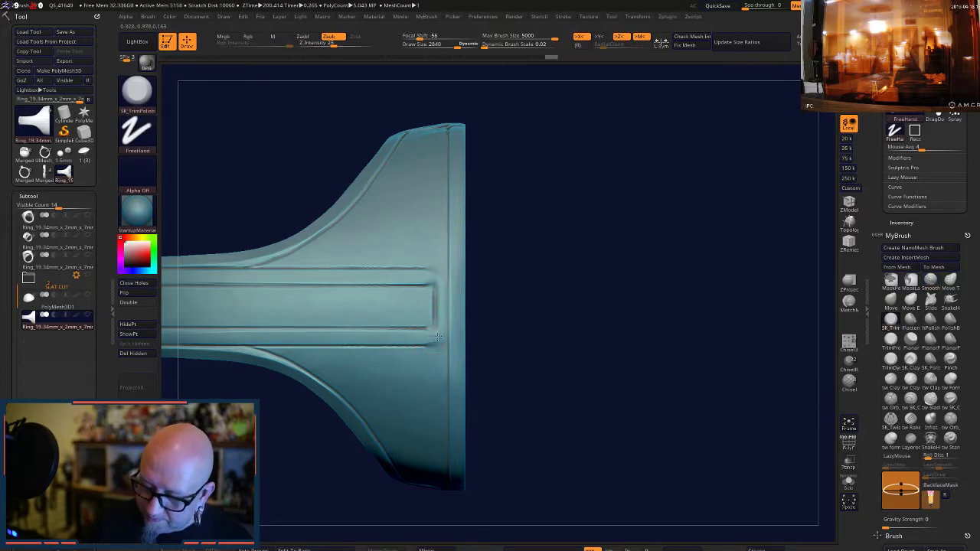
- Build up a raised border around the rim end of the side panel with tw ClayTubes at Draw Size 1898, and smooth it
left_click_drag(536, 260, 494, 341)
left_click_drag(669, 372, 661, 413)
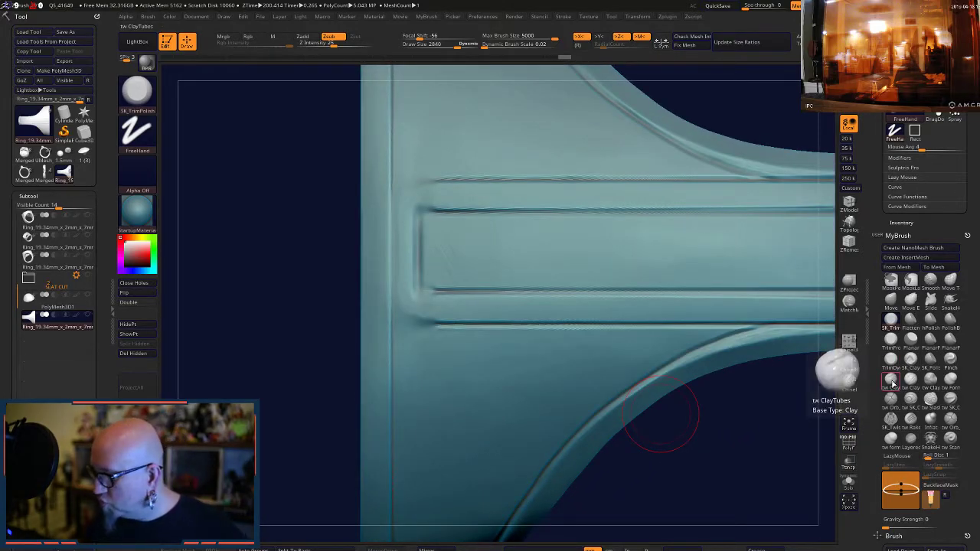
left_click(892, 379)
key("space")
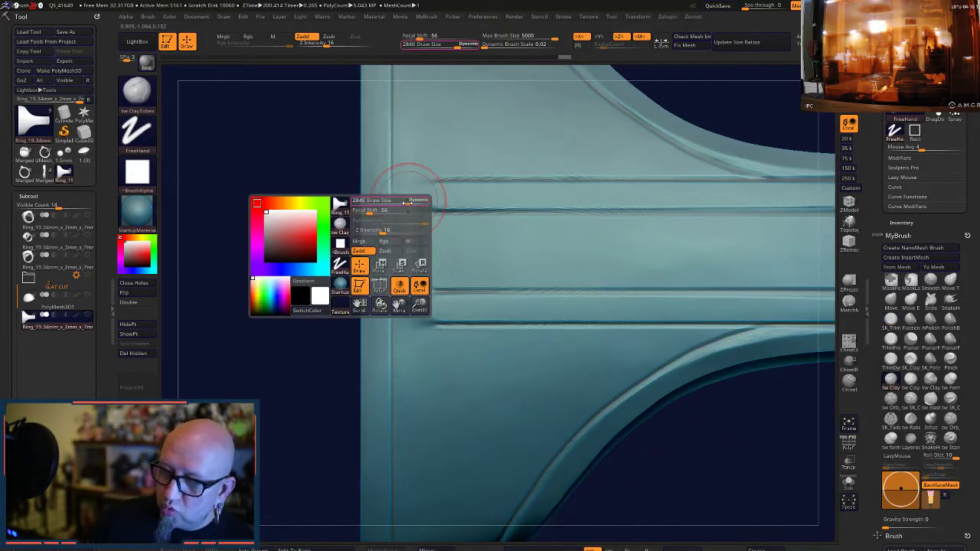
left_click_drag(411, 202, 399, 201)
left_click_drag(296, 364, 297, 346)
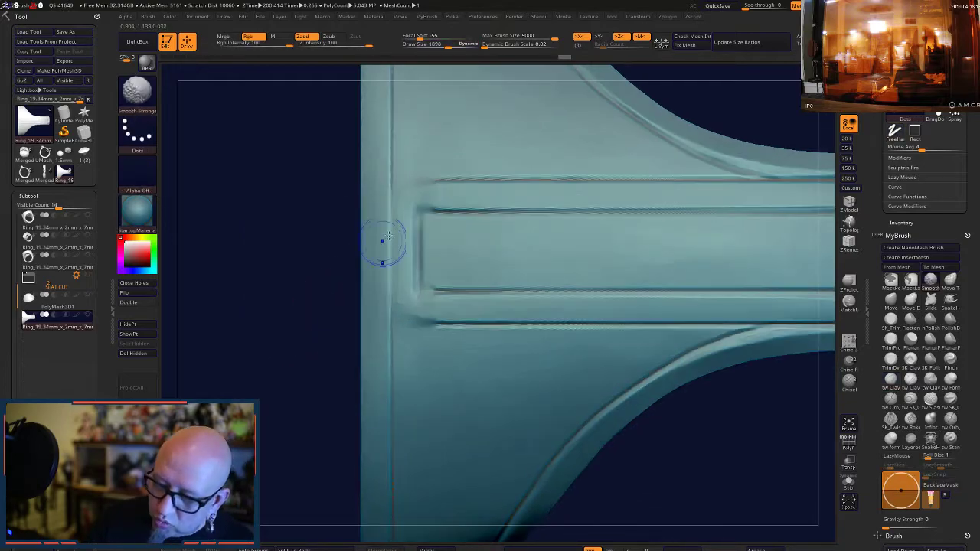
left_click_drag(406, 203, 406, 205)
left_click_drag(409, 254, 410, 294)
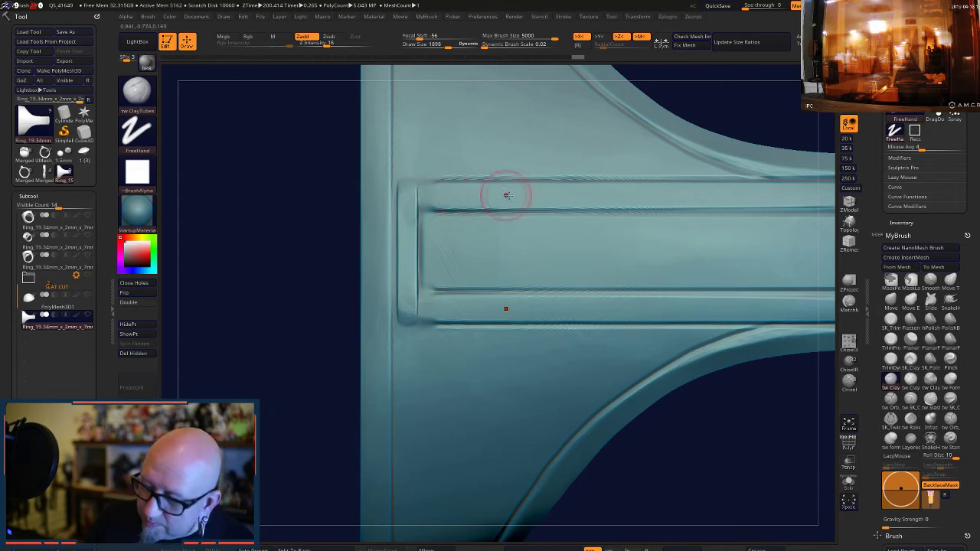
mouse_move(429, 196)
left_mouse_down()
mouse_move(519, 197)
mouse_move(405, 199)
mouse_move(569, 196)
left_mouse_up()
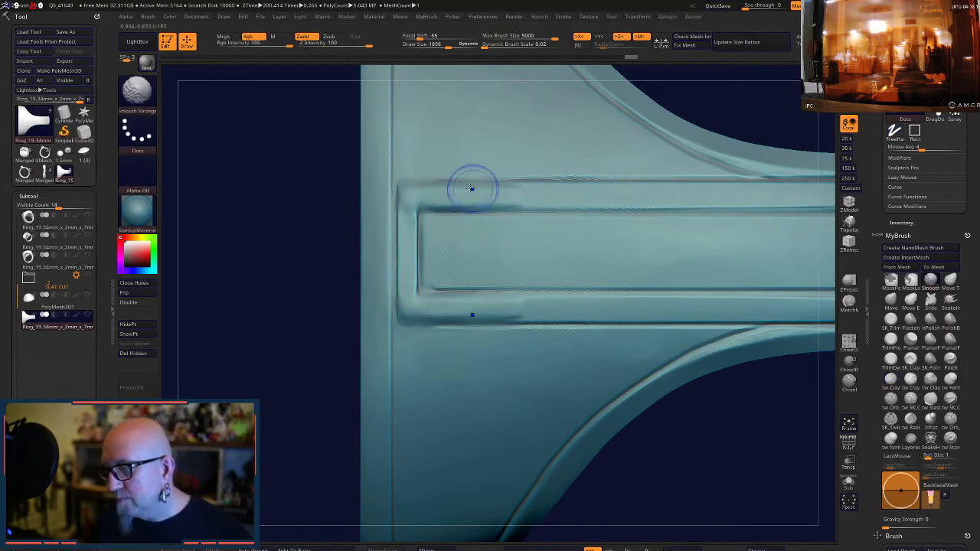
left_click_drag(470, 190, 817, 199, "shift")
- Trim the border at the rim end of the side panel with SK_TrimPolish, and smooth the panel's long edges
left_click_drag(710, 441, 689, 420, "alt")
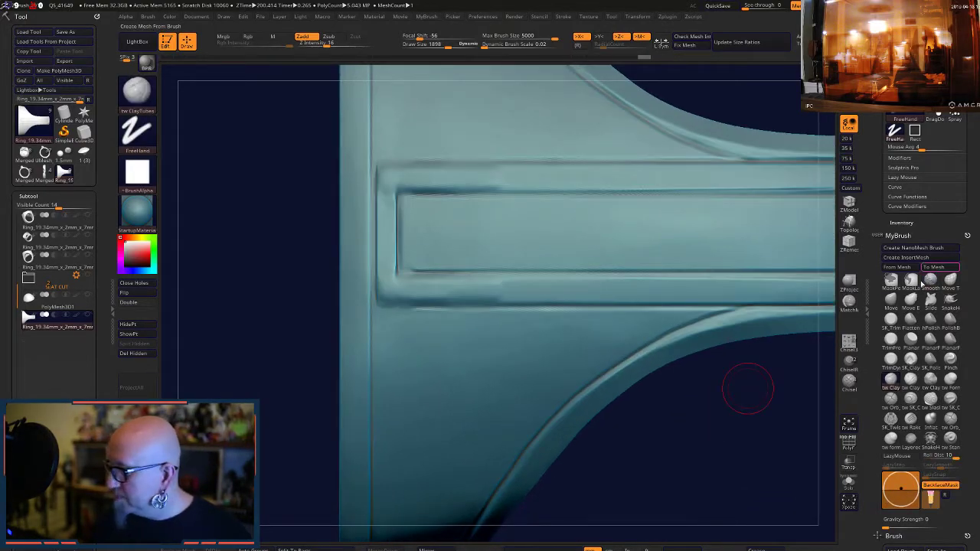
left_click(890, 319)
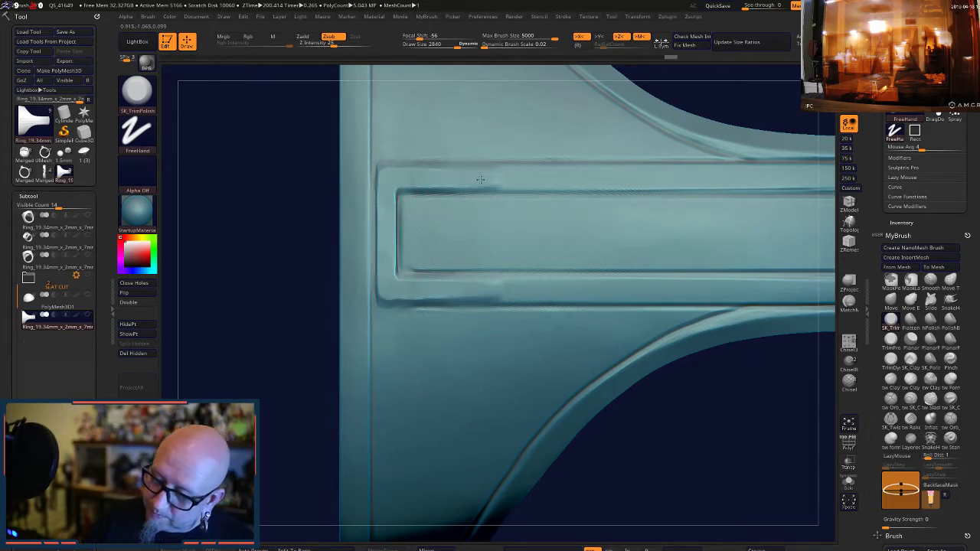
left_click_drag(671, 475, 661, 417)
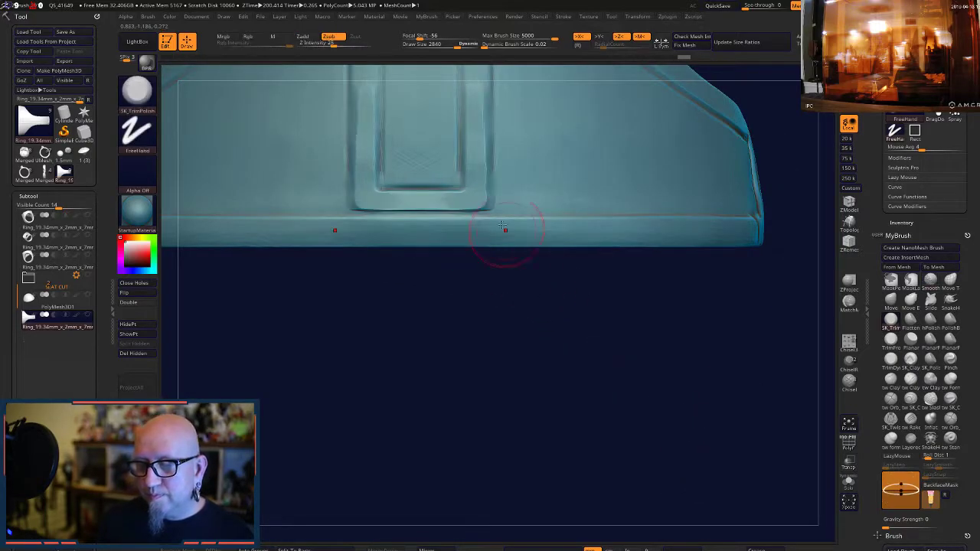
left_click_drag(494, 325, 501, 451, "alt")
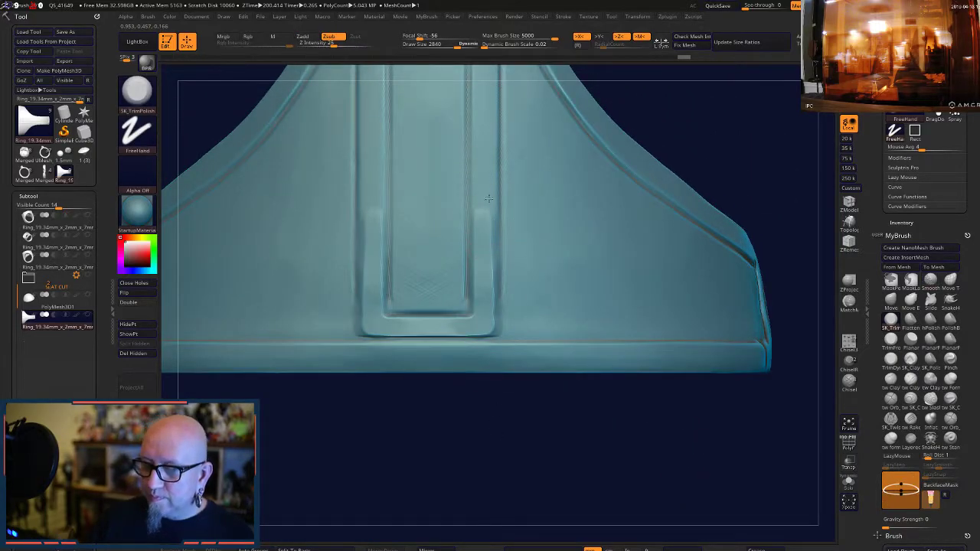
left_click_drag(487, 264, 484, 290)
left_click_drag(484, 290, 492, 173, "shift")
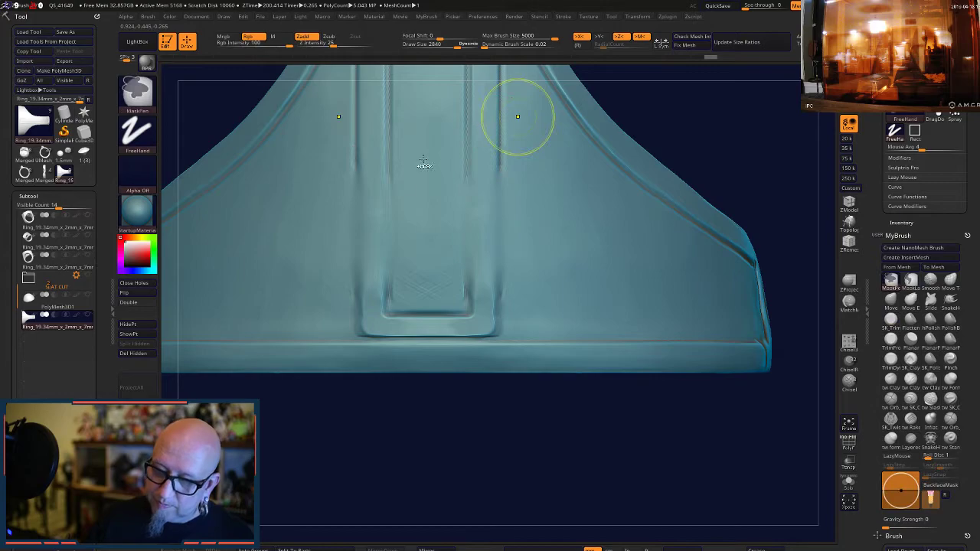
mouse_move(372, 153)
left_mouse_down("shift")
mouse_move(363, 318)
mouse_move(417, 326)
left_mouse_up("shift")
- Smooth the side panel and the surrounding flared body along one side of the ring
mouse_move(569, 401)
left_mouse_down("alt")
mouse_move(584, 459)
mouse_move(649, 260)
mouse_move(667, 325)
left_mouse_up("alt")
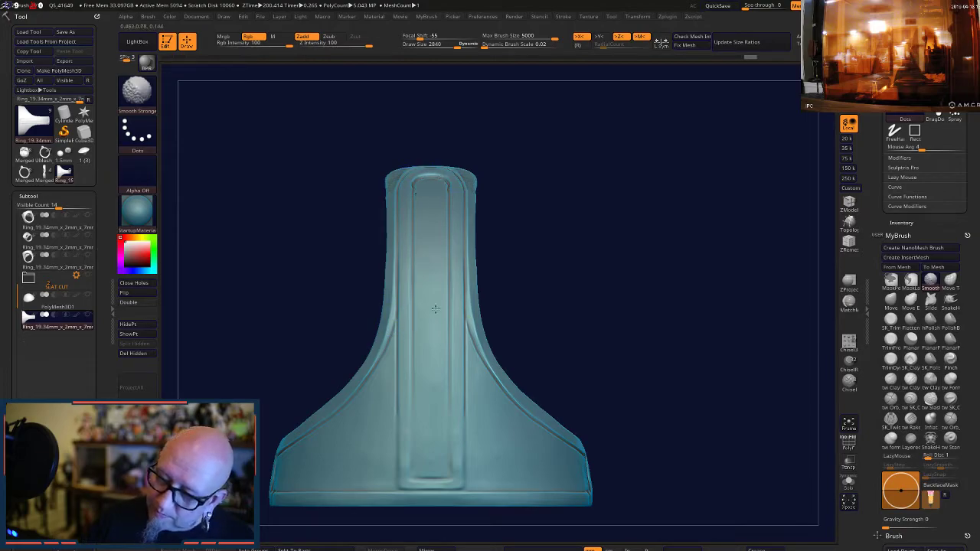
left_click_drag(612, 426, 616, 310, "alt")
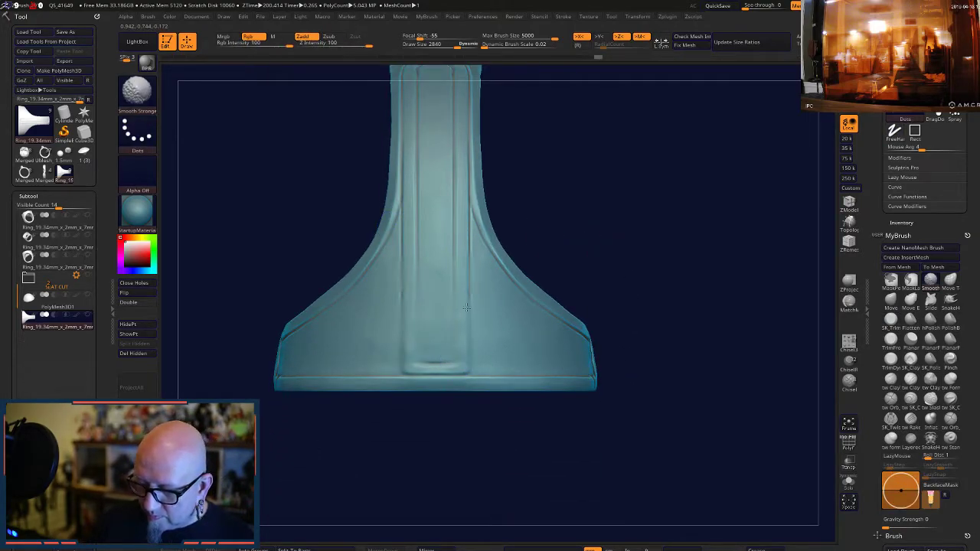
left_click_drag(684, 304, 602, 271)
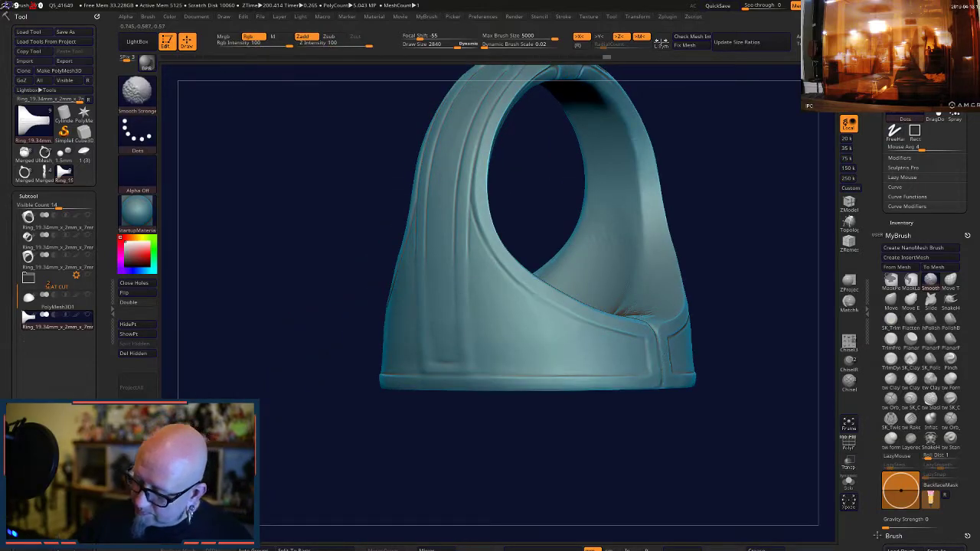
left_click_drag(702, 244, 678, 267)
left_click_drag(627, 244, 625, 259)
key("shift")
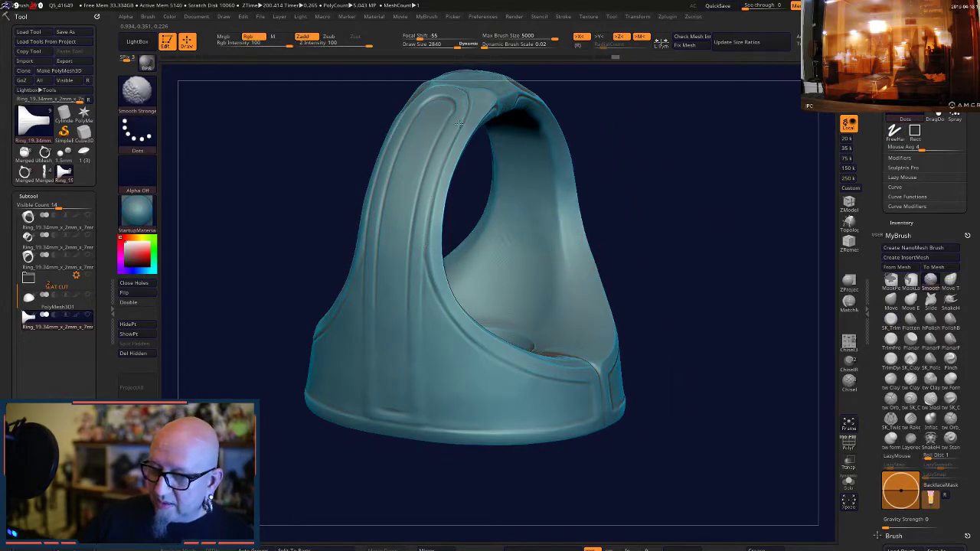
mouse_move(658, 127)
left_mouse_down("alt")
mouse_move(666, 253)
mouse_move(605, 259)
mouse_move(739, 258)
mouse_move(696, 293)
mouse_move(589, 286)
mouse_move(470, 208)
left_mouse_up("alt")
key("shift")
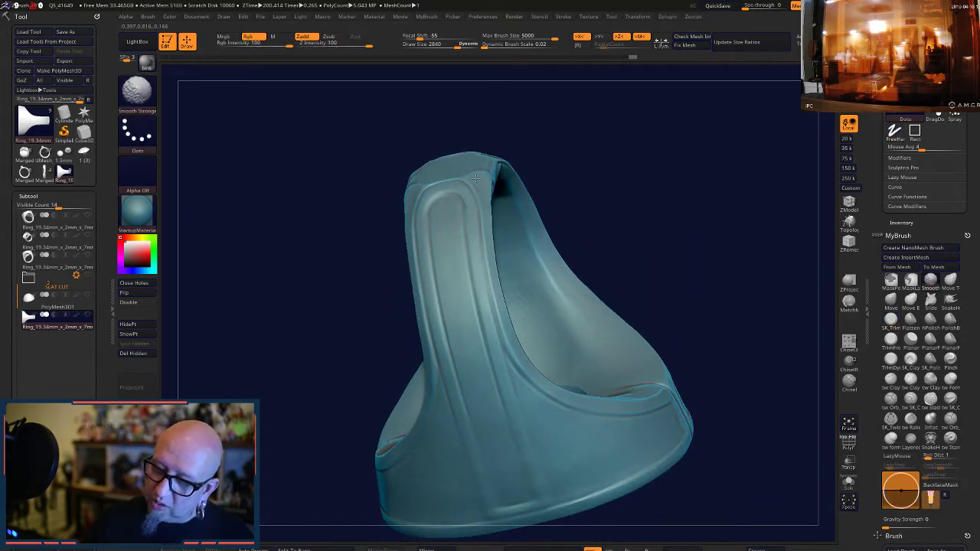
left_click_drag(518, 452, 509, 371, "shift")
- Smooth the flared body beside the side panel and the inner wall around the finger opening
mouse_move(695, 464)
left_mouse_down()
mouse_move(682, 374)
mouse_move(589, 357)
left_mouse_up()
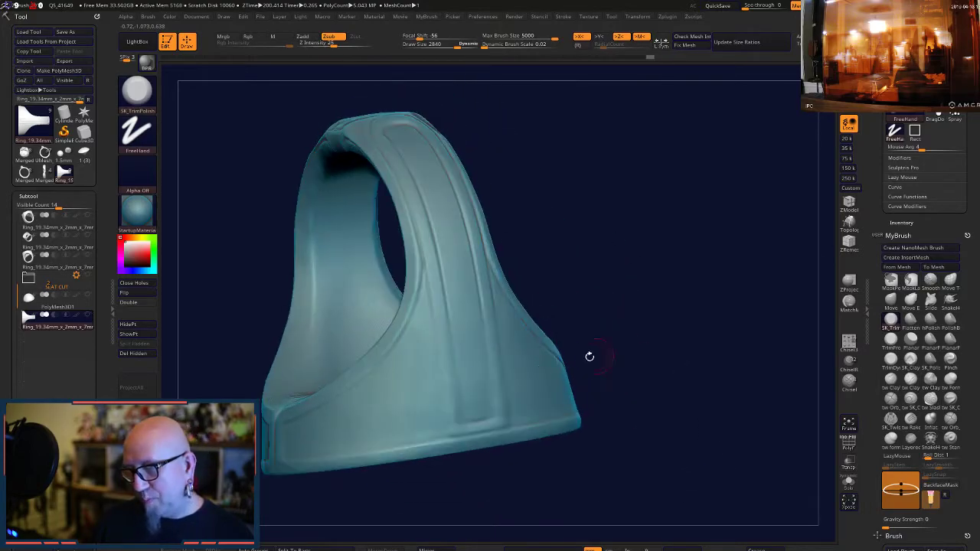
left_click_drag(468, 393, 450, 370, "shift")
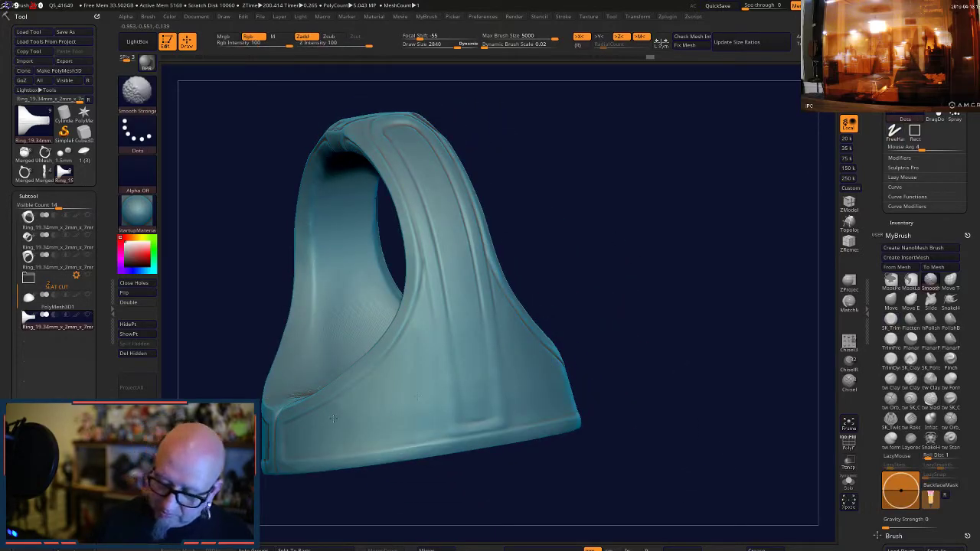
left_click_drag(333, 419, 369, 373, "shift")
left_click_drag(563, 218, 455, 252)
left_click_drag(374, 265, 320, 262, "shift")
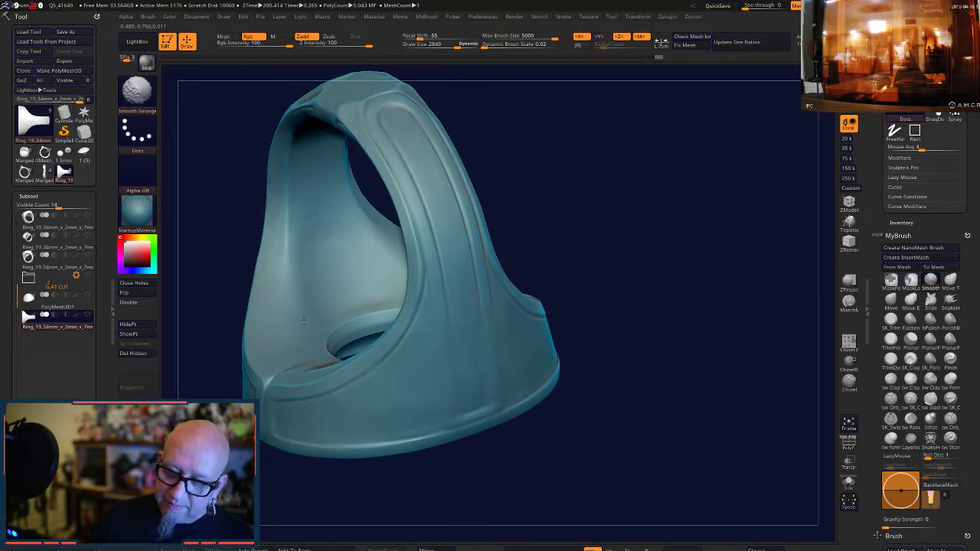
left_click_drag(647, 233, 542, 249)
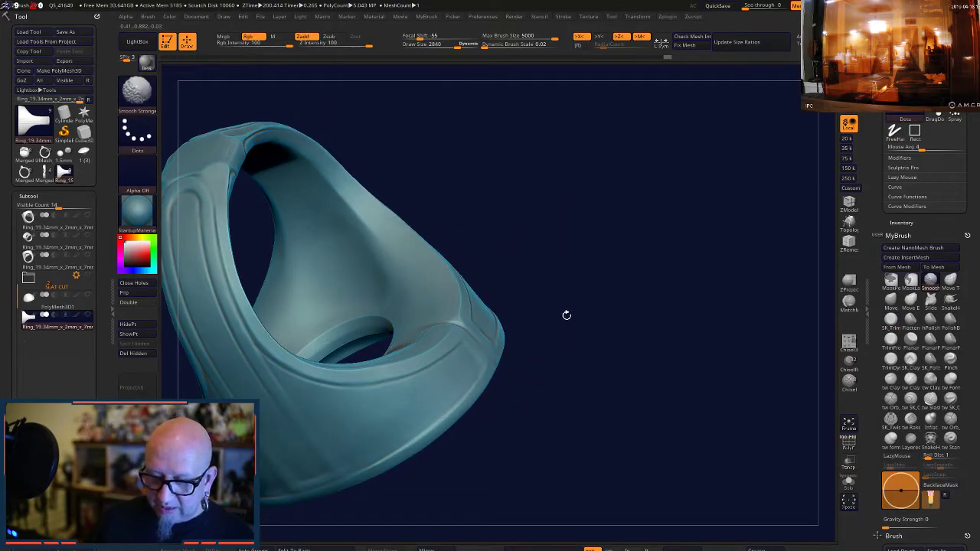
- Smooth the rim's edge around the stone seat and the raised rim band above the finger opening
left_click_drag(566, 315, 531, 245)
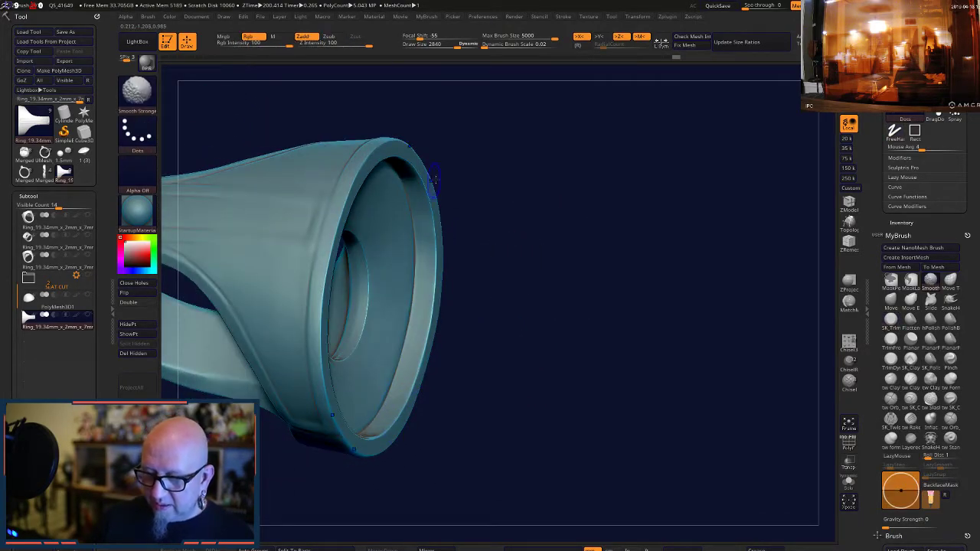
left_click_drag(435, 179, 448, 225)
left_click_drag(415, 195, 501, 245)
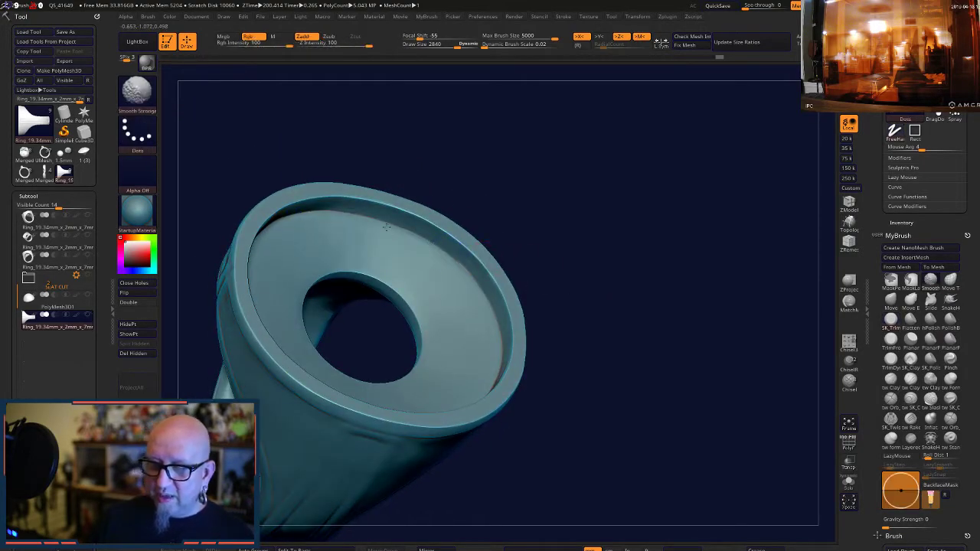
left_click_drag(472, 282, 501, 358)
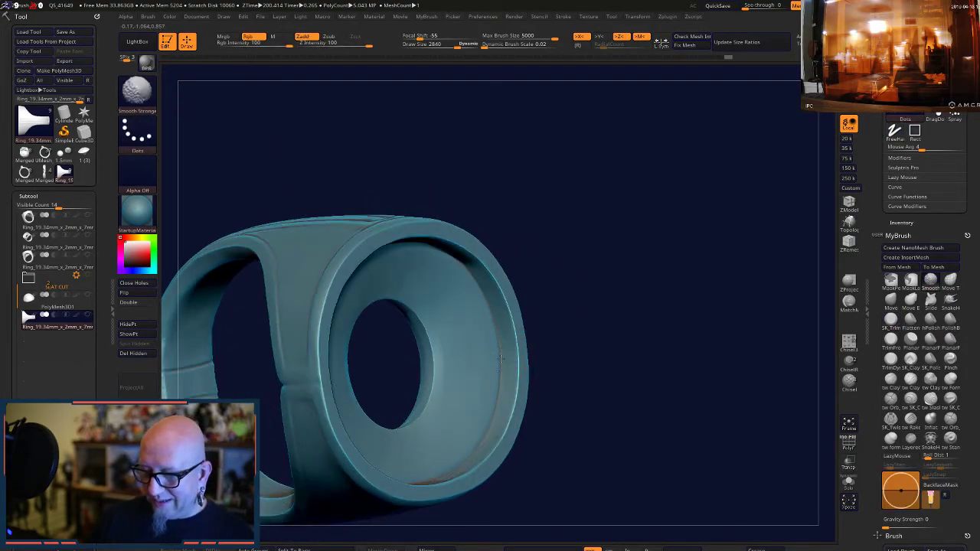
mouse_move(615, 378)
left_mouse_down("alt")
mouse_move(567, 326)
mouse_move(632, 472)
mouse_move(705, 498)
mouse_move(648, 479)
mouse_move(625, 352)
mouse_move(610, 347)
mouse_move(627, 410)
left_mouse_up("alt")
left_click_drag(514, 302, 536, 247, "shift")
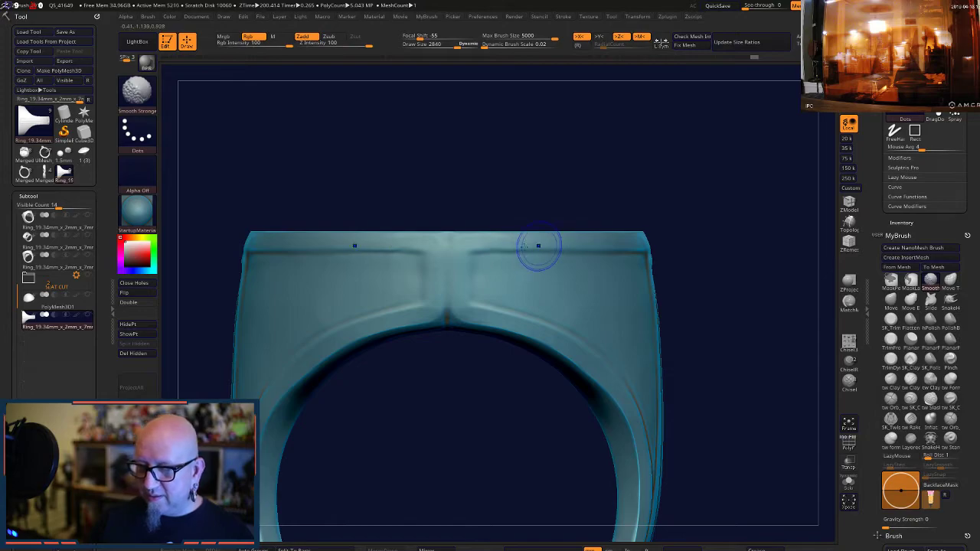
- Remesh the ring with SoMuchZbrush's Remesh at Max Res(100k) 40, with recreating subdivision levels enabled
left_click_drag(728, 393, 695, 322, "alt")
left_click_drag(687, 376, 684, 319, "alt")
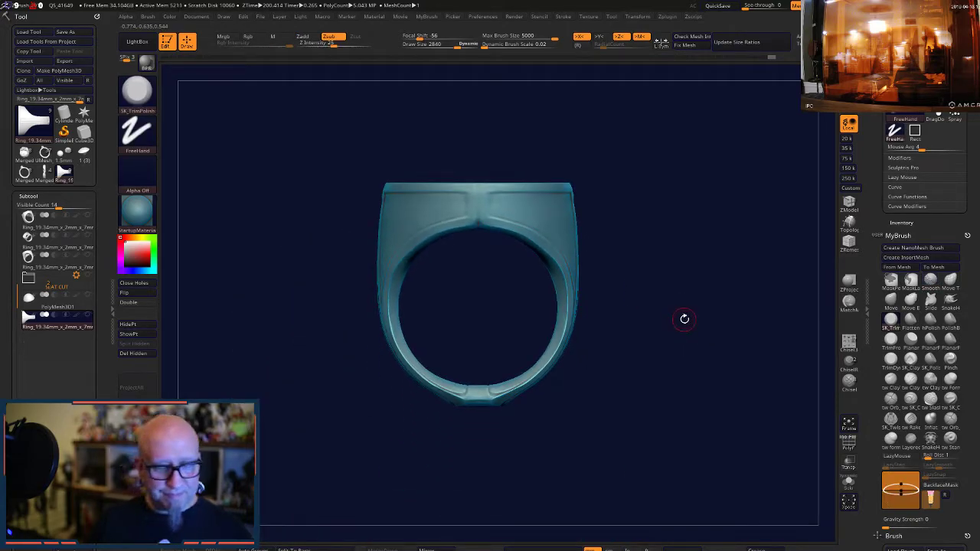
scroll(926, 344, "up", 5)
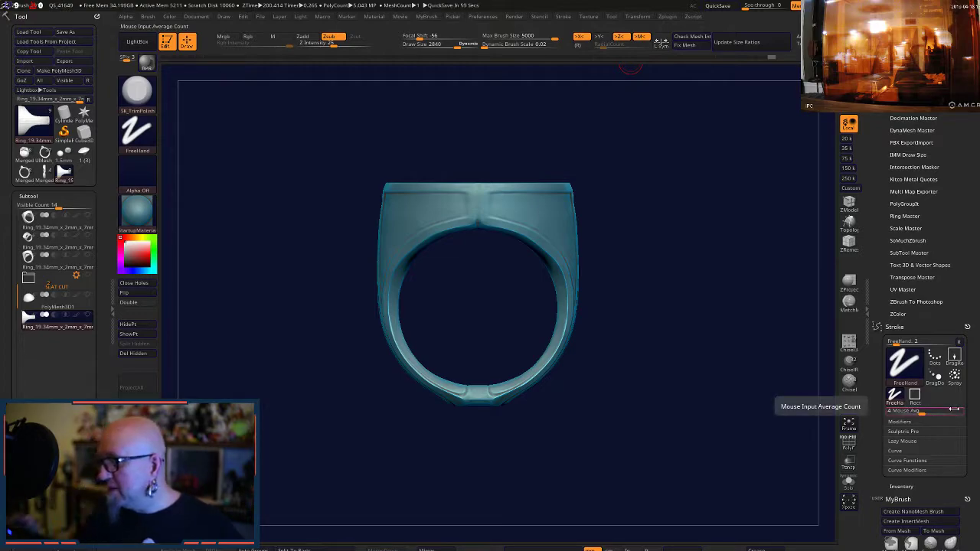
left_click(915, 239)
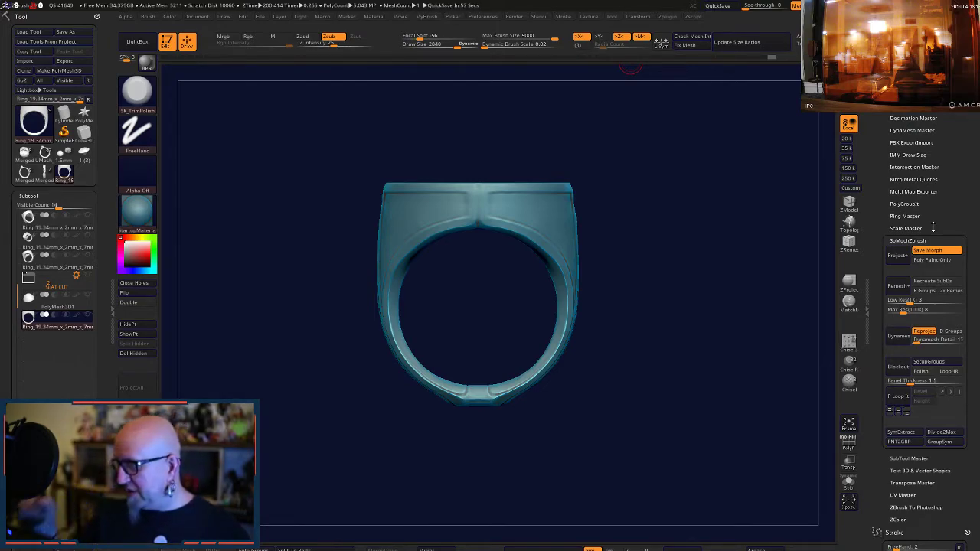
left_click_drag(903, 310, 968, 311)
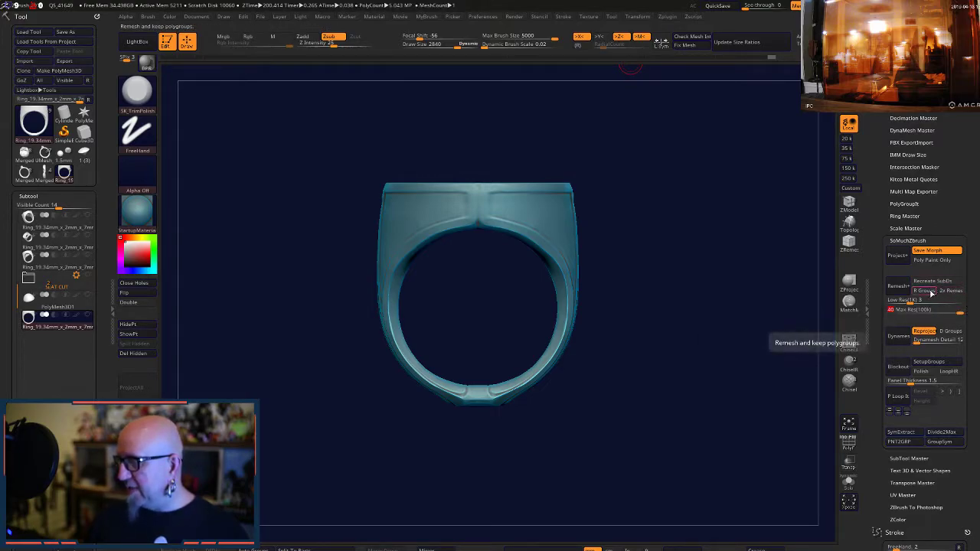
left_click(848, 442)
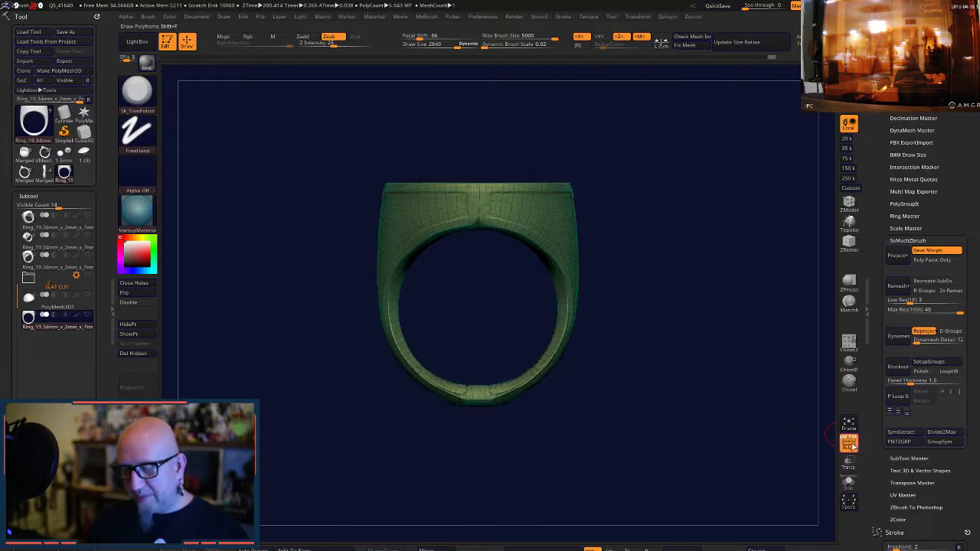
left_click(848, 442)
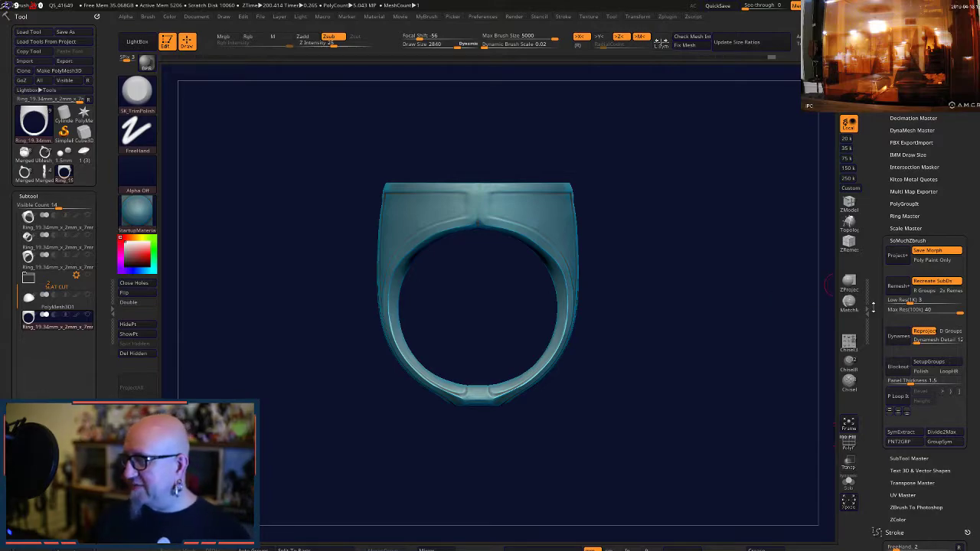
left_click(902, 289)
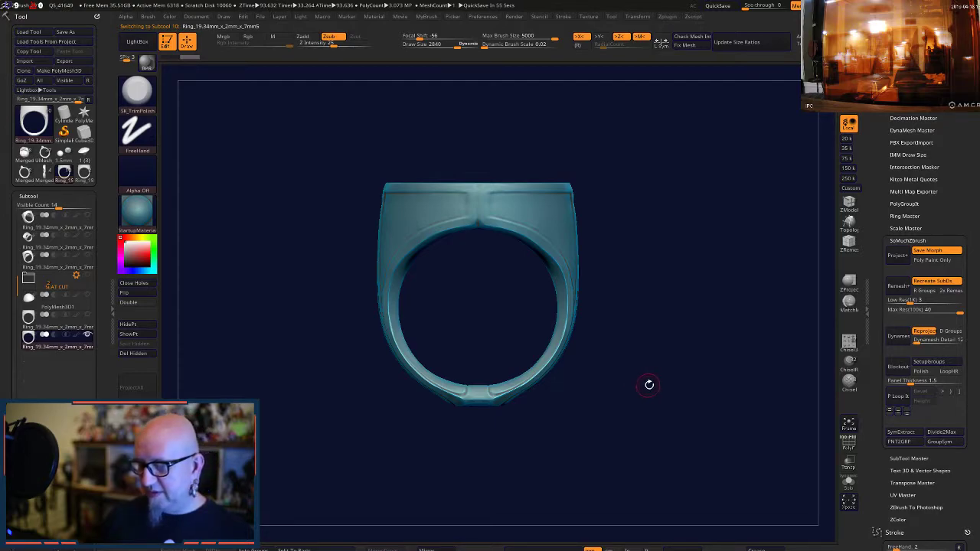
- Subdivide the remeshed ring once more, and inspect its topology with the polyframe display before hiding it again
left_click_drag(647, 385, 648, 394)
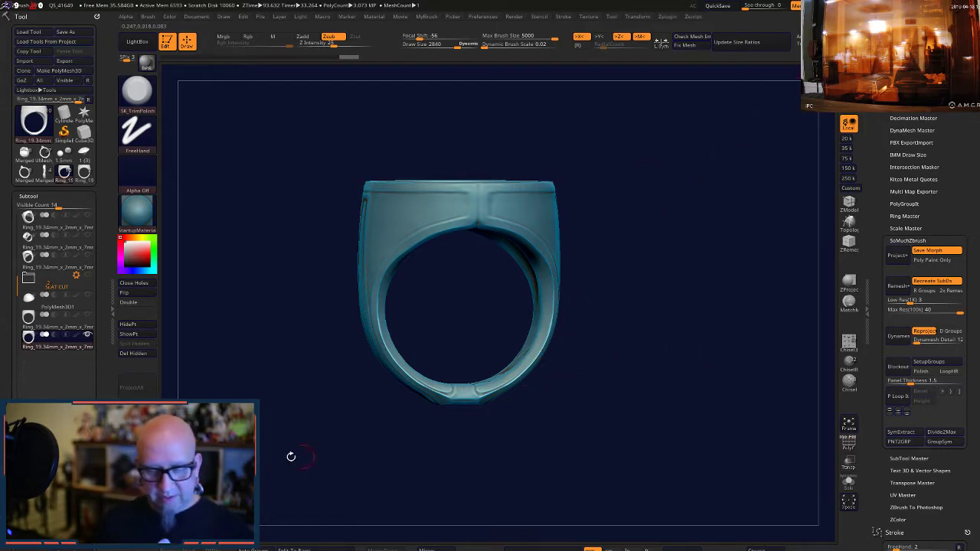
key("ctrl+d")
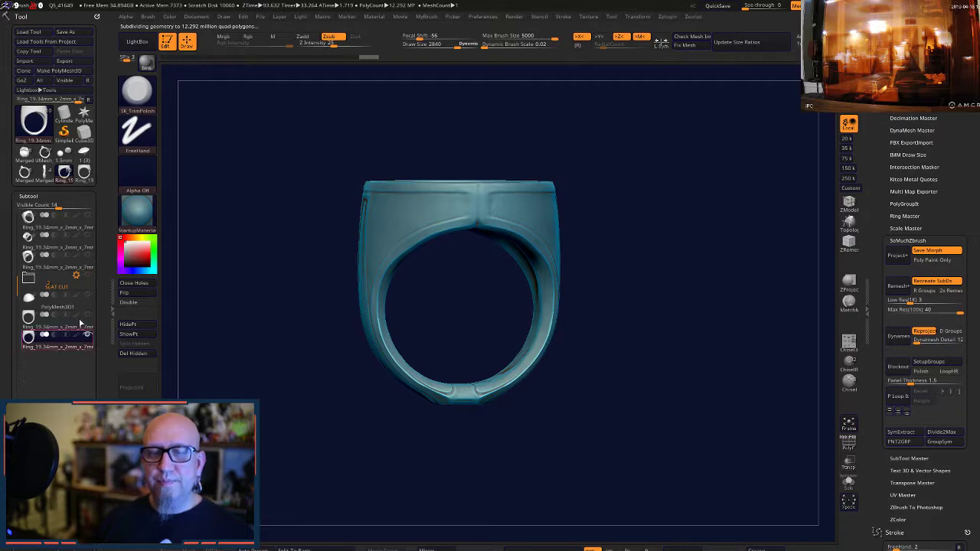
left_click_drag(594, 321, 662, 353)
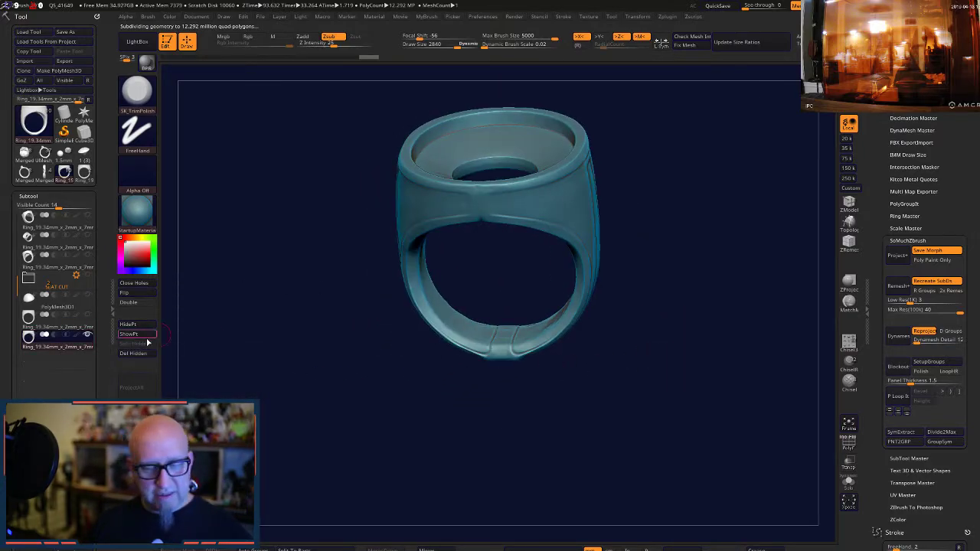
left_click(848, 443)
left_click_drag(752, 431, 742, 529)
left_click_drag(727, 248, 428, 226)
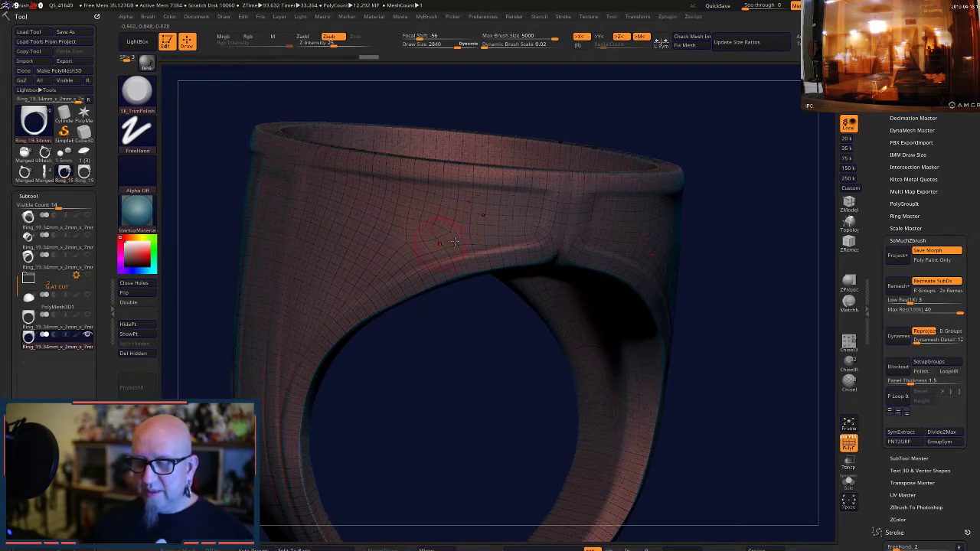
mouse_move(474, 360)
left_mouse_down()
mouse_move(413, 381)
mouse_move(505, 381)
left_mouse_up()
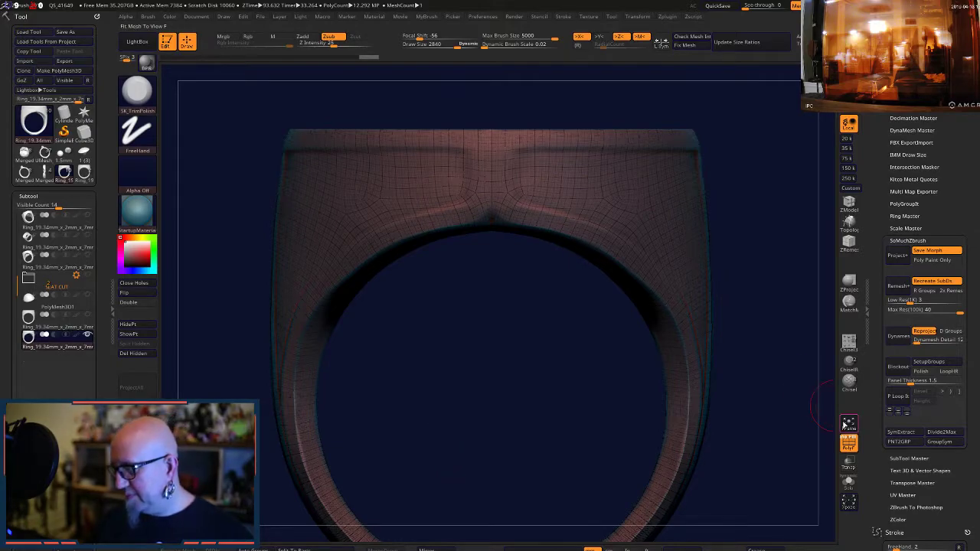
left_click(849, 442)
- Polish the face above the finger opening with SK_TrimPolish, and add a freehand zigzag ridge with tw ClayTubes at Z Intensity 16, Draw Size 1898
left_click_drag(783, 252, 695, 310, "alt")
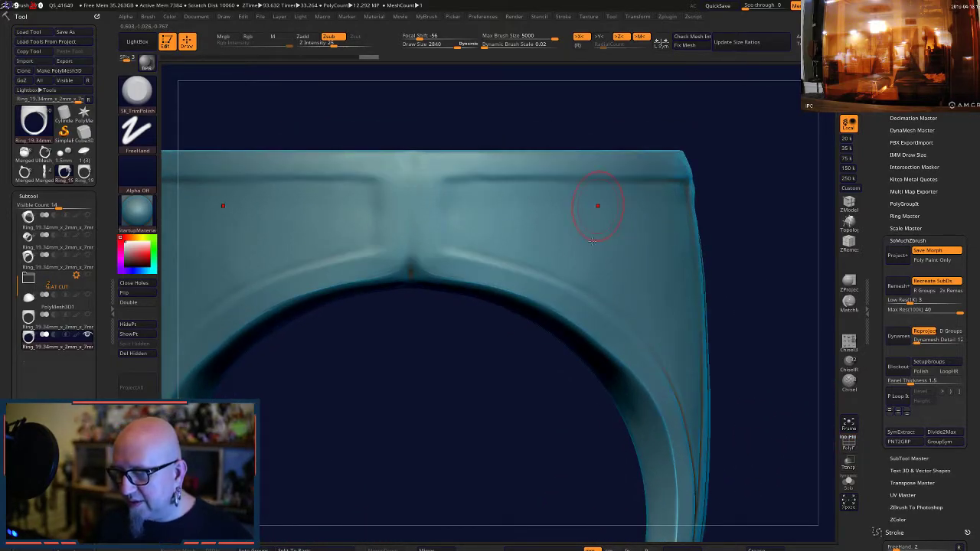
left_click_drag(593, 242, 612, 268)
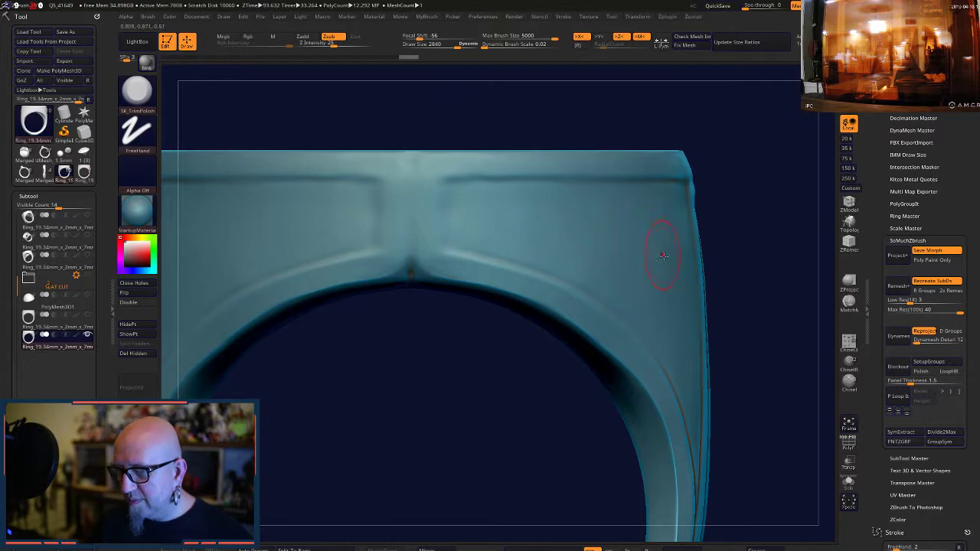
left_click_drag(969, 428, 969, 111)
scroll(892, 370, "down", 3)
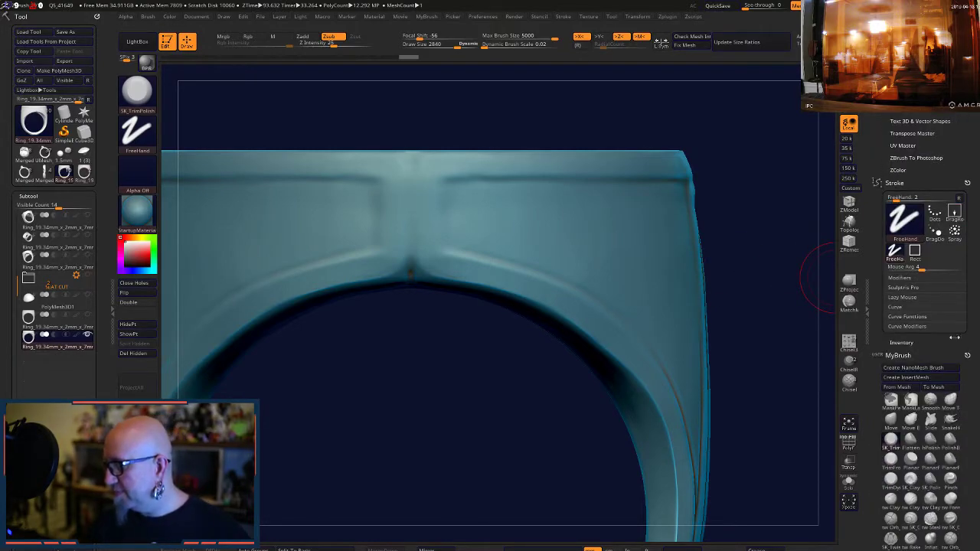
left_click(890, 351)
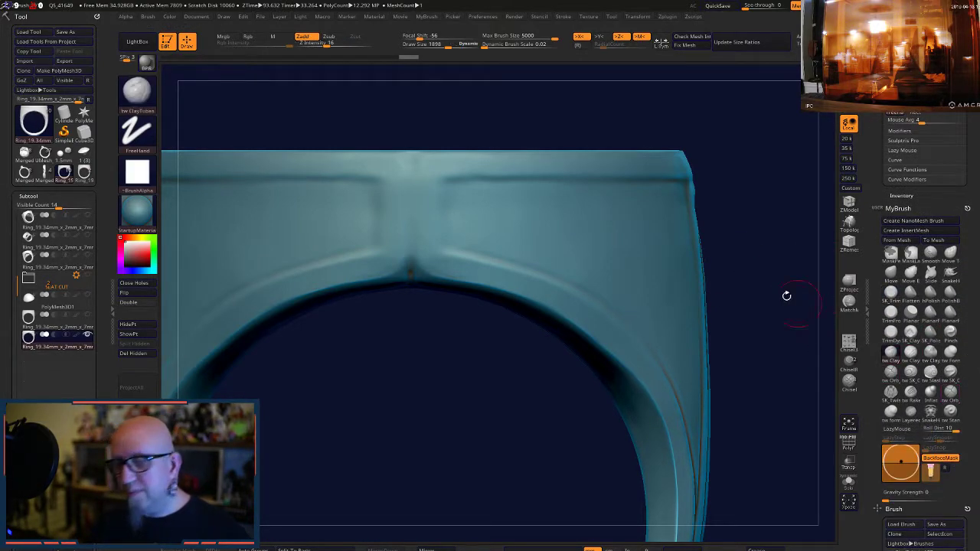
left_click_drag(584, 199, 635, 282)
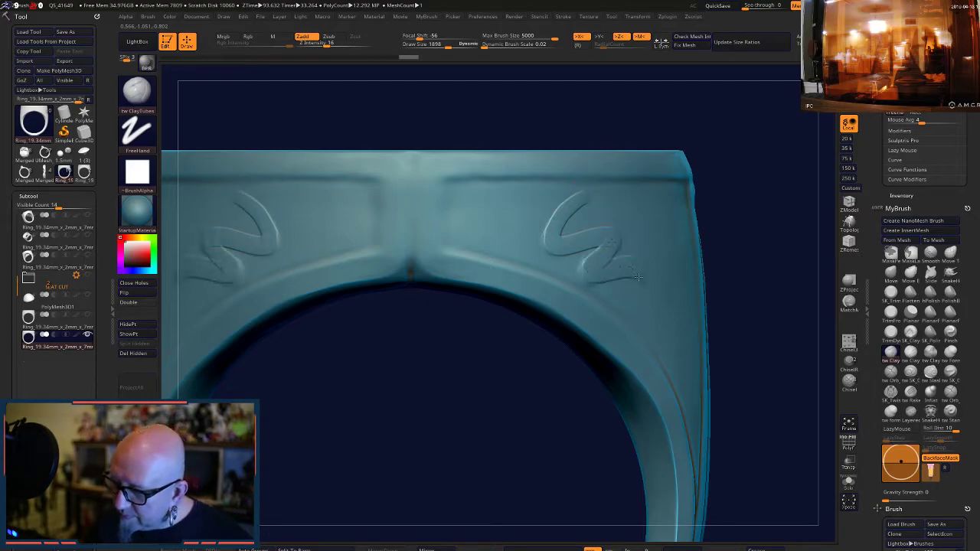
- Undo the freehand zigzag ridge on the face above the finger opening
left_click_drag(792, 246, 766, 261)
key("ctrl")
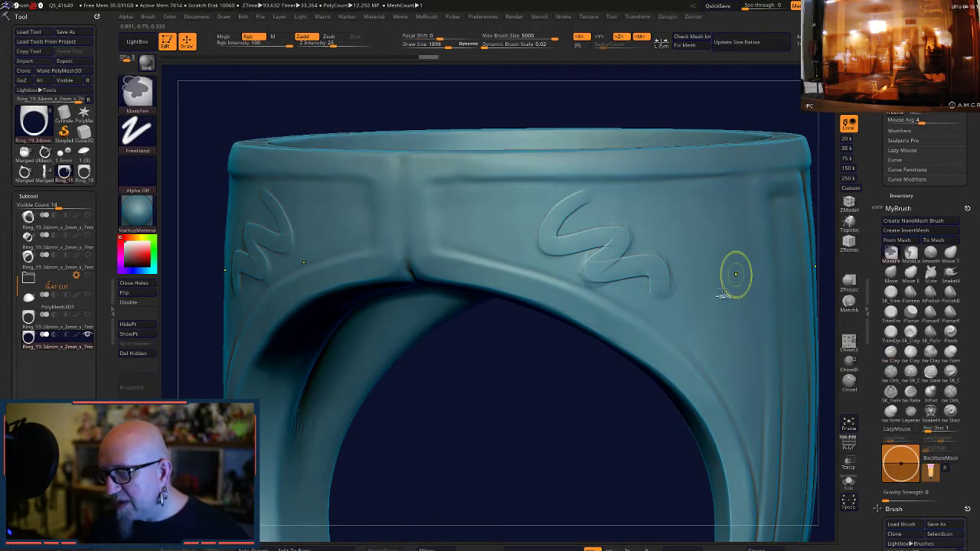
left_click_drag(492, 427, 551, 369)
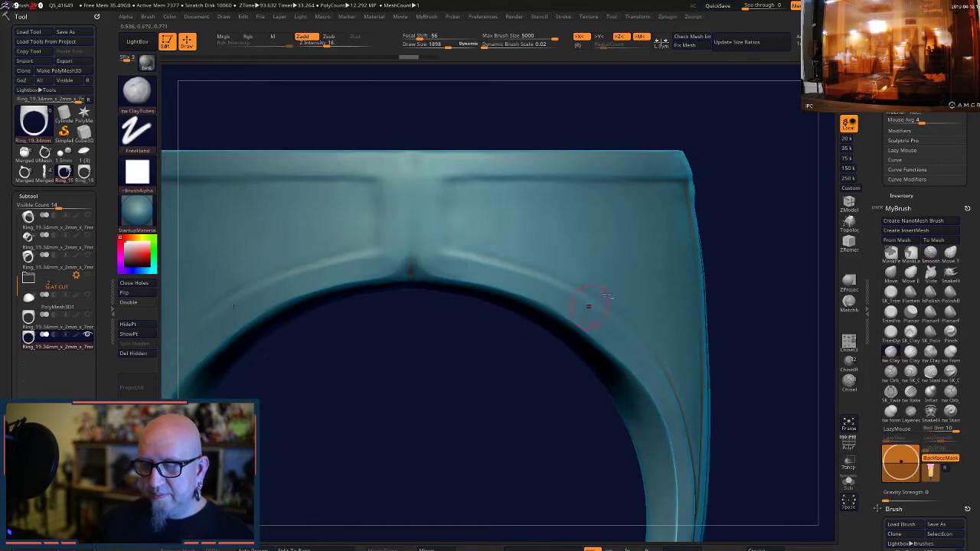
left_click_drag(761, 259, 733, 245, "alt")
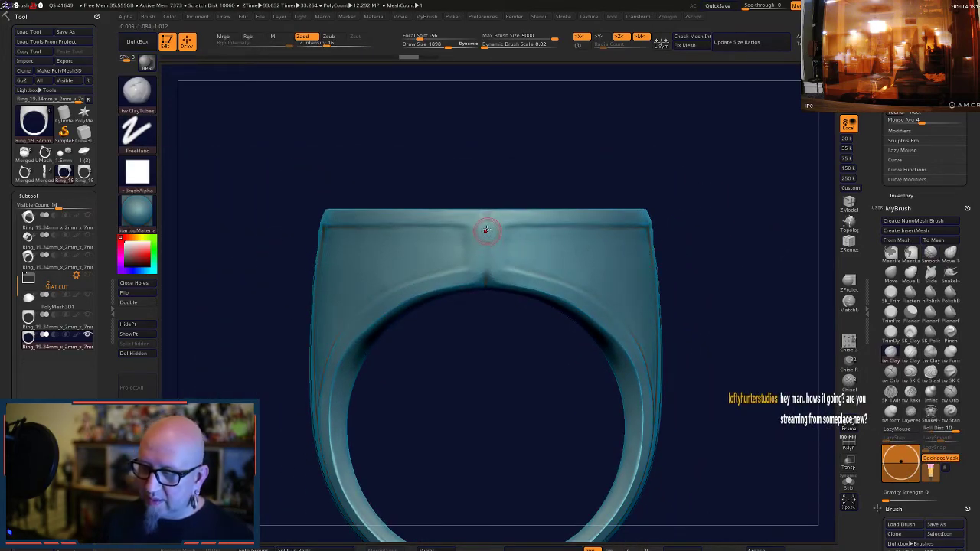
- Lower the ring by two subdivision levels, and smooth away the panel borders on the face above the finger opening
left_click_drag(487, 215, 487, 265)
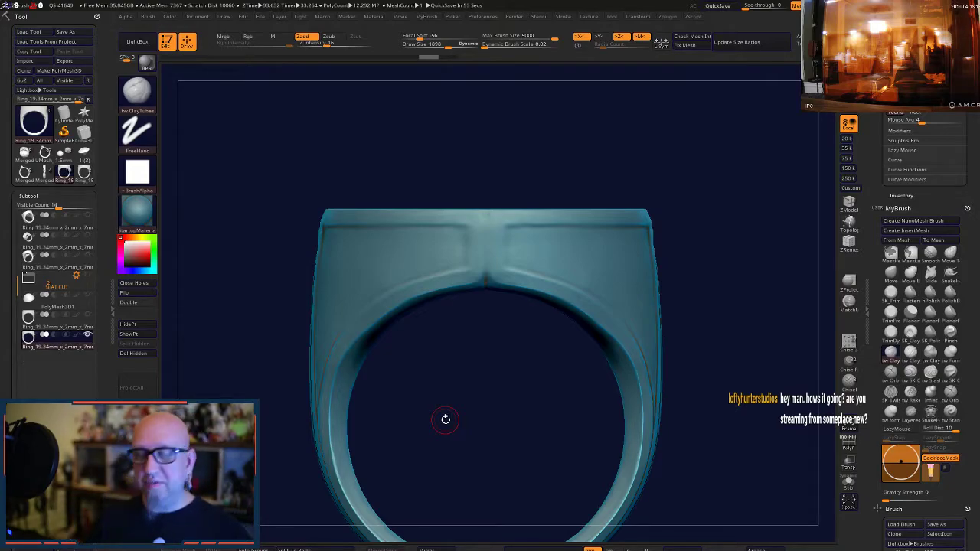
left_click_drag(445, 417, 650, 356)
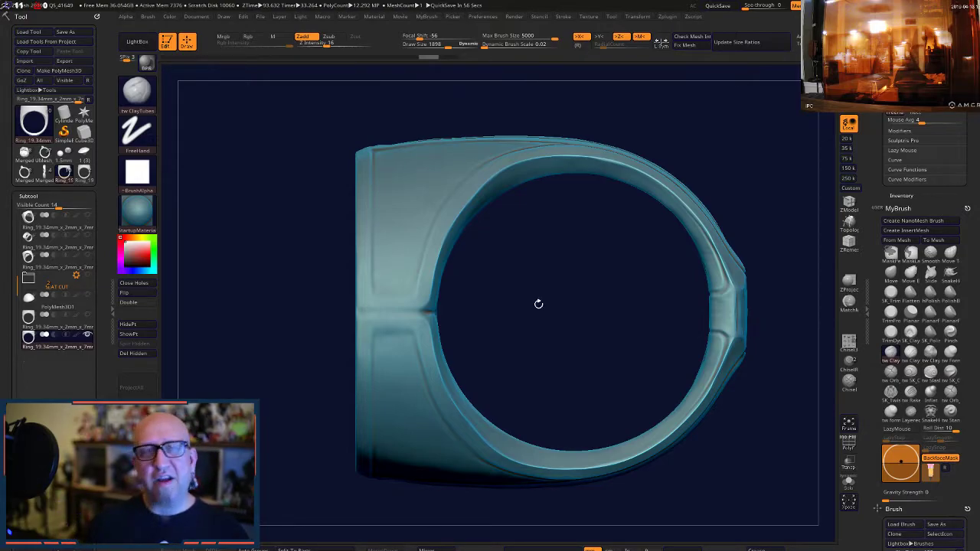
left_click_drag(538, 304, 533, 285, "alt")
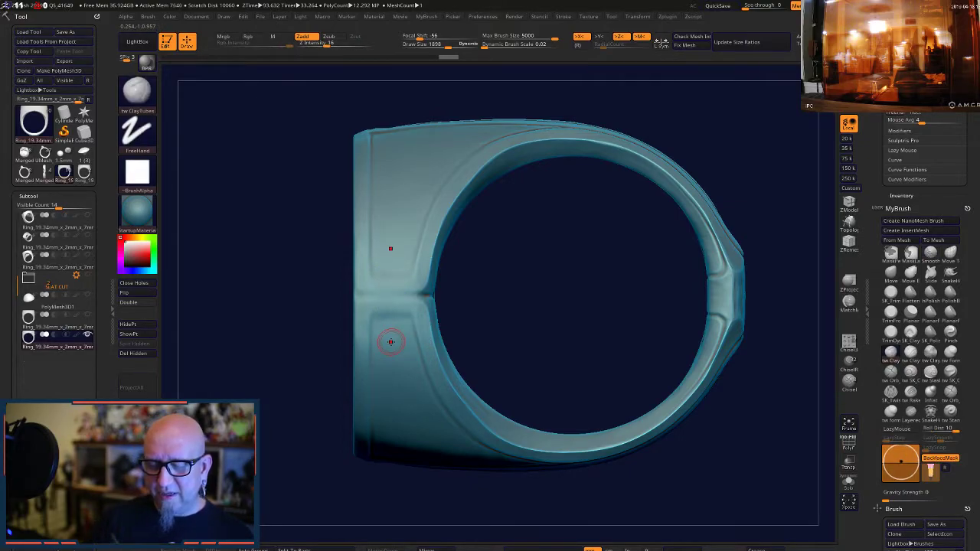
key("shift+d")
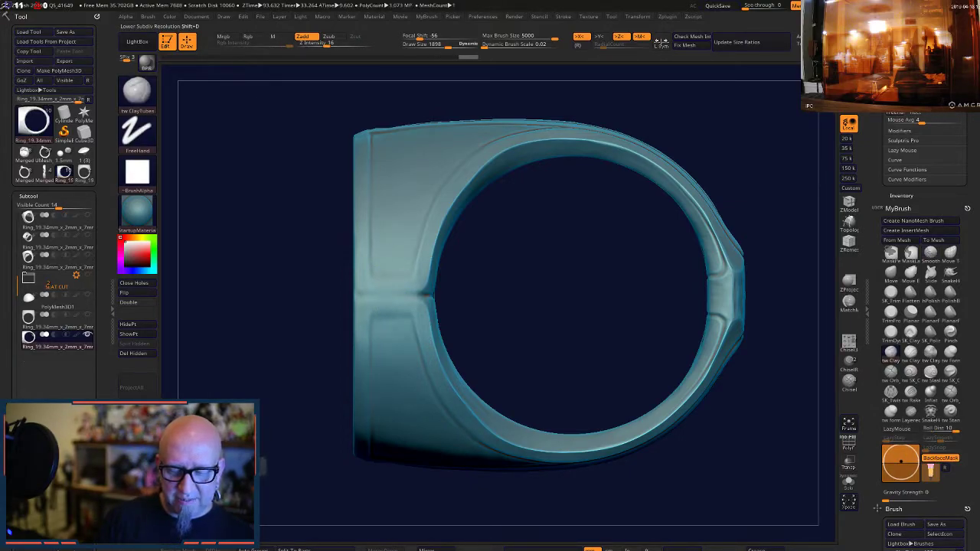
key("shift")
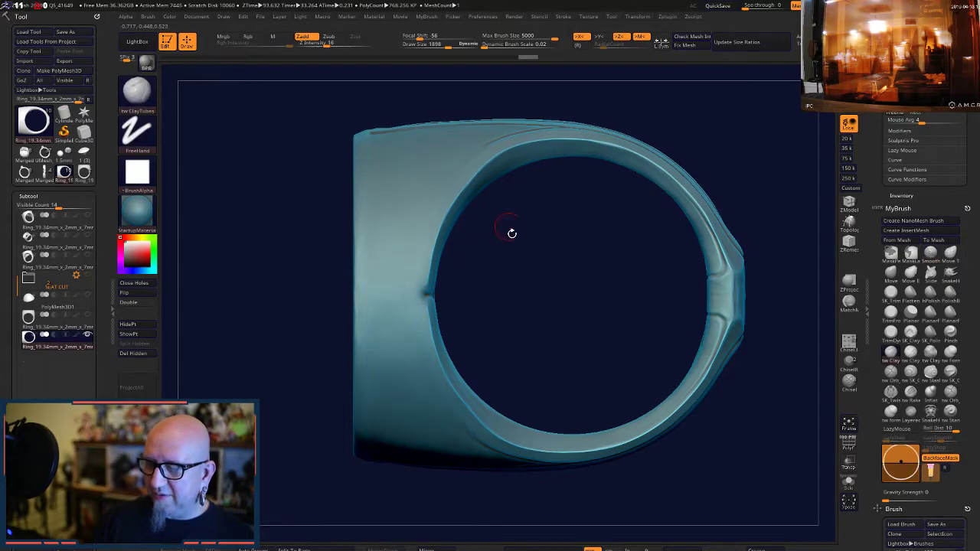
mouse_move(510, 230)
left_mouse_down()
mouse_move(582, 308)
mouse_move(640, 227)
mouse_move(681, 362)
left_mouse_up()
key("shift")
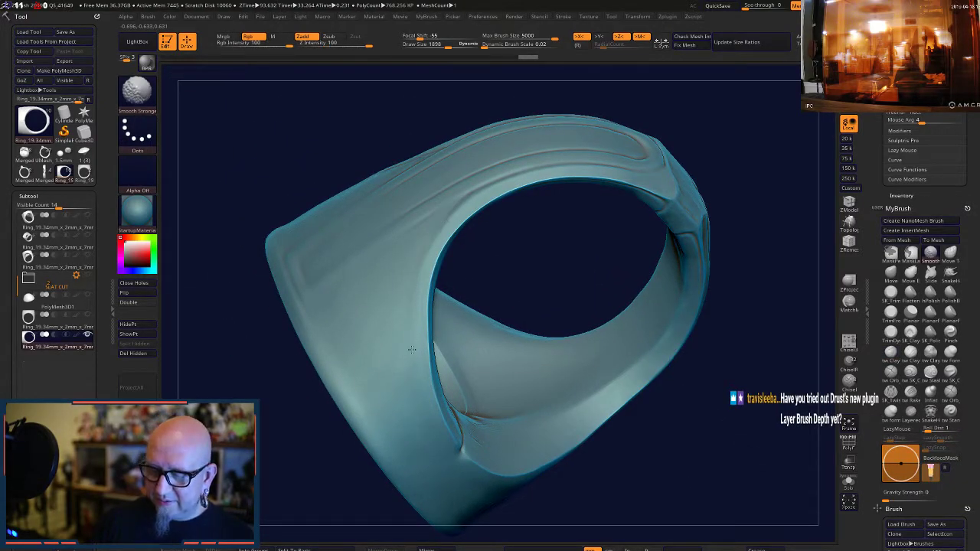
- Smooth away the panel grooves along the ring's shoulder and outer shank at Z Intensity 100
mouse_move(490, 265)
left_mouse_down()
mouse_move(528, 295)
mouse_move(709, 383)
mouse_move(682, 365)
mouse_move(658, 385)
mouse_move(675, 453)
mouse_move(680, 446)
left_mouse_up()
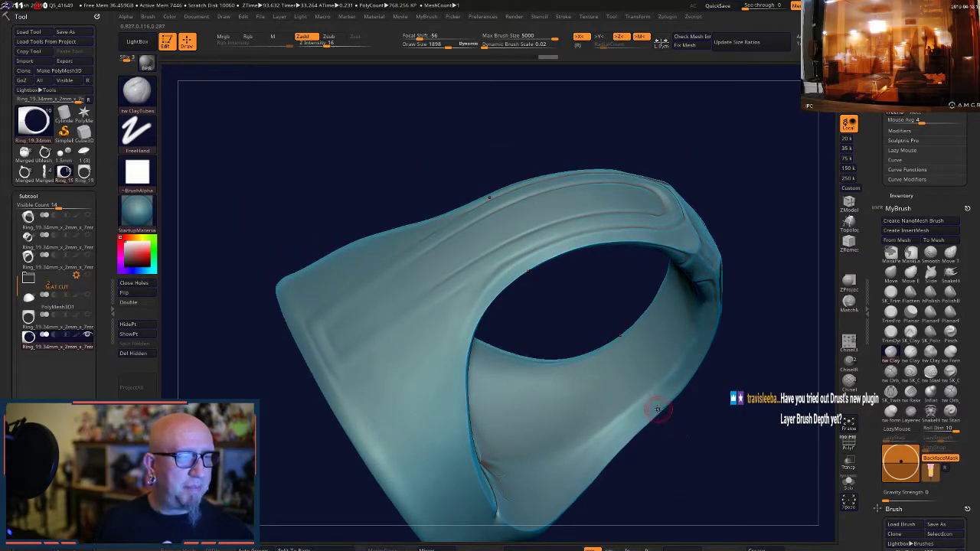
key("shift")
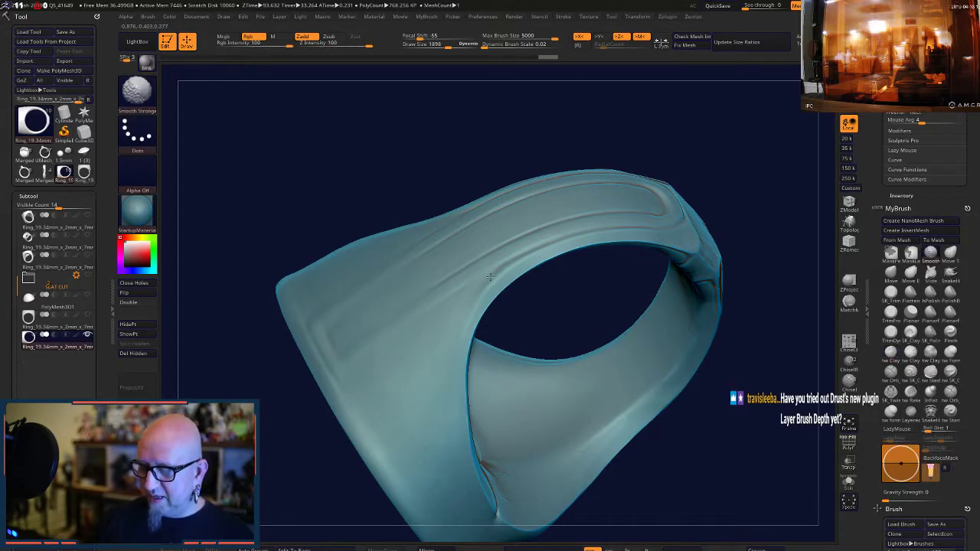
mouse_move(490, 278)
left_mouse_down("shift")
mouse_move(468, 296)
mouse_move(511, 304)
left_mouse_up("shift")
left_click_drag(310, 315, 331, 358, "shift")
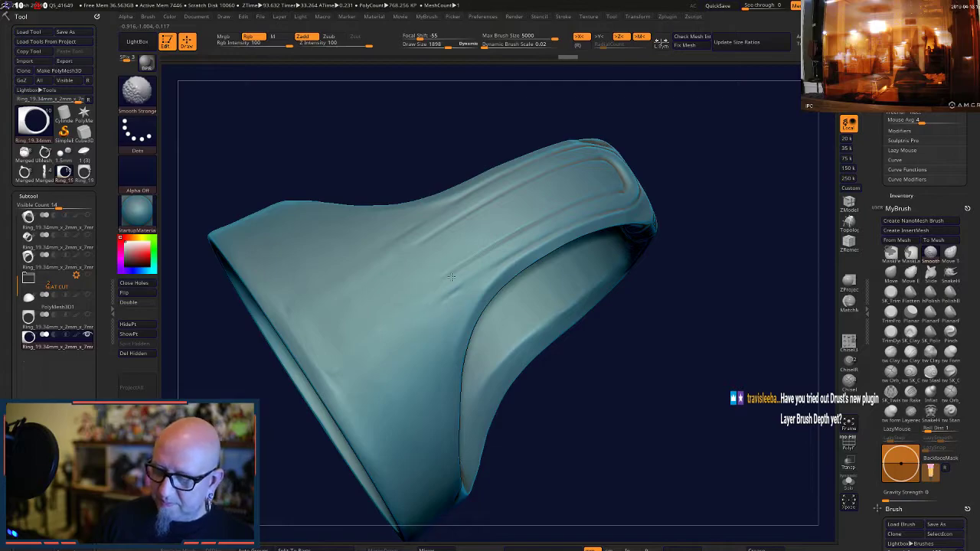
mouse_move(623, 194)
left_mouse_down("shift")
mouse_move(624, 178)
mouse_move(570, 199)
left_mouse_up("shift")
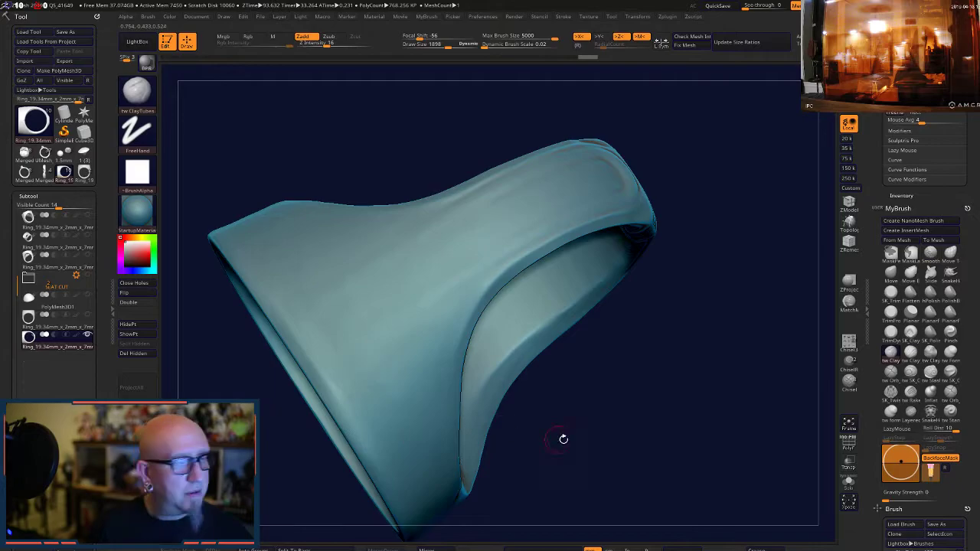
left_click_drag(562, 437, 646, 253)
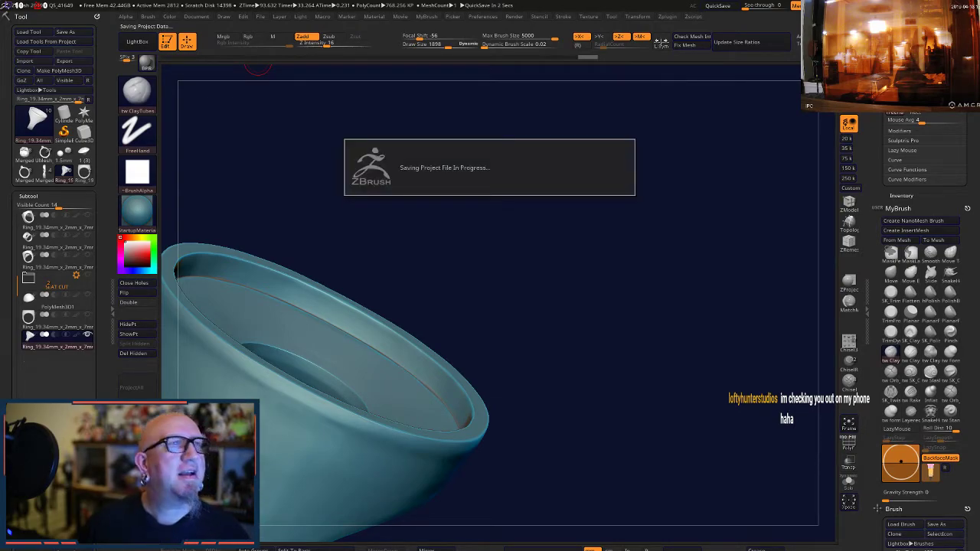
left_click_drag(0, 58, 0, 54)
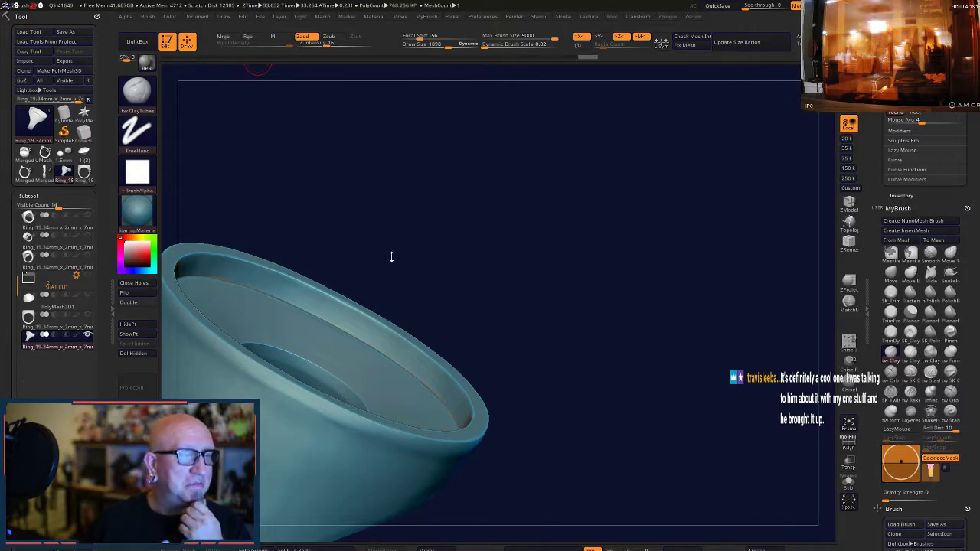
left_click_drag(409, 200, 459, 173, "shift")
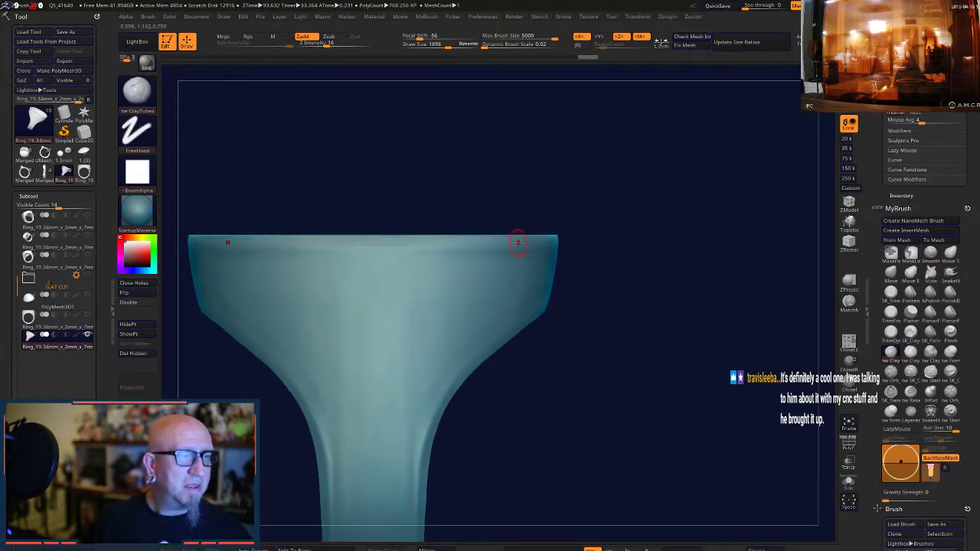
left_click_drag(540, 357, 678, 304, "alt")
left_click_drag(559, 392, 611, 281, "alt")
- Switch to the SK_TrimPolish brush with Draw Size 2840
key("space")
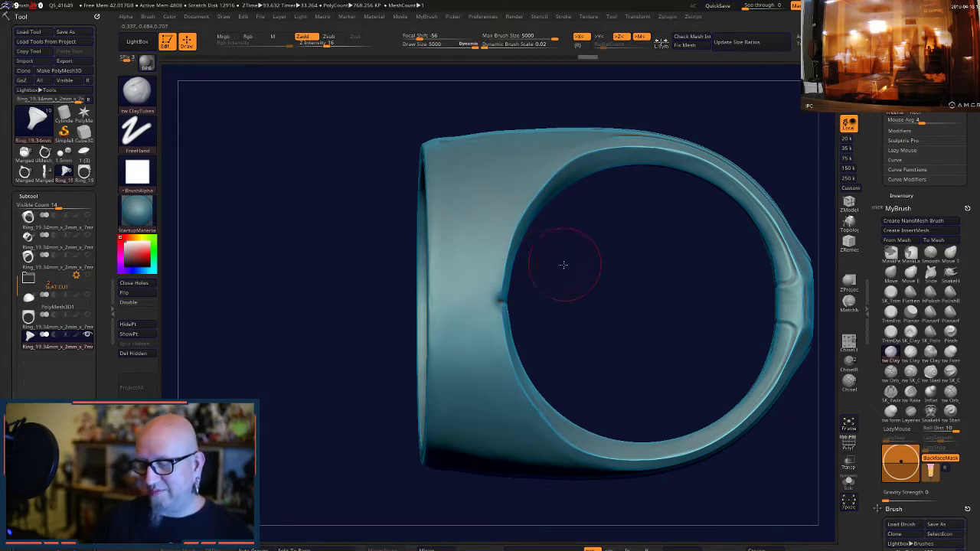
left_click_drag(564, 264, 538, 267)
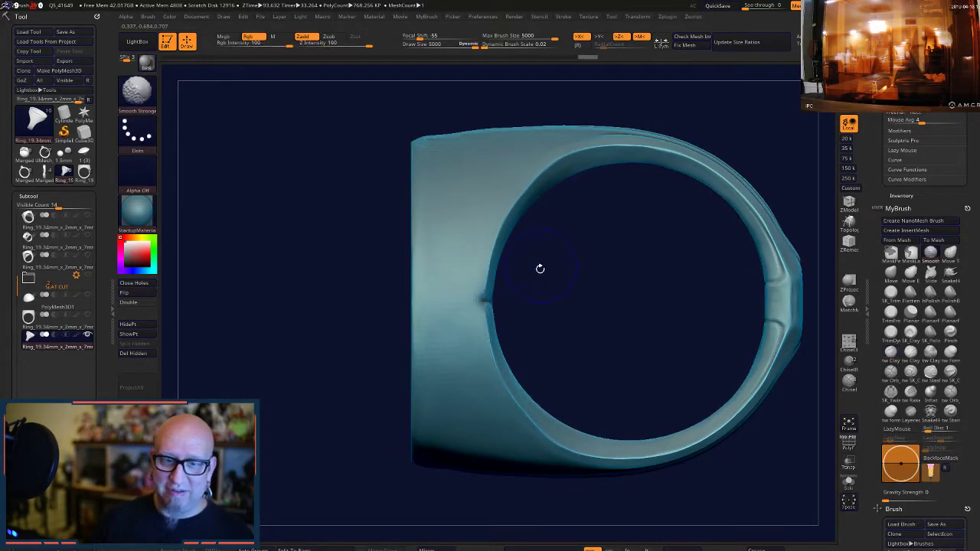
left_click(891, 292)
mouse_move(348, 240)
left_mouse_down()
mouse_move(367, 242)
mouse_move(359, 242)
left_mouse_up()
key("space")
left_click(423, 301)
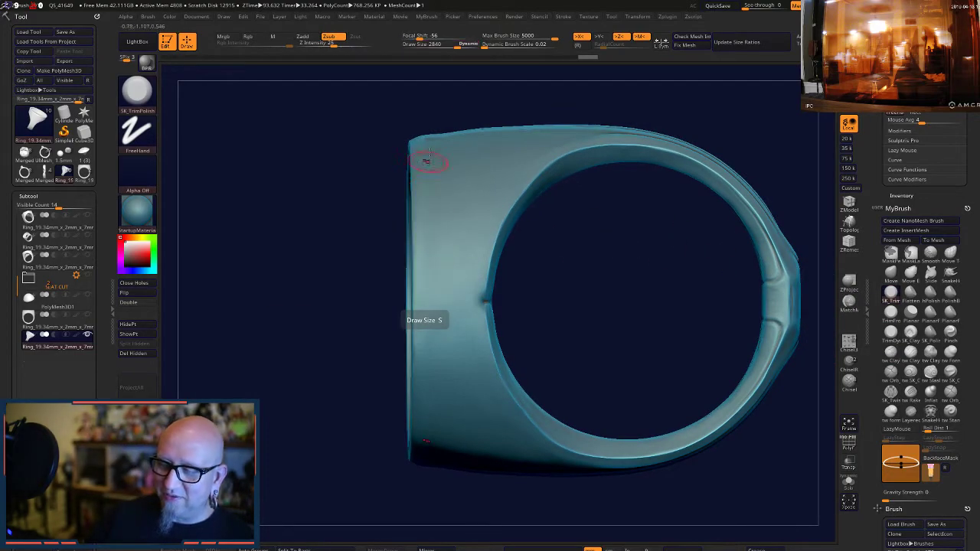
- Set the Dynamic Brush Scale to 1 and reduce the Draw Size to 165
left_click(520, 50)
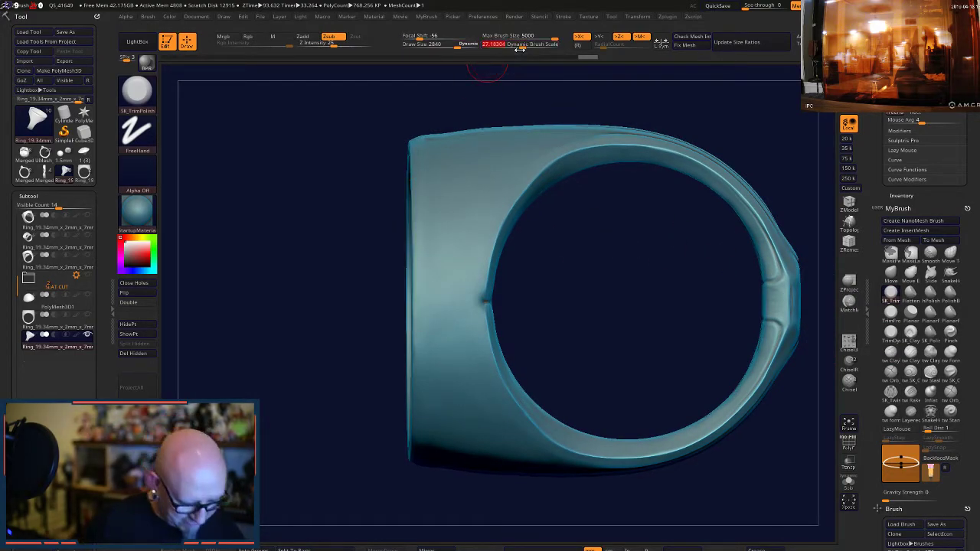
type("1")
key("Return")
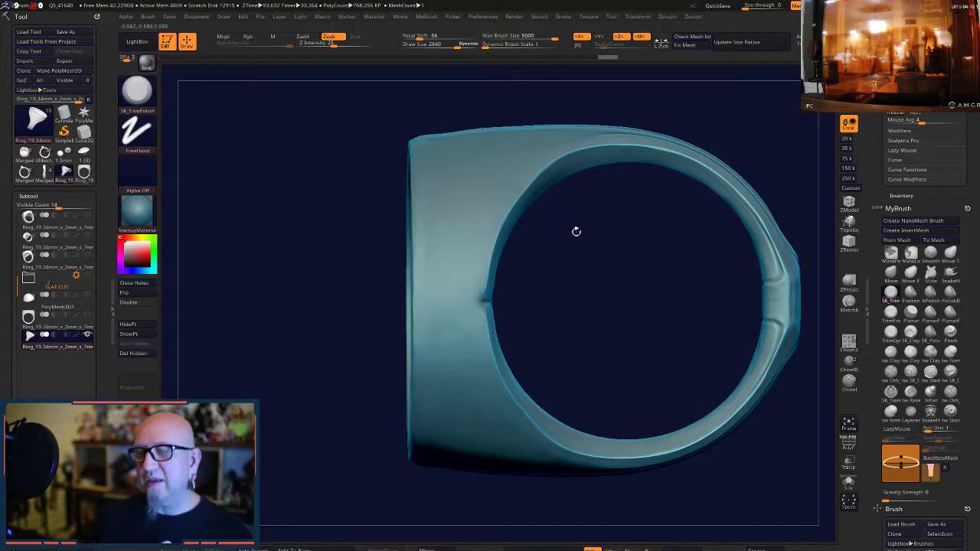
left_click_drag(575, 230, 586, 234)
key("space")
left_click_drag(442, 209, 404, 209)
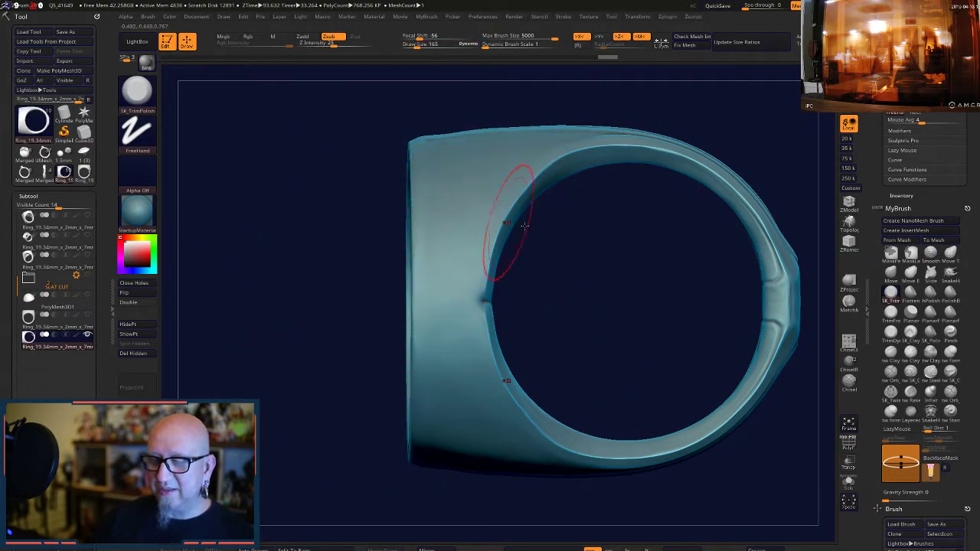
- Polish the outer wall along the seat rim with SK_TrimPolish, from the face above the finger opening and from the shoulder side
left_click_drag(527, 226, 546, 226, "shift")
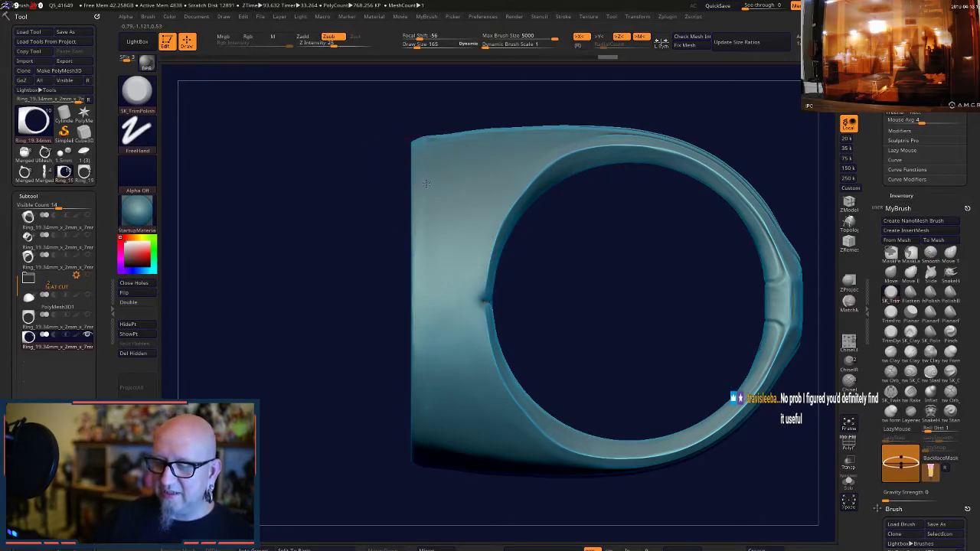
key("ctrl")
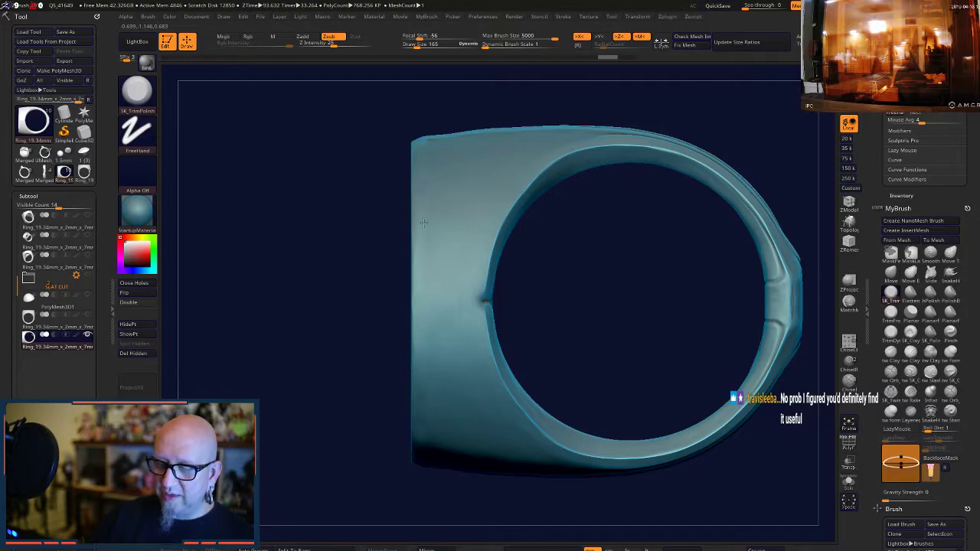
left_click_drag(424, 192, 428, 388)
left_click_drag(454, 505, 433, 490, "shift")
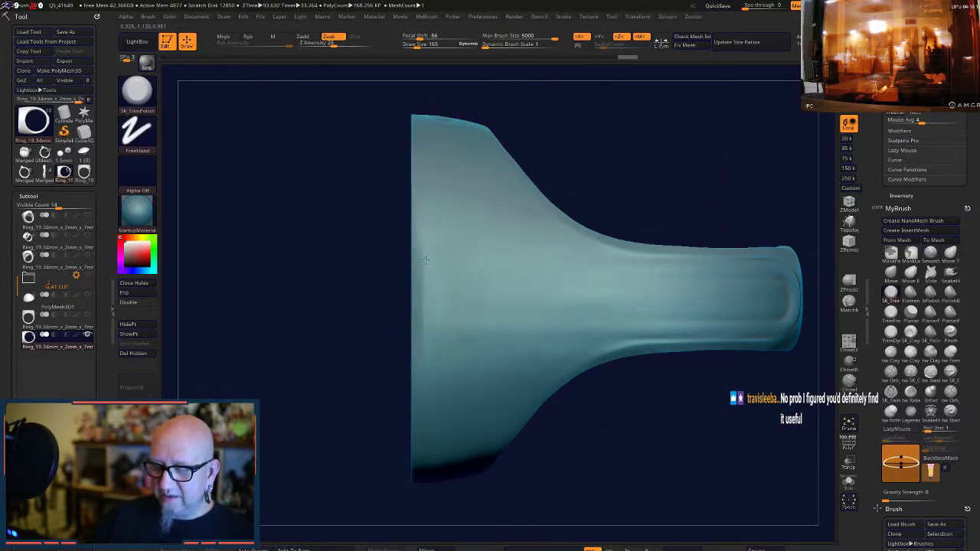
left_click_drag(426, 260, 421, 382)
left_click_drag(421, 143, 423, 164)
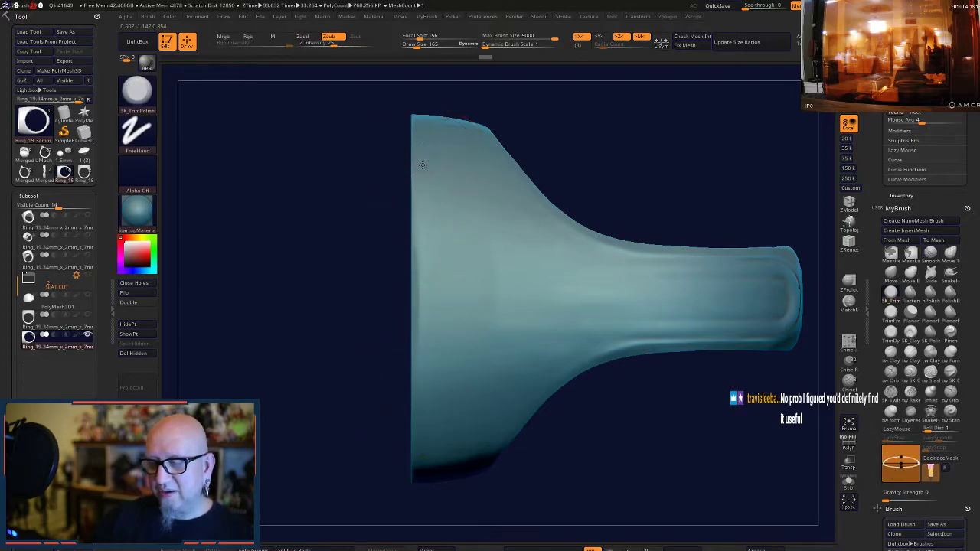
left_click_drag(423, 245, 423, 350)
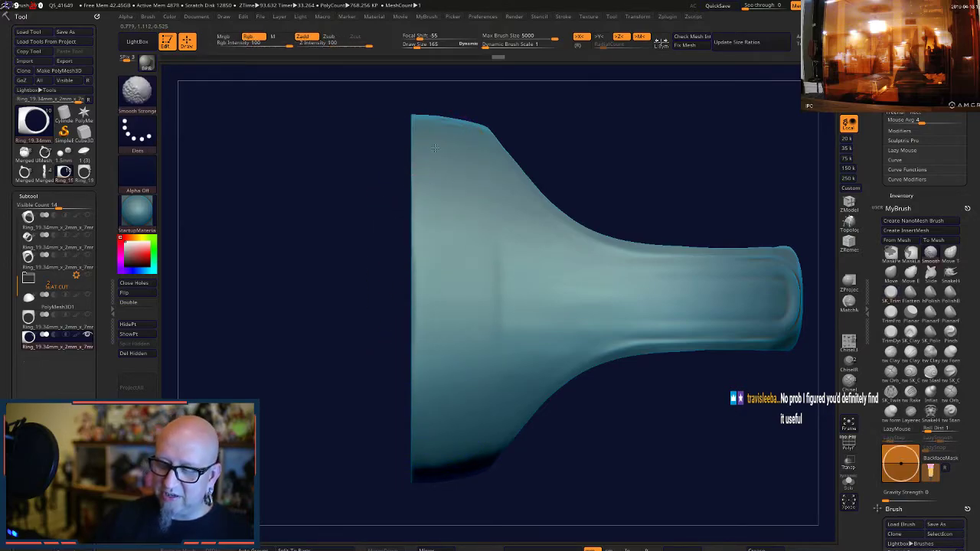
- Polish the ring's outer faces and shoulders with SK_TrimPolish, flattening the remaining ridges toward the shank
mouse_move(570, 467)
left_mouse_down()
mouse_move(564, 452)
mouse_move(590, 448)
mouse_move(586, 364)
left_mouse_up()
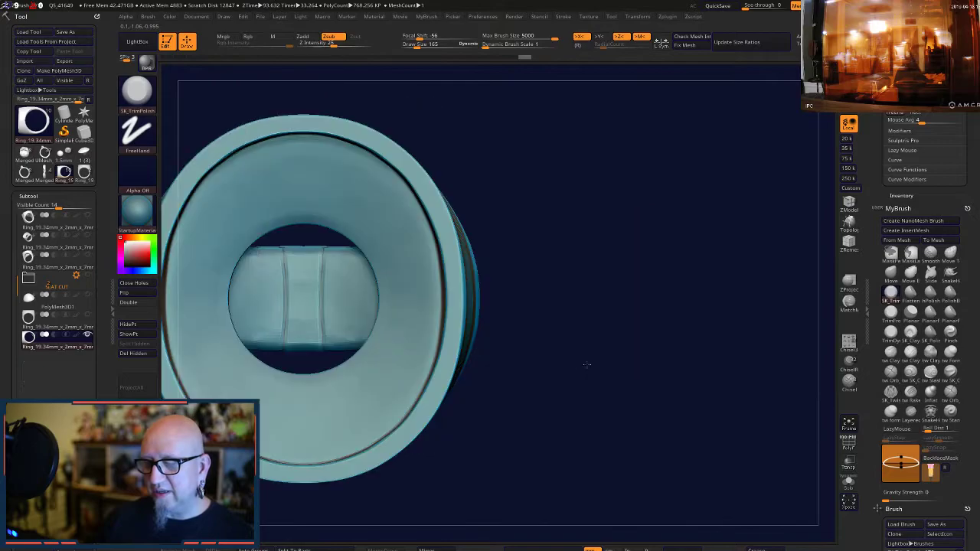
left_click_drag(544, 252, 547, 150)
mouse_move(562, 210)
left_mouse_down()
mouse_move(531, 229)
mouse_move(668, 231)
mouse_move(765, 170)
mouse_move(758, 178)
left_mouse_up()
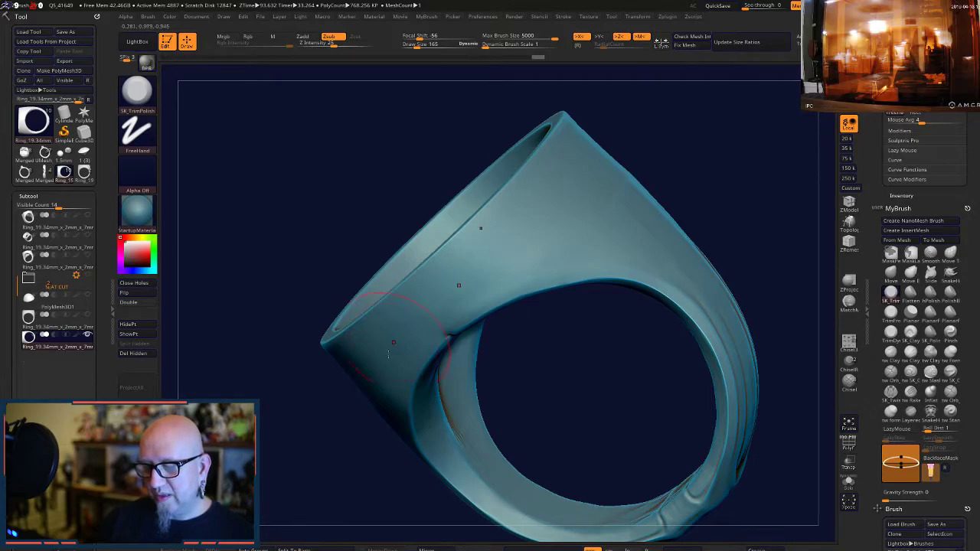
mouse_move(527, 364)
left_mouse_down()
mouse_move(604, 419)
mouse_move(566, 463)
left_mouse_up()
left_click_drag(592, 345, 477, 433, "alt")
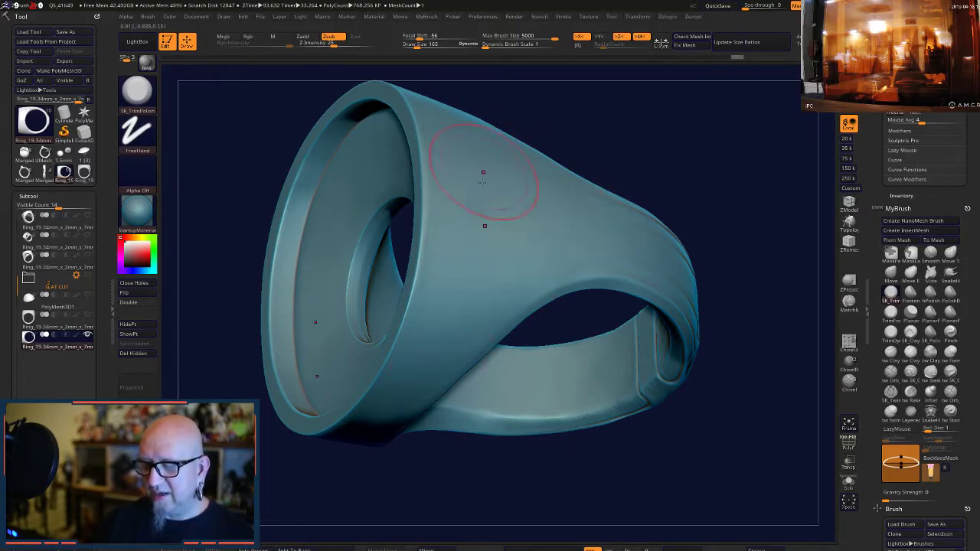
mouse_move(549, 464)
left_mouse_down()
mouse_move(444, 476)
mouse_move(536, 411)
mouse_move(485, 442)
left_mouse_up()
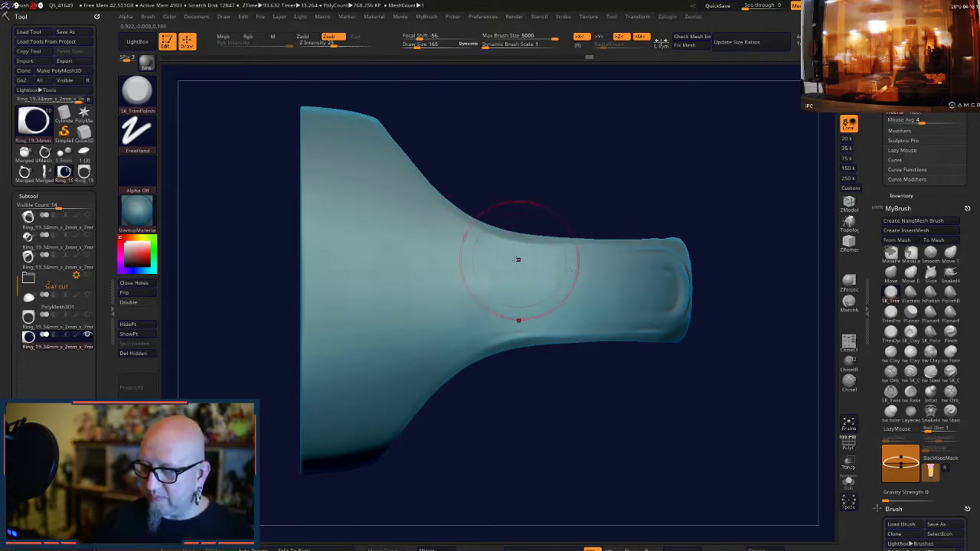
- Set the SK_TrimPolish Draw Size to 106 and polish away the rounded recess on the back of the shank
left_click_drag(730, 292, 742, 310)
left_click_drag(475, 345, 559, 271)
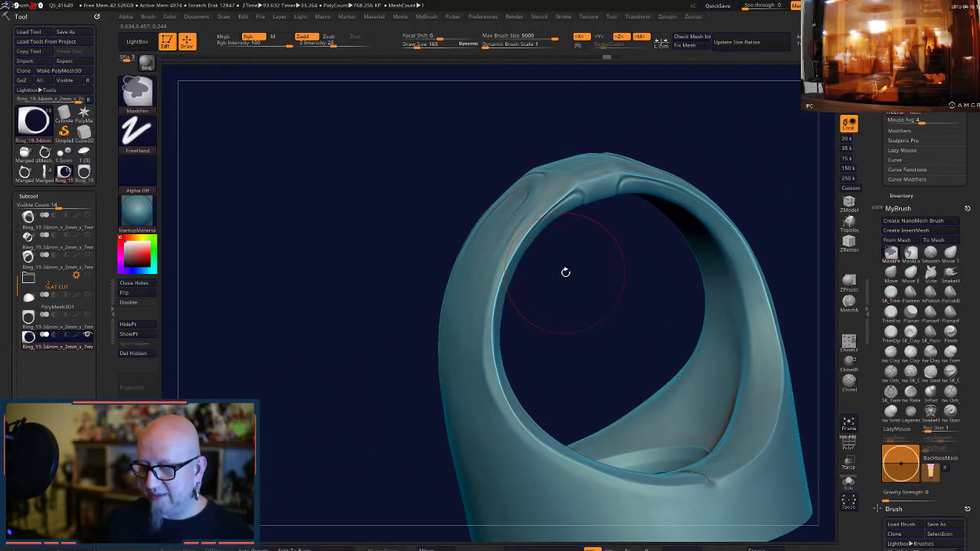
left_click_drag(566, 293, 584, 291)
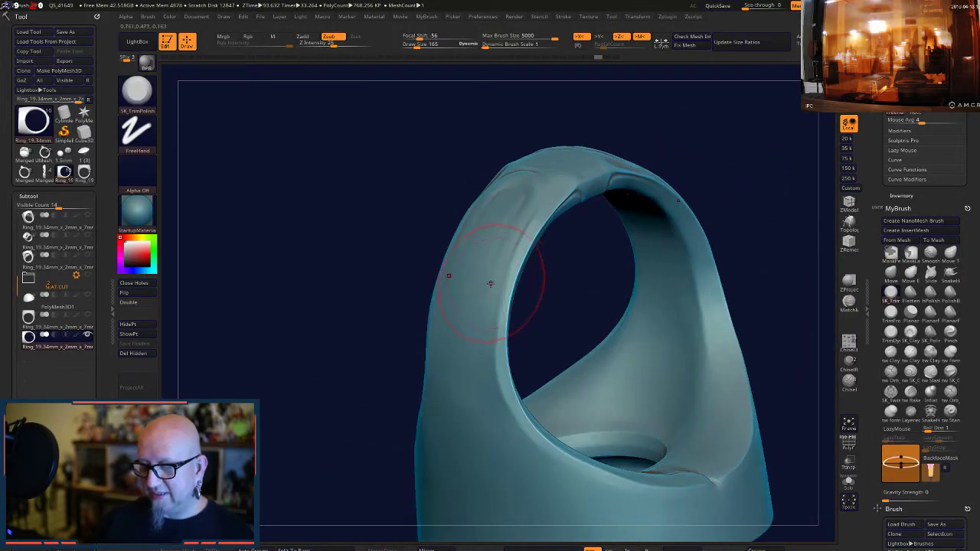
key("space")
left_click_drag(491, 277, 485, 277)
left_click_drag(337, 342, 415, 346)
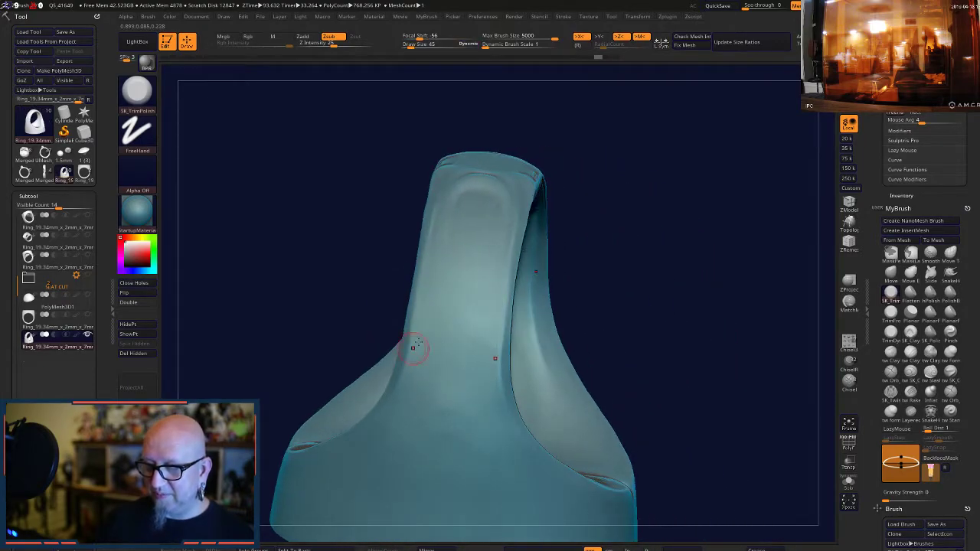
key("space")
left_click_drag(439, 312, 443, 307)
left_click_drag(583, 285, 596, 235)
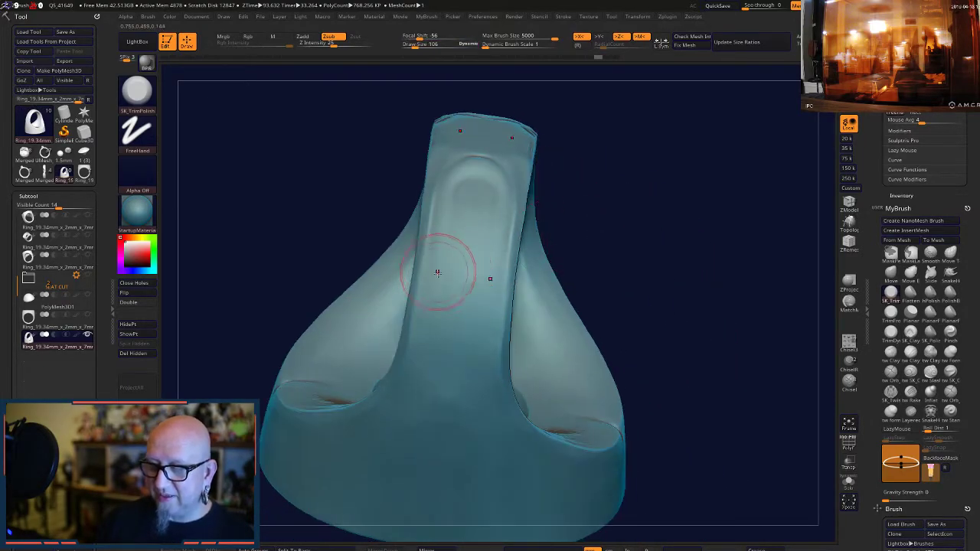
left_click_drag(438, 271, 442, 237)
mouse_move(450, 183)
left_mouse_down()
mouse_move(494, 170)
mouse_move(490, 245)
mouse_move(488, 234)
left_mouse_up()
- Smooth the polished strip along the back of the shank with the Smooth Stronger brush
key("shift")
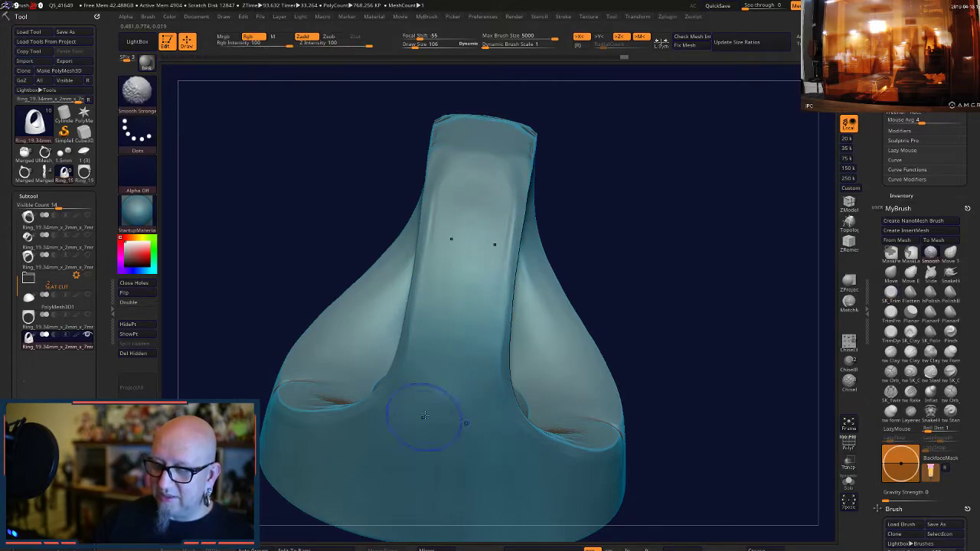
left_click_drag(464, 387, 461, 385, "shift")
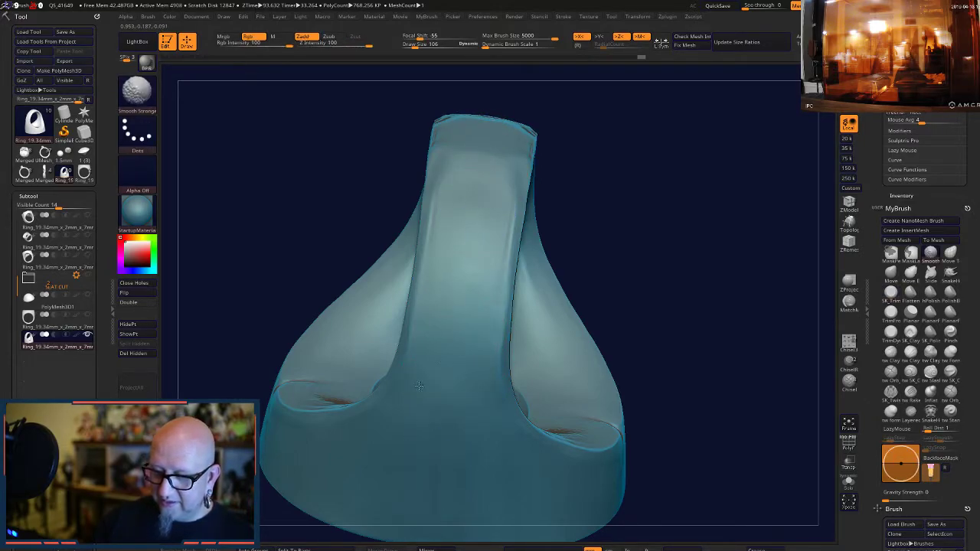
mouse_move(450, 196)
left_mouse_down("shift")
mouse_move(438, 316)
mouse_move(454, 207)
mouse_move(448, 369)
left_mouse_up("shift")
- Polish the underside and outer sides of the shank with SK_TrimPolish, reducing the Draw Size to 86
left_click_drag(581, 291, 647, 341)
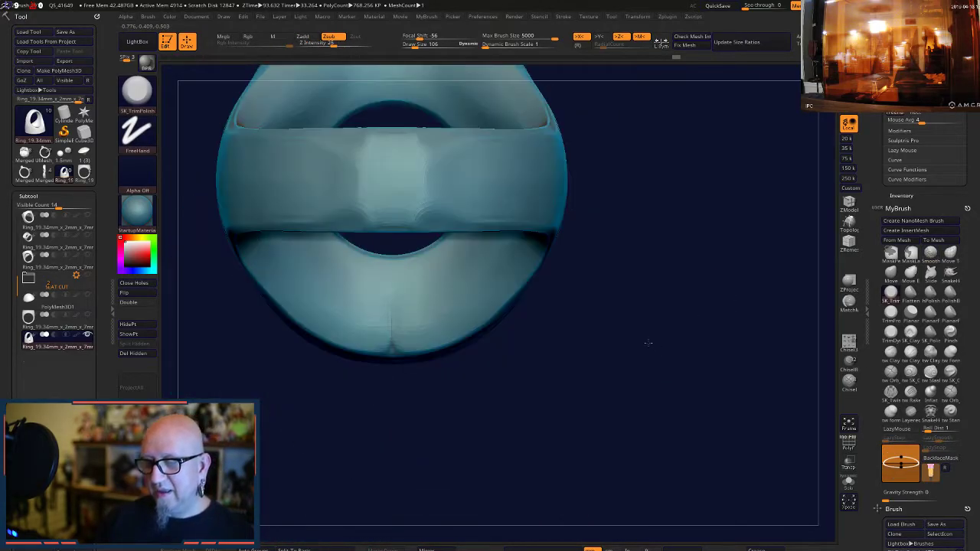
left_click_drag(447, 173, 455, 169)
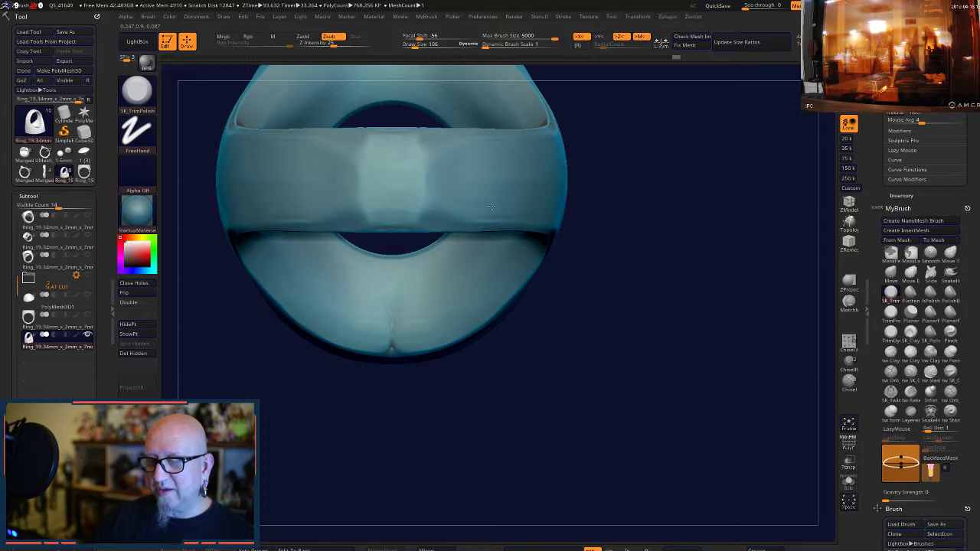
mouse_move(635, 171)
left_mouse_down()
mouse_move(507, 192)
mouse_move(510, 175)
left_mouse_up()
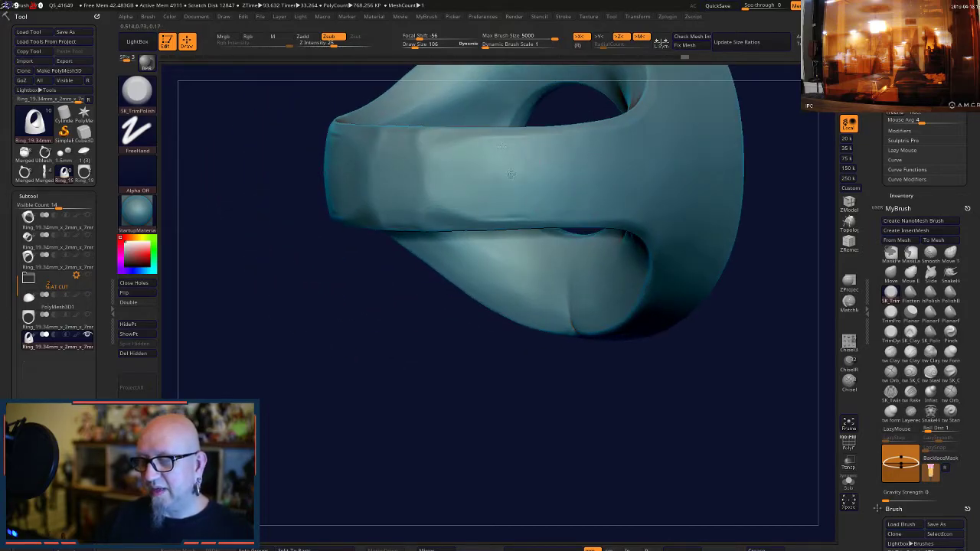
mouse_move(545, 349)
left_mouse_down()
mouse_move(452, 466)
mouse_move(508, 431)
mouse_move(520, 372)
mouse_move(506, 359)
left_mouse_up()
key("space")
left_click_drag(491, 216, 499, 209)
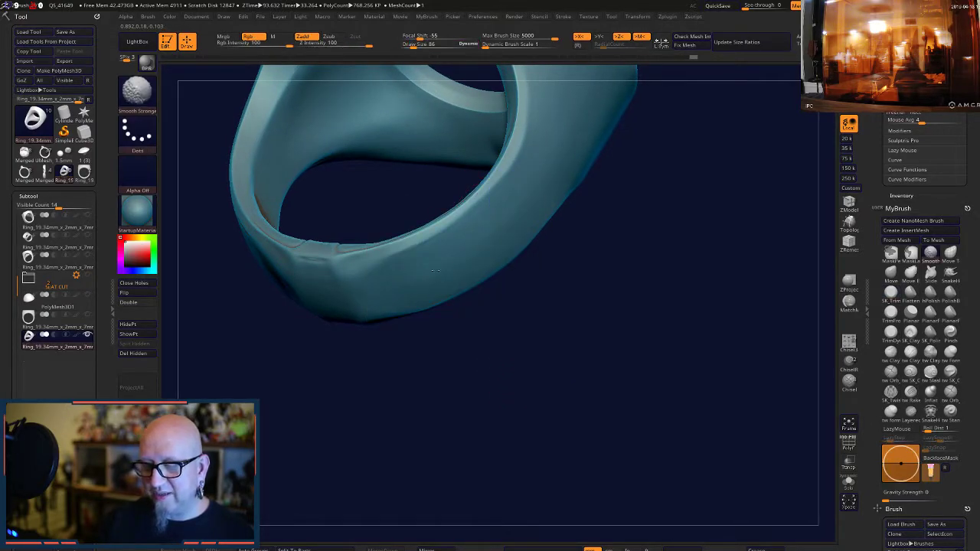
mouse_move(447, 291)
left_mouse_down()
mouse_move(512, 313)
mouse_move(426, 269)
left_mouse_up()
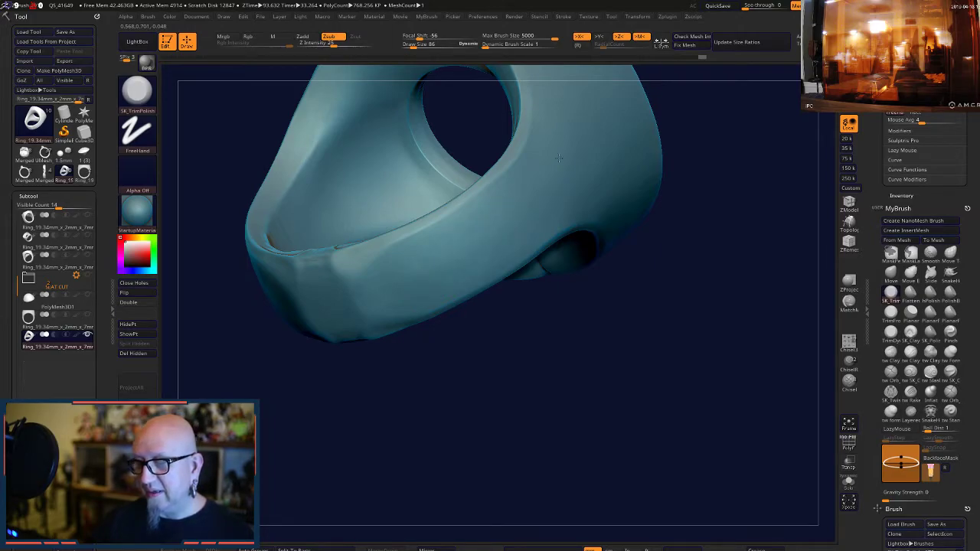
- Smooth the ring's shoulder surface between the shank and the seat
left_click_drag(721, 116, 490, 233)
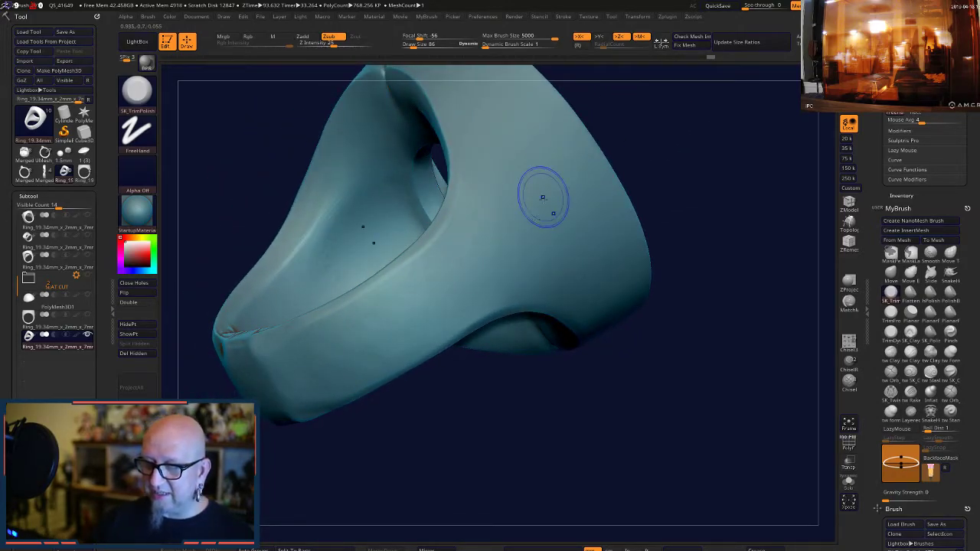
left_click_drag(451, 302, 445, 270, "shift")
left_click_drag(584, 276, 608, 289, "shift")
- Switch to the tw ClayTubes brush with Draw Size 27, facing the wall above the finger opening
mouse_move(675, 328)
left_mouse_down()
mouse_move(696, 376)
mouse_move(683, 357)
left_mouse_up()
mouse_move(587, 304)
left_mouse_down("alt")
mouse_move(609, 360)
mouse_move(635, 336)
mouse_move(636, 287)
mouse_move(692, 225)
left_mouse_up("alt")
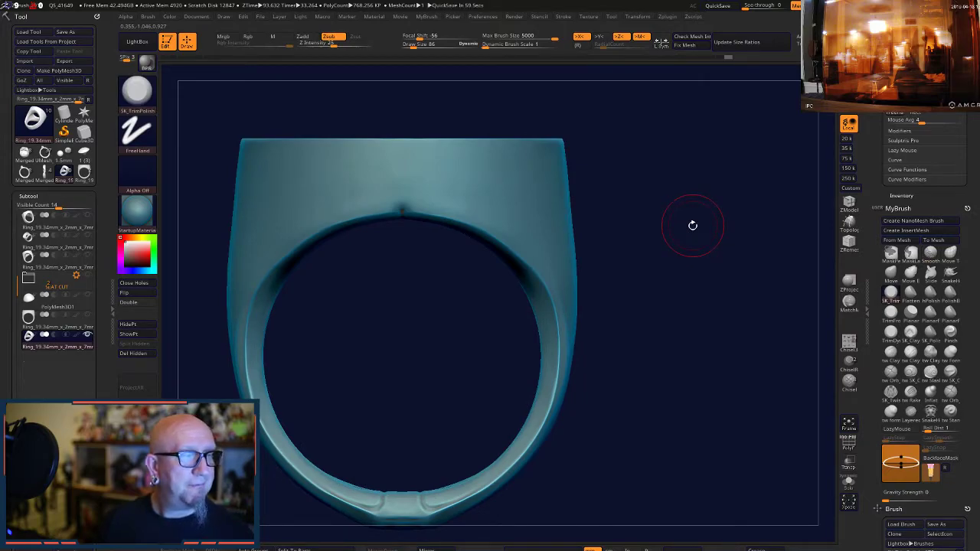
left_click_drag(630, 263, 641, 293, "alt")
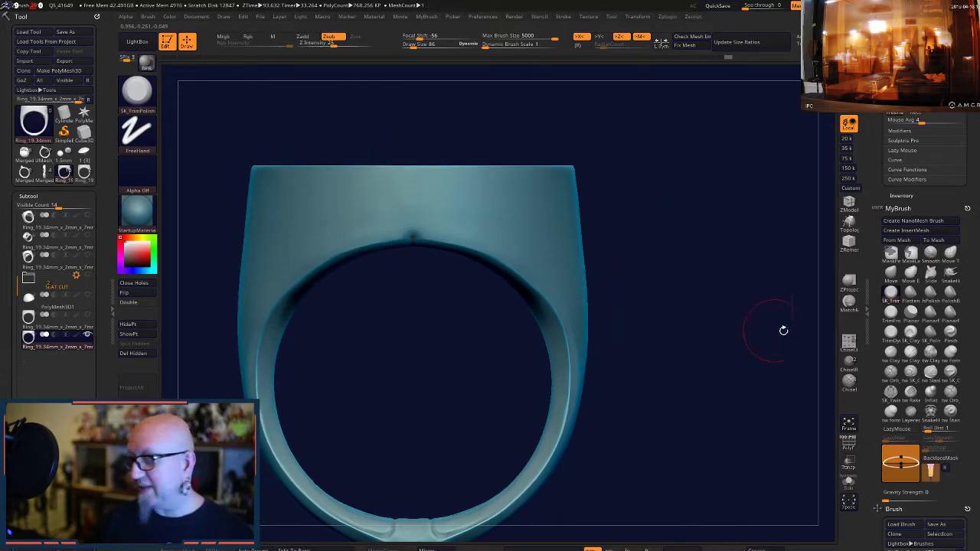
left_click(890, 351)
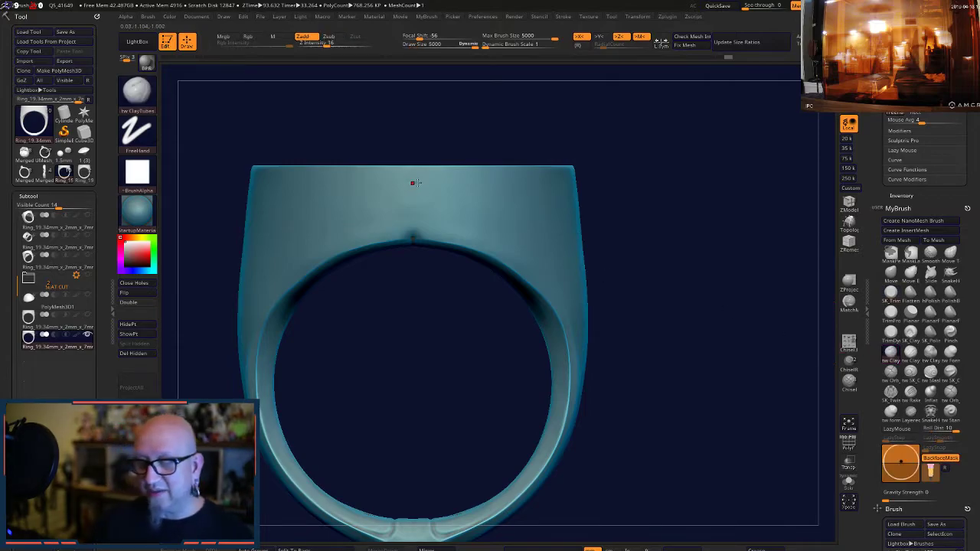
key("space")
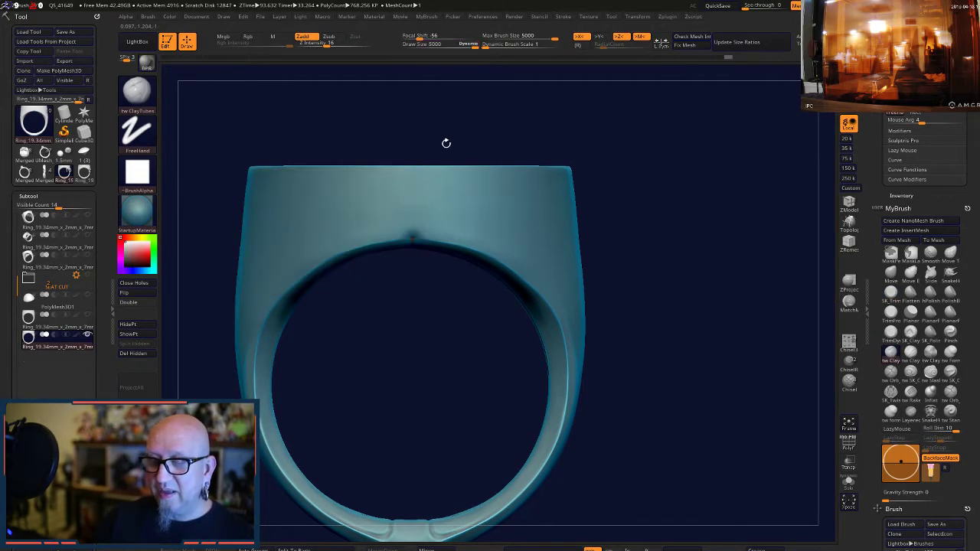
key("space")
left_click_drag(425, 132, 389, 131)
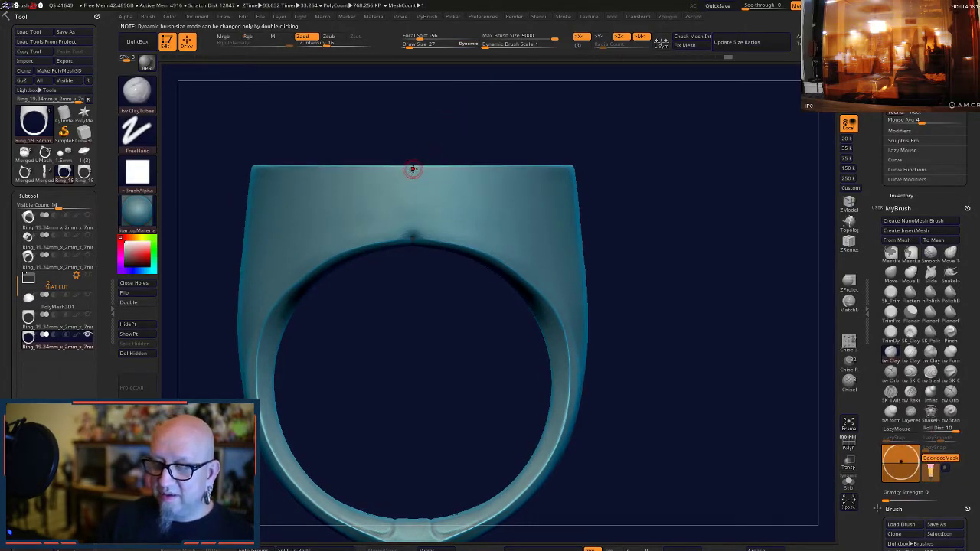
left_click_drag(414, 167, 429, 170)
left_click_drag(575, 146, 647, 173, "alt")
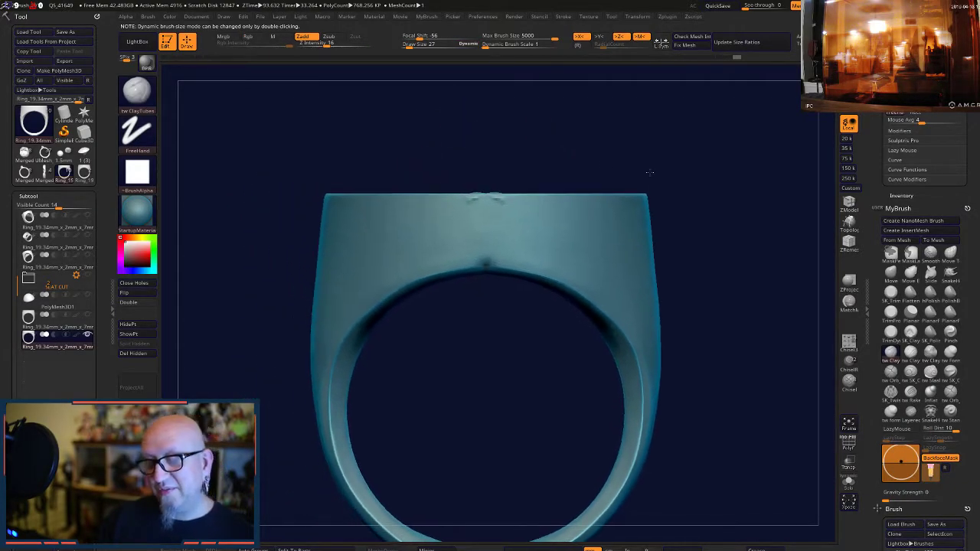
key("ctrl+z")
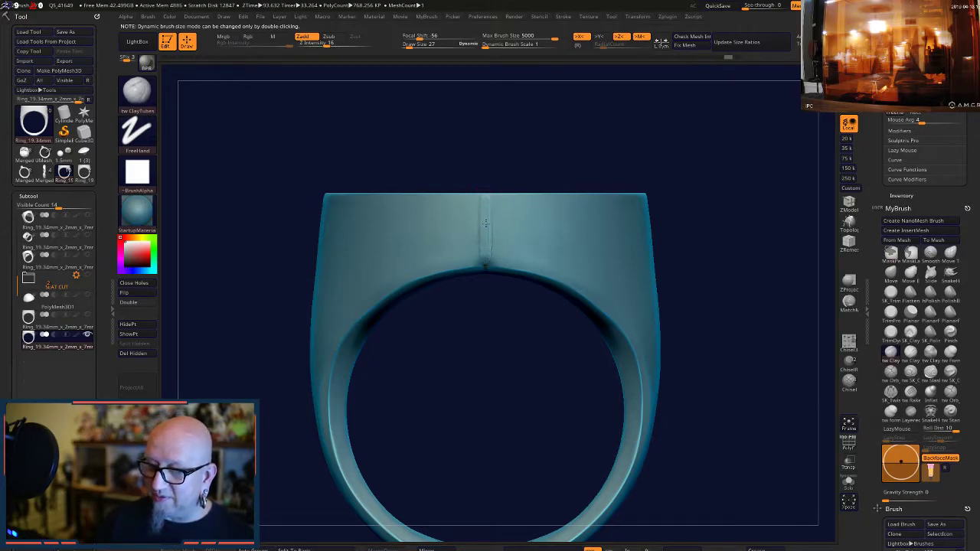
- Try a clay strip down the wall's centre line, and divide the ring mesh to a higher subdivision level
left_click_drag(490, 197, 481, 344, "shift")
key("d")
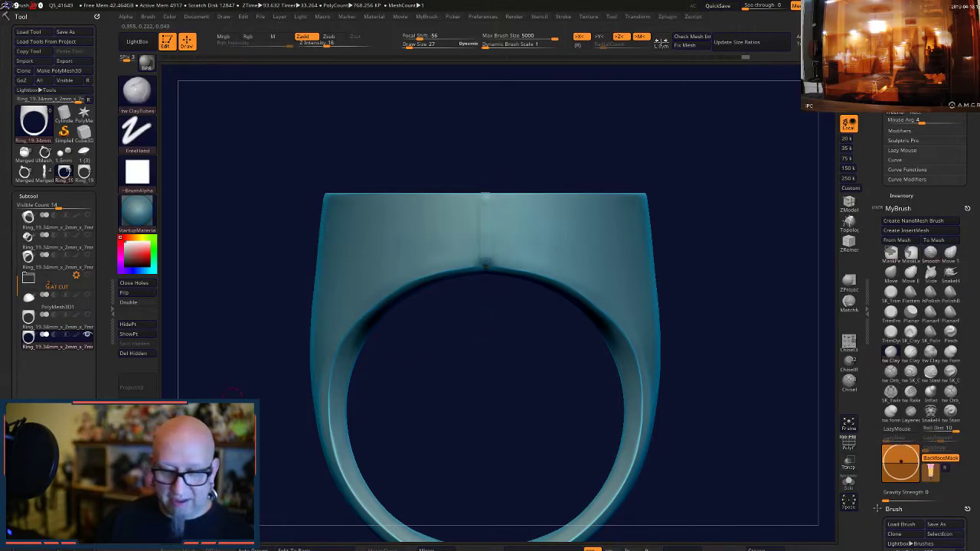
key("ctrl+d")
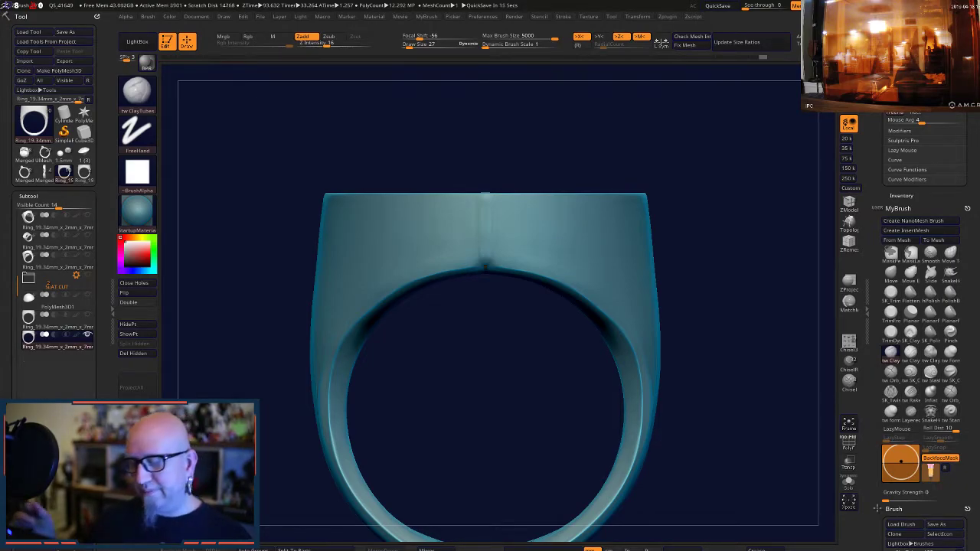
left_click_drag(525, 148, 520, 252)
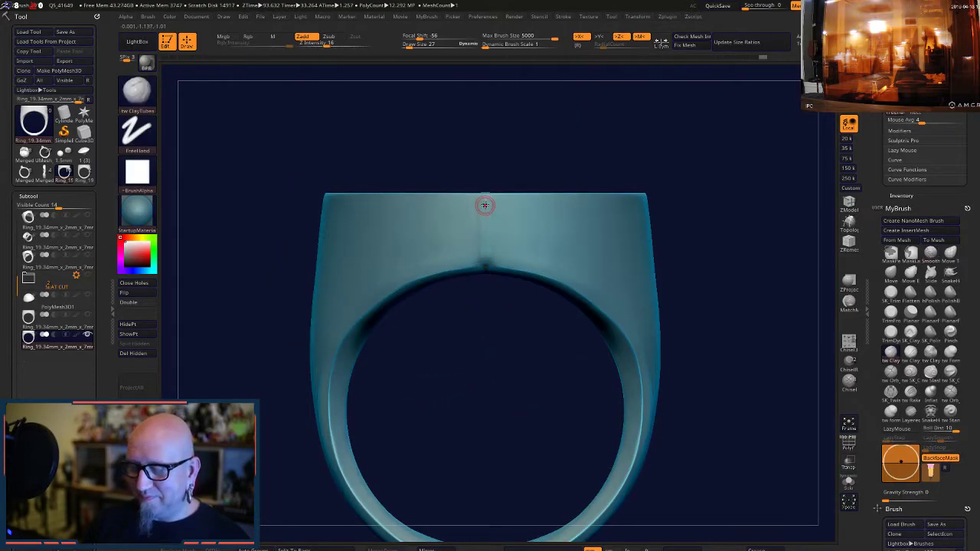
left_click_drag(484, 197, 526, 202)
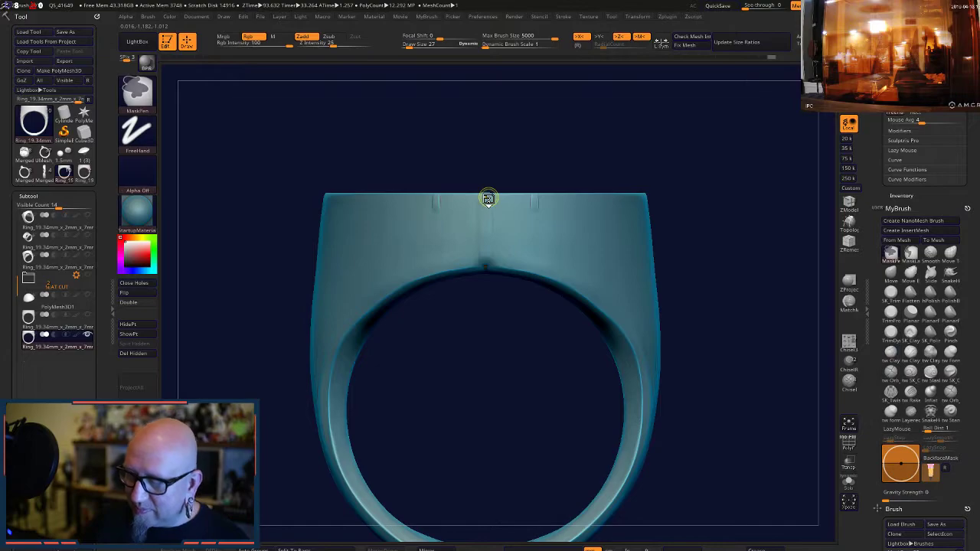
key("ctrl+z")
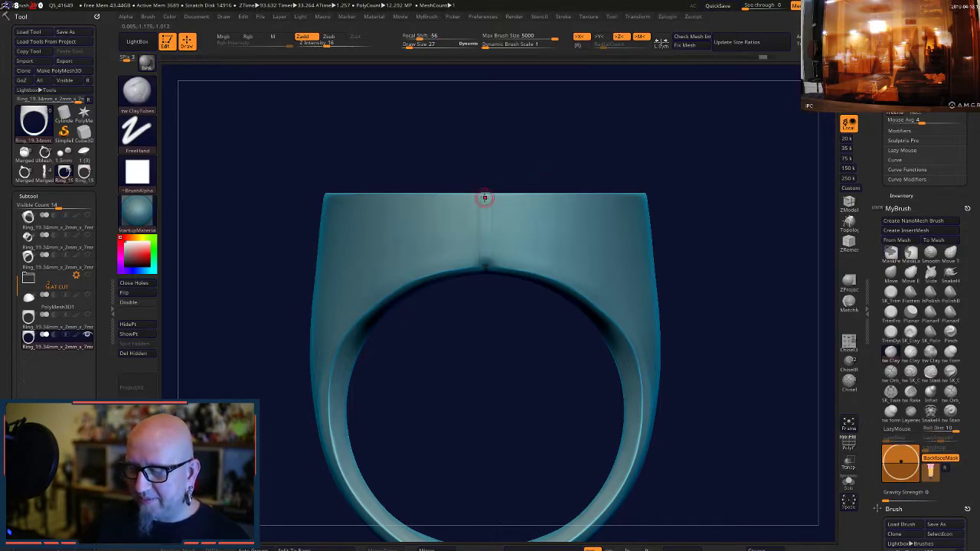
key("ctrl")
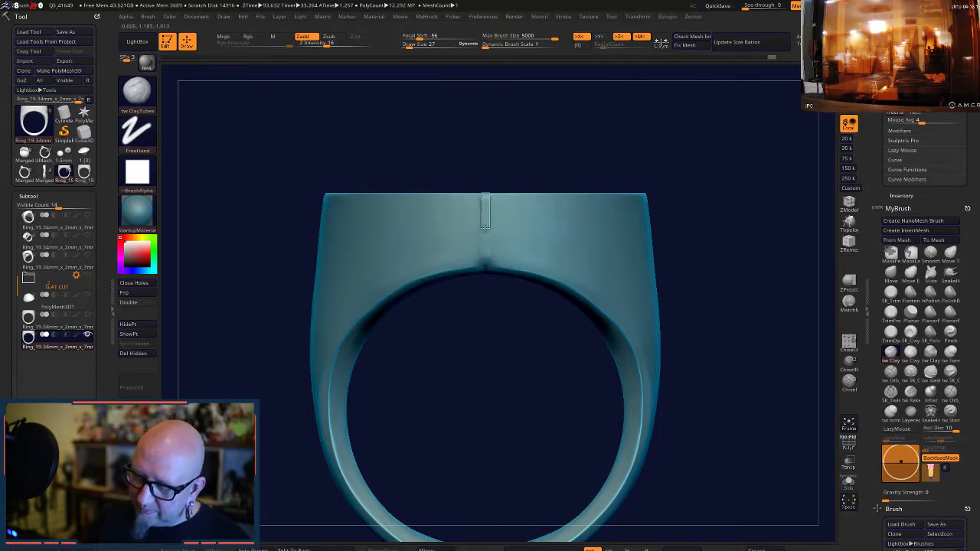
- Build up a narrow vertical ridge with tw ClayTubes down the wall's centre, from the seat rim to the finger opening
left_click_drag(484, 226, 485, 248)
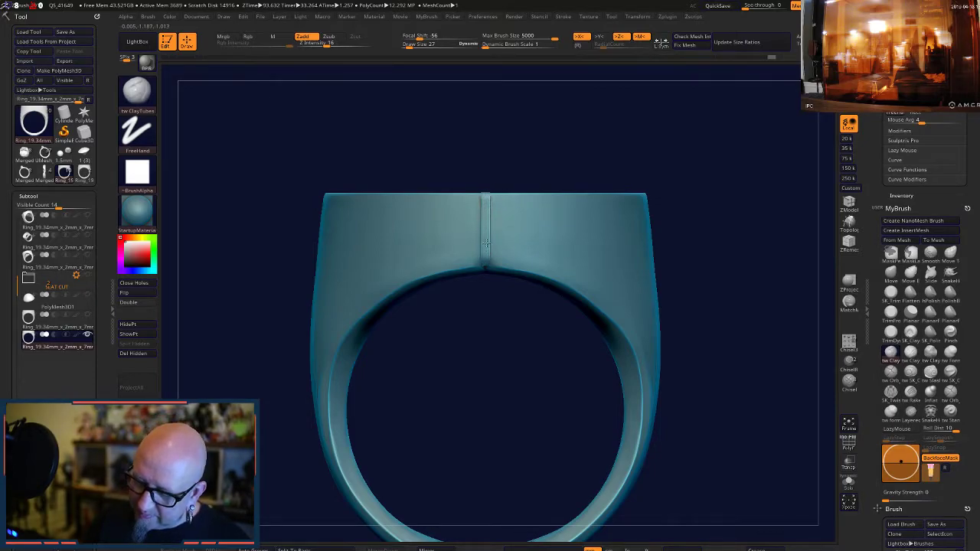
mouse_move(486, 197)
left_mouse_down()
mouse_move(500, 174)
mouse_move(485, 200)
left_mouse_up()
key("ctrl")
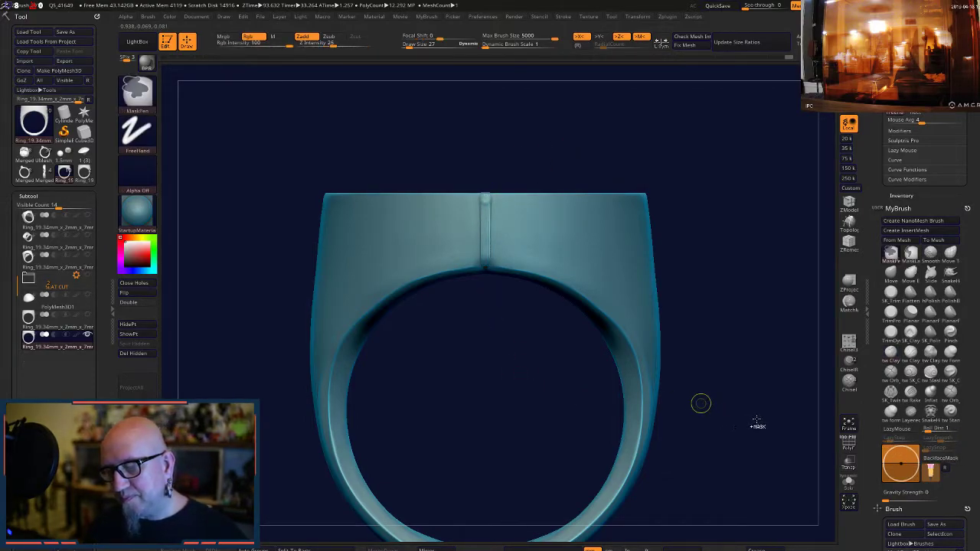
- Flatten the vertical centre ridge with SK_TrimPolish at Draw Size 33
left_click(891, 294)
key("space")
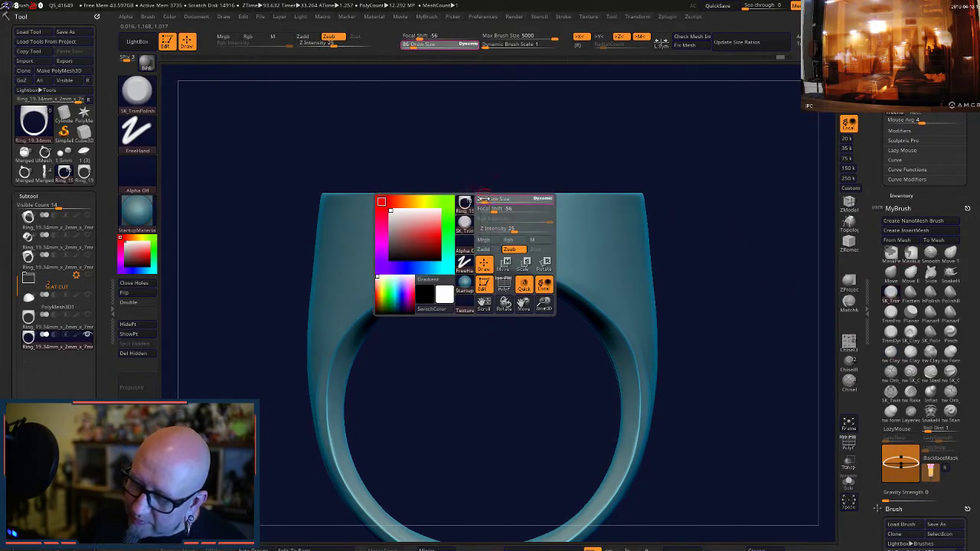
left_click_drag(483, 199, 486, 262)
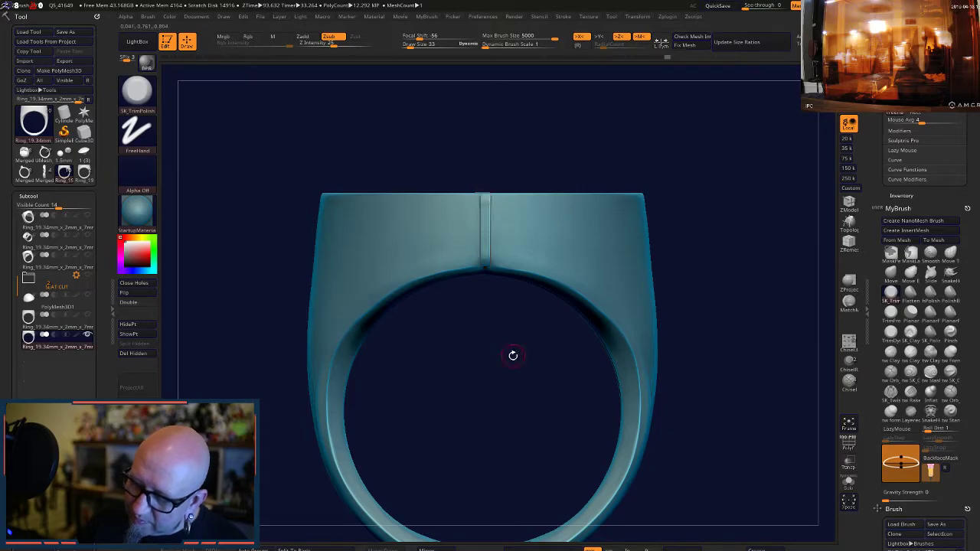
- Build up a thin border along the seat rim with tw ClayTubes, across the front wall and around the shoulder side
mouse_move(507, 365)
left_mouse_down()
mouse_move(626, 271)
mouse_move(628, 426)
mouse_move(574, 391)
left_mouse_up()
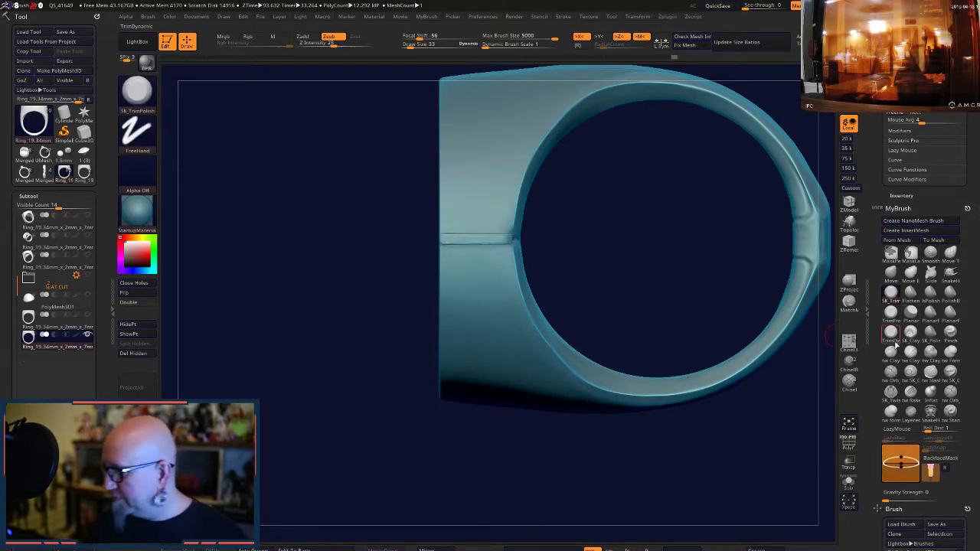
left_click(890, 349)
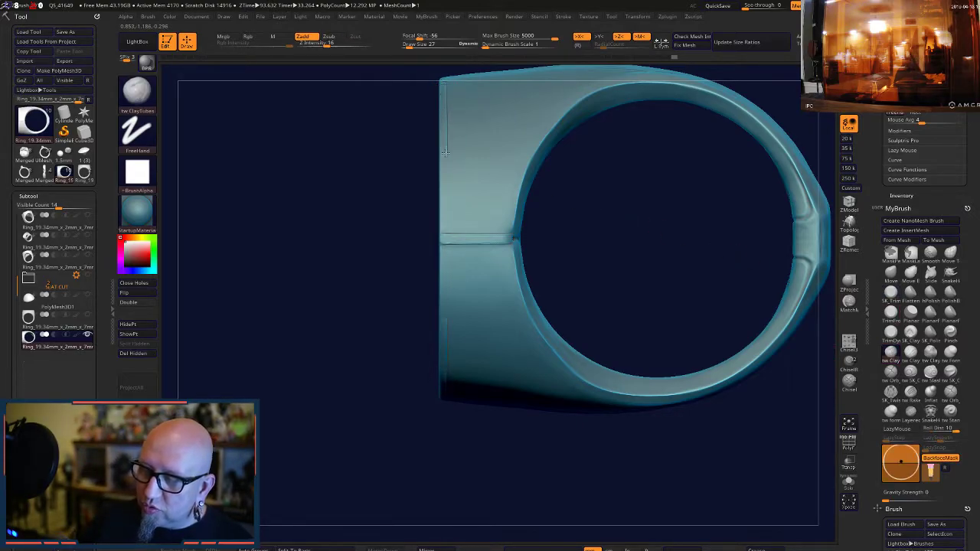
left_click_drag(444, 152, 448, 225)
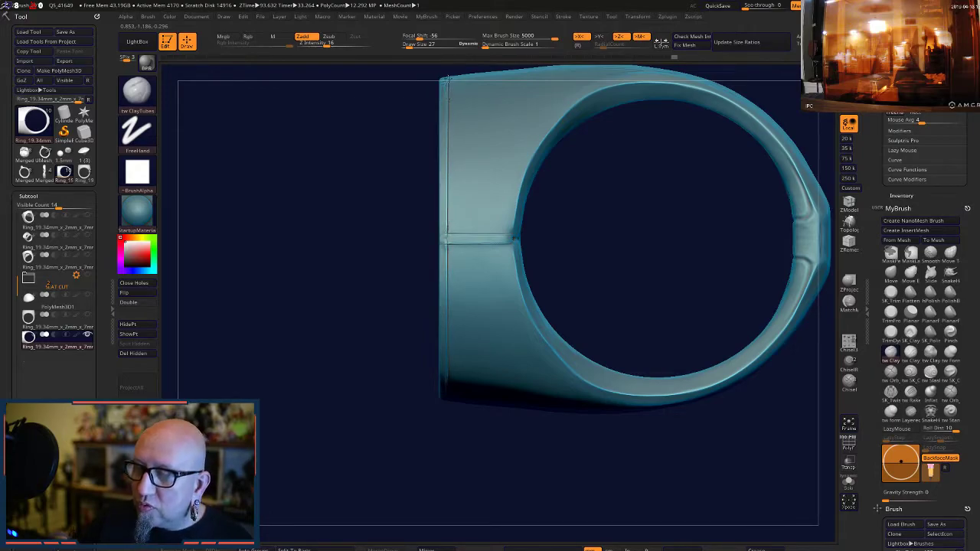
left_click_drag(621, 222, 623, 296, "shift")
left_click_drag(610, 260, 604, 459, "alt")
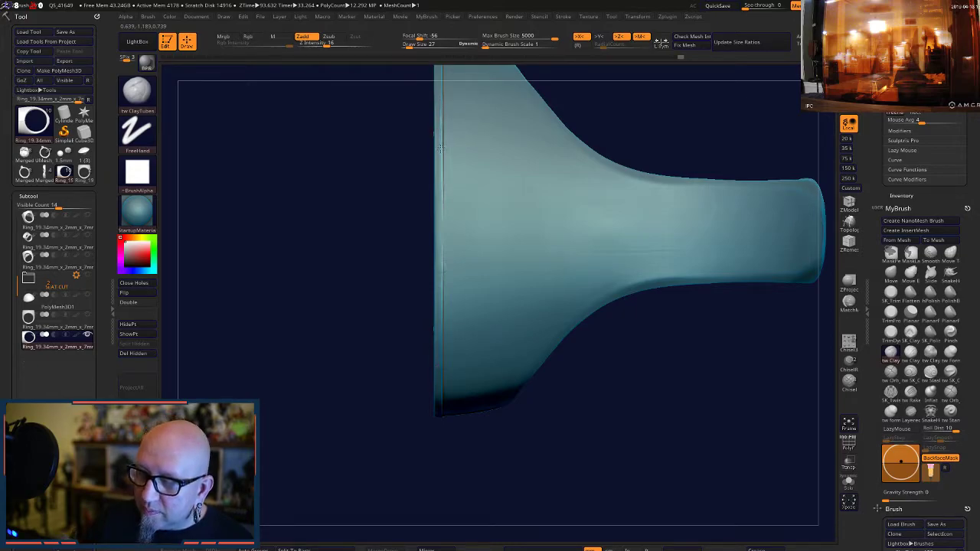
left_click_drag(440, 147, 442, 265)
left_click_drag(529, 487, 542, 382)
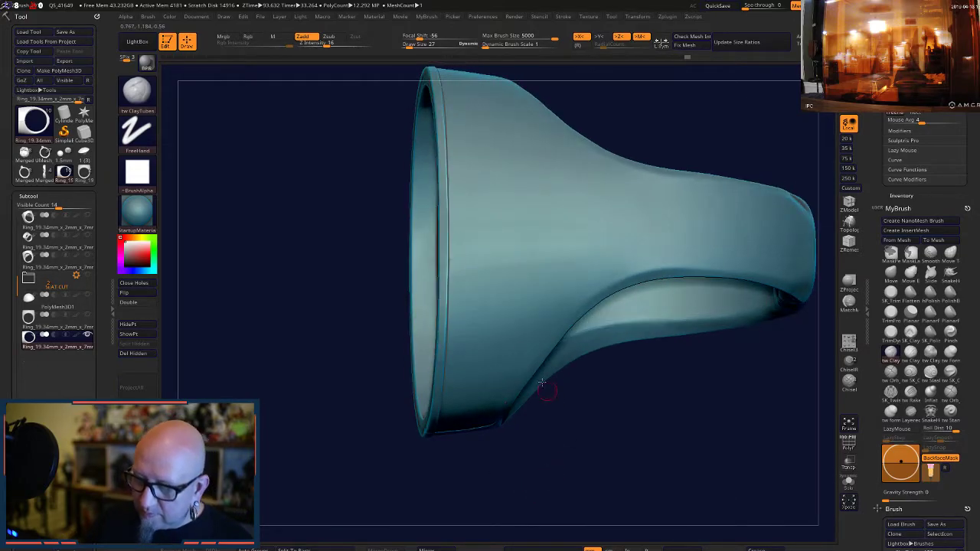
left_click_drag(558, 470, 594, 348)
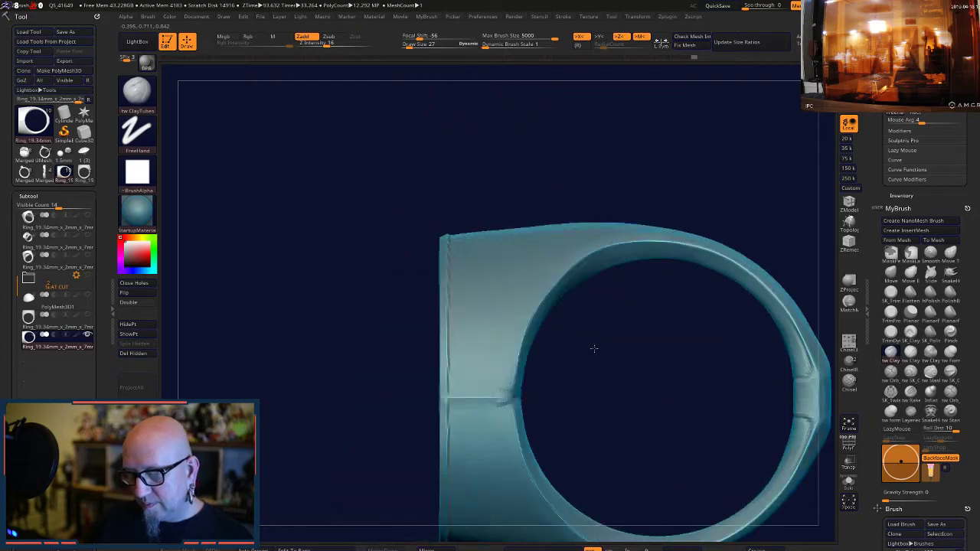
- Flatten the seat rim border around its junction with the vertical centre ridge using SK_TrimPolish at Draw Size 33, and smooth the junction
left_click_drag(593, 404, 593, 287, "alt")
left_click_drag(650, 384, 616, 258, "alt")
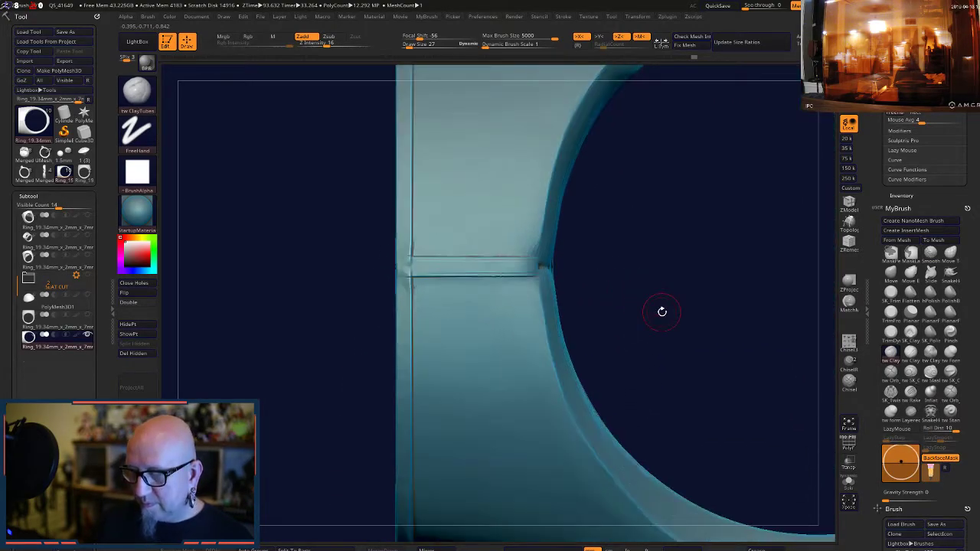
left_click(890, 292)
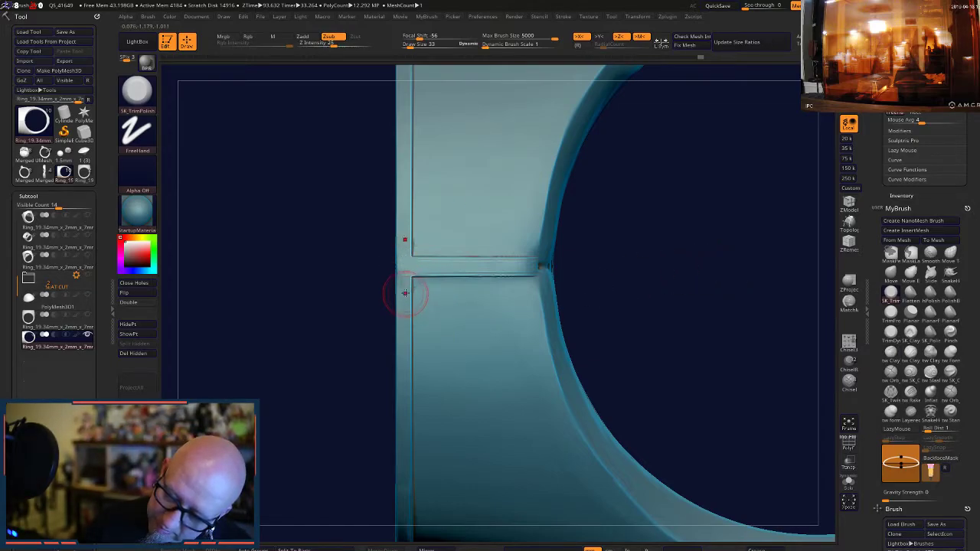
mouse_move(636, 306)
left_mouse_down()
mouse_move(694, 271)
mouse_move(739, 260)
left_mouse_up()
left_click_drag(496, 272, 388, 355, "shift")
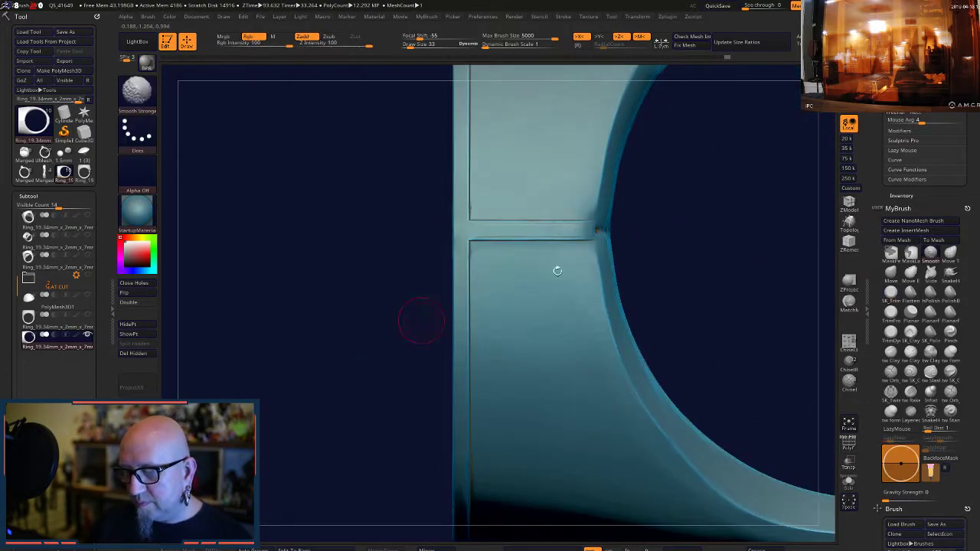
- Clean up the inner corners where the centre ridge meets the rim border with the Planar brush at Draw Size 3, plus light smoothing
left_click(908, 312)
key("space")
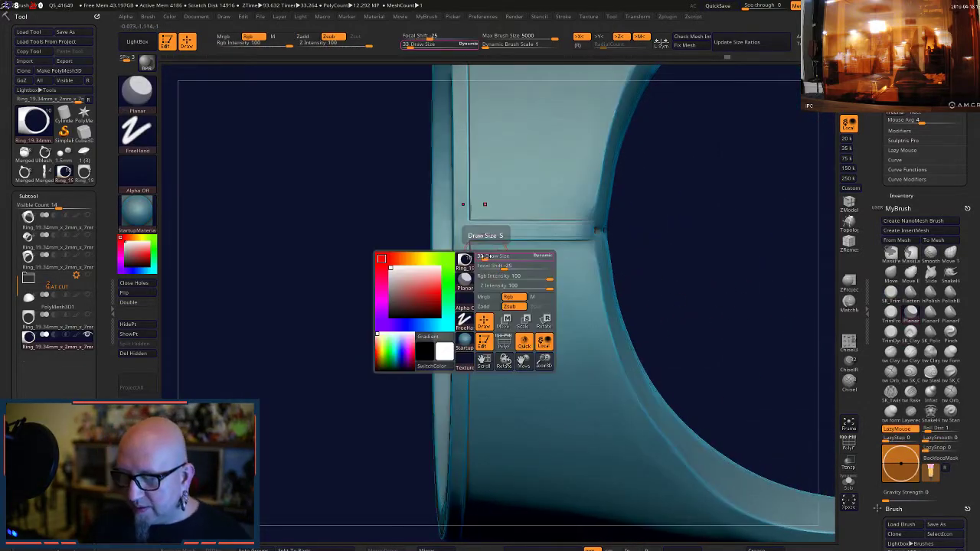
left_click_drag(636, 207, 632, 199, "shift")
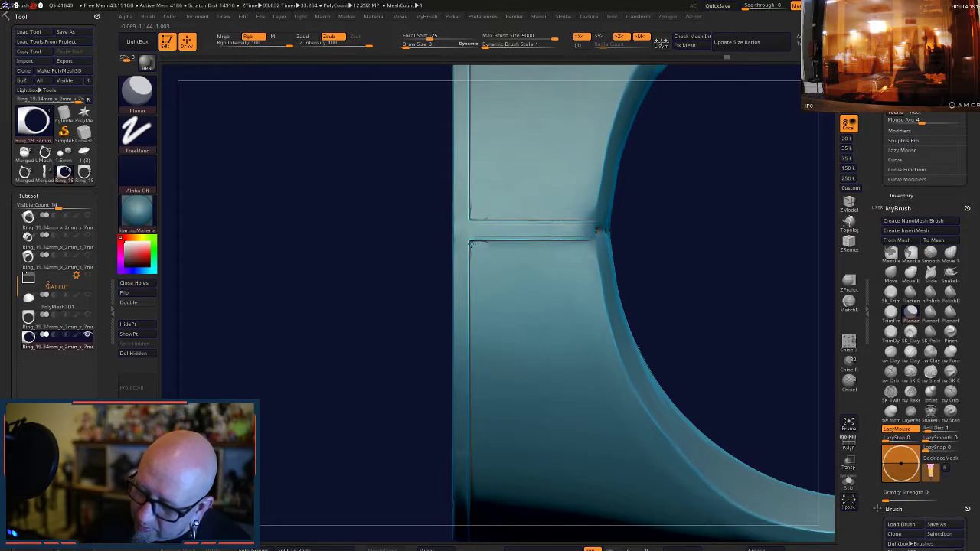
key("shift")
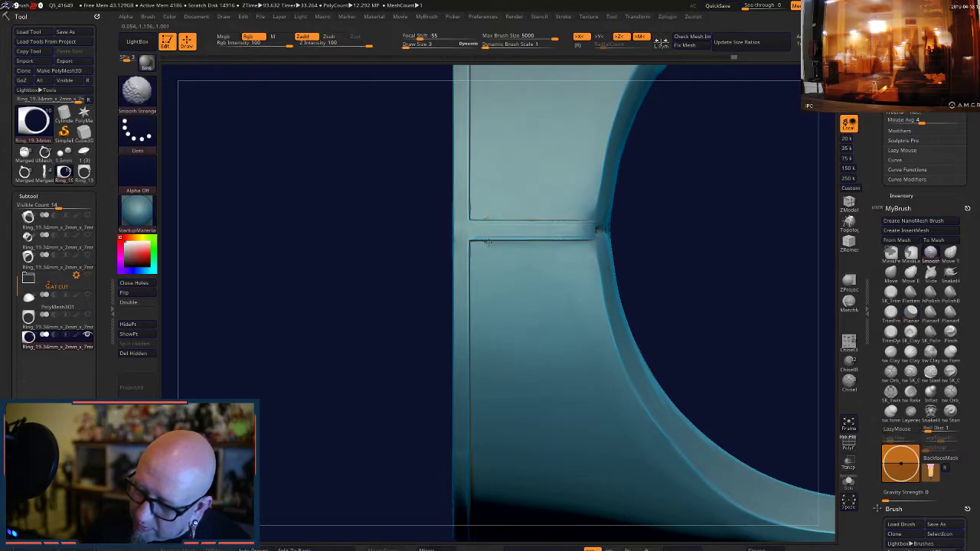
left_click_drag(484, 244, 484, 250, "shift")
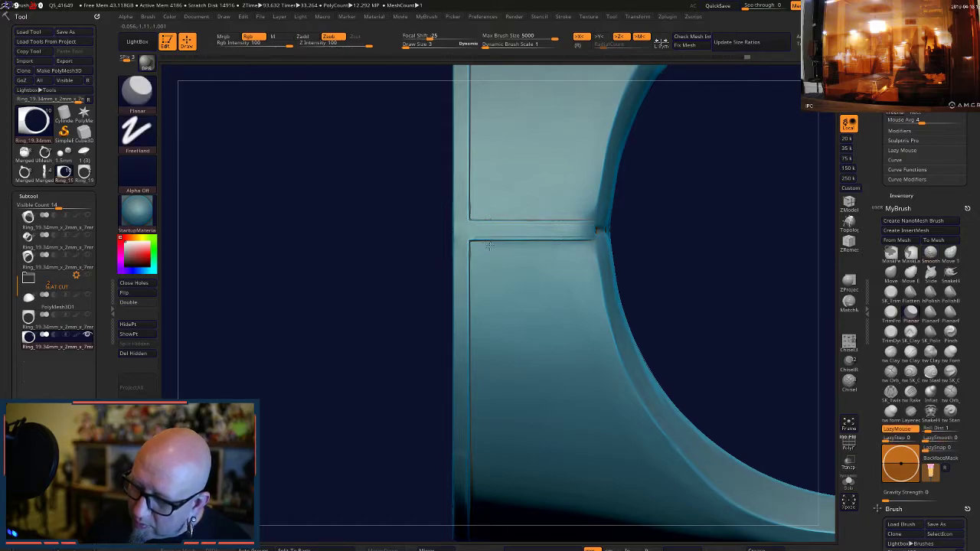
key("shift")
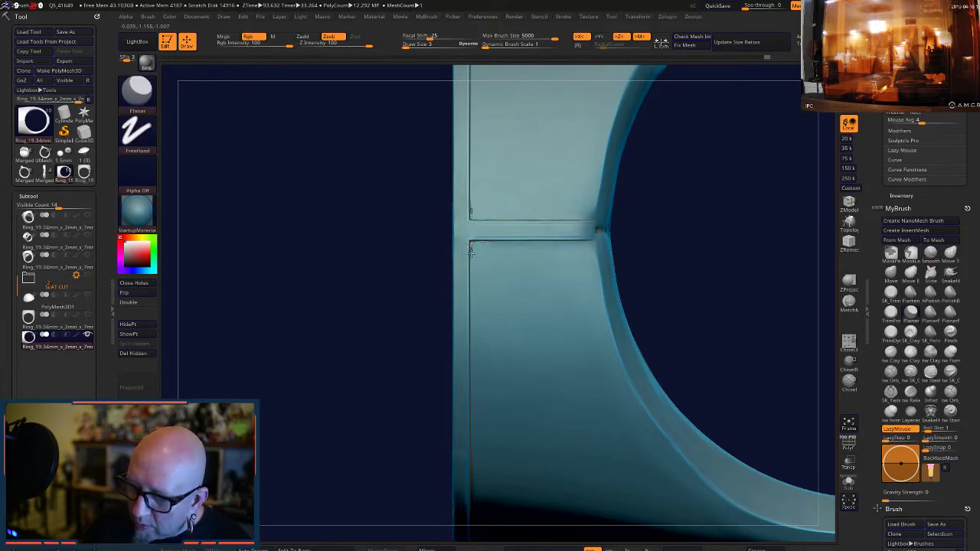
key("ctrl")
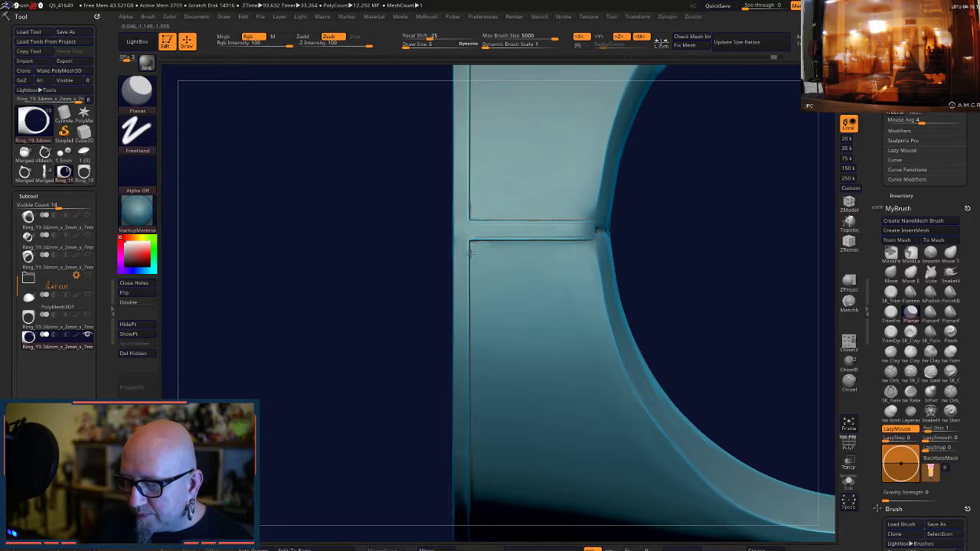
key("shift")
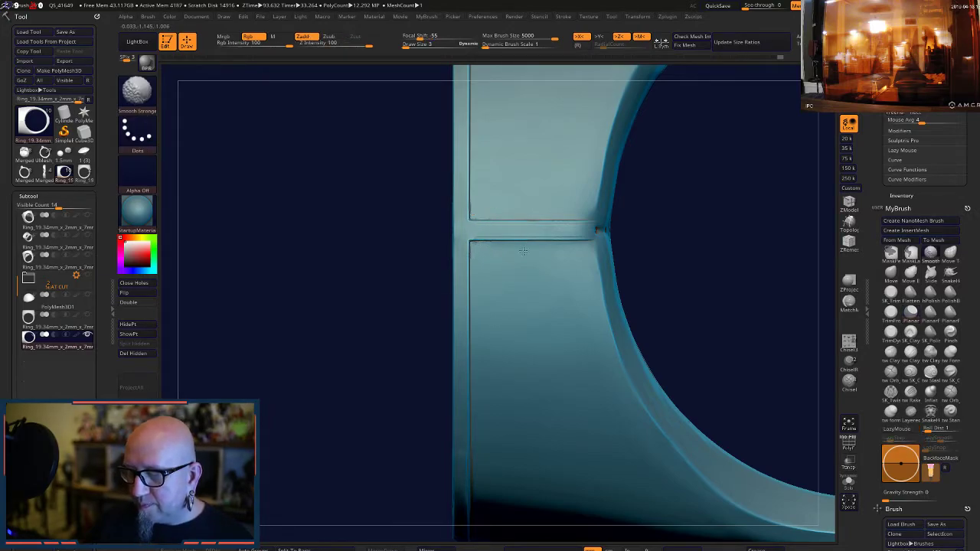
- Polish the centre ridge and the rim border on the front wall with SK_TrimPolish at Draw Size 33
left_click_drag(702, 291, 693, 206, "alt")
mouse_move(674, 376)
left_mouse_down()
mouse_move(727, 291)
mouse_move(659, 329)
mouse_move(709, 430)
left_mouse_up()
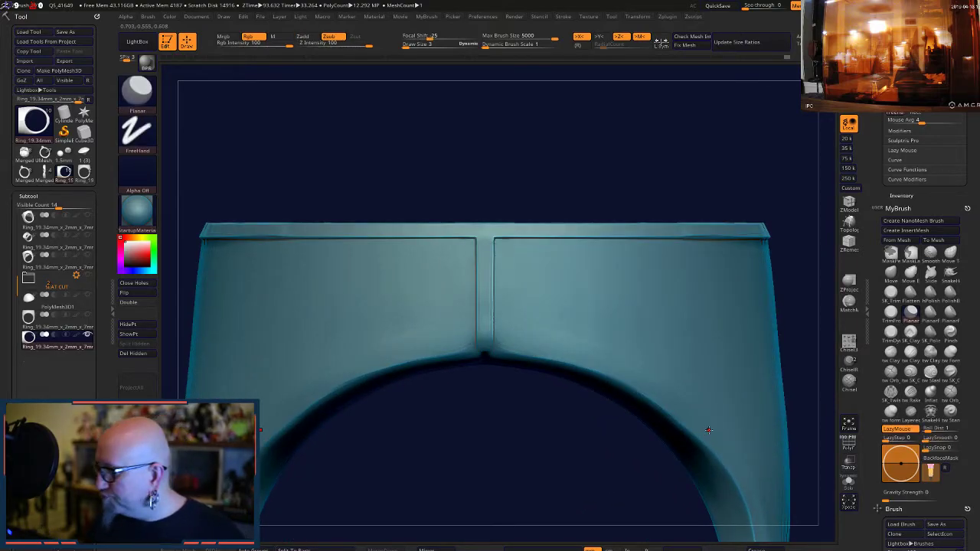
left_click(890, 293)
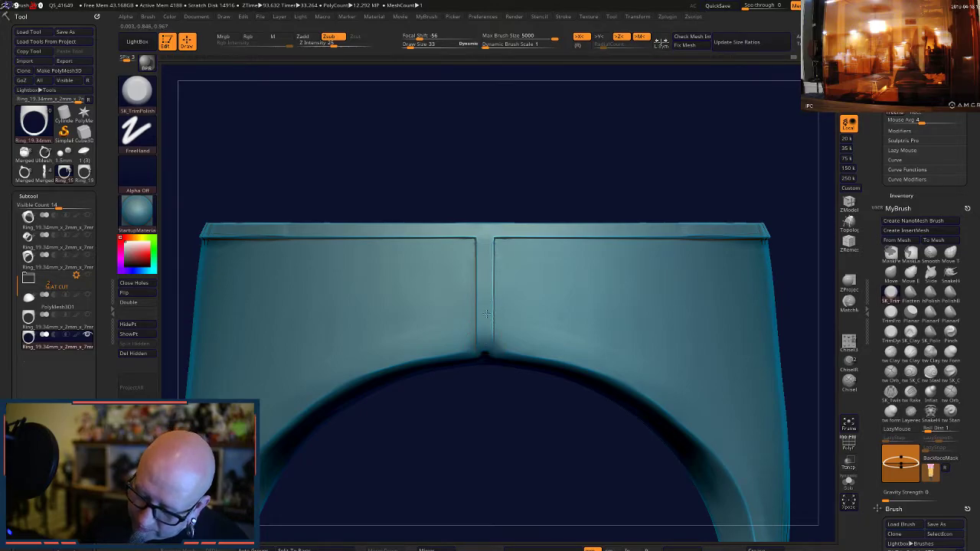
left_click_drag(525, 224, 718, 328)
left_click_drag(598, 459, 702, 234)
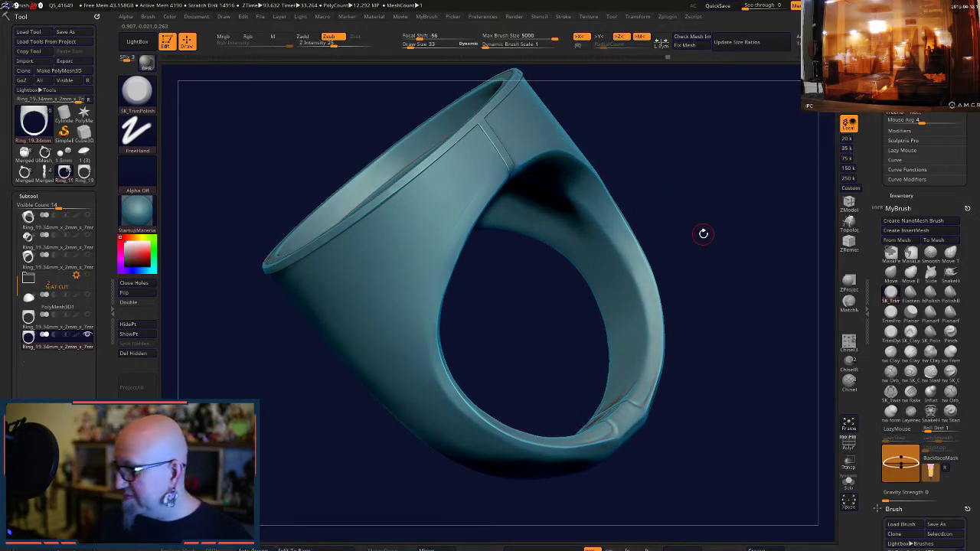
- Try to build a border along the finger opening's edge with tw ClayTubes at Draw Size 39
left_click(890, 350)
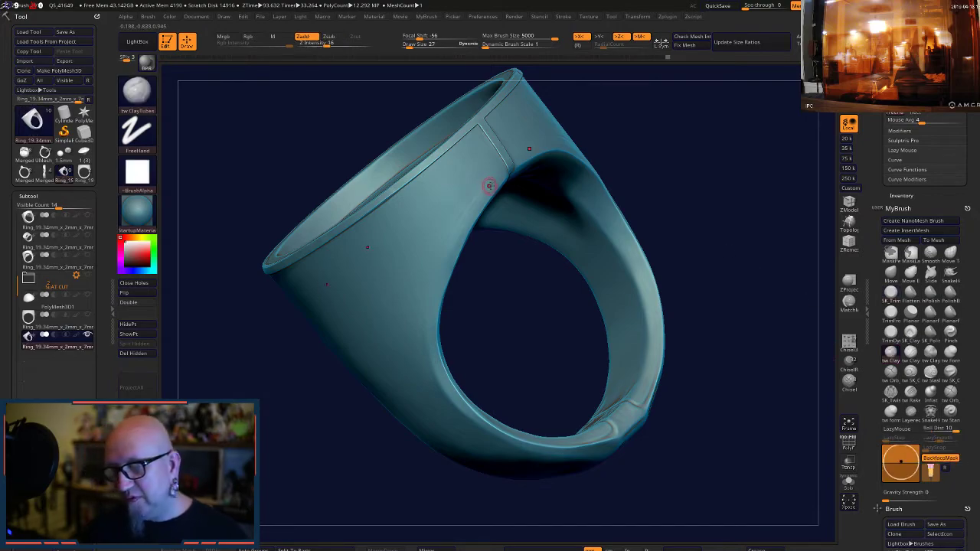
key("space")
left_click_drag(503, 176, 507, 175)
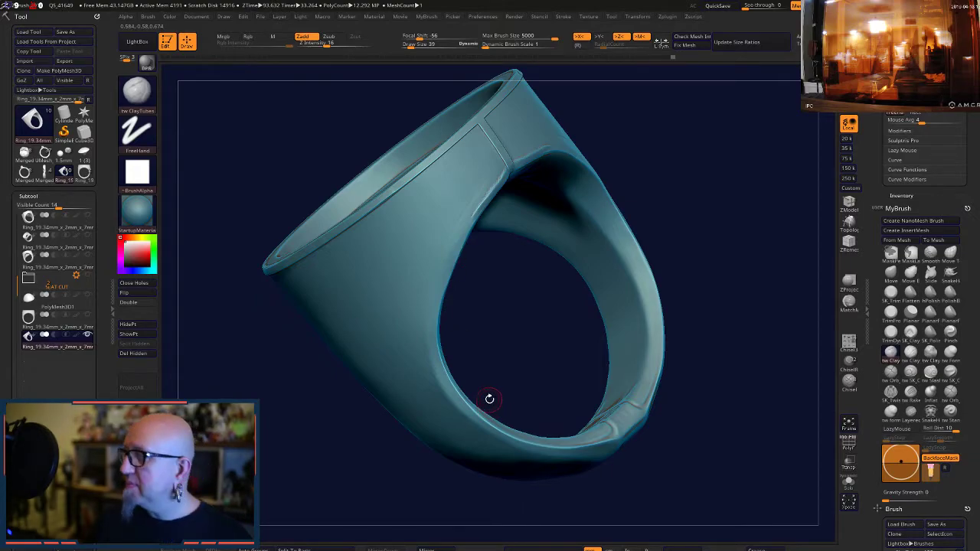
key("ctrl")
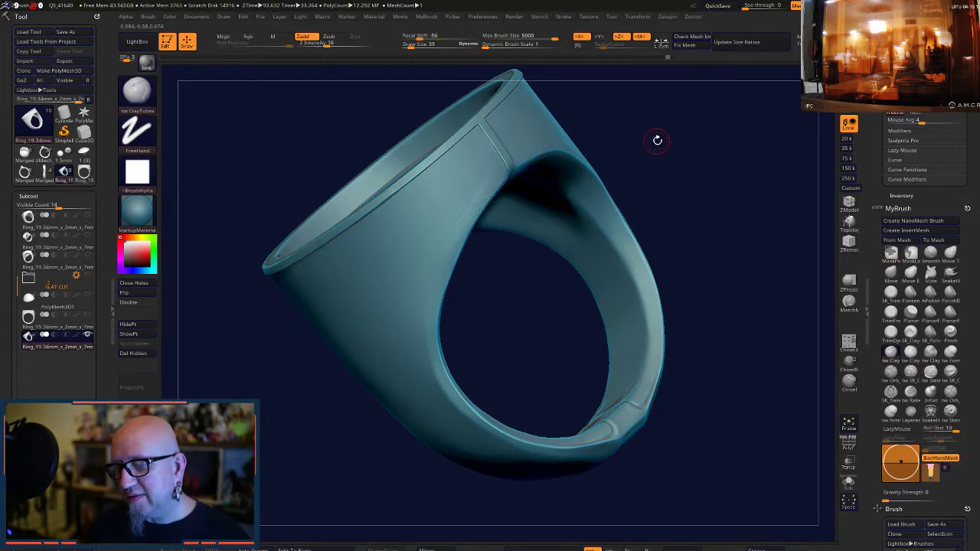
- Build up a thin border along the finger opening's edge on the wall with tw ClayTubes at Draw Size 27
left_click_drag(656, 141, 608, 150)
key("space")
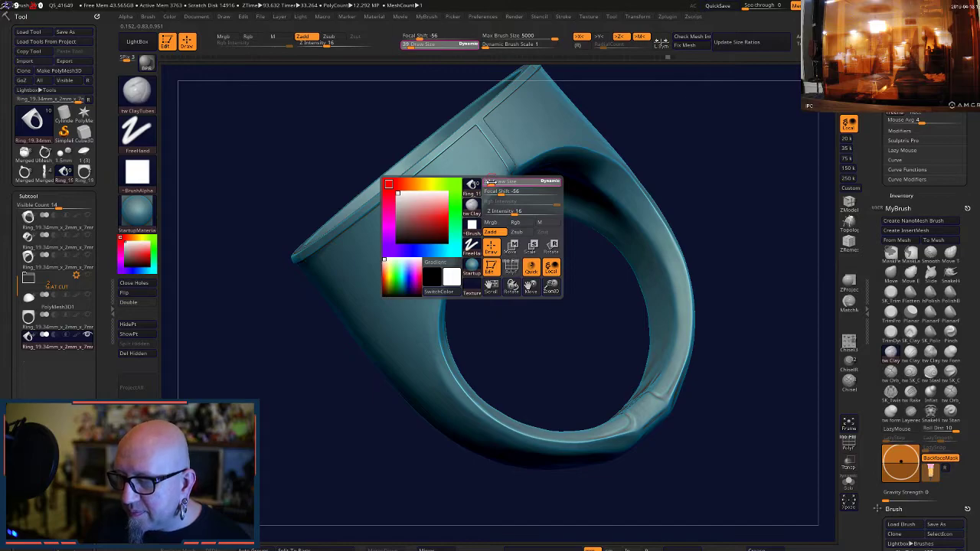
left_click_drag(490, 182, 491, 182)
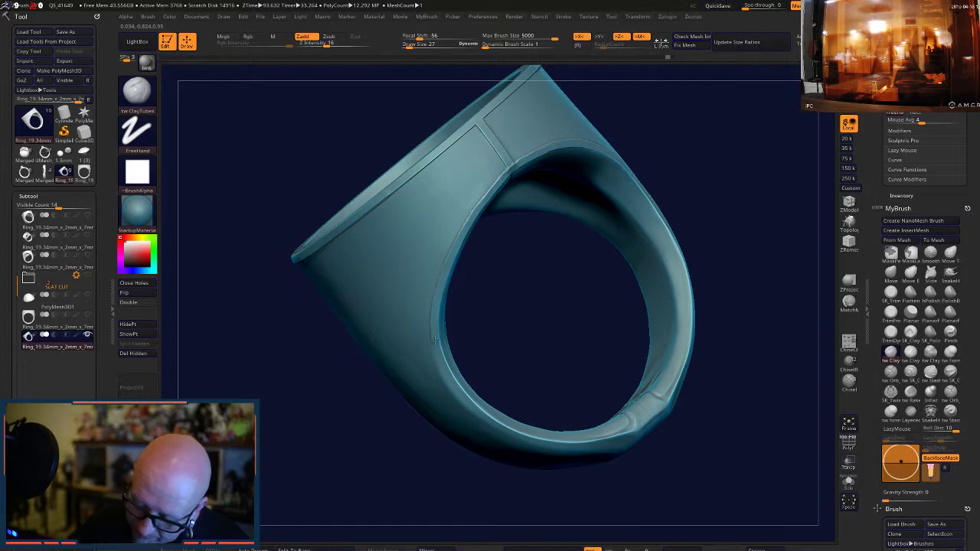
right_click_drag(437, 354, 641, 199)
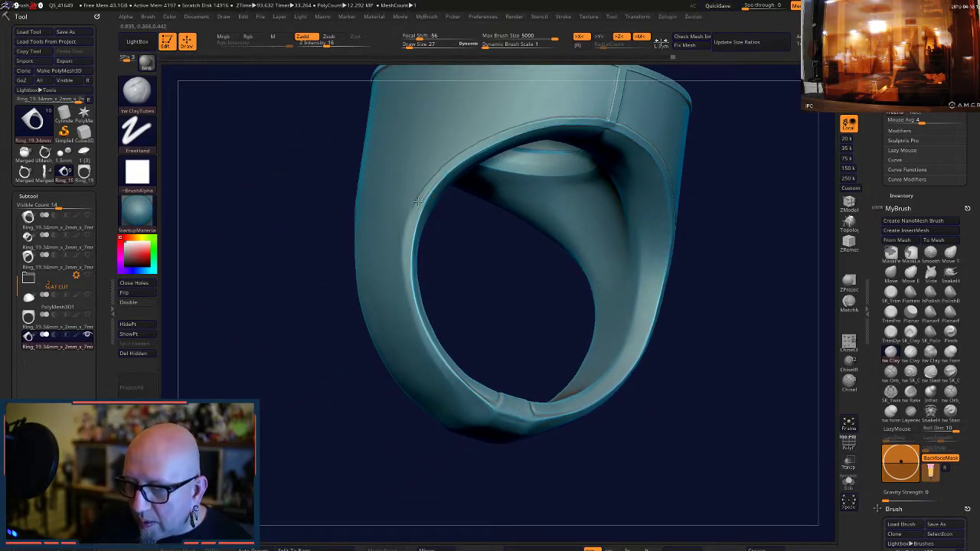
- Extend the finger opening's border down the shank's side edge to the notch with tw ClayTubes, redoing the first stroke and smoothing the end
key("ctrl")
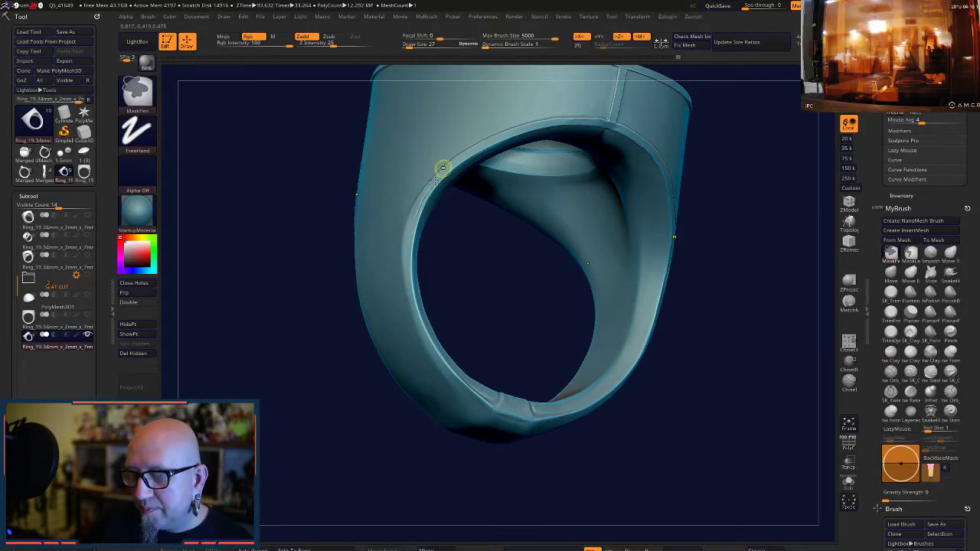
key("ctrl+z")
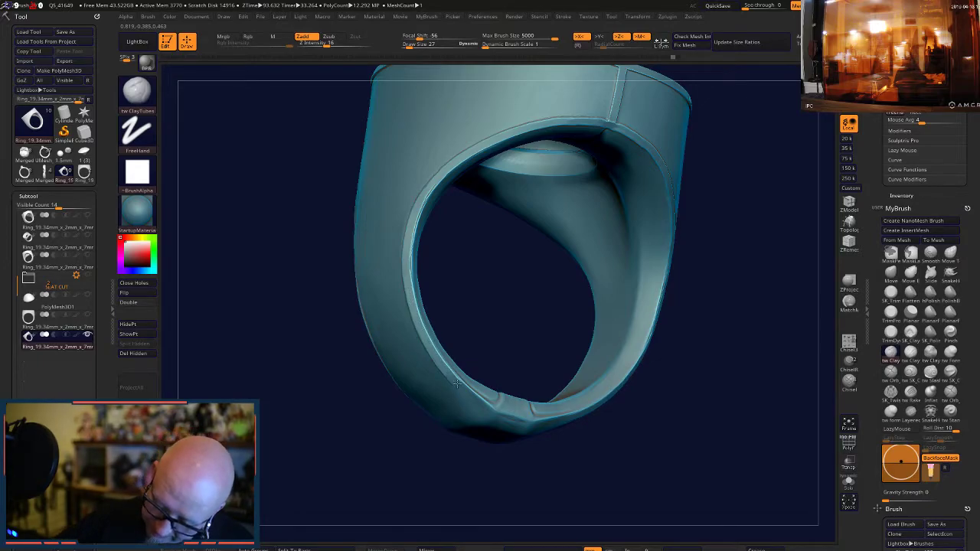
left_click_drag(486, 408, 465, 386)
mouse_move(547, 465)
left_mouse_down()
mouse_move(590, 452)
mouse_move(643, 406)
mouse_move(632, 344)
mouse_move(697, 348)
mouse_move(549, 247)
left_mouse_up()
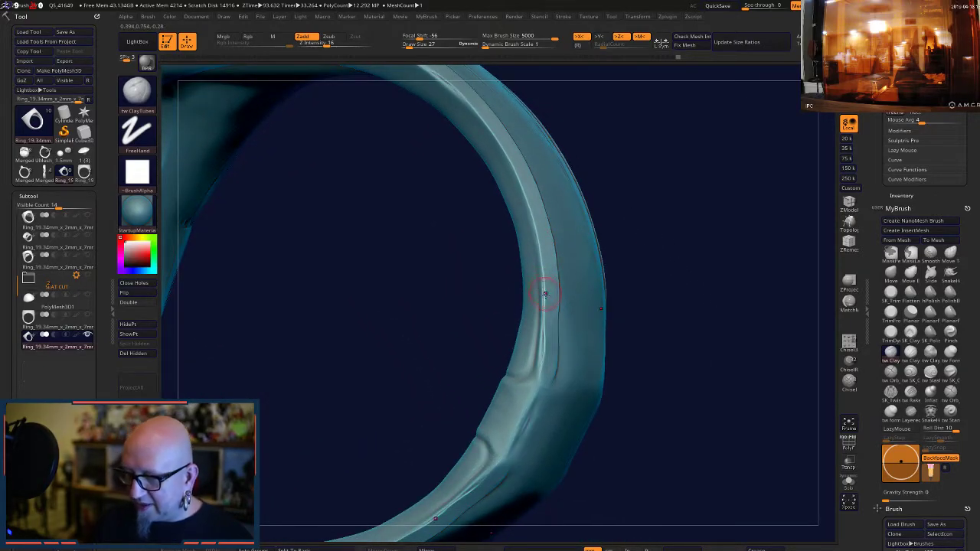
key("shift")
left_click_drag(540, 367, 544, 337, "shift")
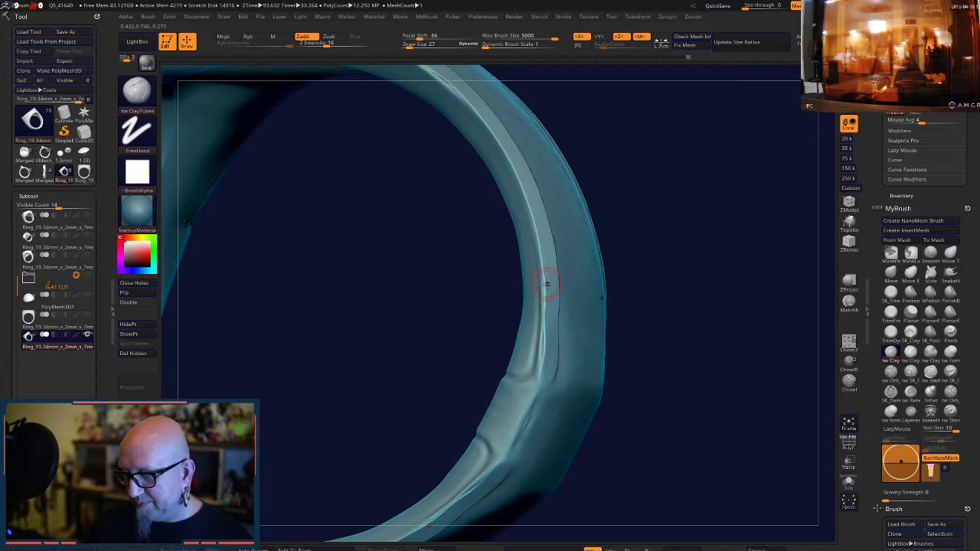
left_click_drag(537, 383, 551, 270, "shift")
- Flatten the new border along the shank's side edge with SK_TrimPolish at Draw Size 33
left_click(890, 290)
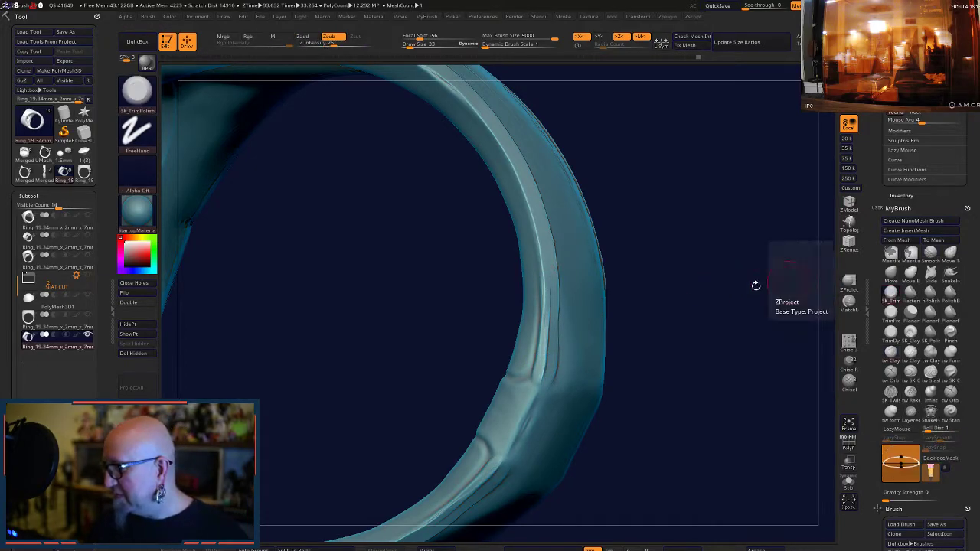
left_click_drag(754, 284, 628, 287)
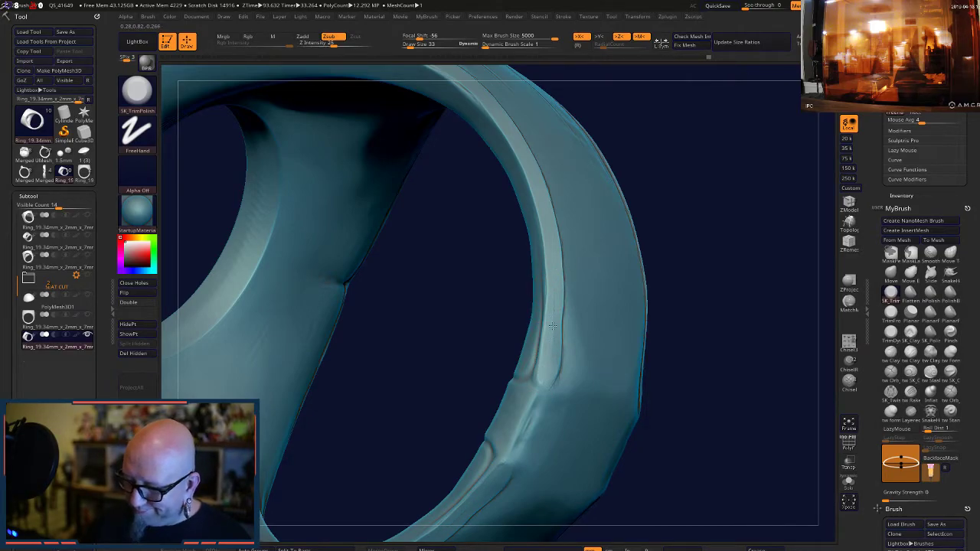
left_click_drag(701, 222, 671, 245)
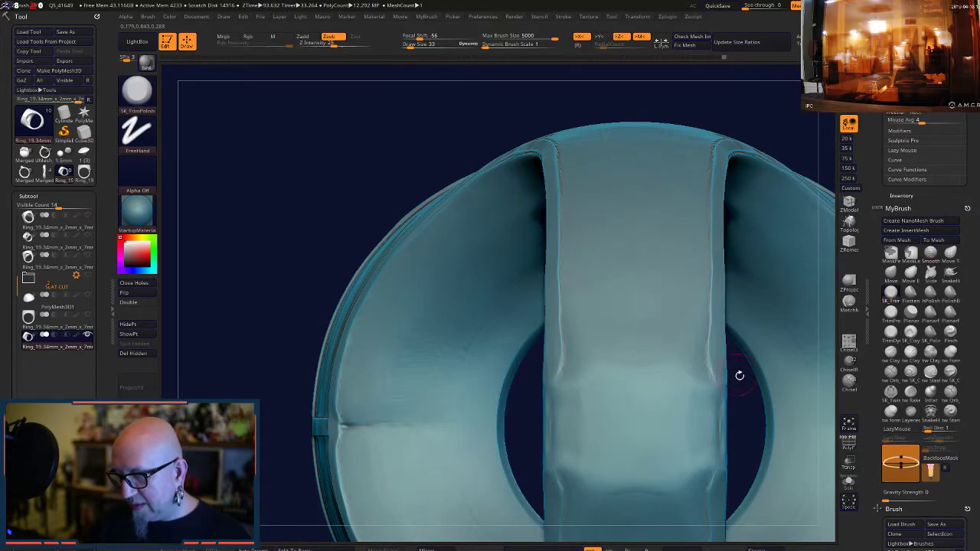
mouse_move(741, 379)
left_mouse_down("alt")
mouse_move(713, 391)
mouse_move(681, 385)
left_mouse_up("alt")
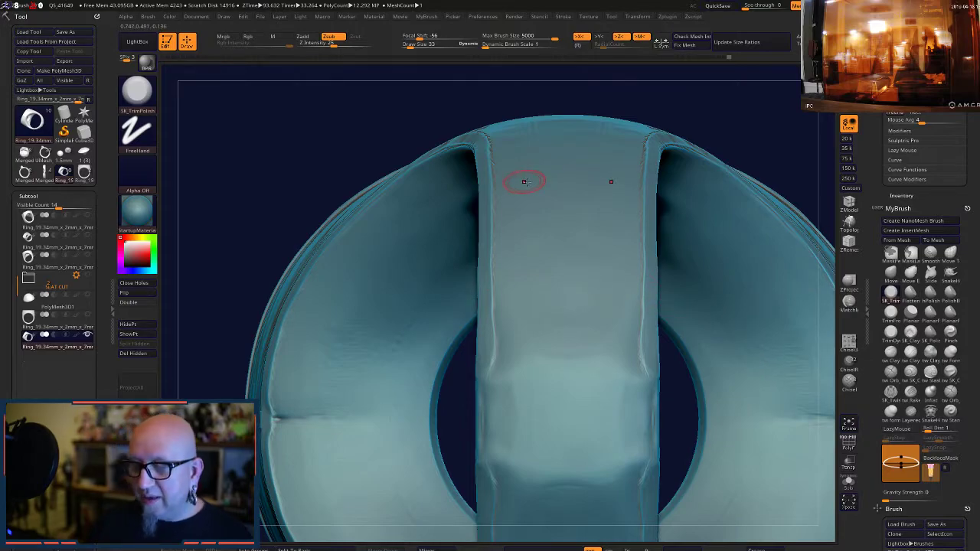
key("space")
left_click_drag(543, 196, 553, 197)
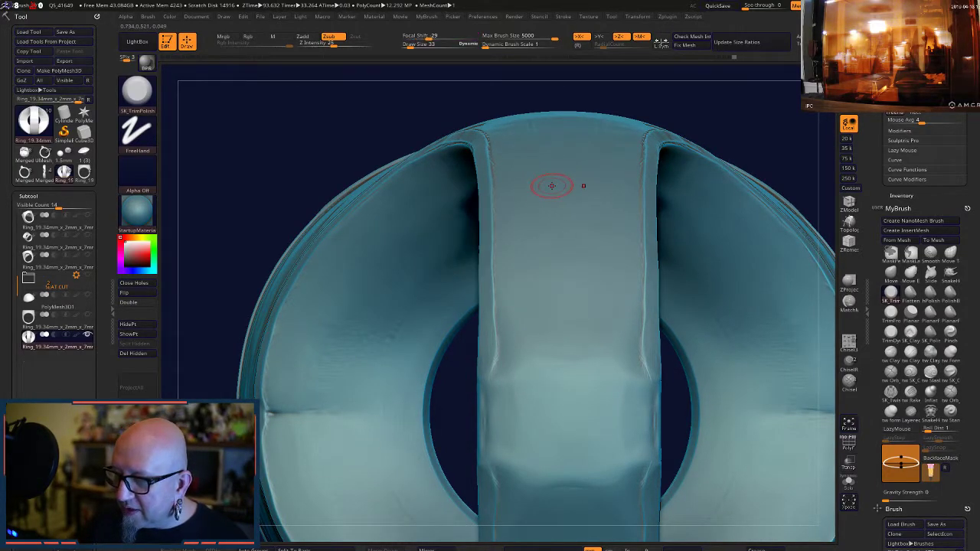
key("space")
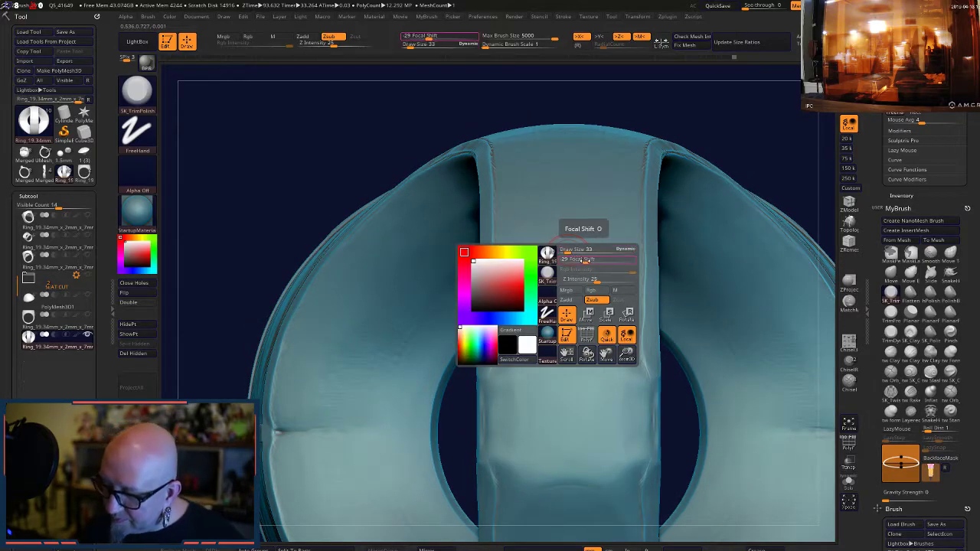
left_click_drag(576, 258, 572, 260)
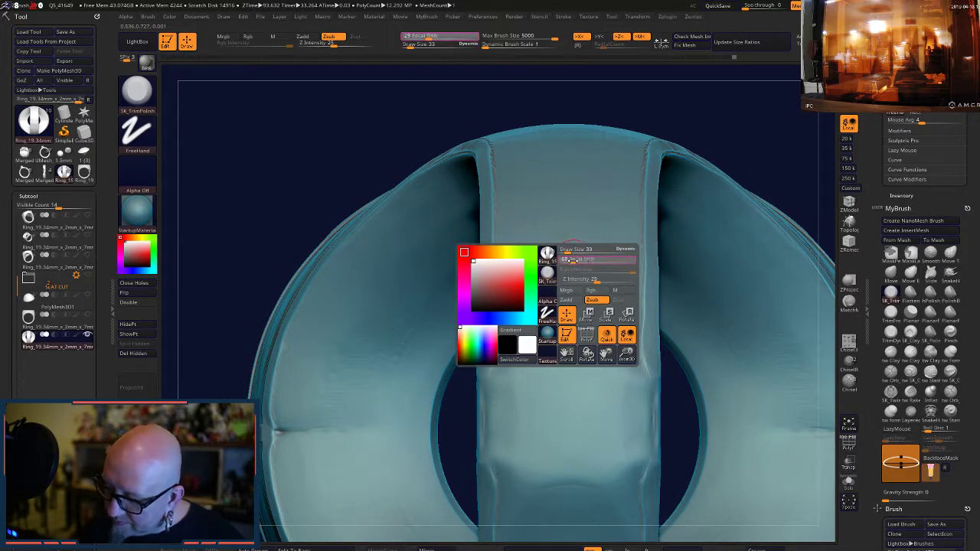
- Switch to the tw ClayTubes brush and set its Focal Shift to -38
left_click(890, 352)
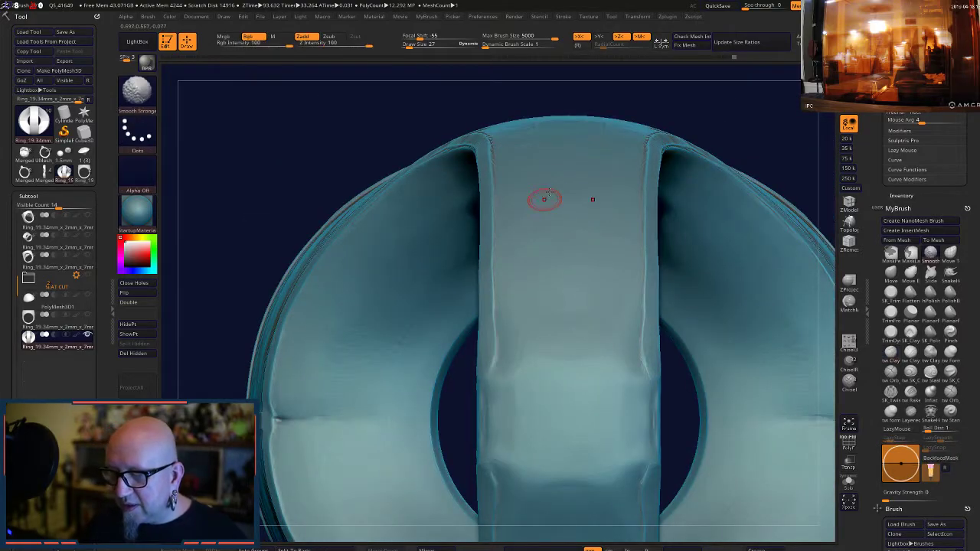
key("space")
left_click_drag(554, 192, 566, 202)
- Try a mirrored S-shaped clay strip on the shank's outer face with tw ClayTubes at Draw Size 27
left_click_drag(544, 149, 534, 155)
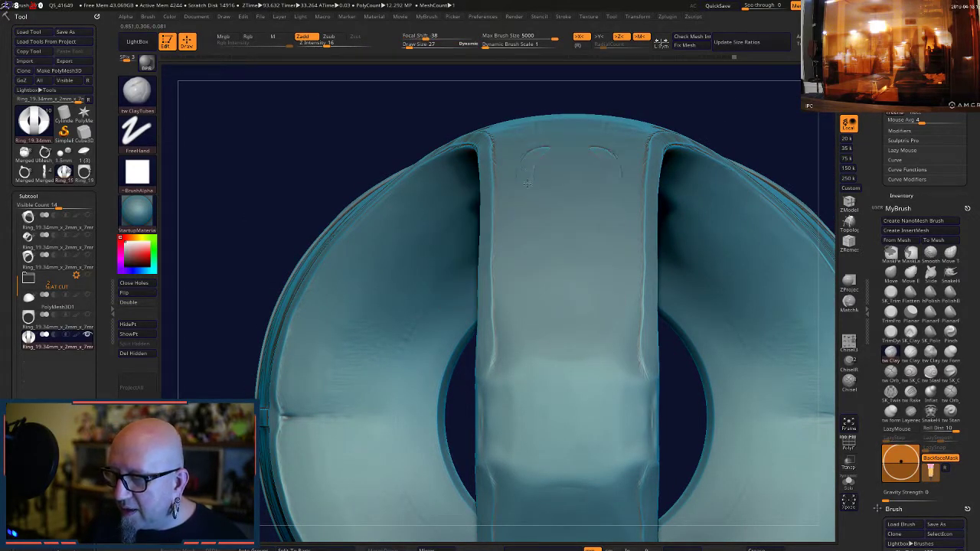
key("ctrl")
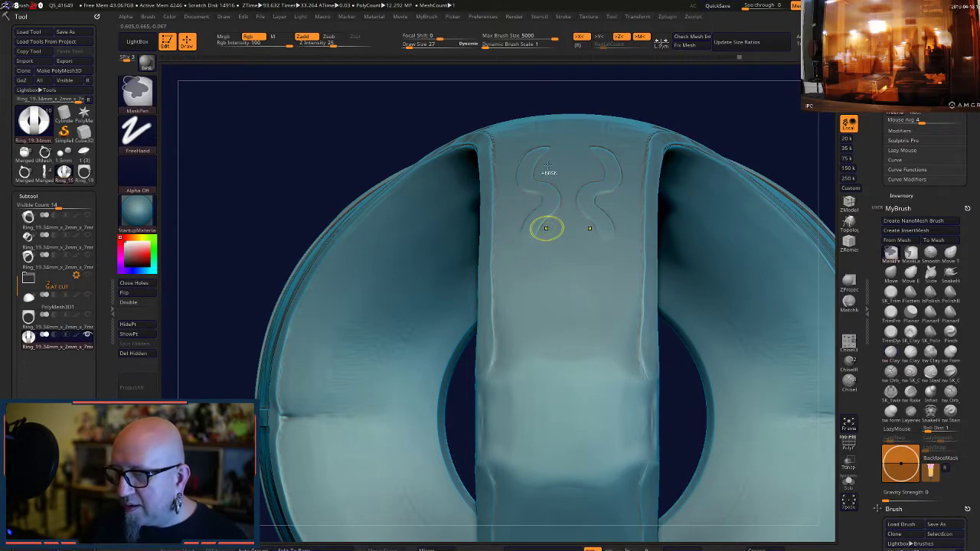
key("ctrl+z")
- Set tw ClayTubes to Draw Size 27 and Focal Shift -56, and lay mirrored S-shaped strips near the upper end of the shank's outer face
key("space")
left_click_drag(548, 162, 544, 163)
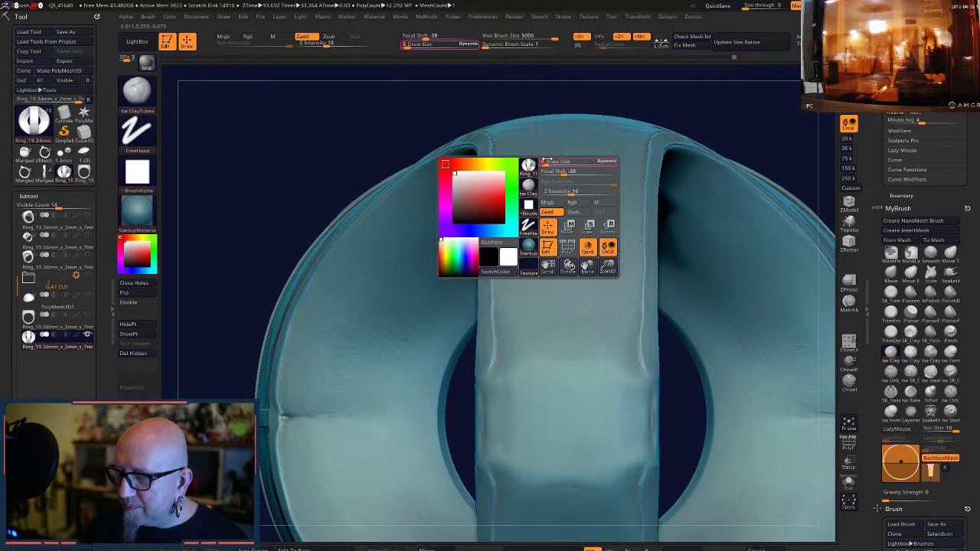
right_click_drag(545, 159, 552, 154)
key("space")
left_click_drag(551, 154, 551, 154)
key("space")
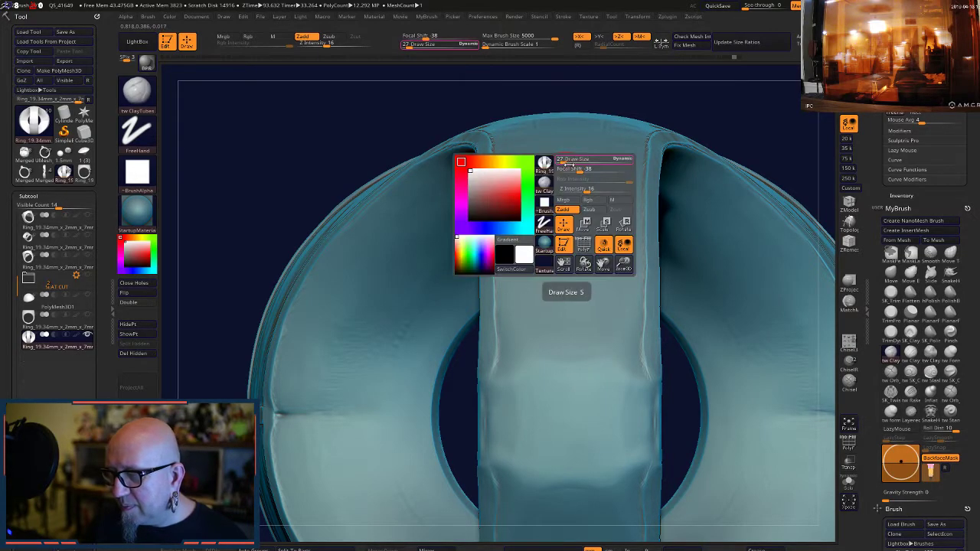
left_click(570, 169)
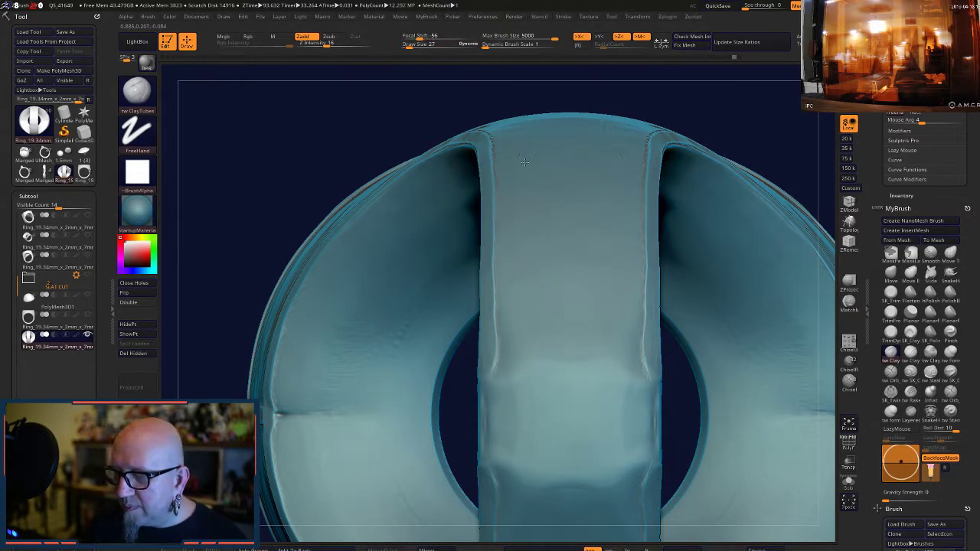
left_click_drag(552, 198, 538, 267)
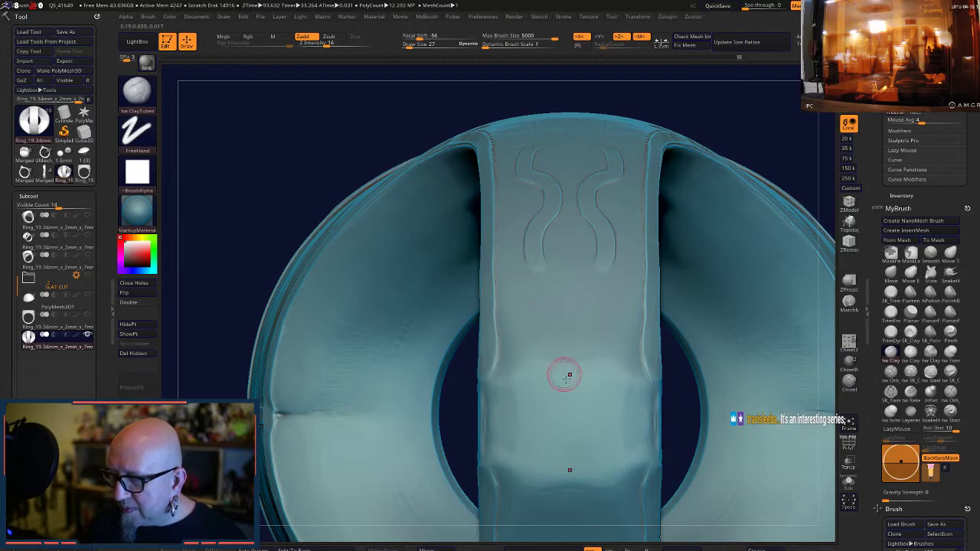
- Set the brush's LazyMouse step to 0.008 and lay a mirrored looped clay strip on the shank's outer face, below the S-shaped strips
left_click_drag(970, 476, 970, 351)
left_click(898, 304)
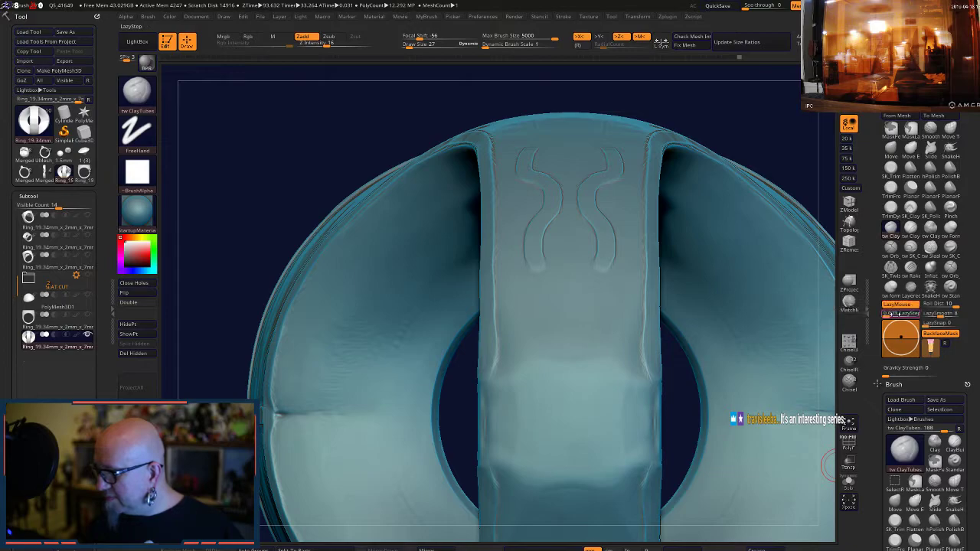
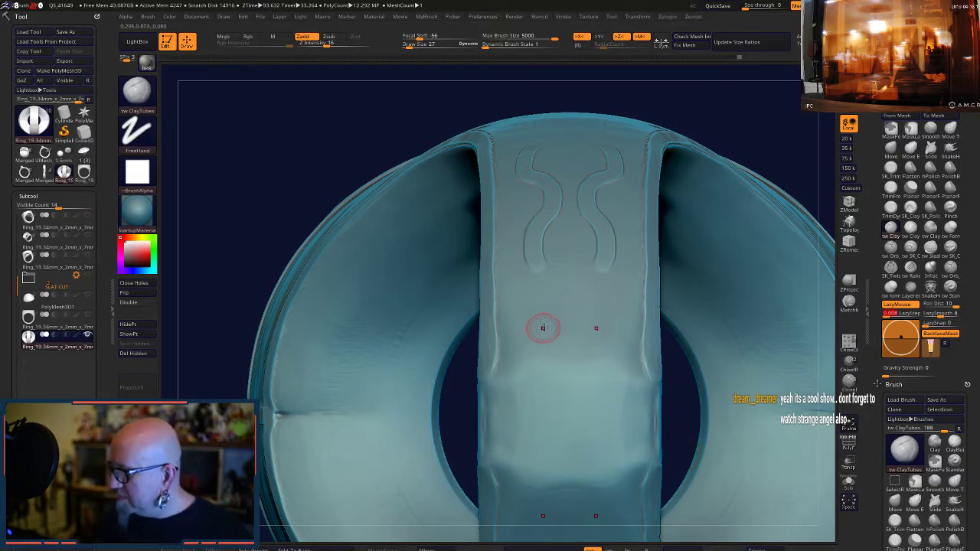
mouse_move(553, 287)
left_mouse_down()
mouse_move(564, 308)
mouse_move(553, 416)
left_mouse_up()
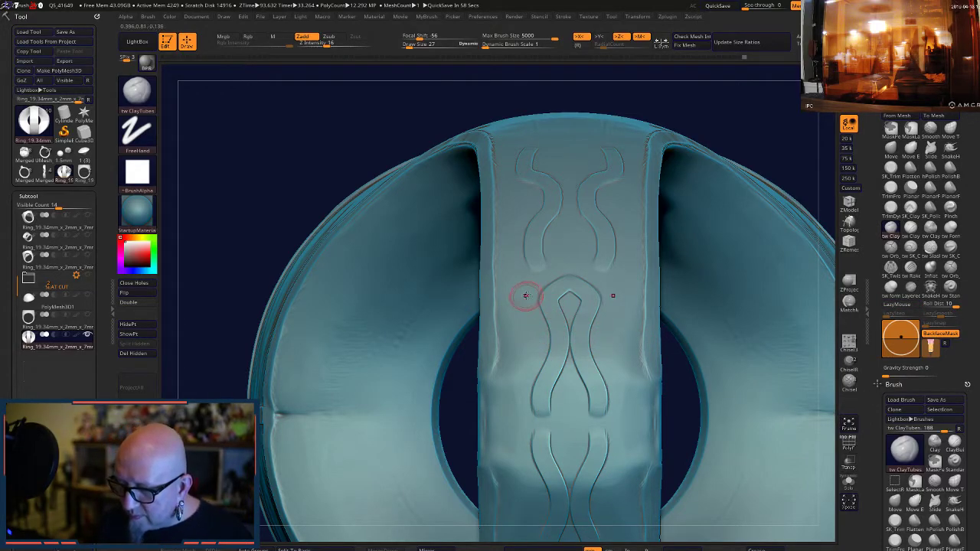
- Try mirrored wavy clay strips along both outer sides of the looped strip on the shank, and undo them
mouse_move(526, 295)
left_mouse_down()
mouse_move(518, 353)
mouse_move(557, 431)
left_mouse_up()
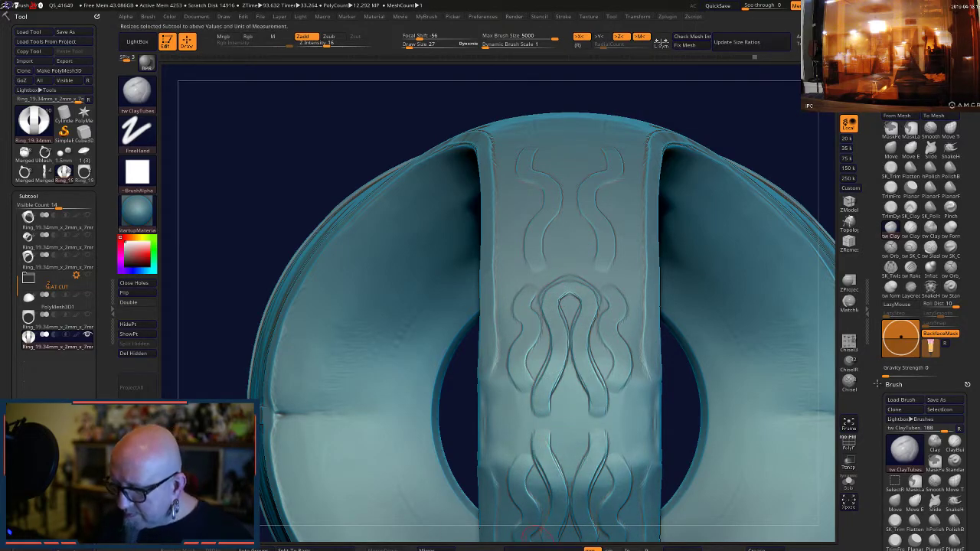
left_click_drag(681, 390, 676, 488)
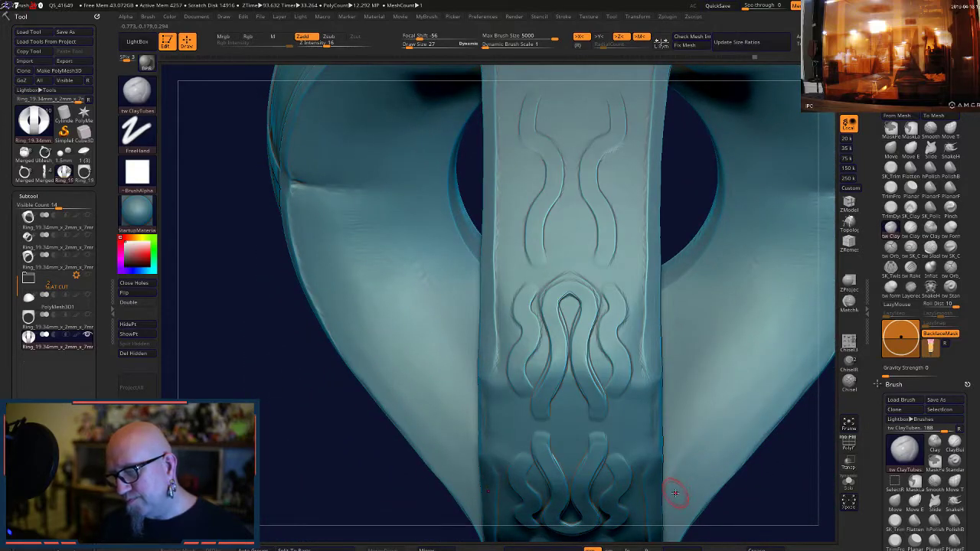
key("ctrl")
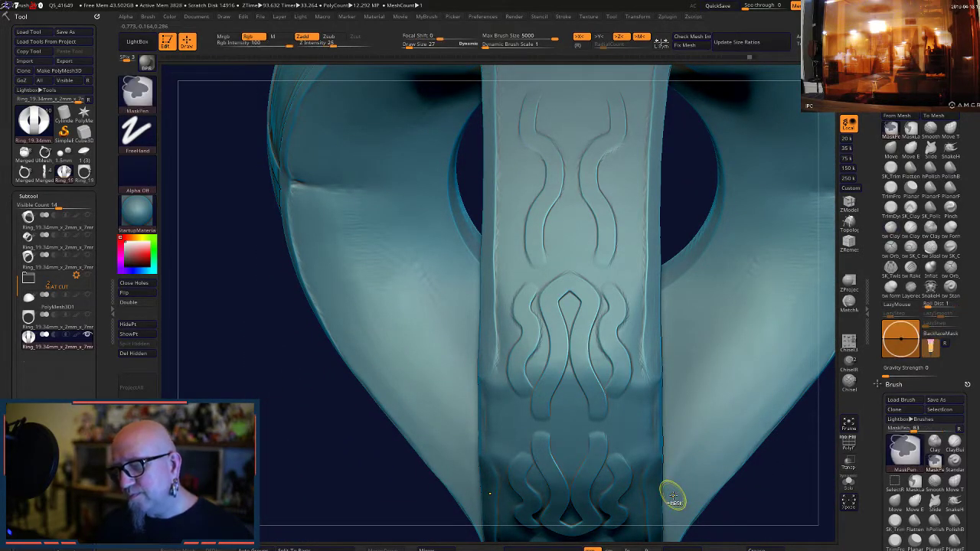
key("ctrl+z")
key("ctrl+z")
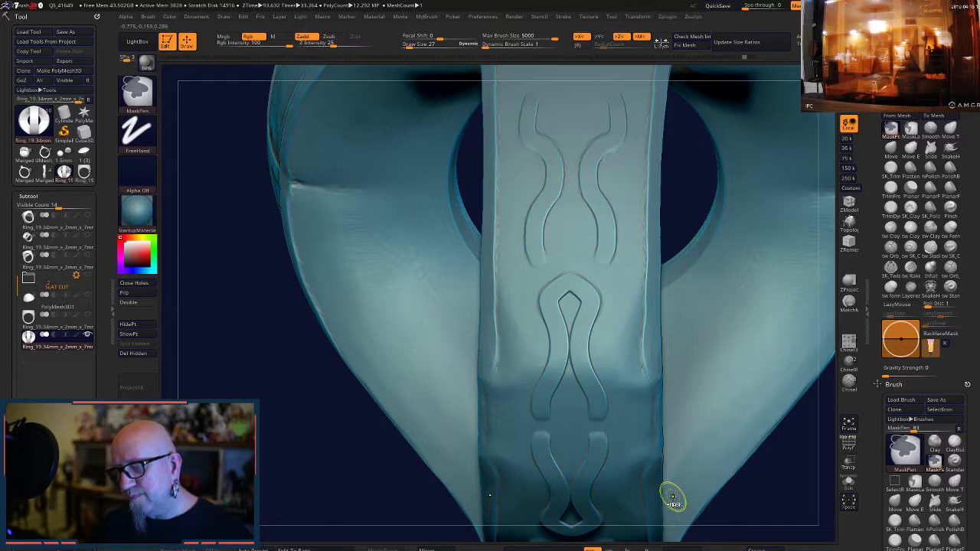
- Undo the ribbon pattern on the ring's band and turn on BackfaceMask and LazyMouse for the tw ClayTubes brush
key("ctrl+z")
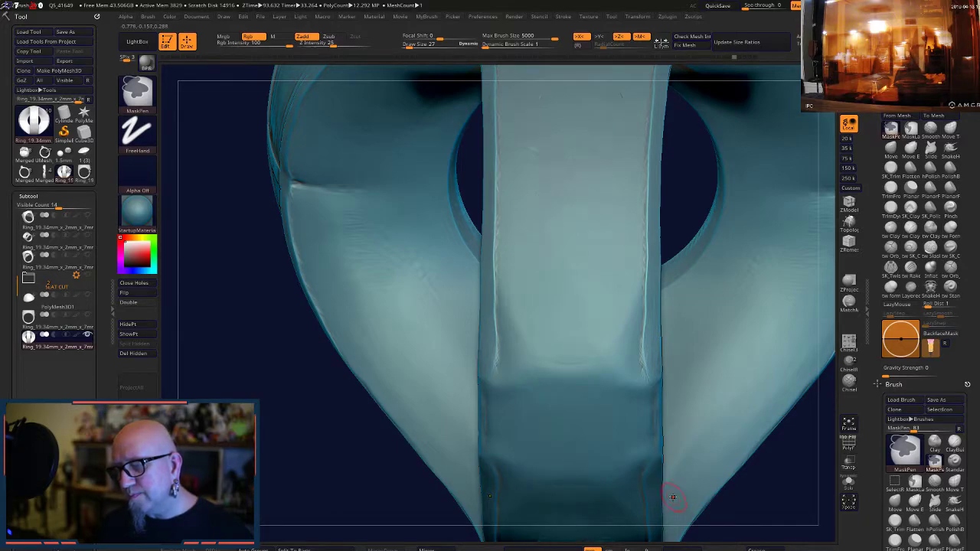
left_click(939, 334)
left_click(903, 305)
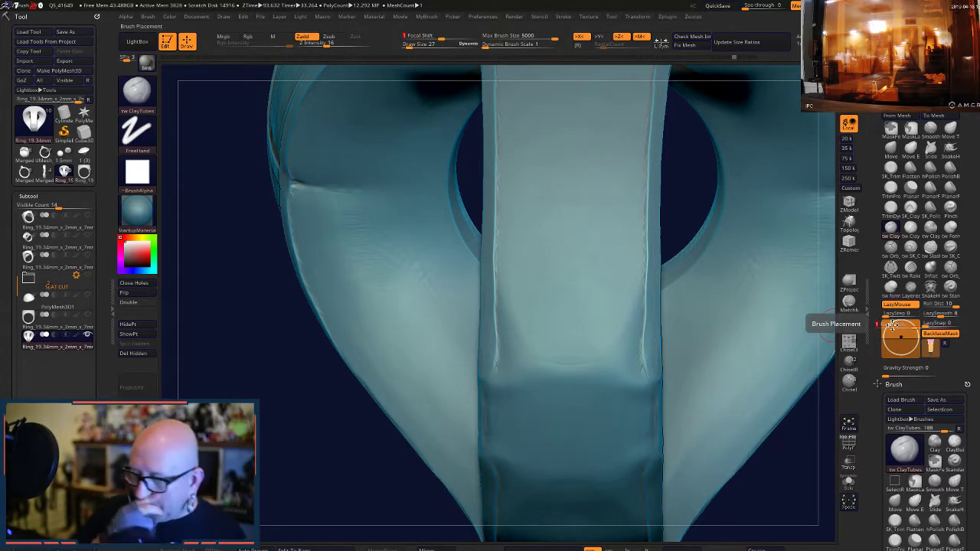
- Try sculpting a mirrored interlaced ribbon down the centre of the band with tw ClayTubes, undoing the strokes
mouse_move(541, 157)
left_mouse_down()
mouse_move(558, 145)
mouse_move(536, 170)
mouse_move(541, 270)
mouse_move(573, 345)
left_mouse_up()
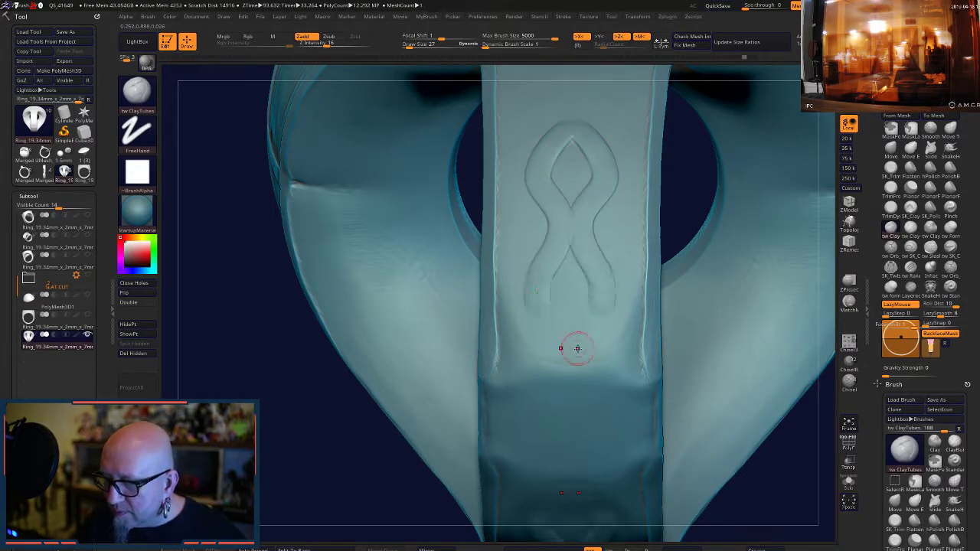
key("ctrl")
key("ctrl+z")
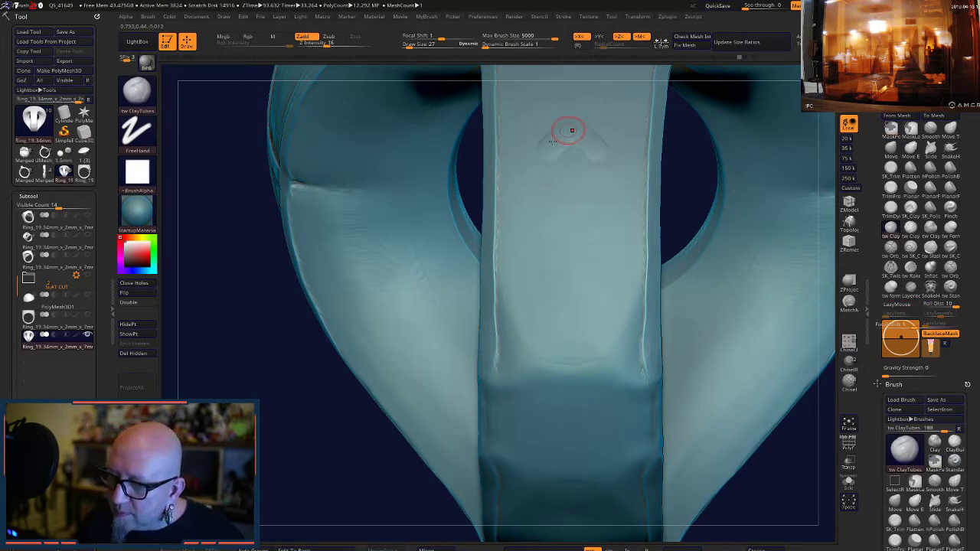
mouse_move(571, 130)
left_mouse_down()
mouse_move(543, 160)
mouse_move(537, 228)
mouse_move(591, 327)
left_mouse_up()
right_click_drag(289, 448, 336, 514, "ctrl")
key("ctrl+z")
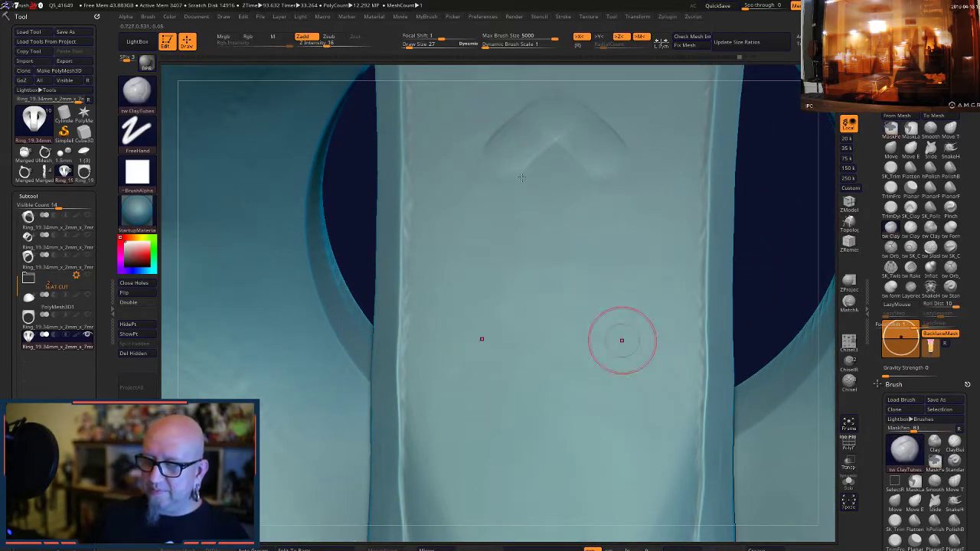
key("ctrl+z")
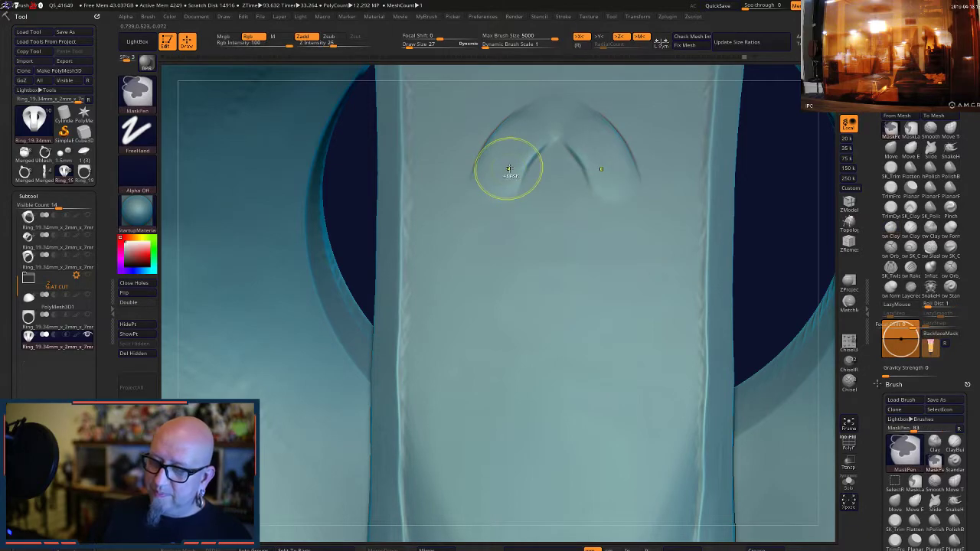
- Set the brush's Focal Shift to -43, try a mirrored pair of long curved strokes on the band, and undo them
key("space")
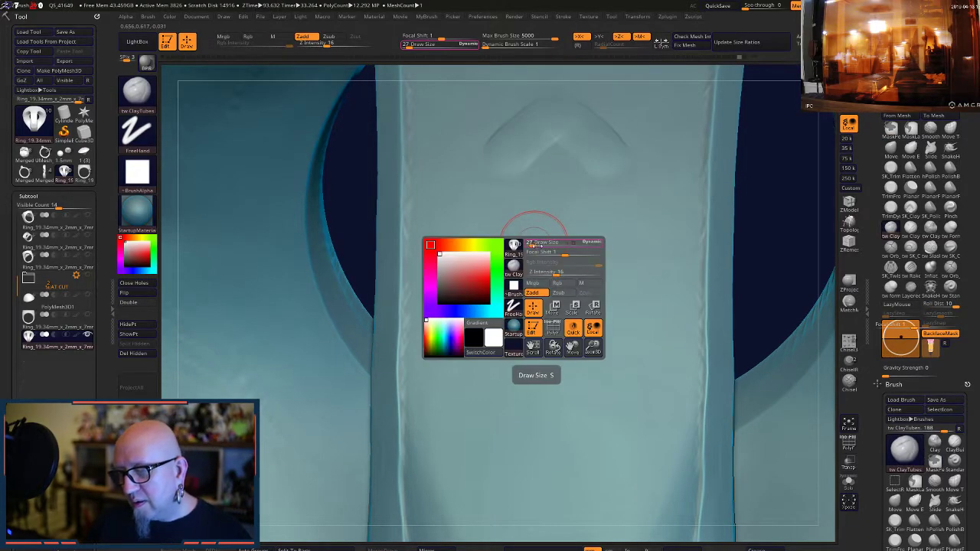
left_click_drag(562, 252, 545, 252)
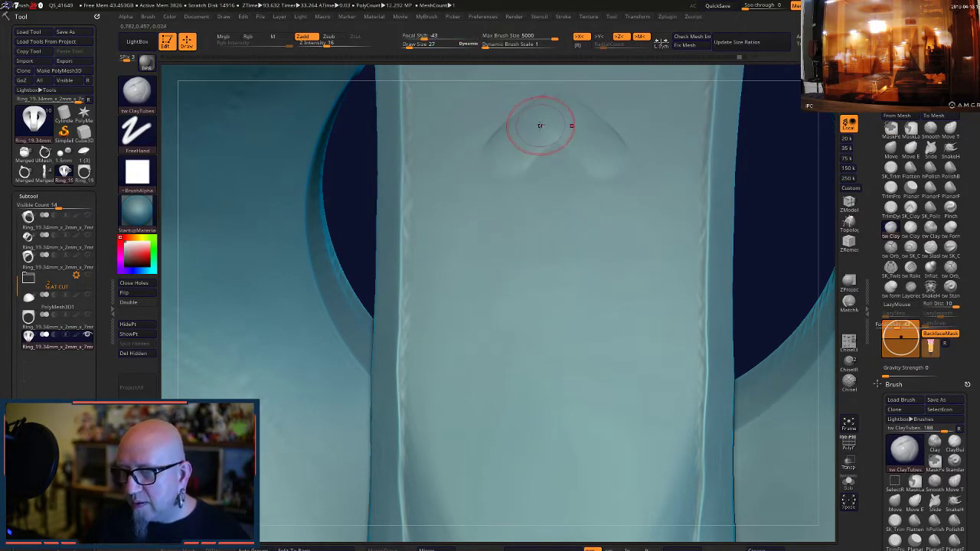
mouse_move(540, 125)
left_mouse_down()
mouse_move(494, 163)
mouse_move(478, 201)
mouse_move(499, 365)
left_mouse_up()
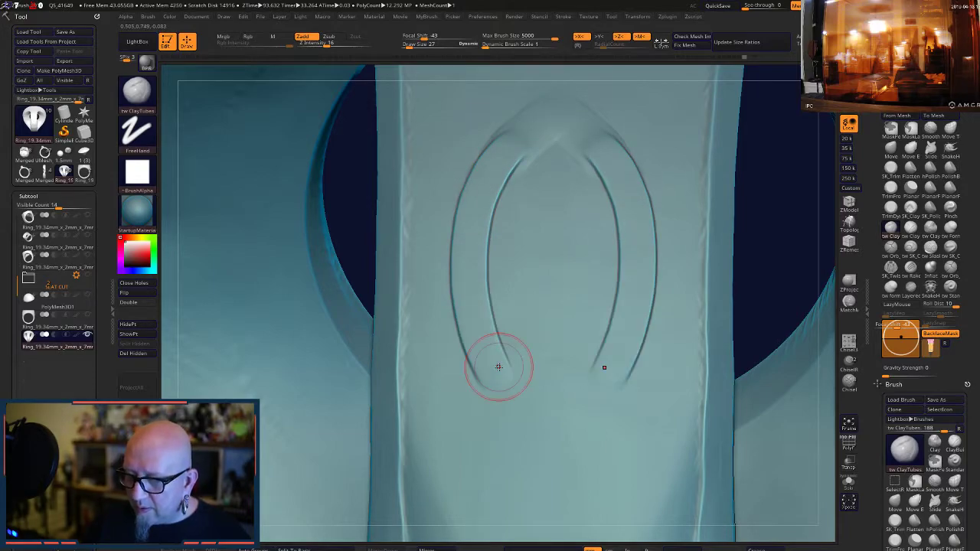
key("ctrl")
key("ctrl+z")
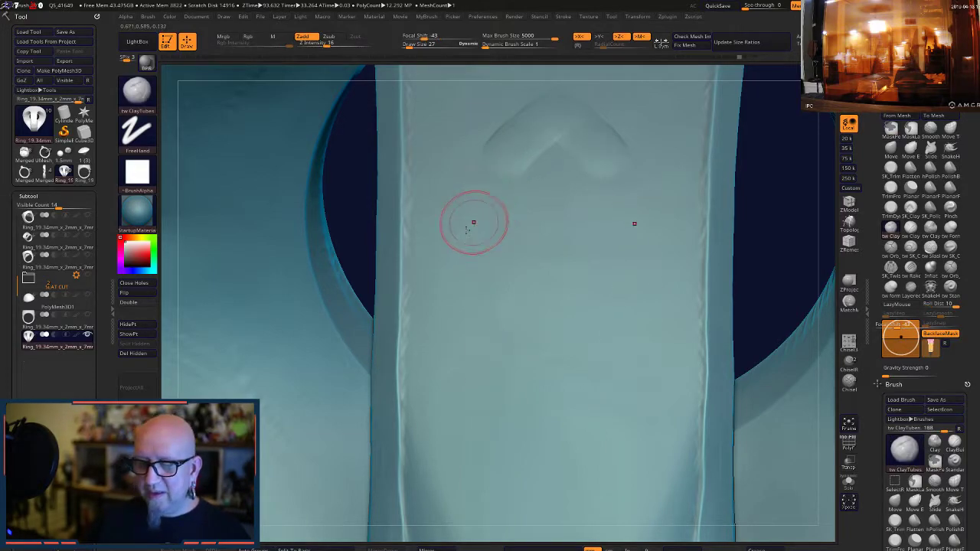
- Set the Draw Size to 14, try sculpting thin mirrored crossing strokes on the band, and undo them
key("space")
left_click_drag(528, 234, 505, 234)
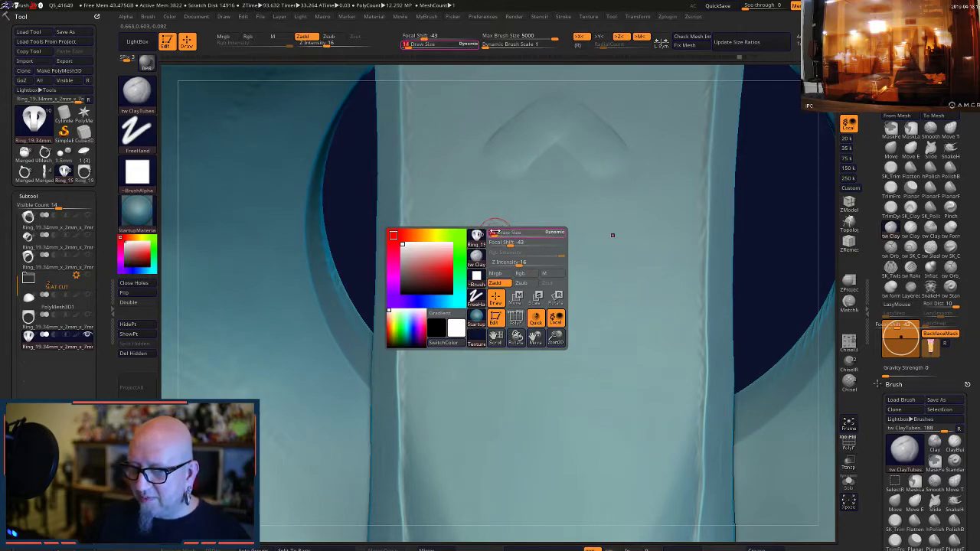
mouse_move(556, 107)
left_mouse_down()
mouse_move(536, 109)
mouse_move(499, 161)
mouse_move(476, 242)
mouse_move(494, 345)
mouse_move(553, 205)
left_mouse_up()
left_click_drag(577, 170, 577, 170)
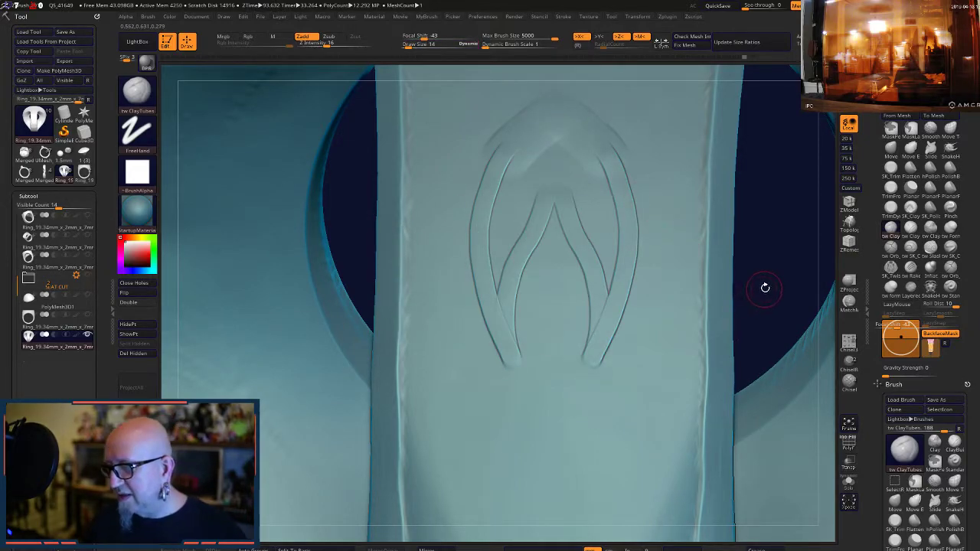
left_click_drag(766, 284, 616, 165, "alt")
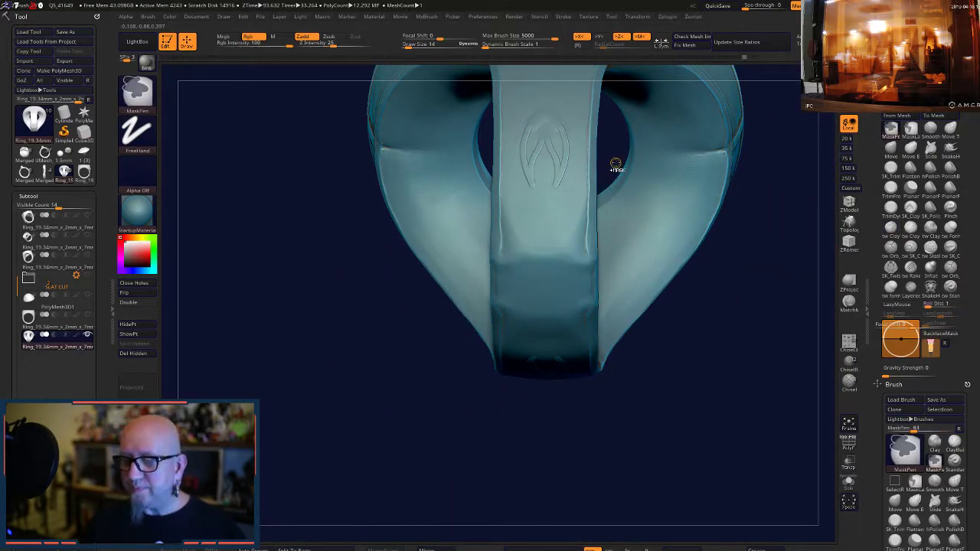
key("ctrl+z")
- Step back through the undo history to revert earlier sculpting on the ring's band and sides
mouse_move(616, 161)
left_mouse_down()
mouse_move(643, 417)
mouse_move(670, 398)
left_mouse_up()
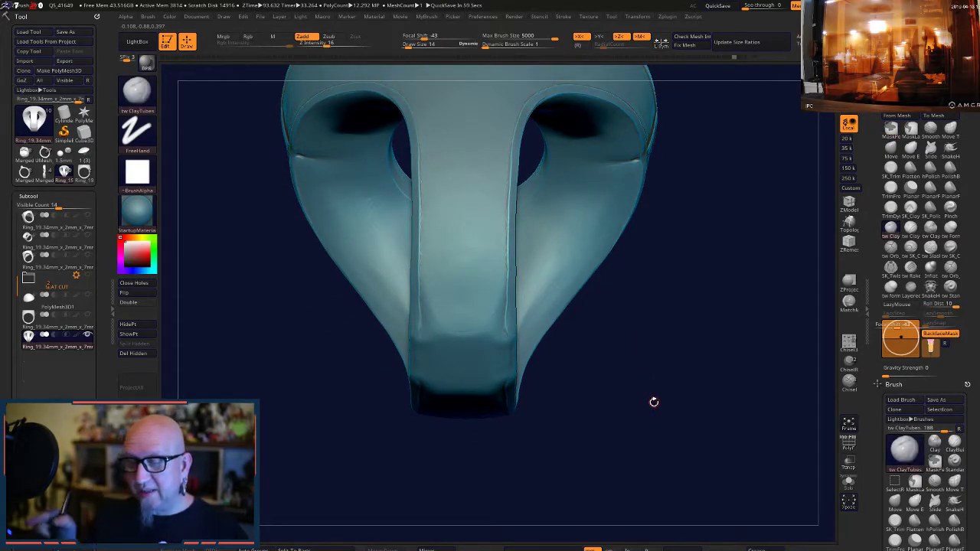
key("ctrl")
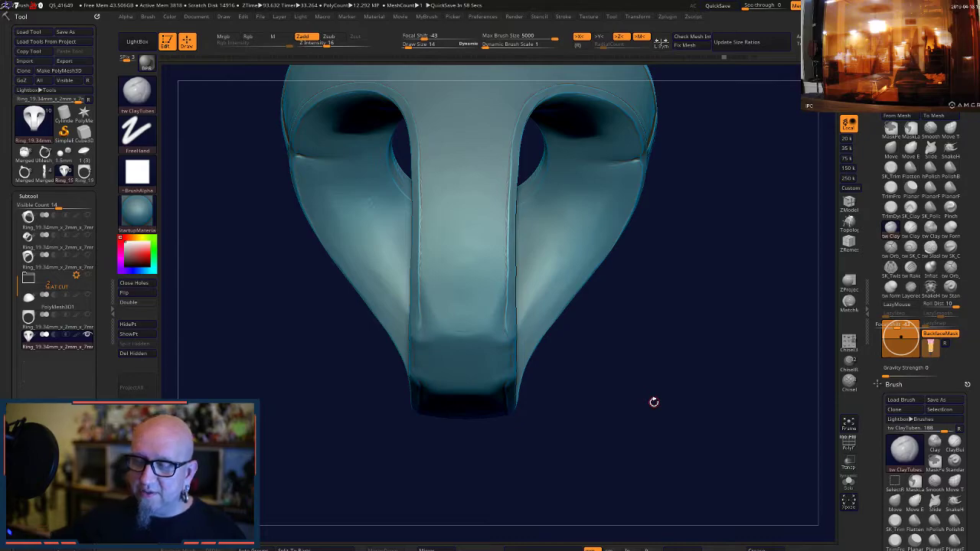
key("ctrl")
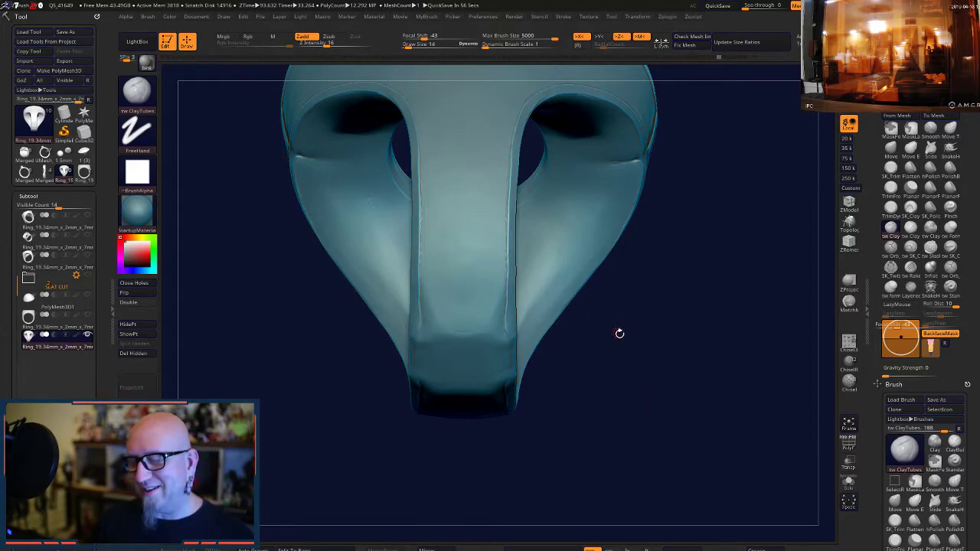
left_click_drag(618, 332, 618, 355)
key("ctrl")
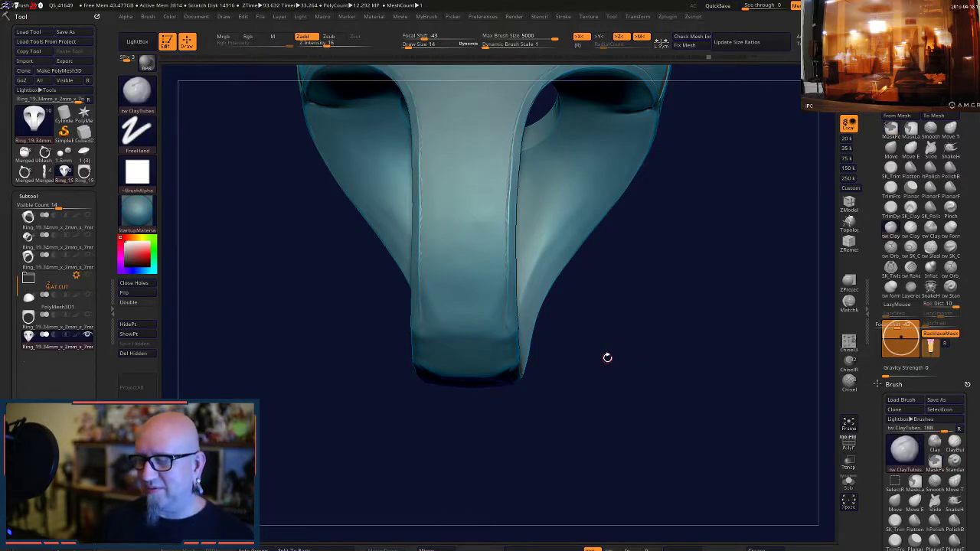
left_click_drag(613, 327, 604, 372)
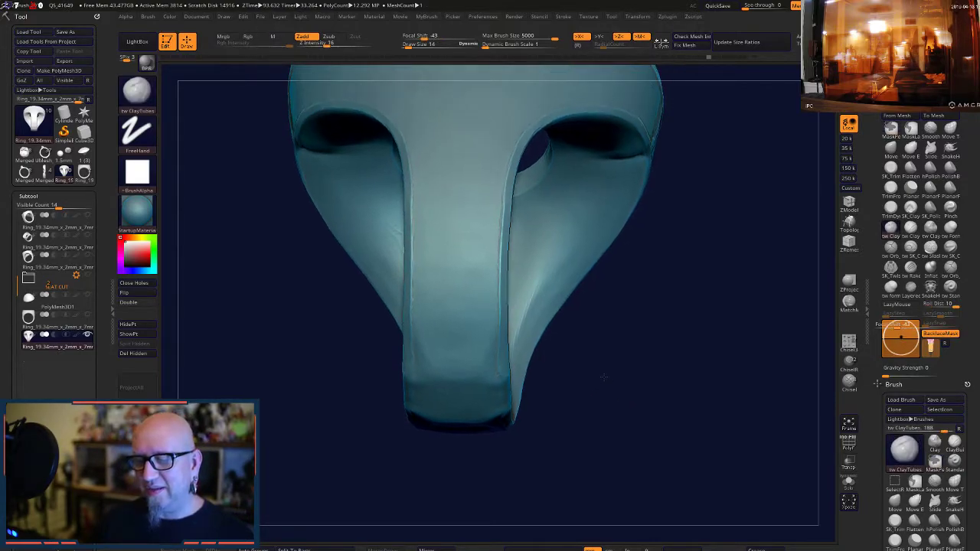
key("ctrl")
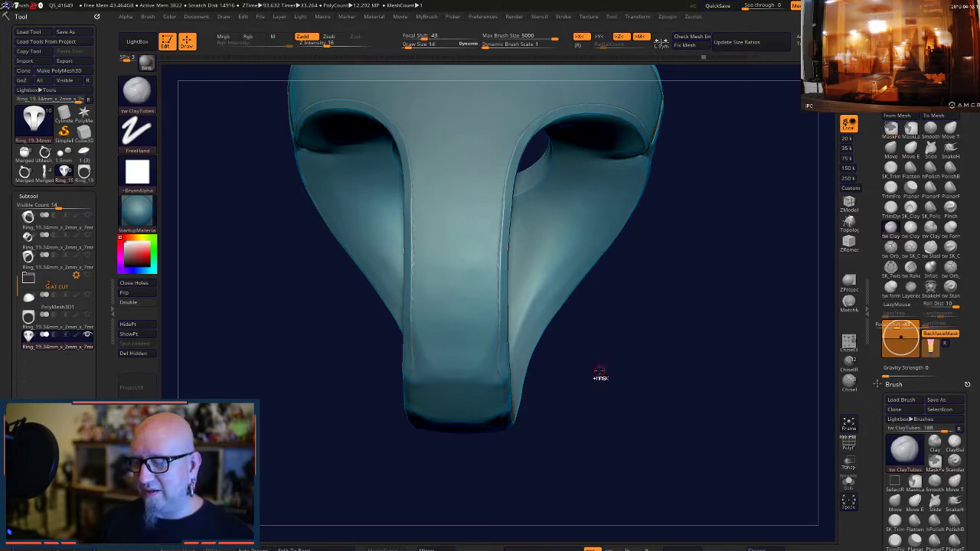
key("ctrl")
key("ctrl")
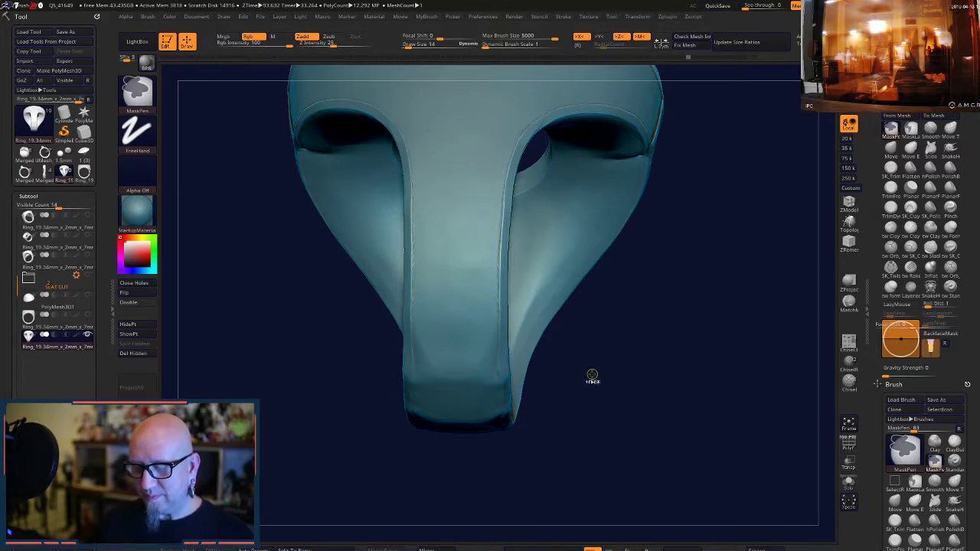
key("ctrl")
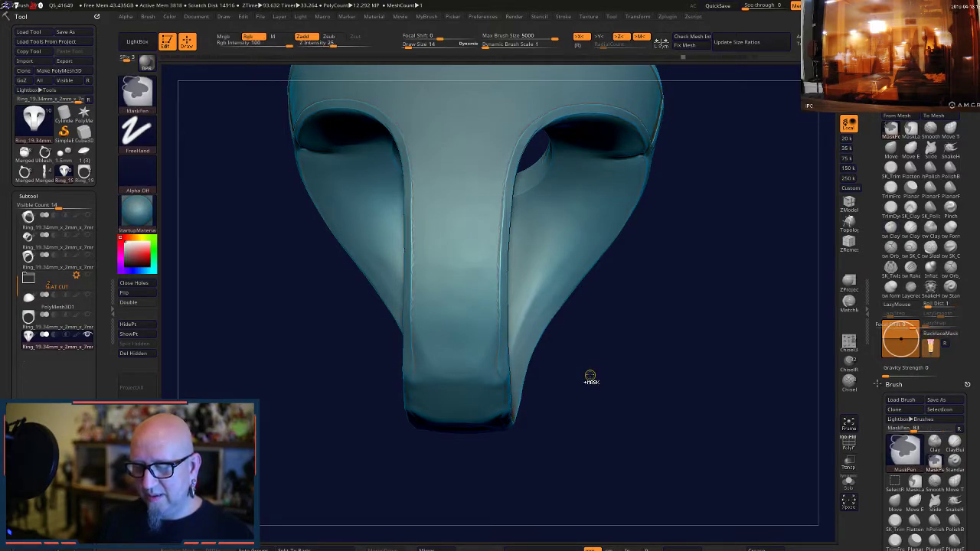
key("ctrl+z")
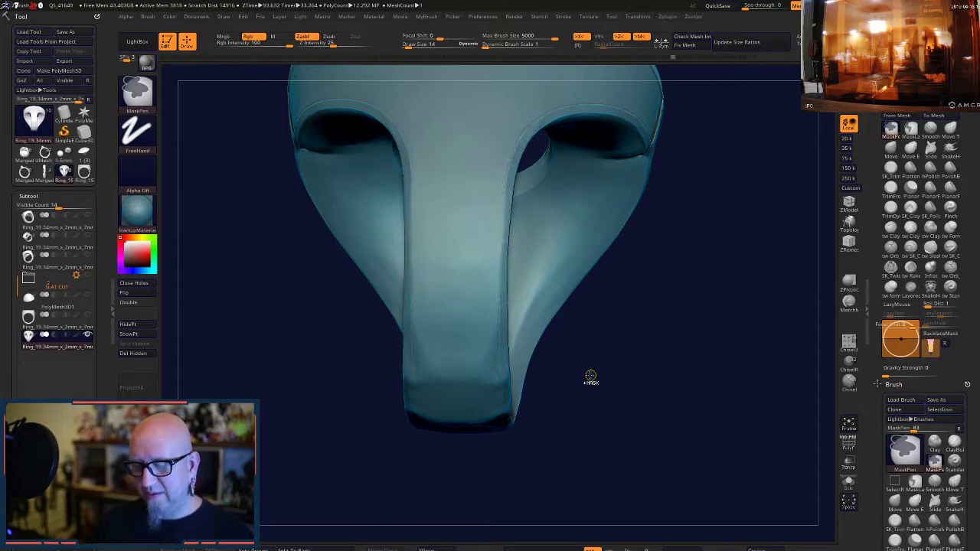
key("ctrl+z")
- Set the tw ClayTubes brush to Draw Size 27 and Focal Shift -53 for work on the ring's side
left_click_drag(620, 351, 523, 332)
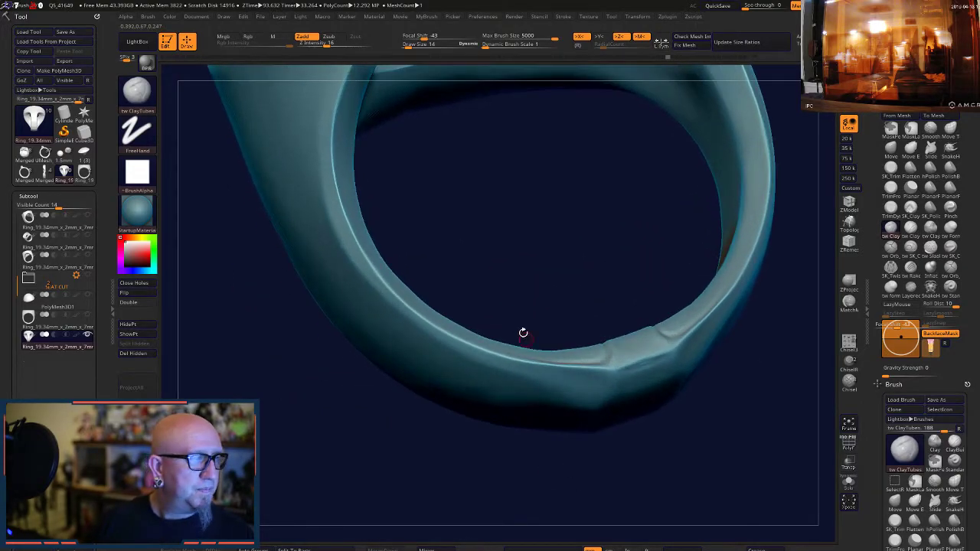
mouse_move(485, 241)
left_mouse_down()
mouse_move(555, 323)
mouse_move(551, 291)
mouse_move(540, 385)
mouse_move(528, 157)
mouse_move(541, 175)
mouse_move(528, 166)
mouse_move(548, 148)
left_mouse_up()
key("space")
key("space")
key("space")
key("space")
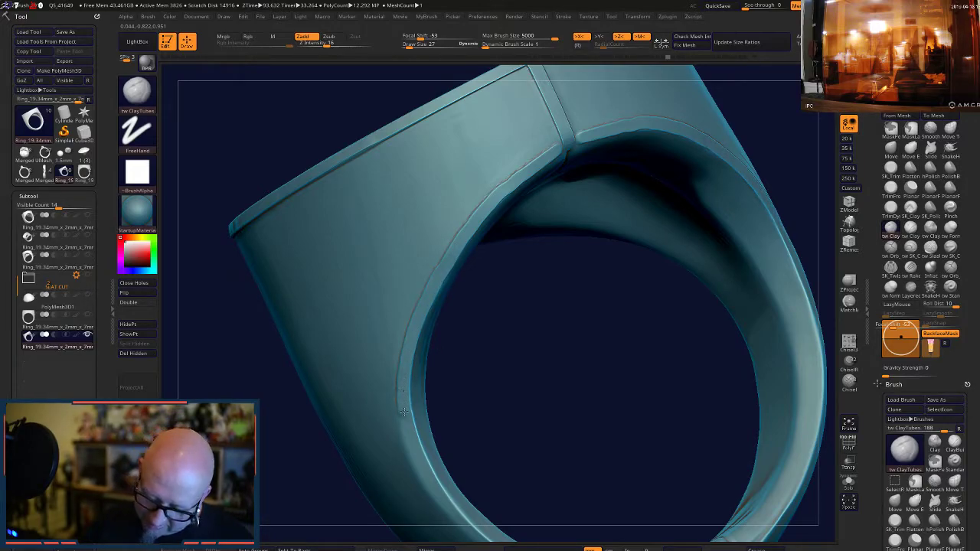
- Try smoothing the sculpted line along the rim of the finger opening, and undo the rim strokes
left_click_drag(490, 409, 498, 357)
key("shift")
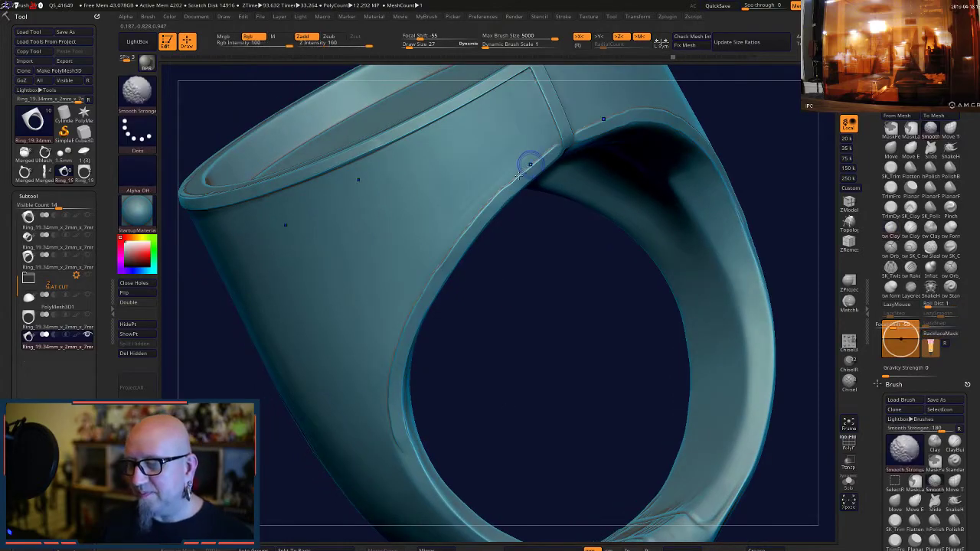
left_click_drag(519, 176, 510, 185, "shift")
mouse_move(512, 339)
left_mouse_down()
mouse_move(507, 330)
mouse_move(516, 361)
mouse_move(493, 283)
left_mouse_up()
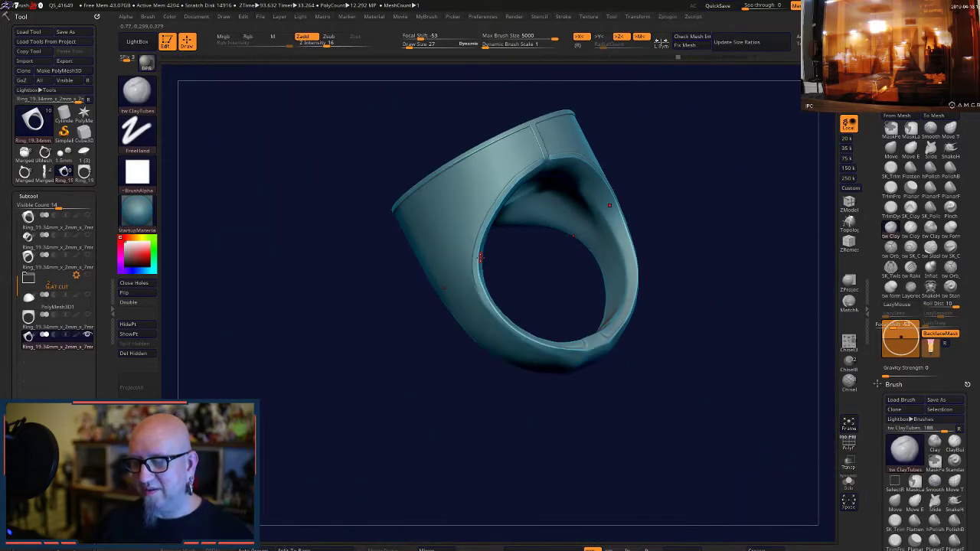
key("ctrl")
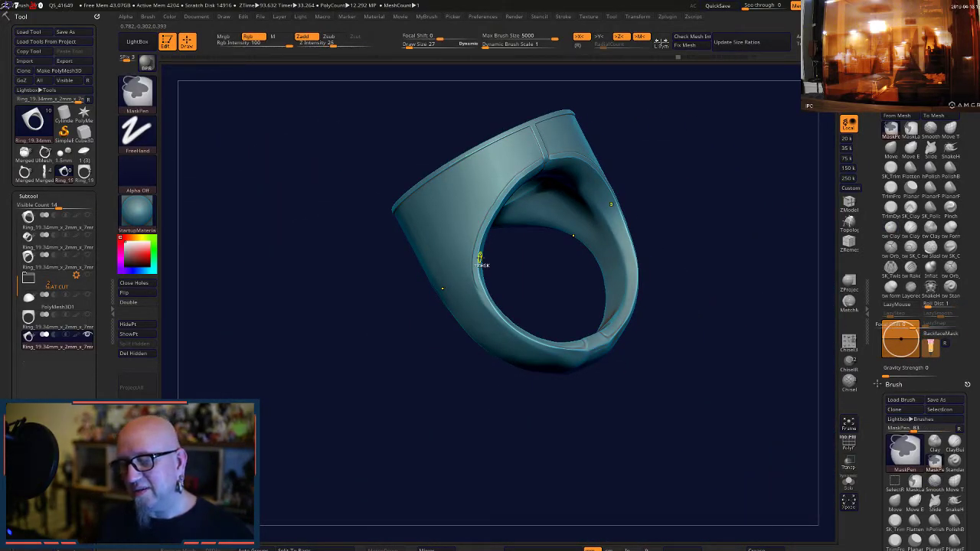
mouse_move(494, 415)
left_mouse_down("alt")
mouse_move(452, 455)
mouse_move(461, 461)
left_mouse_up("alt")
key("ctrl")
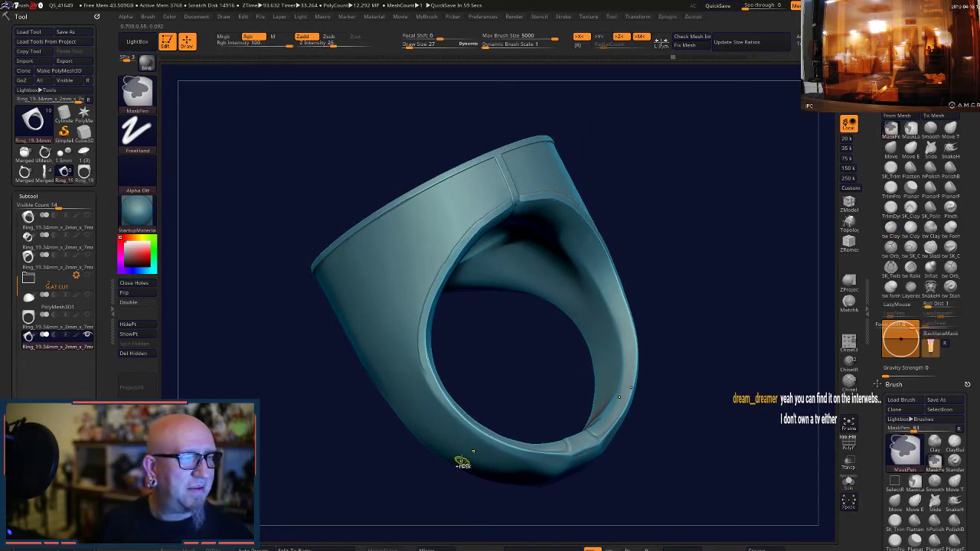
left_click_drag(490, 366, 481, 334)
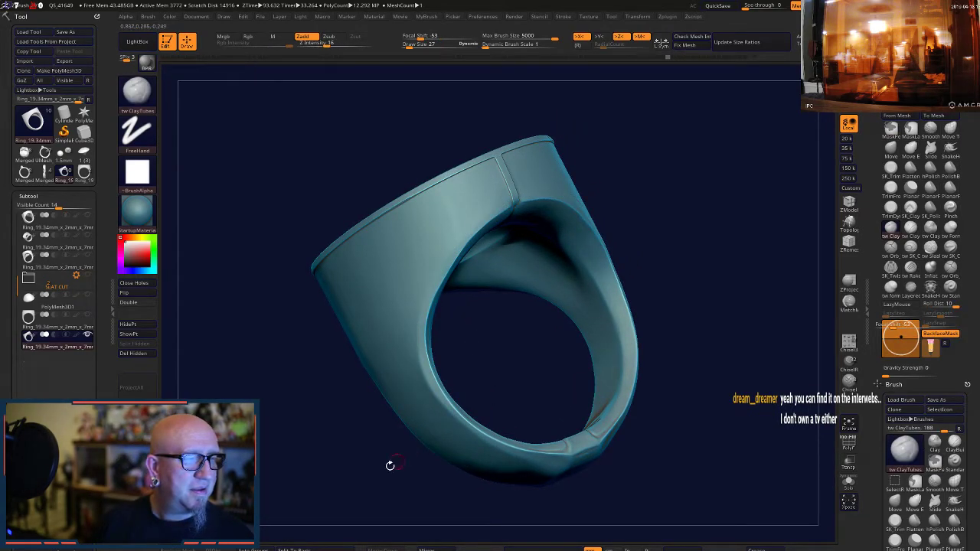
- Smooth the edge along the side of the ring's finger opening with the Smooth Stronger brush
left_click_drag(360, 459, 383, 474)
mouse_move(487, 348)
left_mouse_down()
mouse_move(499, 337)
mouse_move(514, 364)
left_mouse_up()
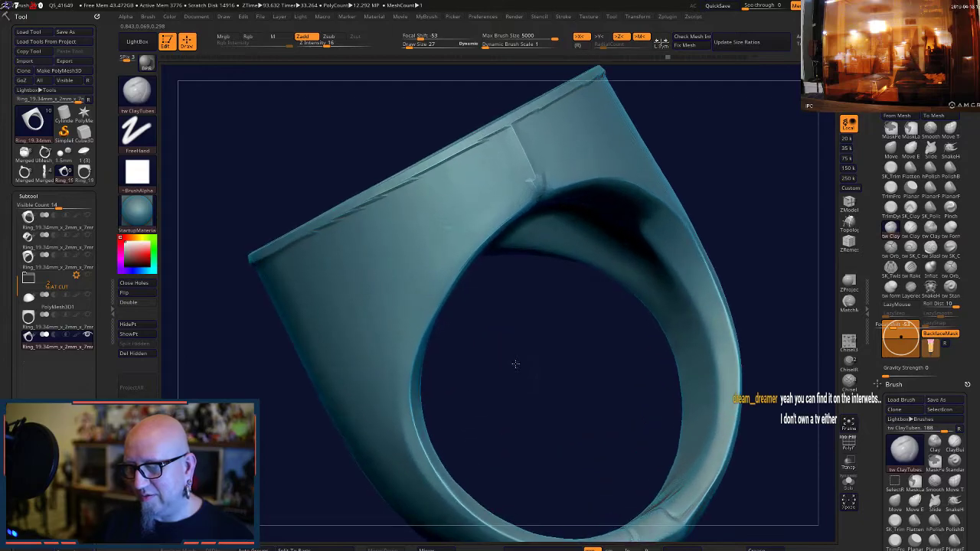
key("shift")
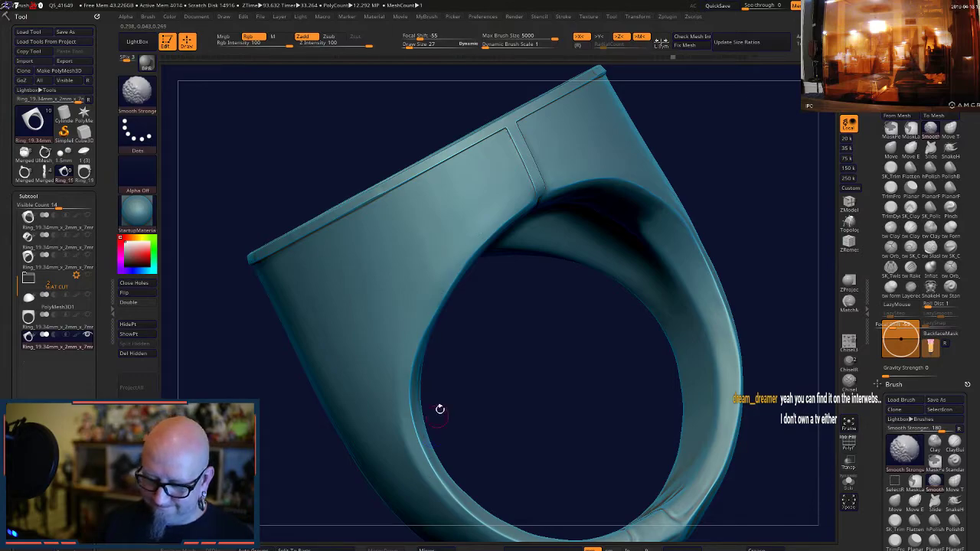
- Toggle local rotation off and back on, and set the tw ClayTubes brush's Focal Shift to -43
left_click_drag(498, 350, 466, 232)
key("space")
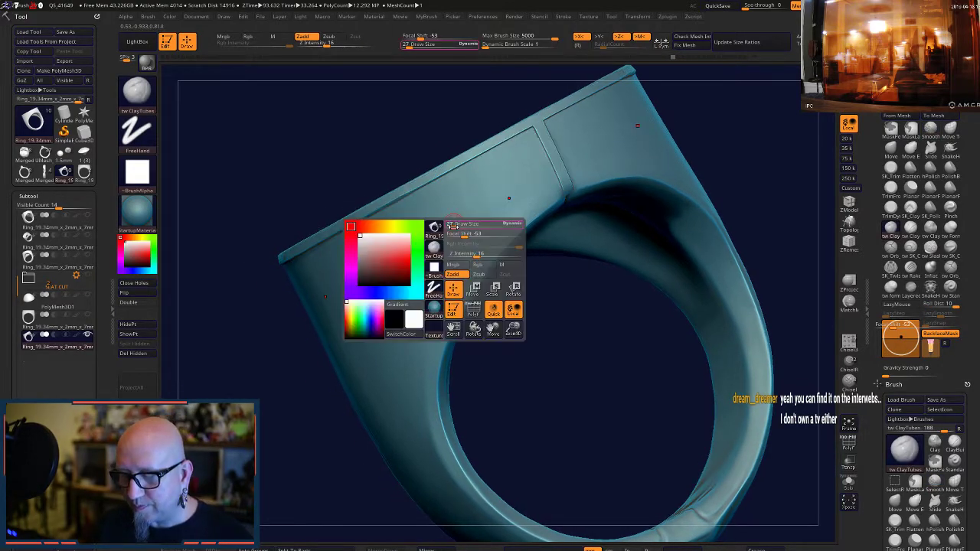
left_click(516, 310)
left_click_drag(533, 265, 472, 228)
key("space")
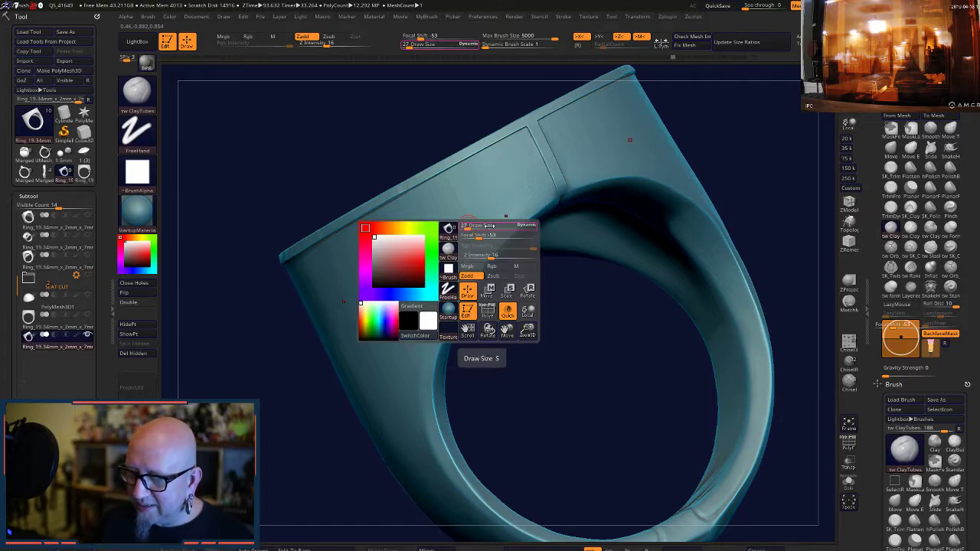
left_click(528, 311)
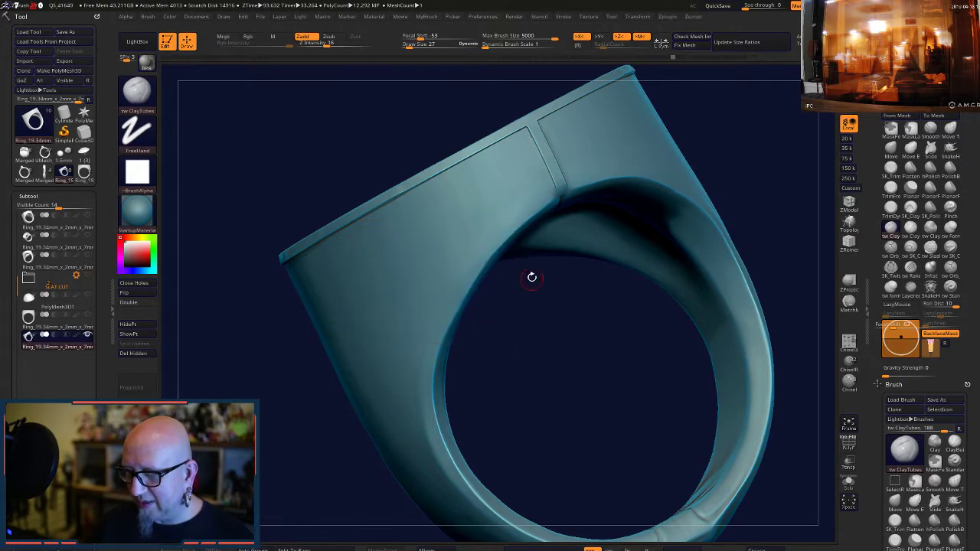
key("space")
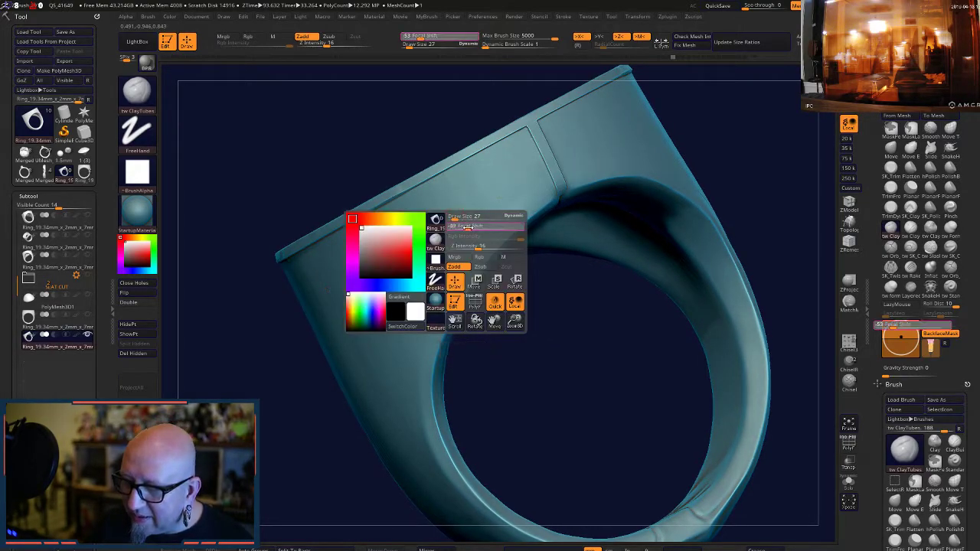
left_click_drag(470, 228, 469, 228)
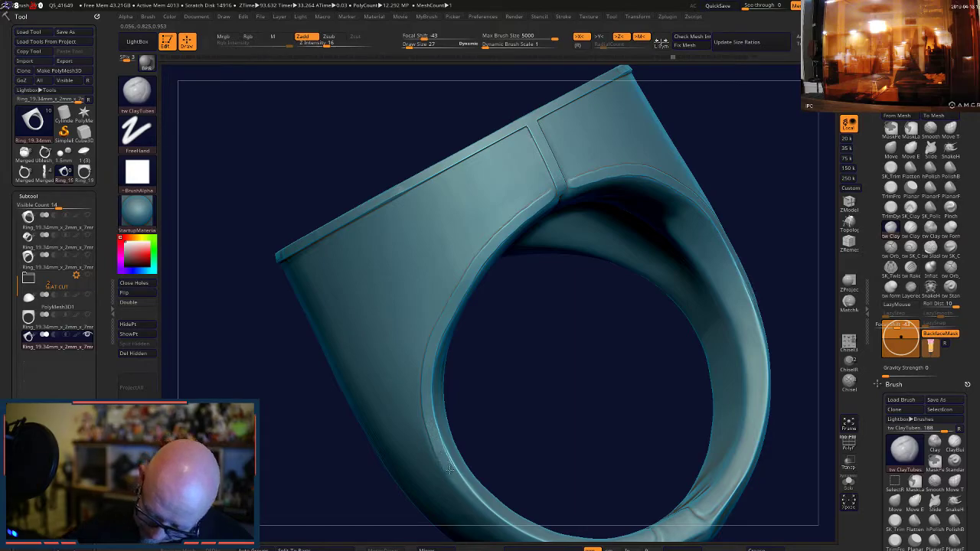
- Build up a thin raised border around the finger opening with tw ClayTubes, flaring its ends at the base of the band
left_click_drag(558, 428, 706, 243)
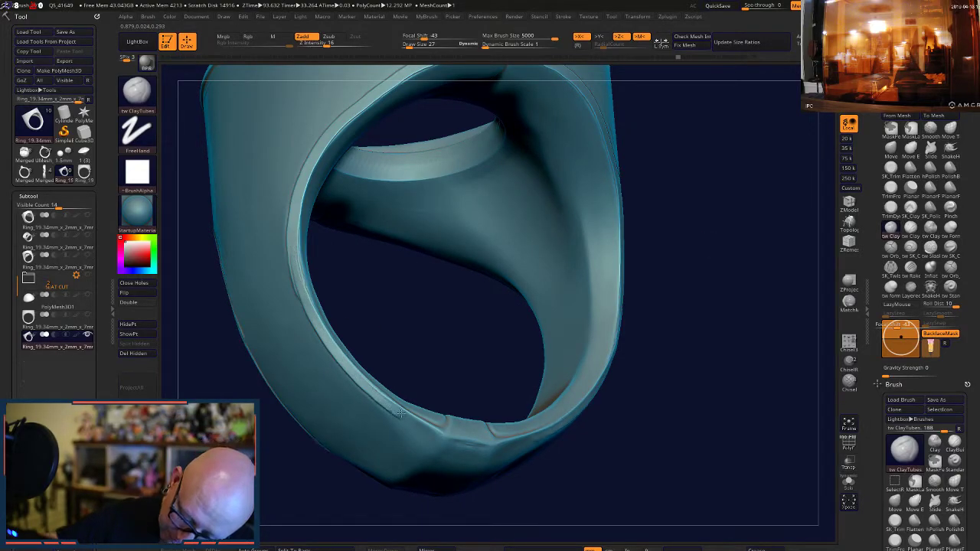
mouse_move(422, 427)
left_mouse_down()
mouse_move(434, 435)
mouse_move(406, 422)
left_mouse_up()
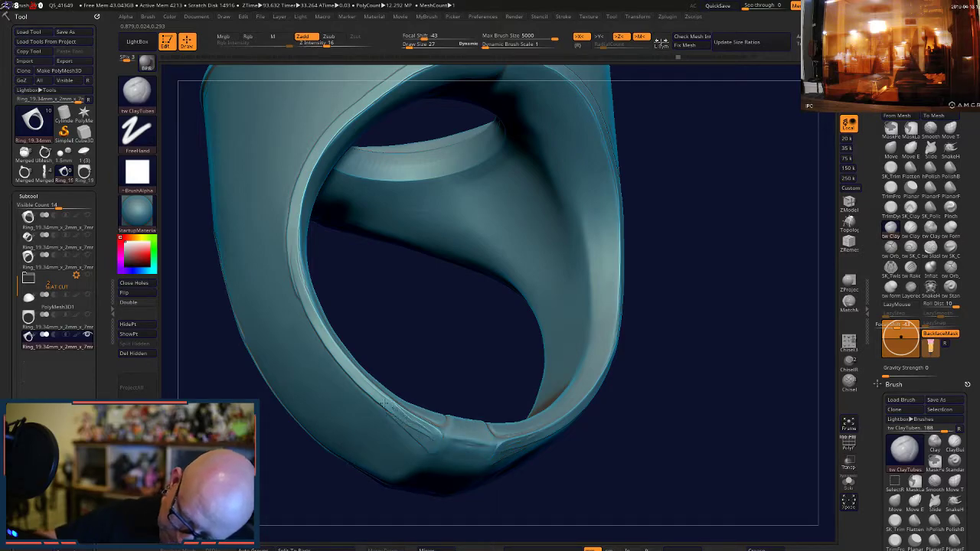
left_click_drag(551, 343, 623, 433)
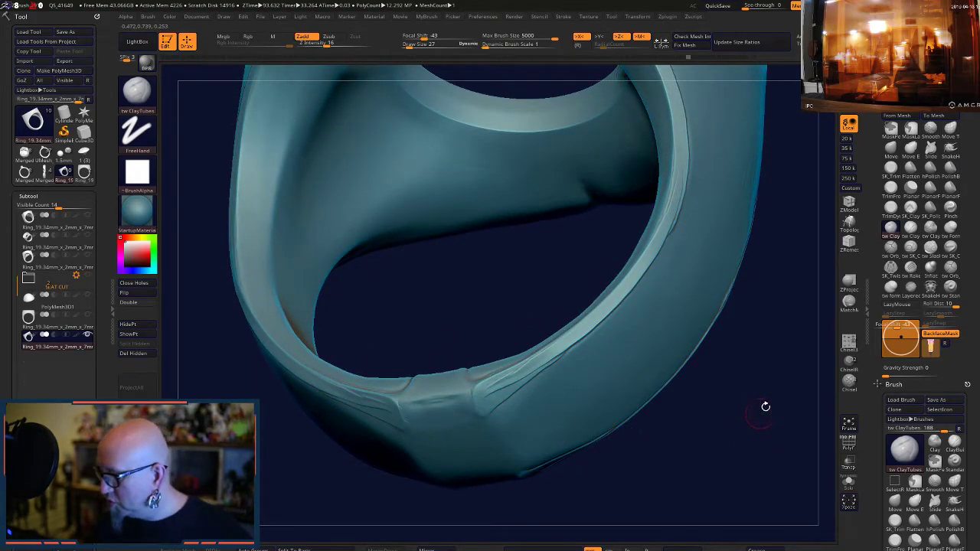
left_click_drag(765, 406, 719, 385)
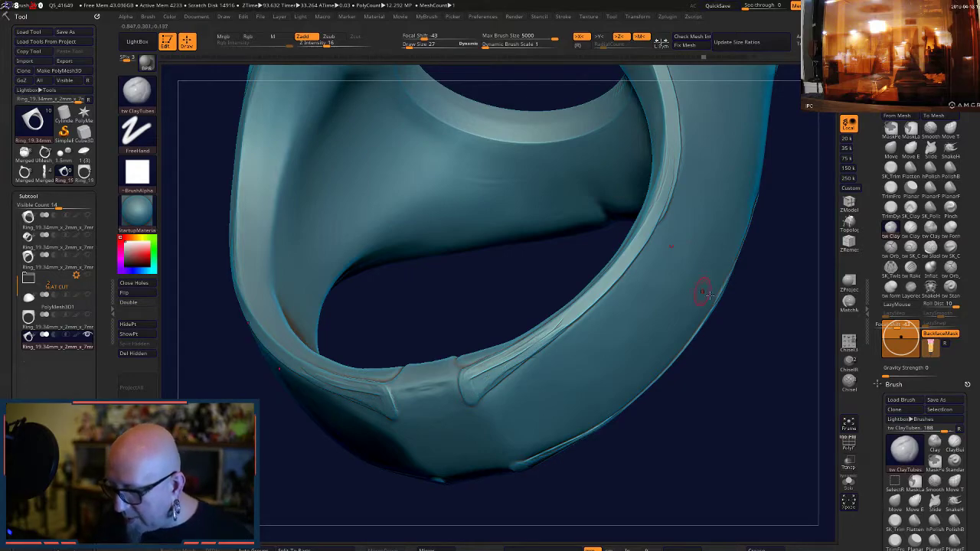
- Flatten the flared border ends at the band's base with SK_TrimPolish and soften them with Smooth Stronger
left_click(890, 168)
left_click_drag(739, 305, 698, 310)
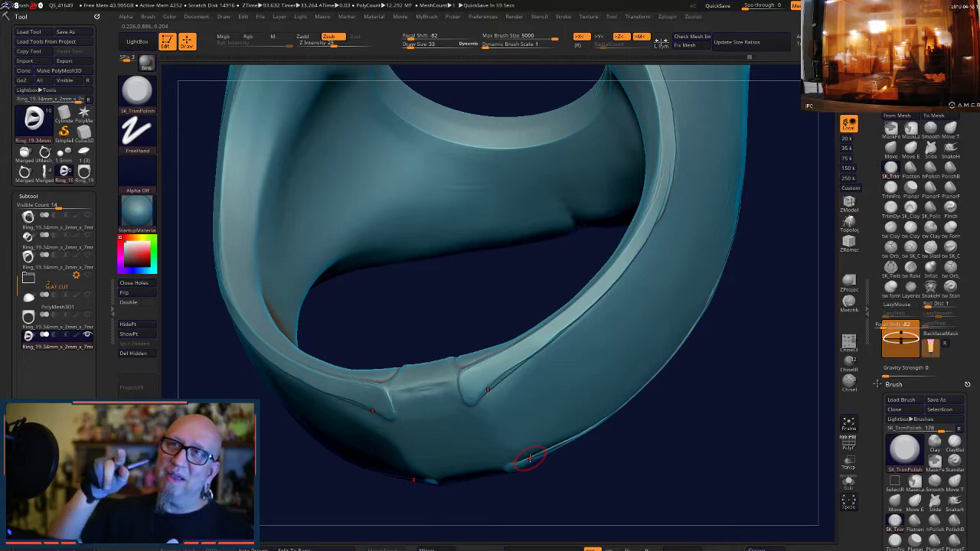
left_click_drag(655, 446, 556, 367)
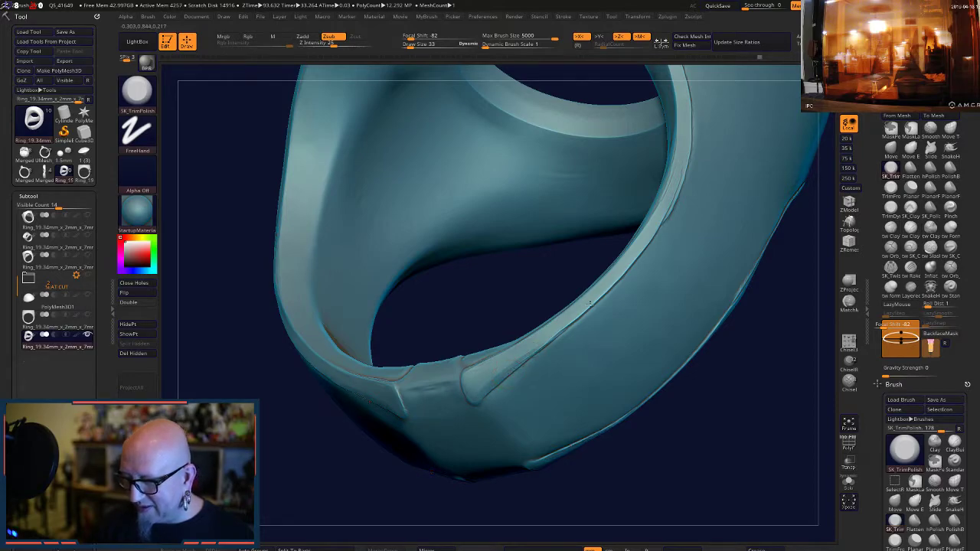
key("shift")
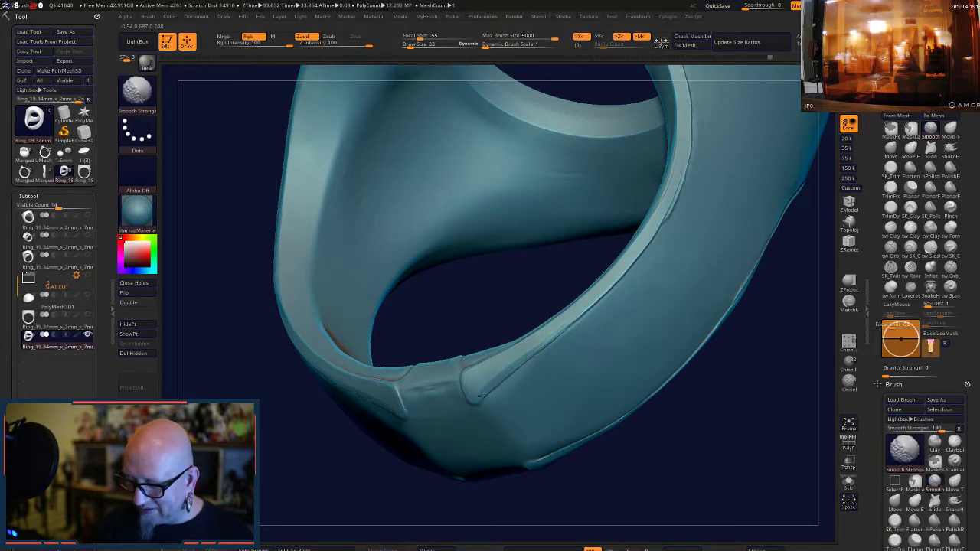
left_click_drag(464, 391, 478, 402, "shift")
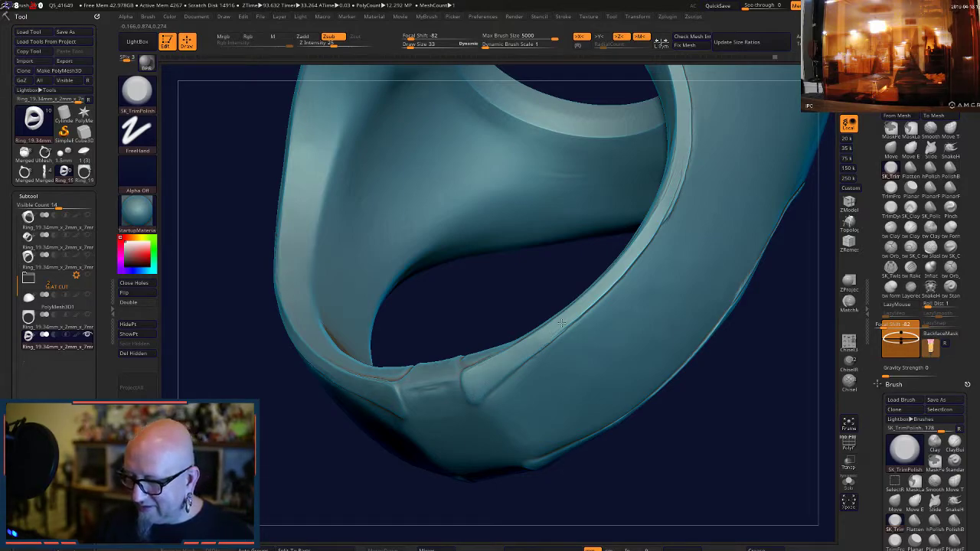
- Polish and smooth the raised border along the side of the band and up around the finger opening
left_click_drag(761, 383, 635, 280)
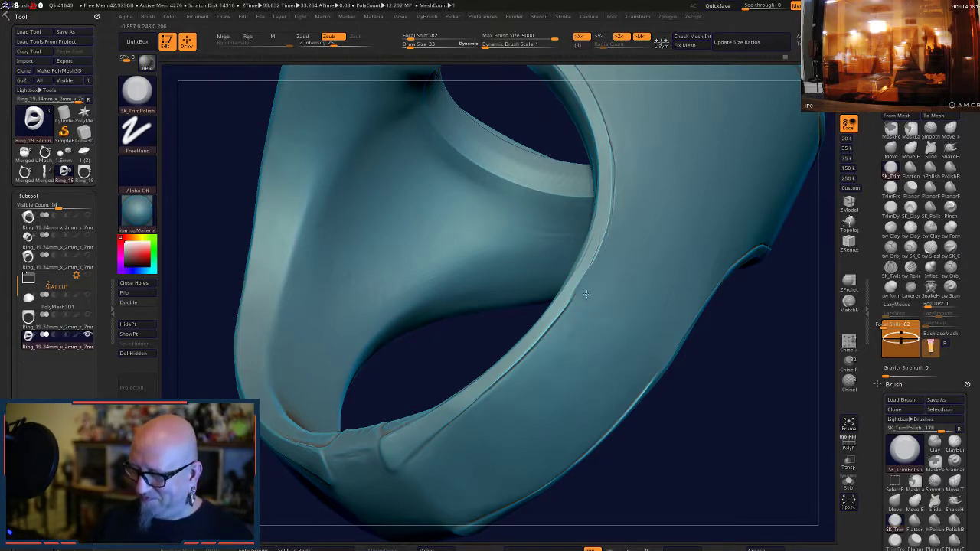
key("shift")
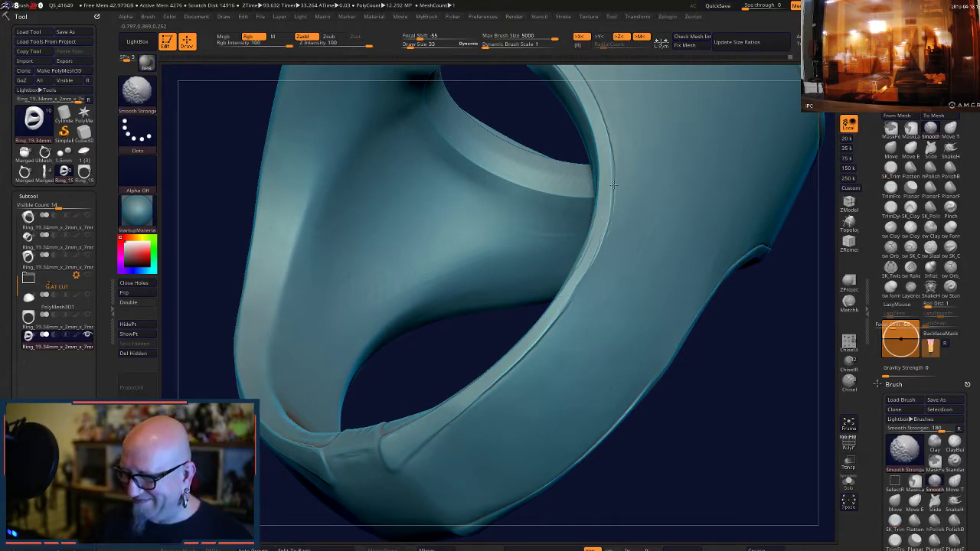
mouse_move(677, 469)
left_mouse_down()
mouse_move(701, 459)
mouse_move(761, 391)
mouse_move(754, 383)
left_mouse_up()
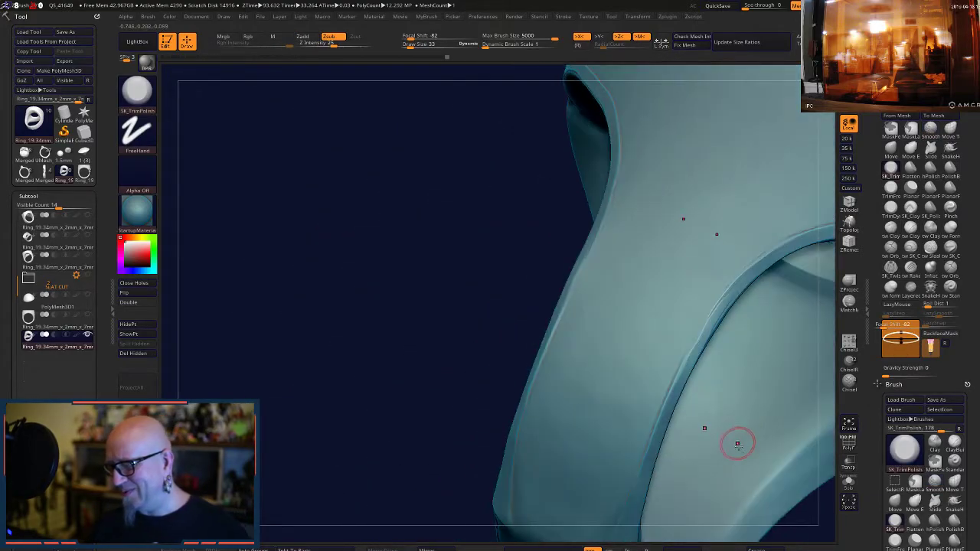
left_click_drag(810, 506, 619, 421)
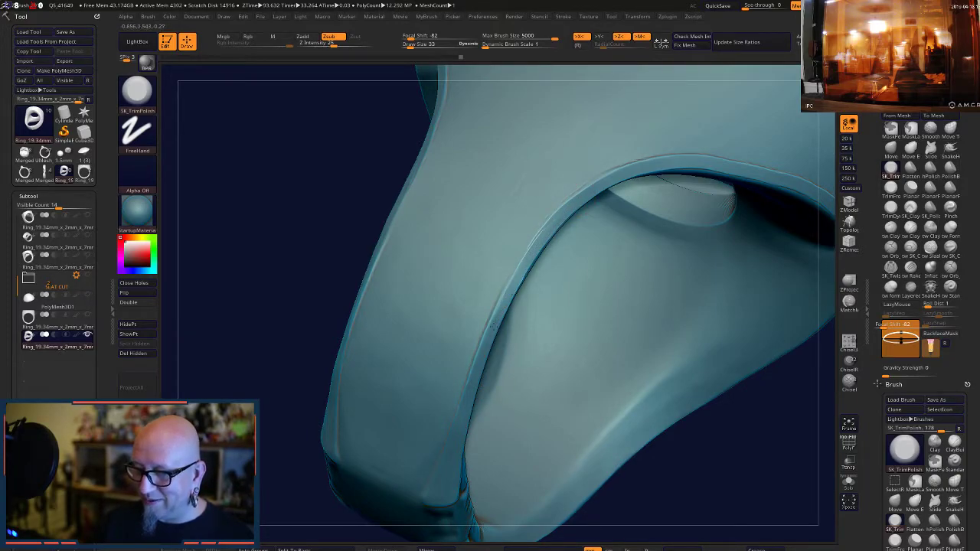
left_click_drag(793, 412, 791, 371)
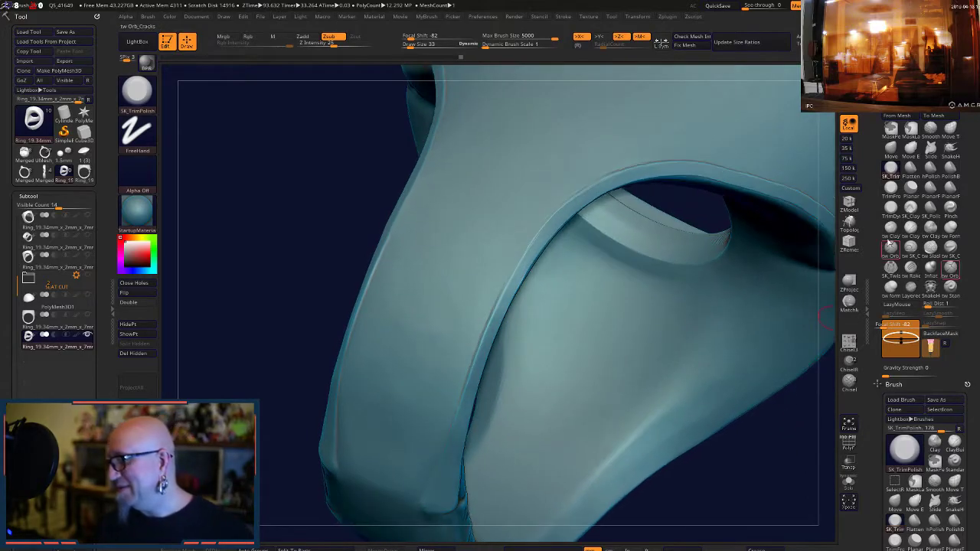
- Add tw ClayTubes strokes to the border and its flared base end, and refine them with SK_TrimPolish and Smooth Stronger
left_click(890, 229)
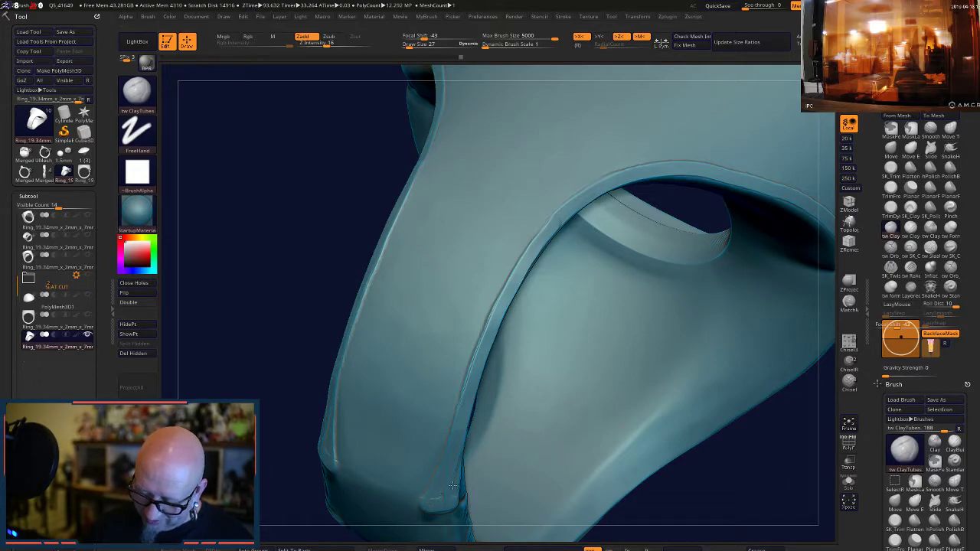
left_click_drag(615, 501, 752, 463)
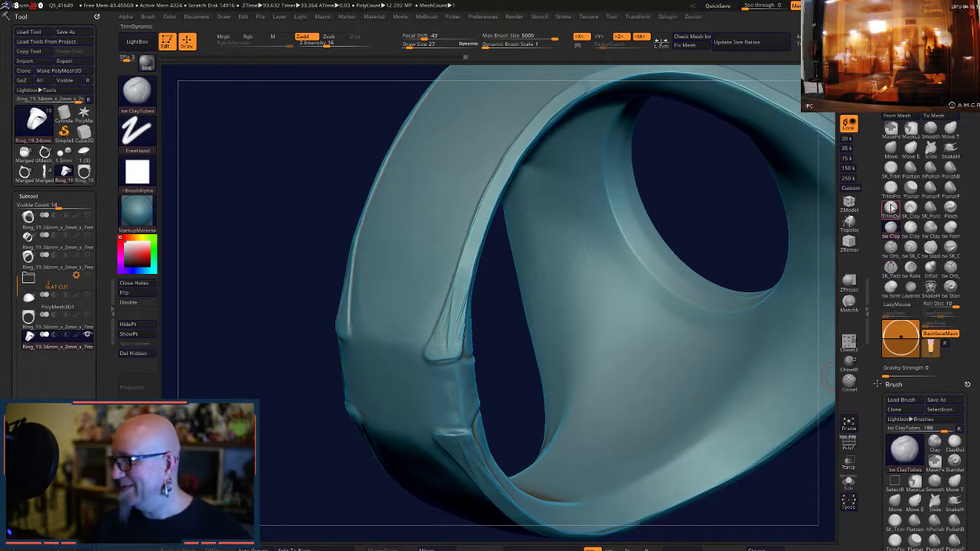
left_click(890, 168)
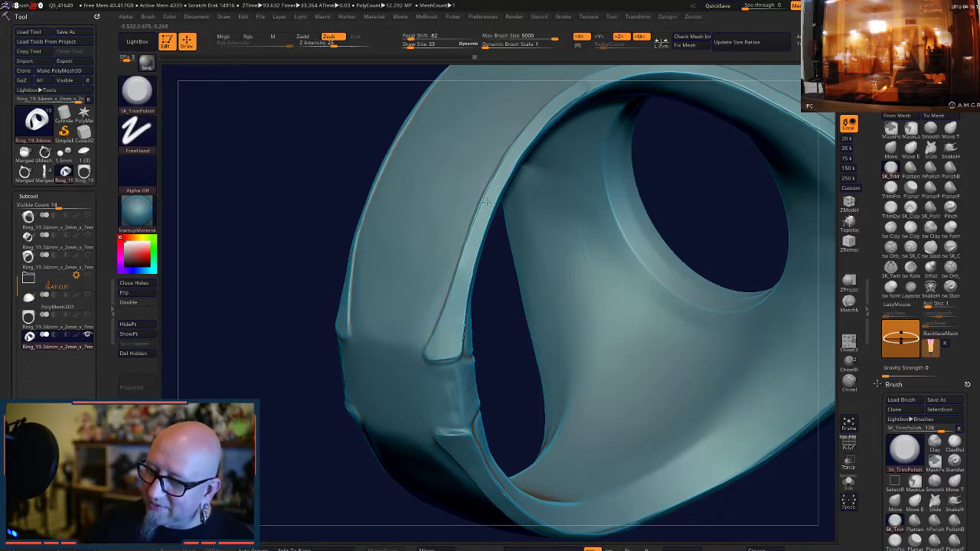
key("shift")
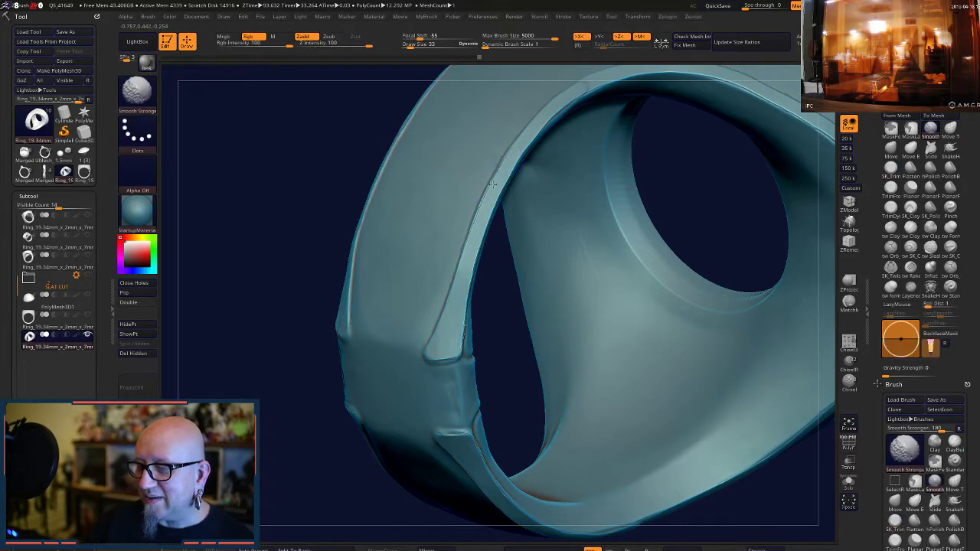
- Polish the border where it curves up the finger opening with SK_TrimPolish, and undo the last strokes
mouse_move(492, 356)
left_mouse_down()
mouse_move(490, 345)
mouse_move(461, 413)
mouse_move(469, 467)
left_mouse_up()
left_click_drag(602, 471, 610, 524, "alt")
mouse_move(524, 218)
left_mouse_down()
mouse_move(551, 195)
mouse_move(518, 222)
left_mouse_up()
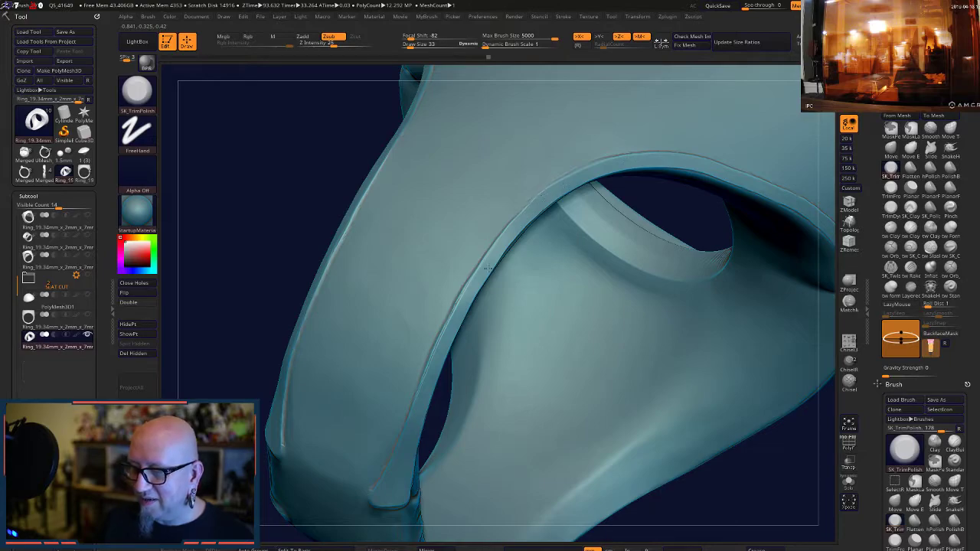
left_click_drag(487, 267, 476, 282)
left_click_drag(550, 193, 473, 281)
key("ctrl")
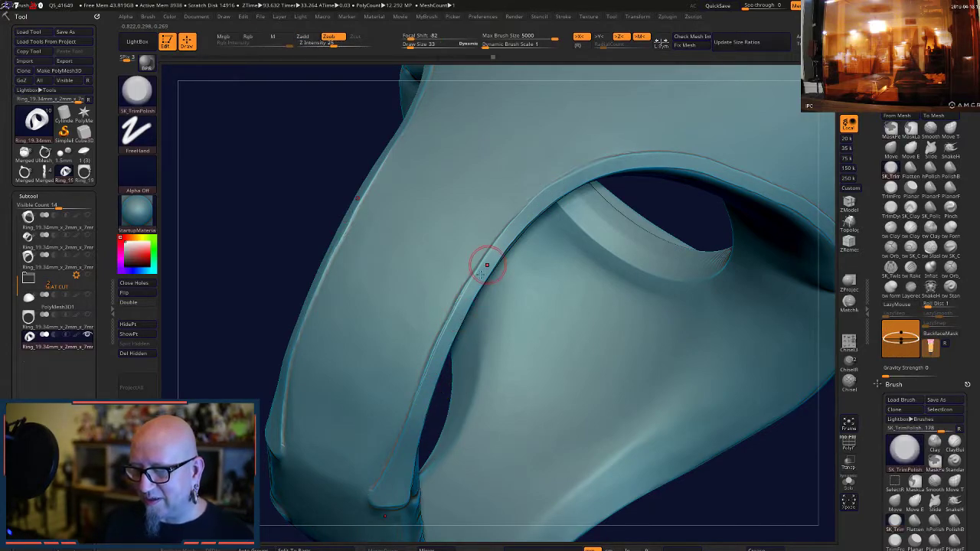
- Nudge the outer edge of the ring's shoulder curve with the Move brush at Draw Size 140
left_click_drag(704, 496, 745, 424)
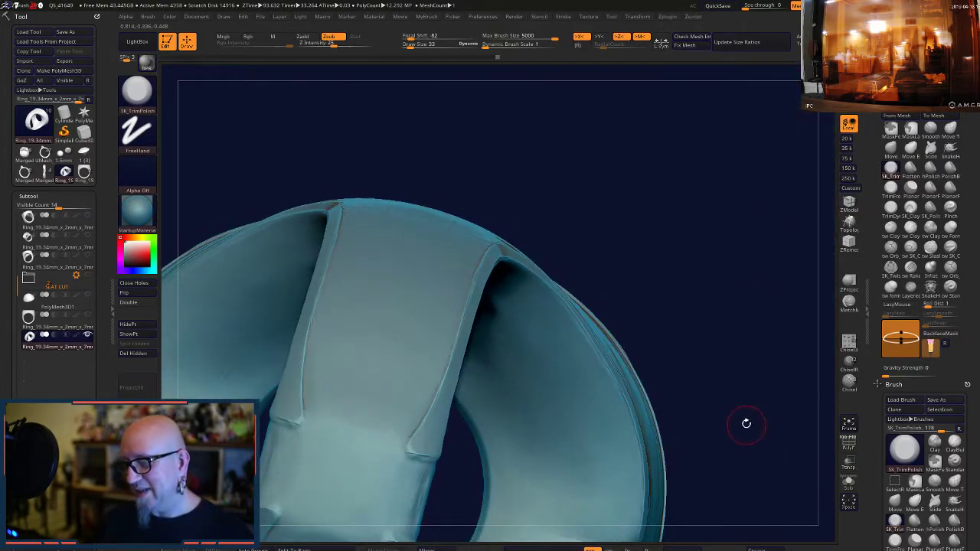
left_click_drag(711, 330, 708, 422, "alt")
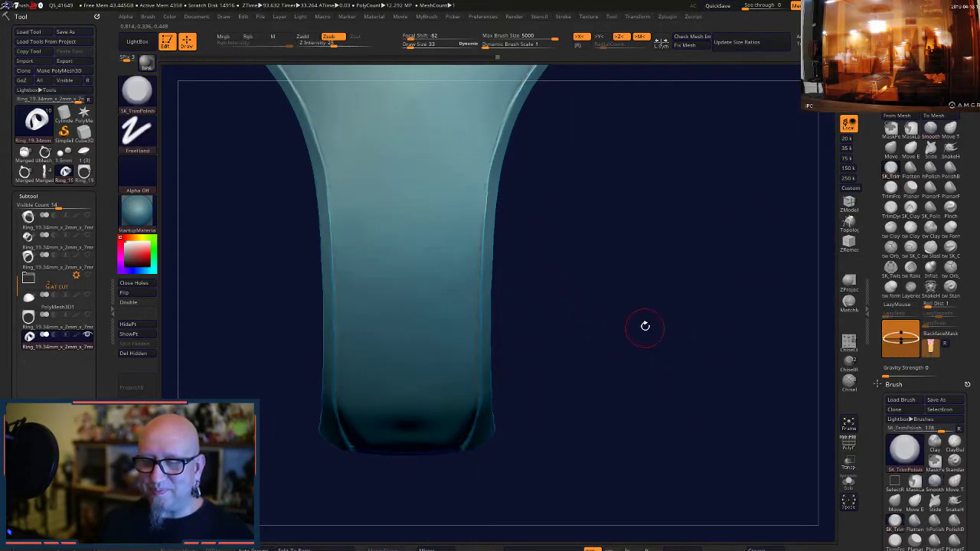
left_click_drag(646, 326, 595, 474, "alt")
left_click_drag(606, 378, 603, 360)
left_click(890, 150)
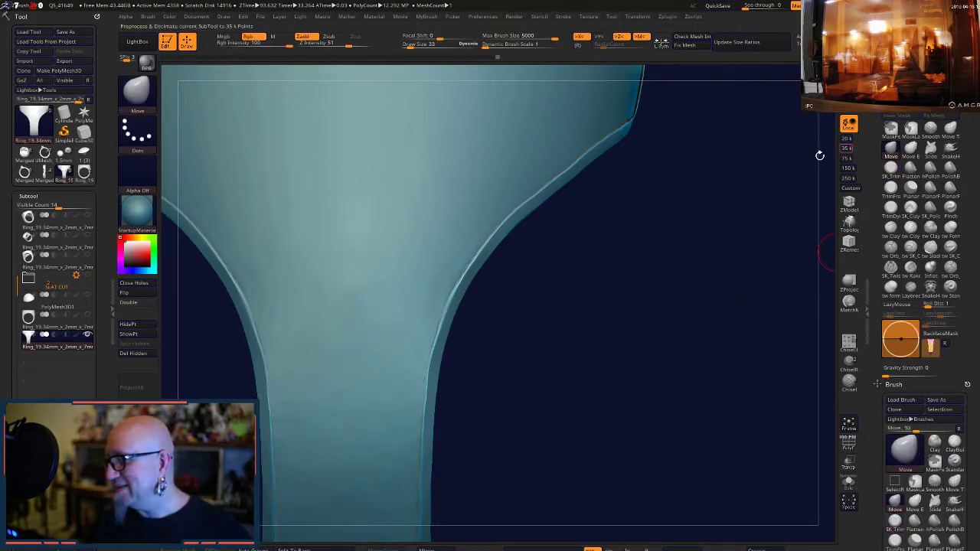
right_click(568, 201)
left_click_drag(570, 200, 594, 188)
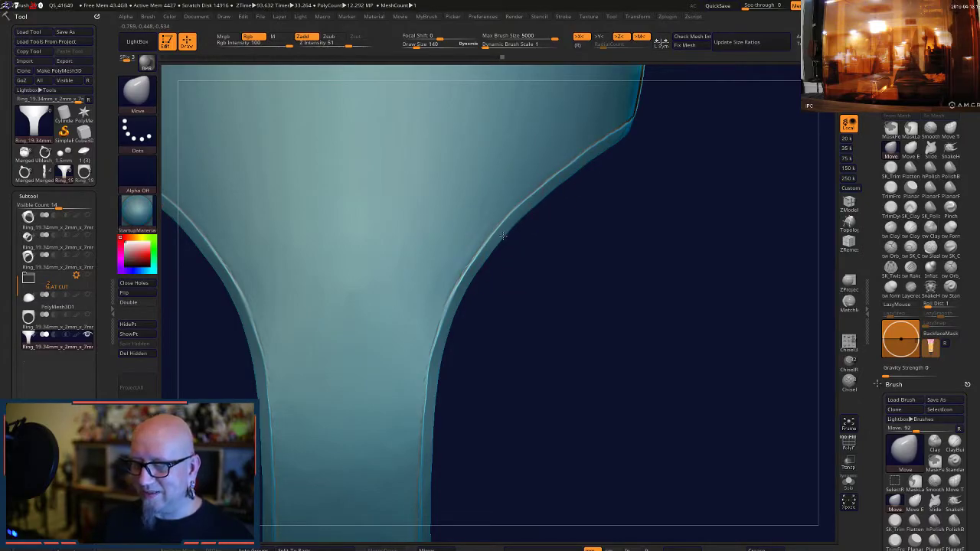
left_click_drag(504, 236, 500, 232)
left_click_drag(477, 292, 472, 287)
- Refine the edge where the shoulder narrows into the band using the Move brush at Draw Size 77 and Z Intensity 3
key("space")
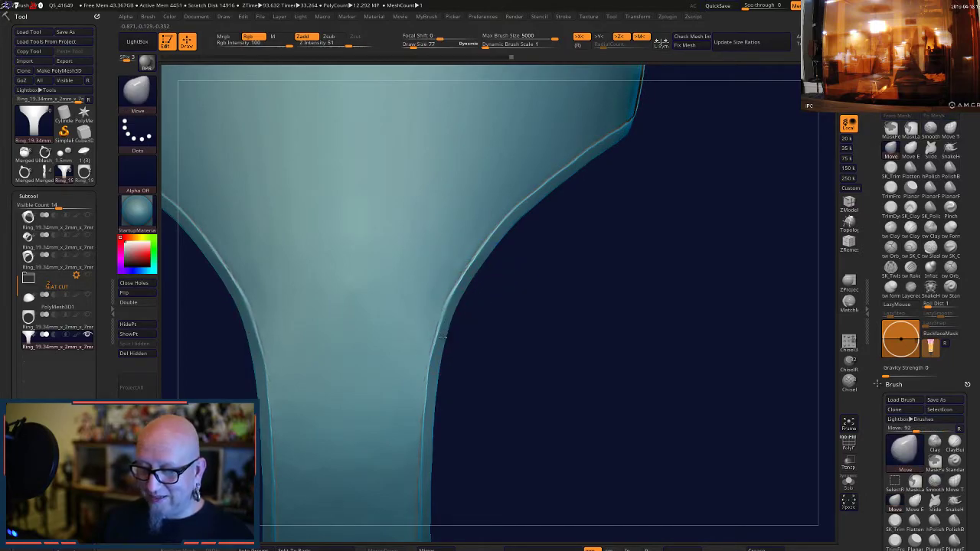
left_click_drag(441, 341, 436, 340)
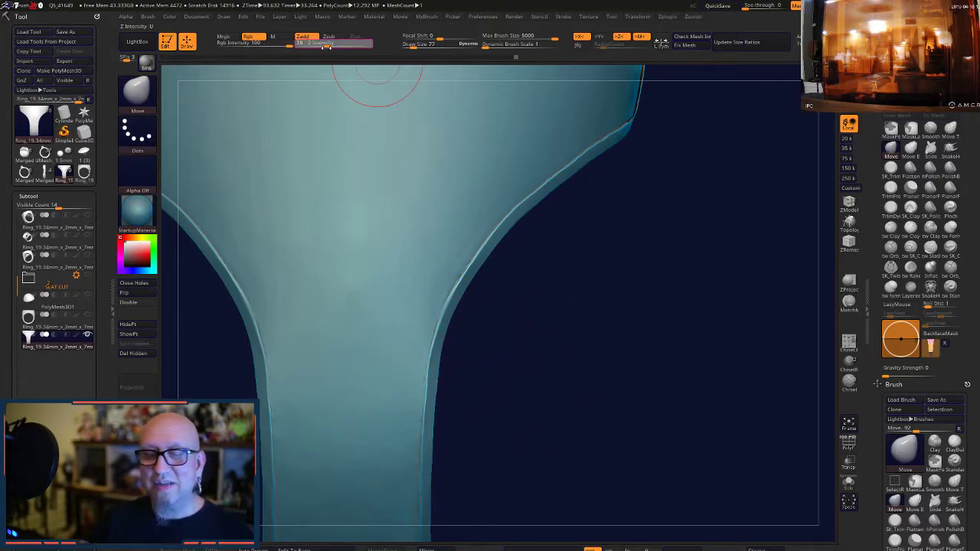
key("ctrl")
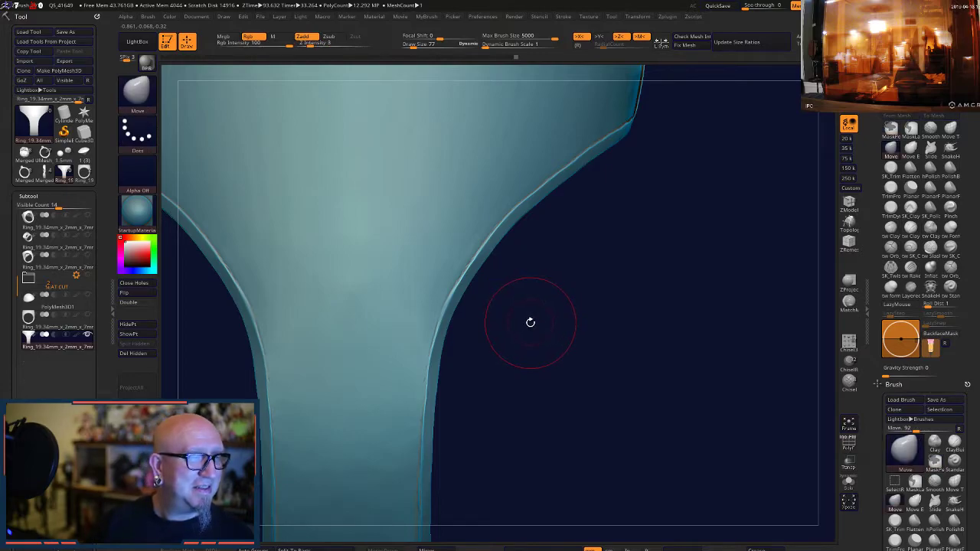
key("ctrl")
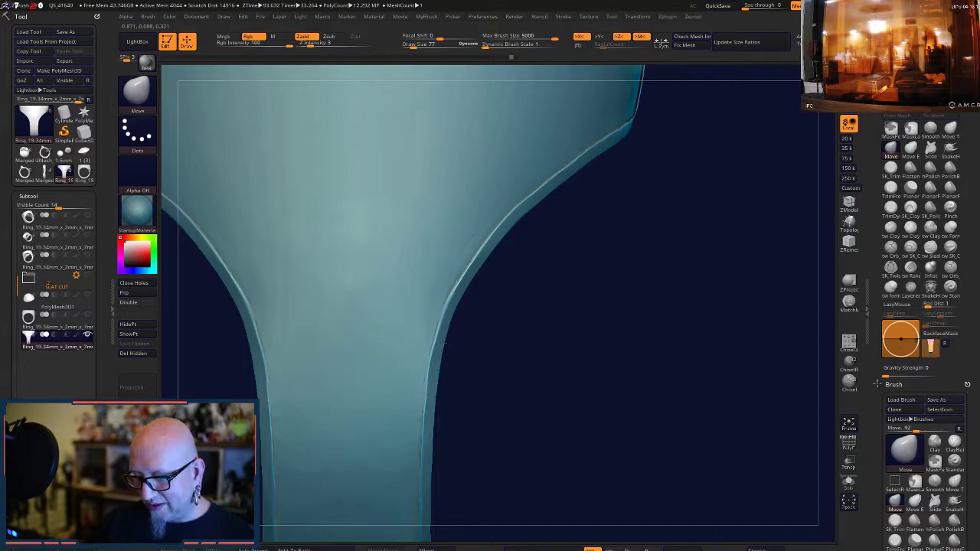
key("f")
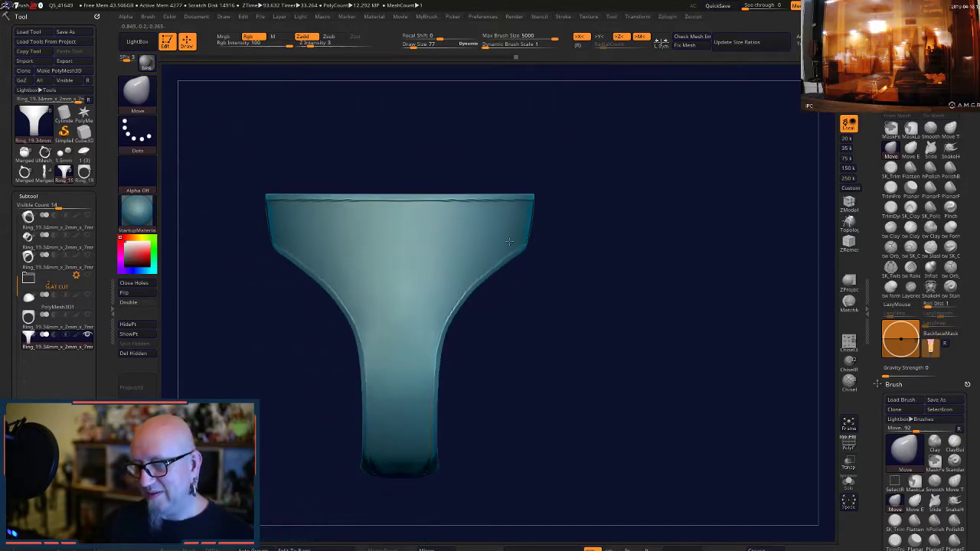
mouse_move(516, 297)
left_mouse_down()
mouse_move(567, 324)
mouse_move(592, 309)
mouse_move(566, 332)
mouse_move(520, 330)
mouse_move(543, 452)
mouse_move(591, 415)
mouse_move(688, 429)
mouse_move(595, 446)
mouse_move(595, 426)
mouse_move(622, 406)
mouse_move(580, 383)
mouse_move(590, 395)
mouse_move(444, 348)
left_mouse_up()
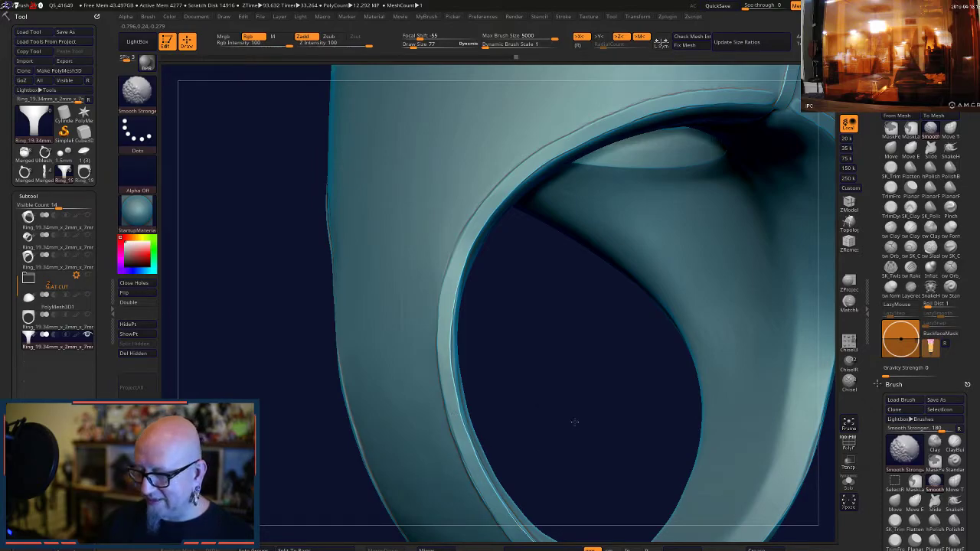
key("f")
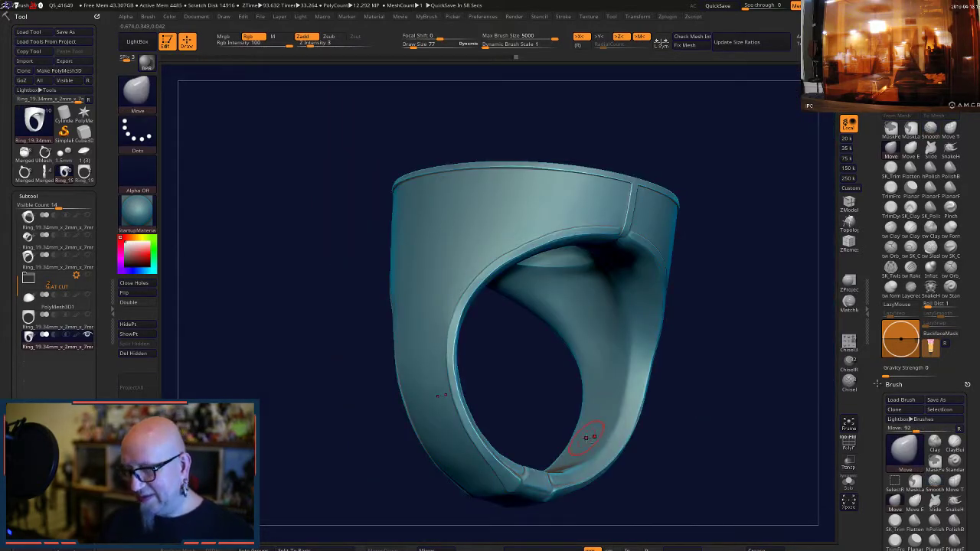
- Lower the ring by two subdivision levels and smooth away the raised borders around the opening and below the rim with Smooth Stronger
left_click_drag(710, 402, 663, 372, "alt")
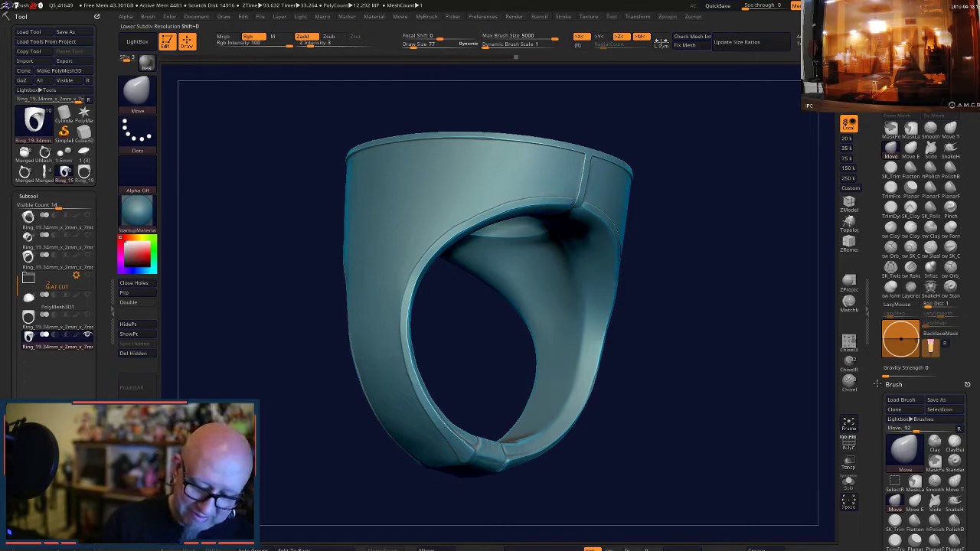
key("shift+d")
key("shift+d")
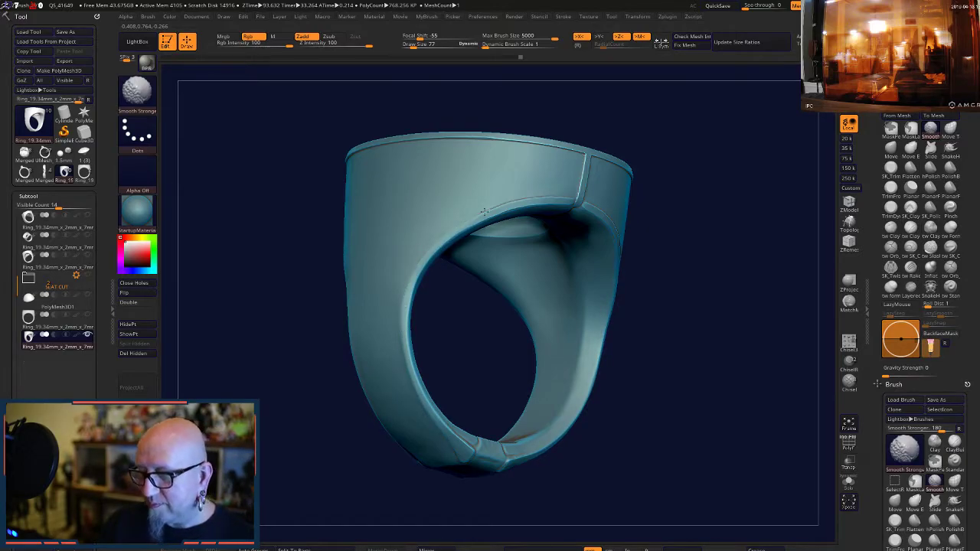
mouse_move(484, 211)
left_mouse_down("shift")
mouse_move(566, 199)
mouse_move(587, 158)
left_mouse_up("shift")
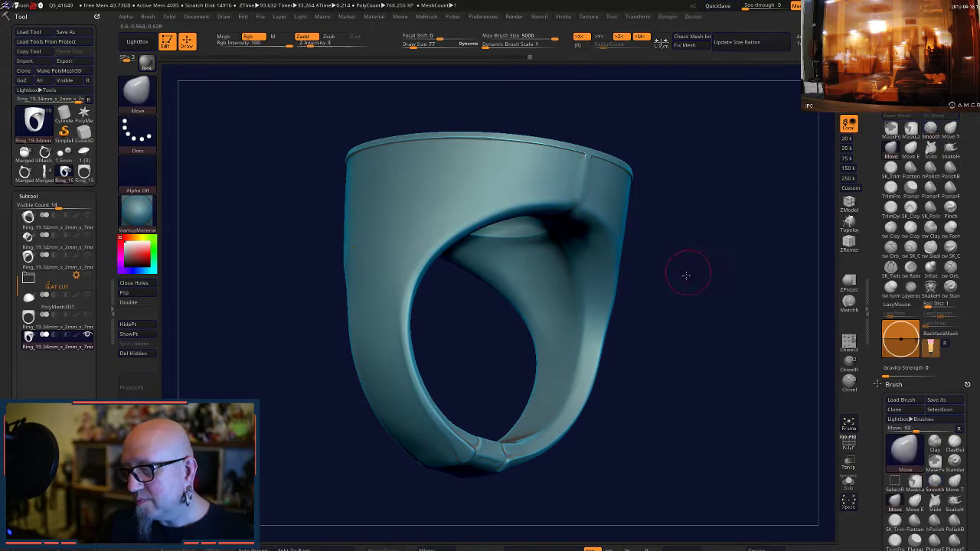
mouse_move(685, 276)
left_mouse_down()
mouse_move(715, 350)
mouse_move(634, 375)
mouse_move(429, 382)
mouse_move(409, 454)
mouse_move(520, 223)
left_mouse_up()
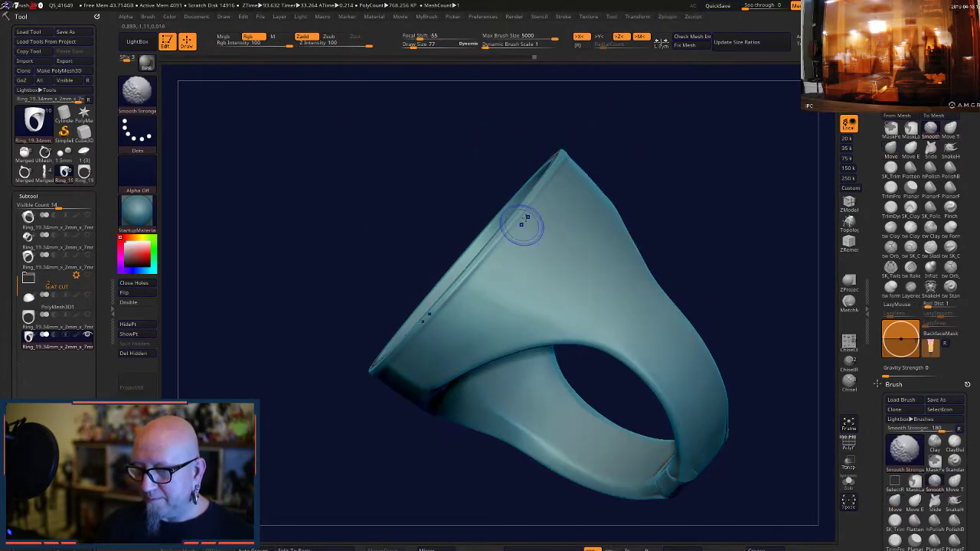
mouse_move(375, 490)
left_mouse_down()
mouse_move(426, 431)
mouse_move(525, 381)
mouse_move(675, 374)
mouse_move(599, 389)
mouse_move(612, 334)
left_mouse_up()
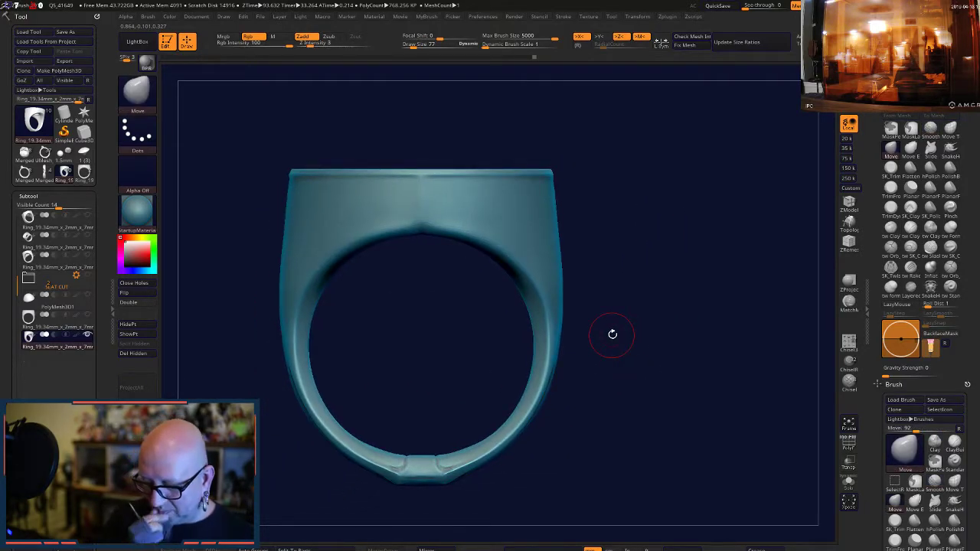
- Raise the ring back up two subdivision levels, smoothing the leftover center ridge and rim line with Smooth Stronger
key("ctrl+d")
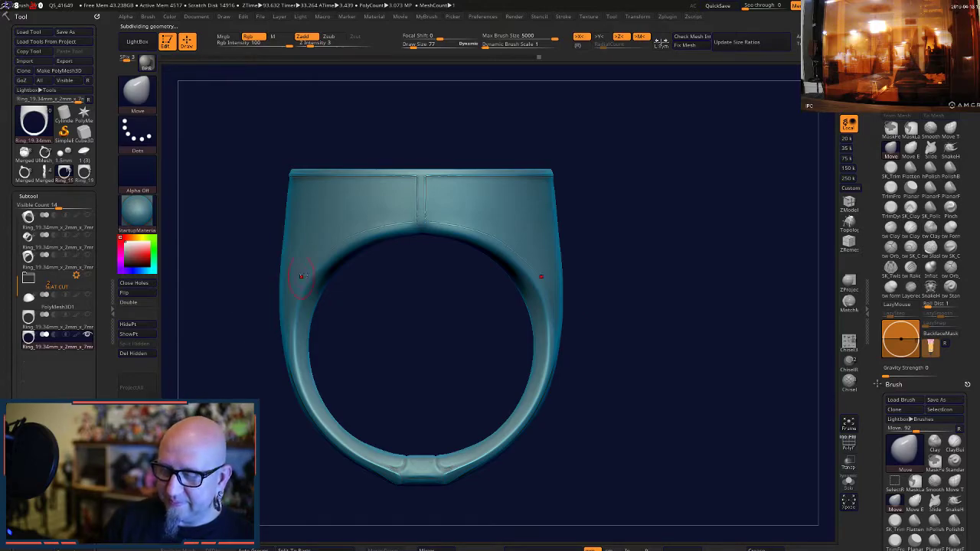
key("shift")
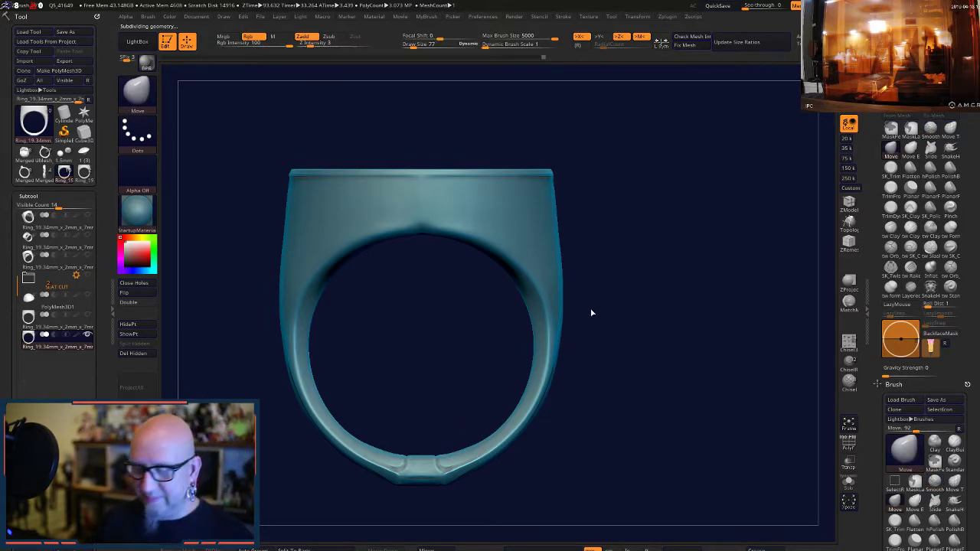
left_click_drag(626, 265, 621, 285, "alt")
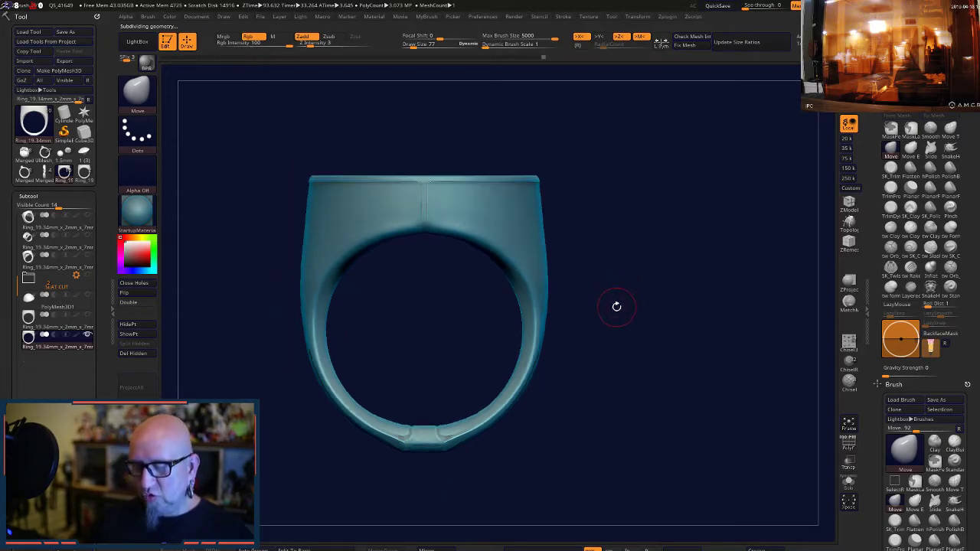
left_click_drag(414, 189, 440, 186, "shift")
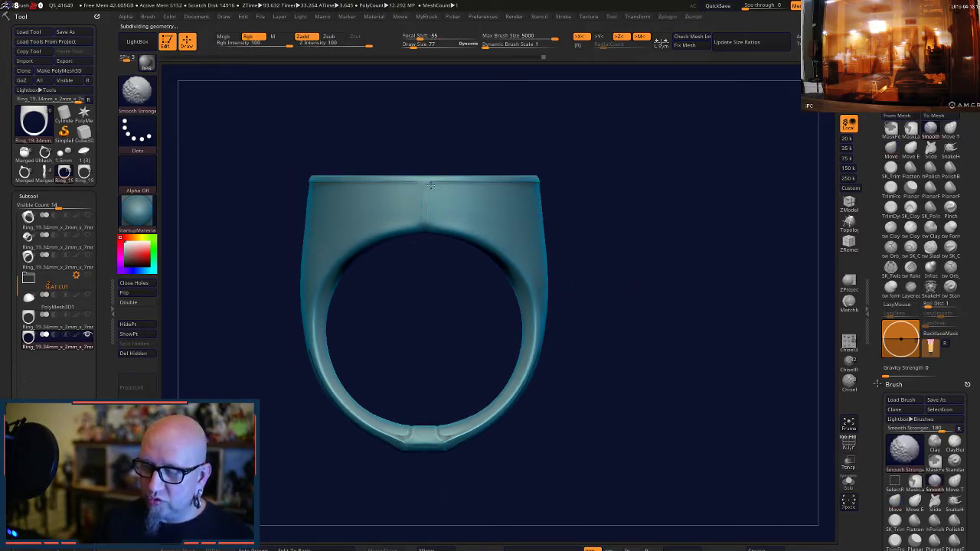
mouse_move(610, 219)
left_mouse_down()
mouse_move(641, 199)
mouse_move(579, 253)
mouse_move(476, 215)
mouse_move(644, 232)
left_mouse_up()
left_click_drag(388, 207, 600, 199, "shift")
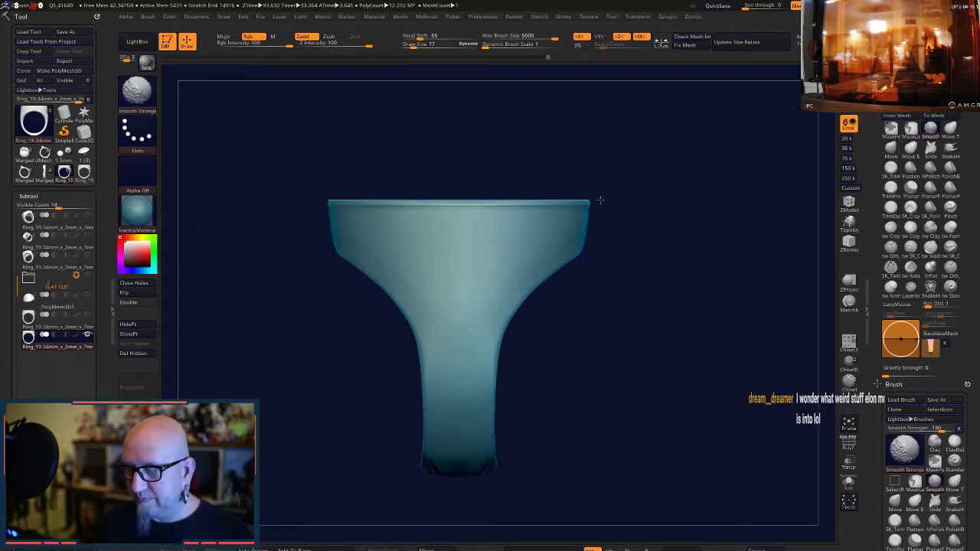
- Add a straight tw ClayTubes strip along the side's center line, from the ring's flat rim to the finger opening
left_click_drag(627, 288, 669, 445)
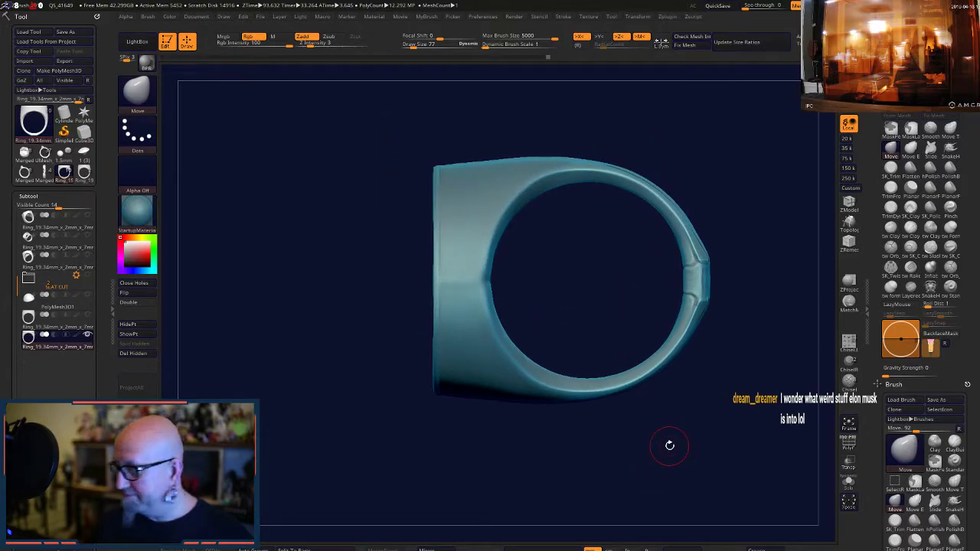
left_click(890, 229)
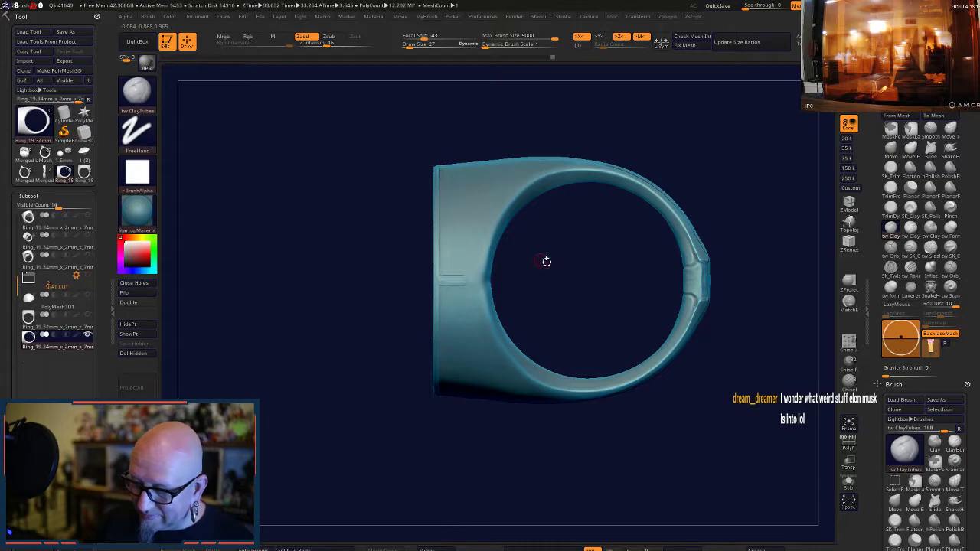
right_click_drag(544, 261, 584, 340, "ctrl")
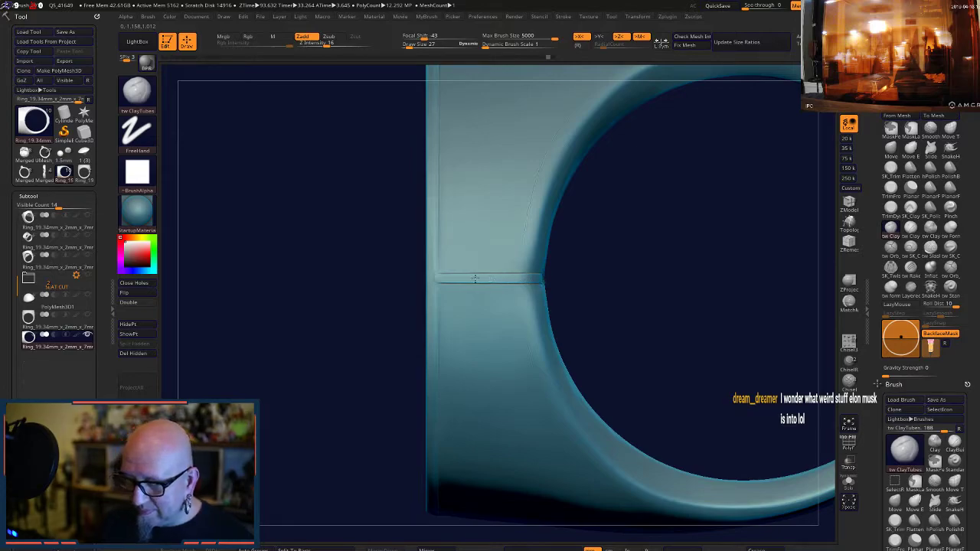
left_click_drag(441, 278, 433, 279)
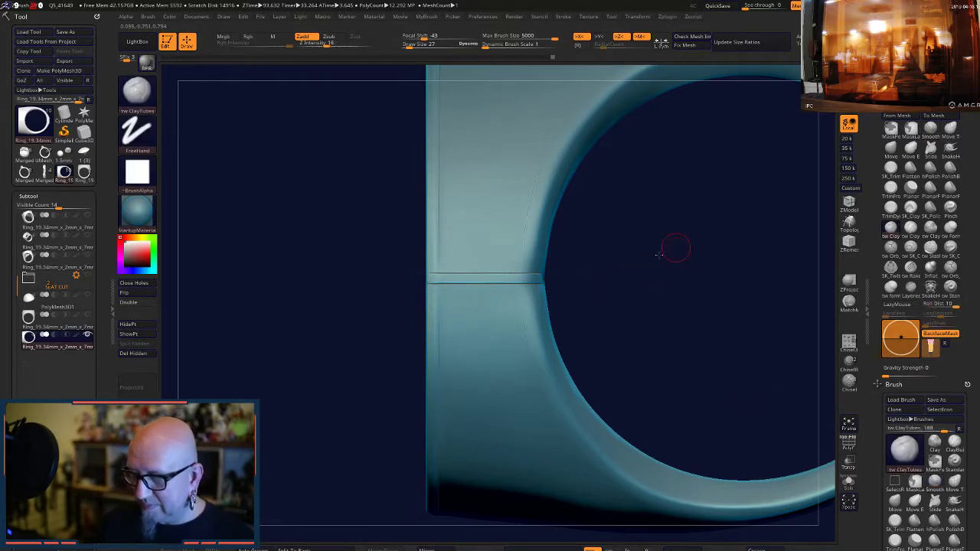
- Switch to Lazy Nezumi and hook it to the ZBrush window
right_click_drag(568, 266, 453, 298, "alt")
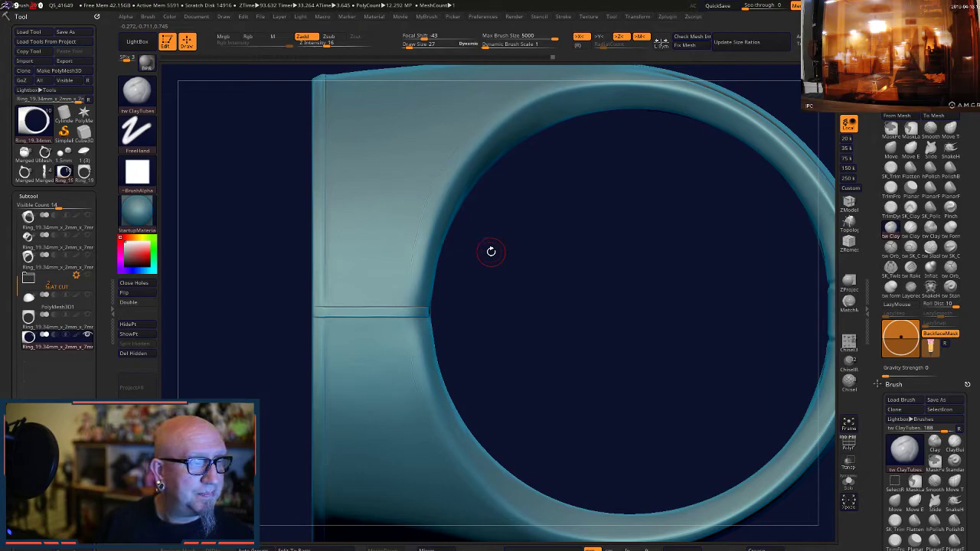
right_click_drag(489, 254, 493, 307)
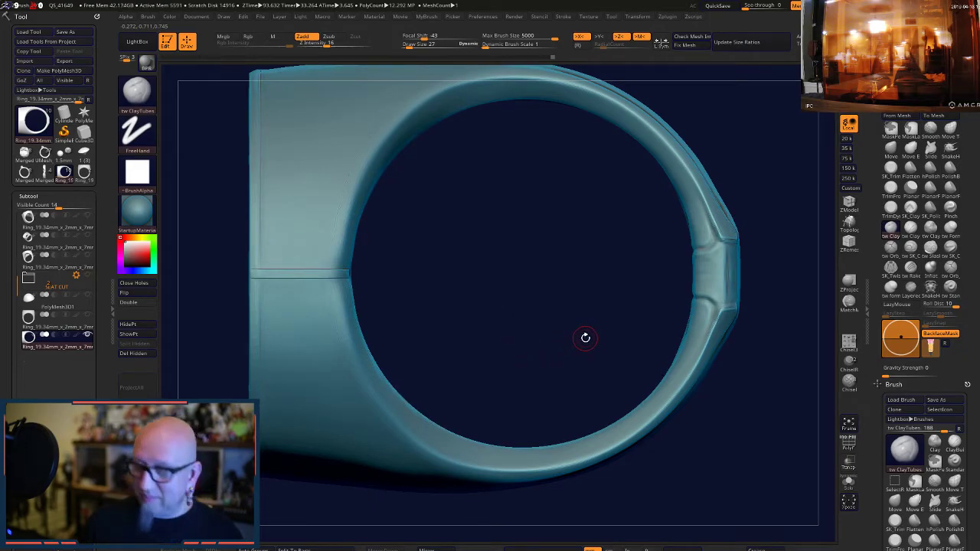
right_click_drag(761, 337, 753, 367)
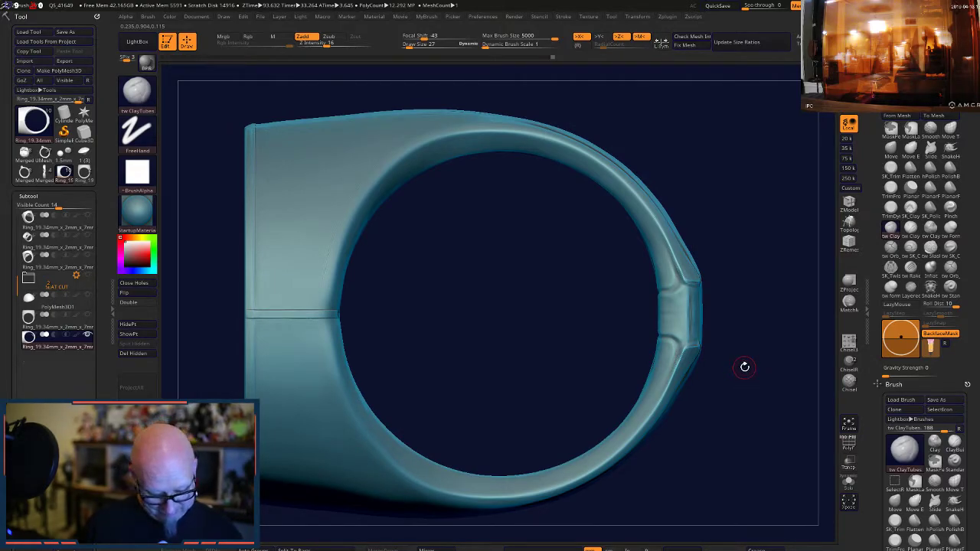
key("super")
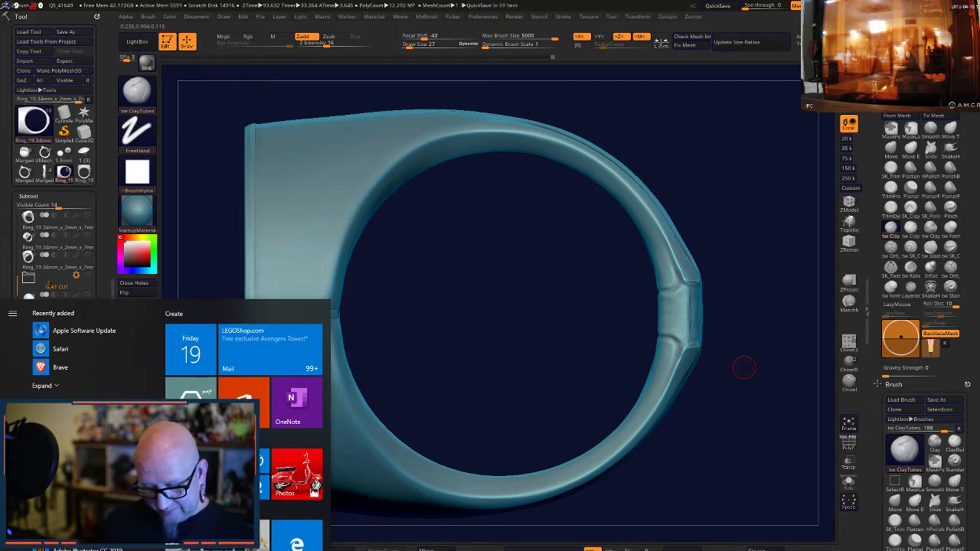
key("Escape")
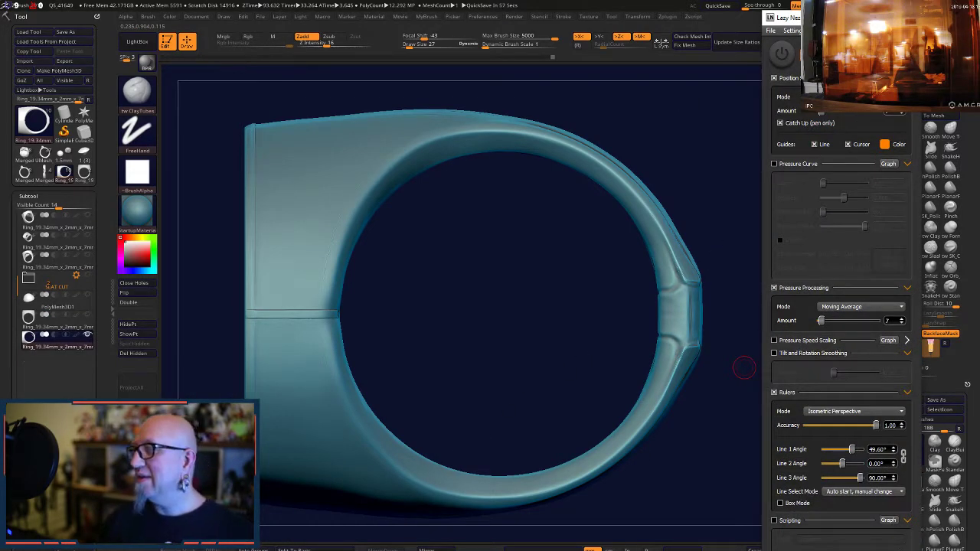
left_click(770, 32)
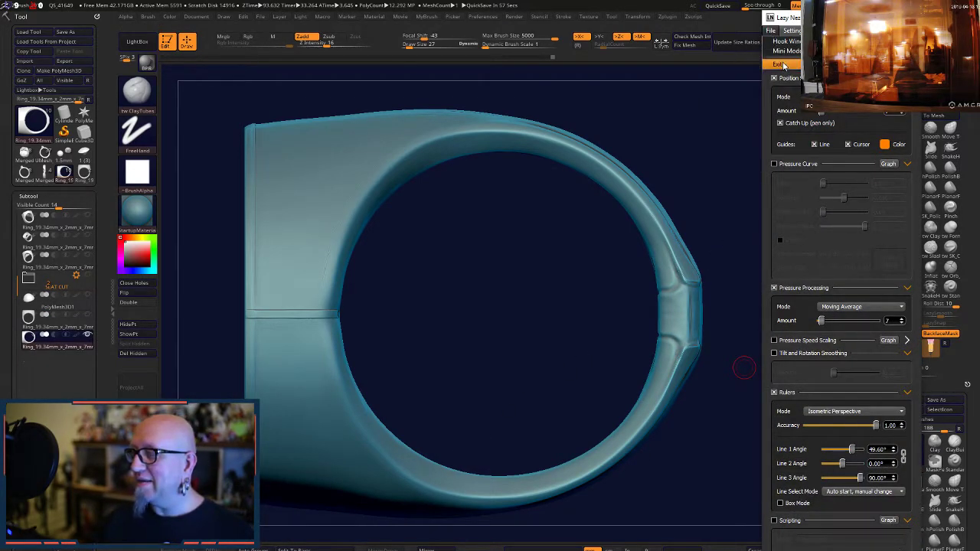
left_click(777, 66)
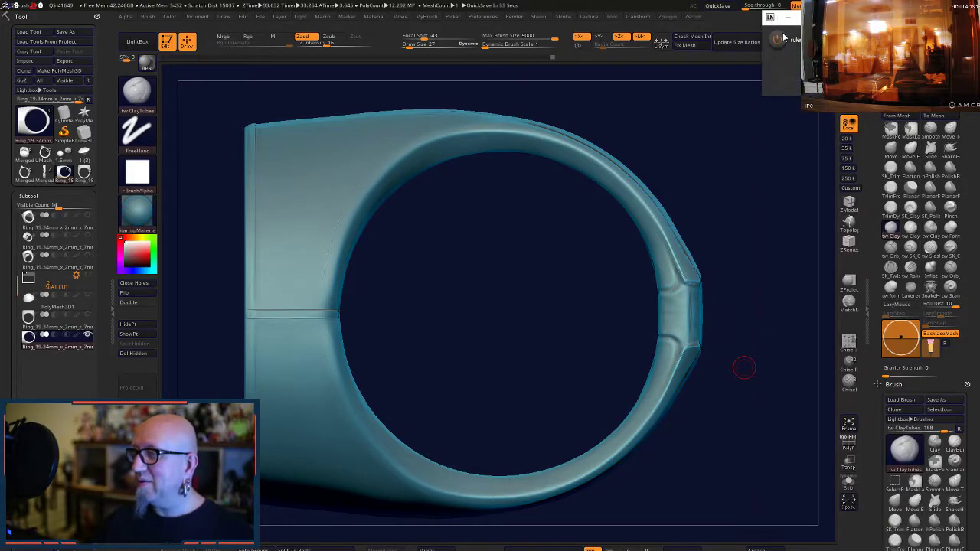
left_click(775, 37)
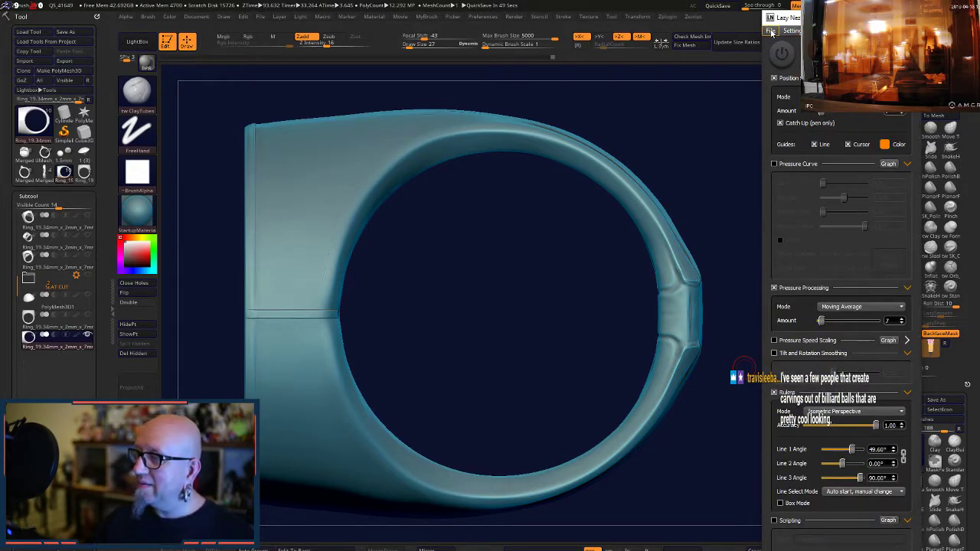
left_click(772, 31)
left_click(773, 32)
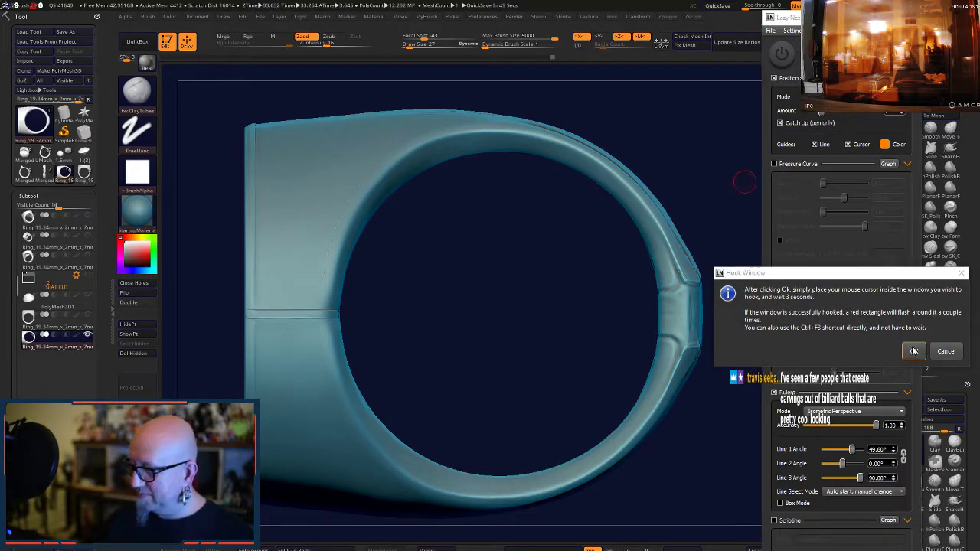
left_click(912, 352)
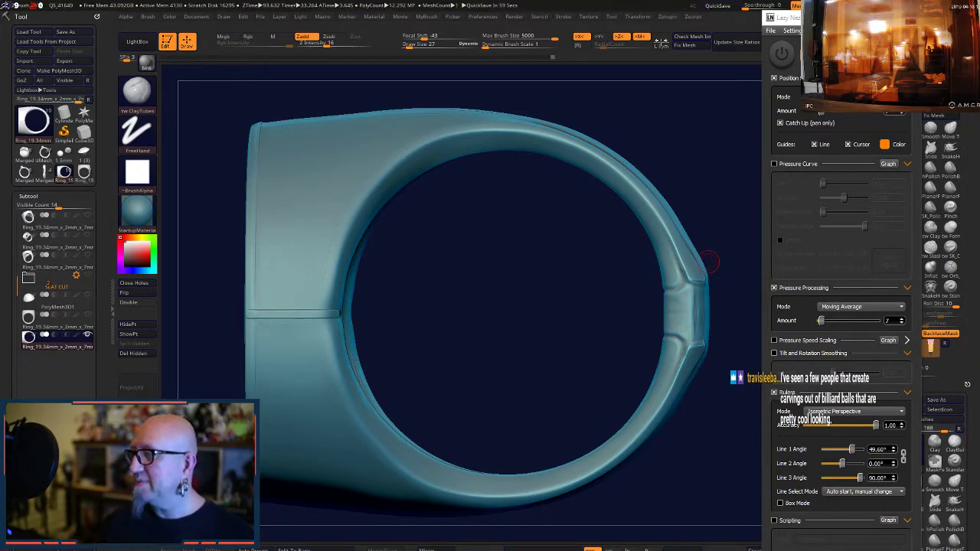
- Load the "ruler - ellipse" preset, center the ruler on the finger opening, and match its size to the inner edge
left_click(850, 108)
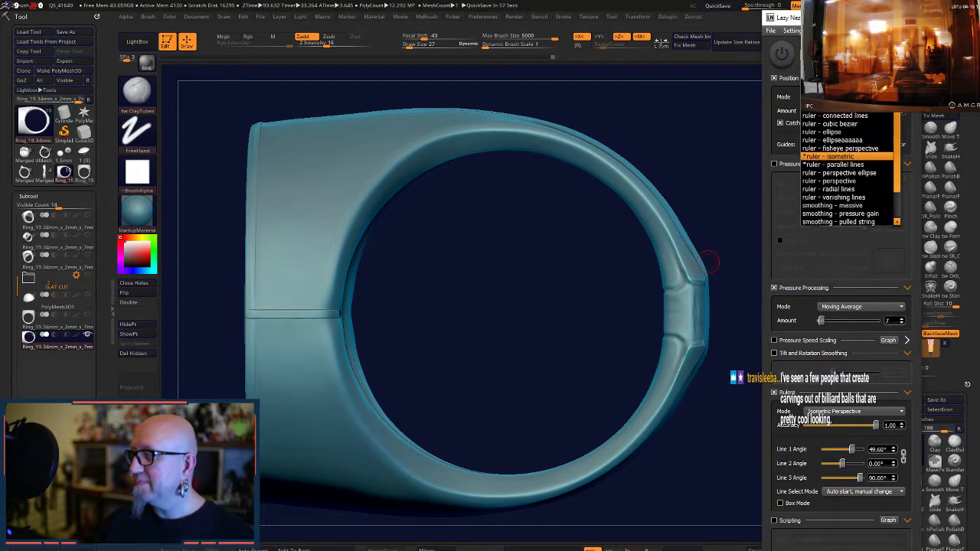
left_click(864, 133)
left_click_drag(575, 316, 579, 319)
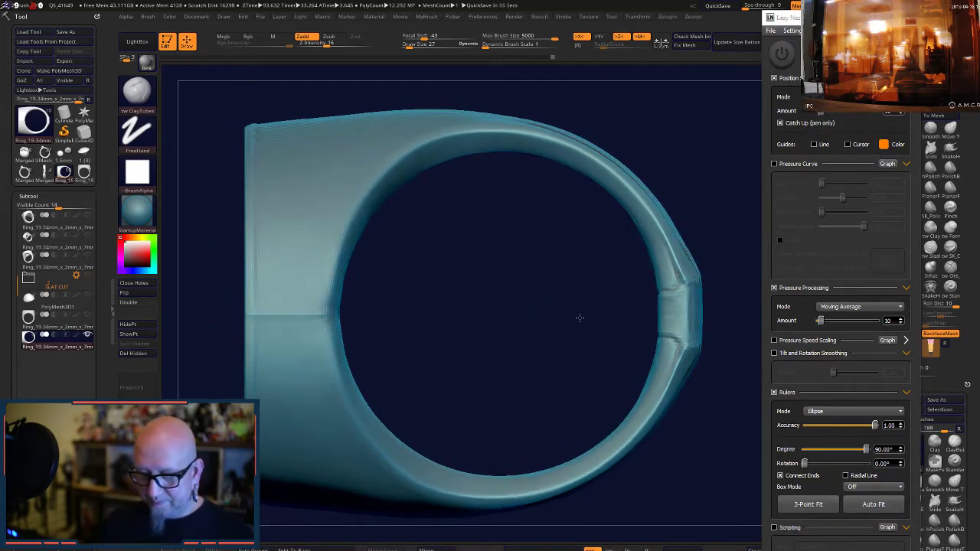
left_click_drag(513, 290, 681, 314)
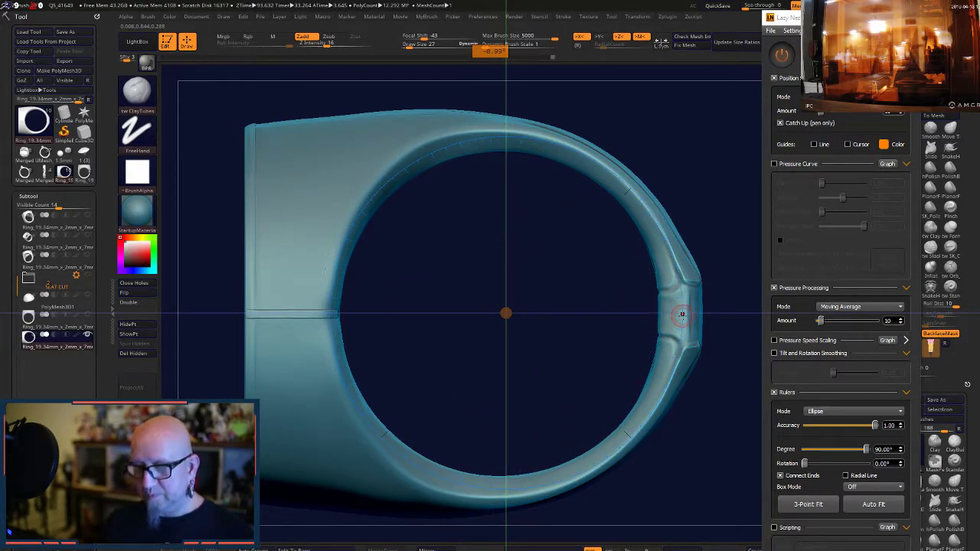
left_click_drag(682, 315, 659, 323)
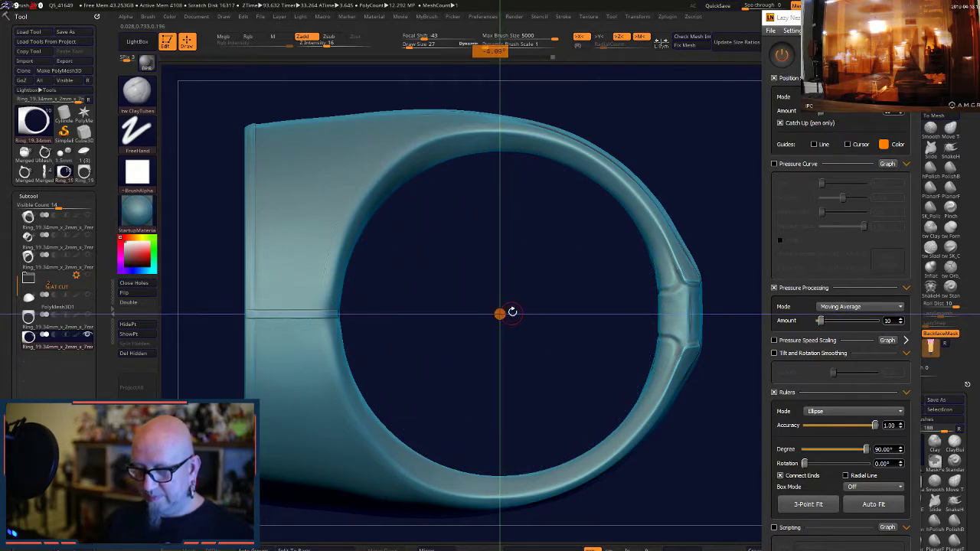
left_click_drag(499, 314, 657, 313)
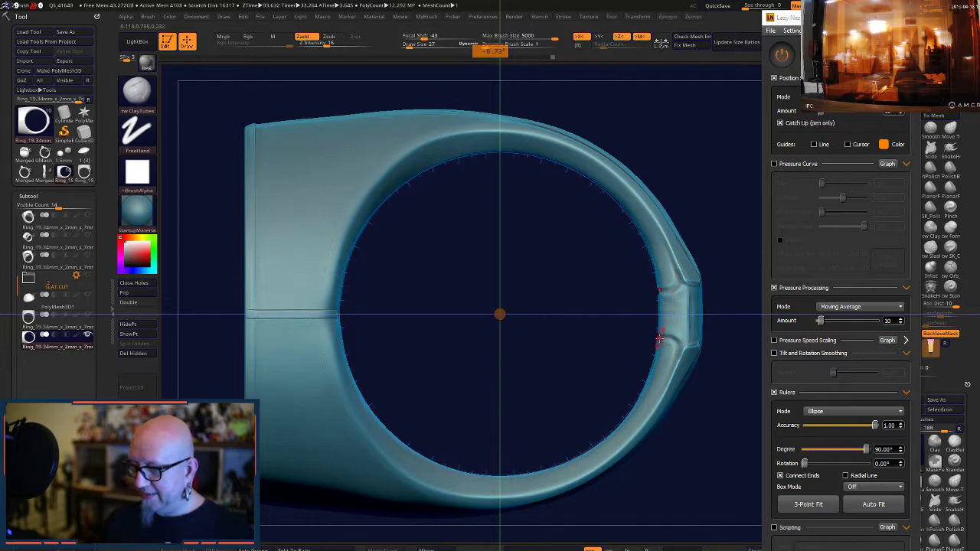
left_click_drag(660, 339, 660, 346)
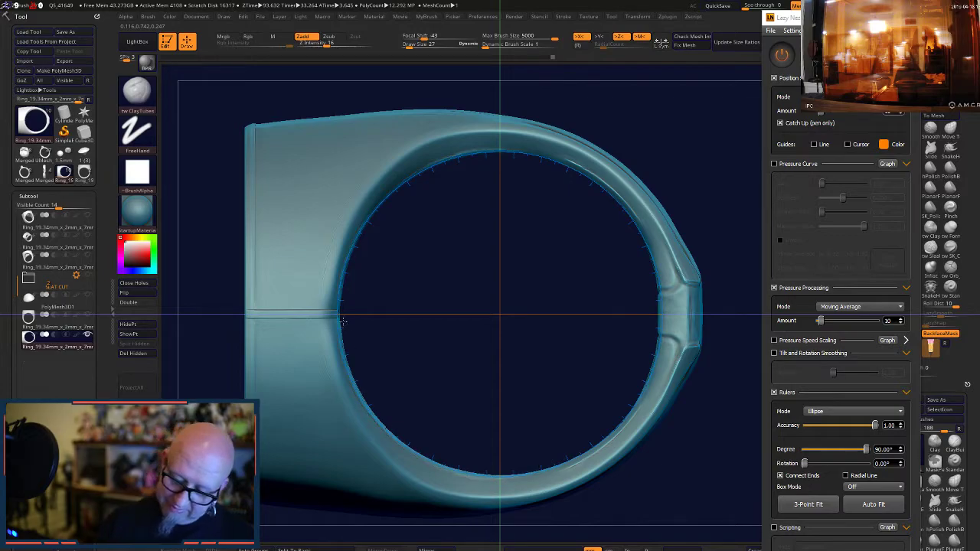
- Trace tw ClayTubes strokes along the enlarged ellipse ruler to form a raised circular border around the finger opening
mouse_move(523, 151)
left_mouse_down()
mouse_move(618, 194)
mouse_move(658, 279)
mouse_move(662, 334)
left_mouse_up()
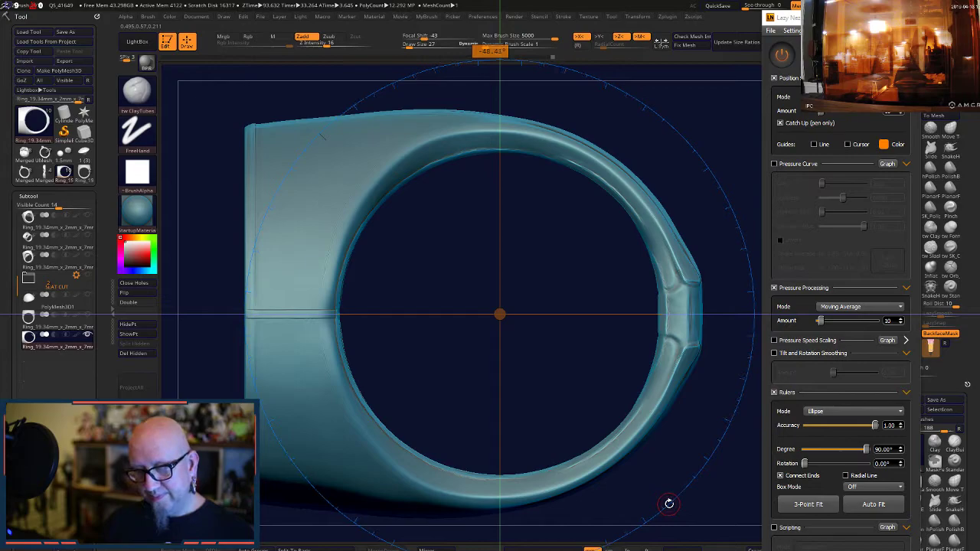
key("ctrl")
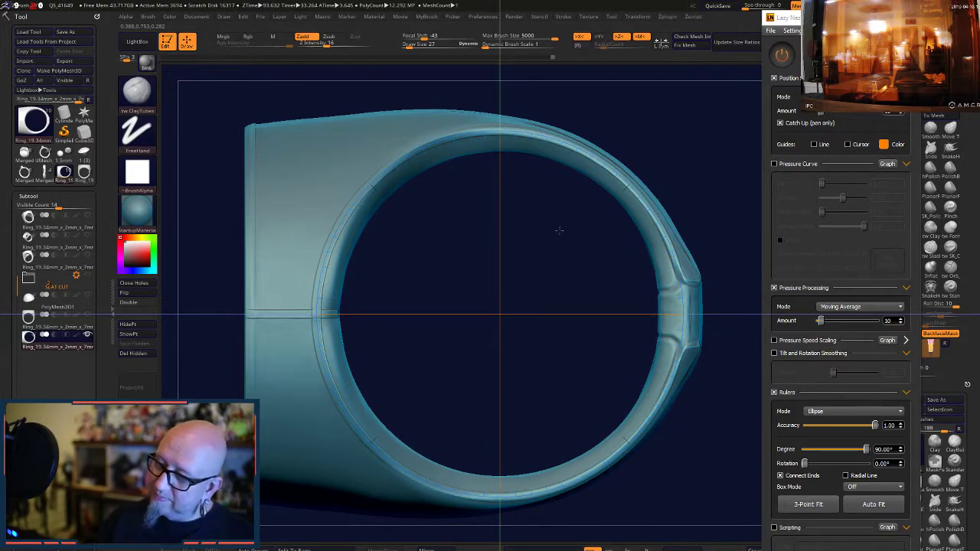
left_click_drag(589, 407, 604, 458)
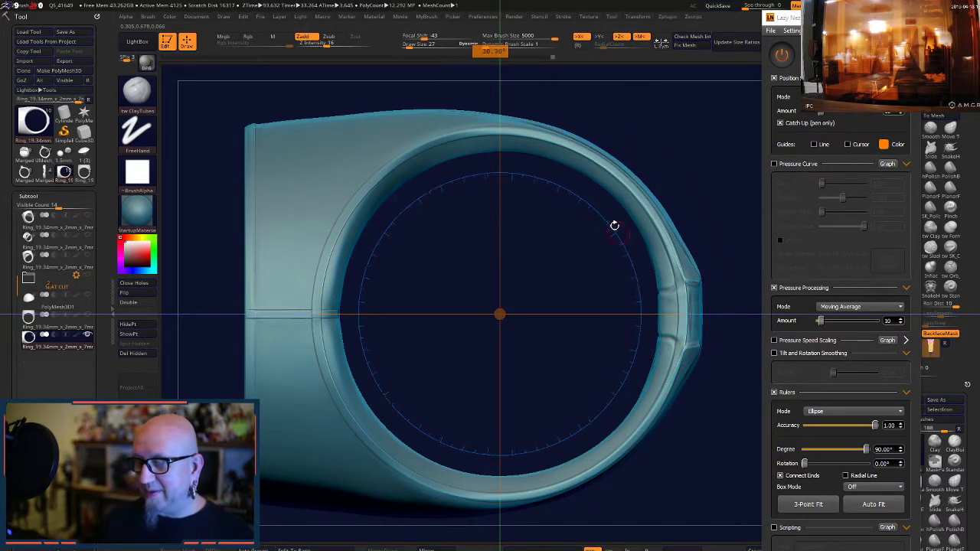
left_click_drag(377, 170, 377, 174)
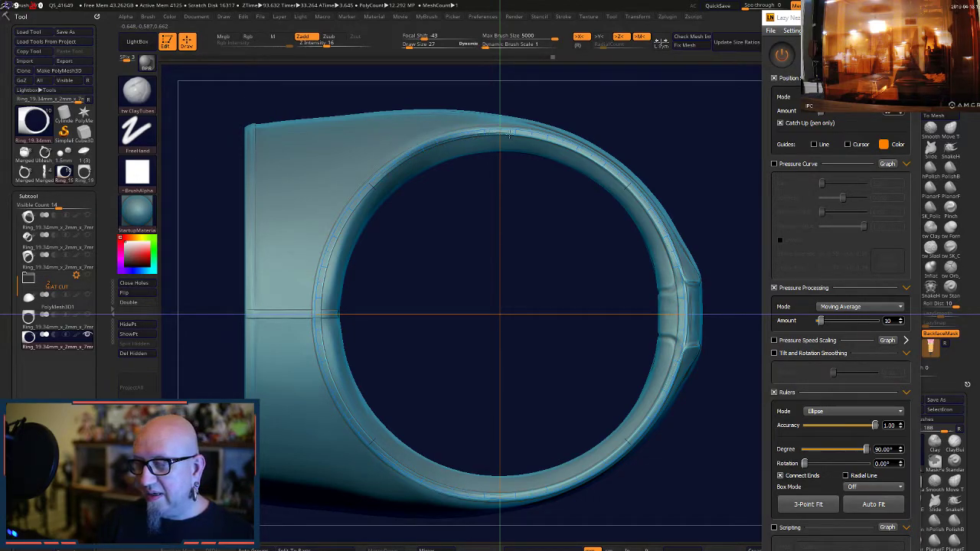
mouse_move(509, 134)
left_mouse_down()
mouse_move(555, 142)
mouse_move(602, 176)
left_mouse_up()
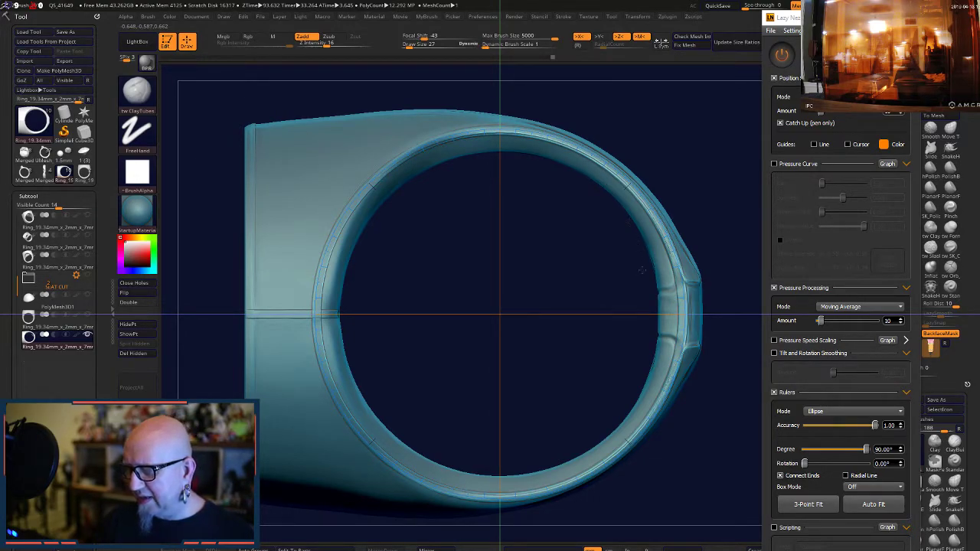
- Reinforce the raised border around the finger opening with tw ClayTubes strokes along the ellipse ruler, and turn Lazy Nezumi off
left_click_drag(641, 269, 647, 283)
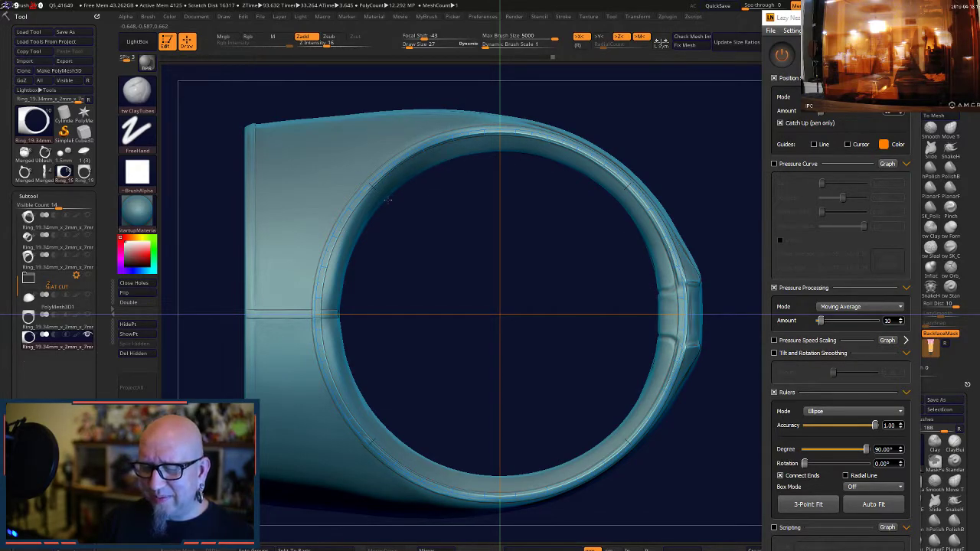
left_click_drag(357, 249, 360, 273)
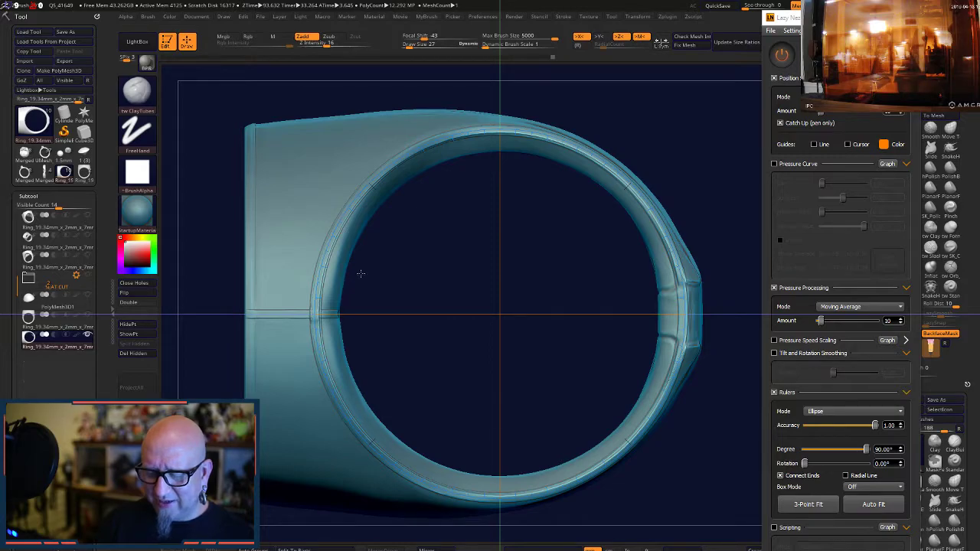
left_click_drag(419, 187, 518, 143)
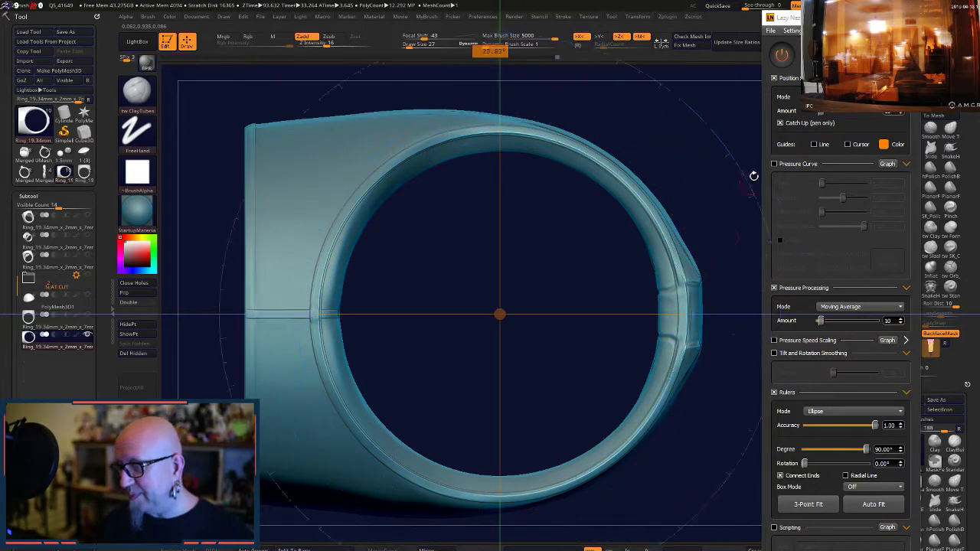
left_click(780, 59)
- Lower the tw ClayTubes Z Intensity to 5 and blend the border into the center segment at the bottom of the band
left_click_drag(700, 469, 631, 327)
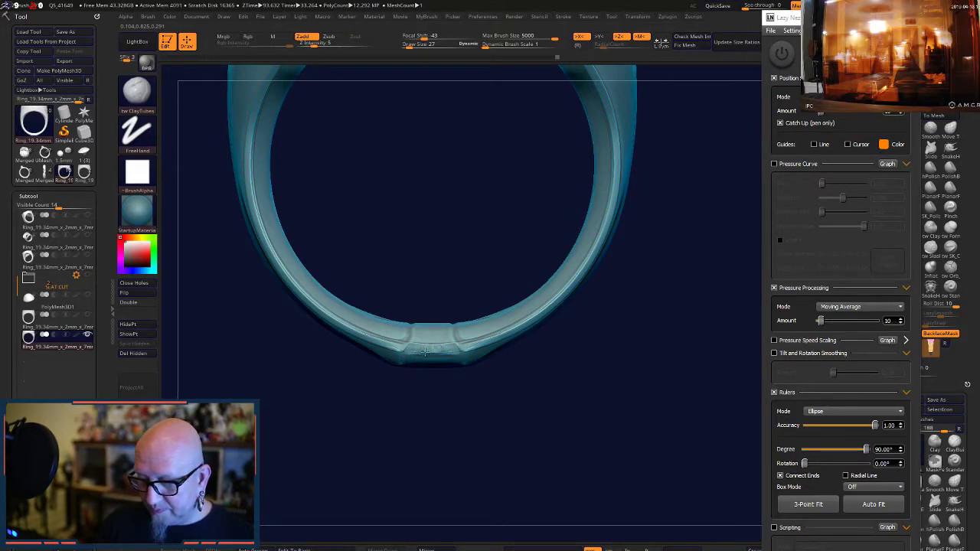
key("shift")
mouse_move(417, 409)
left_mouse_down()
mouse_move(418, 436)
mouse_move(404, 358)
left_mouse_up()
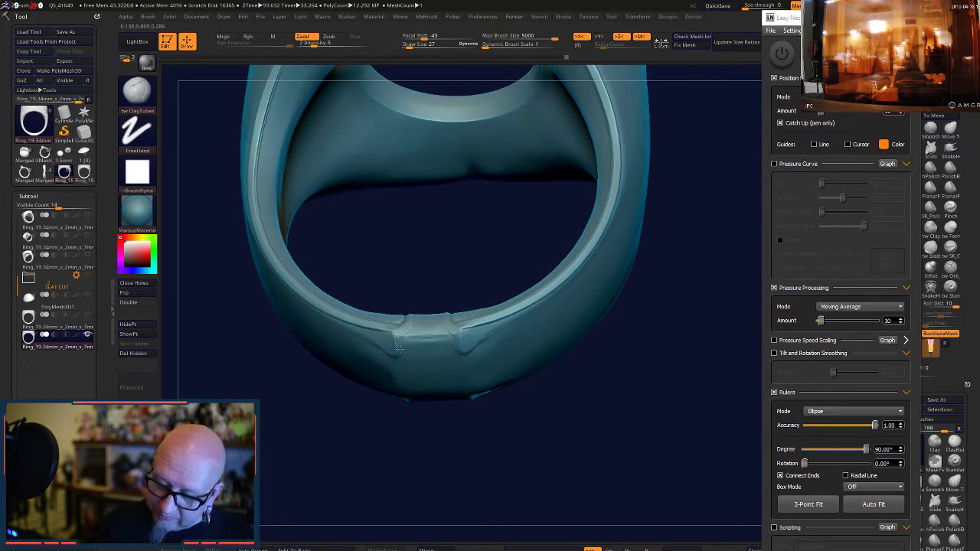
left_click_drag(464, 230, 466, 278)
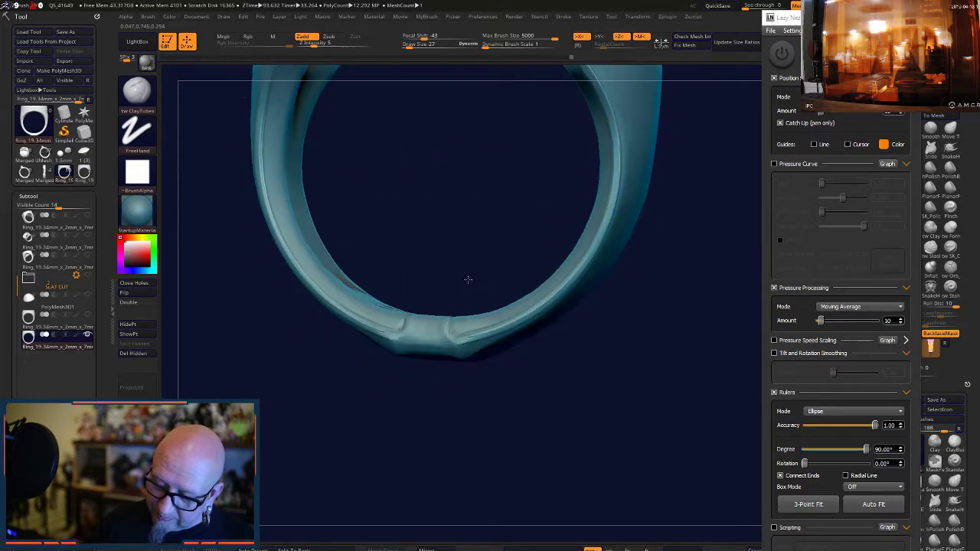
mouse_move(433, 402)
left_mouse_down()
mouse_move(417, 360)
mouse_move(447, 337)
left_mouse_up()
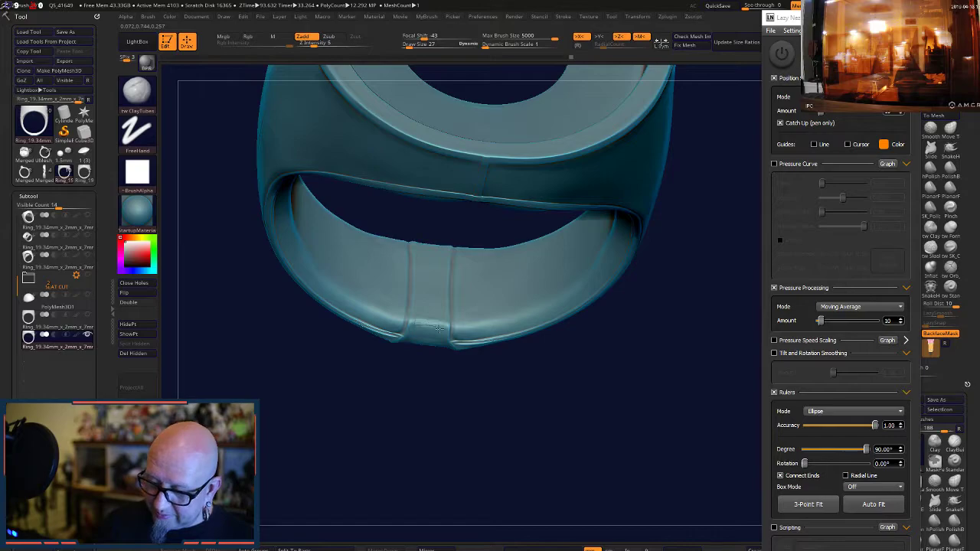
left_click_drag(460, 375, 461, 429)
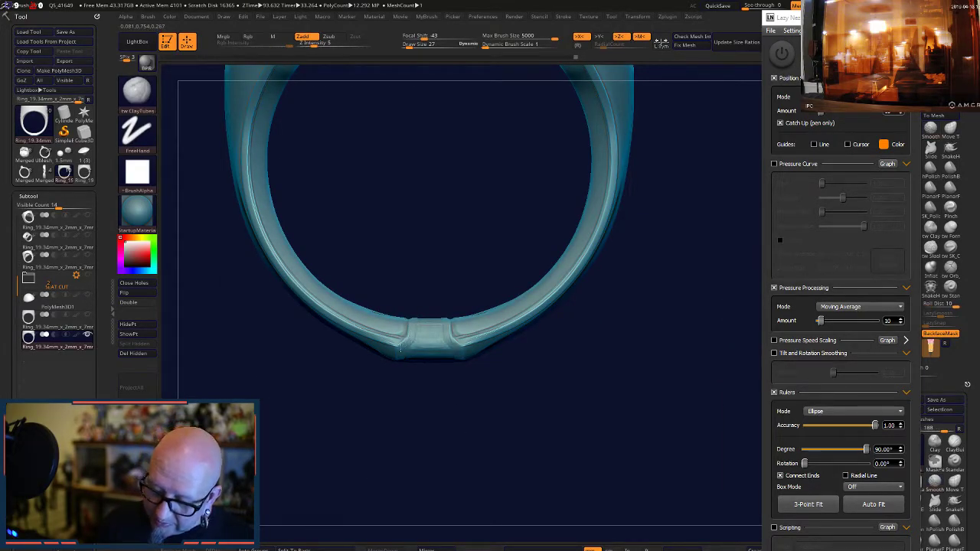
- Build up and smooth the two crosswise ridges flanking the center segment on the band's underside
mouse_move(426, 433)
left_mouse_down("shift")
mouse_move(426, 367)
mouse_move(391, 402)
mouse_move(392, 358)
mouse_move(397, 412)
left_mouse_up("shift")
left_click_drag(399, 343, 403, 423)
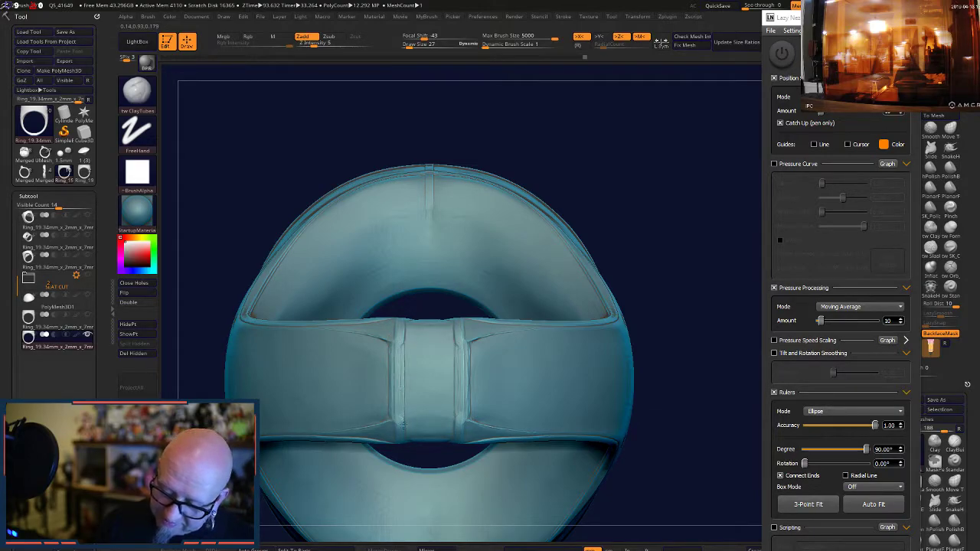
left_click_drag(462, 344, 461, 426)
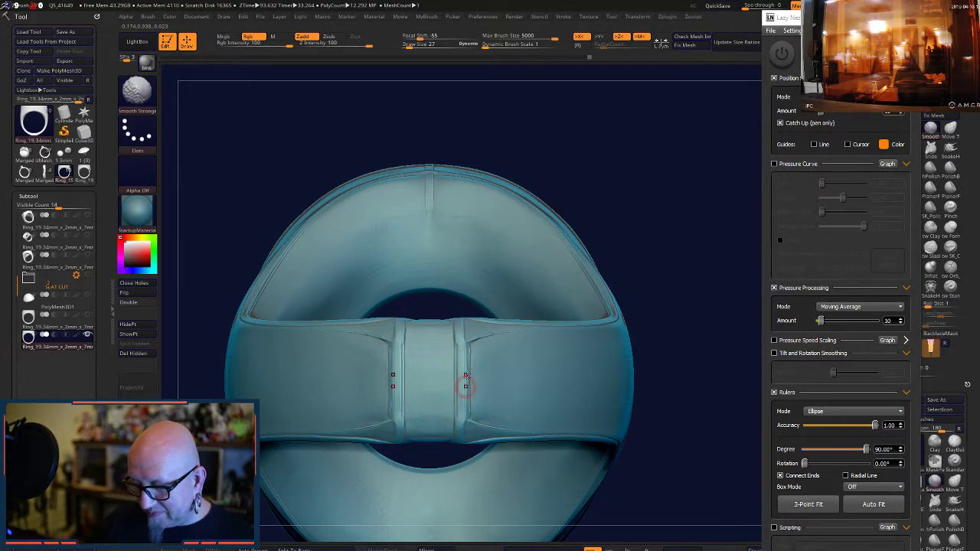
left_click_drag(469, 349, 468, 410)
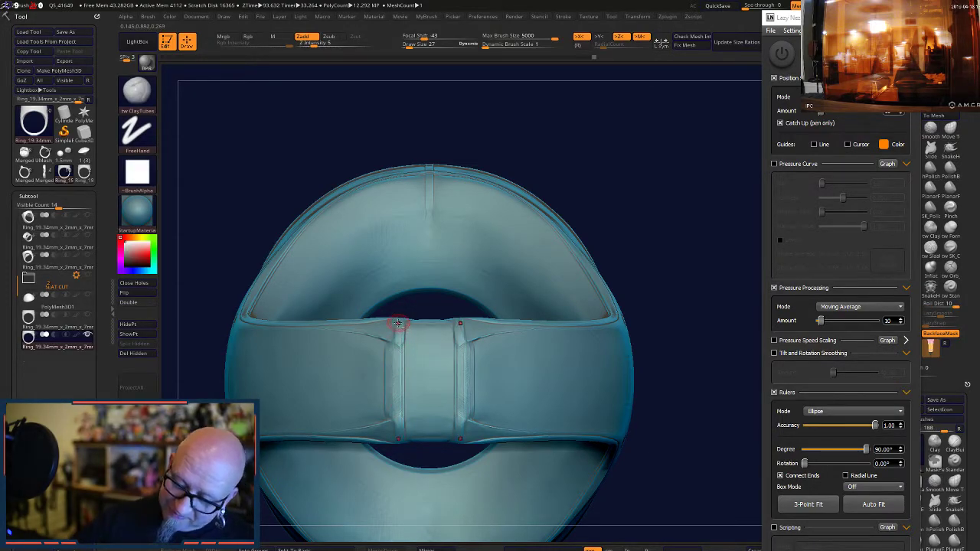
- Sculpt a raised curved outline around the end of each band panel beside the center segment
left_click_drag(528, 156, 485, 306)
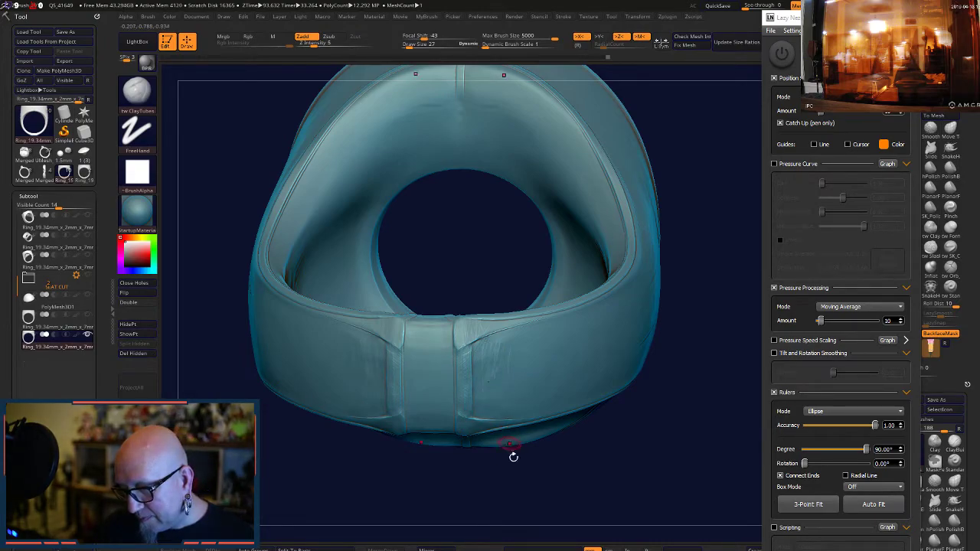
left_click_drag(512, 455, 536, 352)
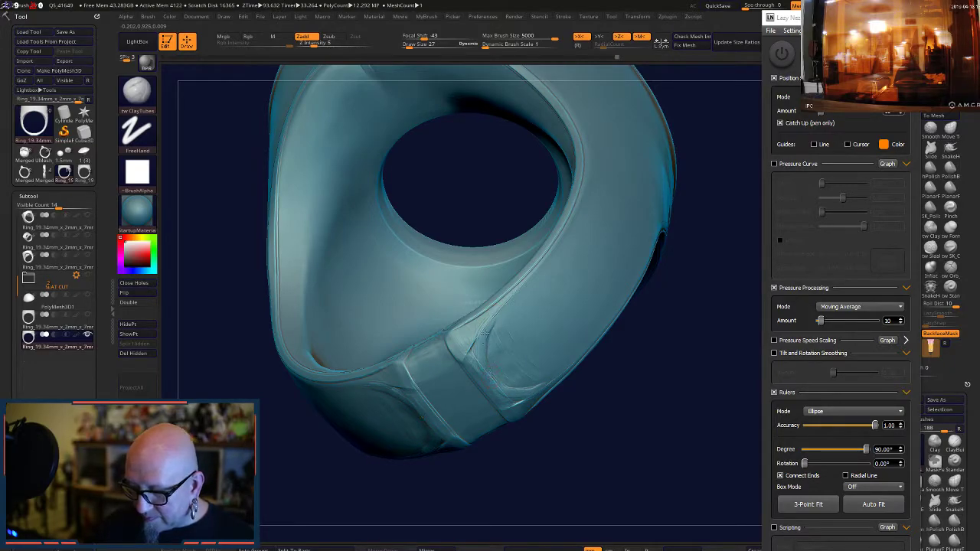
mouse_move(509, 299)
left_mouse_down()
mouse_move(538, 265)
mouse_move(510, 302)
left_mouse_up()
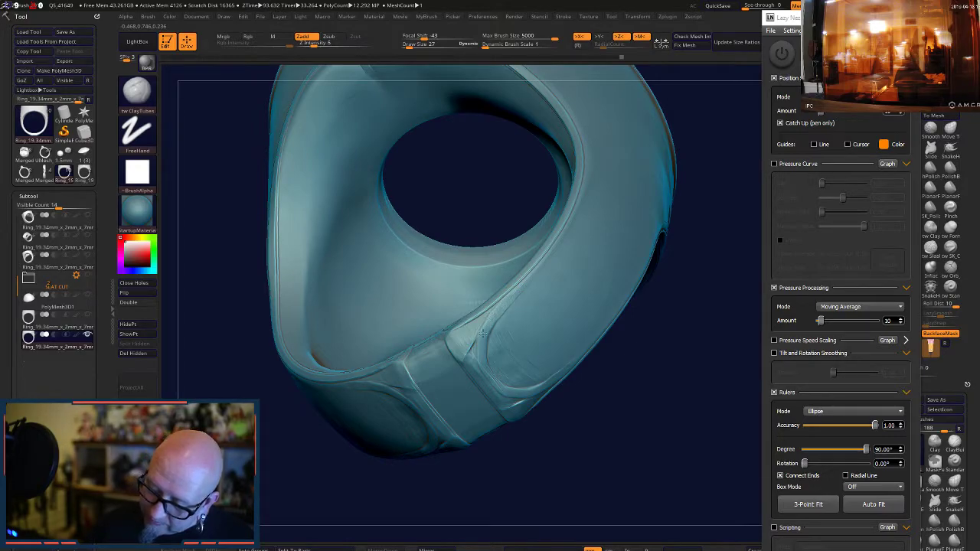
left_click_drag(483, 333, 481, 344)
left_click_drag(522, 285, 506, 302)
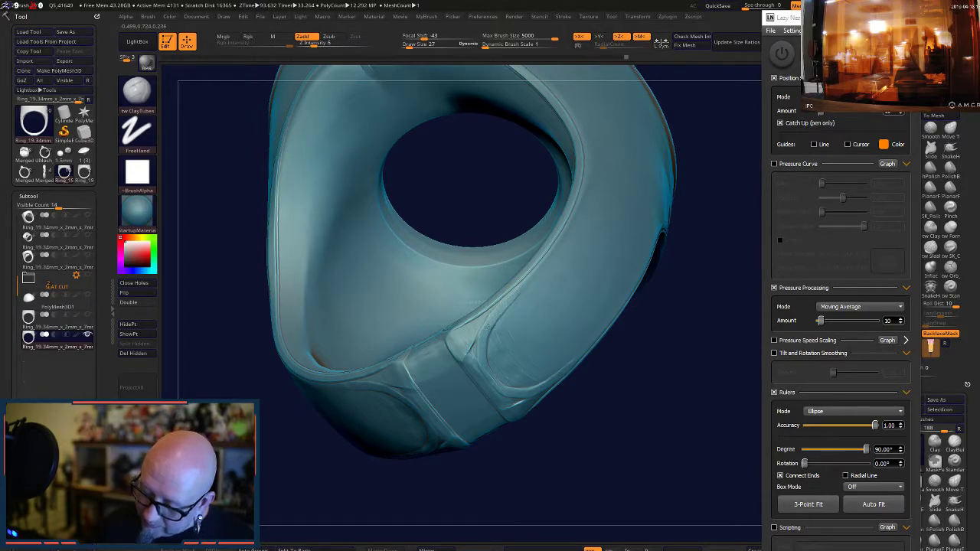
left_click_drag(547, 417, 641, 390)
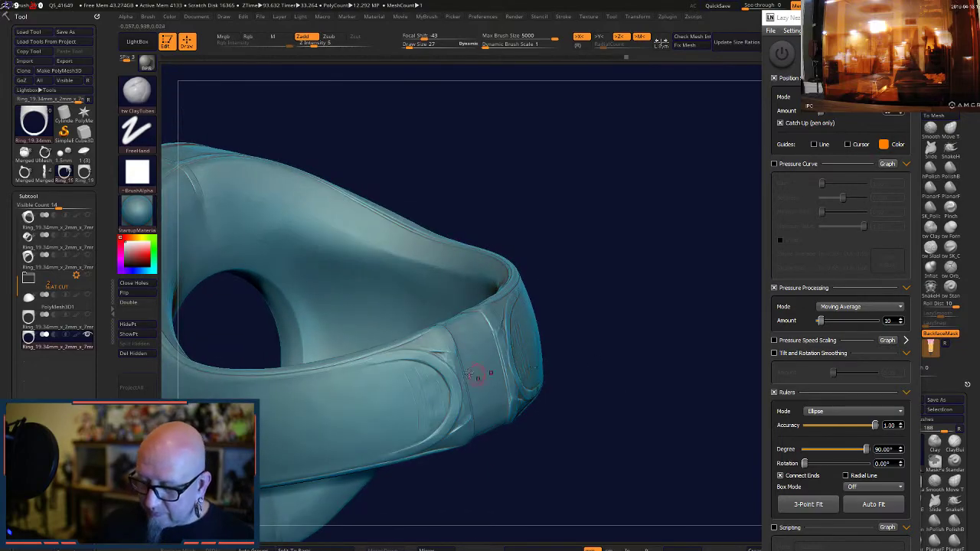
left_click_drag(409, 352, 428, 360)
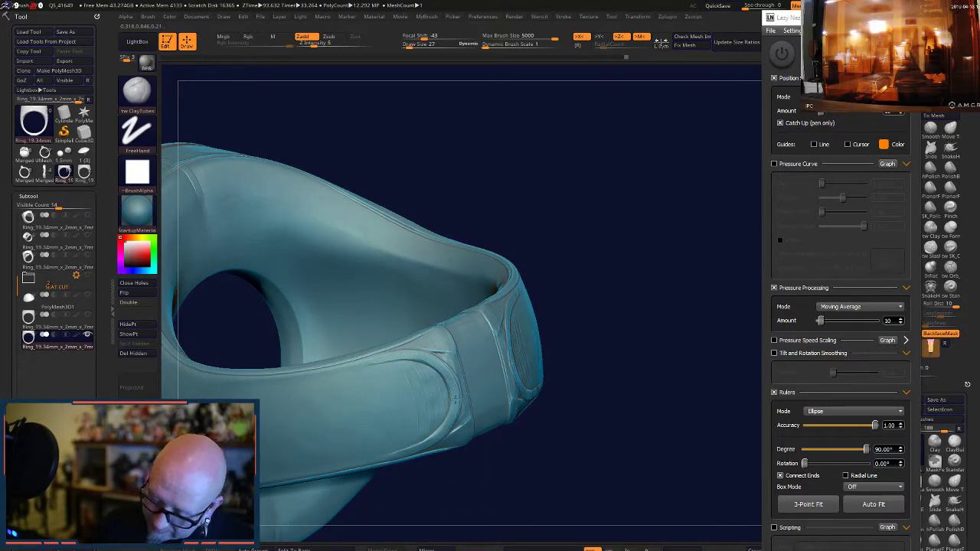
- Add tw ClayTubes ridges and corner folds between the curved panel ends and the center segment
mouse_move(636, 316)
left_mouse_down()
mouse_move(659, 396)
mouse_move(639, 424)
mouse_move(668, 411)
mouse_move(619, 448)
mouse_move(623, 354)
left_mouse_up()
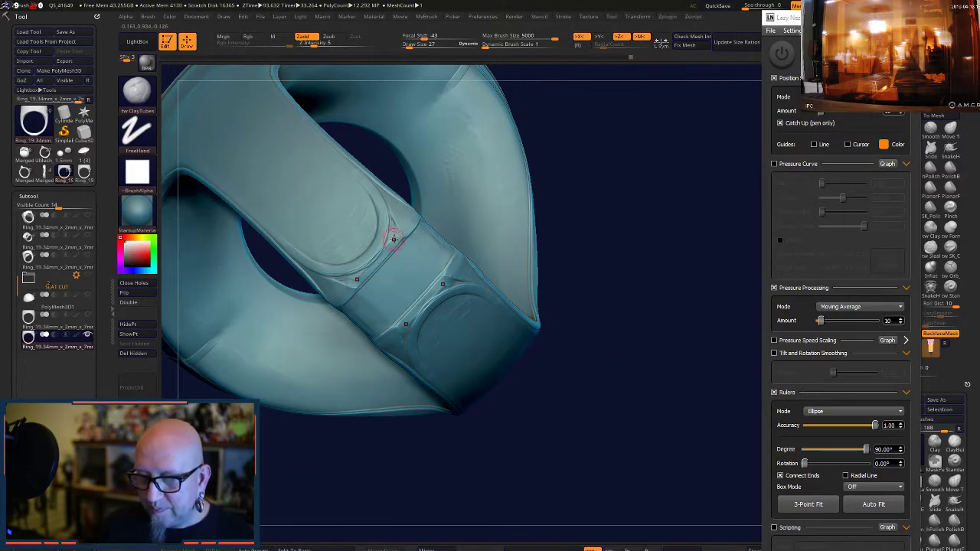
mouse_move(393, 239)
left_mouse_down()
mouse_move(367, 272)
mouse_move(401, 228)
mouse_move(396, 239)
left_mouse_up()
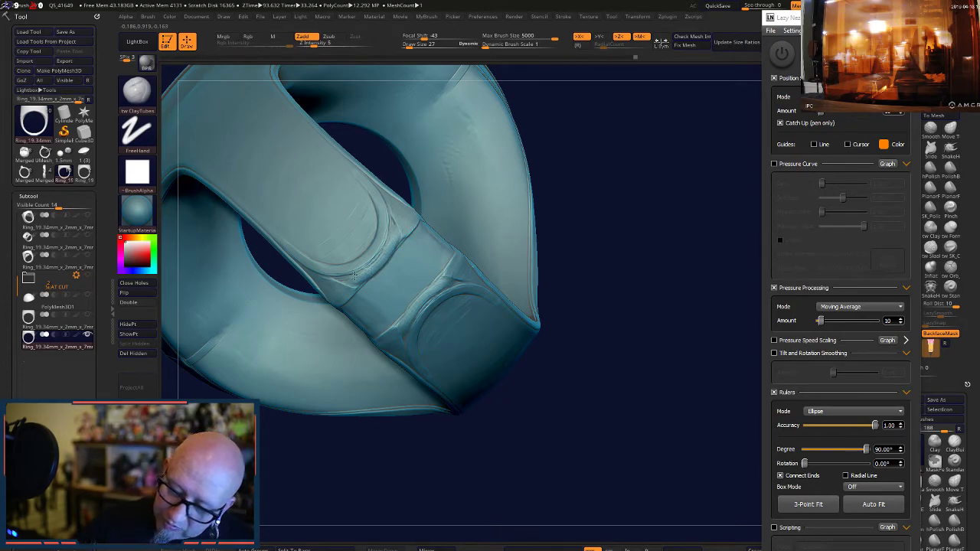
left_click_drag(575, 152, 553, 157)
left_click_drag(394, 212, 402, 231)
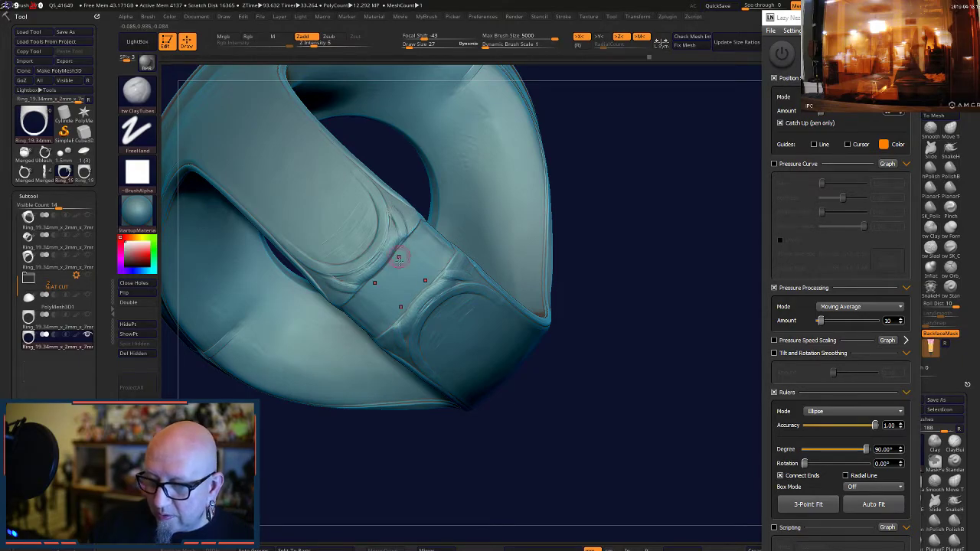
left_click_drag(640, 150, 605, 163)
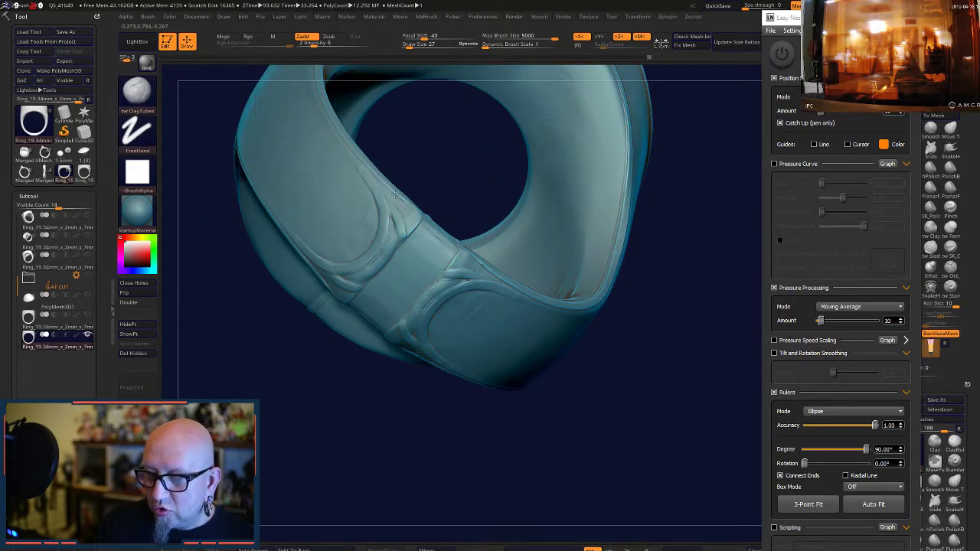
left_click_drag(403, 220, 403, 239)
left_click_drag(394, 205, 403, 229)
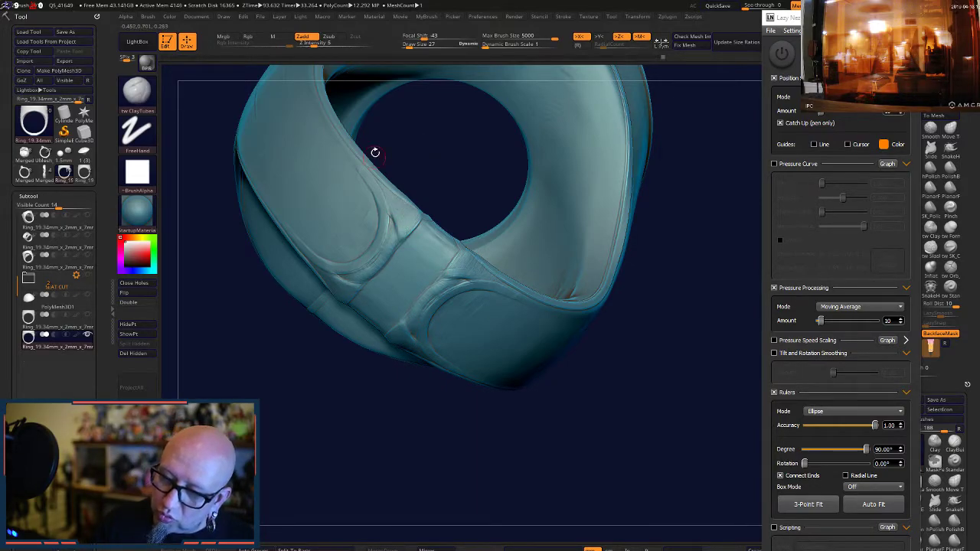
- Set the brush Draw Size to 33 and build up the center segment of the band into a rounded form
mouse_move(374, 151)
left_mouse_down()
mouse_move(696, 181)
mouse_move(620, 213)
left_mouse_up()
key("space")
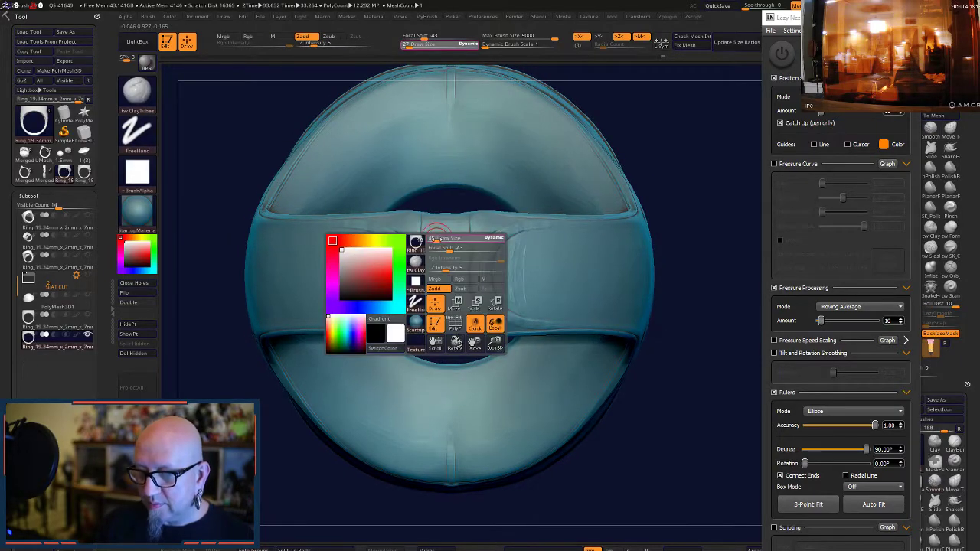
mouse_move(436, 236)
left_mouse_down()
mouse_move(437, 308)
mouse_move(442, 218)
mouse_move(447, 306)
mouse_move(444, 280)
left_mouse_up()
mouse_move(612, 452)
left_mouse_down()
mouse_move(671, 393)
mouse_move(662, 334)
left_mouse_up()
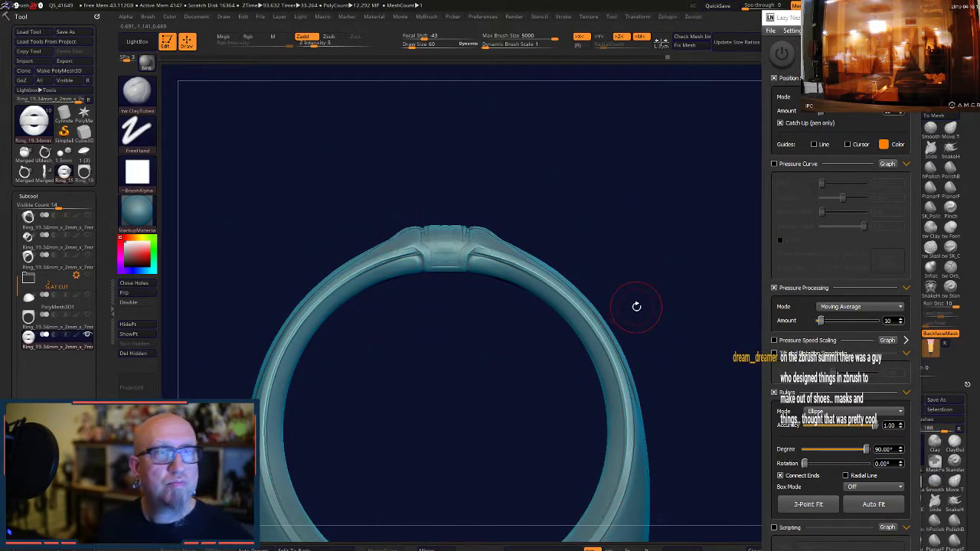
mouse_move(636, 306)
left_mouse_down()
mouse_move(617, 225)
mouse_move(632, 333)
mouse_move(699, 324)
mouse_move(681, 327)
left_mouse_up()
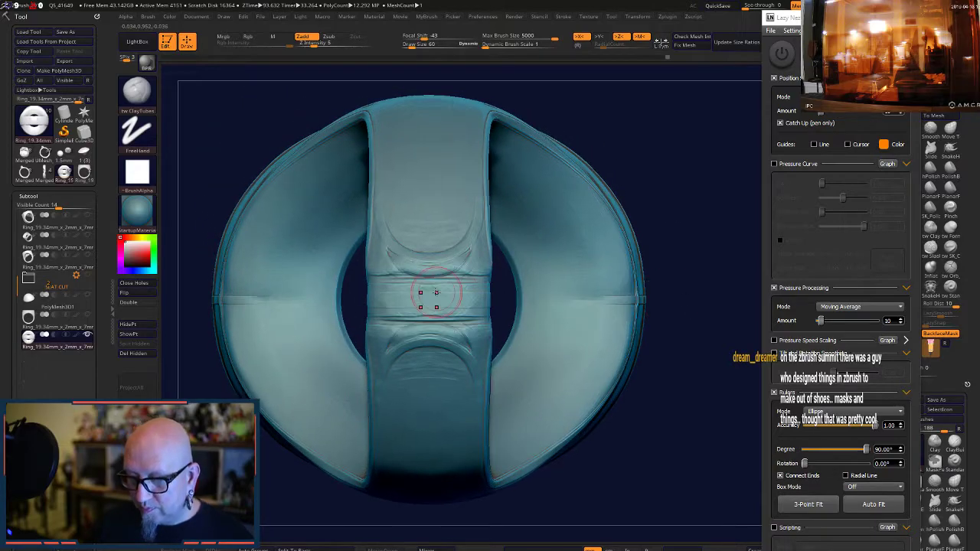
key("space")
left_click_drag(442, 294, 440, 286)
left_click_drag(668, 147, 678, 173)
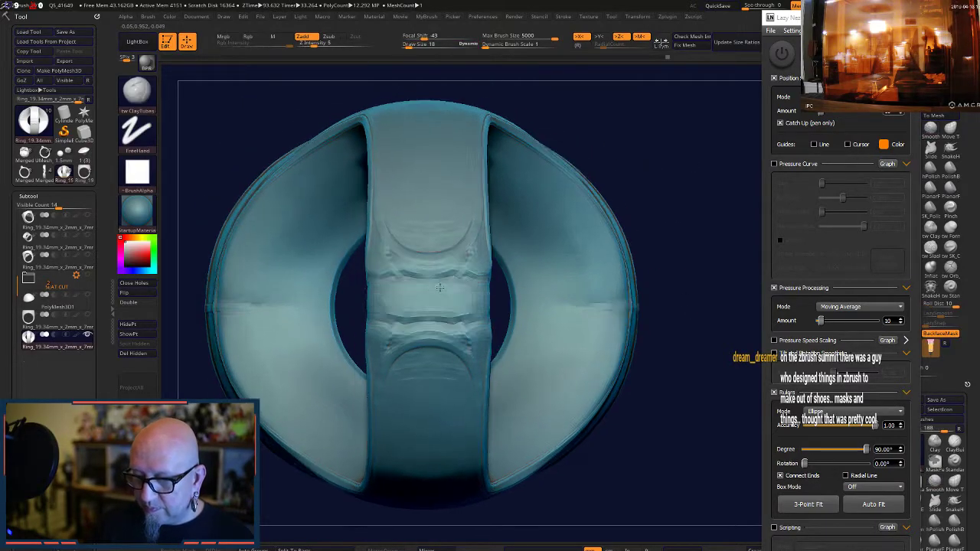
key("space")
left_click_drag(441, 288, 443, 288)
left_click_drag(678, 136, 681, 139, "shift")
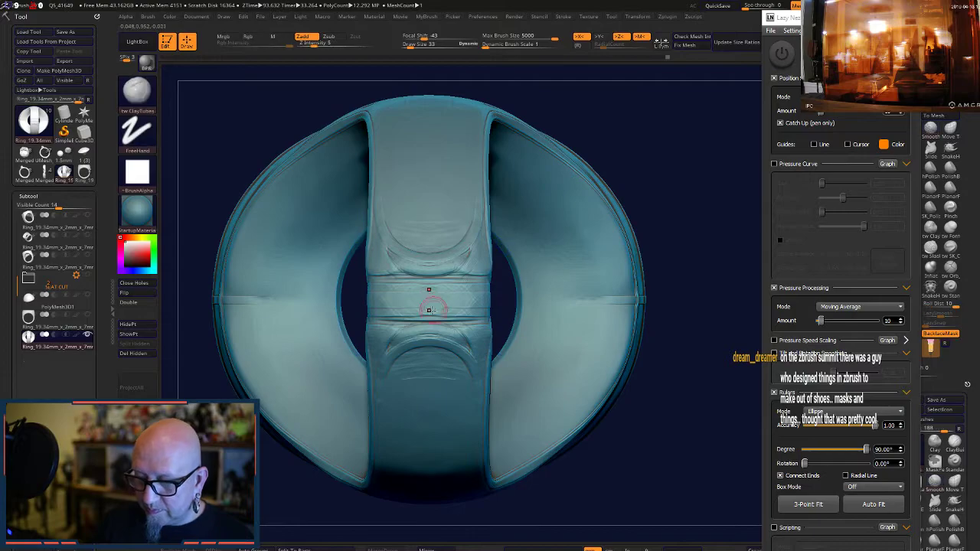
mouse_move(429, 303)
left_mouse_down()
mouse_move(430, 282)
mouse_move(466, 301)
mouse_move(491, 296)
mouse_move(432, 303)
mouse_move(475, 292)
mouse_move(466, 284)
mouse_move(494, 263)
left_mouse_up()
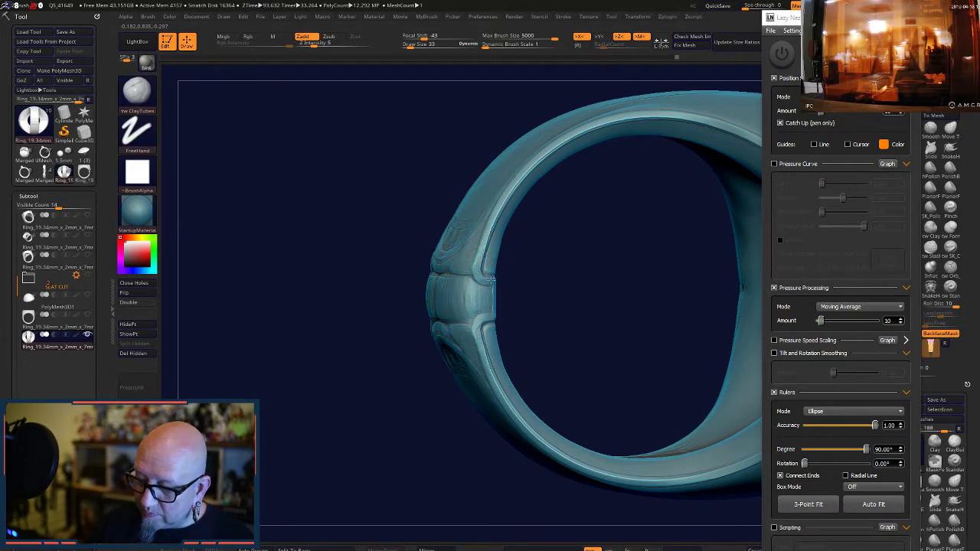
- Refine the band edges, corners and ridges around the center segment with light tw ClayTubes strokes and smoothing
left_click_drag(520, 248, 571, 232)
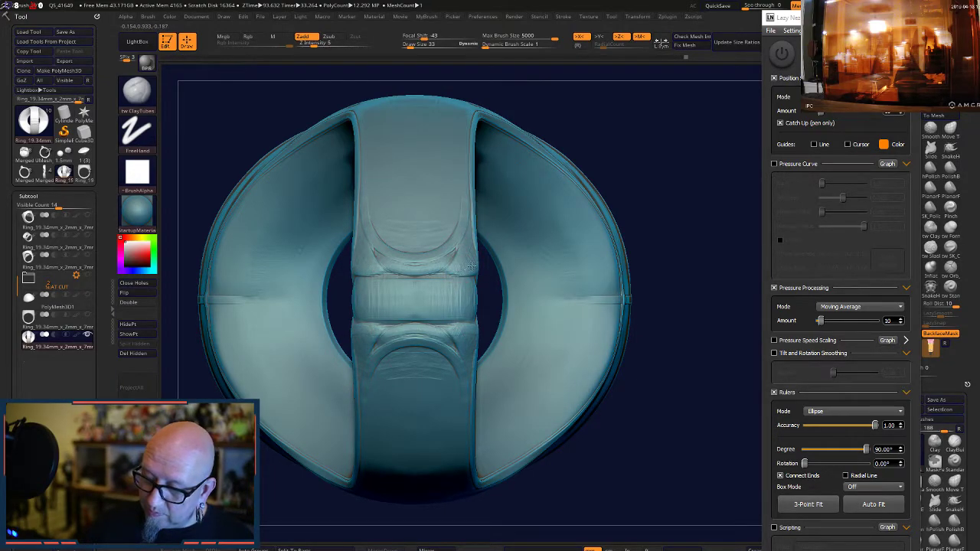
left_click_drag(590, 160, 495, 250)
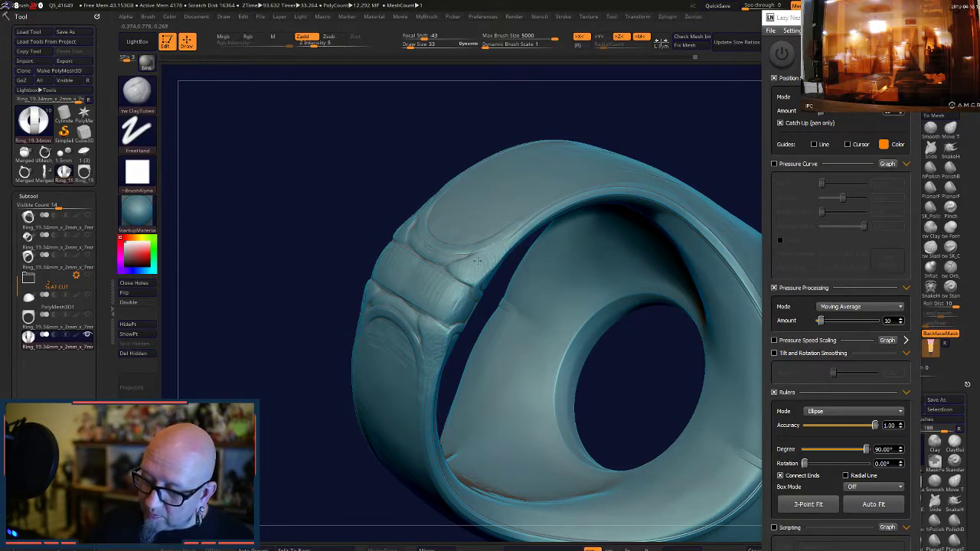
left_click_drag(601, 378, 667, 369, "shift")
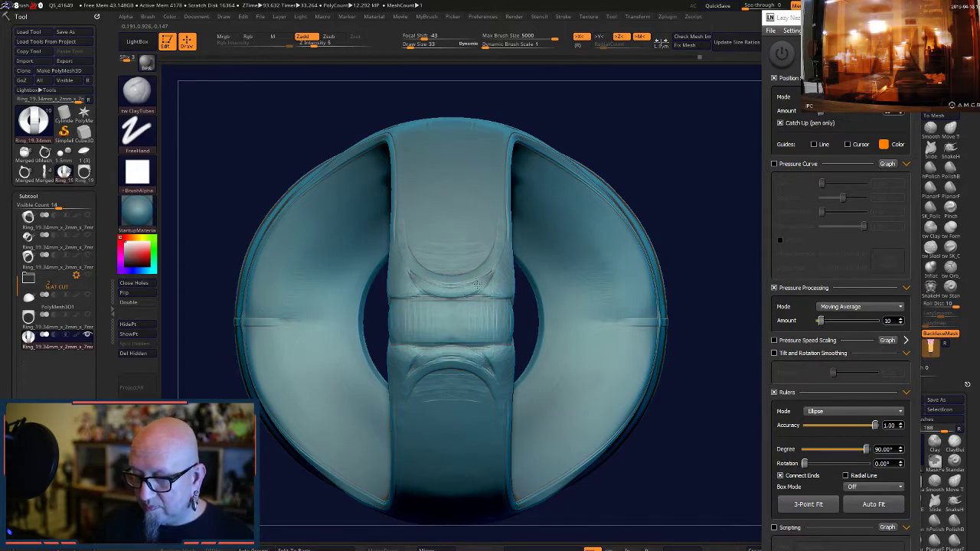
left_click_drag(477, 284, 451, 297)
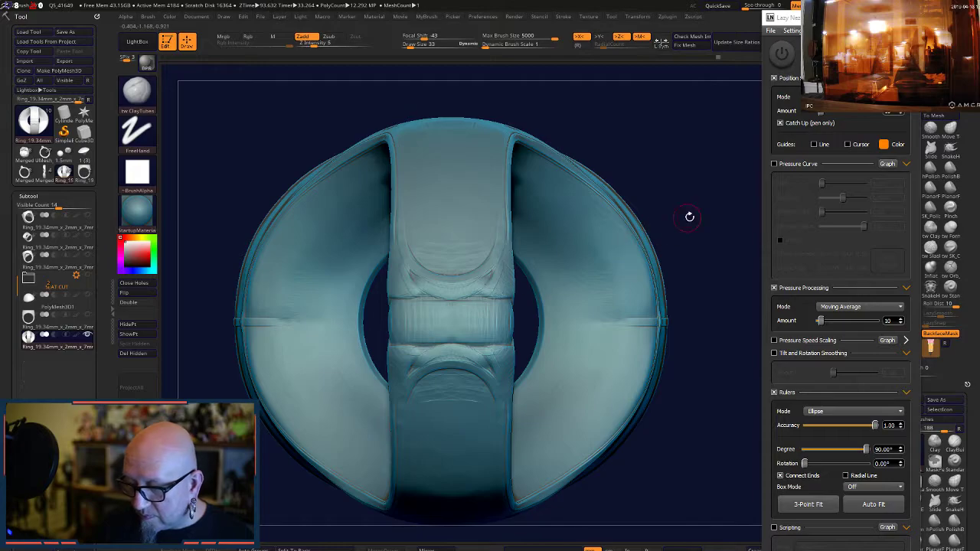
key("shift")
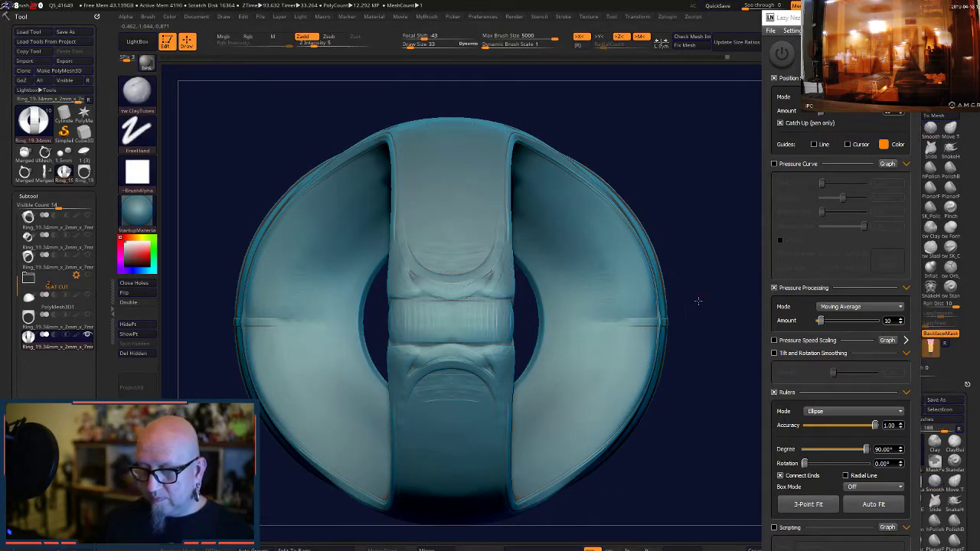
mouse_move(697, 302)
left_mouse_down("alt")
mouse_move(685, 221)
mouse_move(595, 396)
mouse_move(640, 366)
mouse_move(605, 348)
mouse_move(560, 359)
mouse_move(540, 320)
mouse_move(586, 350)
mouse_move(590, 421)
mouse_move(572, 348)
mouse_move(590, 349)
mouse_move(564, 356)
left_mouse_up("alt")
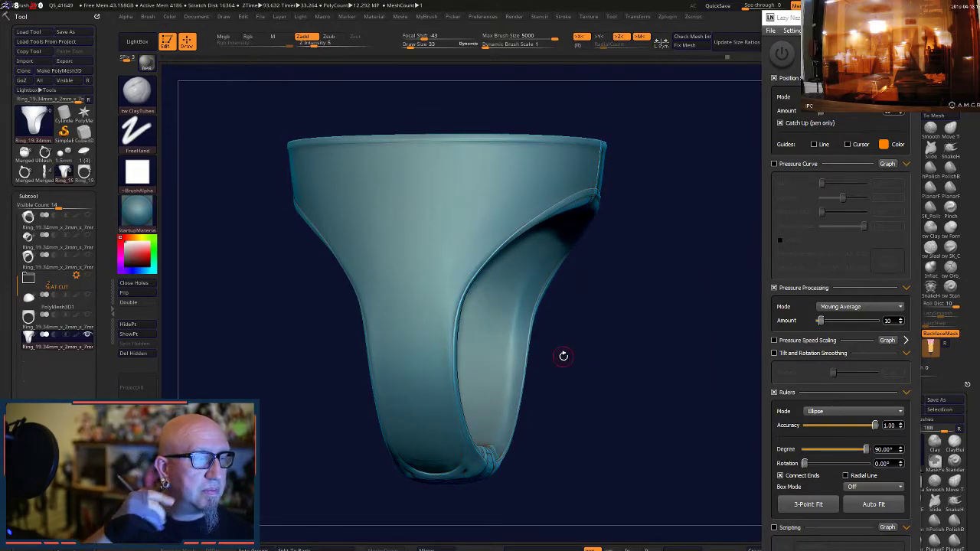
left_click_drag(580, 320, 599, 338)
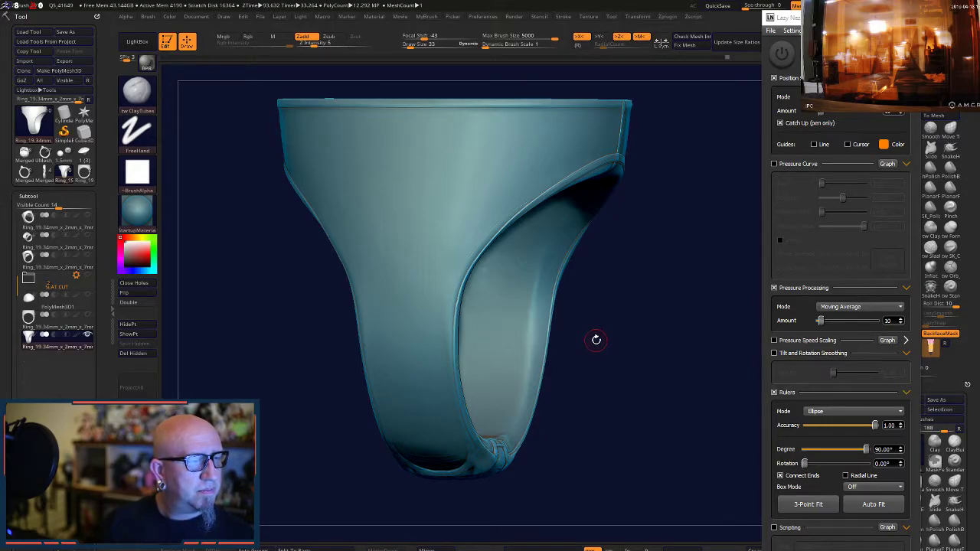
- Build up the seam ridge between the bezel rim and the finger opening's border with light tw ClayTubes strokes
left_click_drag(595, 339, 604, 355)
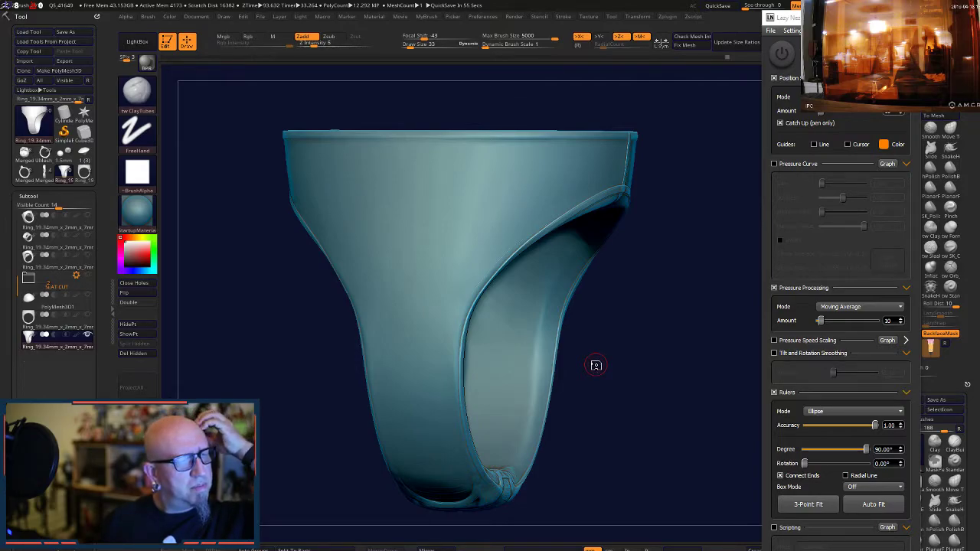
left_click_drag(630, 355, 607, 315)
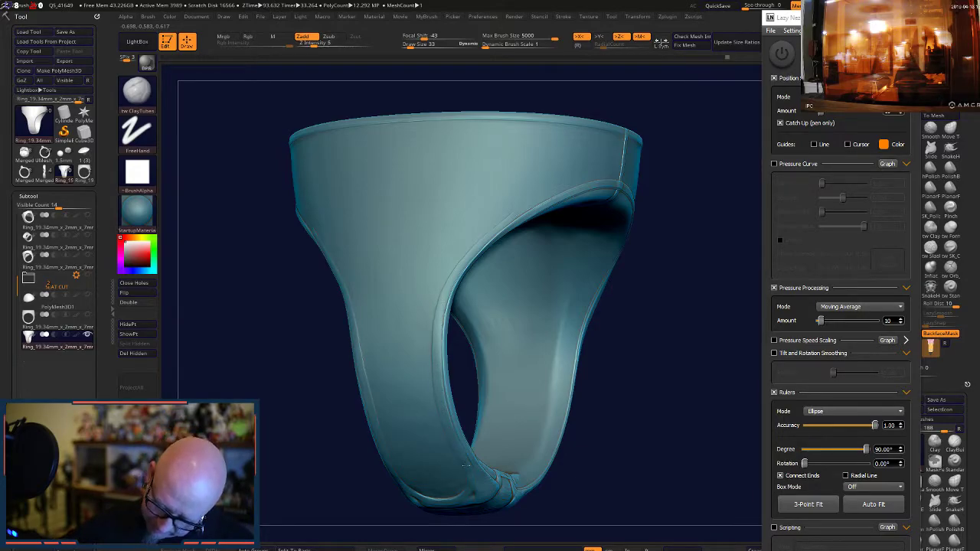
left_click_drag(619, 426, 529, 311)
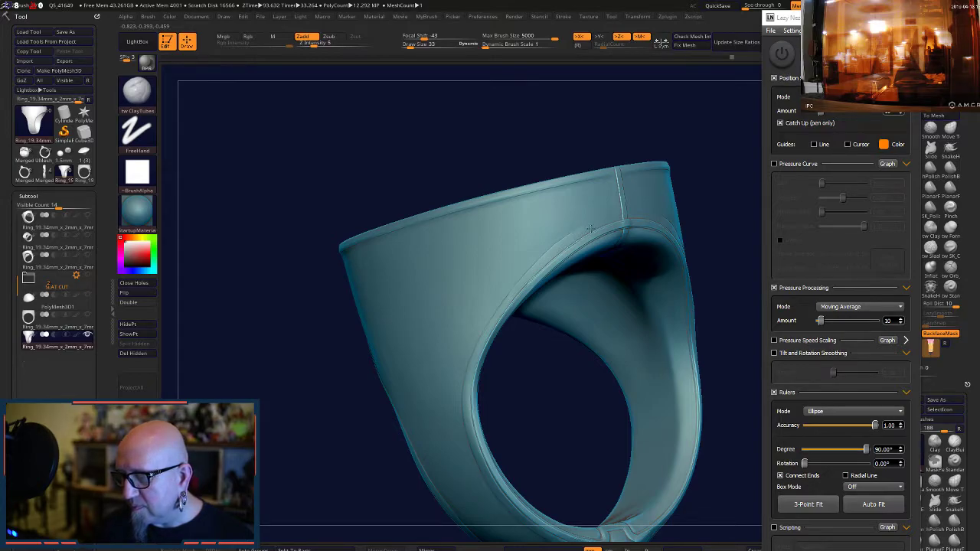
left_click_drag(700, 158, 483, 252)
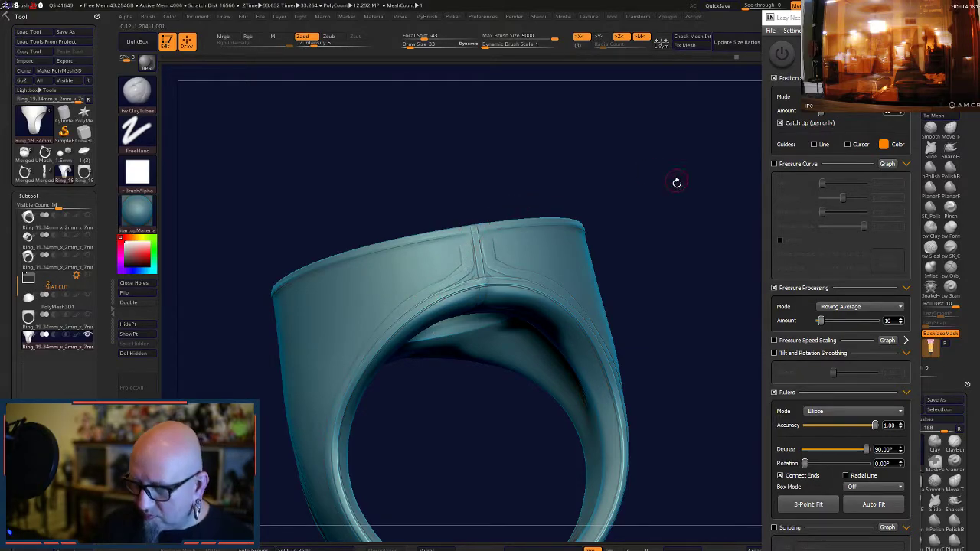
left_click_drag(676, 184, 678, 207)
key("ctrl")
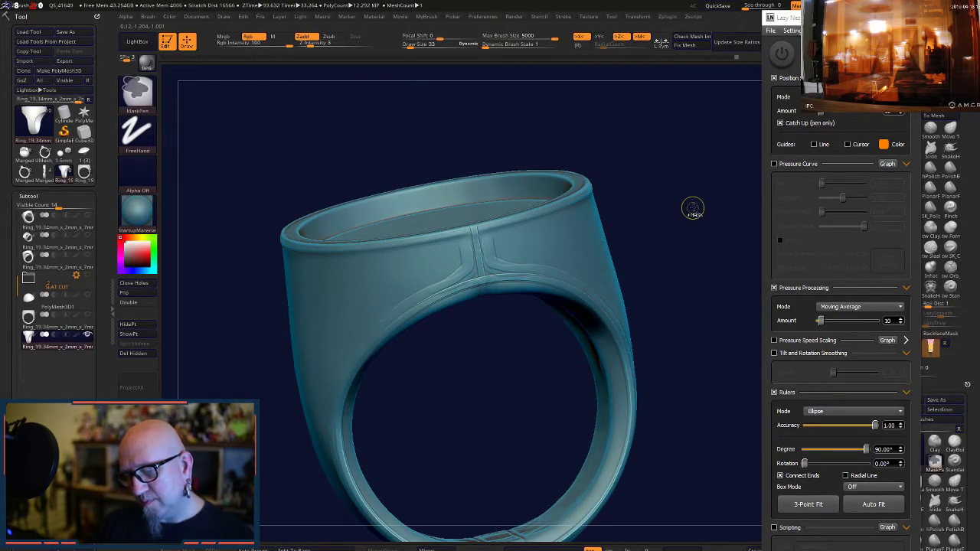
left_click_drag(675, 215, 661, 261)
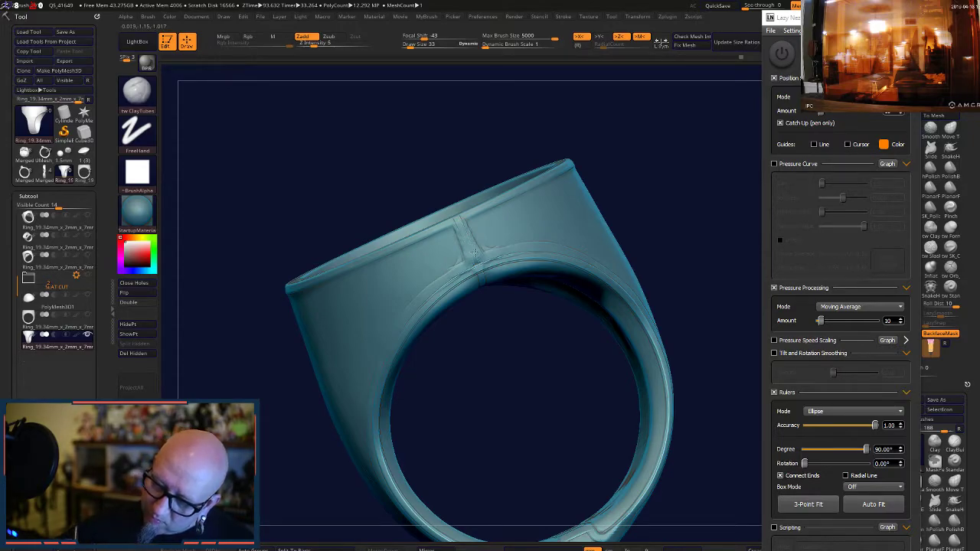
left_click_drag(473, 405, 479, 373)
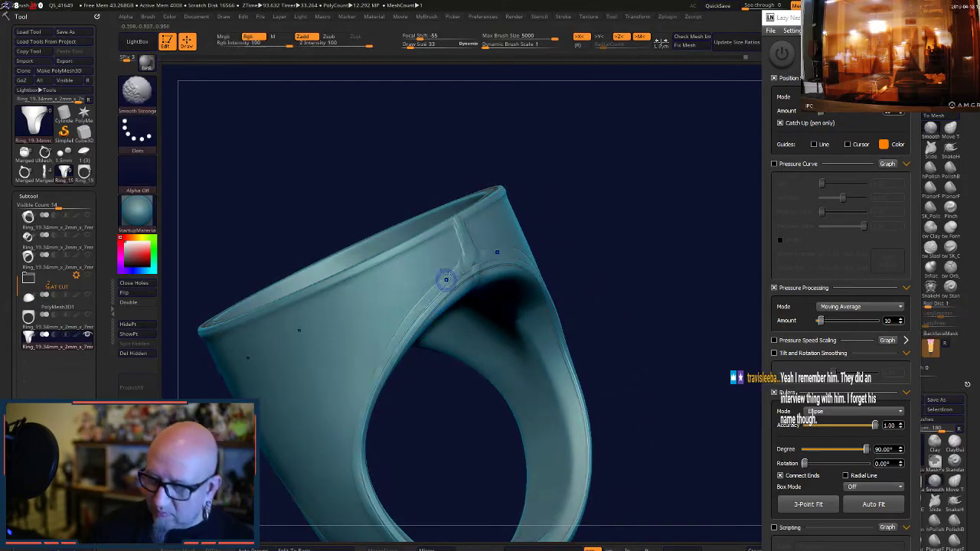
- Smooth the raised lines beside the seam where they meet the finger opening's border
left_click_drag(446, 279, 449, 277, "shift")
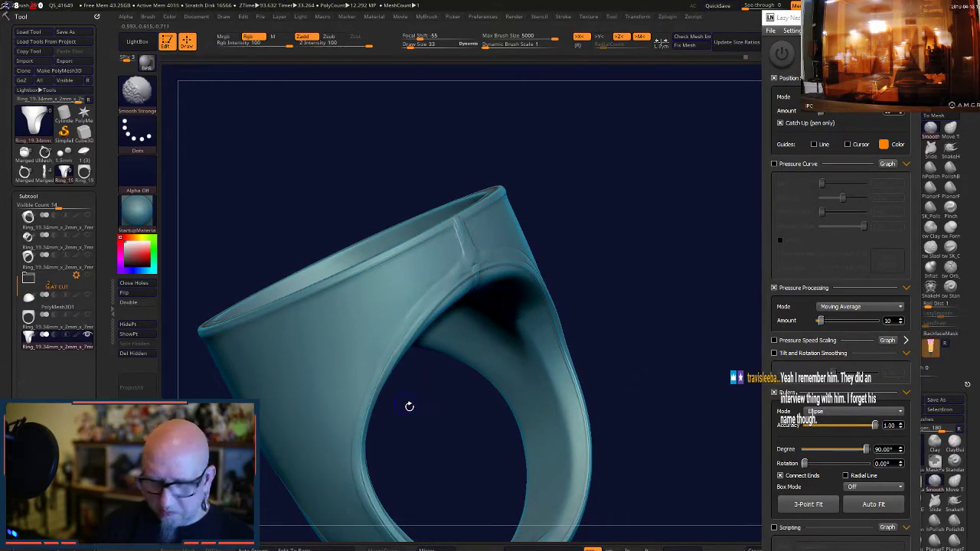
mouse_move(409, 406)
left_mouse_down()
mouse_move(427, 378)
mouse_move(426, 402)
mouse_move(470, 360)
left_mouse_up()
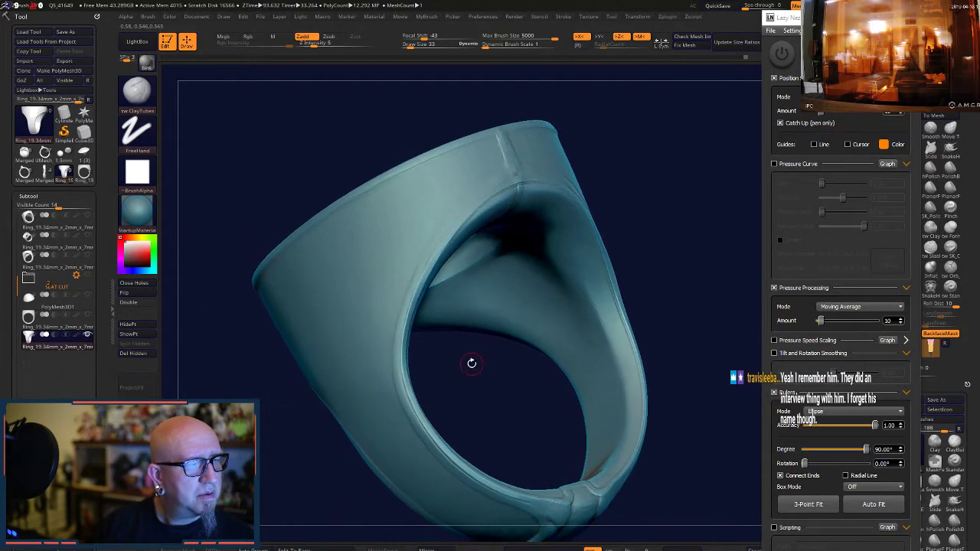
key("shift")
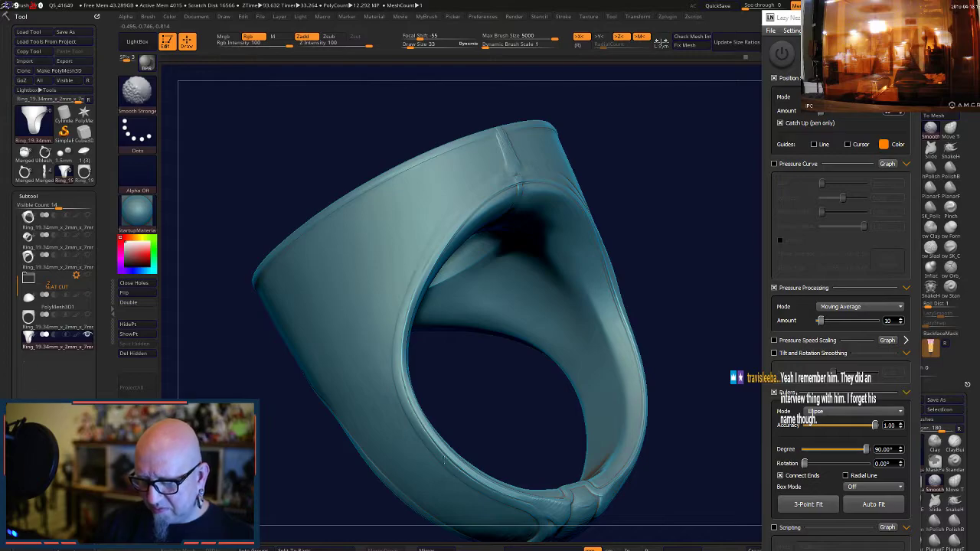
- Set the brush Draw Size to 60 and build up the inner edge of the finger opening's border with tw ClayTubes
mouse_move(623, 191)
left_mouse_down()
mouse_move(640, 201)
mouse_move(612, 181)
left_mouse_up()
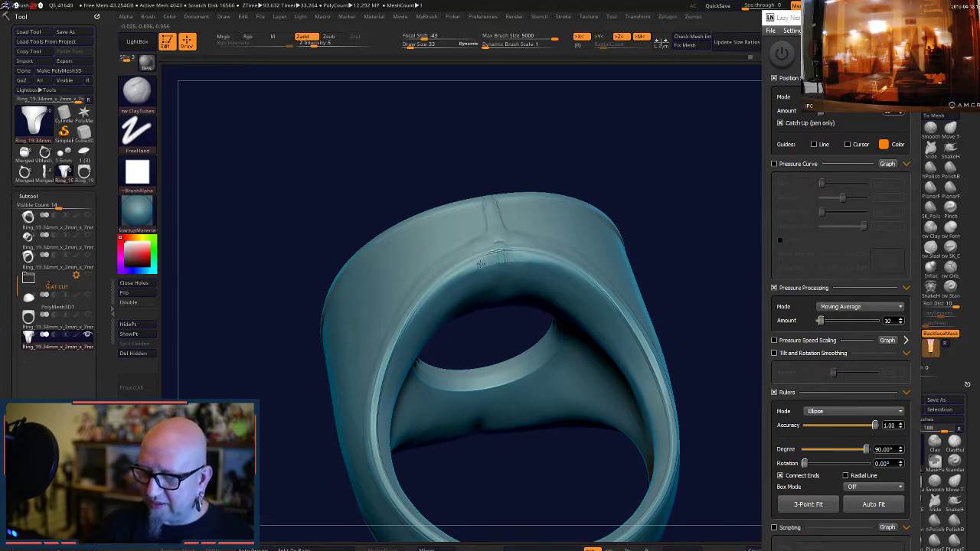
left_click_drag(554, 164, 548, 242)
key("space")
left_click_drag(504, 269, 506, 258)
key("space")
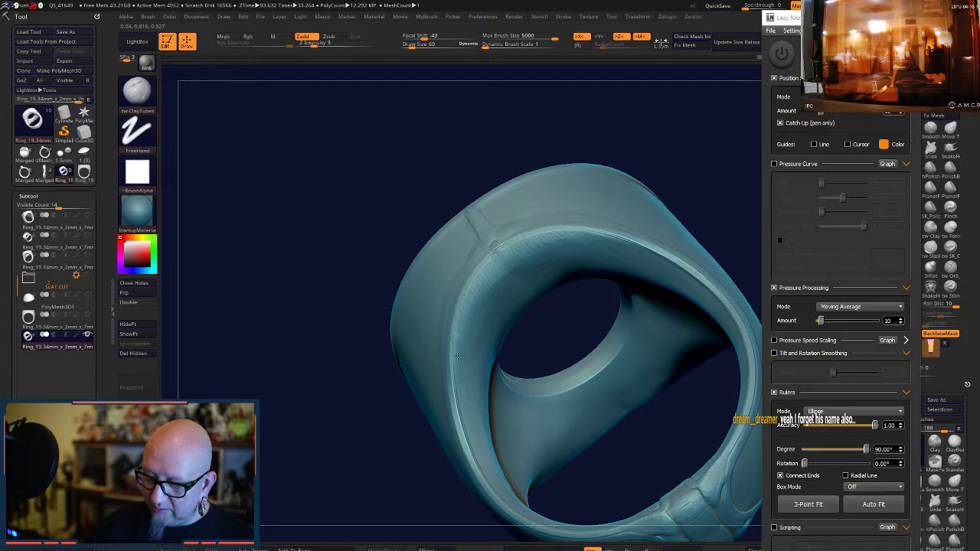
mouse_move(551, 339)
left_mouse_down()
mouse_move(689, 203)
mouse_move(649, 306)
mouse_move(622, 329)
mouse_move(551, 230)
left_mouse_up()
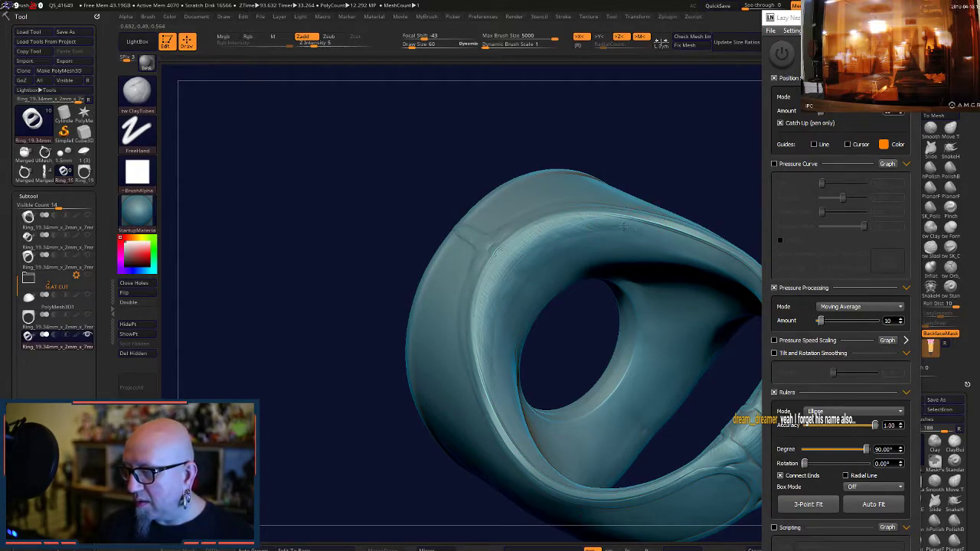
left_click_drag(564, 315, 568, 282)
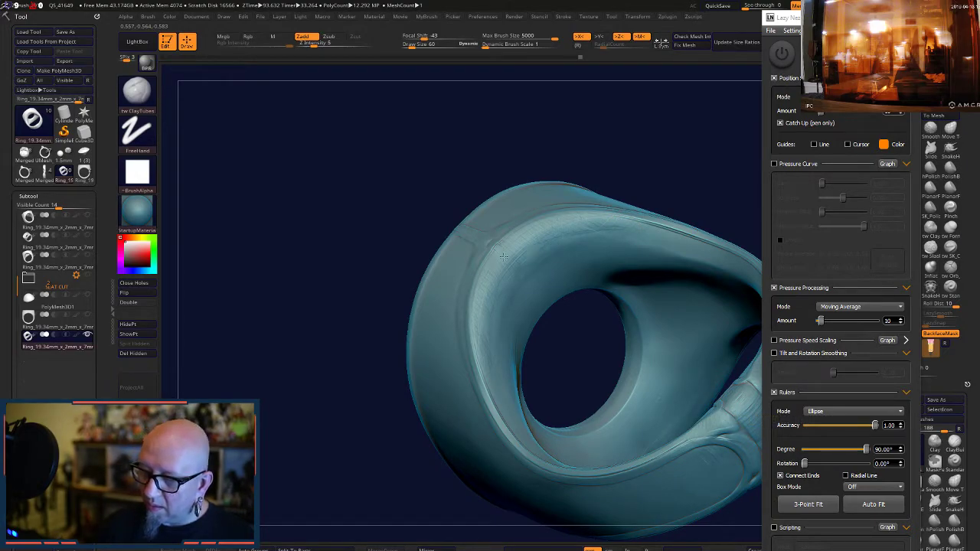
left_click_drag(557, 372, 620, 322, "shift")
left_click_drag(640, 288, 582, 290, "alt")
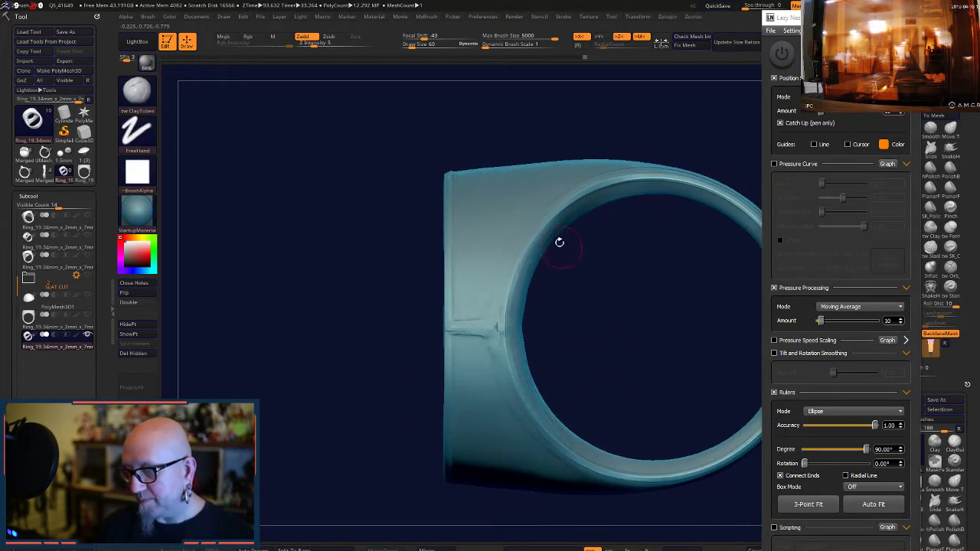
- Reduce the brush Draw Size and define the border's outer edge around the seam with tw ClayTubes strokes
right_click(591, 186)
left_click(586, 188)
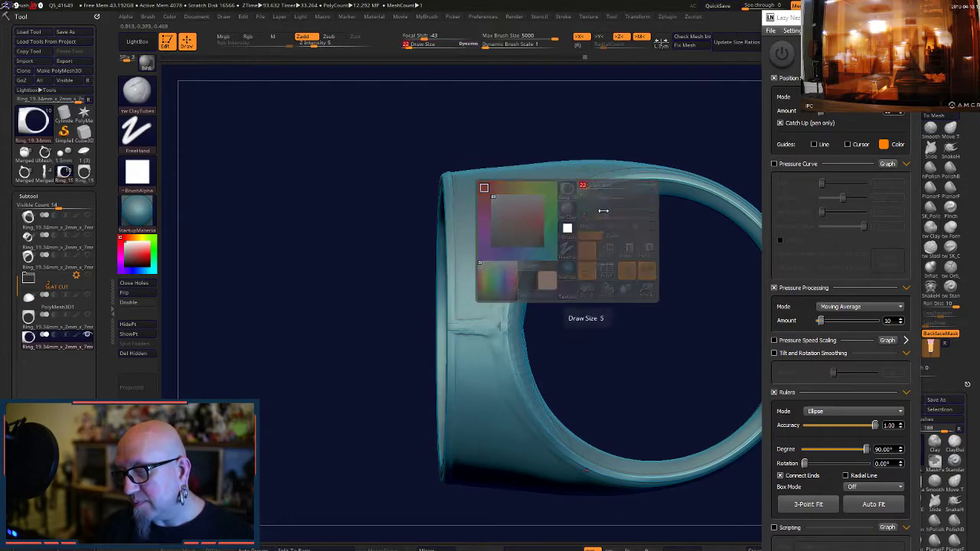
right_click(579, 291)
left_click(600, 238)
key("shift")
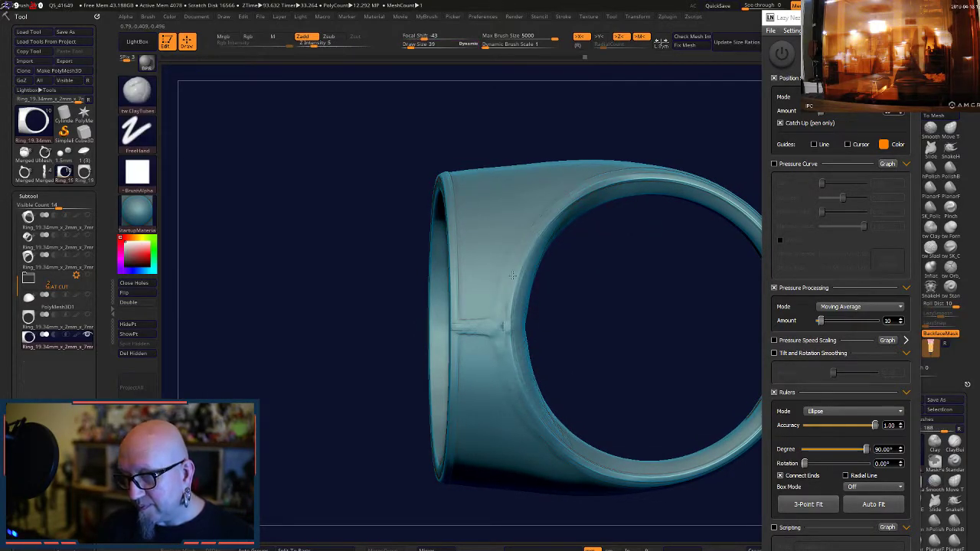
left_click_drag(512, 275, 502, 309)
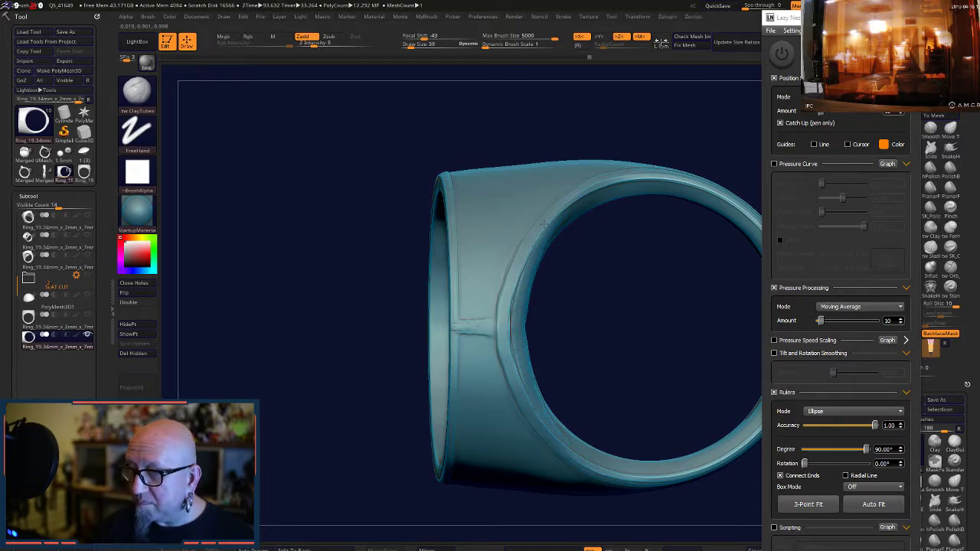
left_click_drag(626, 234, 663, 258)
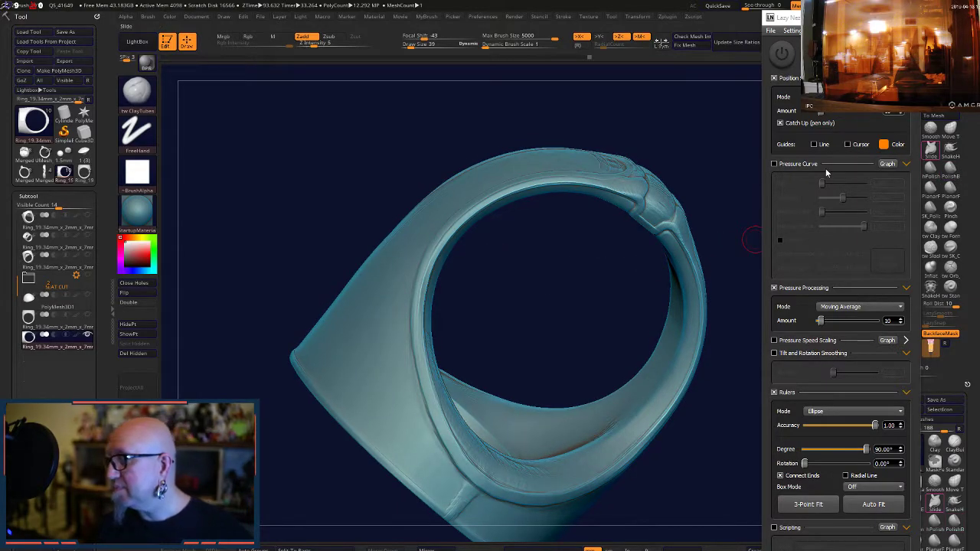
- Select the SK_TrimPolish brush, set its Draw Size to 77 and flatten the raised border around the finger opening
left_click_drag(839, 18, 783, 15)
left_click(890, 167)
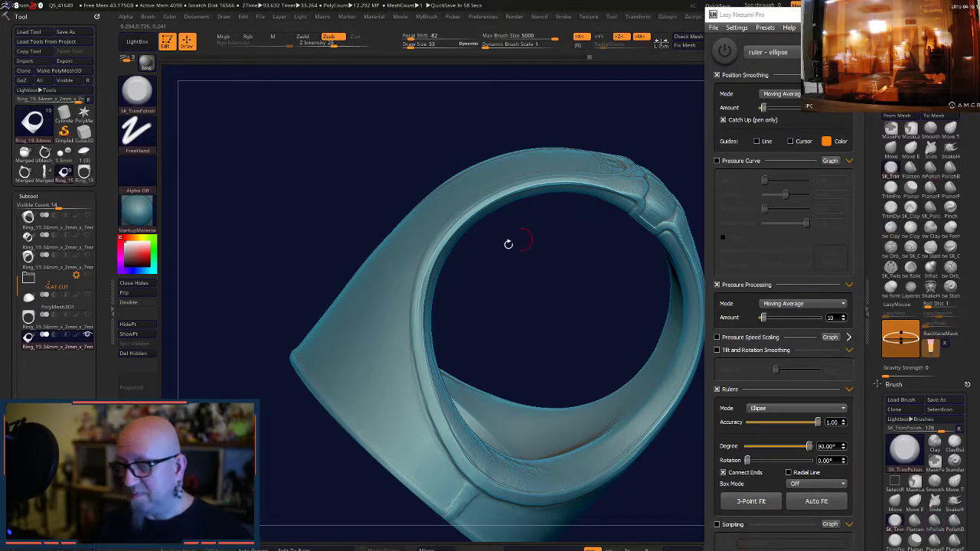
right_click(422, 353)
left_click(429, 319)
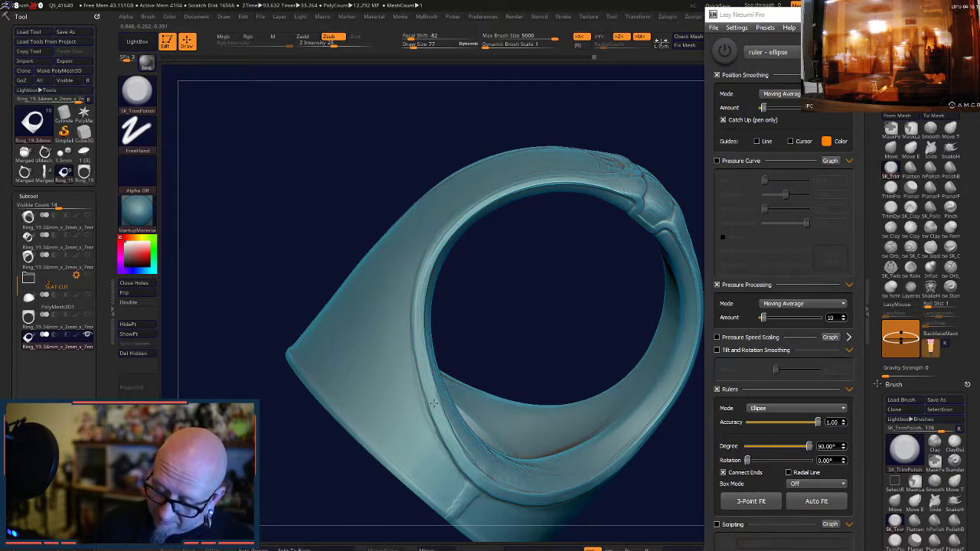
left_click_drag(433, 403, 486, 483)
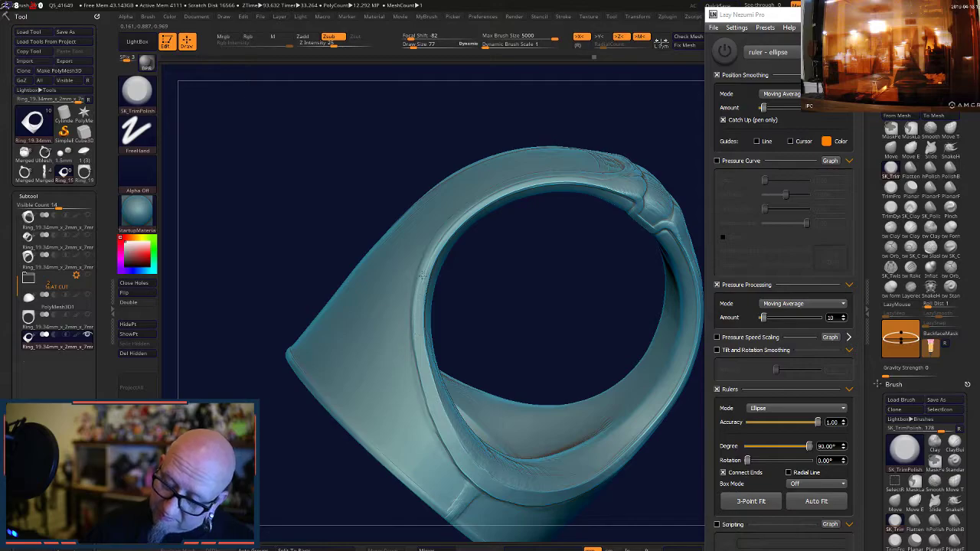
left_click_drag(460, 215, 415, 277)
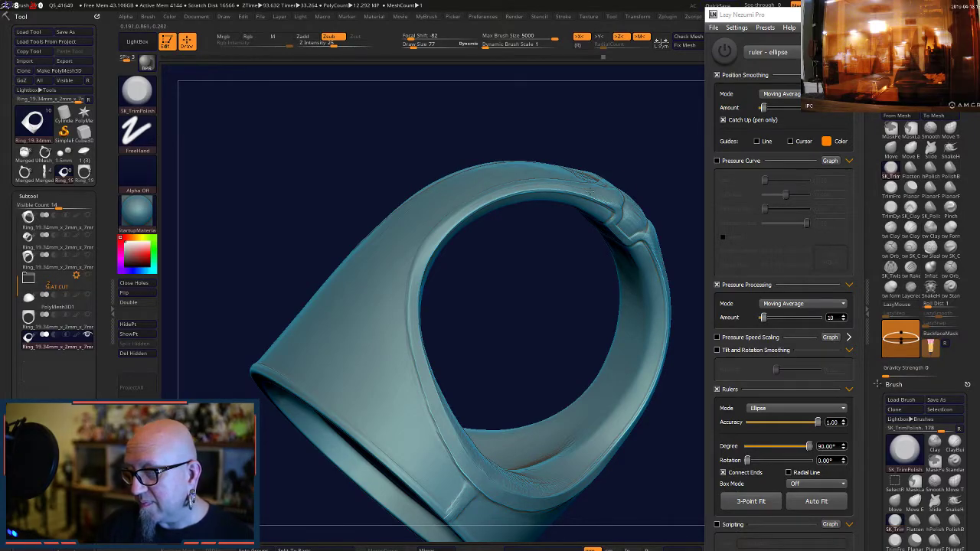
- Polish the border's face and inner edge along the shoulder and band into clean planes with SK_TrimPolish
left_click_drag(444, 262, 521, 271)
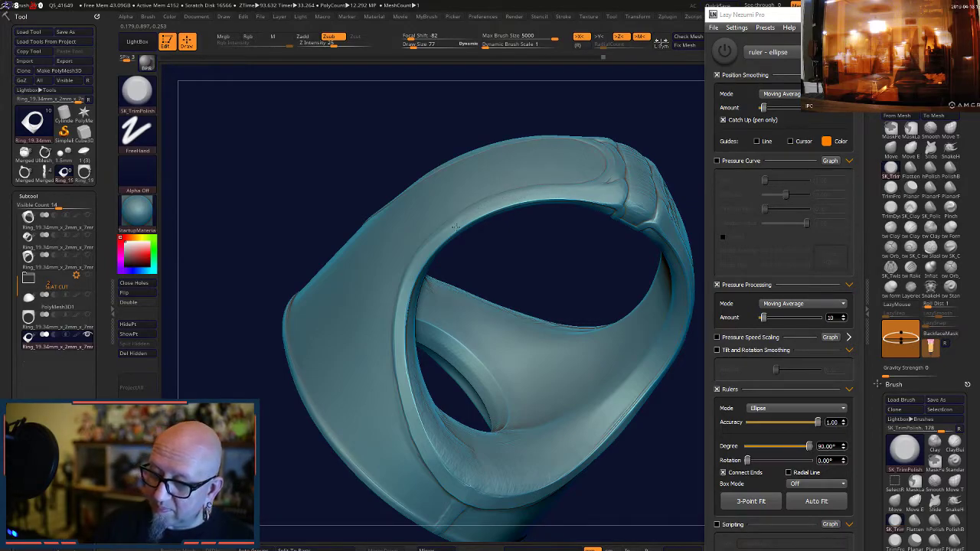
left_click_drag(565, 250, 482, 231)
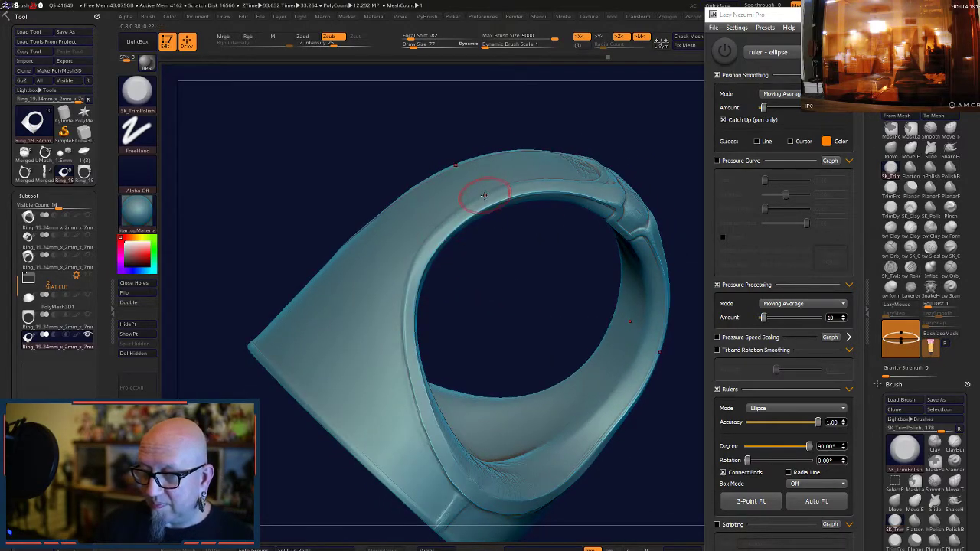
mouse_move(485, 195)
left_mouse_down()
mouse_move(427, 248)
mouse_move(471, 204)
left_mouse_up()
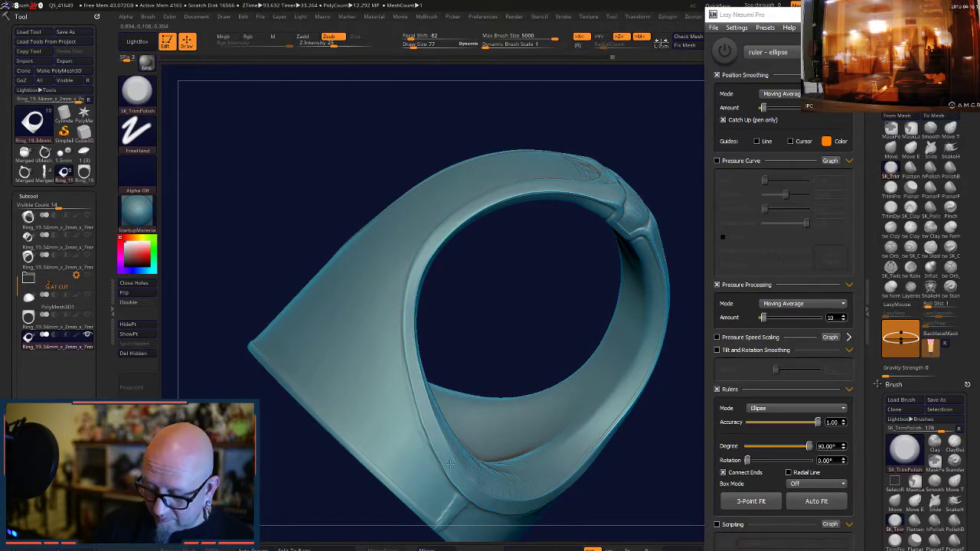
left_click_drag(406, 329, 549, 218)
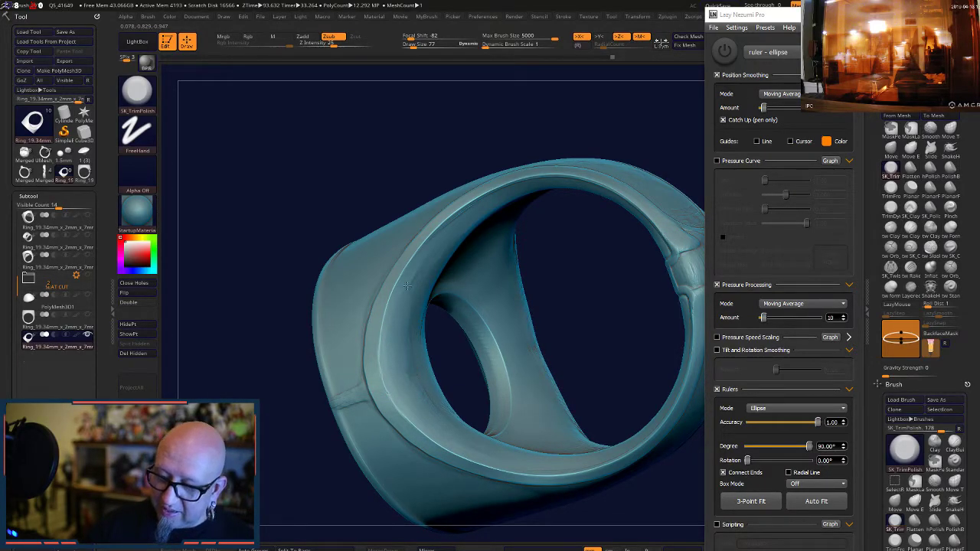
left_click_drag(551, 280, 515, 219)
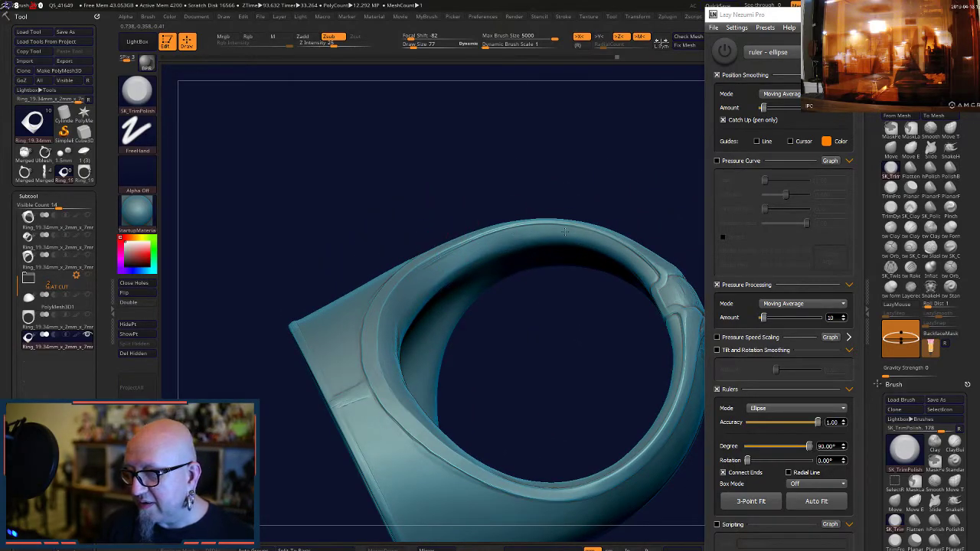
left_click_drag(583, 187, 502, 356)
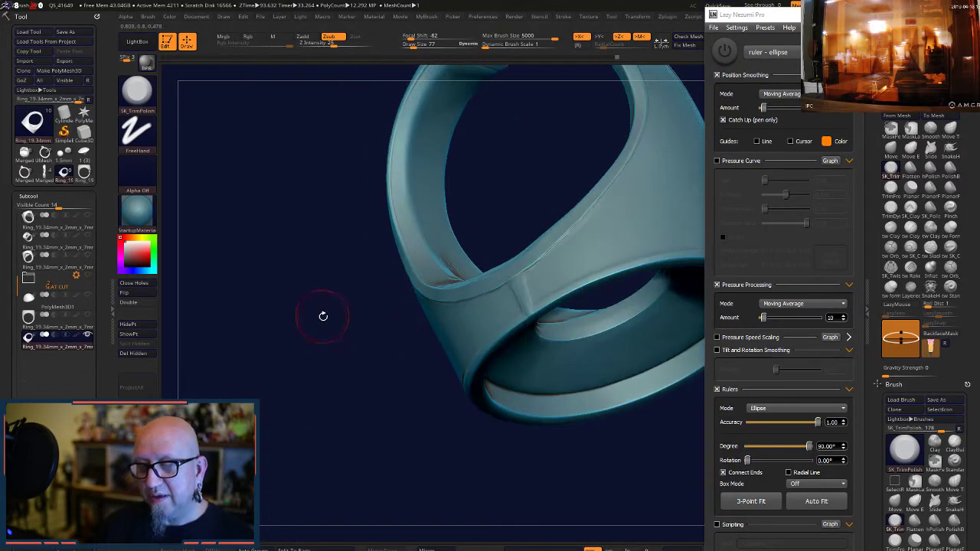
- Trim and polish the border's inner bevel from the band's center segment down to the bezel with SK_TrimPolish
left_click_drag(323, 316, 464, 255)
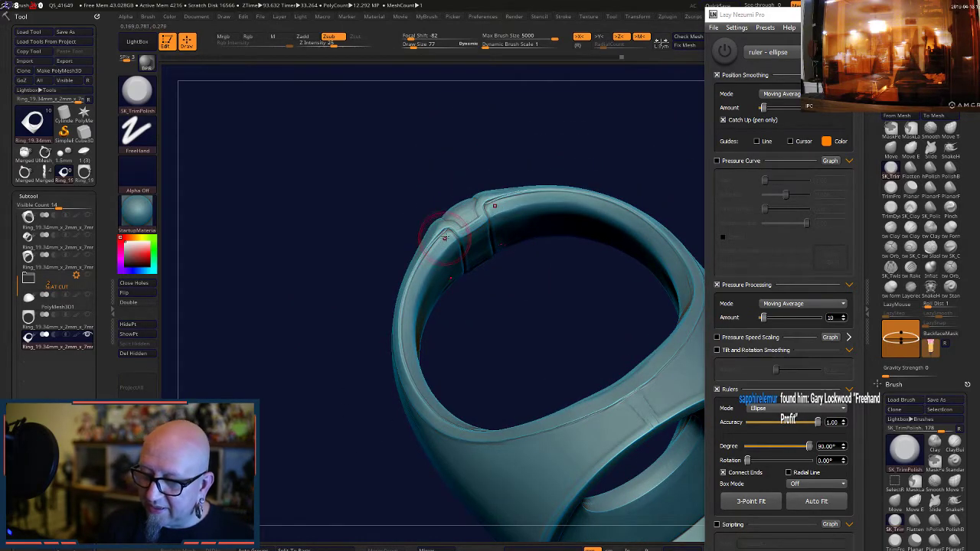
left_click_drag(476, 300, 453, 341)
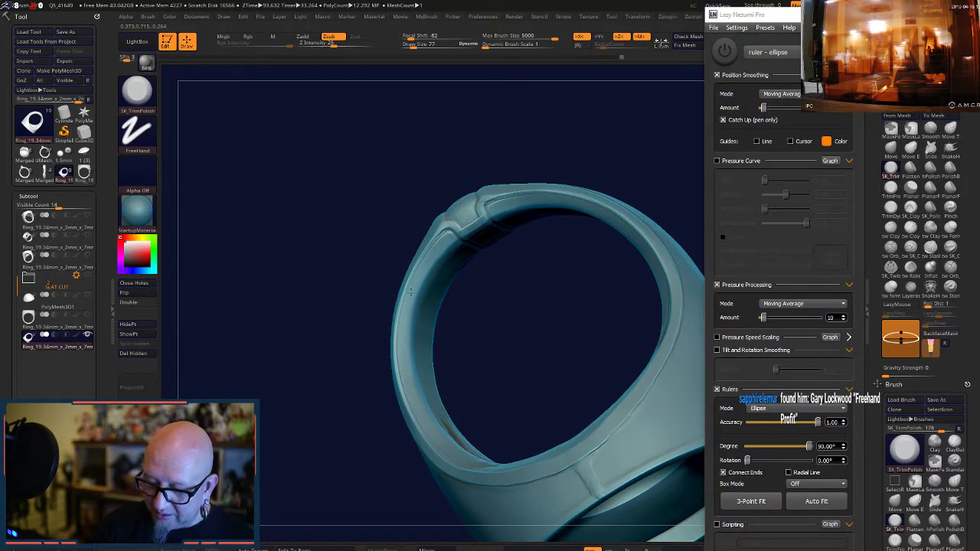
left_click_drag(496, 284, 423, 276)
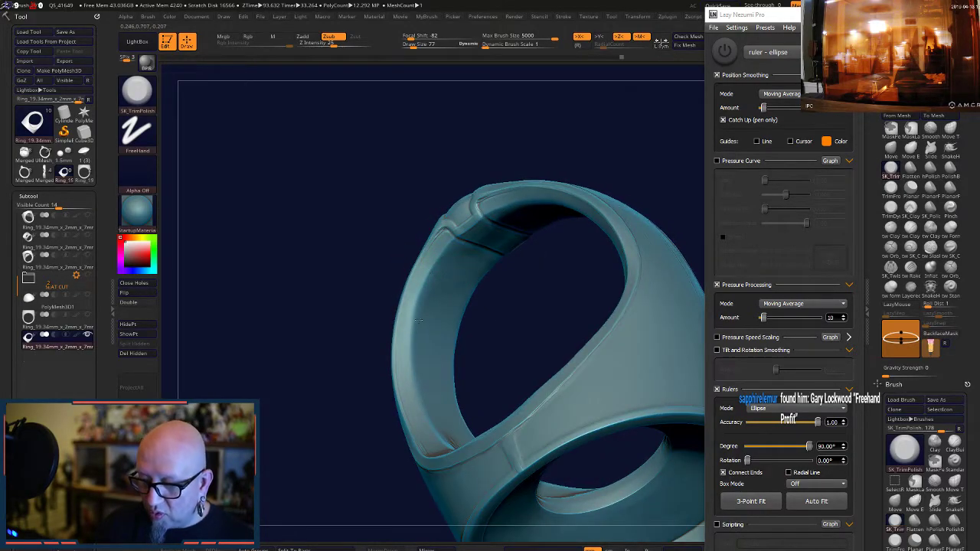
left_click_drag(507, 302, 431, 372)
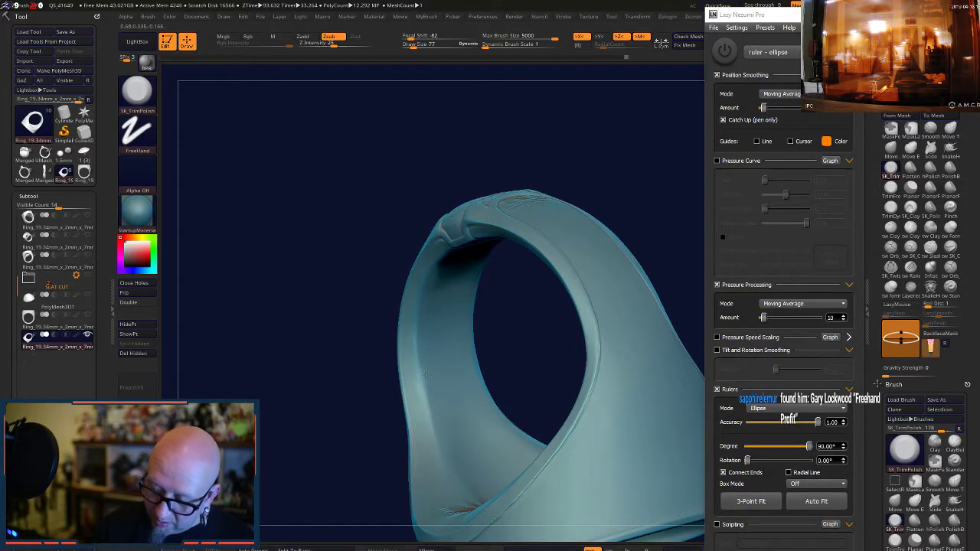
left_click_drag(521, 344, 453, 396)
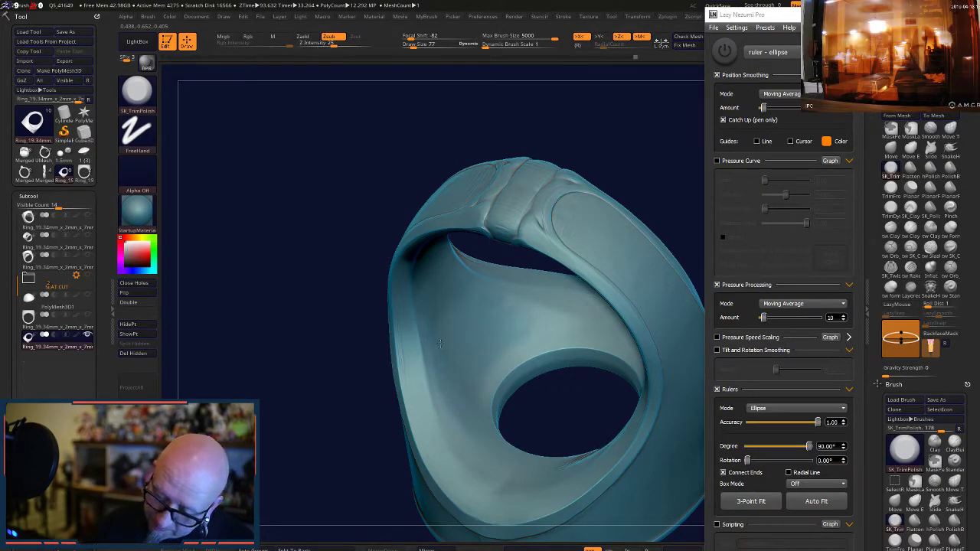
mouse_move(546, 413)
left_mouse_down("shift")
mouse_move(565, 338)
mouse_move(498, 250)
left_mouse_up("shift")
left_click_drag(575, 165, 583, 515)
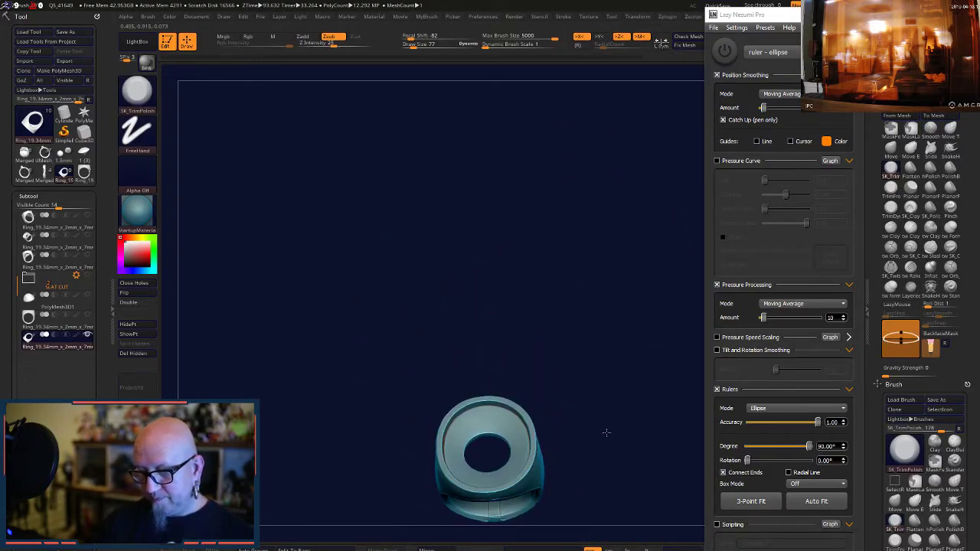
- Smooth the border's upper outer edge beside the vertical seam below the bezel with Smooth Stronger
left_click_drag(606, 433, 590, 292, "shift")
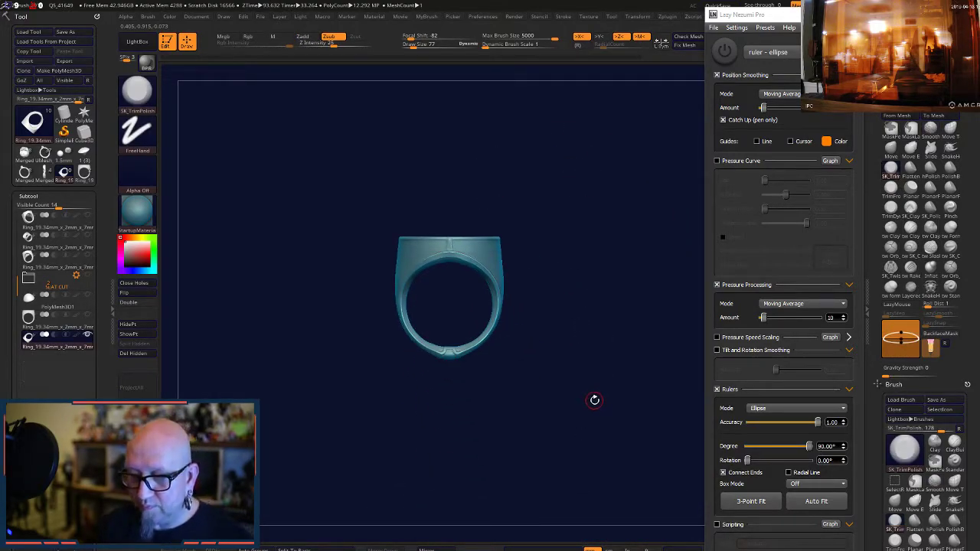
left_click_drag(592, 400, 538, 410)
left_click_drag(533, 339, 590, 498, "alt")
left_click_drag(599, 433, 594, 300)
mouse_move(415, 375)
left_mouse_down("alt")
mouse_move(472, 387)
mouse_move(476, 409)
left_mouse_up("alt")
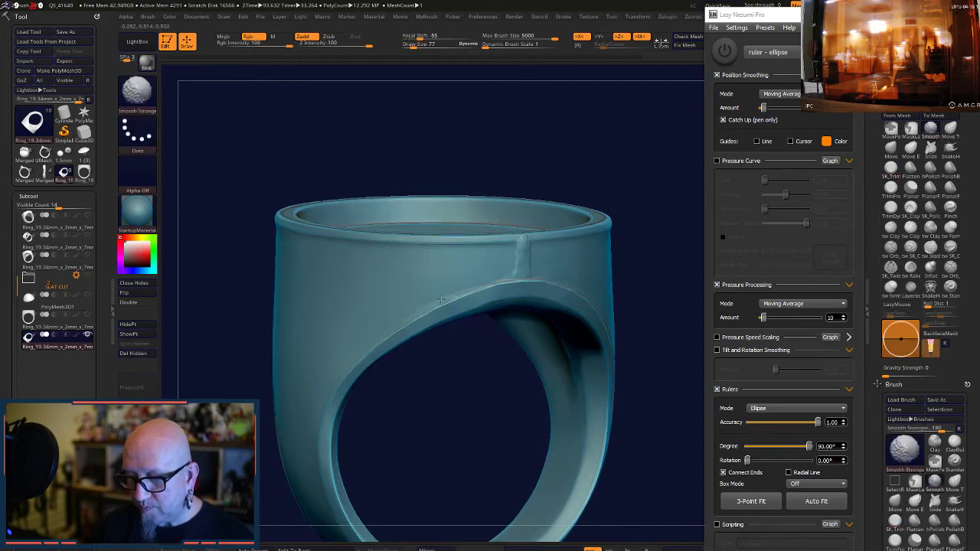
mouse_move(451, 299)
left_mouse_down("shift")
mouse_move(407, 325)
mouse_move(513, 268)
left_mouse_up("shift")
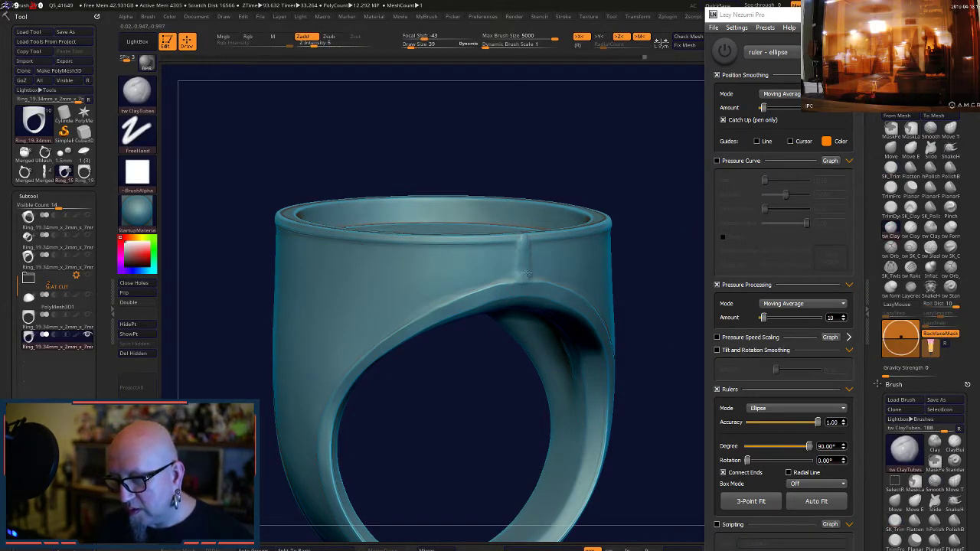
- Build up the vertical seam ridge and the adjoining border above the finger opening with tw ClayTubes
left_click_drag(656, 199, 591, 211, "alt")
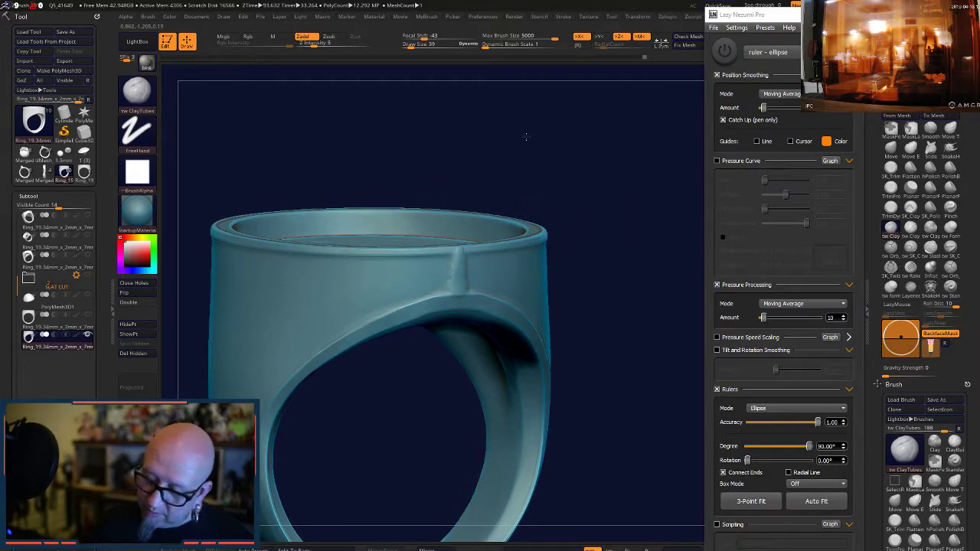
left_click_drag(525, 136, 459, 280)
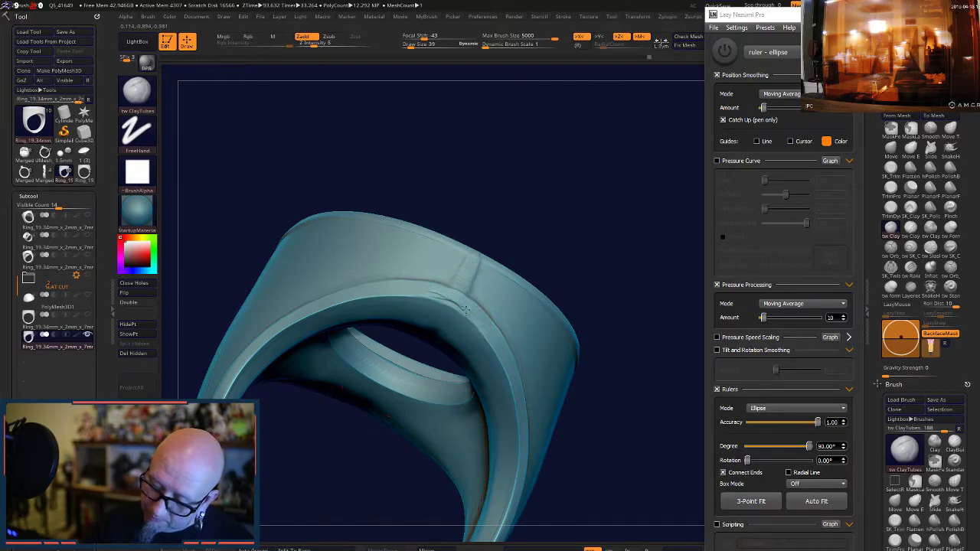
left_click_drag(610, 221, 577, 228)
left_click_drag(457, 309, 427, 307)
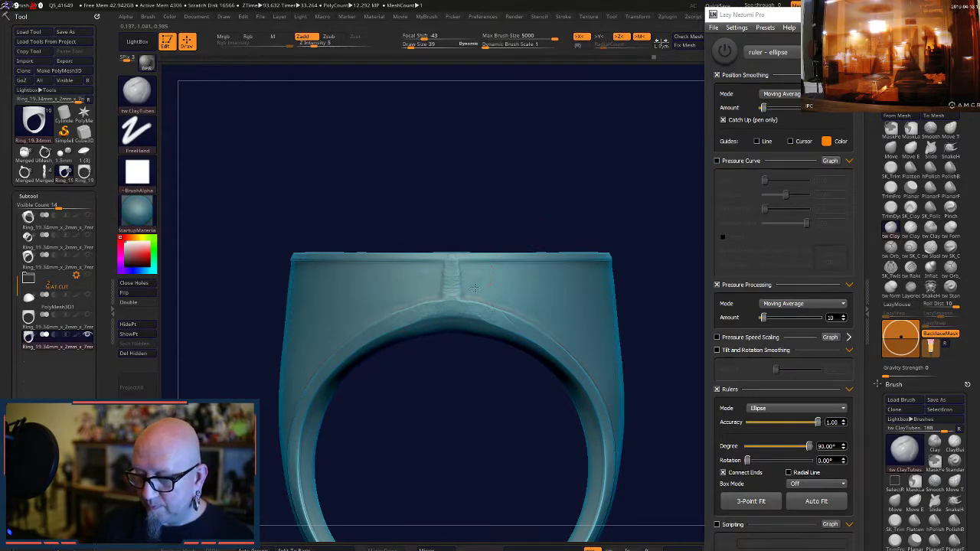
- Sketch mirrored scroll ornament on both sides of the seam ridge between the bezel rim and the border with tw ClayTubes
left_click_drag(478, 270, 513, 299)
left_click_drag(623, 257, 628, 234)
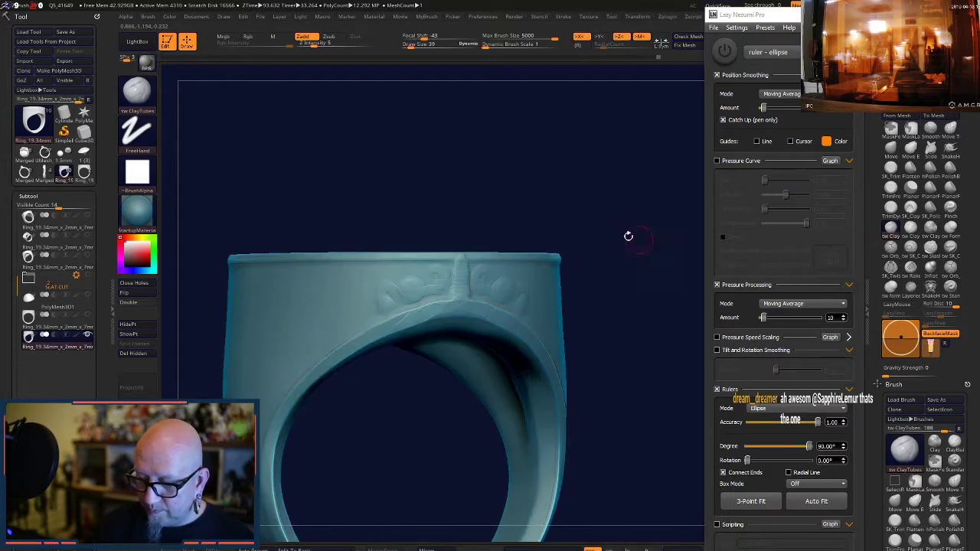
mouse_move(430, 278)
left_mouse_down()
mouse_move(407, 268)
mouse_move(368, 280)
left_mouse_up()
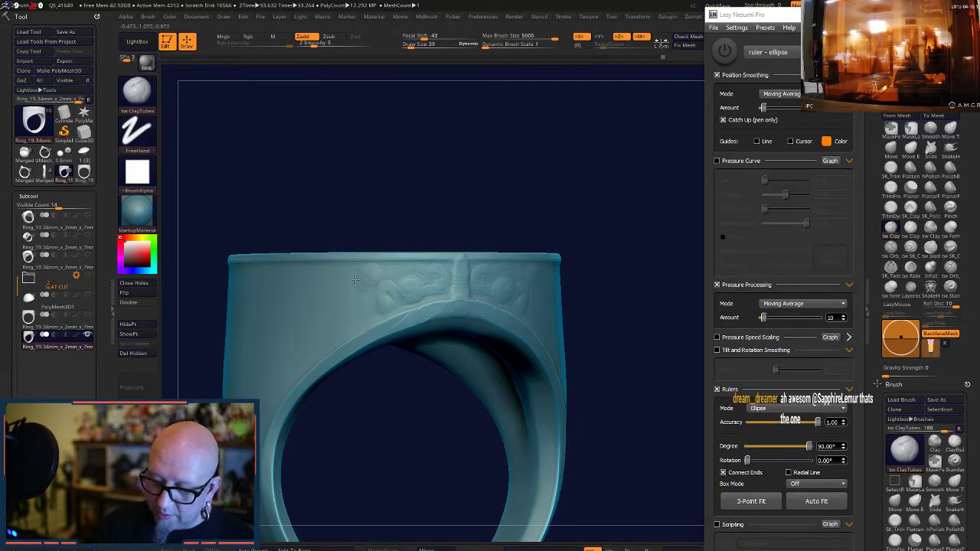
left_click_drag(647, 230, 626, 218, "shift")
left_click_drag(503, 278, 533, 280)
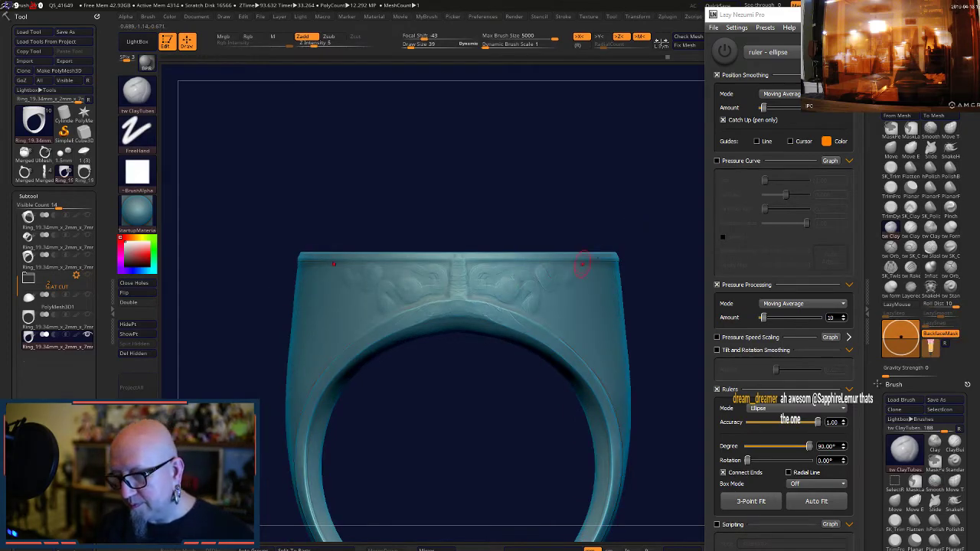
mouse_move(669, 254)
left_mouse_down()
mouse_move(597, 229)
mouse_move(502, 260)
left_mouse_up()
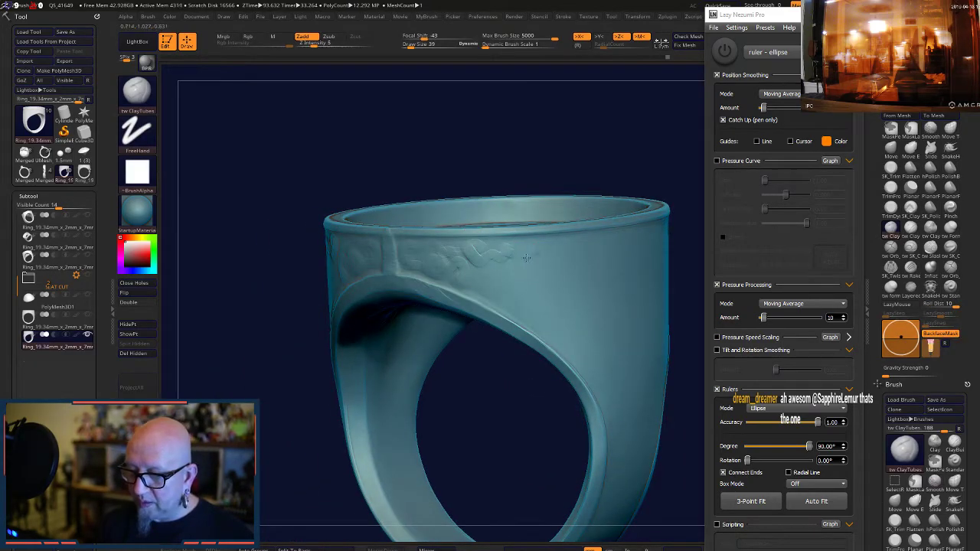
- Sketch a symmetrical knotwork motif down the center of the ring's shoulder, from the bezel rim toward the band, with tw ClayTubes
left_click_drag(697, 246, 582, 243)
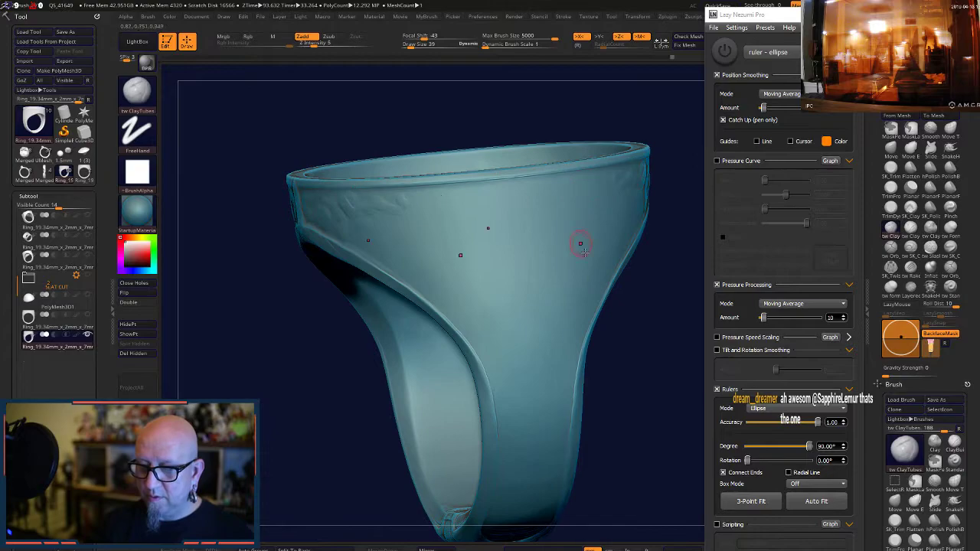
left_click_drag(644, 362, 602, 327, "shift")
key("space")
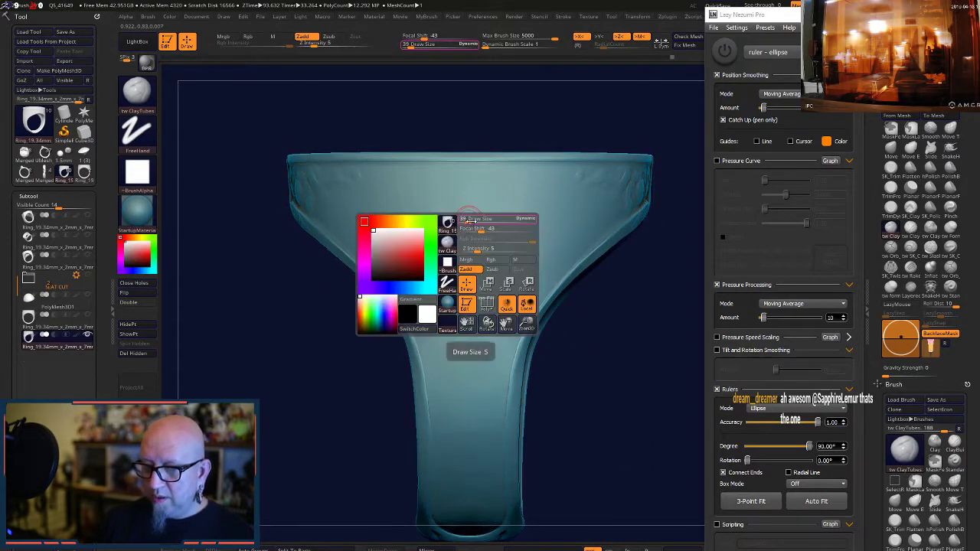
mouse_move(457, 182)
left_mouse_down()
mouse_move(498, 222)
mouse_move(466, 274)
mouse_move(472, 313)
left_mouse_up()
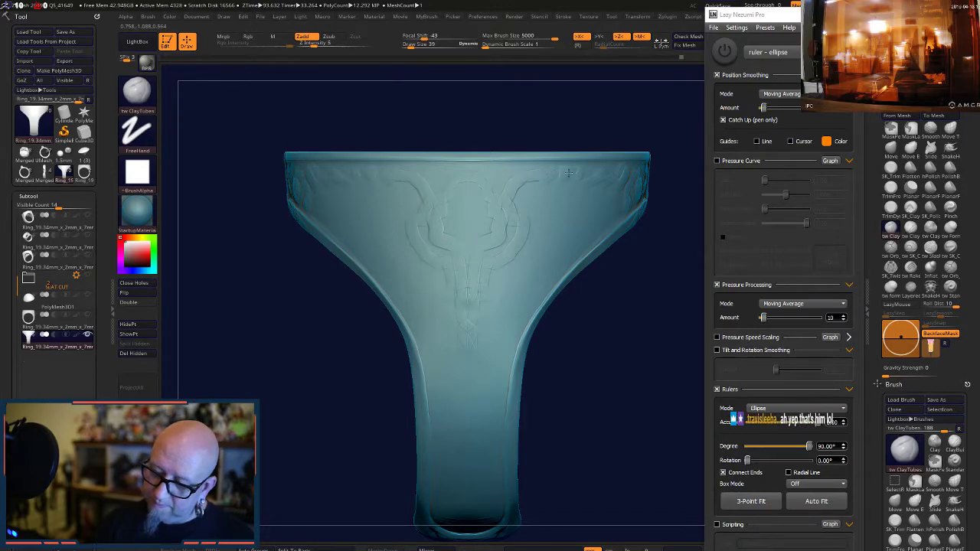
left_click_drag(569, 174, 518, 223)
left_click_drag(583, 357, 571, 302, "alt")
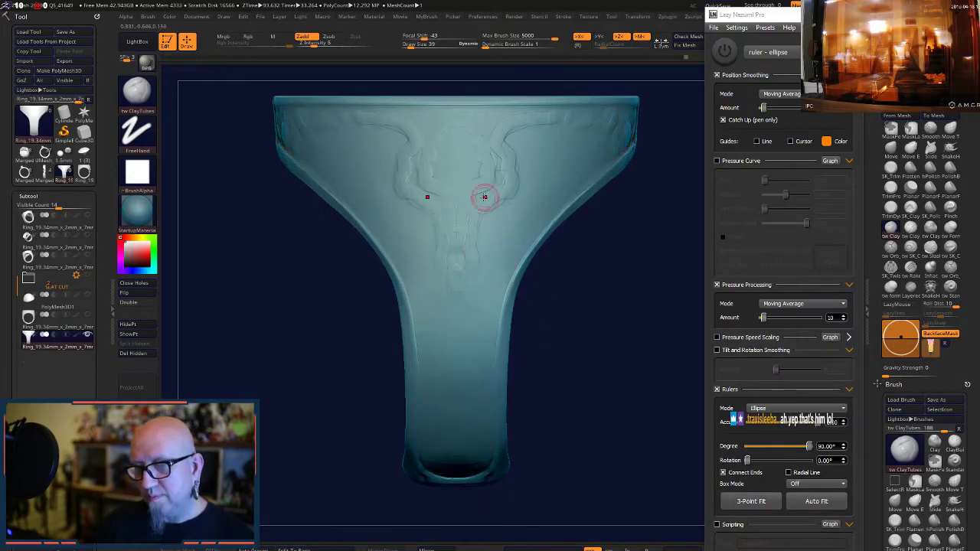
left_click_drag(485, 200, 477, 237)
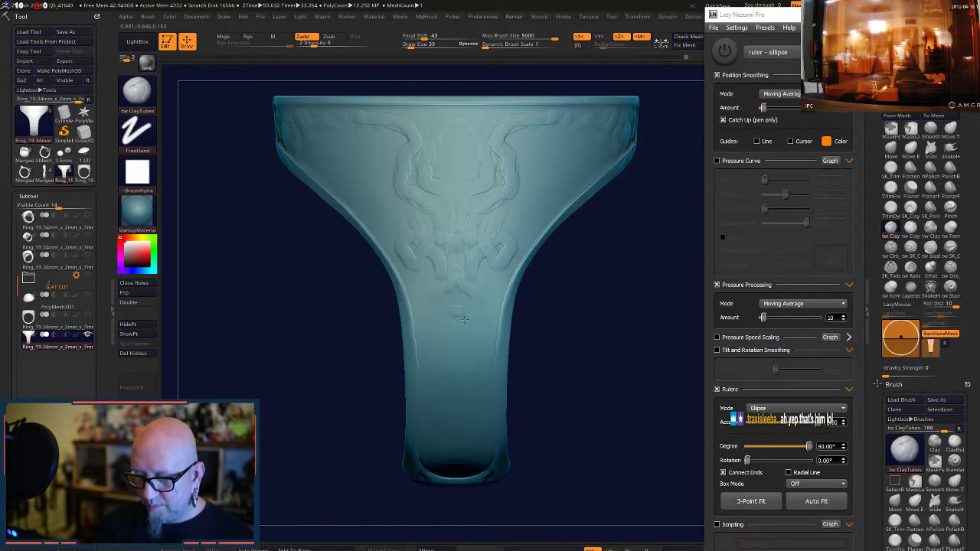
left_click_drag(465, 321, 457, 340)
- Extend the knotwork down the band and fill the shoulder's sides with interlaced tw ClayTubes strokes
left_click_drag(516, 378, 498, 359, "alt")
left_click_drag(464, 279, 425, 345)
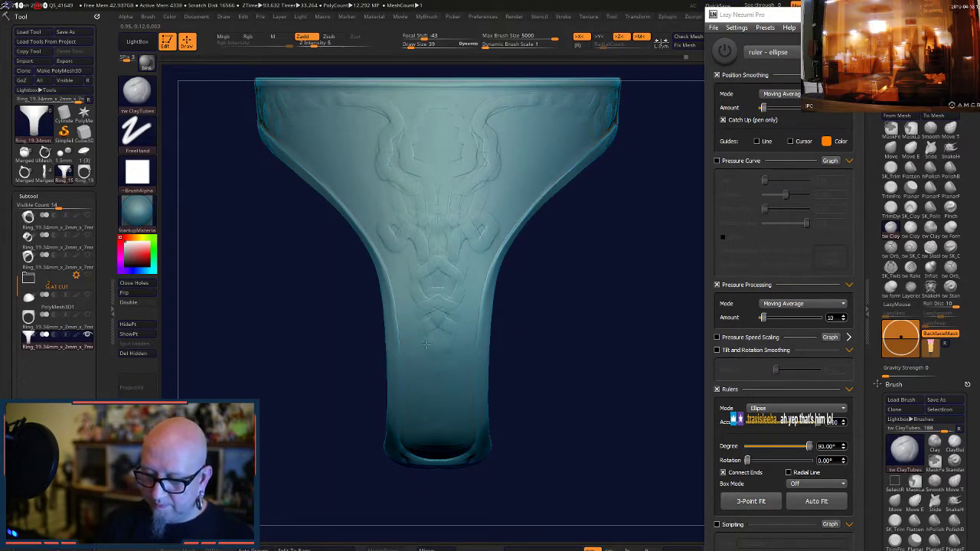
left_click_drag(529, 417, 524, 340)
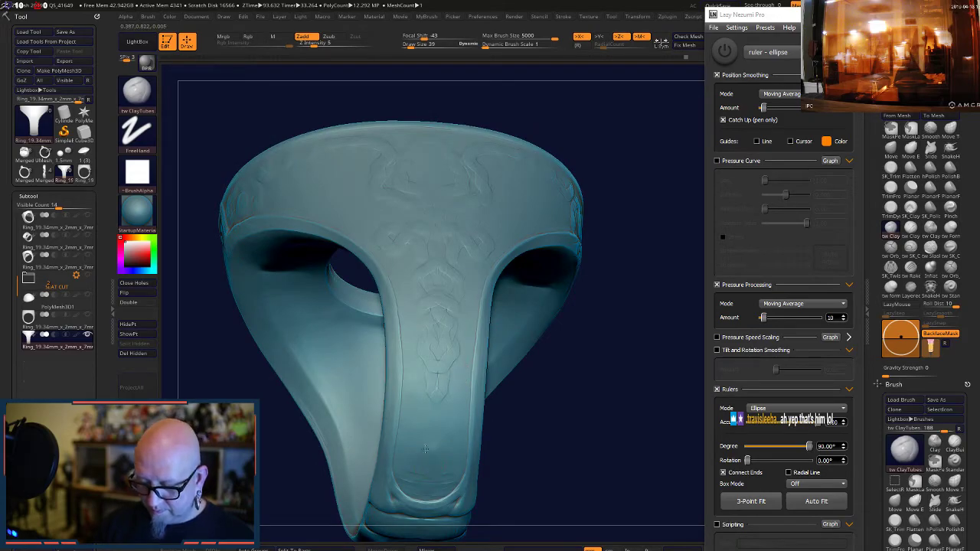
left_click_drag(439, 400, 457, 367)
mouse_move(541, 325)
left_mouse_down()
mouse_move(588, 342)
mouse_move(588, 322)
left_mouse_up()
mouse_move(452, 289)
left_mouse_down()
mouse_move(521, 185)
mouse_move(512, 134)
left_mouse_up()
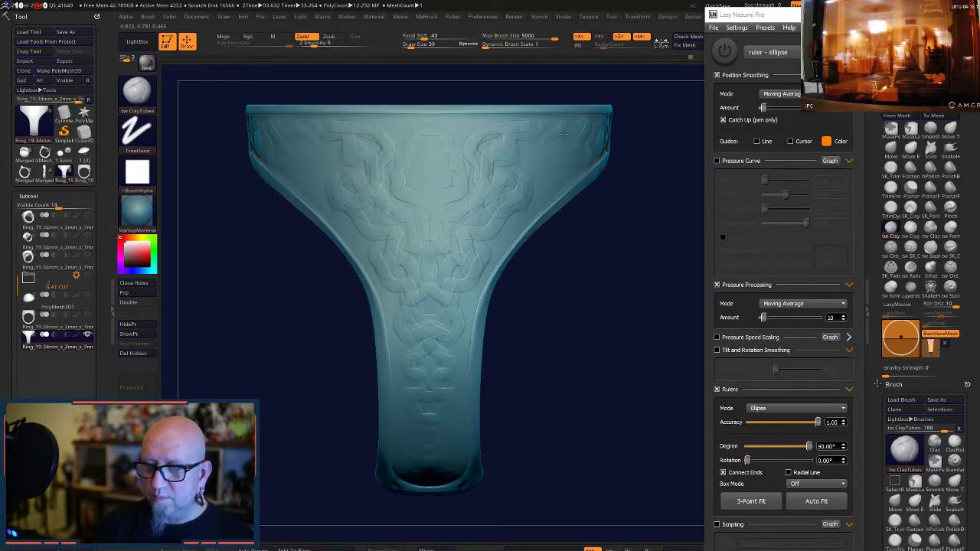
- Connect the shoulder ornament to the scrollwork beside the seam with more tw ClayTubes strokes along the finger-opening border
mouse_move(657, 170)
left_mouse_down()
mouse_move(619, 165)
mouse_move(591, 138)
mouse_move(585, 199)
mouse_move(551, 236)
left_mouse_up()
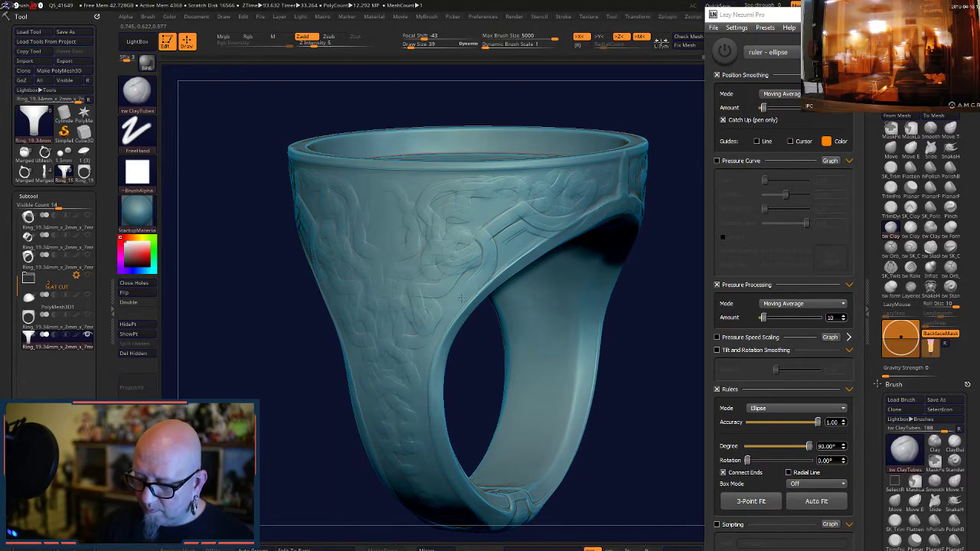
left_click_drag(475, 362, 502, 310)
left_click_drag(540, 341, 525, 391)
left_click_drag(516, 431, 511, 509, "alt")
left_click_drag(536, 327, 490, 388, "alt")
key("ctrl")
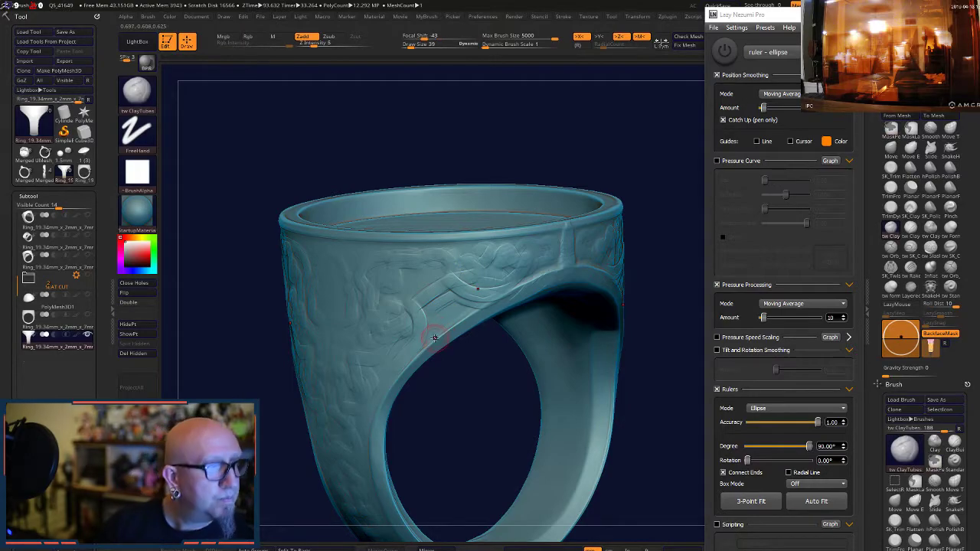
left_click_drag(451, 394, 451, 369)
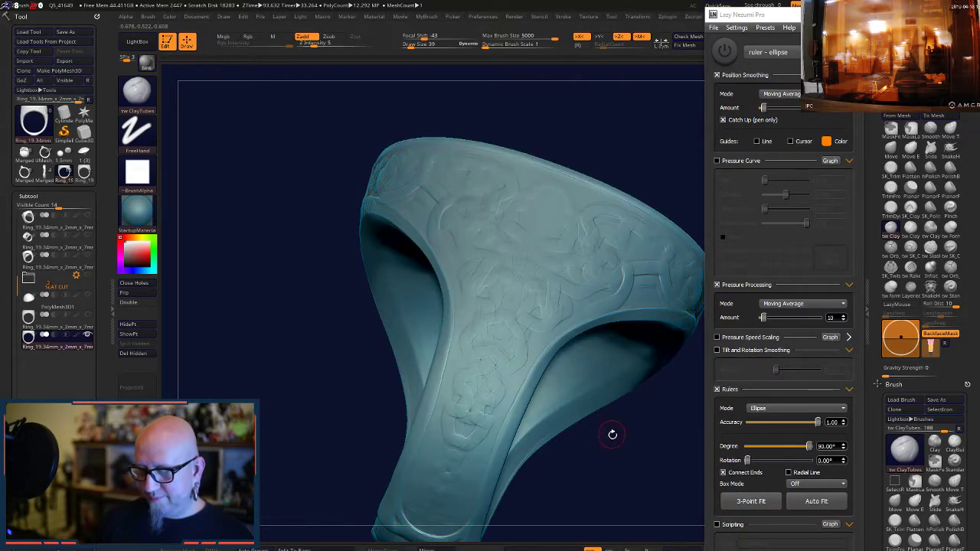
- Outline an angular widened corner on the finger-opening border beside the ornament with raised tw ClayTubes strokes
left_click_drag(612, 433, 582, 268)
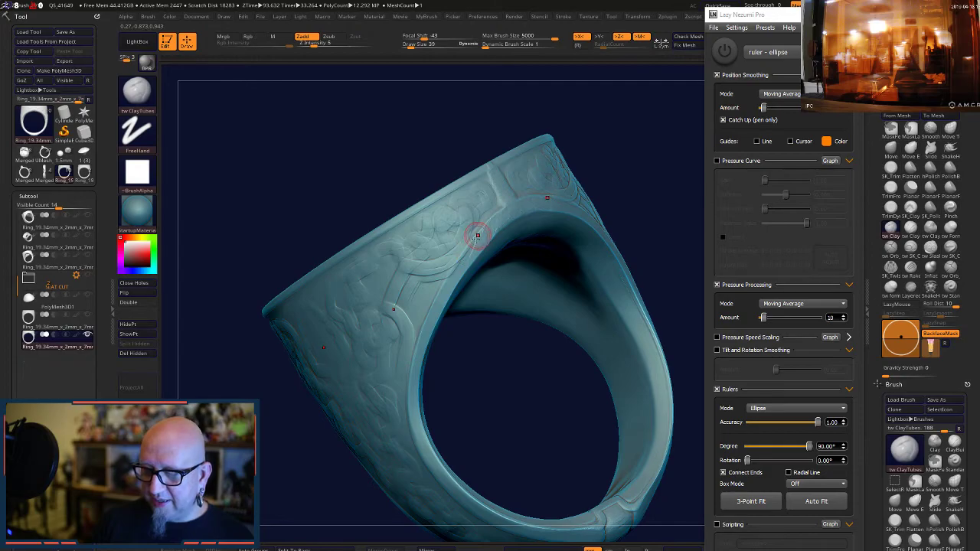
mouse_move(477, 236)
left_mouse_down()
mouse_move(464, 261)
mouse_move(417, 267)
mouse_move(396, 301)
mouse_move(389, 319)
mouse_move(413, 401)
left_mouse_up()
mouse_move(410, 352)
left_mouse_down()
mouse_move(414, 409)
mouse_move(411, 360)
mouse_move(392, 314)
mouse_move(398, 295)
mouse_move(413, 270)
mouse_move(469, 257)
mouse_move(511, 215)
left_mouse_up()
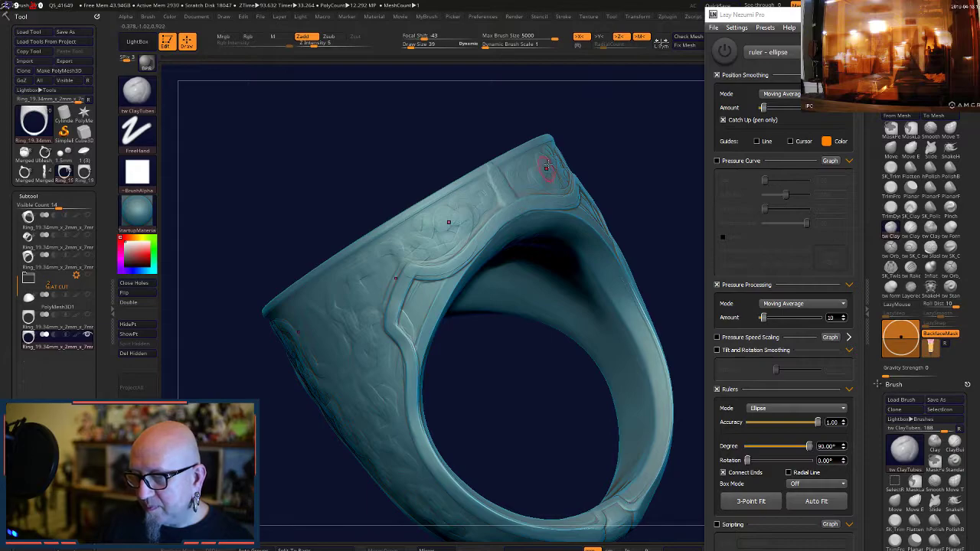
left_click_drag(466, 369, 482, 408)
mouse_move(409, 330)
left_mouse_down()
mouse_move(408, 298)
mouse_move(437, 265)
left_mouse_up()
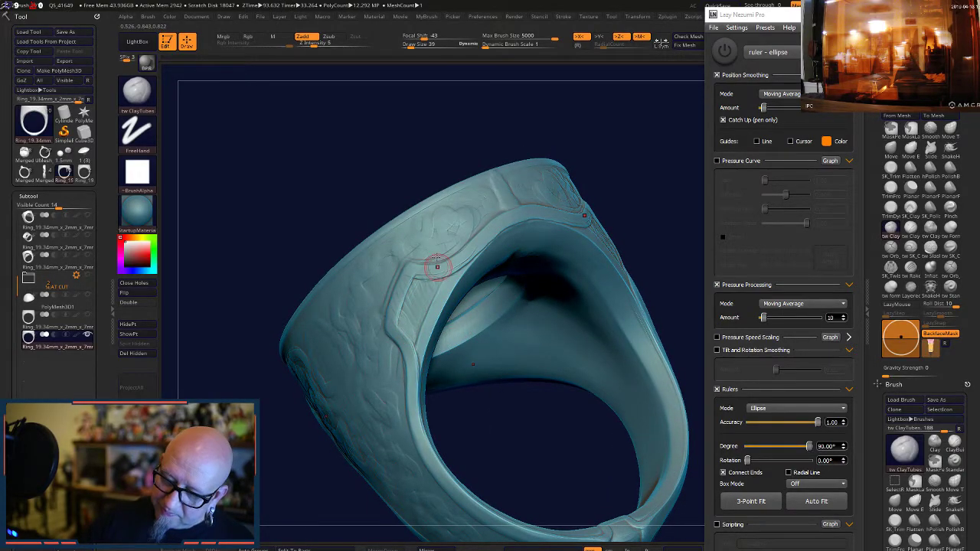
- Set the Z Intensity to 8 and fill the widened border corner up to its outline, continuing along the finger opening
left_click(318, 45)
type("8")
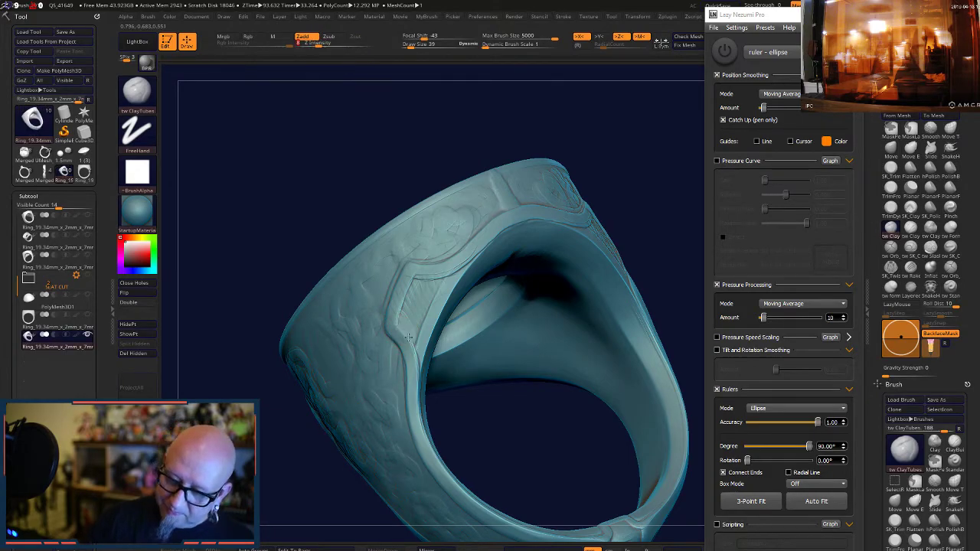
mouse_move(405, 330)
left_mouse_down()
mouse_move(409, 297)
mouse_move(425, 279)
mouse_move(437, 290)
mouse_move(450, 276)
mouse_move(430, 293)
left_mouse_up()
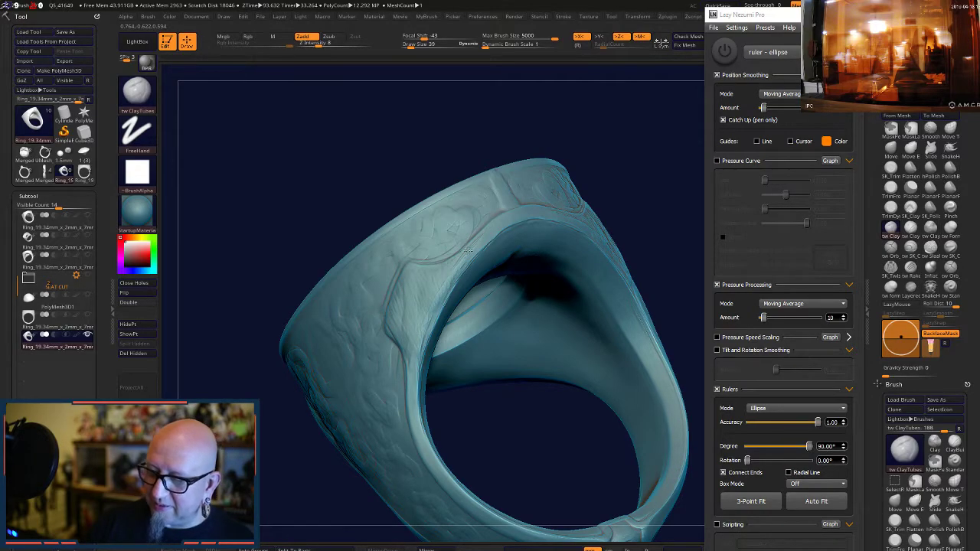
left_click_drag(505, 434, 512, 234)
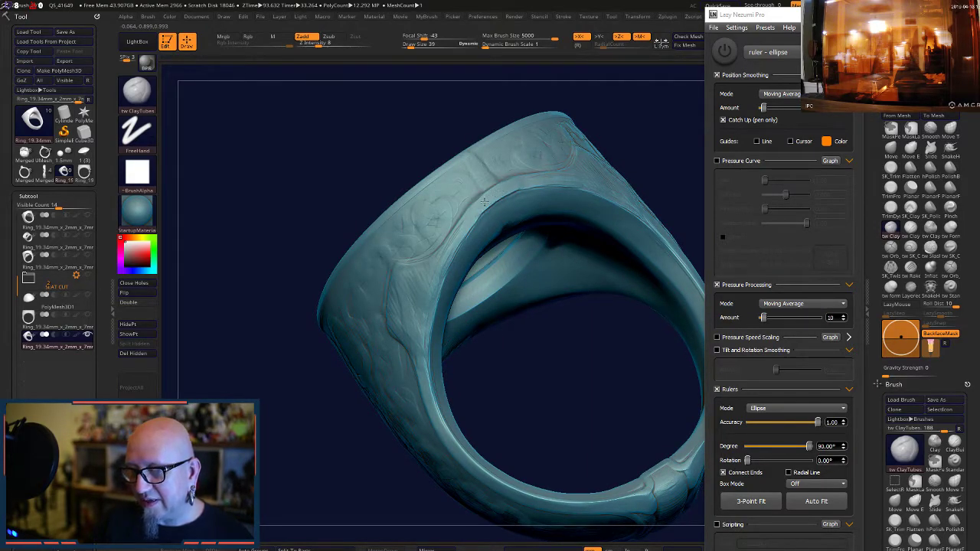
mouse_move(484, 201)
left_mouse_down()
mouse_move(434, 289)
mouse_move(424, 370)
left_mouse_up()
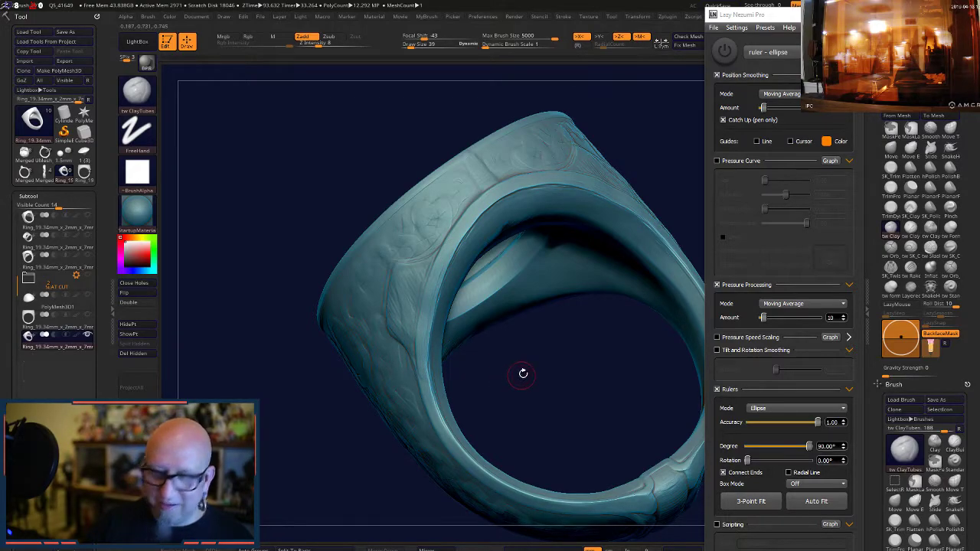
- Examine the sculpted relief by stepping down three subdivision levels and back up three
left_click_drag(522, 372, 505, 385)
key("shift+d")
key("shift+d")
key("shift+d")
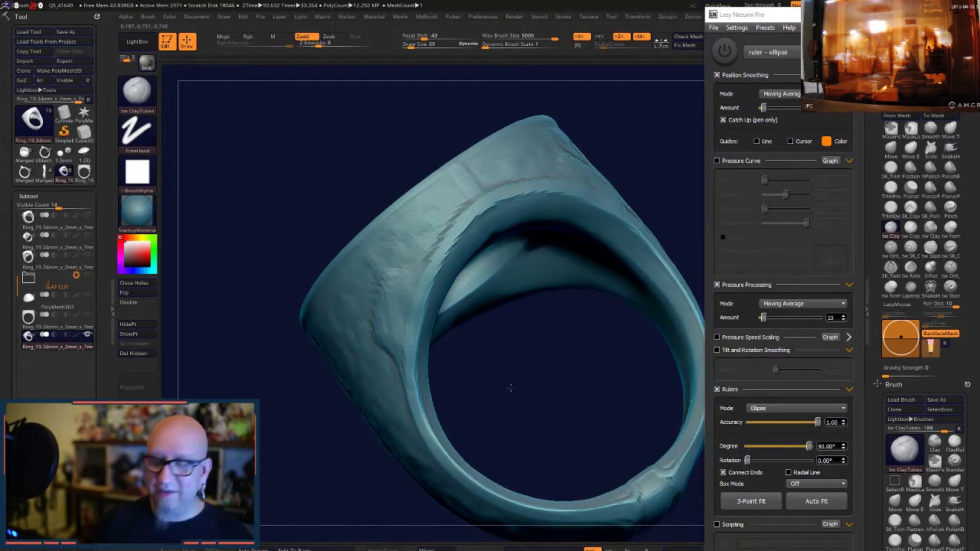
key("d")
key("d")
key("d")
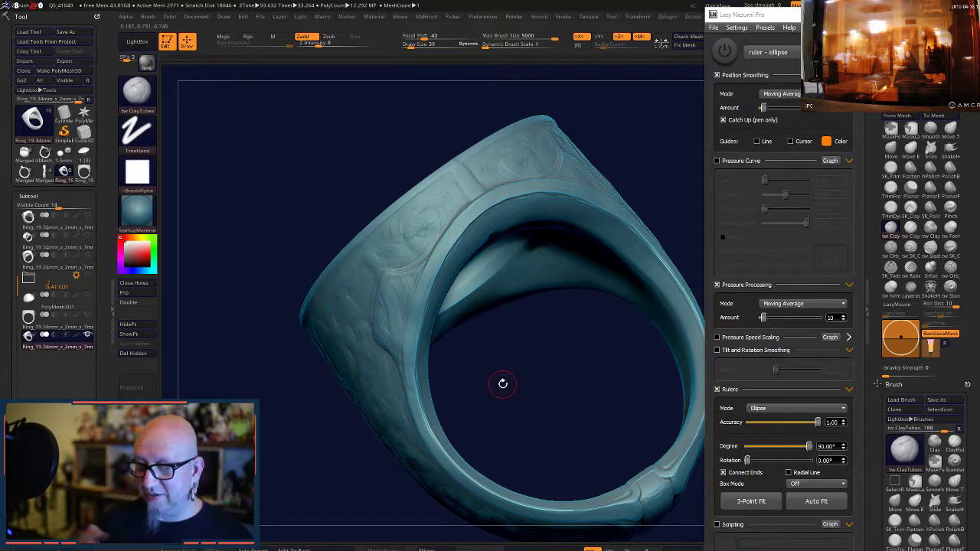
- Select the SK_TrimPolish brush and flatten the widened border corner into a clean surface along the finger opening
left_click(890, 166)
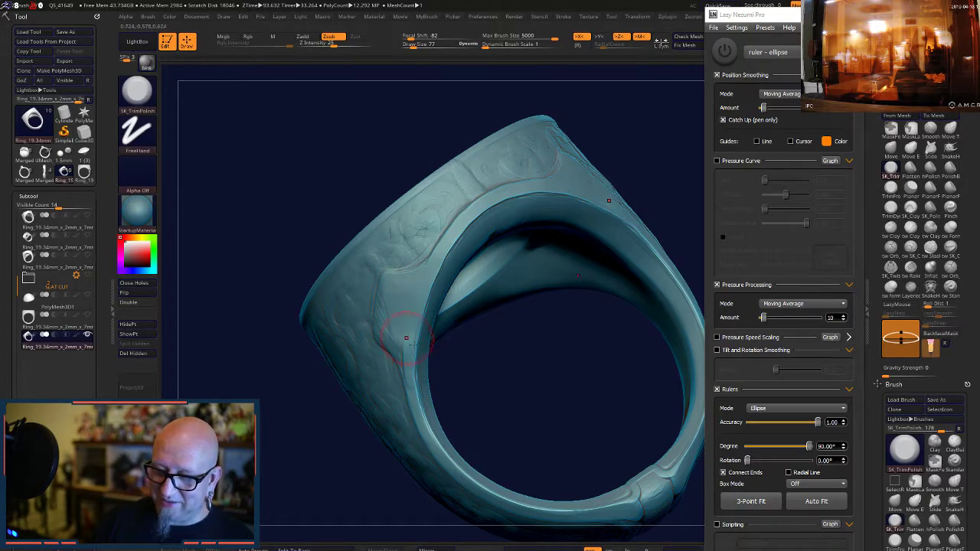
left_click_drag(490, 424, 514, 382)
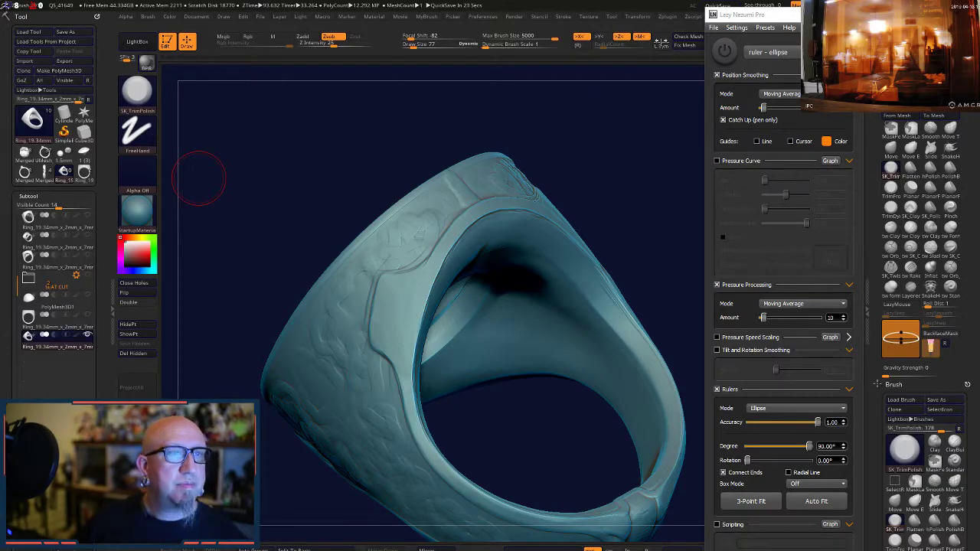
- Switch to the web browser and look through the Citizen Brick home page down to its featured collections
left_click_drag(0, 459, 615, 38)
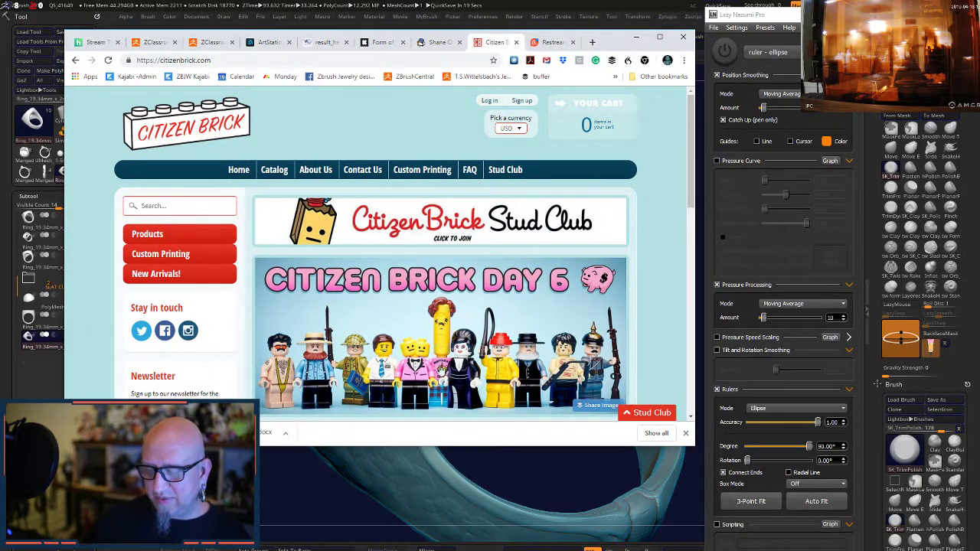
scroll(451, 367, "down", 1)
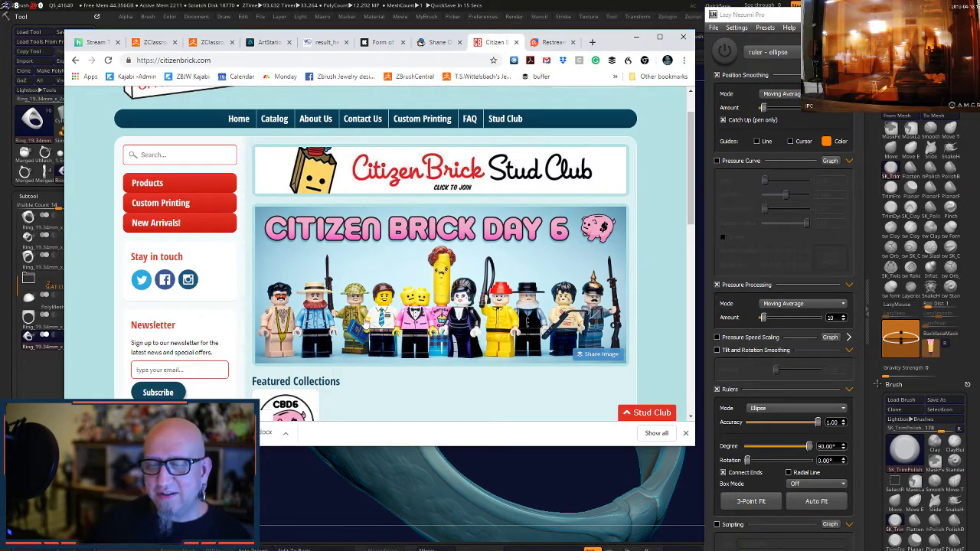
scroll(413, 299, "down", 3)
scroll(349, 218, "up", 2)
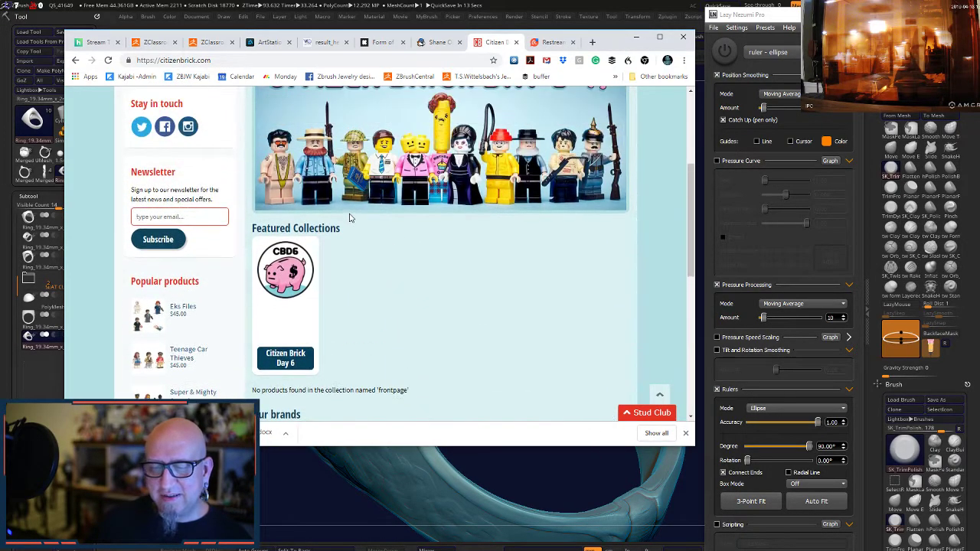
- Open Citizen Brick's product collections and go to the Minifigs collection
scroll(163, 136, "up", 4)
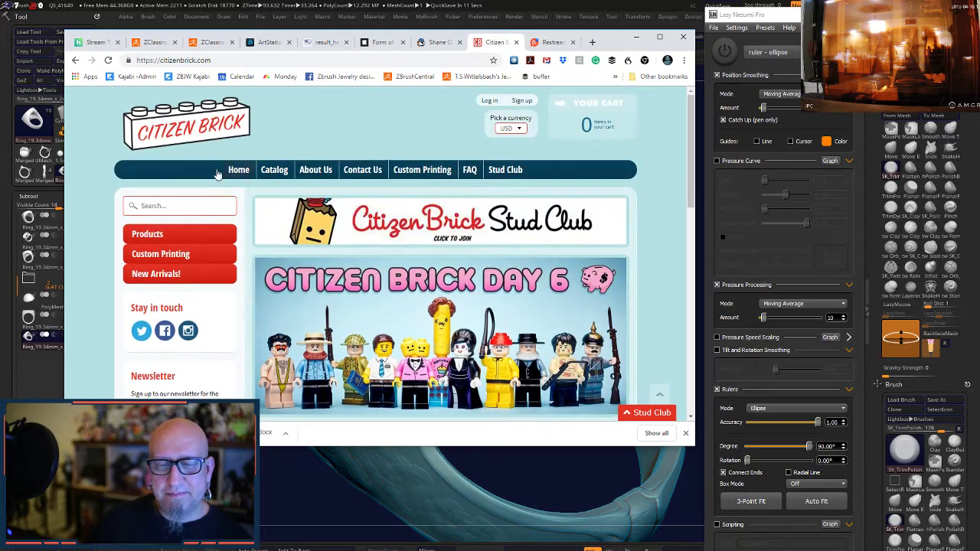
left_click(168, 236)
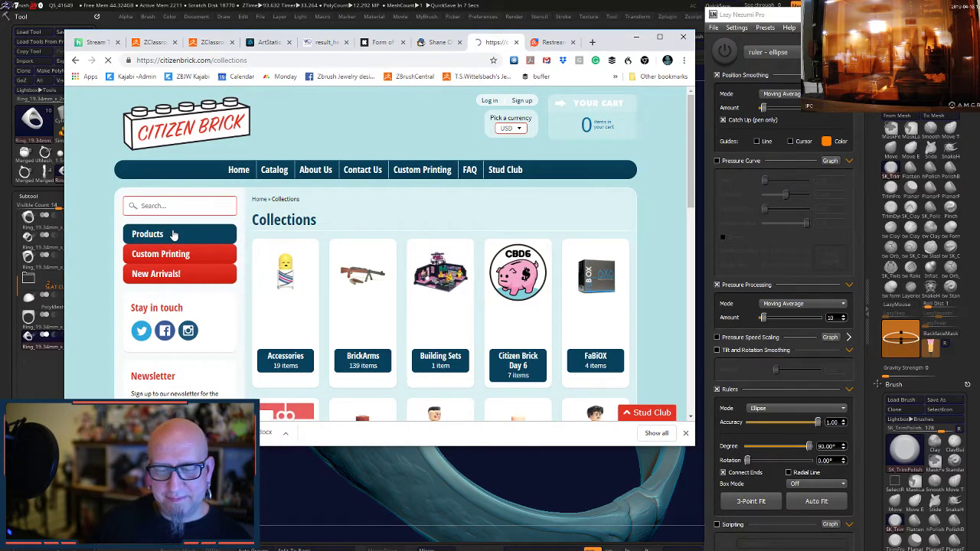
scroll(175, 234, "down", 2)
scroll(177, 232, "up", 2)
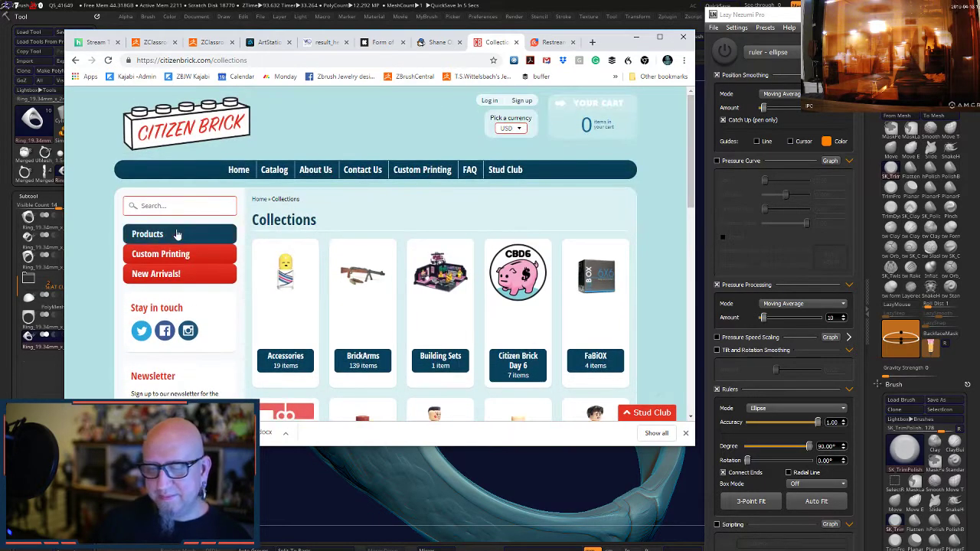
scroll(177, 232, "down", 3)
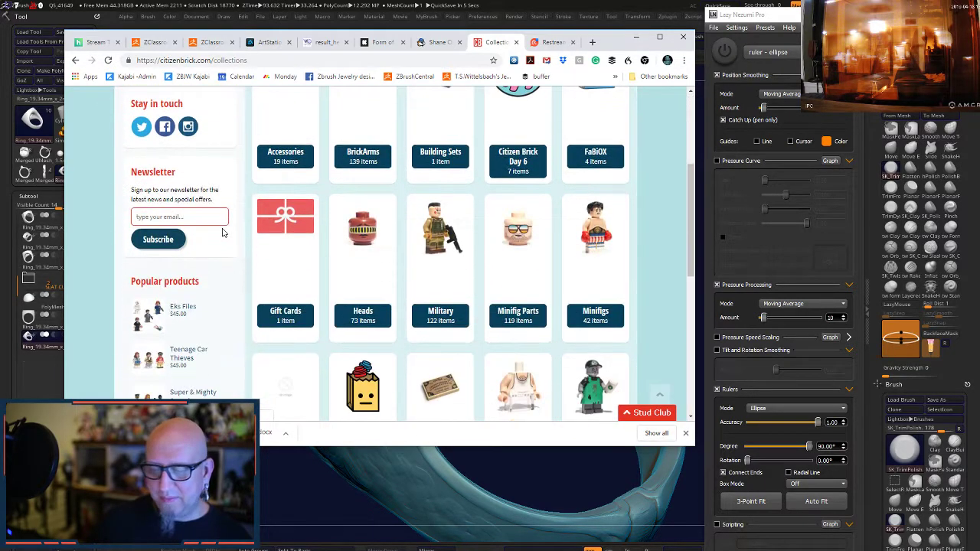
left_click(600, 242)
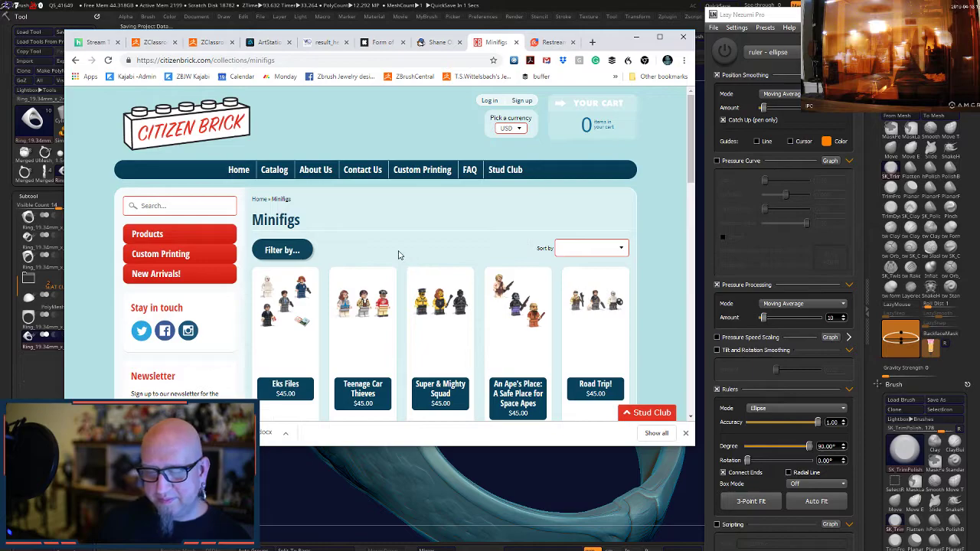
- Look through the first page of minifigs and continue to the start of page 2
scroll(398, 253, "down", 3)
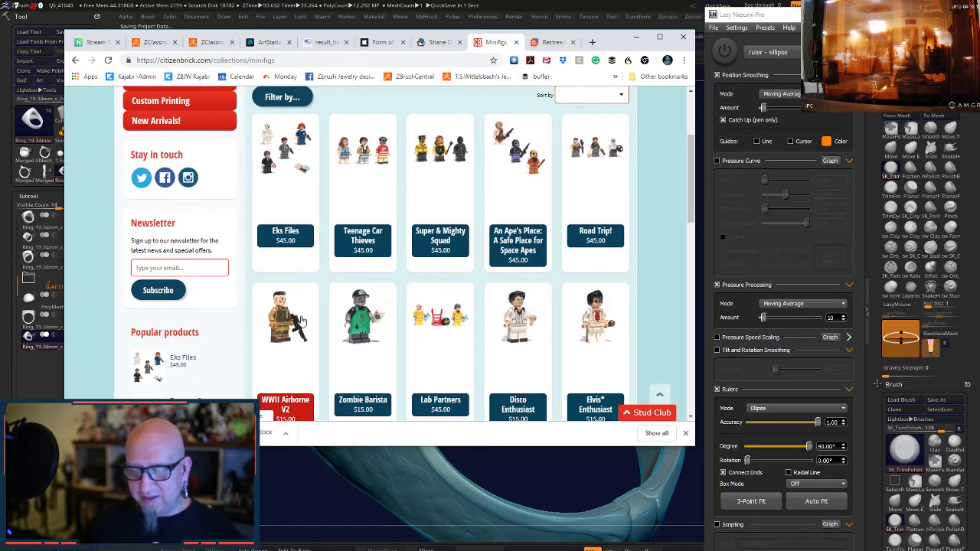
scroll(536, 287, "down", 3)
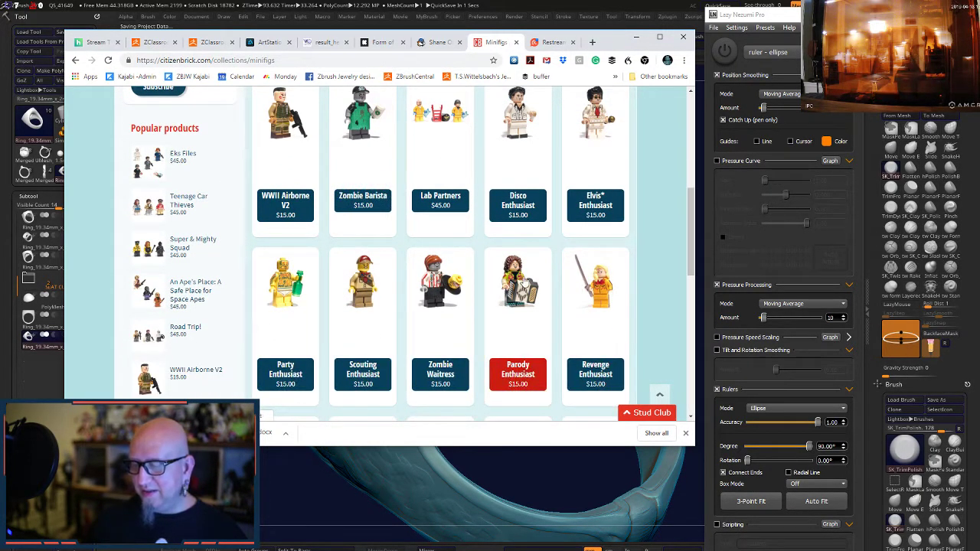
scroll(330, 285, "down", 3)
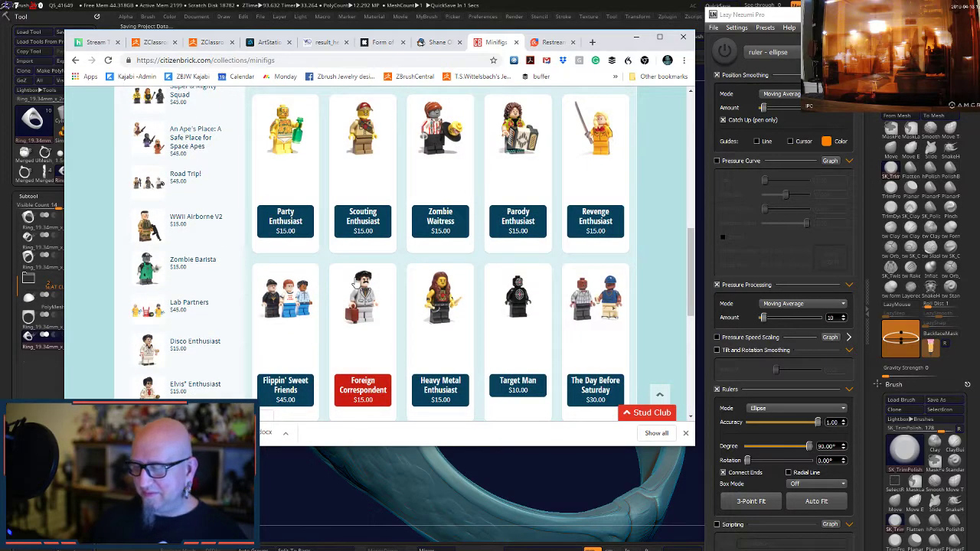
scroll(459, 295, "down", 3)
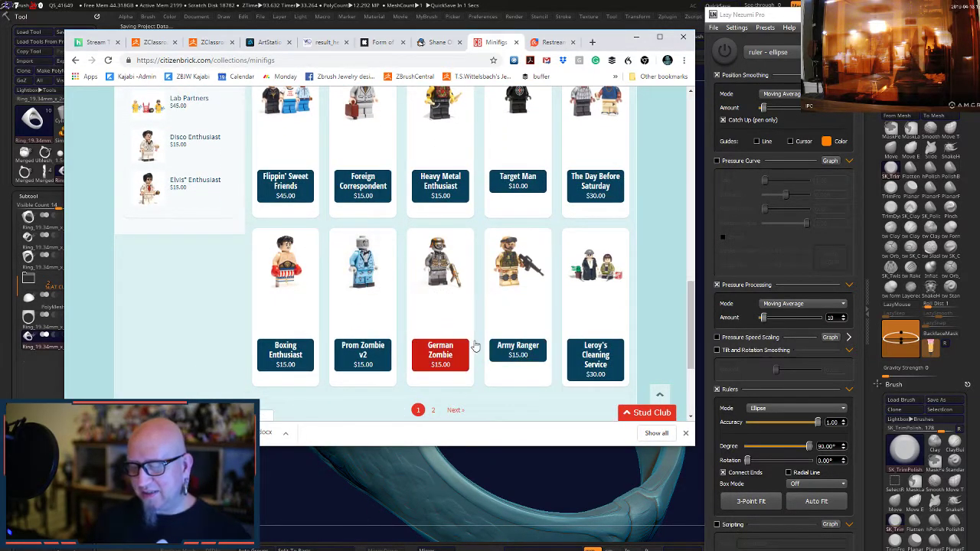
left_click(458, 411)
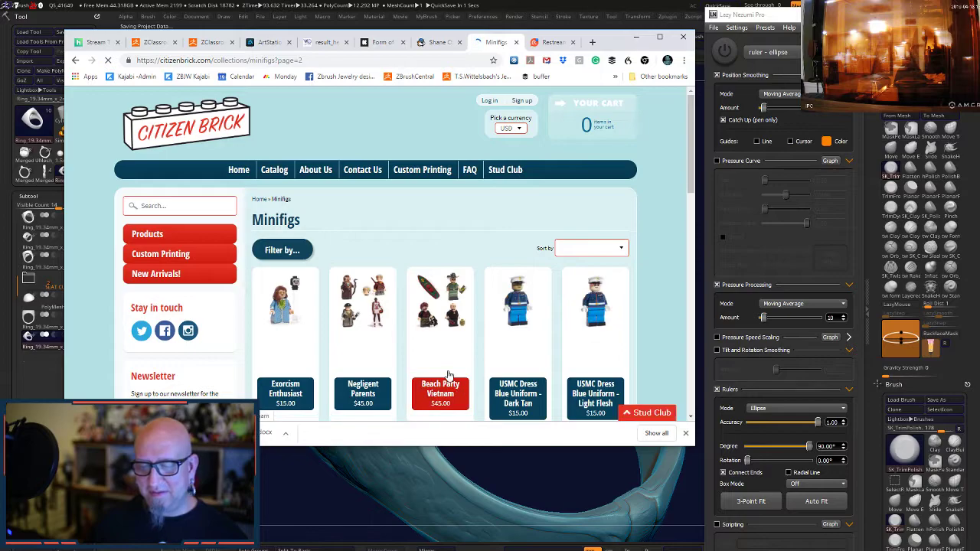
scroll(446, 345, "down", 2)
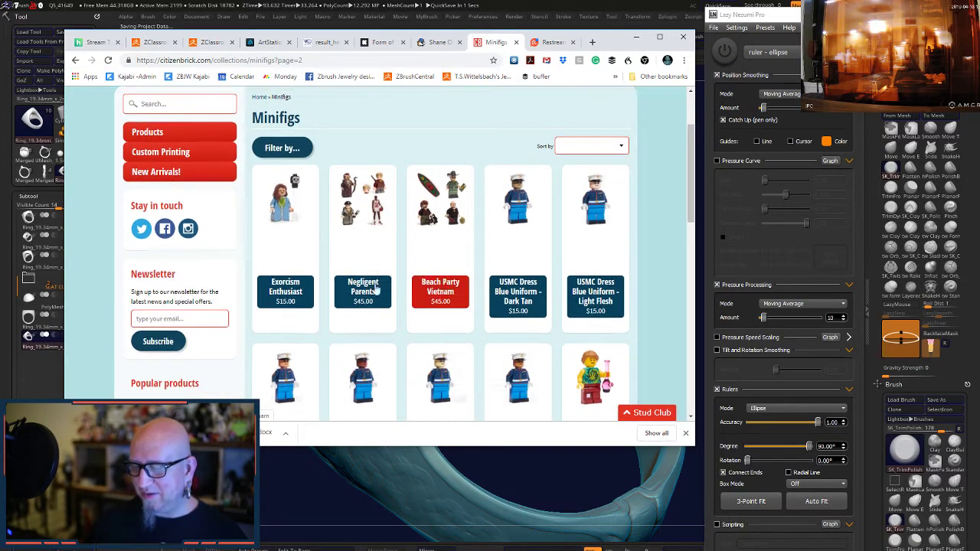
- Open the Exorcism Enthusiast minifig and look over its product page and related items
left_click(314, 214)
scroll(393, 344, "down", 2)
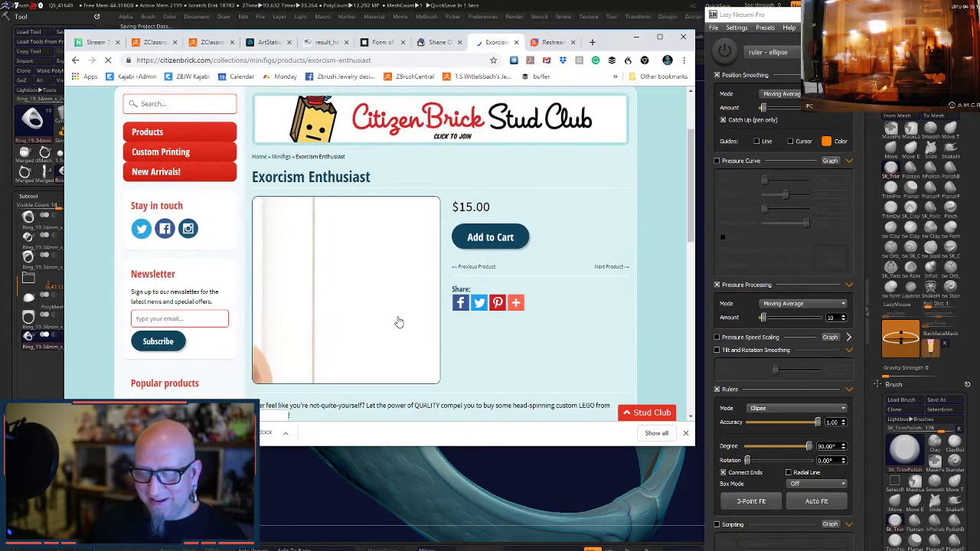
mouse_move(515, 302)
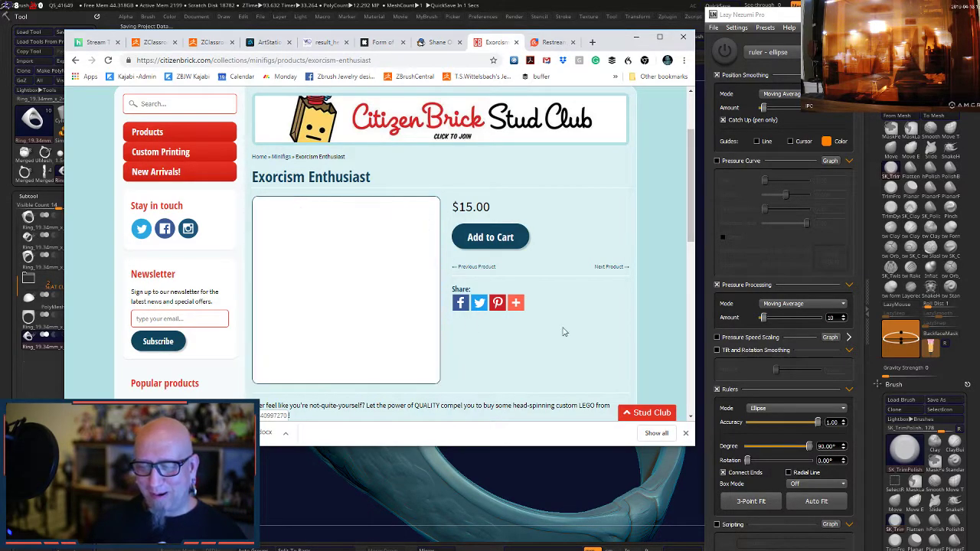
scroll(575, 321, "down", 3)
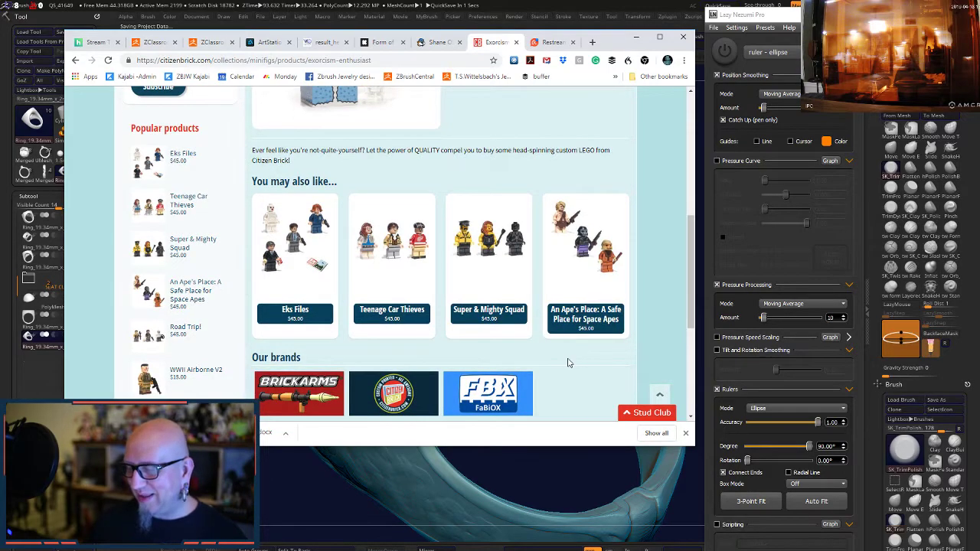
scroll(568, 362, "down", 3)
scroll(320, 302, "up", 10)
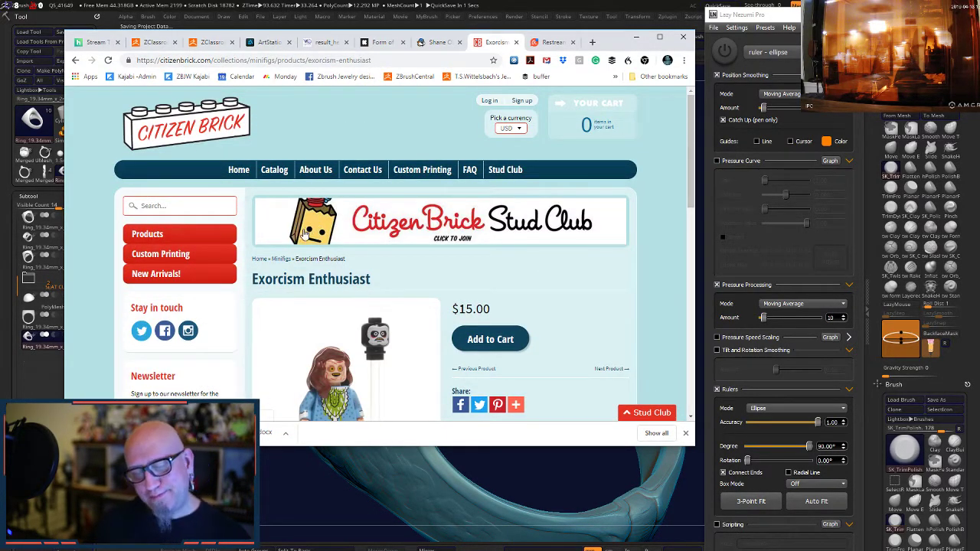
- Open the Lab Partners set from the popular products, view its pictures, and switch back to ZBrush
scroll(297, 257, "down", 3)
scroll(297, 261, "down", 2)
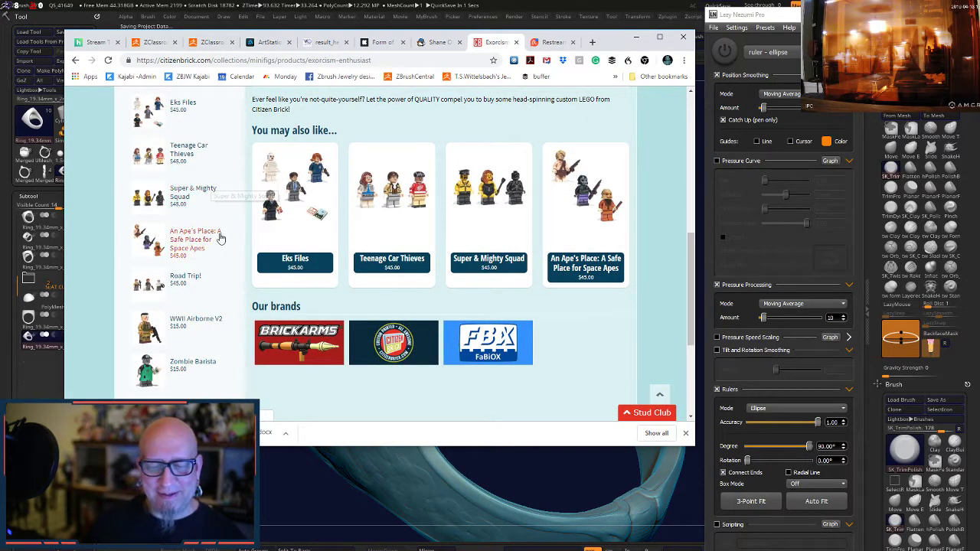
scroll(226, 293, "down", 3)
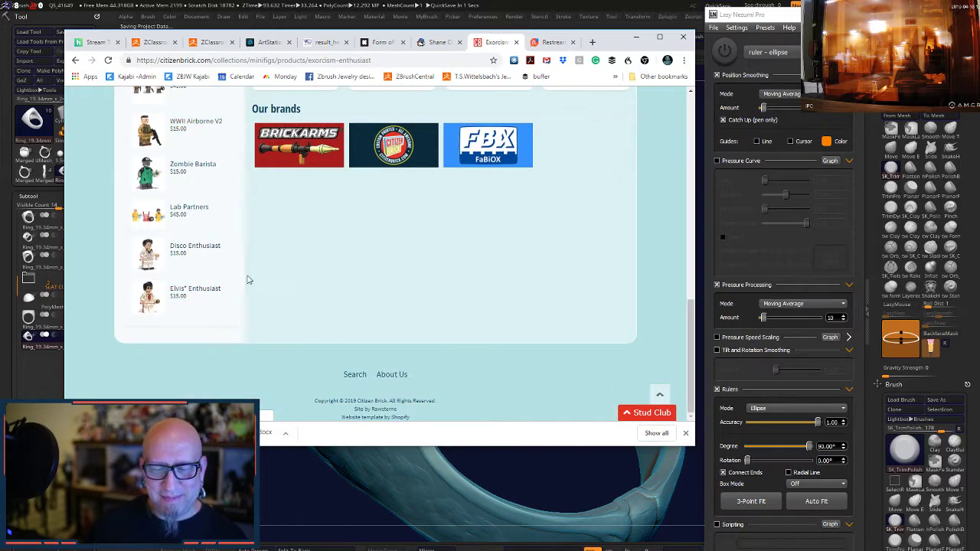
left_click(196, 213)
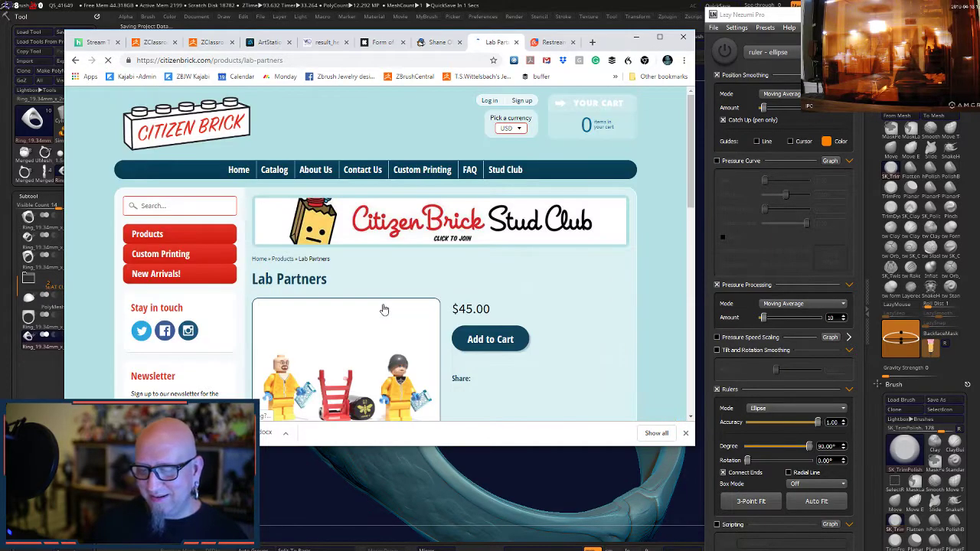
scroll(383, 310, "down", 2)
scroll(304, 297, "up", 2)
scroll(480, 275, "down", 2)
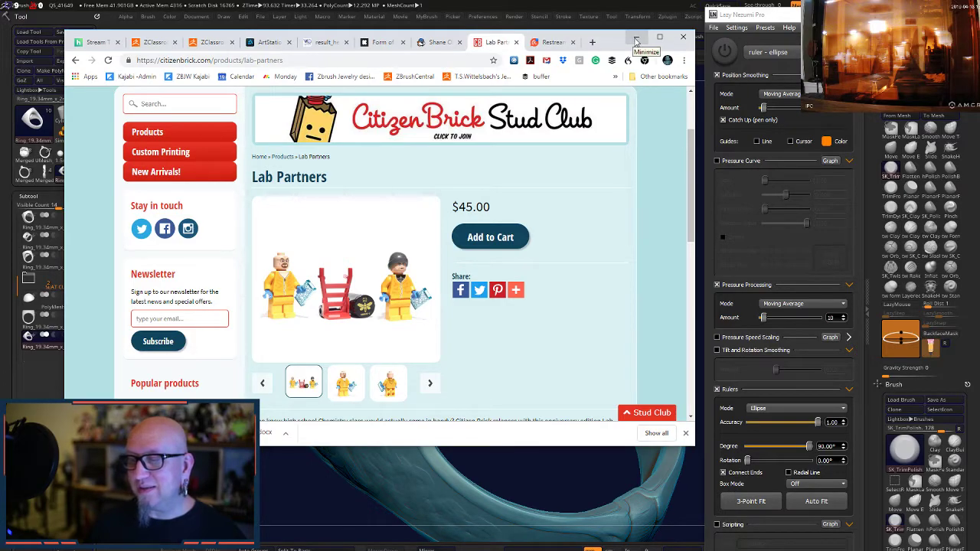
left_click(636, 40)
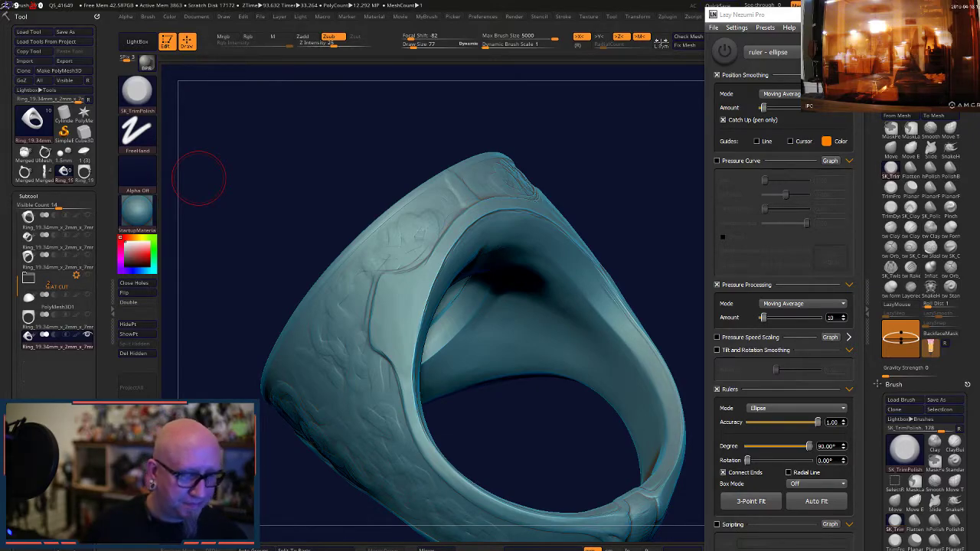
key("super")
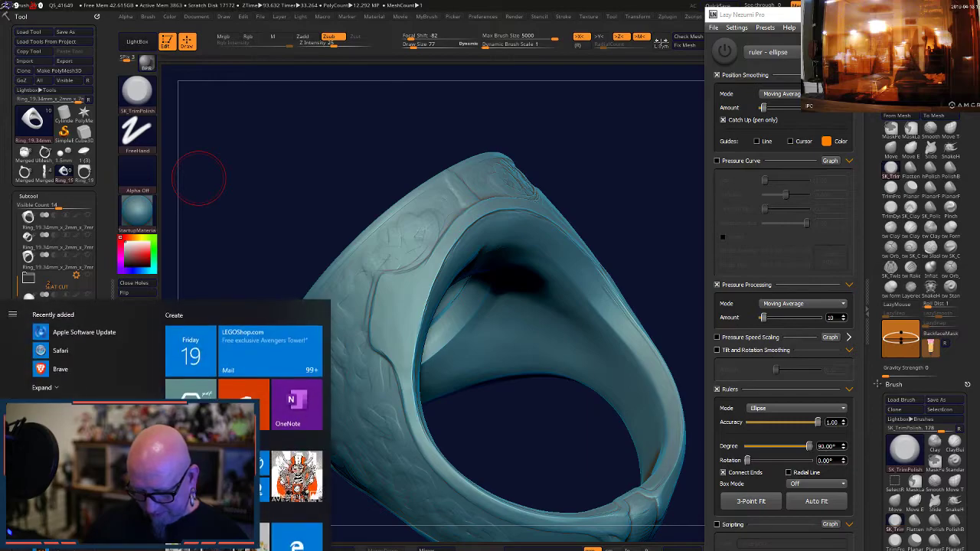
mouse_move(496, 545)
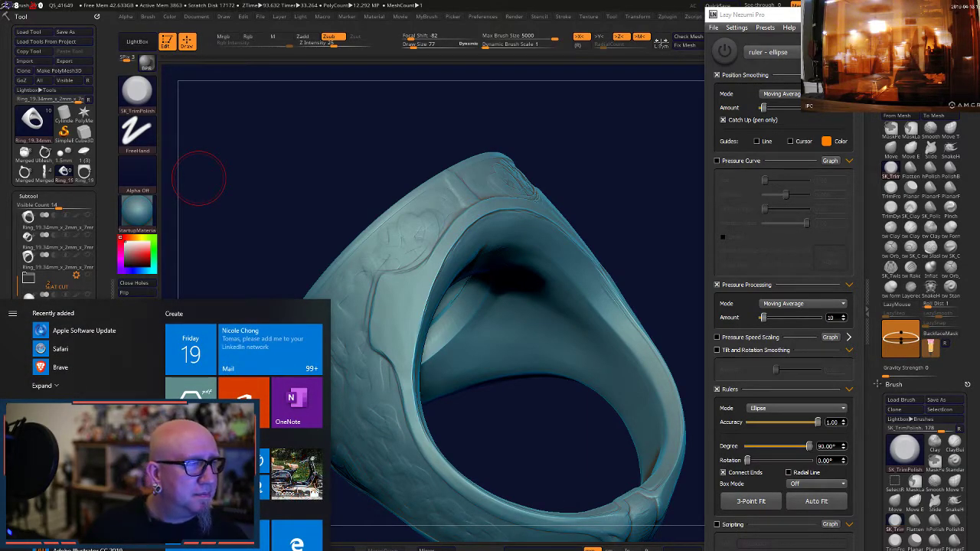
key("super")
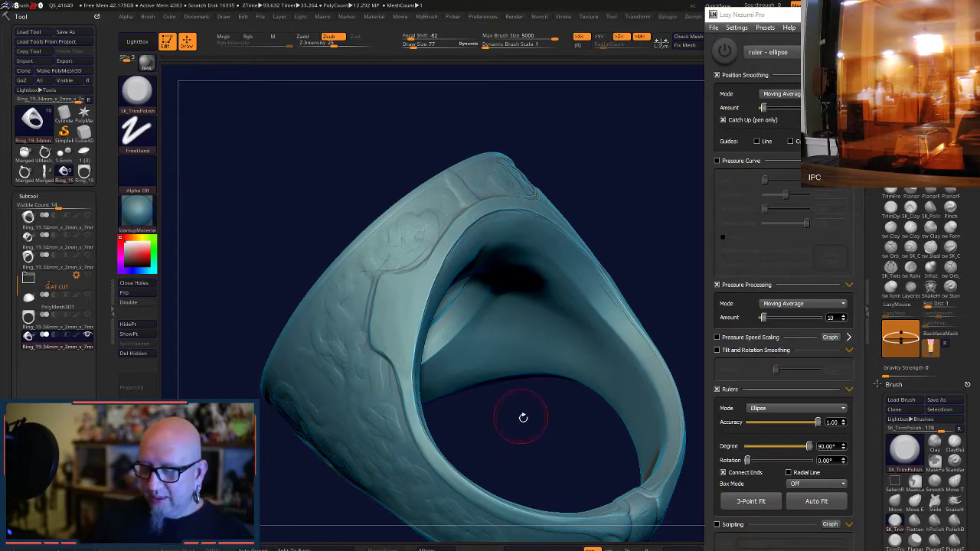
- Polish the raised border along the finger opening with the SK_TrimPolish brush, from the shoulder corner down to the band
left_click_drag(523, 417, 429, 280)
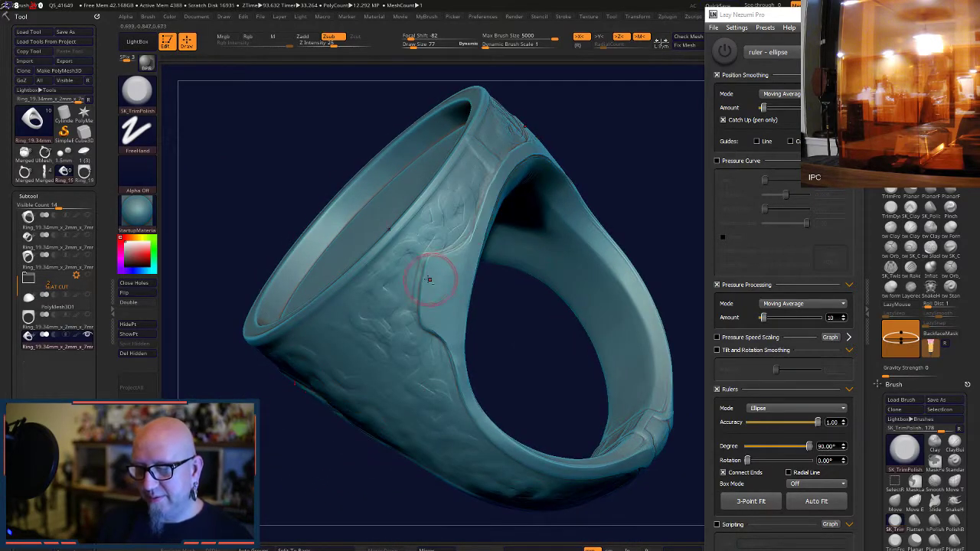
left_click_drag(510, 262, 455, 313)
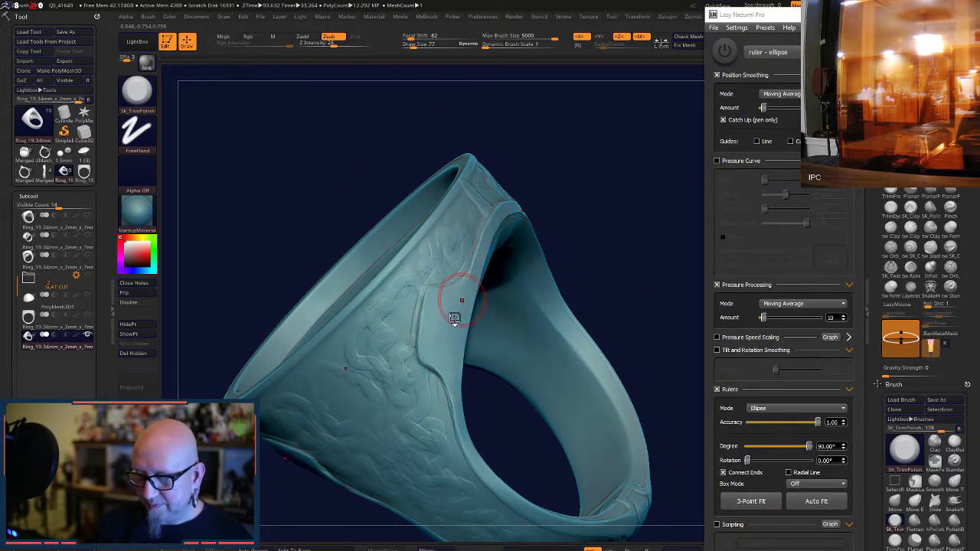
right_click_drag(446, 337, 470, 330)
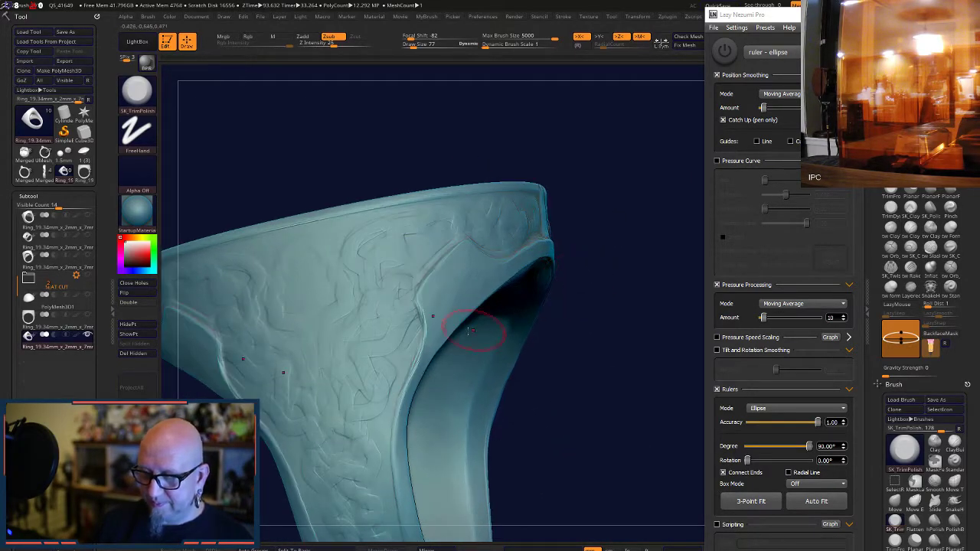
left_click_drag(418, 349, 417, 364)
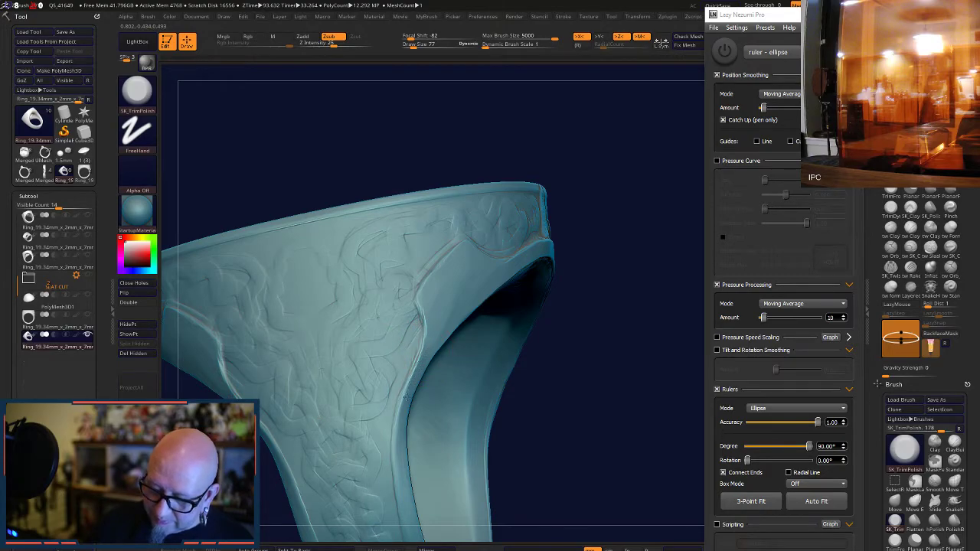
mouse_move(398, 454)
left_mouse_down()
mouse_move(406, 389)
mouse_move(398, 432)
left_mouse_up()
left_click_drag(468, 303, 431, 342)
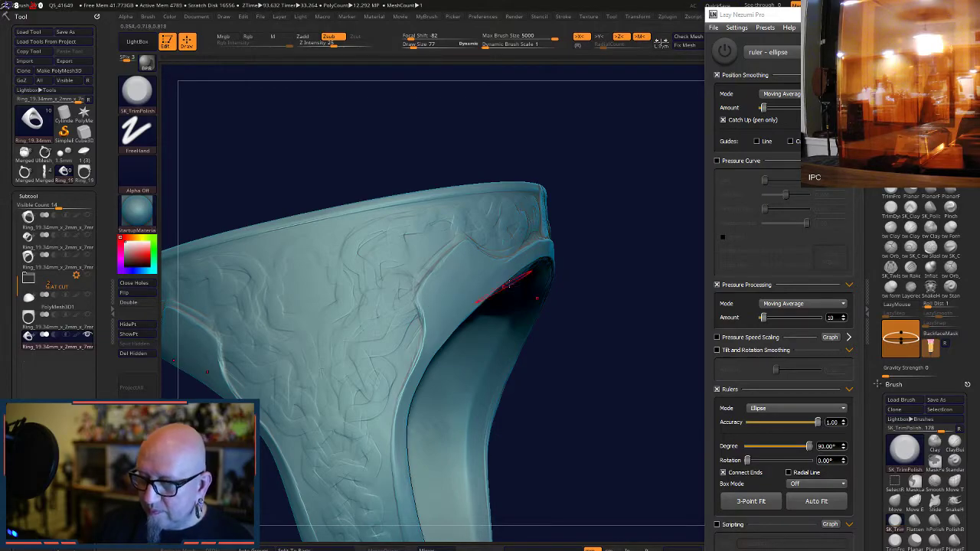
left_click_drag(589, 264, 536, 300)
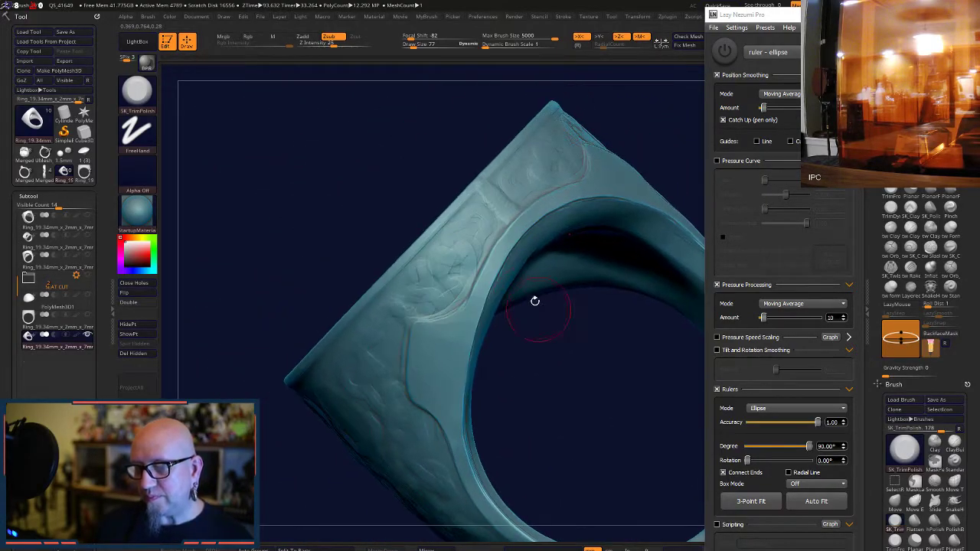
- Show the domed PolyMesh3D1 subtool, set the Draw Size to 52, and polish the shoulder relief beside the border outline
left_click(88, 295)
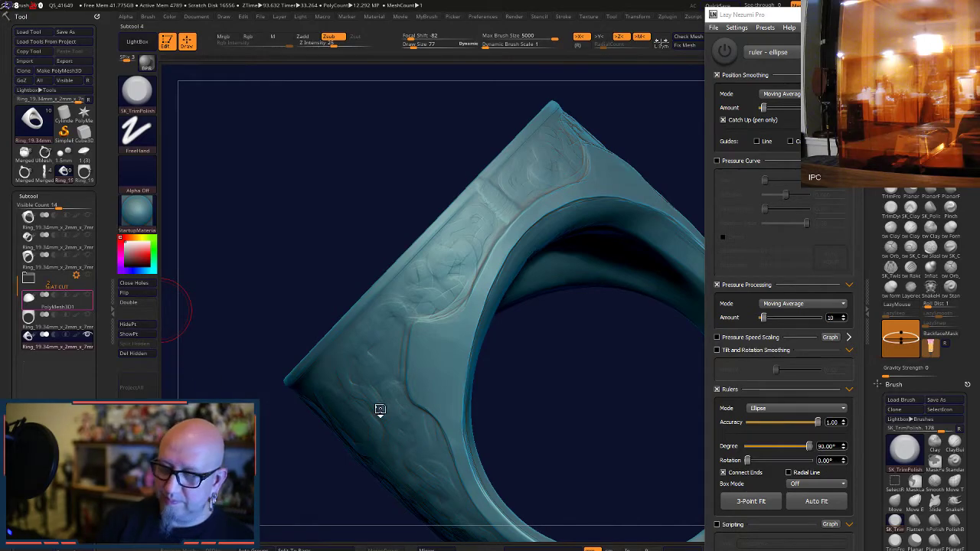
left_click_drag(549, 373, 522, 332)
key("space")
left_click_drag(483, 274, 476, 274)
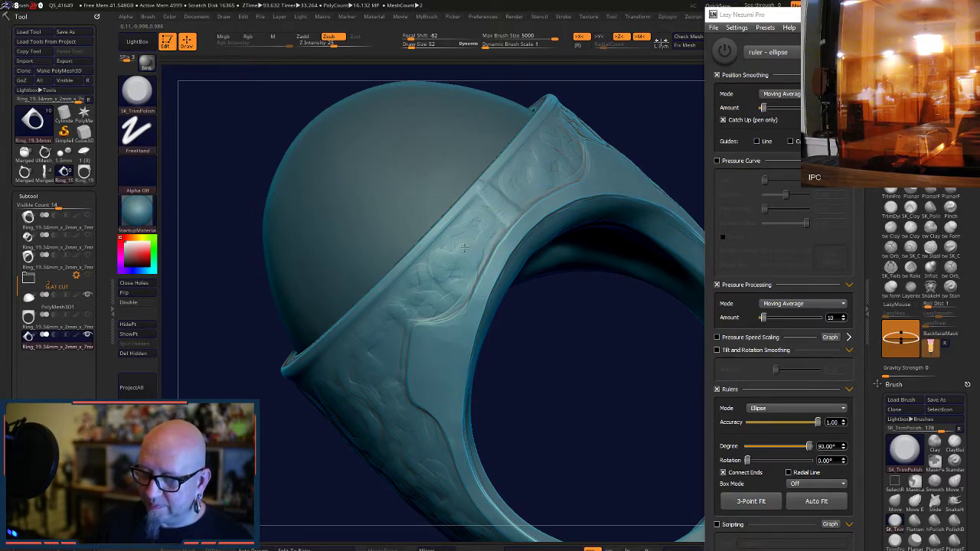
mouse_move(504, 216)
left_mouse_down()
mouse_move(503, 200)
mouse_move(482, 191)
left_mouse_up()
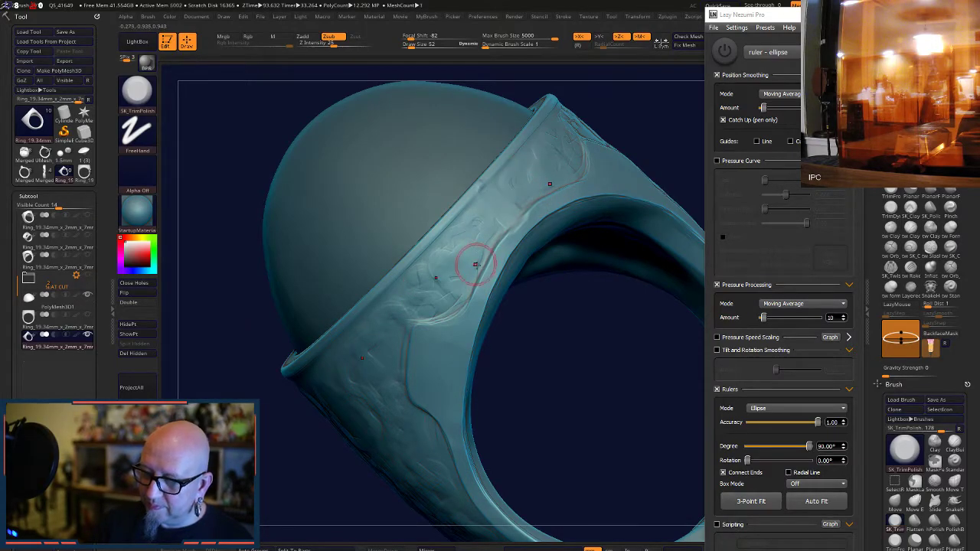
left_click_drag(516, 233, 528, 217)
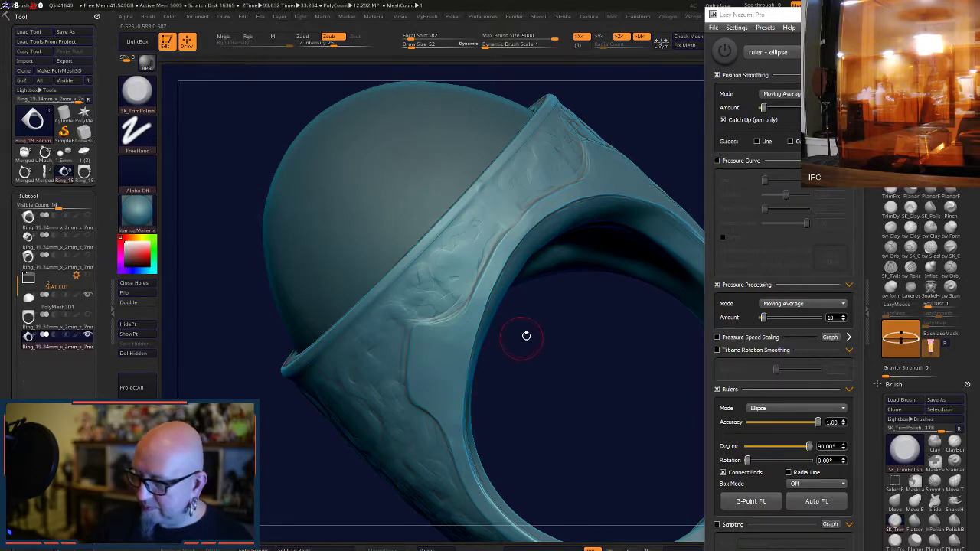
- Fill in the relief on the ring's shoulder beside the border outline with dense tw ClayTubes strokes
left_click(890, 226)
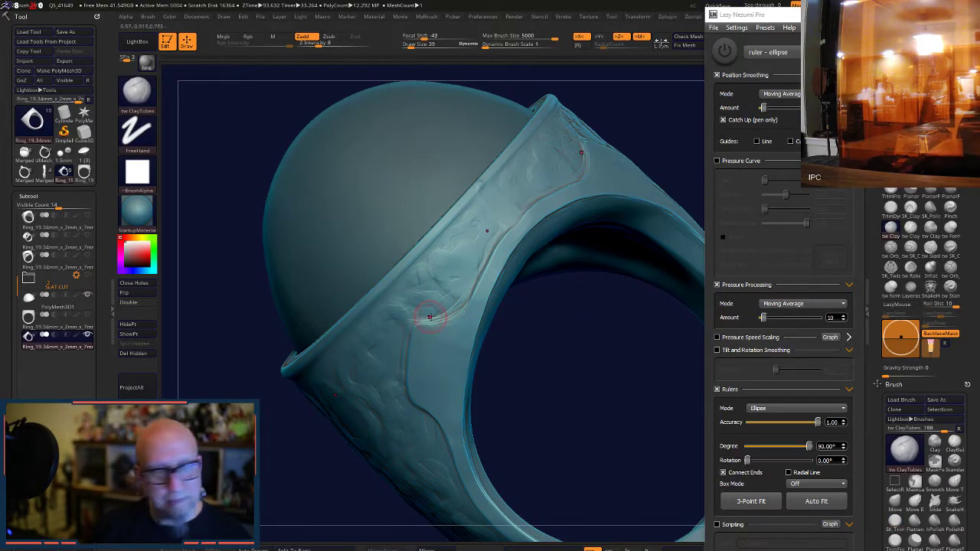
left_click_drag(429, 323, 465, 300)
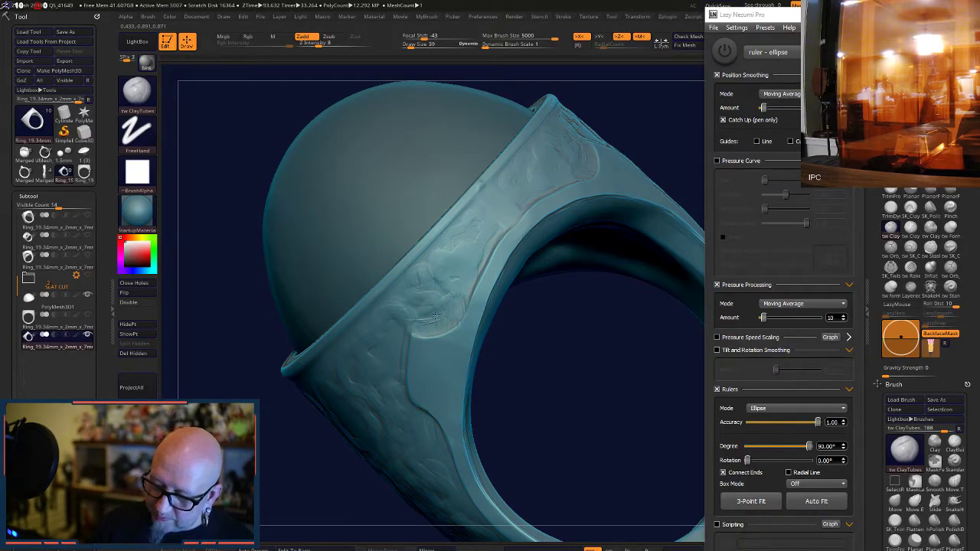
right_click_drag(437, 361, 475, 323)
left_click_drag(465, 291, 441, 312)
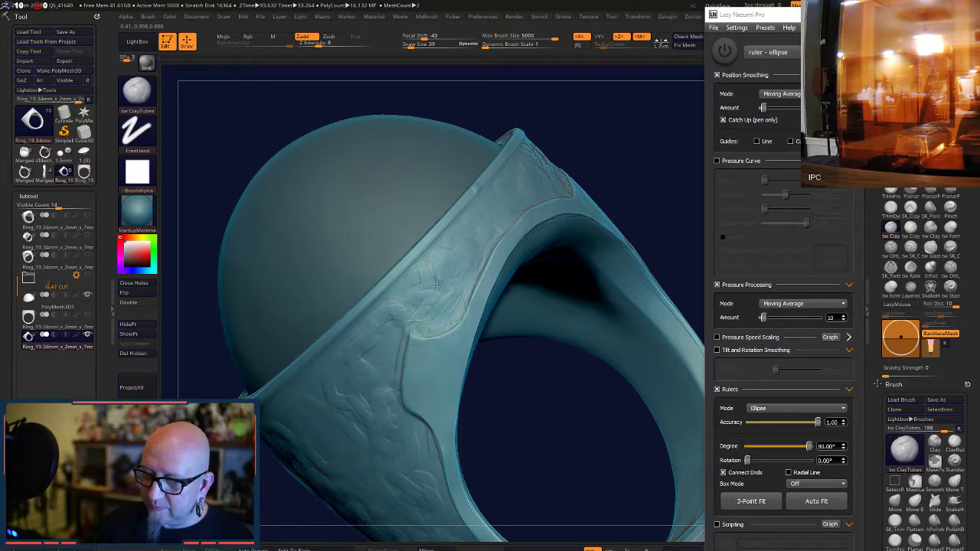
left_click_drag(428, 276, 421, 286)
left_click_drag(484, 217, 466, 222)
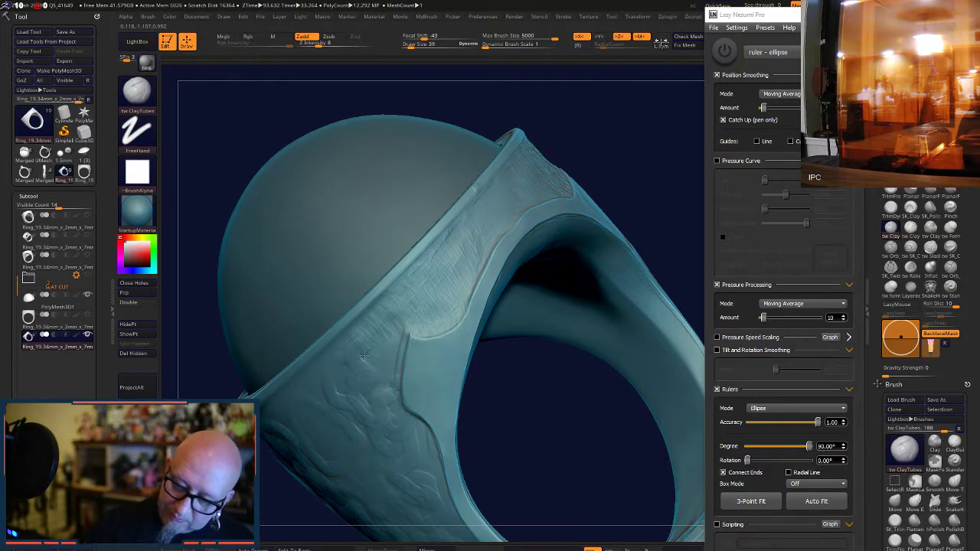
mouse_move(464, 439)
left_mouse_down()
mouse_move(531, 412)
mouse_move(568, 362)
mouse_move(640, 341)
mouse_move(605, 304)
left_mouse_up()
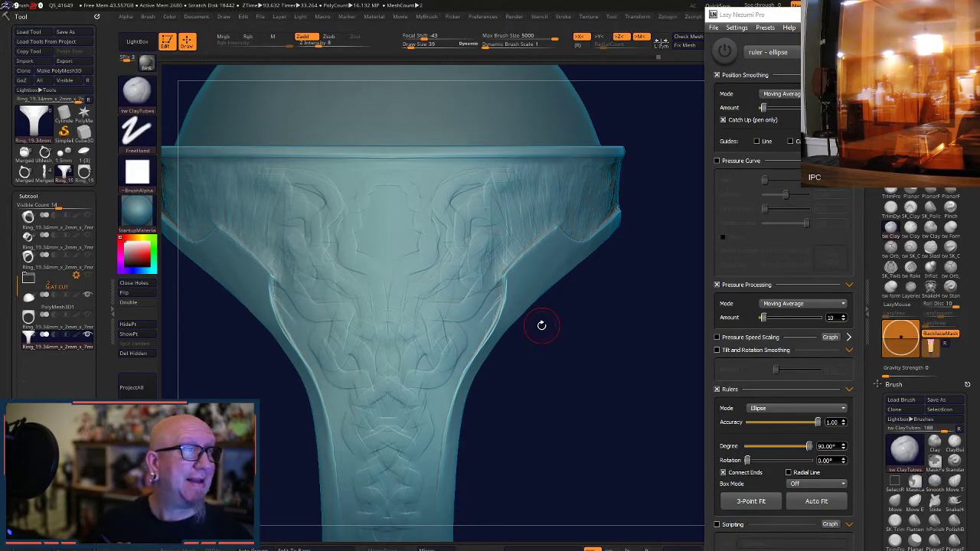
- Build up and smooth the raised border's edges from the shoulder corners toward the band, symmetrically on both sides
left_click_drag(280, 284, 270, 275)
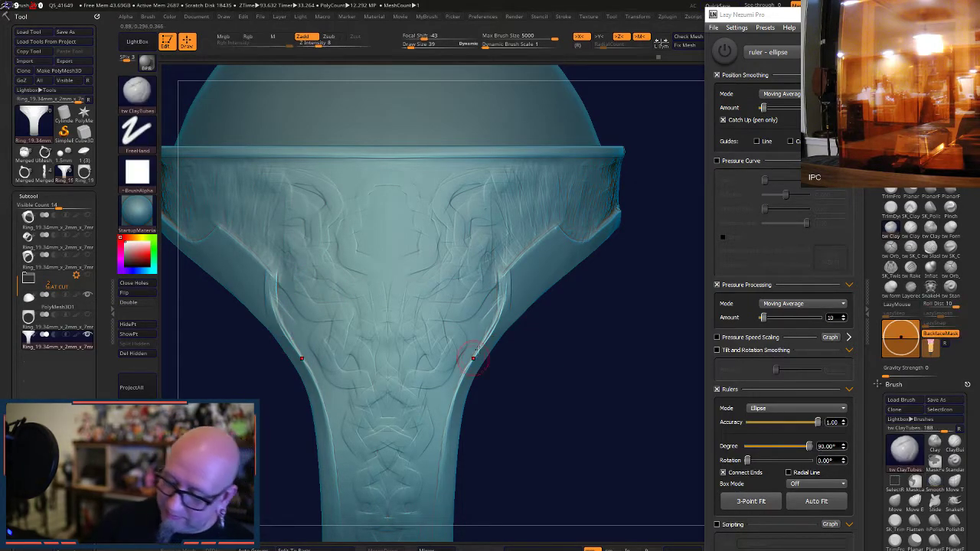
key("shift")
mouse_move(506, 273)
left_mouse_down()
mouse_move(509, 308)
mouse_move(509, 280)
left_mouse_up()
key("shift")
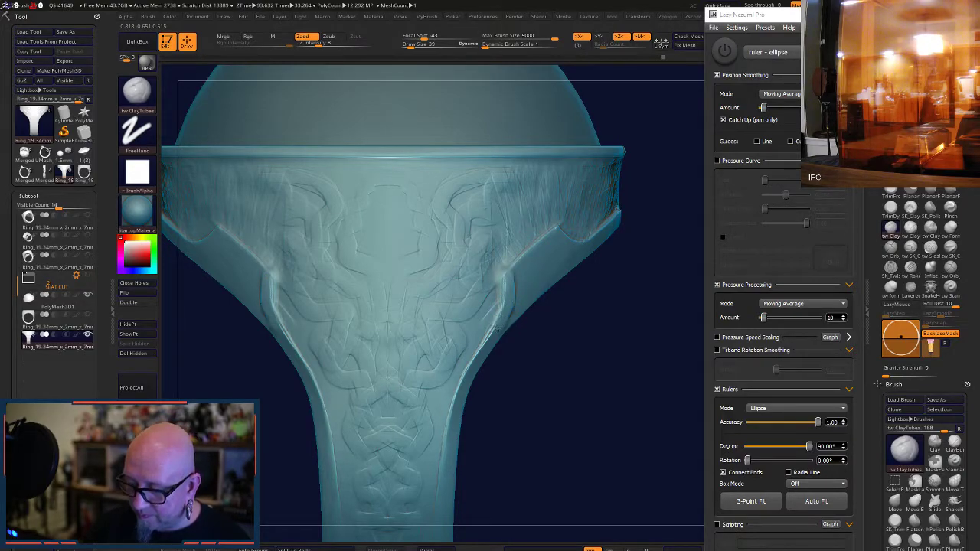
left_click_drag(497, 329, 457, 394)
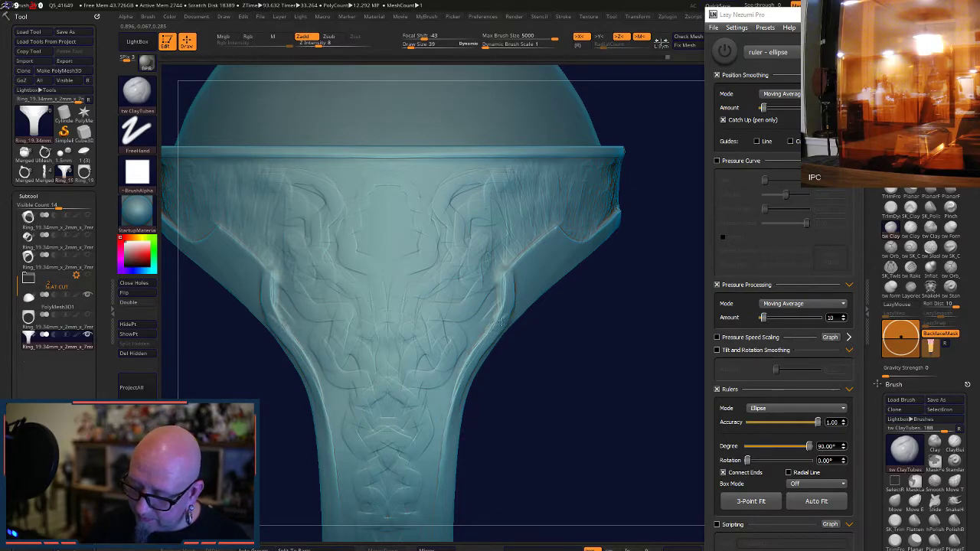
key("shift")
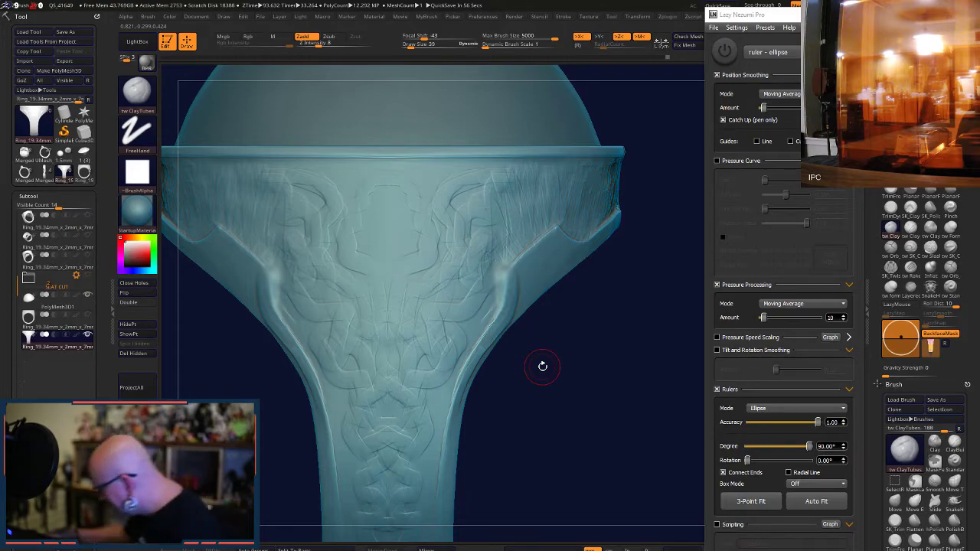
scroll(541, 366, "down", 2)
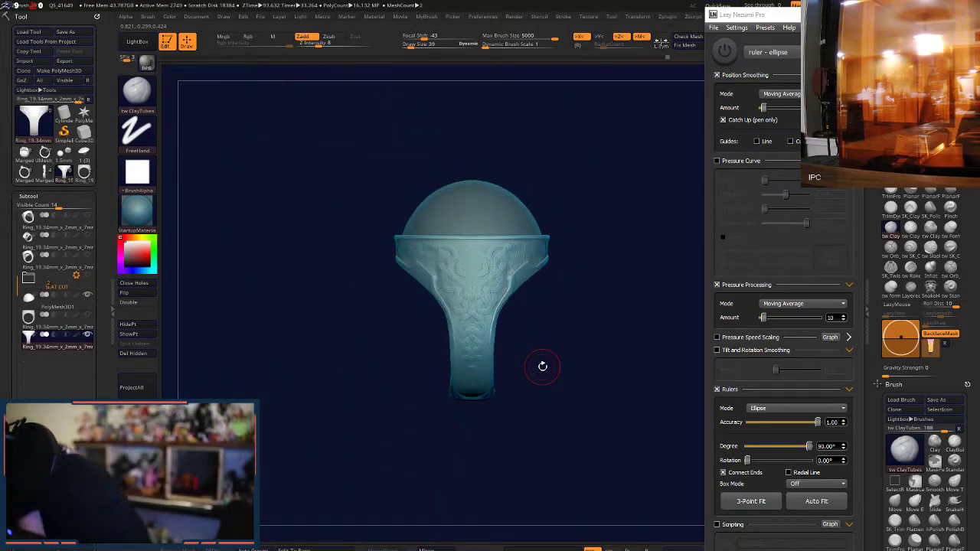
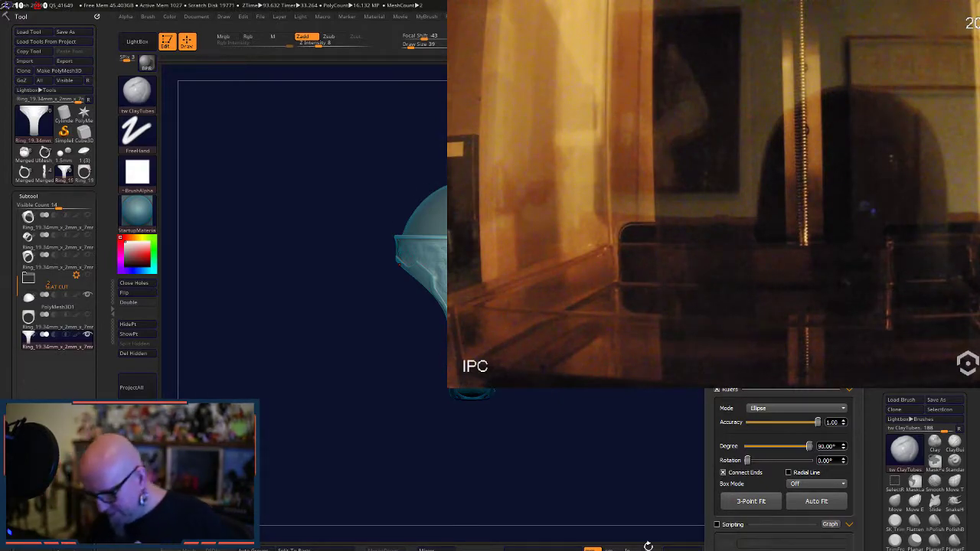
- Bring up Amcrest Surveillance Pro beside the camera feed and minimize it to return to ZBrush
key("super")
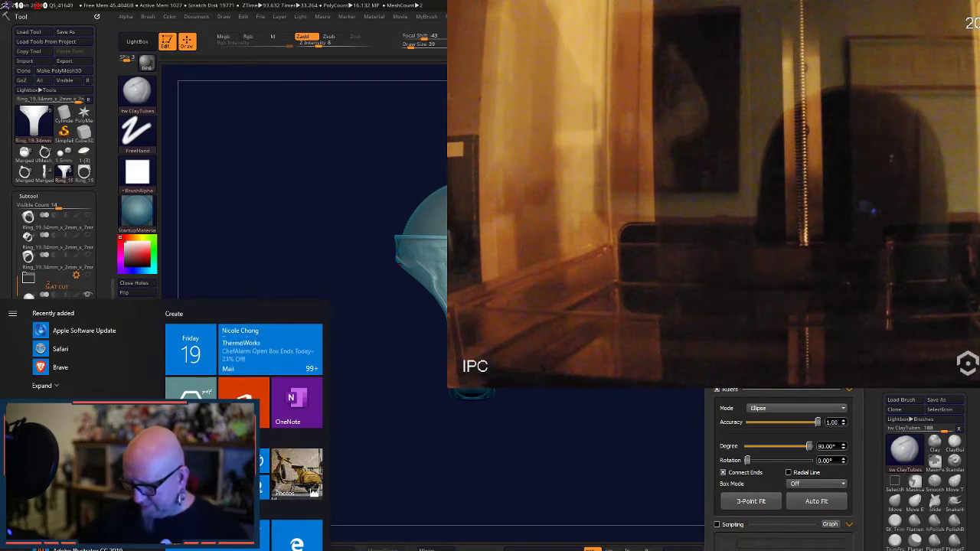
mouse_move(592, 549)
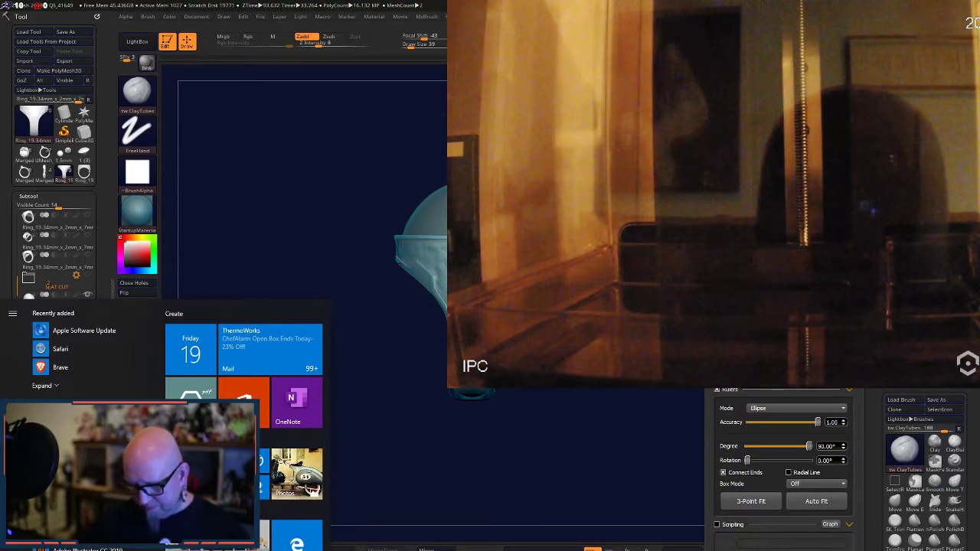
key("super")
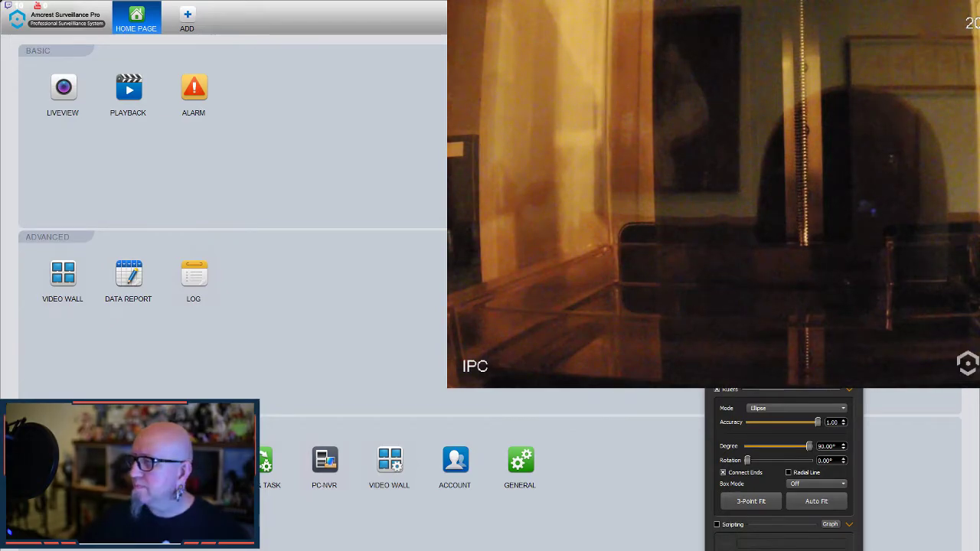
key("super+Down")
key("super+Down")
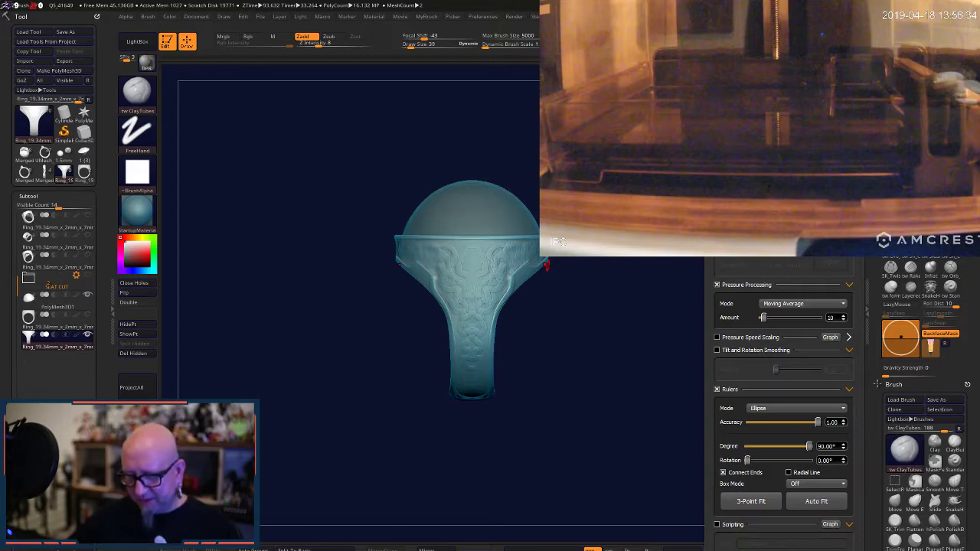
key("super")
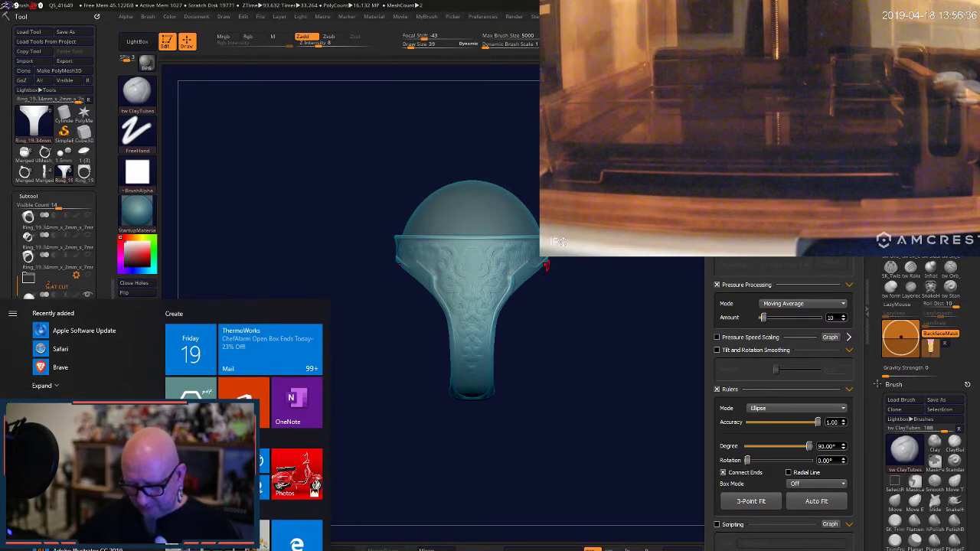
mouse_move(441, 550)
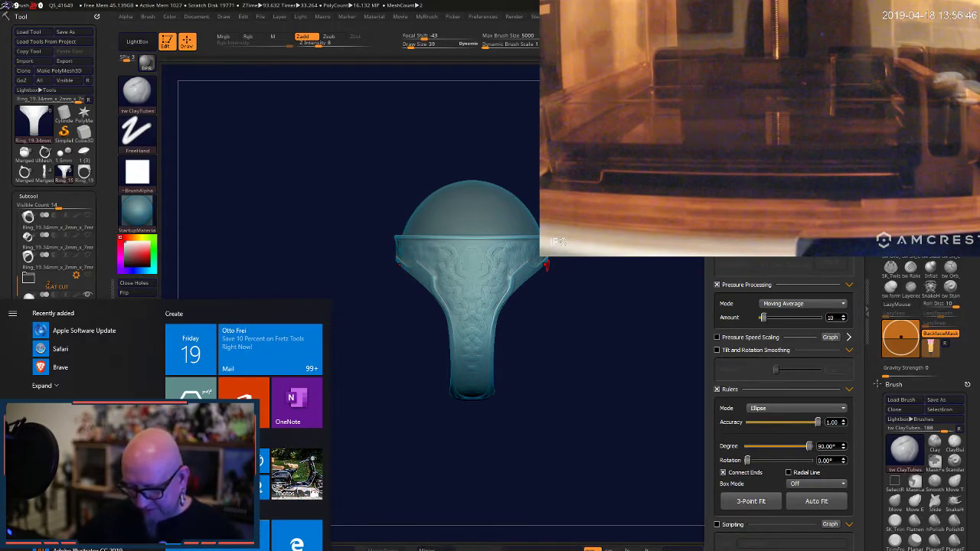
key("Escape")
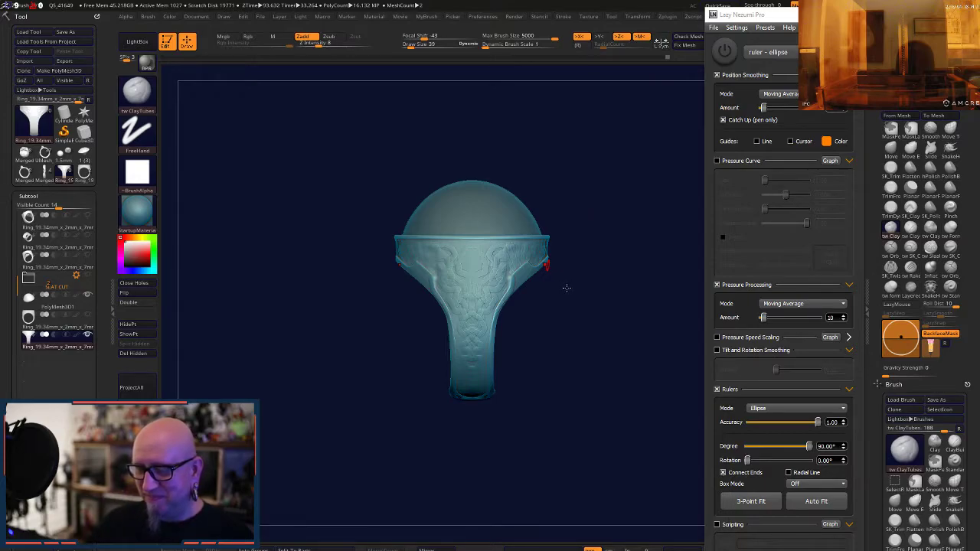
- Undo the stroke beneath the bezel rim and fill the shoulder relief next to the raised border with clay strokes
left_click_drag(566, 287, 566, 289)
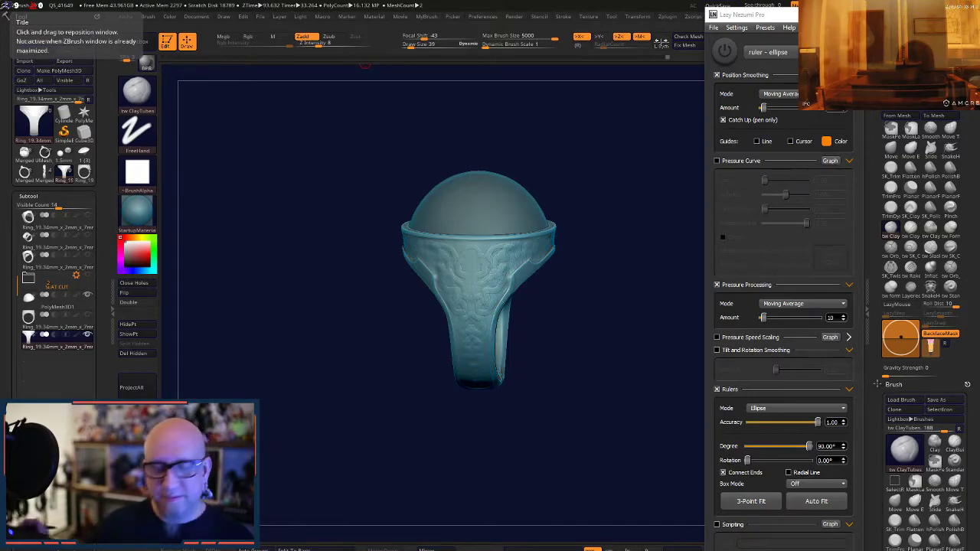
left_click_drag(549, 308, 575, 288)
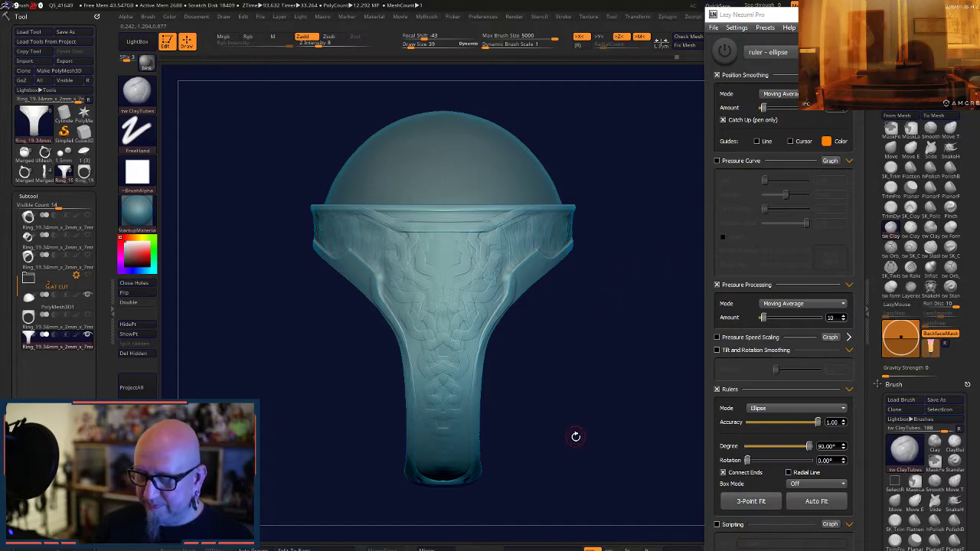
key("ctrl")
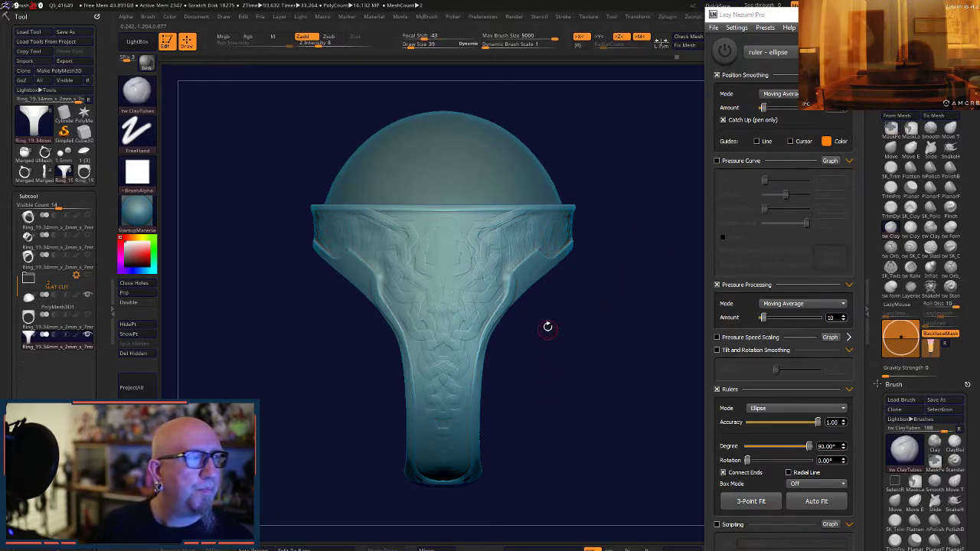
mouse_move(574, 306)
left_mouse_down()
mouse_move(568, 318)
mouse_move(540, 281)
mouse_move(504, 275)
mouse_move(537, 253)
mouse_move(502, 276)
mouse_move(543, 253)
left_mouse_up()
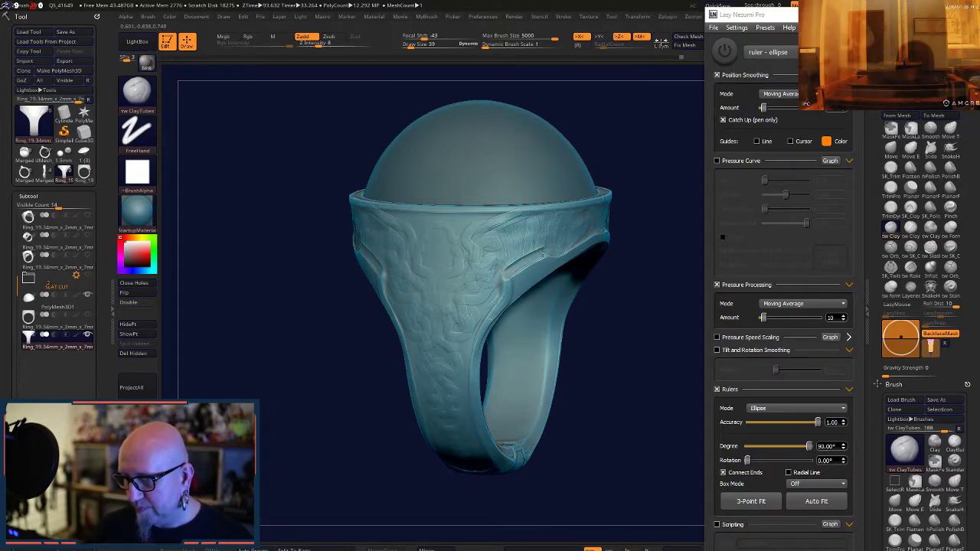
left_click_drag(583, 306, 622, 308, "shift")
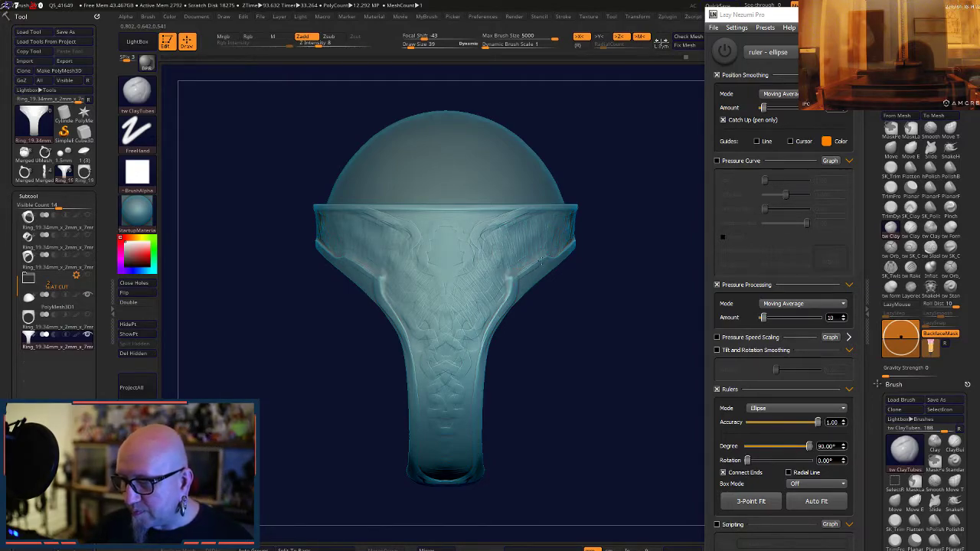
- Cover the central scrollwork below the bezel rim with clay strokes, working from the shoulder corner inward
left_click_drag(645, 243, 598, 249)
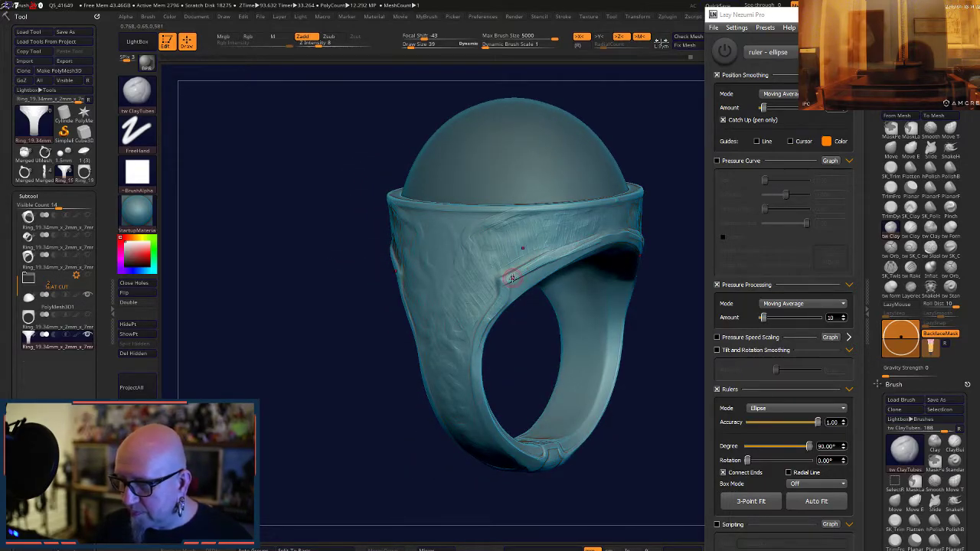
left_click_drag(513, 343, 542, 336, "shift")
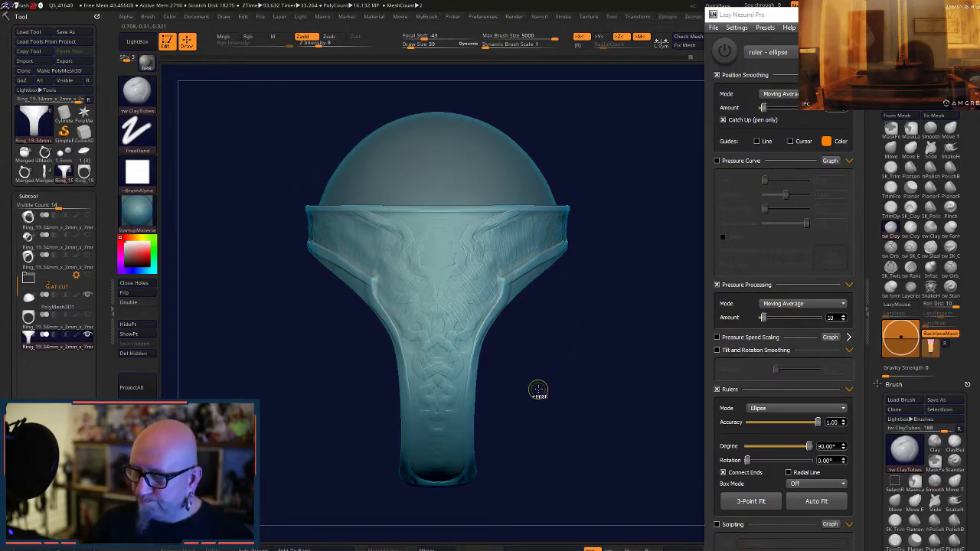
key("ctrl")
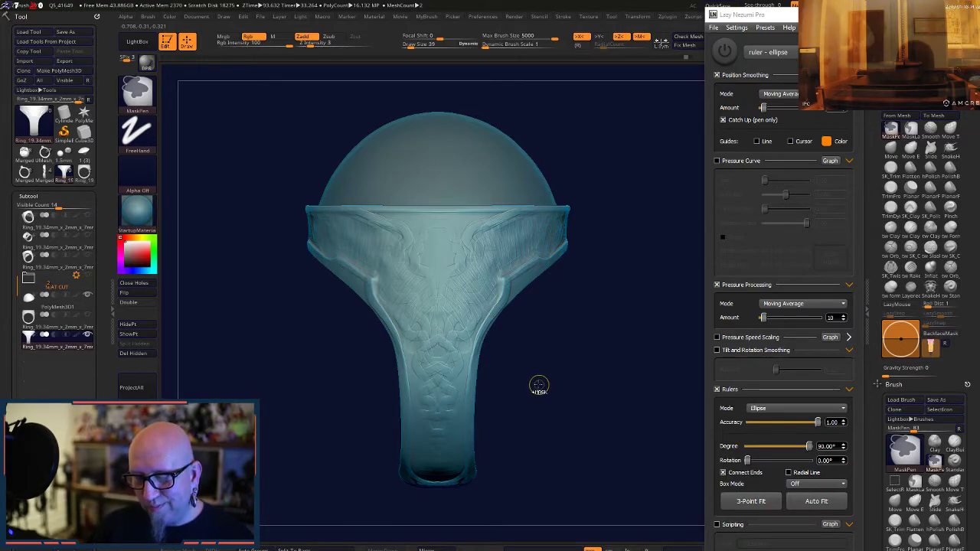
mouse_move(533, 385)
left_mouse_down("alt")
mouse_move(525, 381)
mouse_move(528, 397)
left_mouse_up("alt")
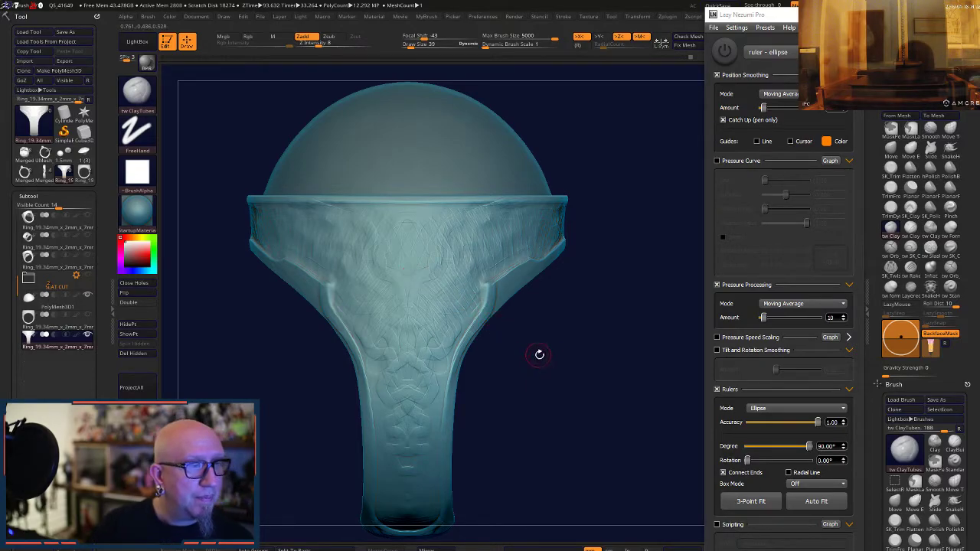
- Set the Draw Size to 45 and cover the remaining scroll and knotwork down the band with crosshatched clay strokes
mouse_move(538, 352)
left_mouse_down()
mouse_move(566, 356)
mouse_move(539, 310)
left_mouse_up()
key("space")
left_click_drag(563, 230, 569, 229)
left_click_drag(651, 239, 600, 227)
key("space")
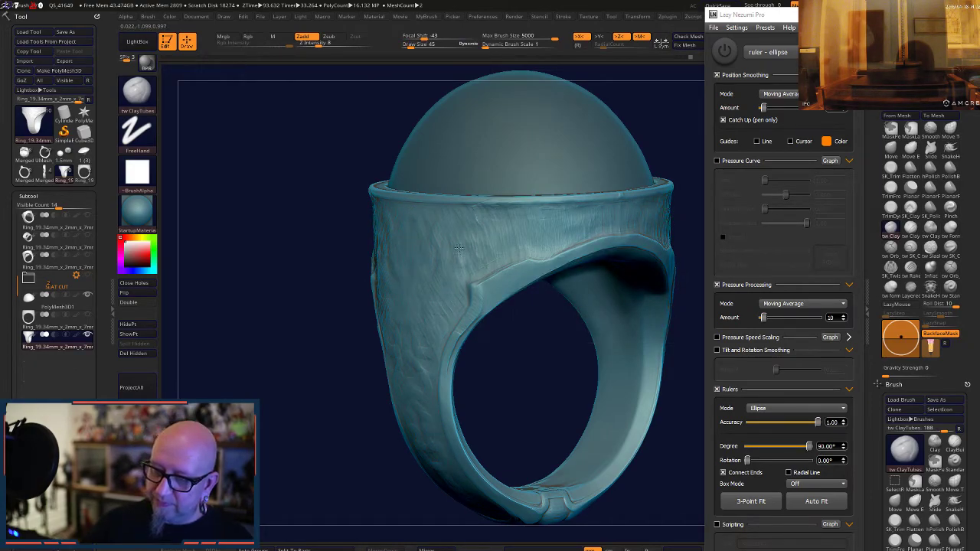
left_click_drag(341, 413, 374, 426, "shift")
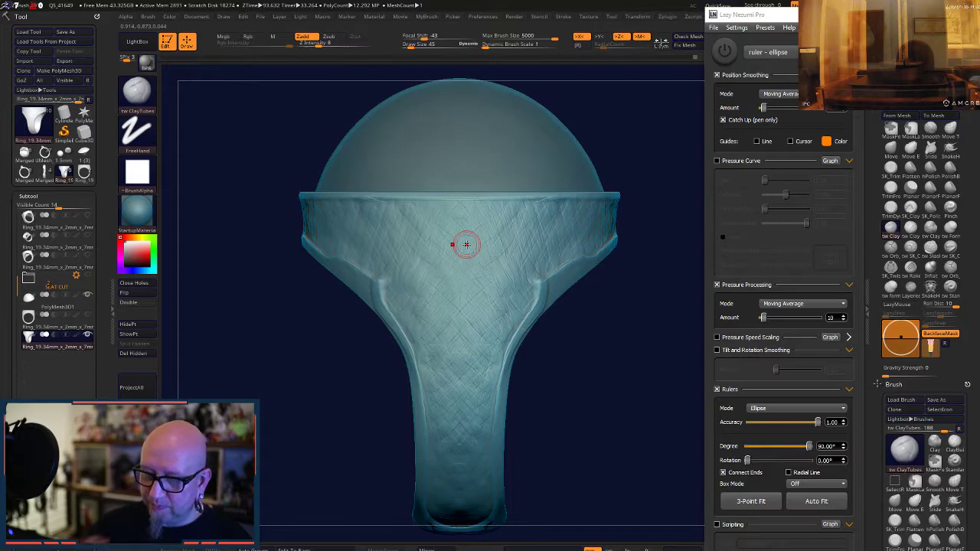
- Fill the stepped notch of the raised border at the shoulder corner with clay, leaving a continuous curve around the finger opening
mouse_move(536, 322)
left_mouse_down()
mouse_move(620, 324)
mouse_move(635, 360)
mouse_move(603, 413)
mouse_move(551, 389)
mouse_move(516, 256)
left_mouse_up()
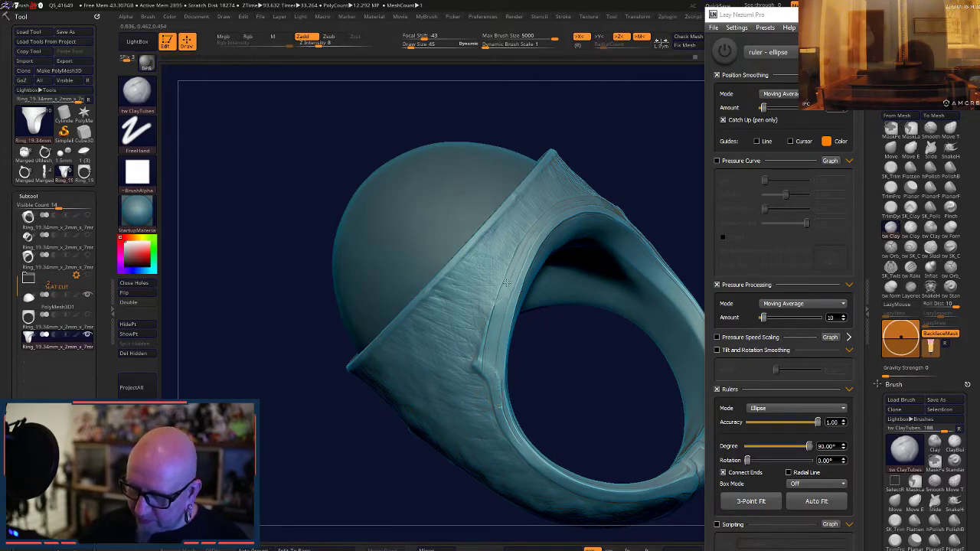
mouse_move(490, 358)
left_mouse_down()
mouse_move(488, 389)
mouse_move(484, 373)
left_mouse_up()
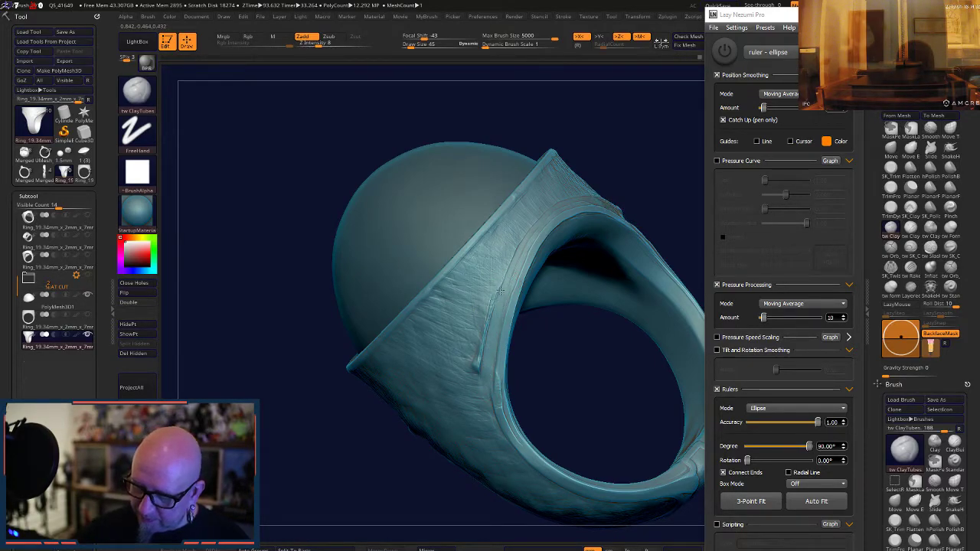
left_click_drag(492, 310, 512, 244)
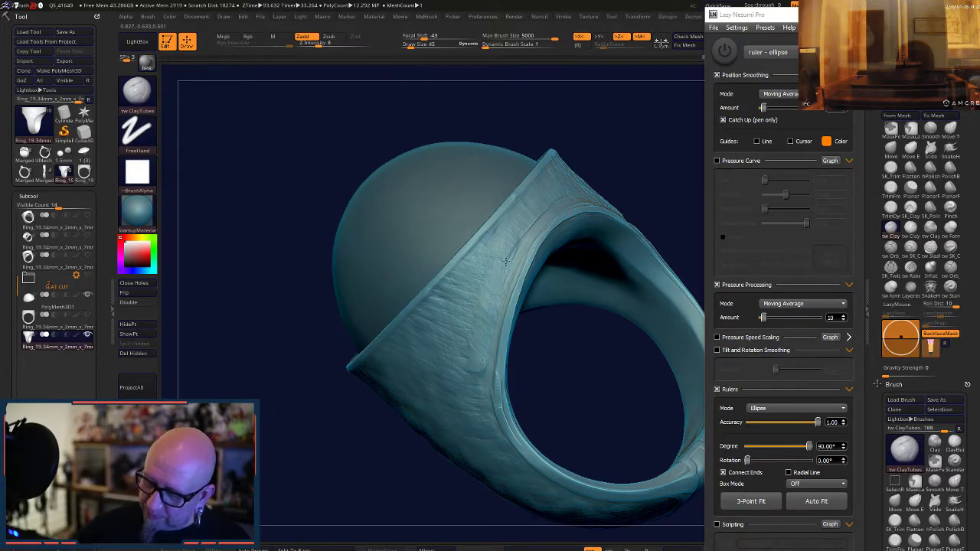
- Blend clay along the shoulder and the border of the finger opening, from the upper corner down toward the band
left_click_drag(617, 160, 563, 197)
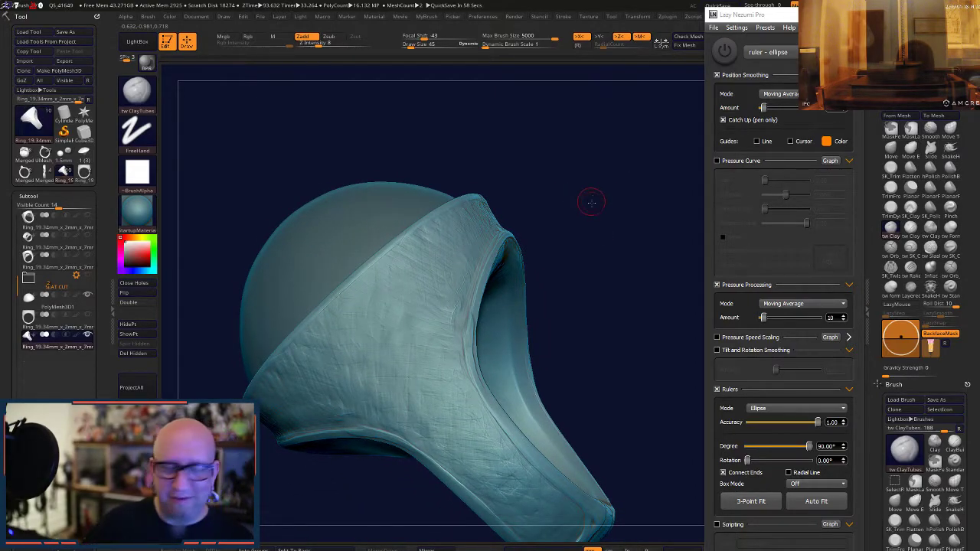
left_click_drag(590, 202, 468, 246)
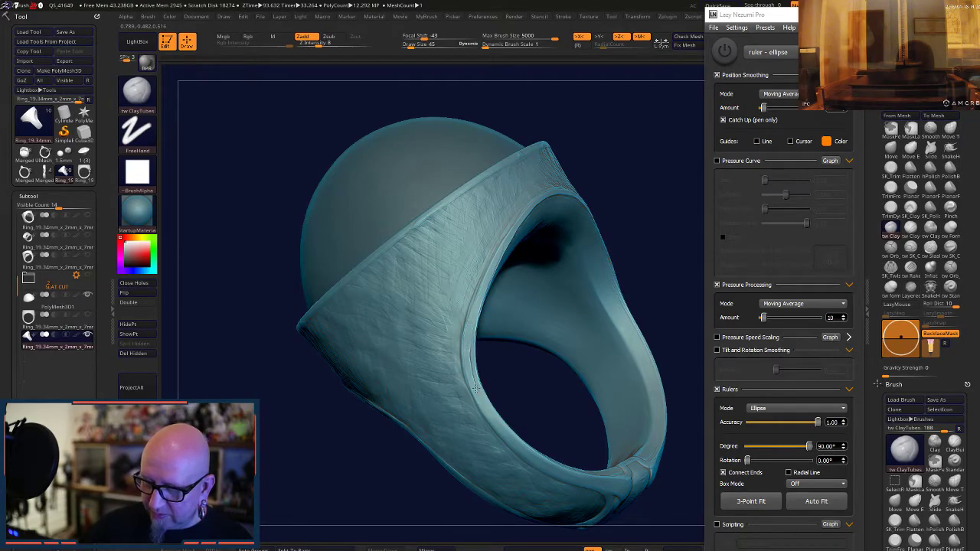
mouse_move(522, 400)
left_mouse_down()
mouse_move(547, 250)
mouse_move(514, 281)
mouse_move(505, 259)
left_mouse_up()
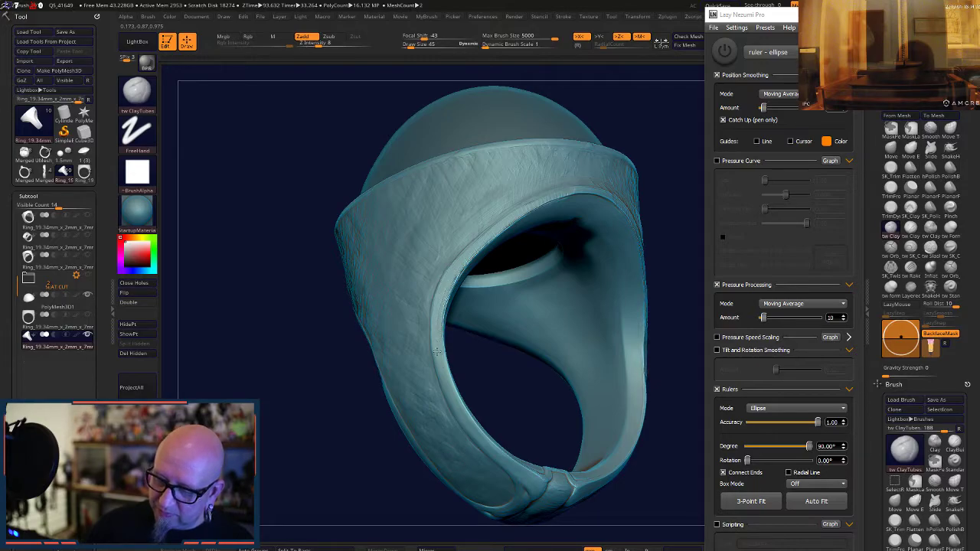
- Even out the clay on the shoulder and smooth the border edges beside the finger opening down to the band's base
mouse_move(477, 390)
left_mouse_down()
mouse_move(583, 370)
mouse_move(562, 350)
mouse_move(516, 385)
mouse_move(525, 234)
left_mouse_up()
key("shift")
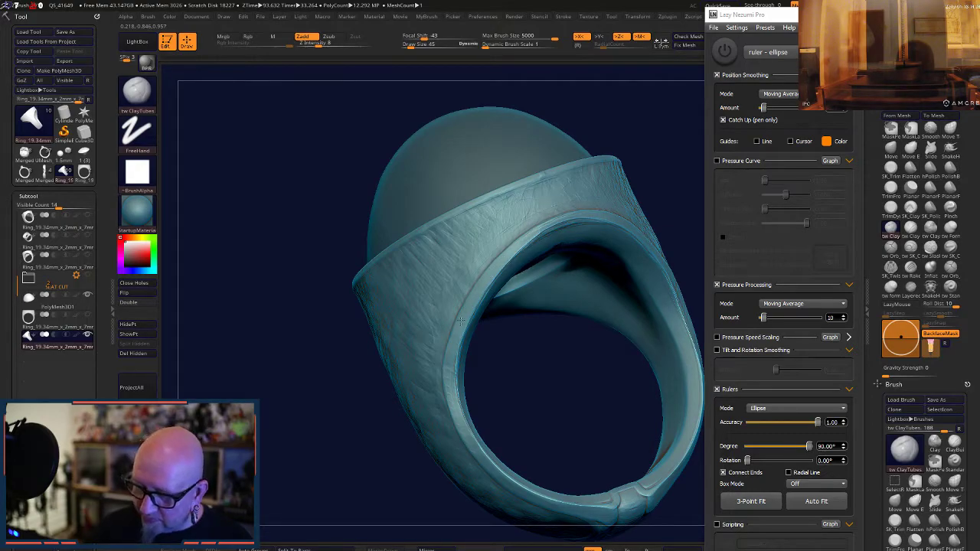
left_click_drag(685, 303, 394, 222)
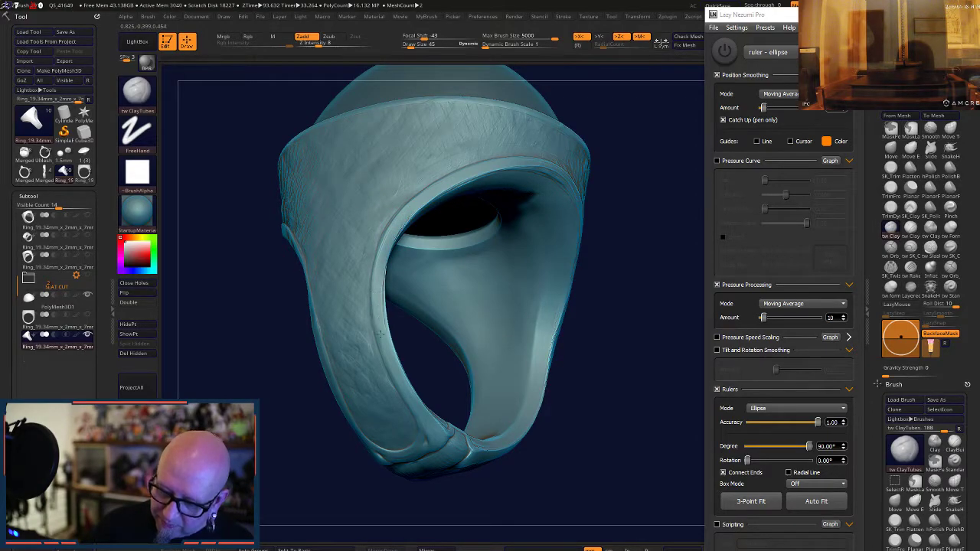
mouse_move(431, 433)
left_mouse_down()
mouse_move(441, 396)
mouse_move(634, 324)
mouse_move(498, 356)
mouse_move(303, 373)
left_mouse_up()
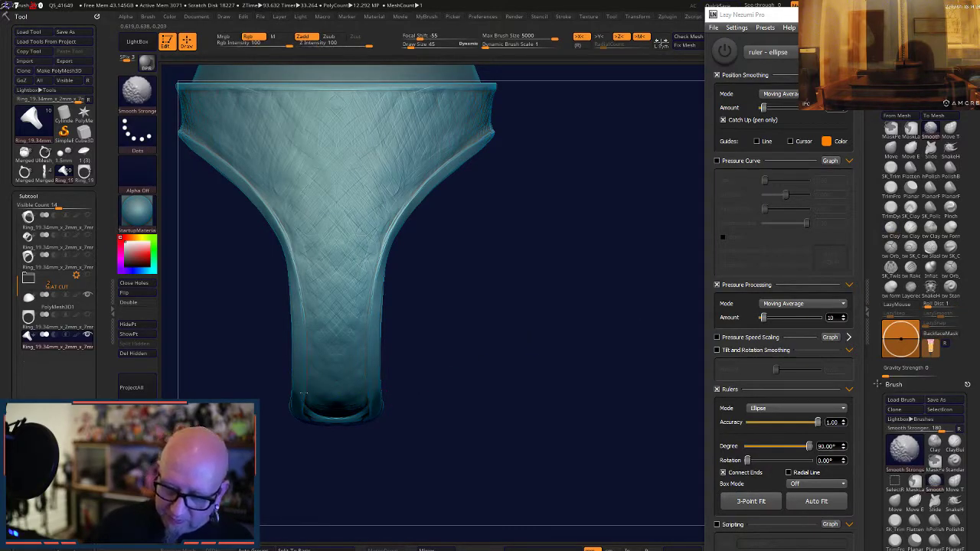
left_click_drag(416, 276, 423, 281, "alt")
mouse_move(389, 326)
left_mouse_down("shift")
mouse_move(381, 341)
mouse_move(380, 326)
left_mouse_up("shift")
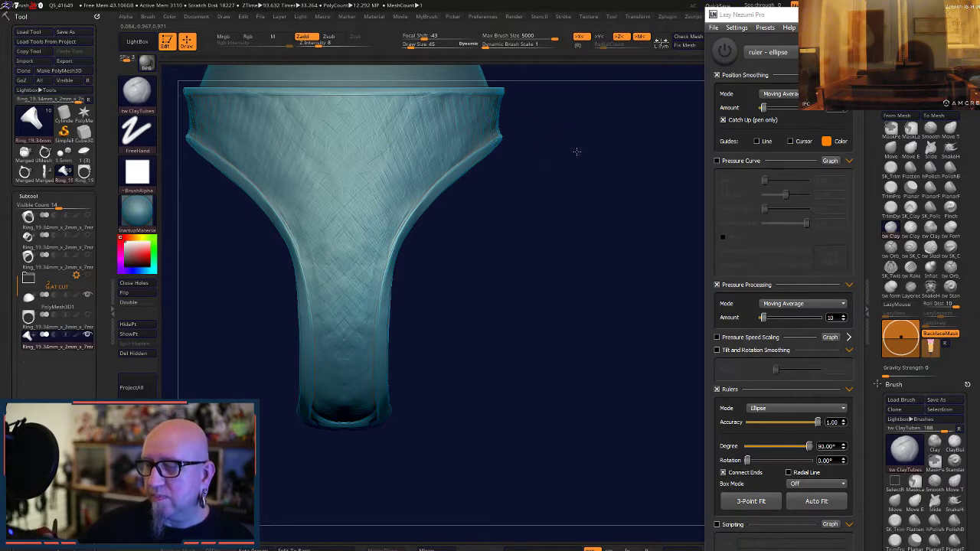
- Define the straight rim of the bezel below the dome with horizontal clay strokes on its side and front
key("shift+d")
key("shift+d")
left_click_drag(584, 158, 634, 249, "alt")
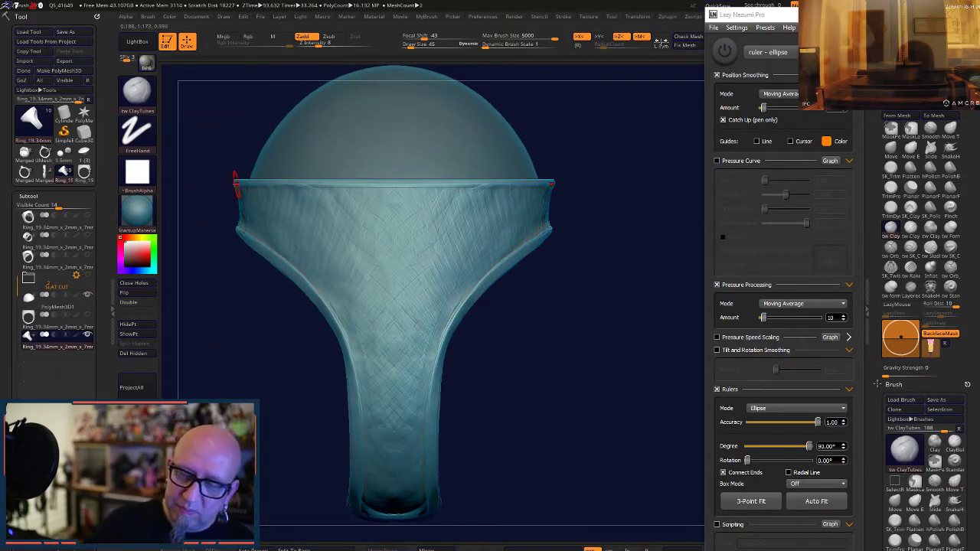
left_click_drag(301, 186, 516, 187)
left_click_drag(623, 188, 560, 207)
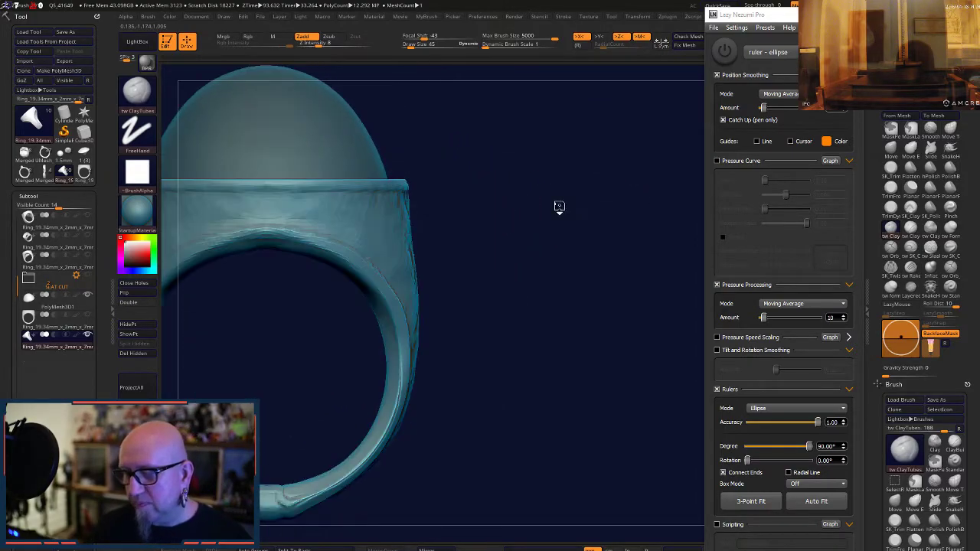
left_click_drag(252, 185, 341, 187)
left_click_drag(490, 219, 598, 199, "alt")
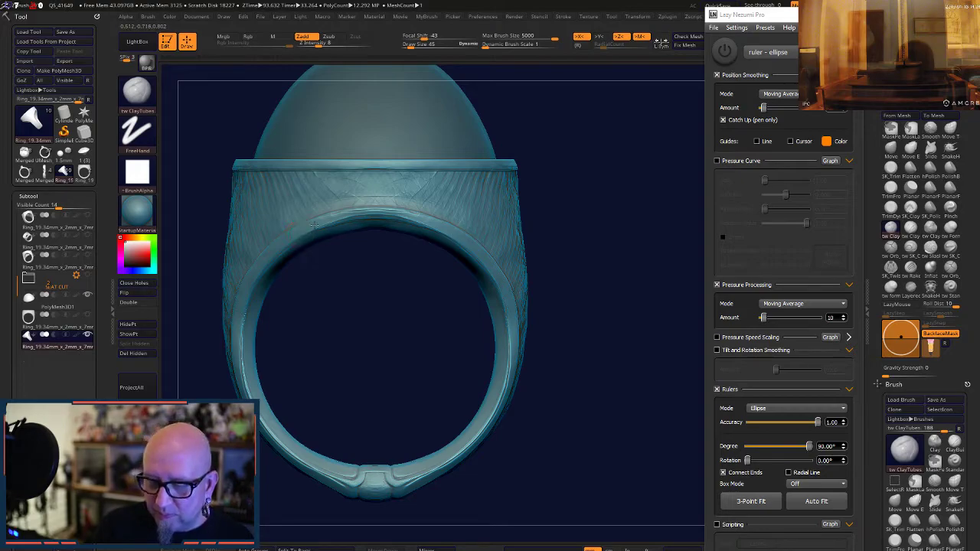
- Build up and smooth the raised border and inner edge over the upper arch of the finger opening
mouse_move(535, 233)
left_mouse_down()
mouse_move(564, 230)
mouse_move(558, 197)
mouse_move(580, 194)
mouse_move(579, 218)
left_mouse_up()
left_click_drag(439, 201, 393, 196, "shift")
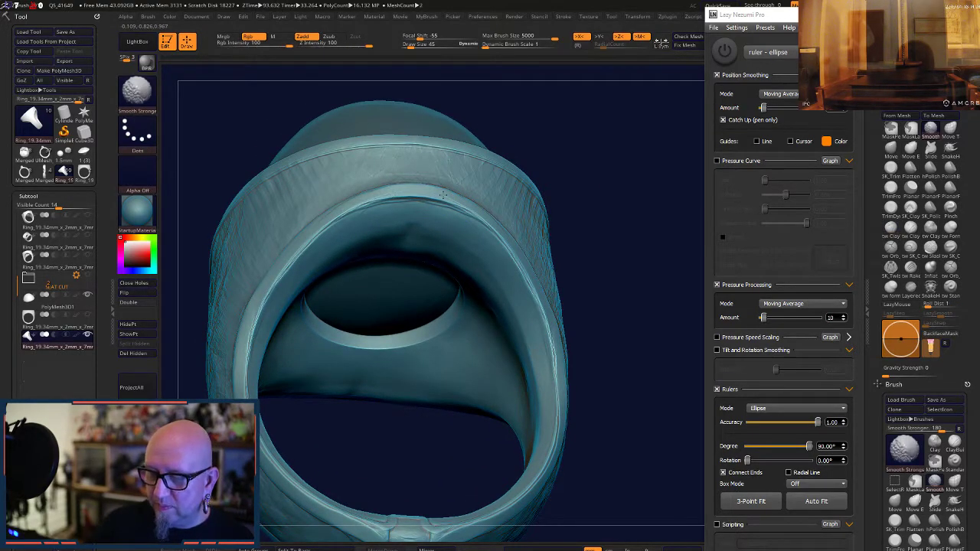
left_click_drag(566, 145, 570, 94)
left_click_drag(409, 205, 424, 203)
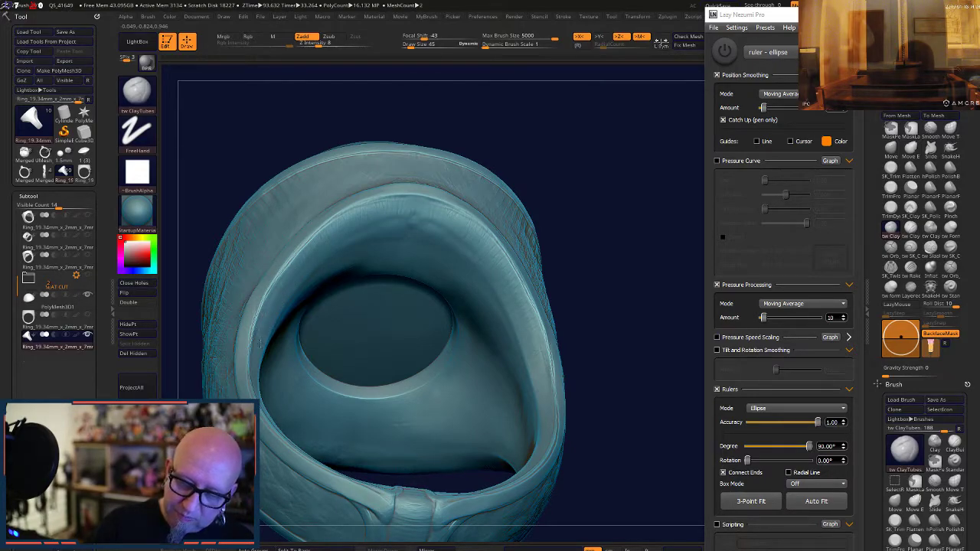
left_click_drag(259, 343, 255, 358)
left_click_drag(584, 174, 576, 111, "alt")
left_click_drag(328, 158, 274, 206, "shift")
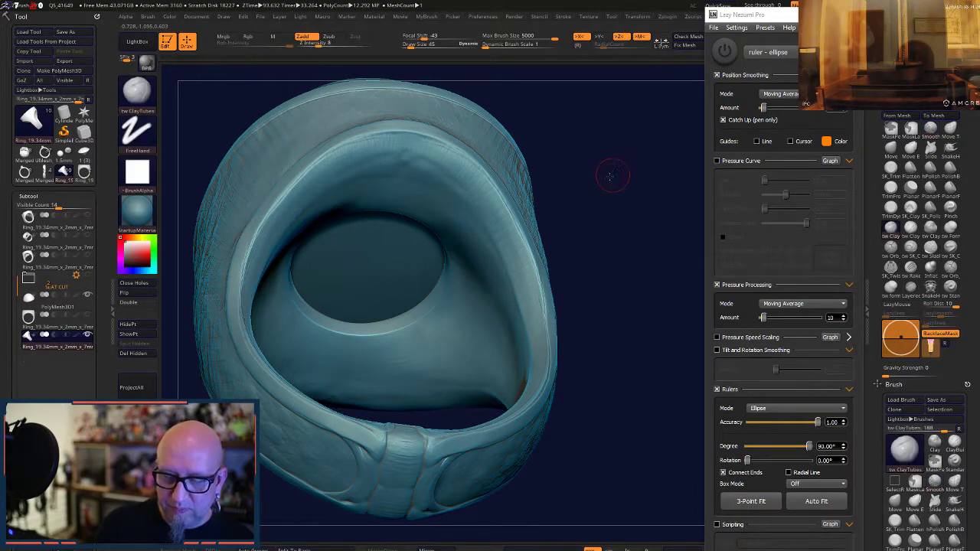
left_click_drag(613, 171, 258, 258)
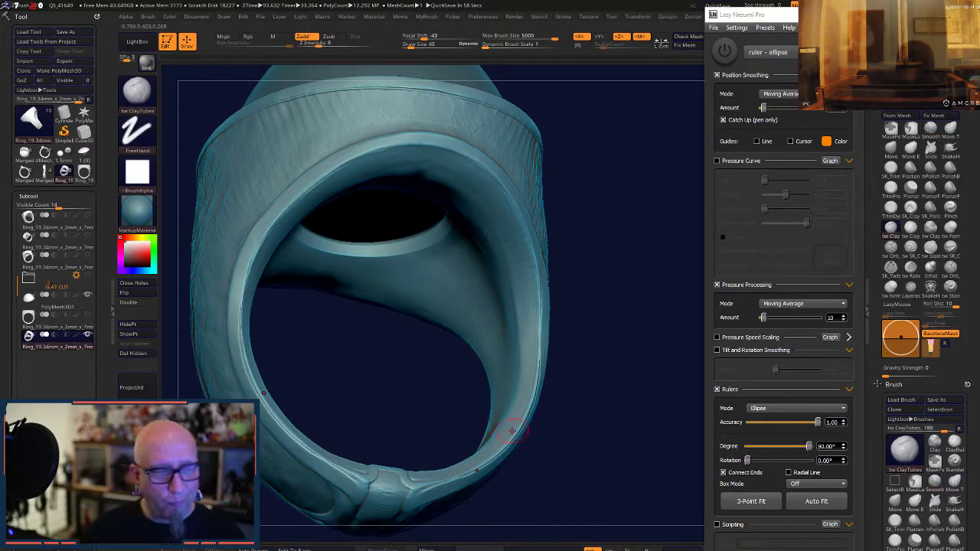
- Lower the ring's subdivision level and smooth the raised border all the way around the finger opening
left_click_drag(545, 337, 559, 353)
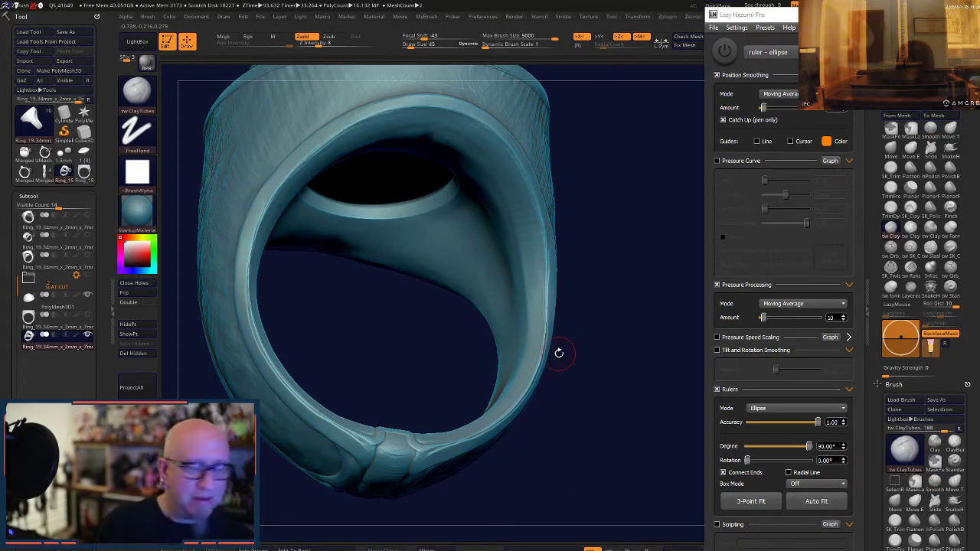
key("shift+d")
key("shift+d")
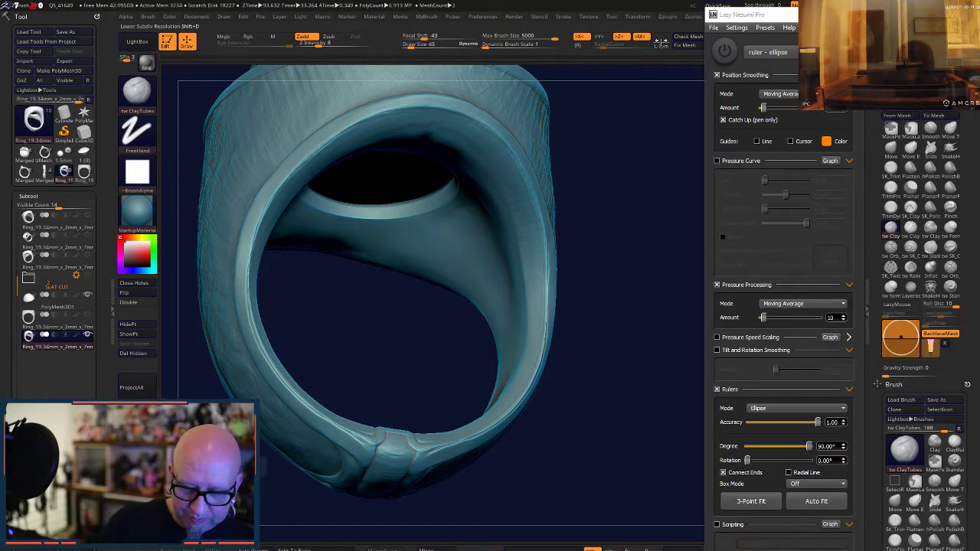
left_click_drag(360, 311, 292, 312)
left_click_drag(265, 254, 258, 240, "shift")
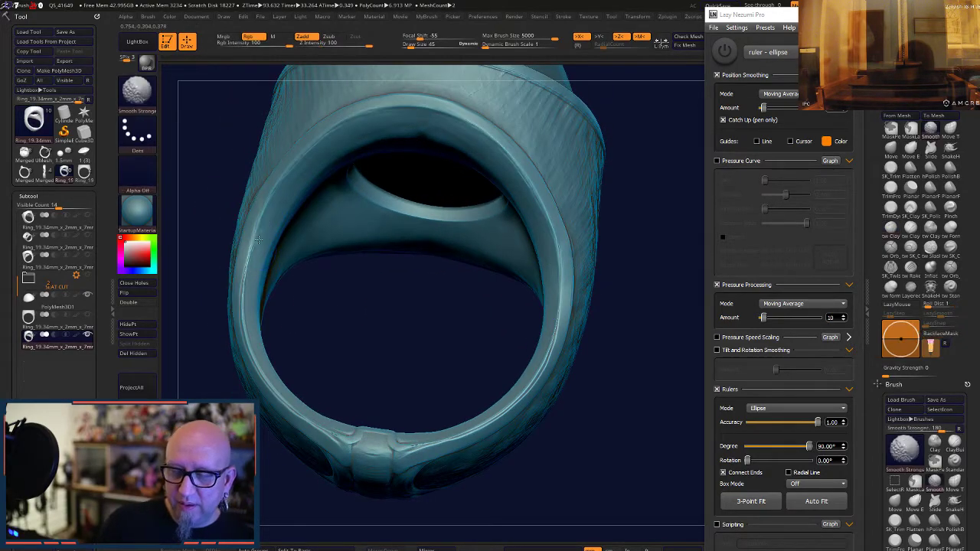
mouse_move(250, 276)
left_mouse_down("shift")
mouse_move(249, 335)
mouse_move(273, 383)
mouse_move(321, 420)
left_mouse_up("shift")
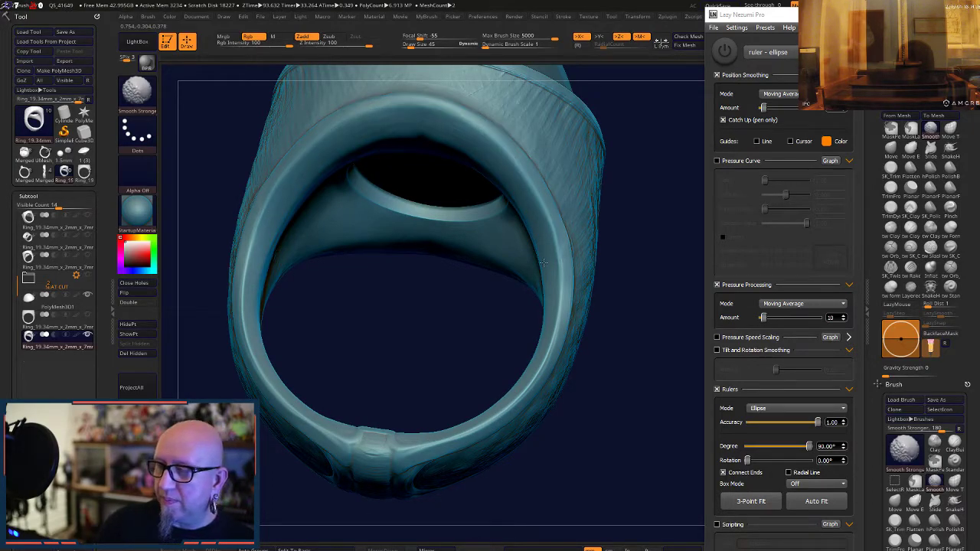
left_click_drag(591, 389, 601, 415, "shift")
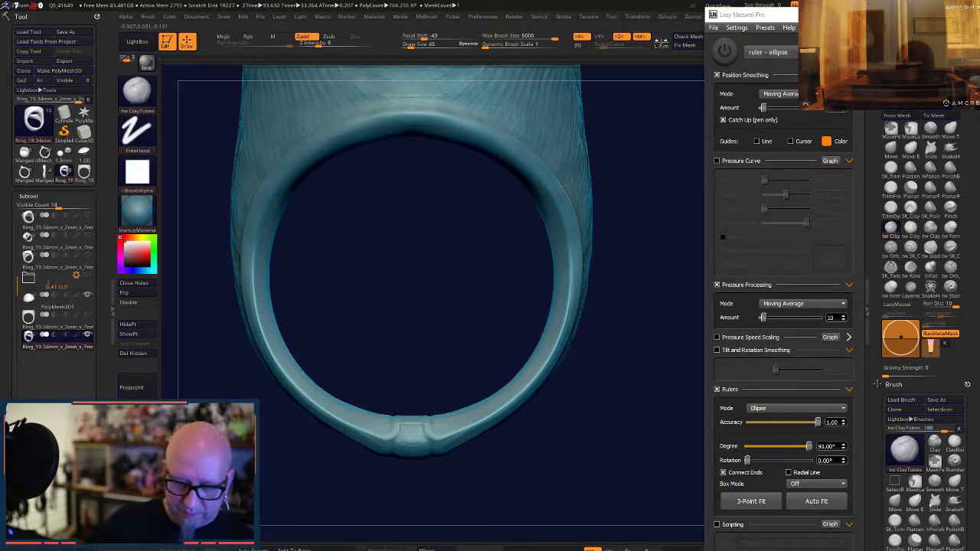
- Return the ring to its highest subdivision level and resurface the shoulder between the bezel rim and the finger opening with clay
key("d")
key("ctrl+d")
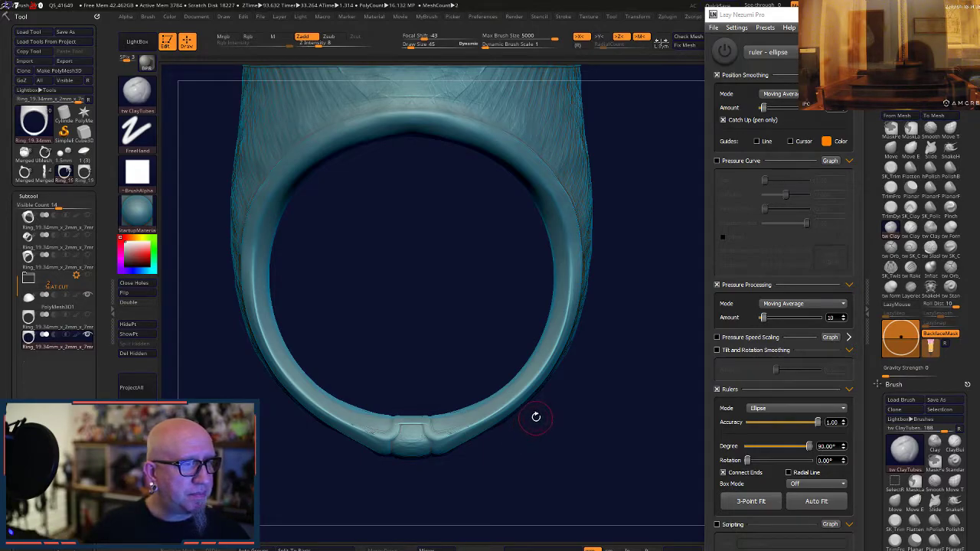
mouse_move(607, 308)
left_mouse_down()
mouse_move(618, 339)
mouse_move(615, 317)
left_mouse_up()
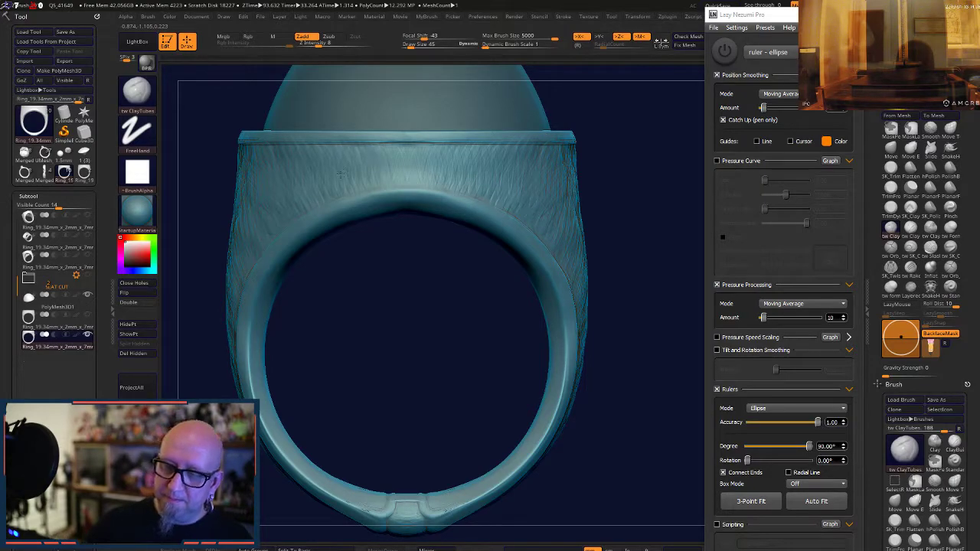
left_click_drag(393, 376, 369, 363)
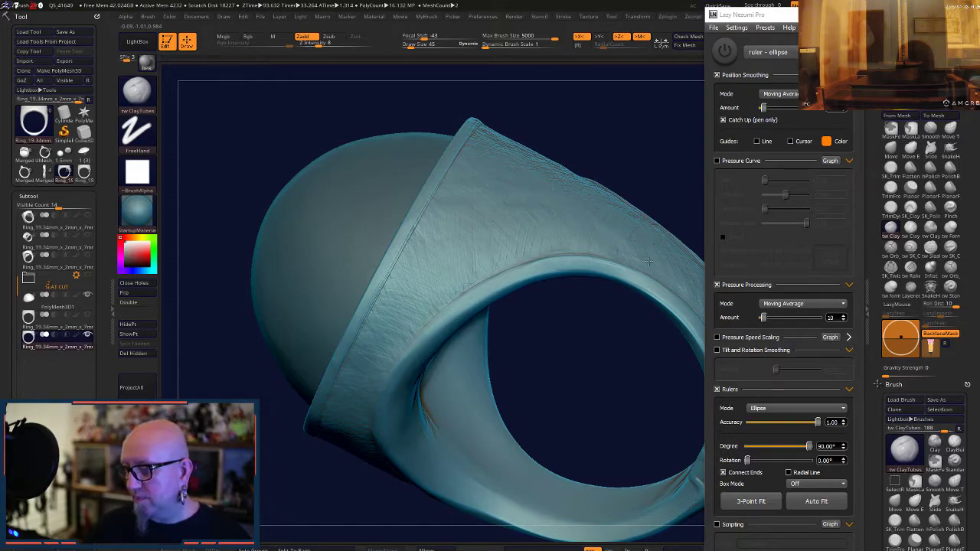
left_click_drag(618, 365, 593, 330)
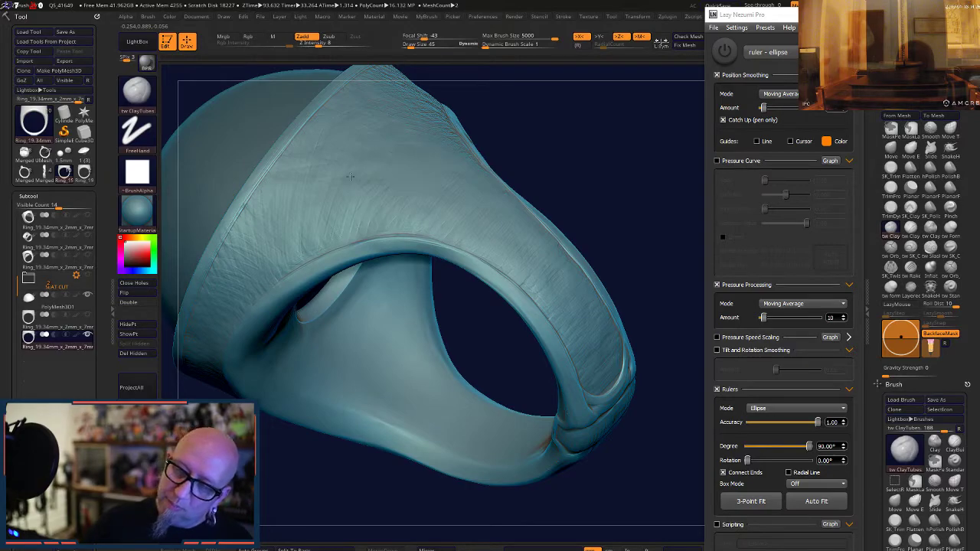
- Lay horizontal clay strokes down the centre of the band and crosshatch the shoulder up to the bezel rim
left_click_drag(552, 222, 545, 303, "shift")
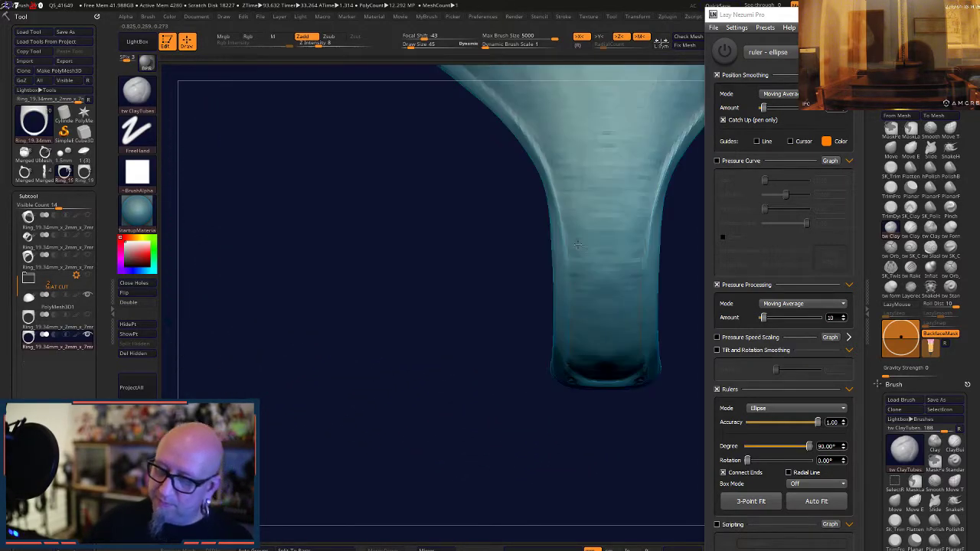
left_click_drag(673, 341, 506, 476, "alt")
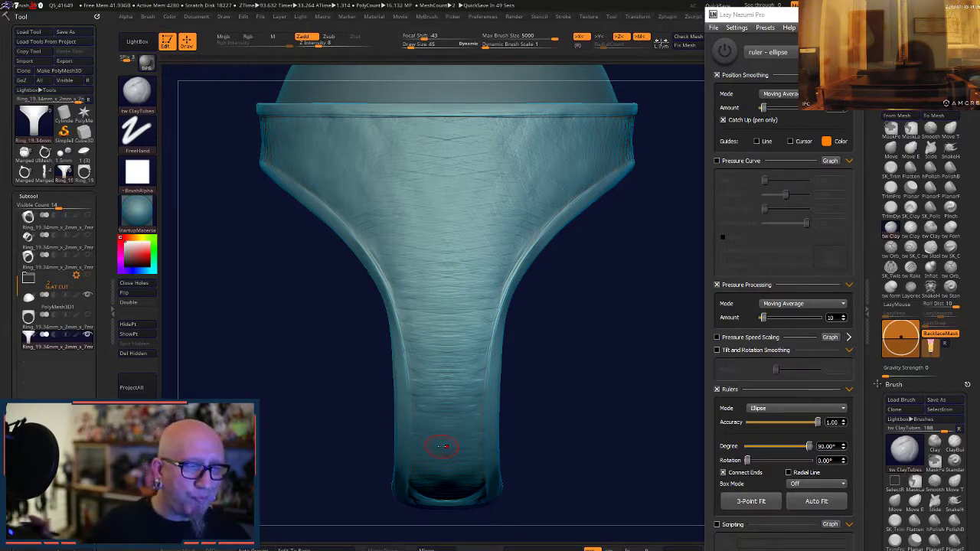
left_click_drag(566, 357, 570, 313, "alt")
left_click_drag(609, 236, 548, 262, "alt")
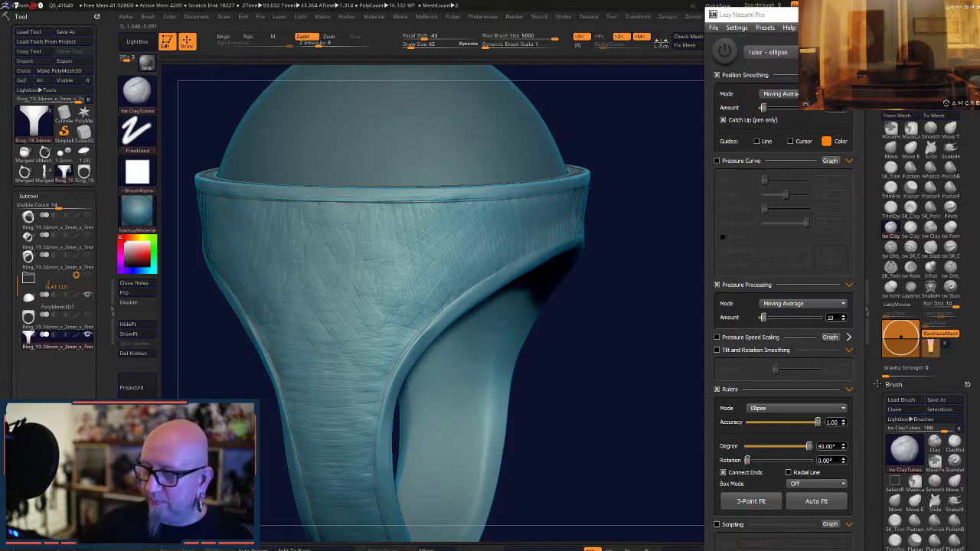
left_click_drag(592, 328, 666, 264, "alt")
left_click_drag(604, 260, 644, 261)
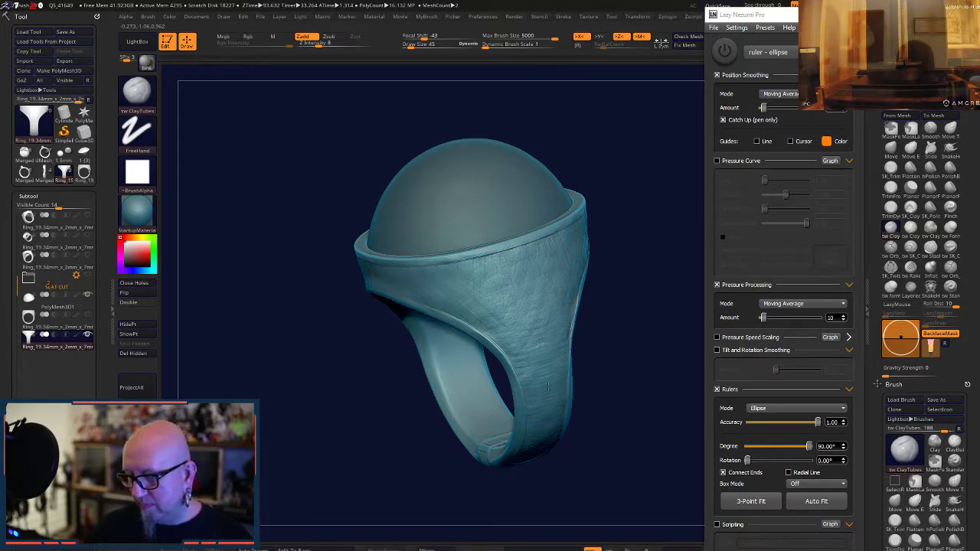
- Sculpt rough mirrored clay forms along both outer sides of the shoulder where it narrows into the band
mouse_move(608, 417)
left_mouse_down("shift")
mouse_move(623, 372)
mouse_move(614, 406)
left_mouse_up("shift")
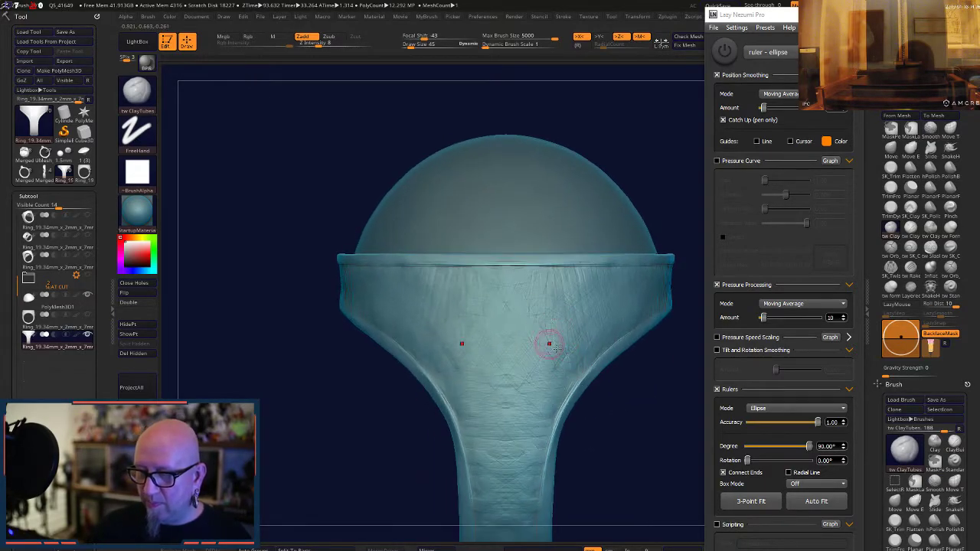
left_click_drag(610, 369, 576, 259, "alt")
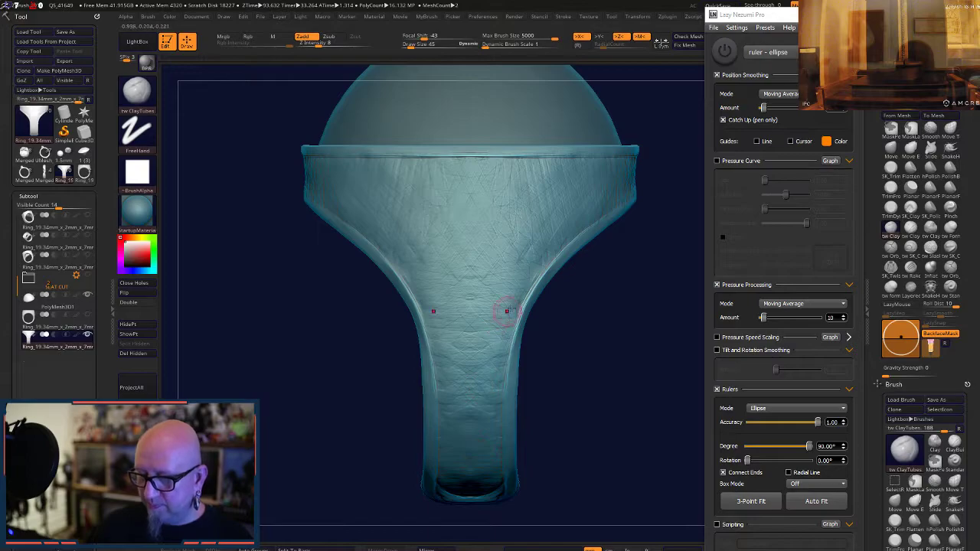
left_click_drag(549, 299, 509, 378, "alt")
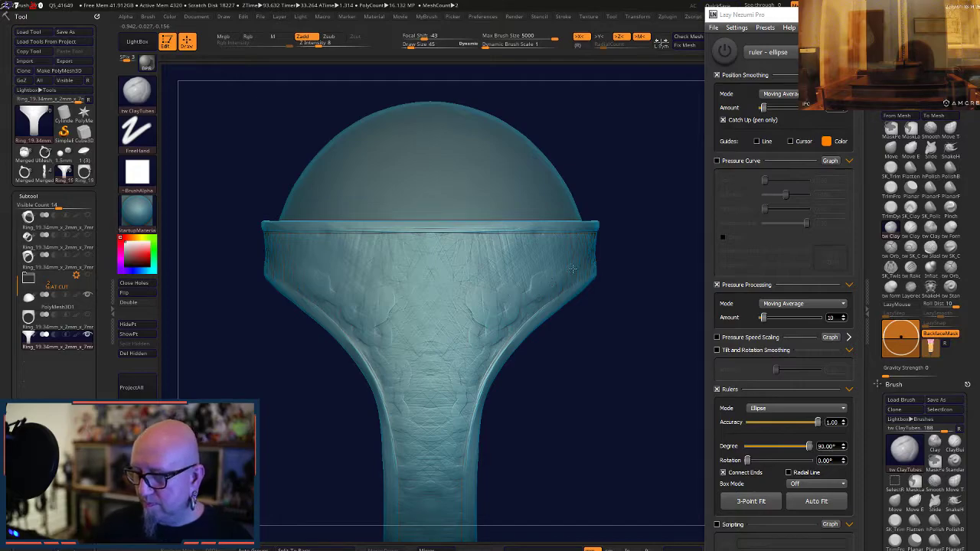
- Carry the clay forms up to the bezel rim and sculpt a mirrored central motif with an oval at its lower end
left_click_drag(635, 267, 601, 227)
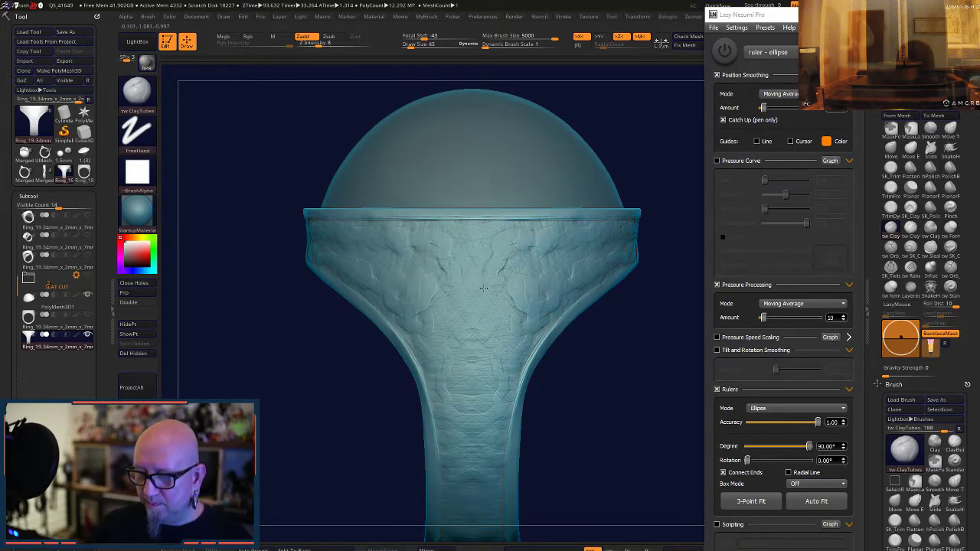
mouse_move(474, 327)
left_mouse_down()
mouse_move(472, 358)
mouse_move(467, 294)
left_mouse_up()
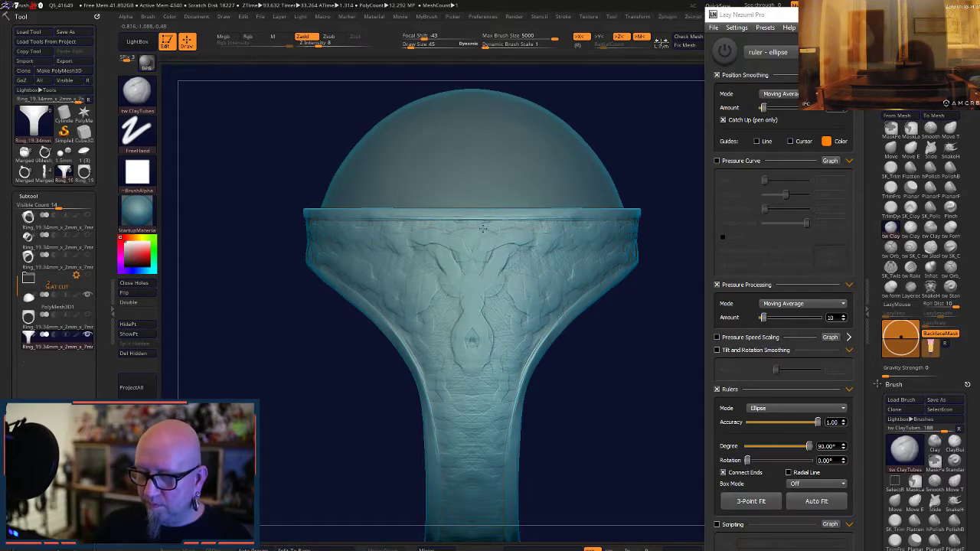
left_click_drag(612, 280, 616, 358)
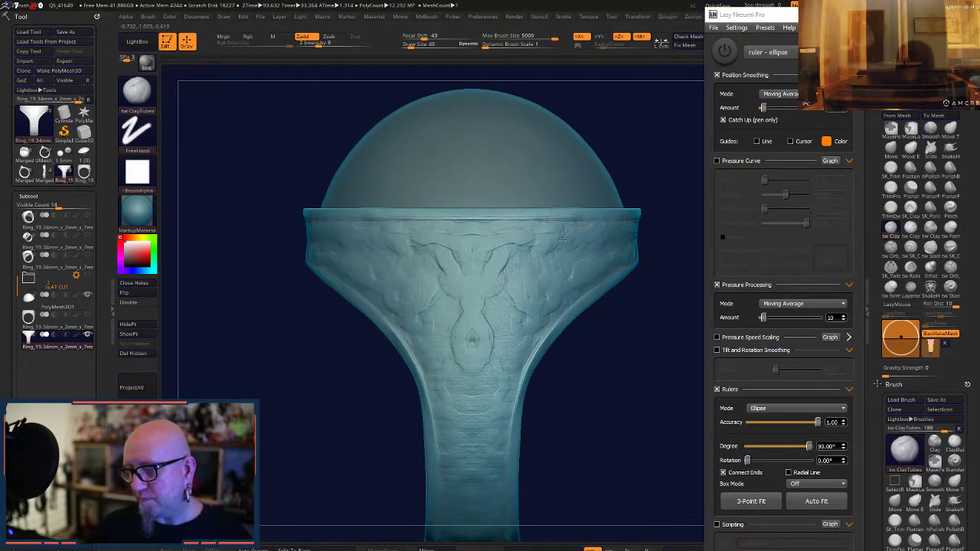
mouse_move(505, 260)
left_mouse_down()
mouse_move(475, 318)
mouse_move(498, 396)
left_mouse_up()
key("ctrl")
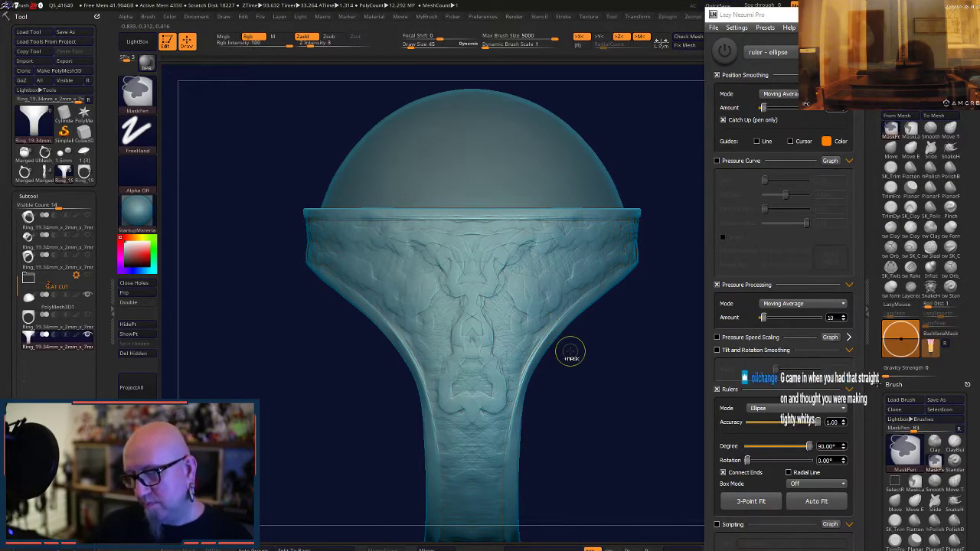
key("ctrl+z")
- Sculpt mirrored rounded clay forms beside the central motif and along the shoulder between the bezel rim and the finger opening
left_click_drag(569, 398, 538, 323, "alt")
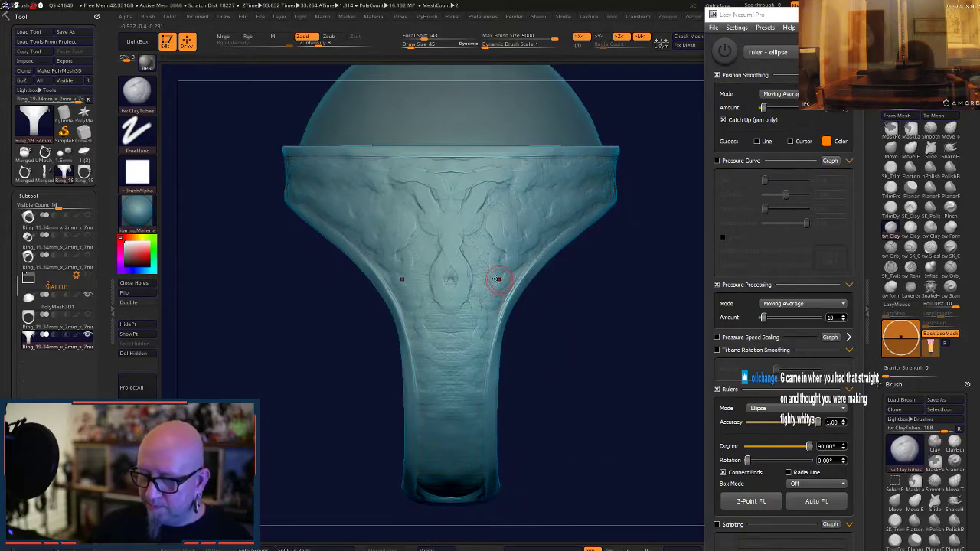
mouse_move(498, 278)
left_mouse_down()
mouse_move(479, 306)
mouse_move(486, 329)
mouse_move(492, 288)
mouse_move(519, 261)
mouse_move(506, 228)
left_mouse_up()
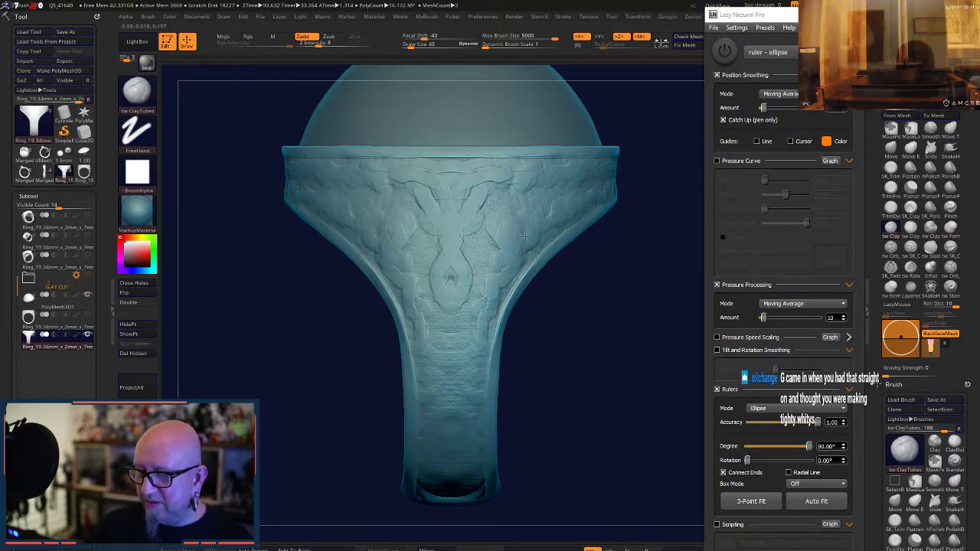
left_click_drag(608, 263, 542, 332)
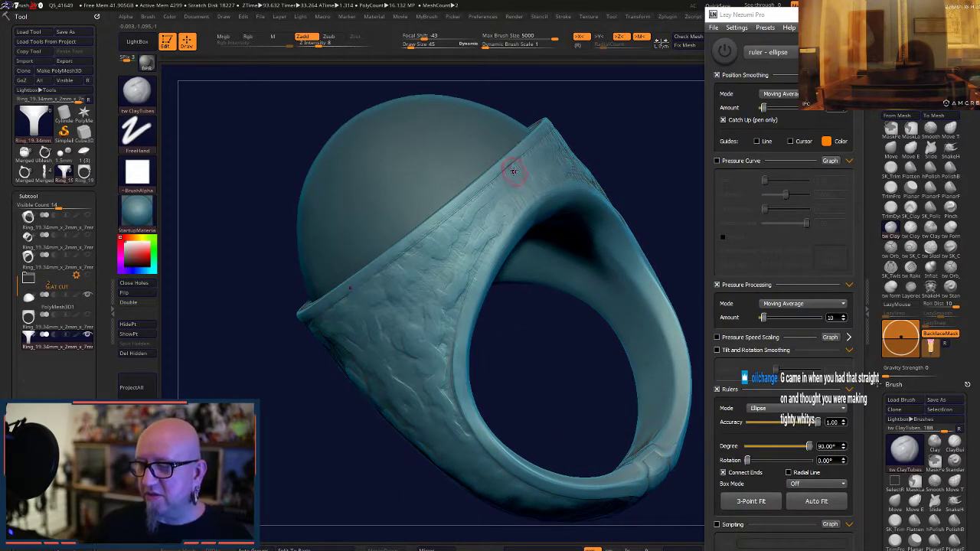
left_click_drag(514, 172, 423, 271)
left_click_drag(505, 356, 511, 277)
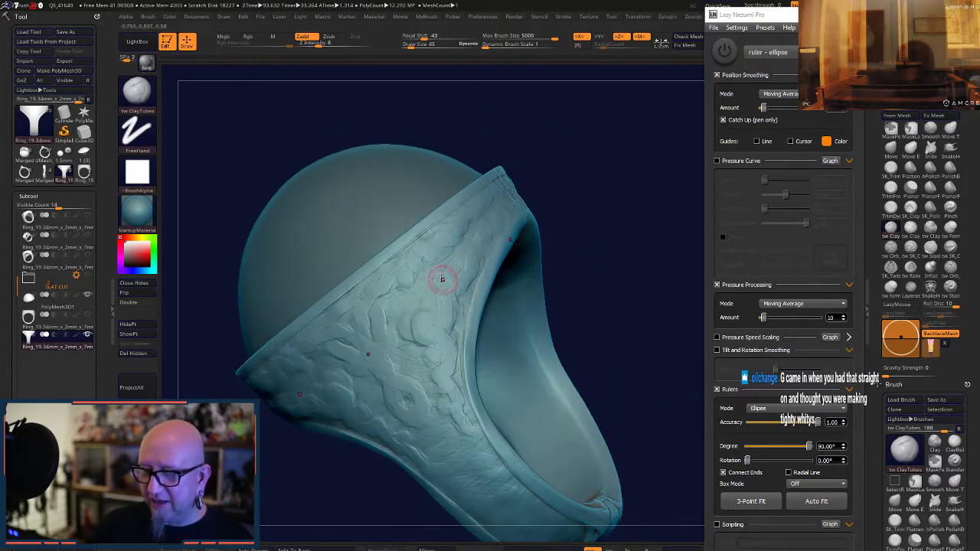
mouse_move(437, 253)
left_mouse_down()
mouse_move(391, 277)
mouse_move(363, 336)
mouse_move(414, 417)
left_mouse_up()
mouse_move(594, 308)
left_mouse_down()
mouse_move(644, 273)
mouse_move(520, 376)
mouse_move(406, 306)
left_mouse_up()
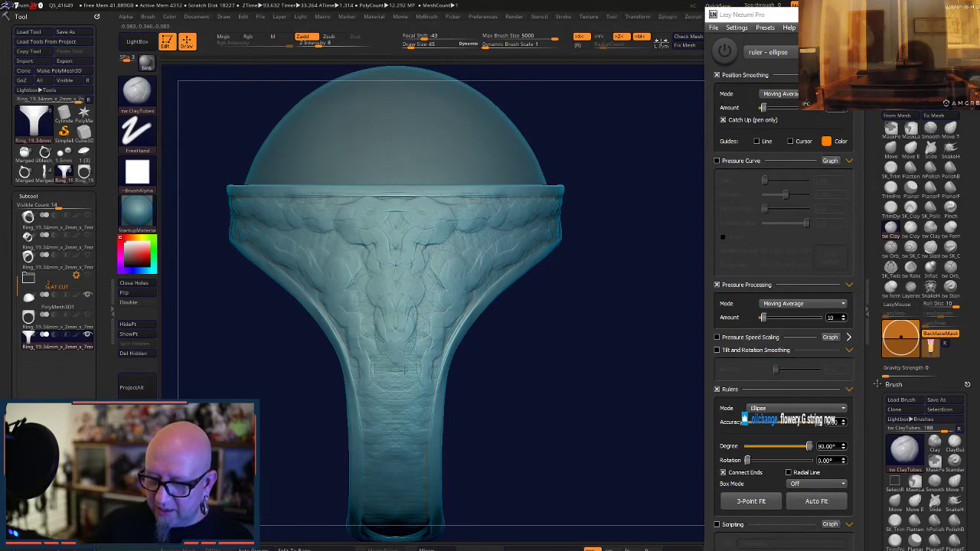
- Extend the mirrored clay relief from the central motif down the middle of the band toward its base
left_click_drag(404, 364, 398, 380)
left_click_drag(482, 404, 495, 310, "alt")
mouse_move(422, 296)
left_mouse_down()
mouse_move(428, 325)
mouse_move(412, 341)
left_mouse_up()
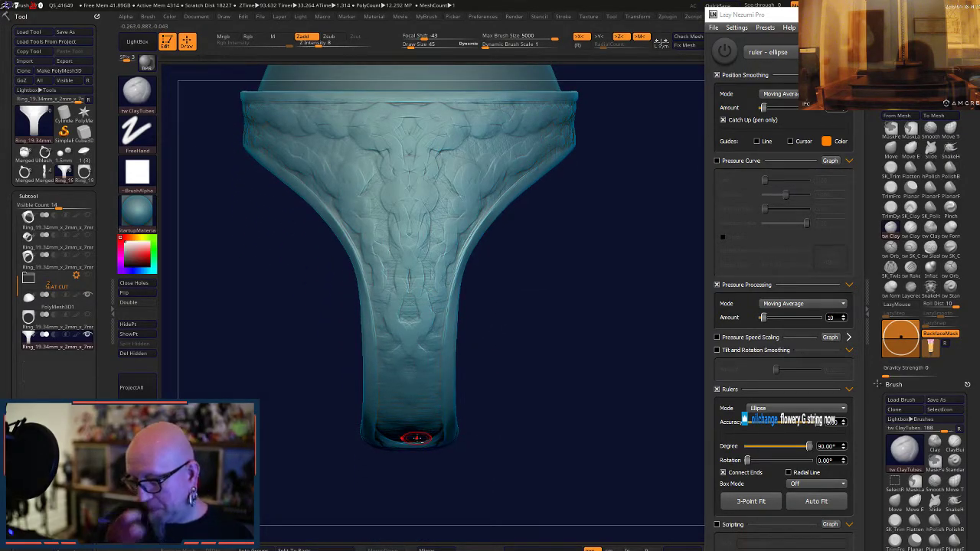
left_click_drag(468, 433, 525, 349)
left_click_drag(518, 416, 418, 463)
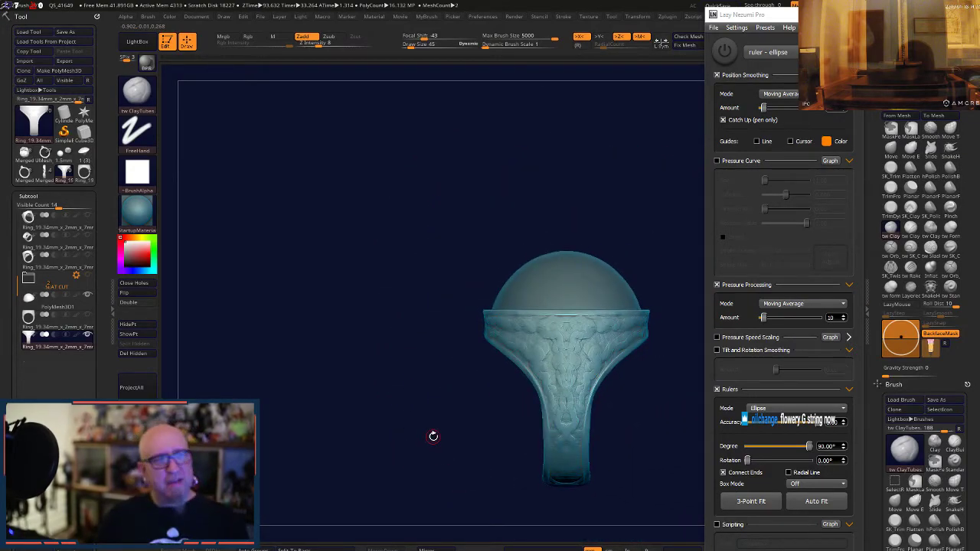